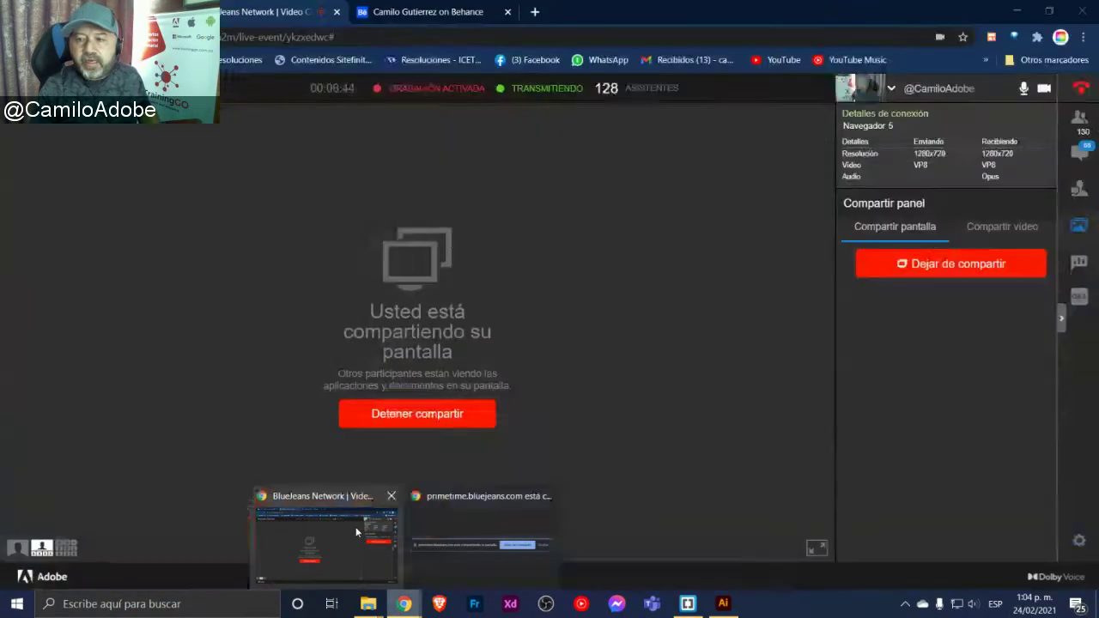
Return to the BlueJeans browser window and switch to the designer's Instagram profile
{"action": "left_click", "coordinate": [356, 527]}
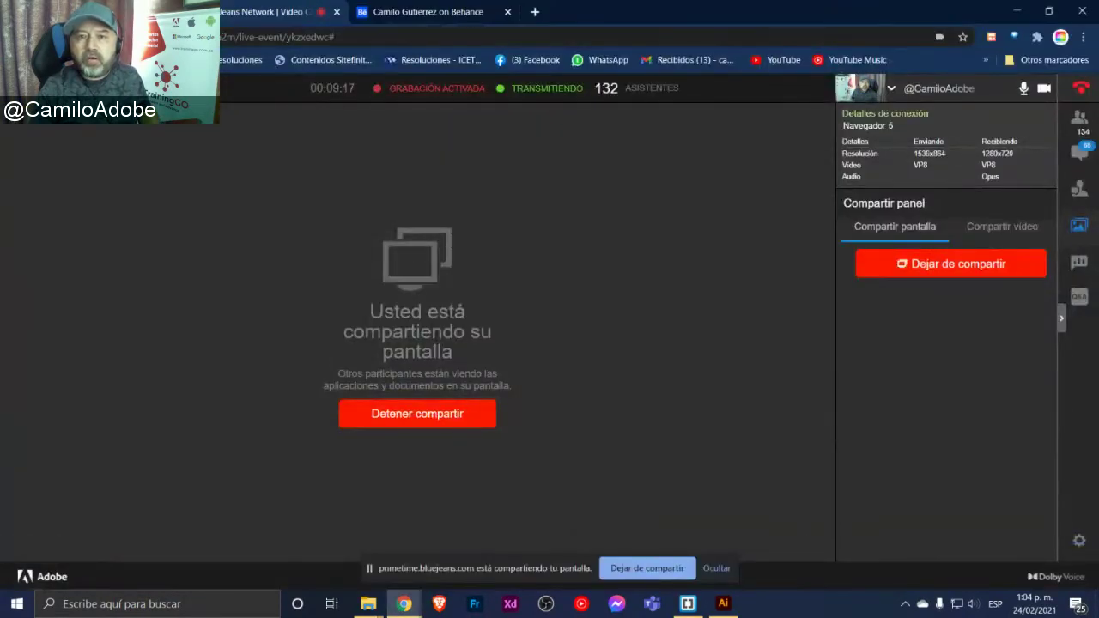
{"action": "key", "text": "alt+Tab"}
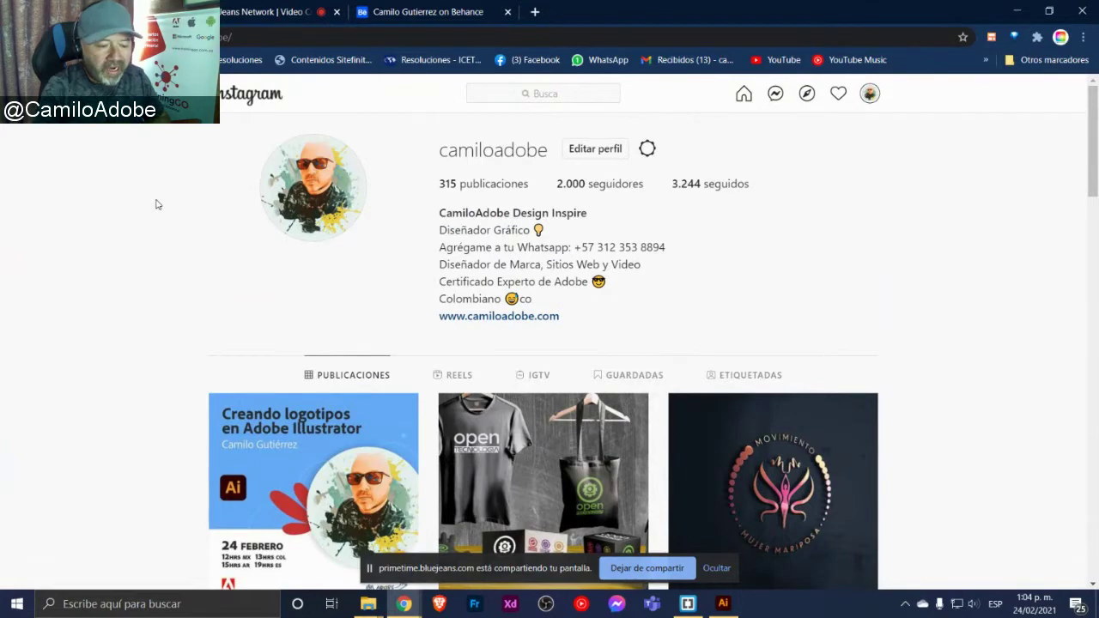
{"action": "left_click", "coordinate": [409, 15]}
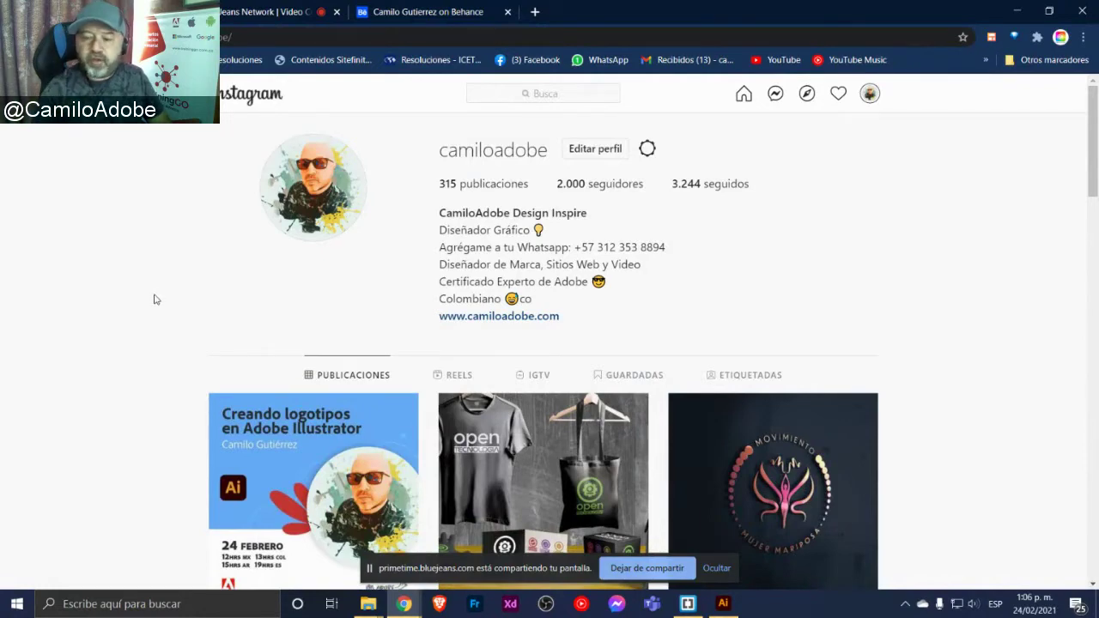
Scroll the Instagram posts grid down past the logos to the beach and headache-chart posts
{"action": "scroll", "coordinate": [155, 299], "scroll_direction": "down", "scroll_amount": 1}
{"action": "scroll", "coordinate": [155, 299], "scroll_direction": "down", "scroll_amount": 1}
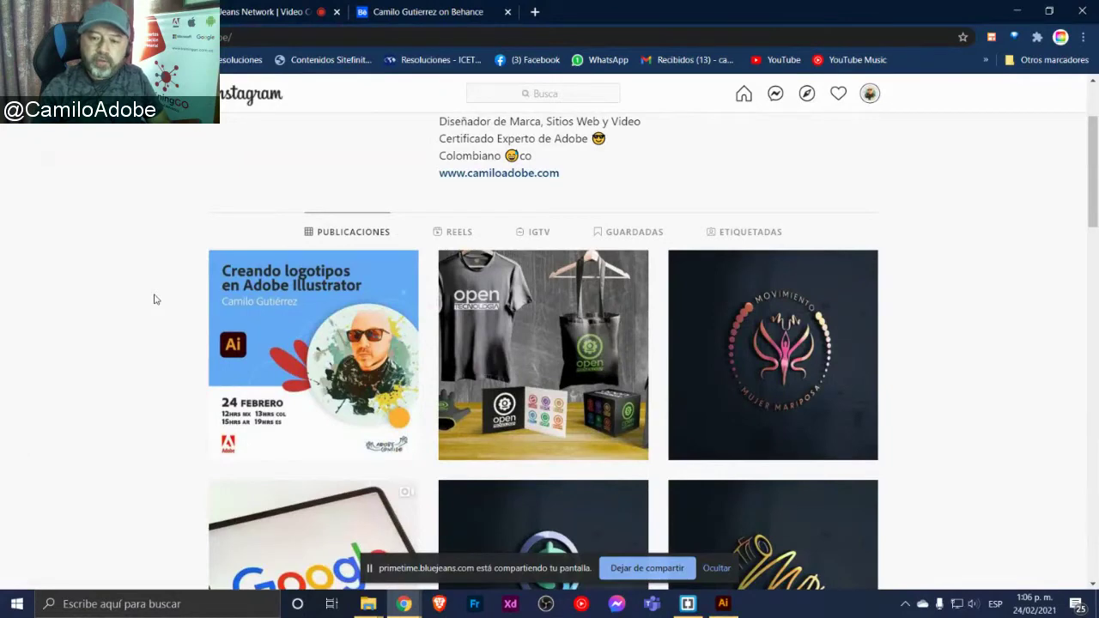
{"action": "scroll", "coordinate": [156, 299], "scroll_direction": "down", "scroll_amount": 1}
{"action": "scroll", "coordinate": [156, 299], "scroll_direction": "down", "scroll_amount": 2}
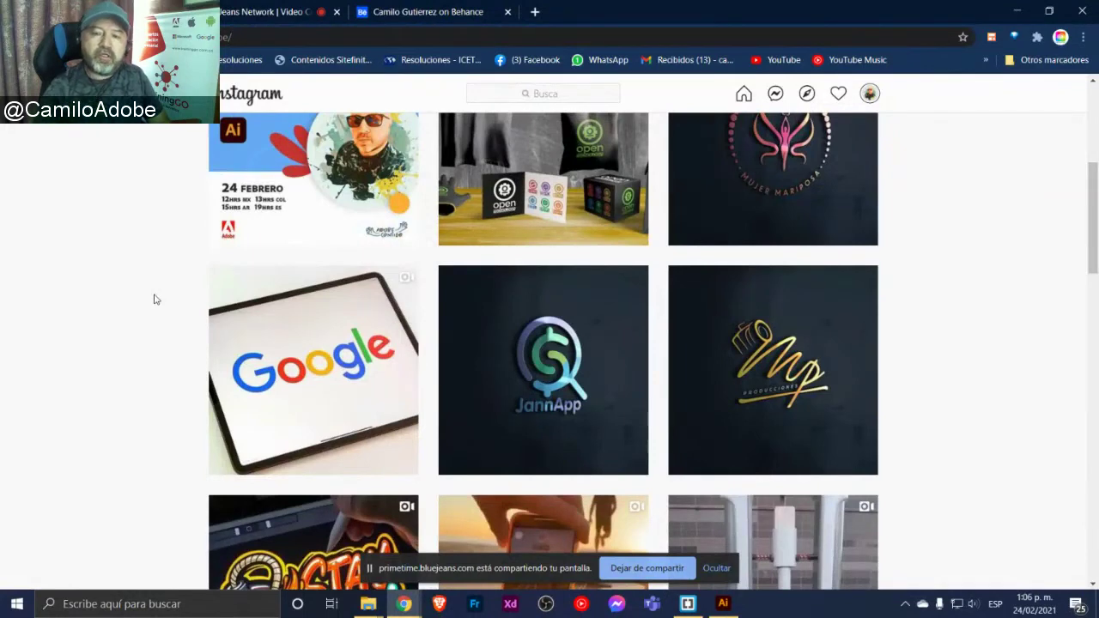
{"action": "scroll", "coordinate": [127, 297], "scroll_direction": "up", "scroll_amount": 5}
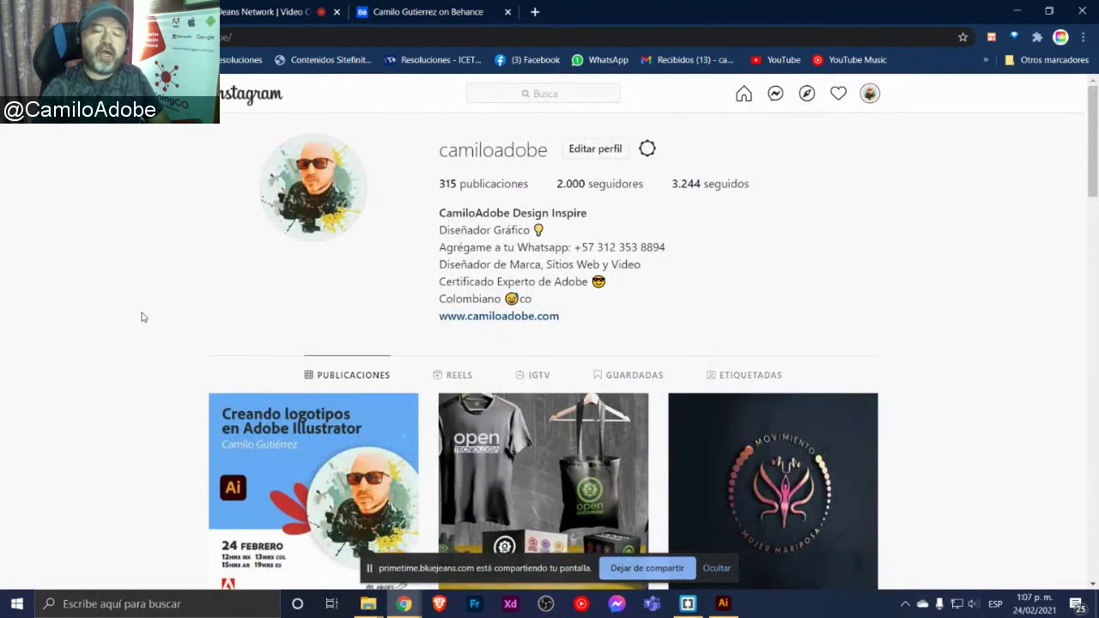
{"action": "scroll", "coordinate": [141, 316], "scroll_direction": "down", "scroll_amount": 3}
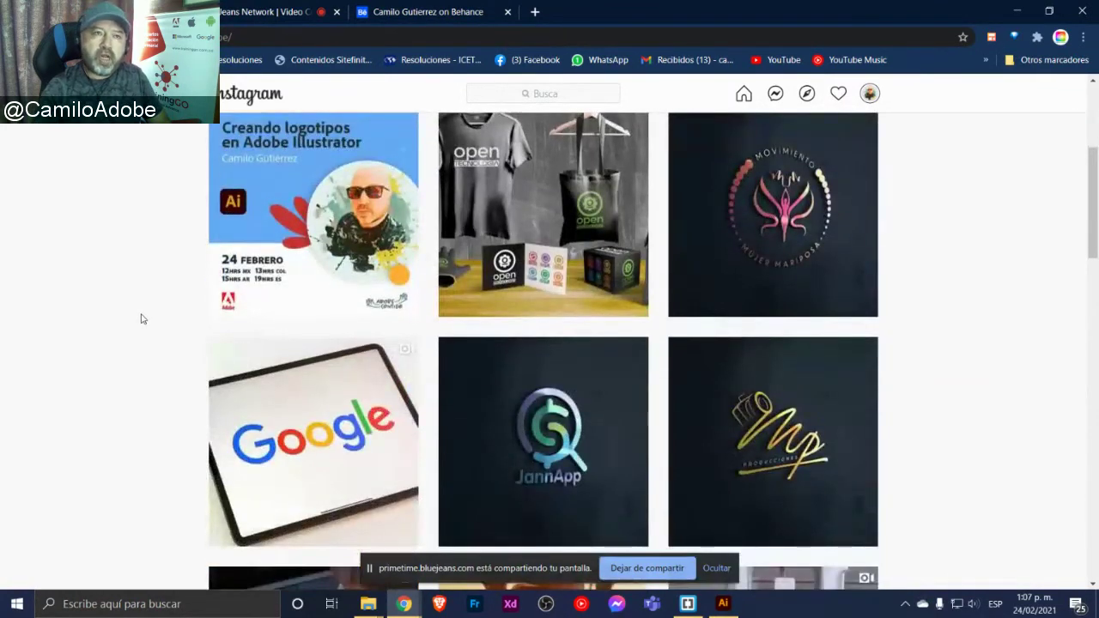
{"action": "scroll", "coordinate": [141, 315], "scroll_direction": "down", "scroll_amount": 2}
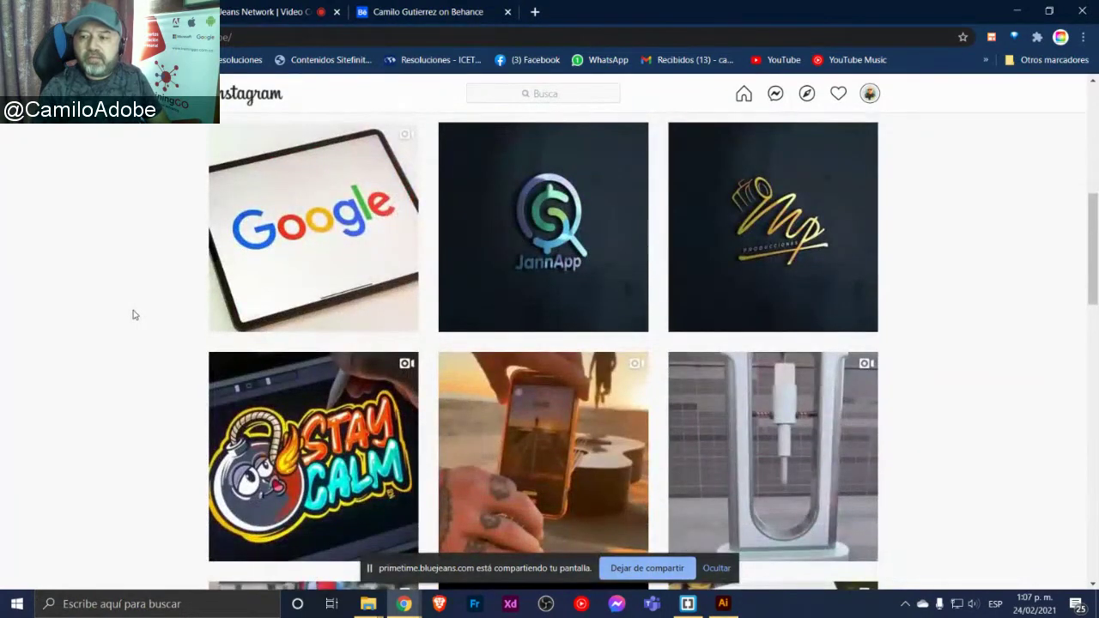
{"action": "scroll", "coordinate": [134, 315], "scroll_direction": "down", "scroll_amount": 1}
{"action": "scroll", "coordinate": [133, 315], "scroll_direction": "down", "scroll_amount": 1}
{"action": "scroll", "coordinate": [133, 315], "scroll_direction": "down", "scroll_amount": 1}
{"action": "scroll", "coordinate": [133, 315], "scroll_direction": "down", "scroll_amount": 1}
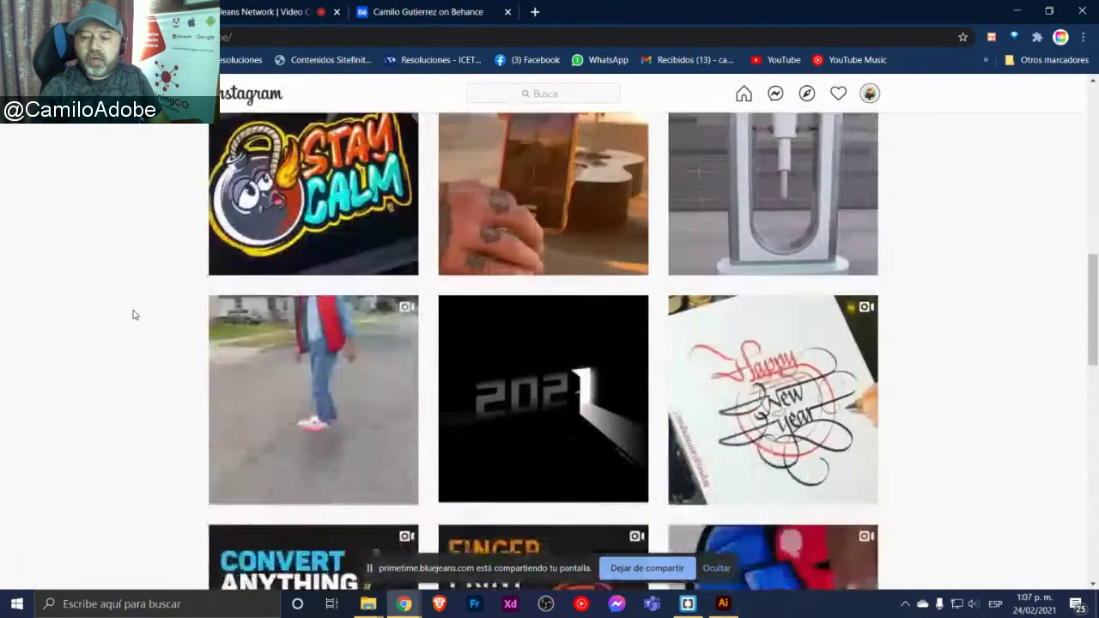
{"action": "scroll", "coordinate": [133, 315], "scroll_direction": "down", "scroll_amount": 2}
{"action": "scroll", "coordinate": [134, 315], "scroll_direction": "down", "scroll_amount": 2}
{"action": "scroll", "coordinate": [133, 315], "scroll_direction": "down", "scroll_amount": 2}
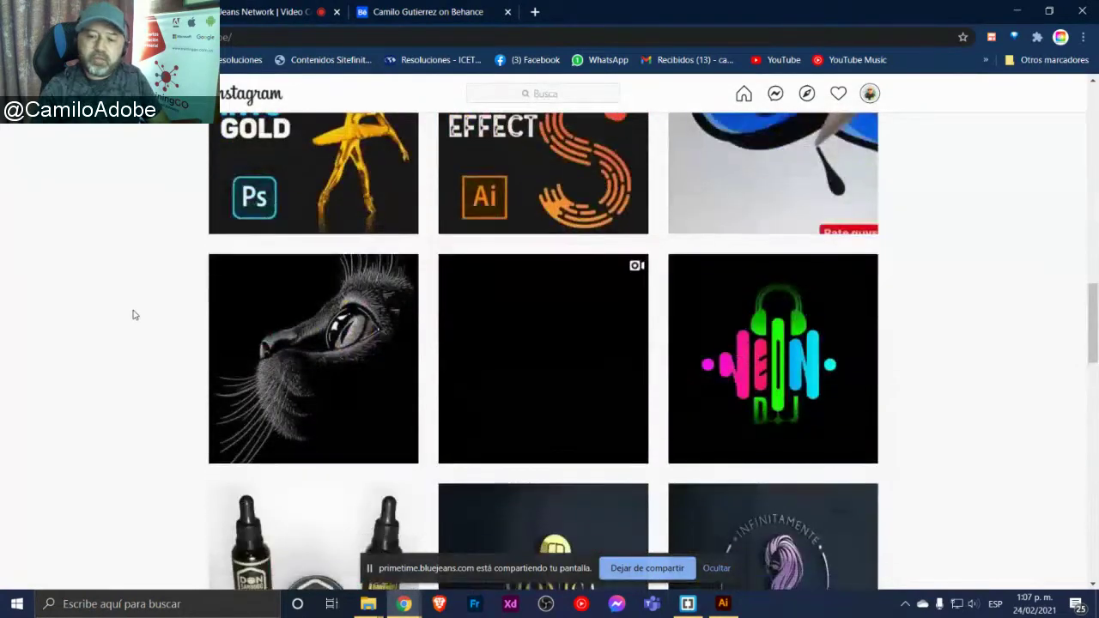
{"action": "scroll", "coordinate": [133, 316], "scroll_direction": "down", "scroll_amount": 1}
{"action": "scroll", "coordinate": [133, 315], "scroll_direction": "down", "scroll_amount": 2}
{"action": "scroll", "coordinate": [133, 315], "scroll_direction": "down", "scroll_amount": 1}
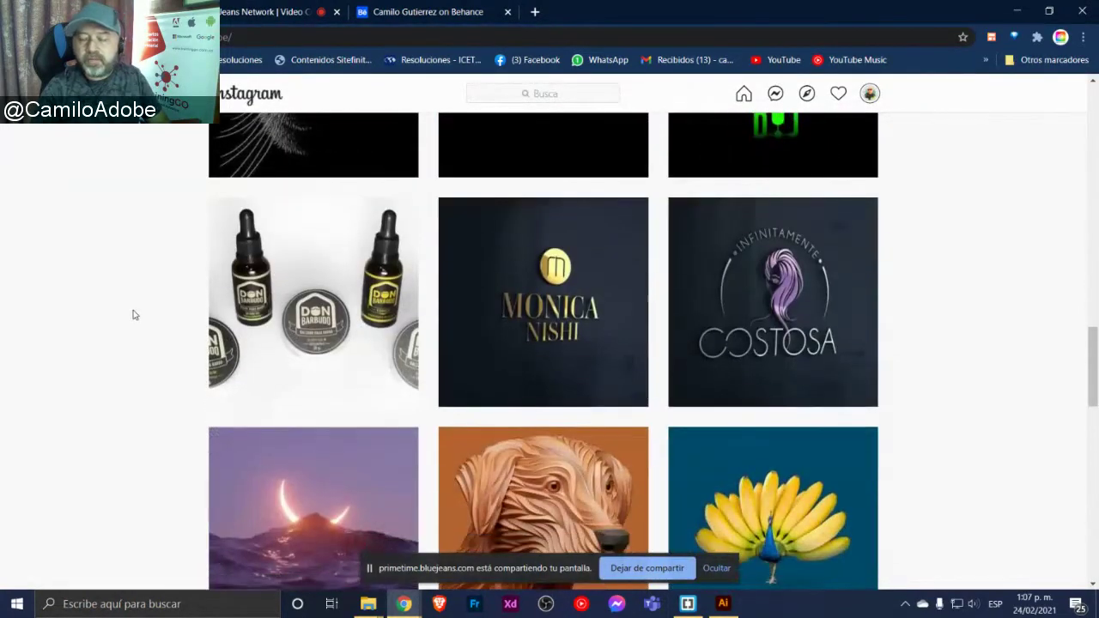
{"action": "scroll", "coordinate": [133, 315], "scroll_direction": "down", "scroll_amount": 2}
{"action": "scroll", "coordinate": [133, 316], "scroll_direction": "down", "scroll_amount": 2}
{"action": "scroll", "coordinate": [133, 315], "scroll_direction": "down", "scroll_amount": 2}
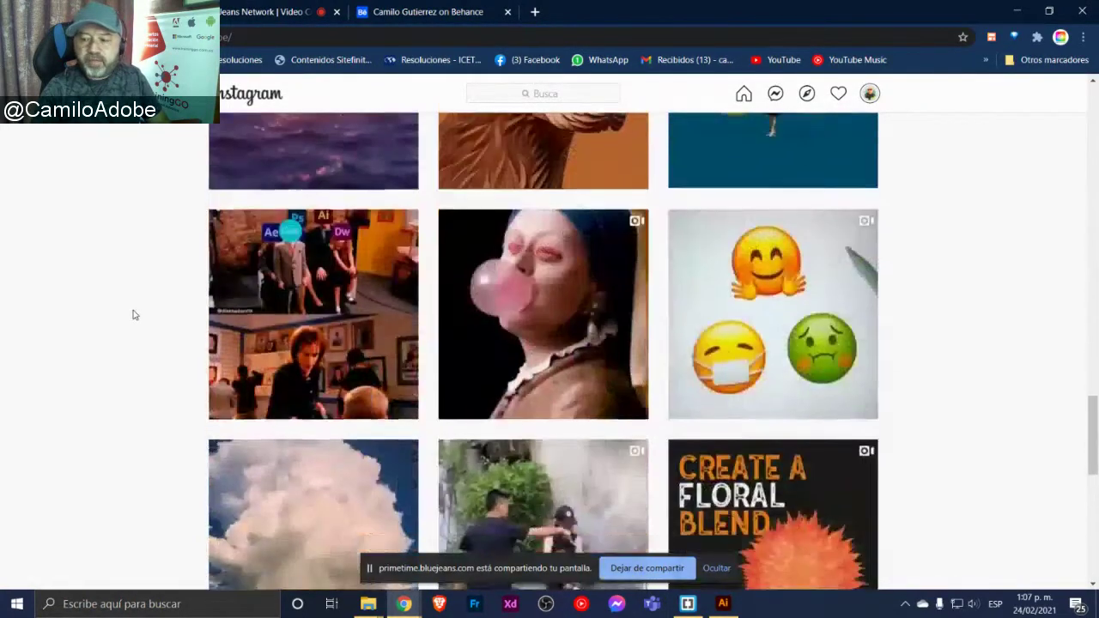
{"action": "scroll", "coordinate": [133, 315], "scroll_direction": "down", "scroll_amount": 2}
{"action": "scroll", "coordinate": [134, 315], "scroll_direction": "down", "scroll_amount": 2}
{"action": "scroll", "coordinate": [133, 315], "scroll_direction": "down", "scroll_amount": 2}
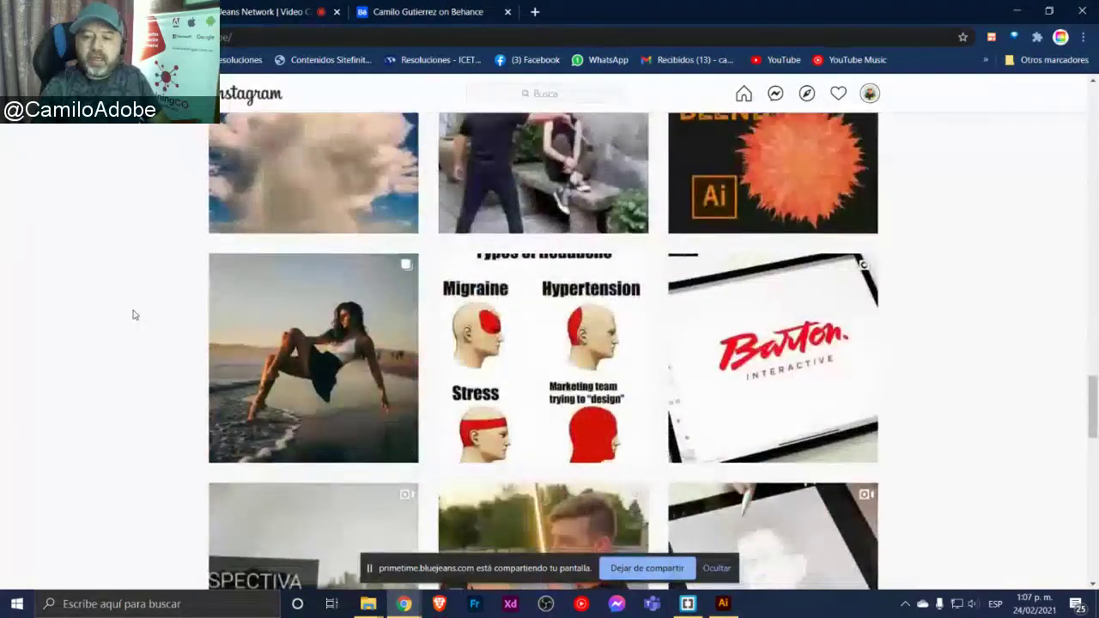
{"action": "scroll", "coordinate": [133, 315], "scroll_direction": "down", "scroll_amount": 4}
{"action": "scroll", "coordinate": [133, 315], "scroll_direction": "down", "scroll_amount": 2}
{"action": "scroll", "coordinate": [134, 315], "scroll_direction": "up", "scroll_amount": 5}
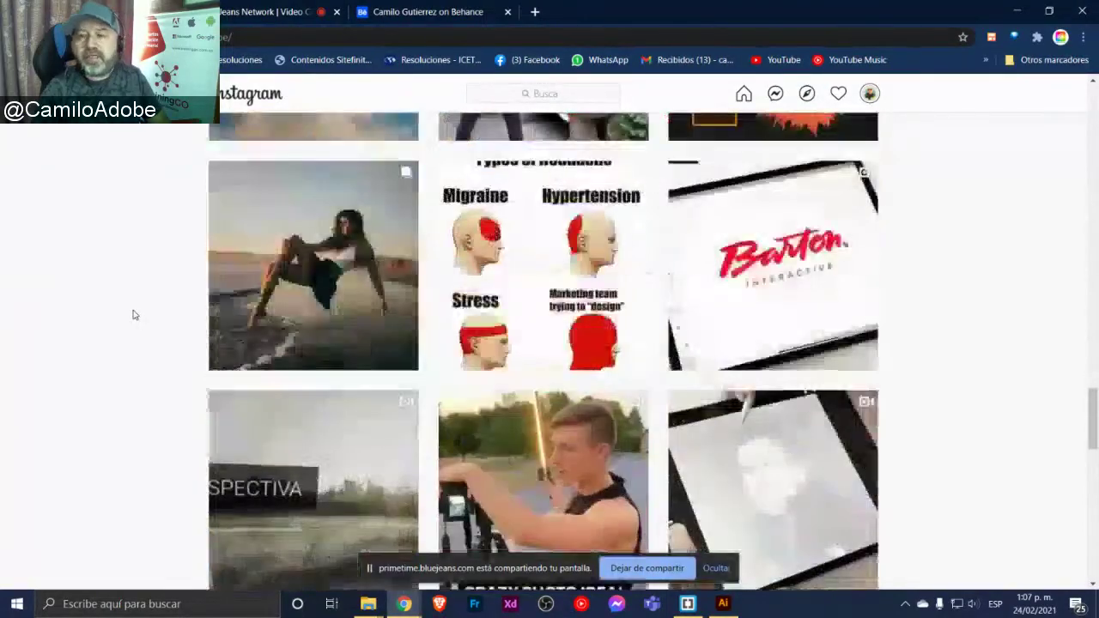
{"action": "scroll", "coordinate": [133, 315], "scroll_direction": "up", "scroll_amount": 1}
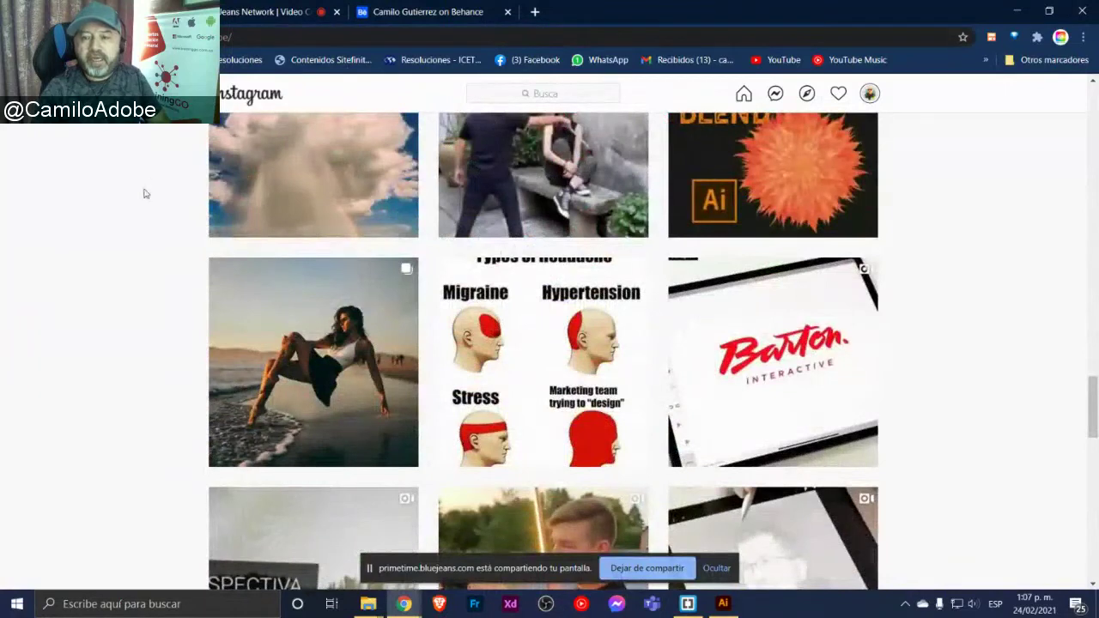
Scroll through the Behance logo portfolio, then bring the Mujer Mariposa document up in Illustrator
{"action": "left_click", "coordinate": [390, 20]}
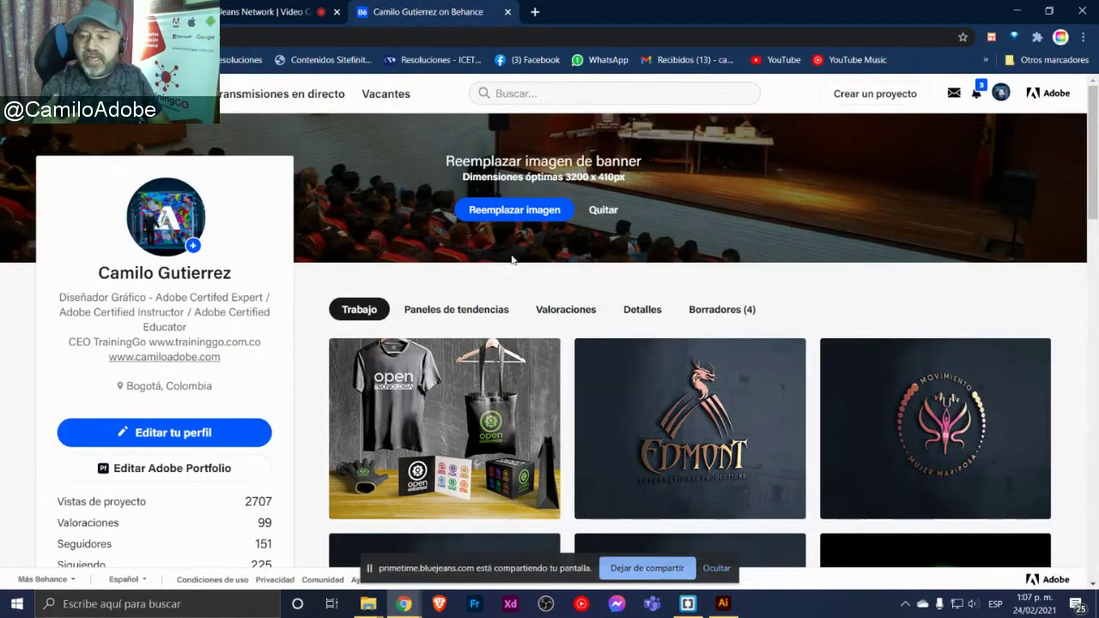
{"action": "scroll", "coordinate": [512, 390], "scroll_direction": "down", "scroll_amount": 3}
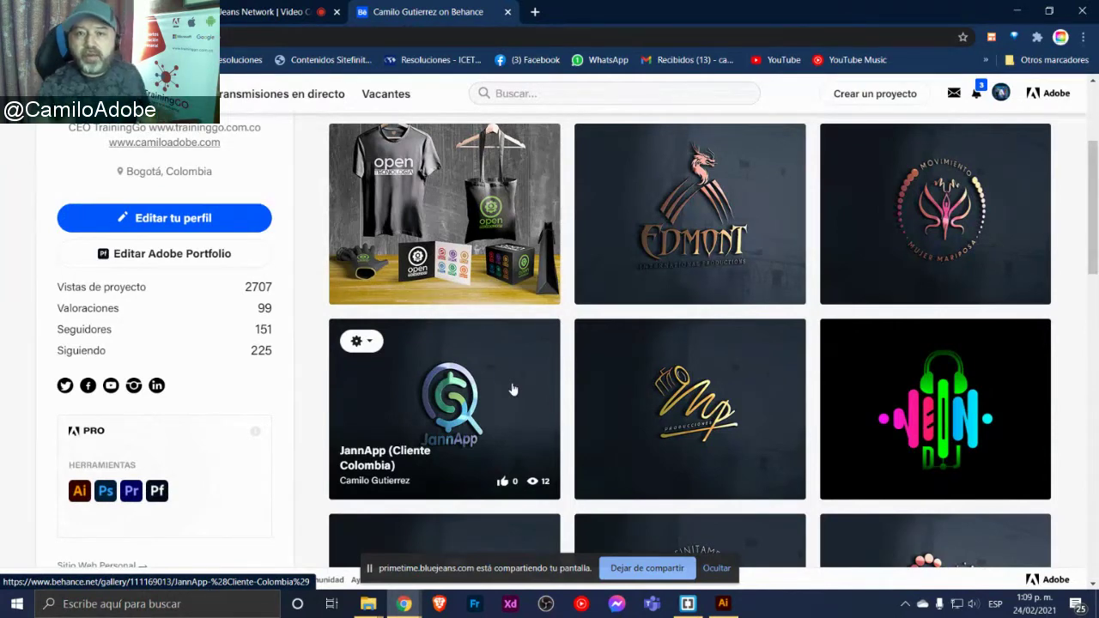
{"action": "mouse_move", "coordinate": [1087, 262]}
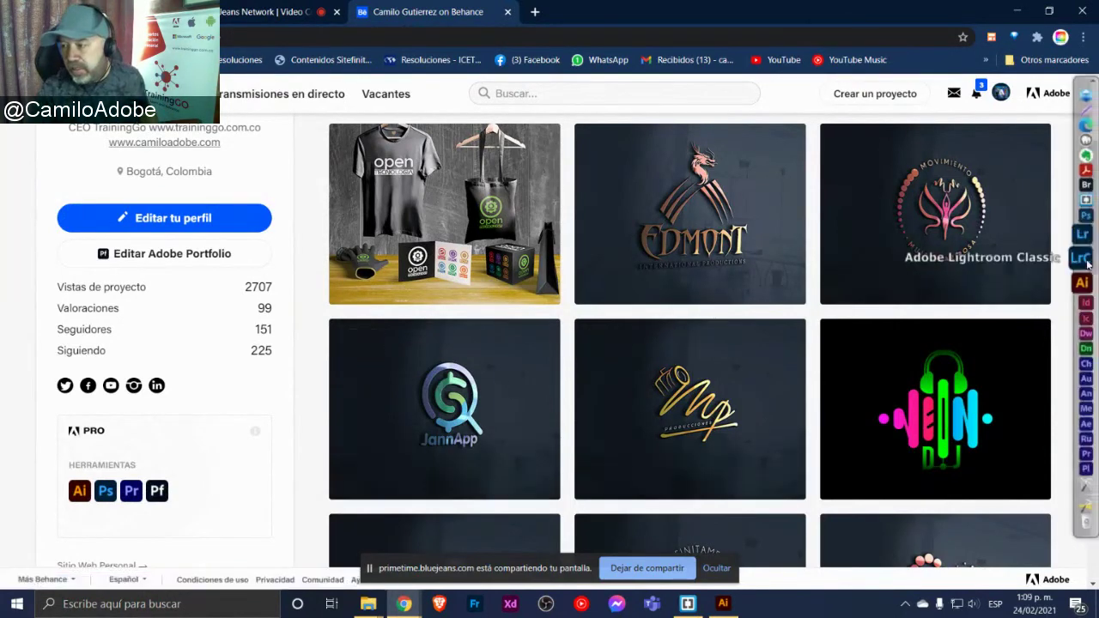
{"action": "left_click", "coordinate": [1078, 275]}
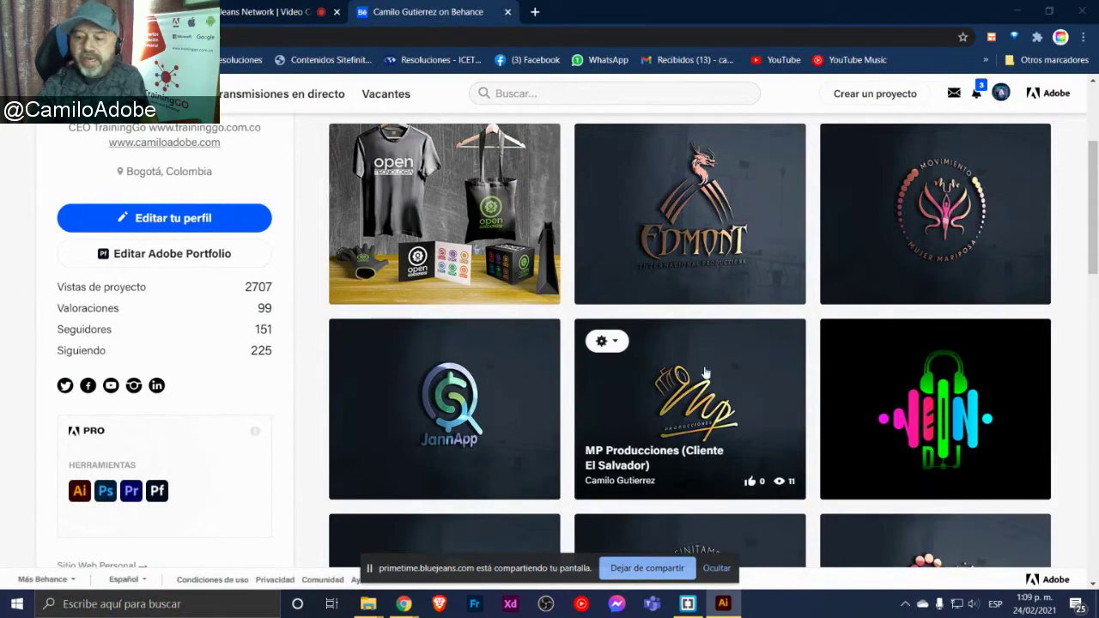
{"action": "left_click", "coordinate": [724, 605]}
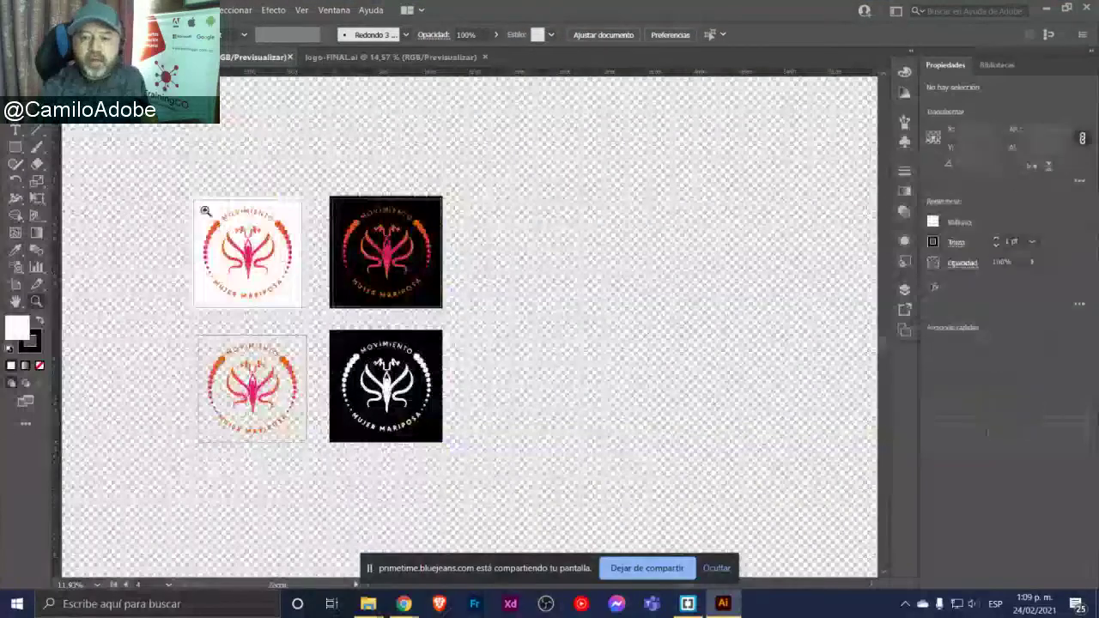
Inspect the butterfly body close up in Outline view, then switch back to Behance
{"action": "left_click_drag", "start_coordinate": [213, 208], "coordinate": [367, 304]}
{"action": "key", "text": "ctrl+y"}
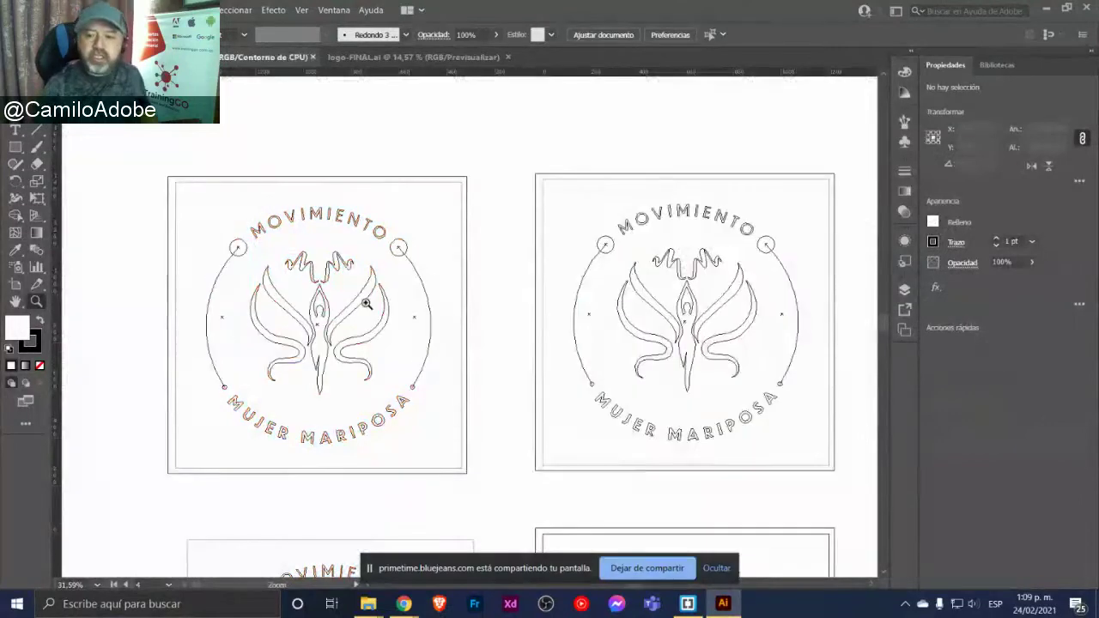
{"action": "left_click_drag", "start_coordinate": [273, 278], "coordinate": [364, 350]}
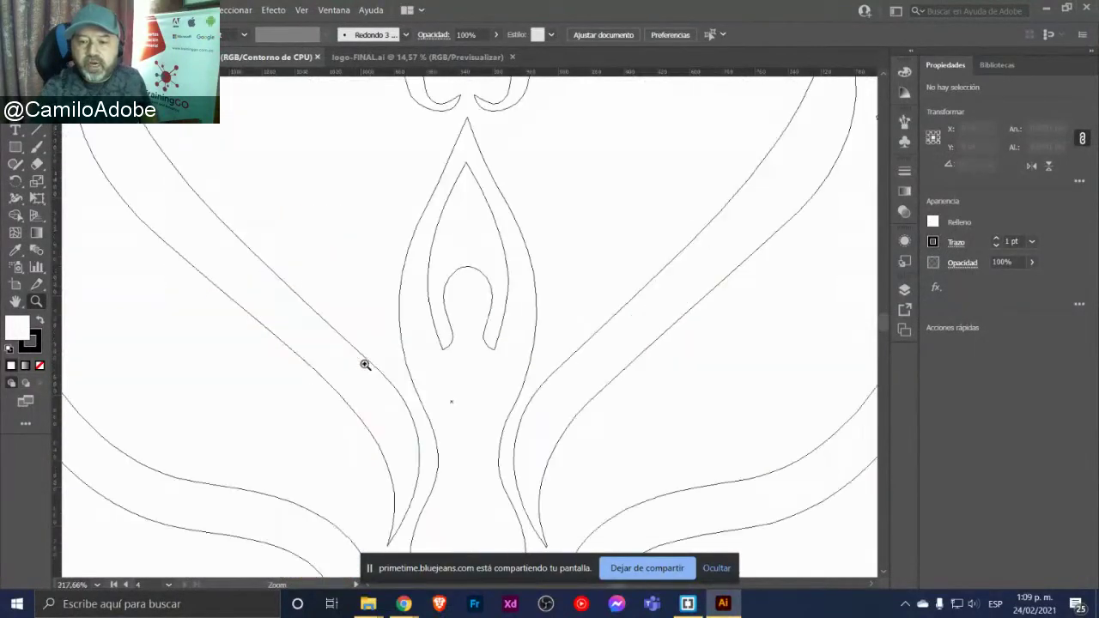
{"action": "left_click_drag", "start_coordinate": [271, 275], "coordinate": [369, 371]}
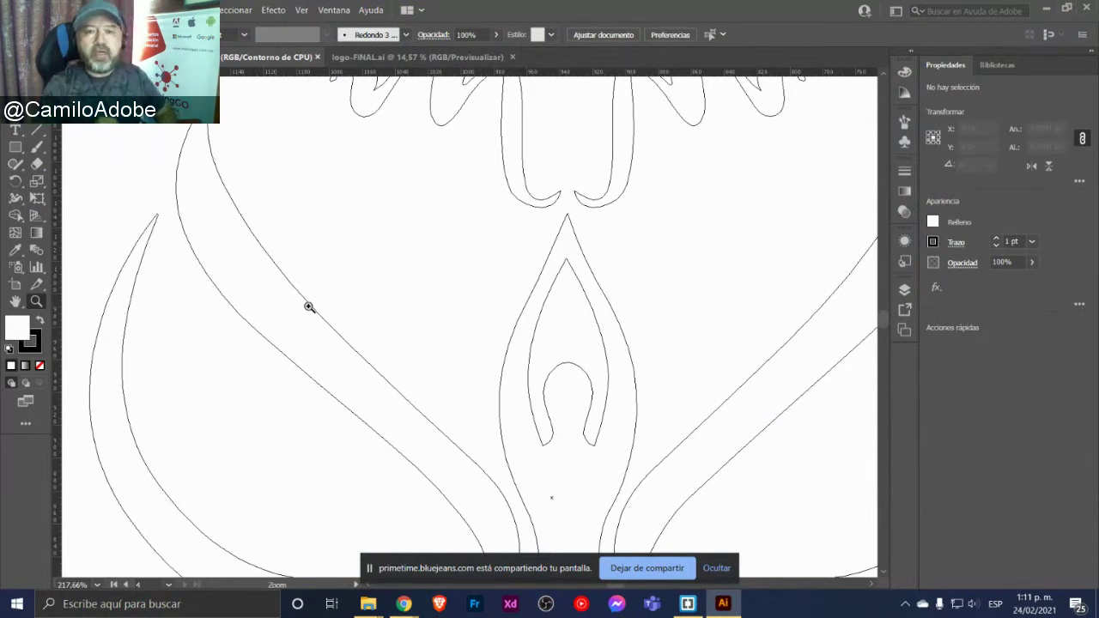
{"action": "key", "text": "alt+Tab"}
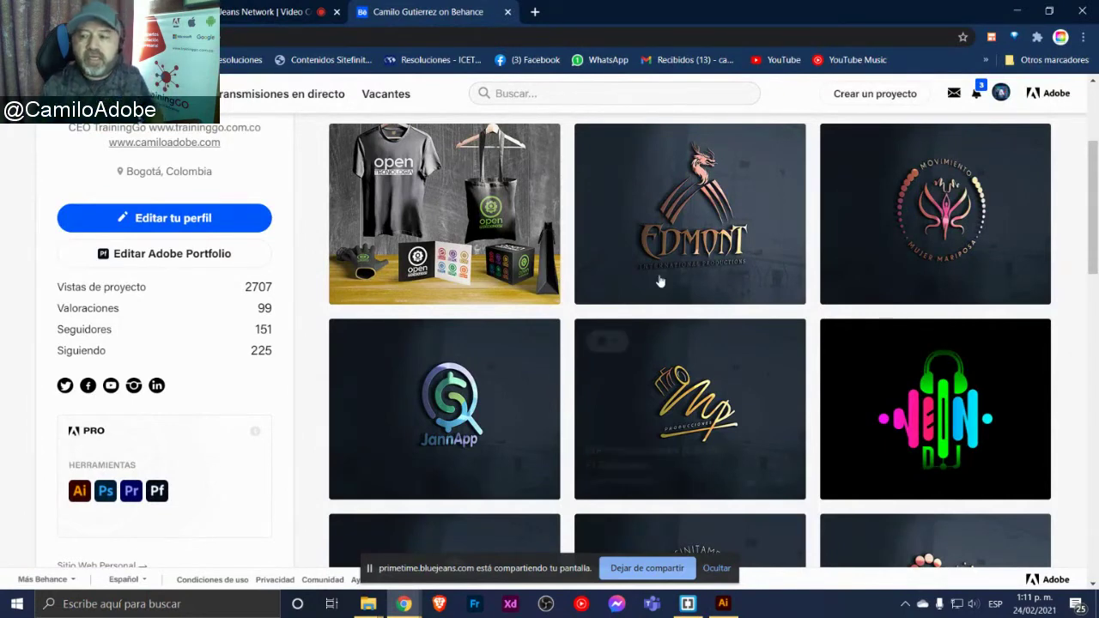
Open the Edmont project and scroll until its full dragon logo is visible
{"action": "mouse_move", "coordinate": [690, 214]}
{"action": "left_click", "coordinate": [649, 219]}
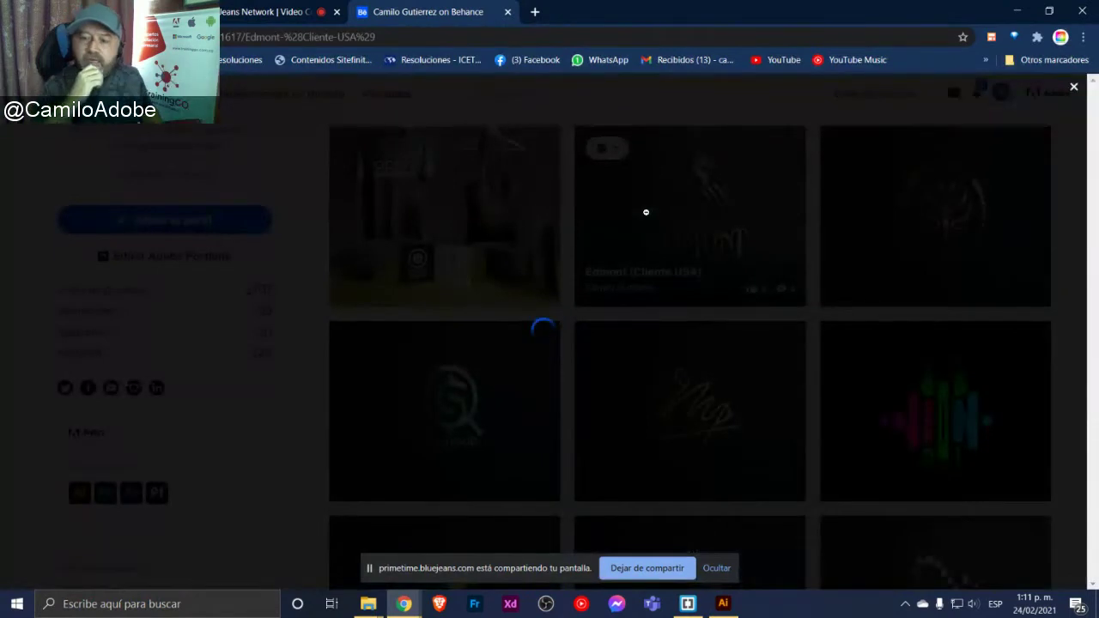
{"action": "scroll", "coordinate": [642, 266], "scroll_direction": "down", "scroll_amount": 2}
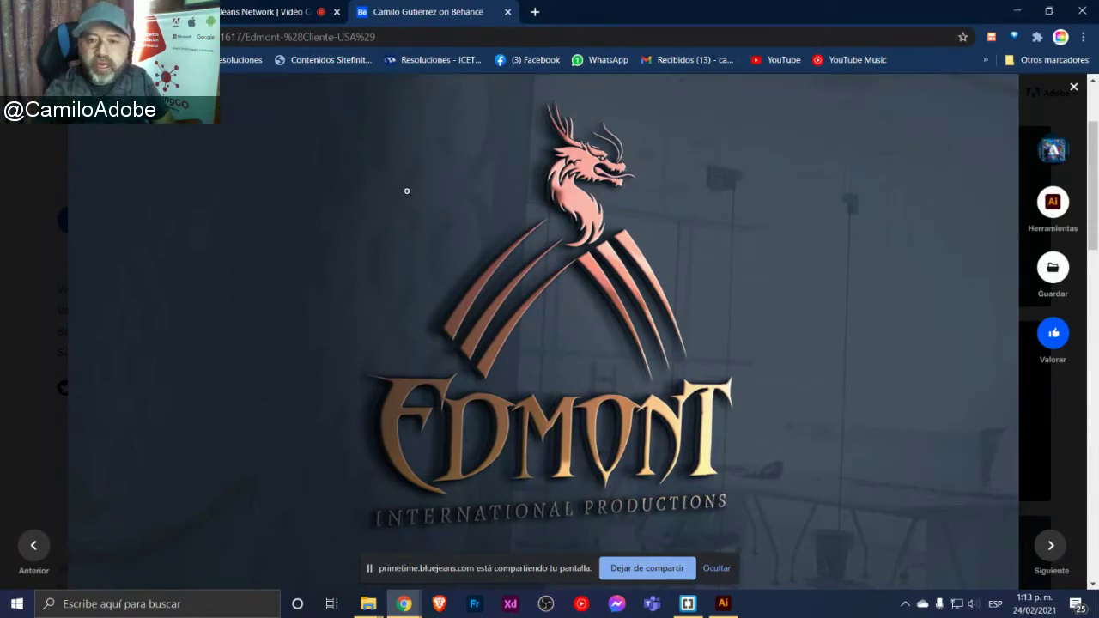
Briefly revisit the Mujer Mariposa project, then open the Neon DJ logo project
{"action": "left_click", "coordinate": [1074, 87]}
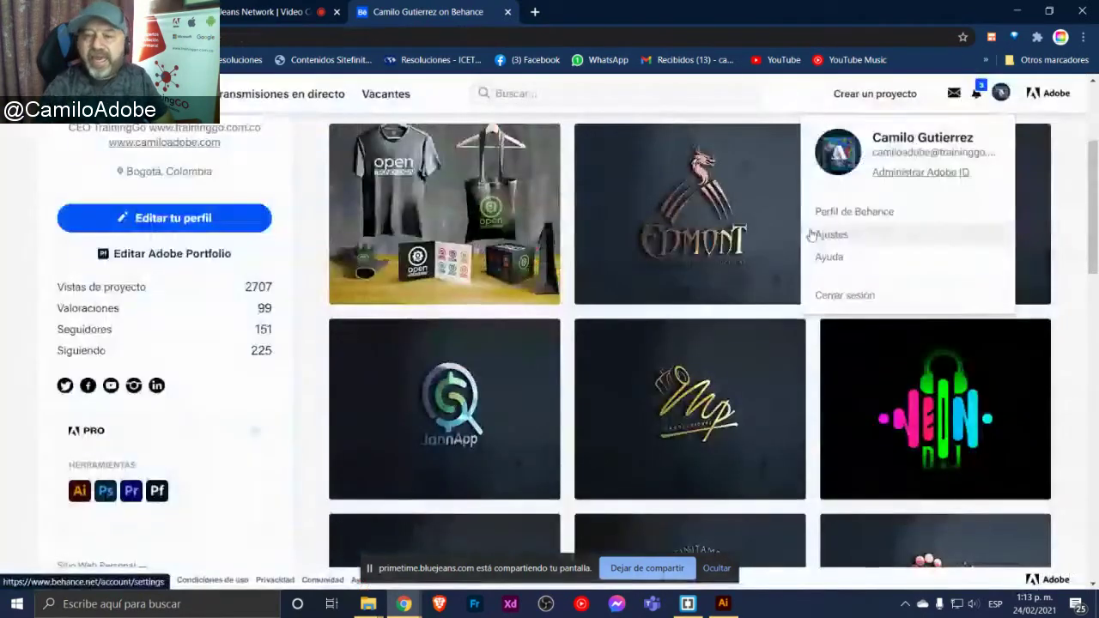
{"action": "mouse_move", "coordinate": [690, 214]}
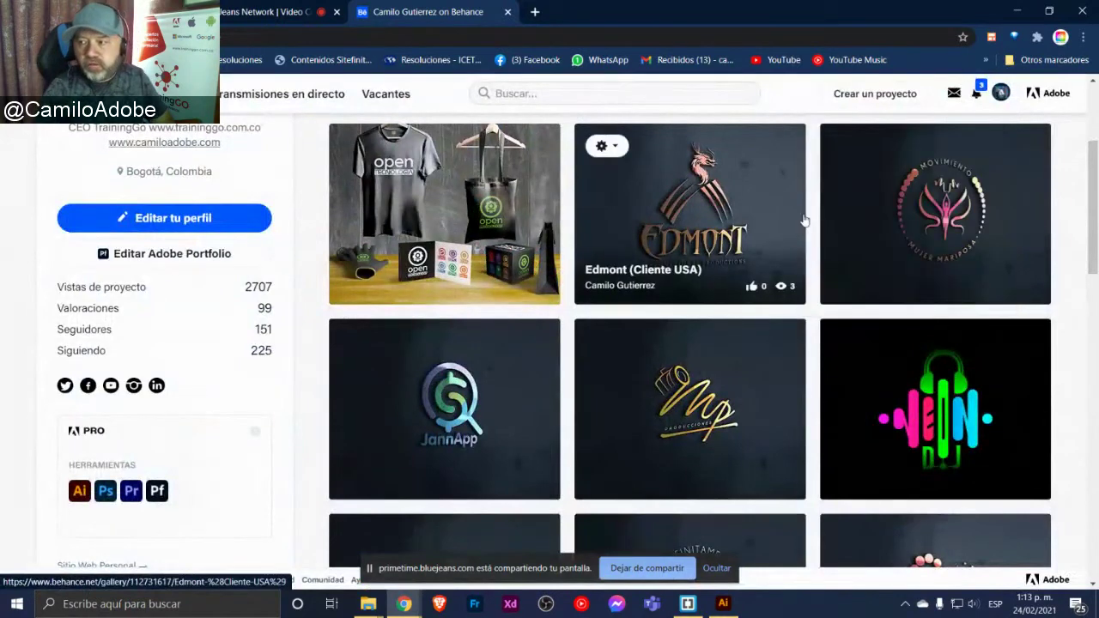
{"action": "left_click", "coordinate": [864, 206]}
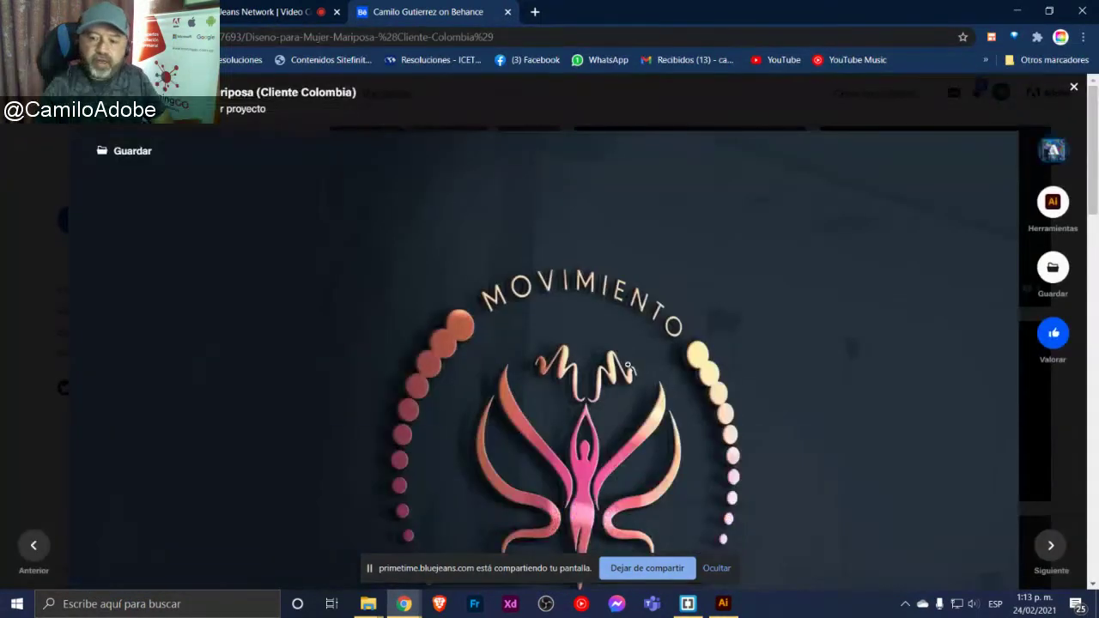
{"action": "scroll", "coordinate": [628, 365], "scroll_direction": "down", "scroll_amount": 2}
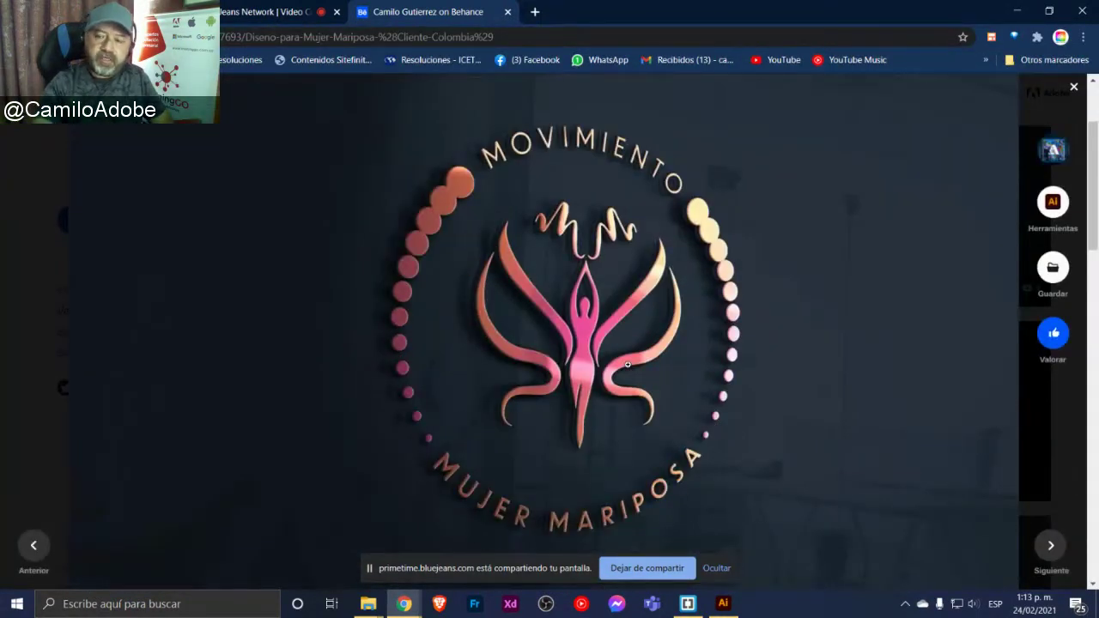
{"action": "left_click", "coordinate": [1074, 87]}
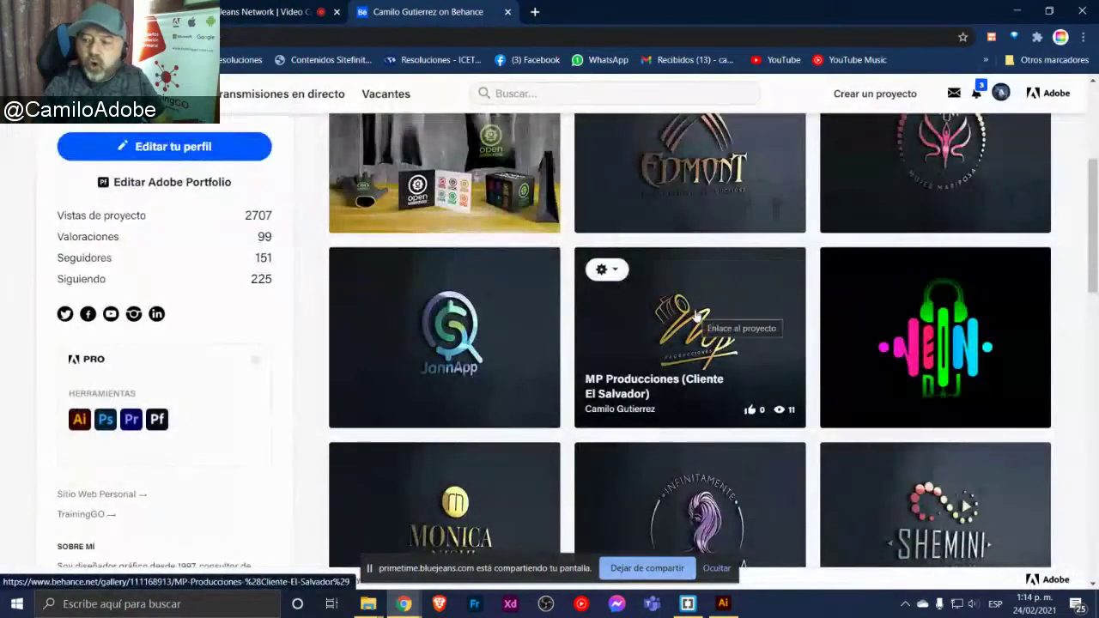
{"action": "scroll", "coordinate": [697, 317], "scroll_direction": "down", "scroll_amount": 1}
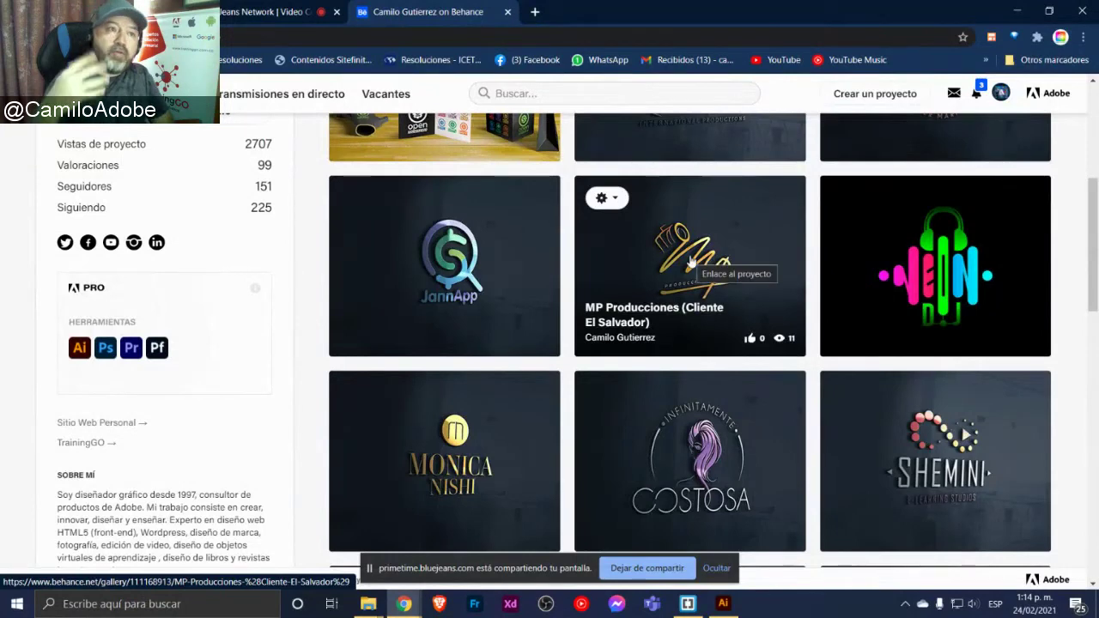
{"action": "left_click", "coordinate": [905, 237]}
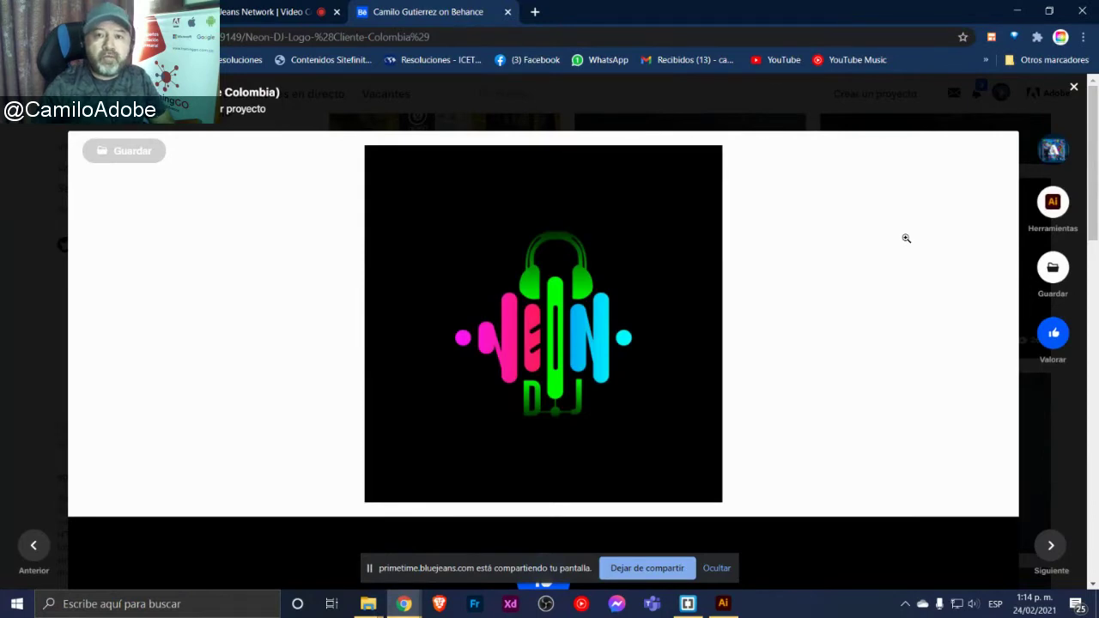
Search Google for 'logo de google viejo' and preview the colourful old Google logo
{"action": "left_click", "coordinate": [534, 10]}
{"action": "type", "text": "login"}
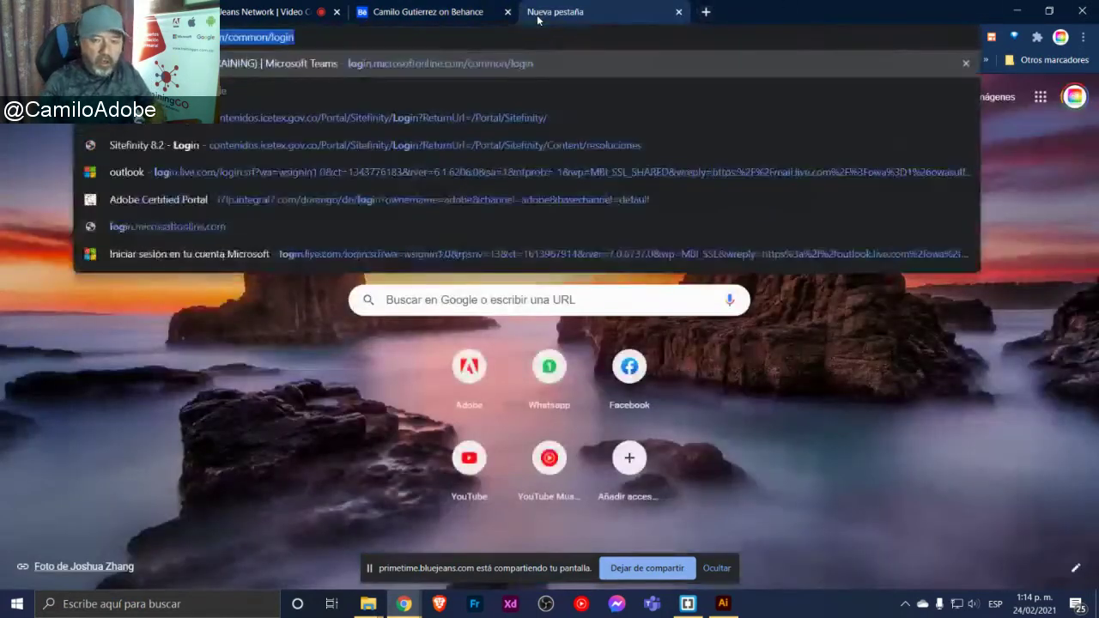
{"action": "type", "text": "o de google"}
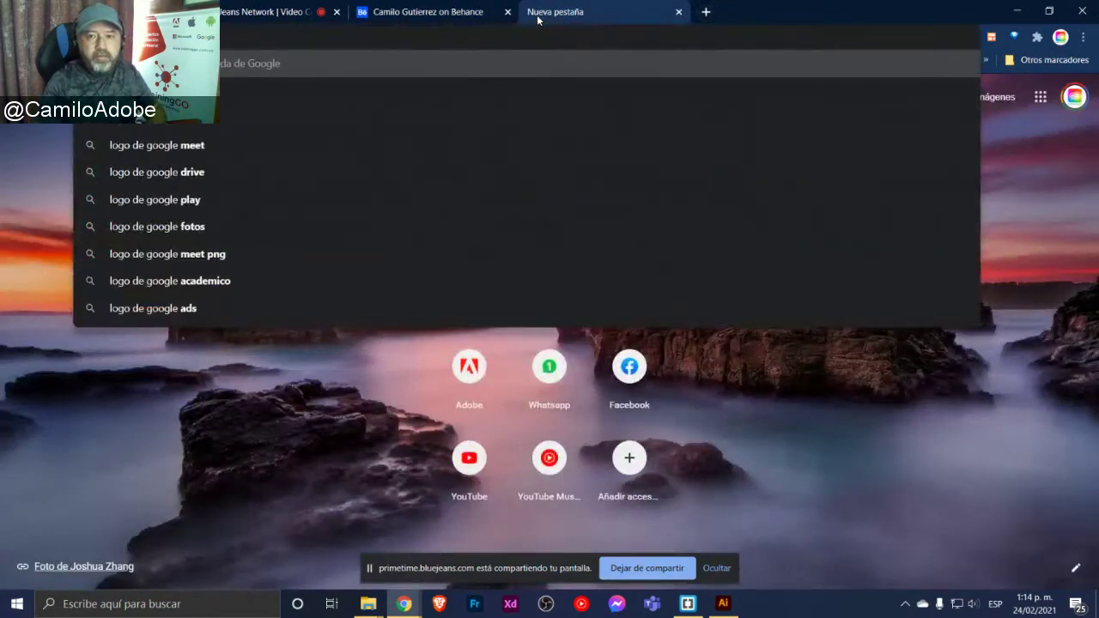
{"action": "type", "text": "ve"}
{"action": "key", "text": "BackSpace"}
{"action": "key", "text": "BackSpace"}
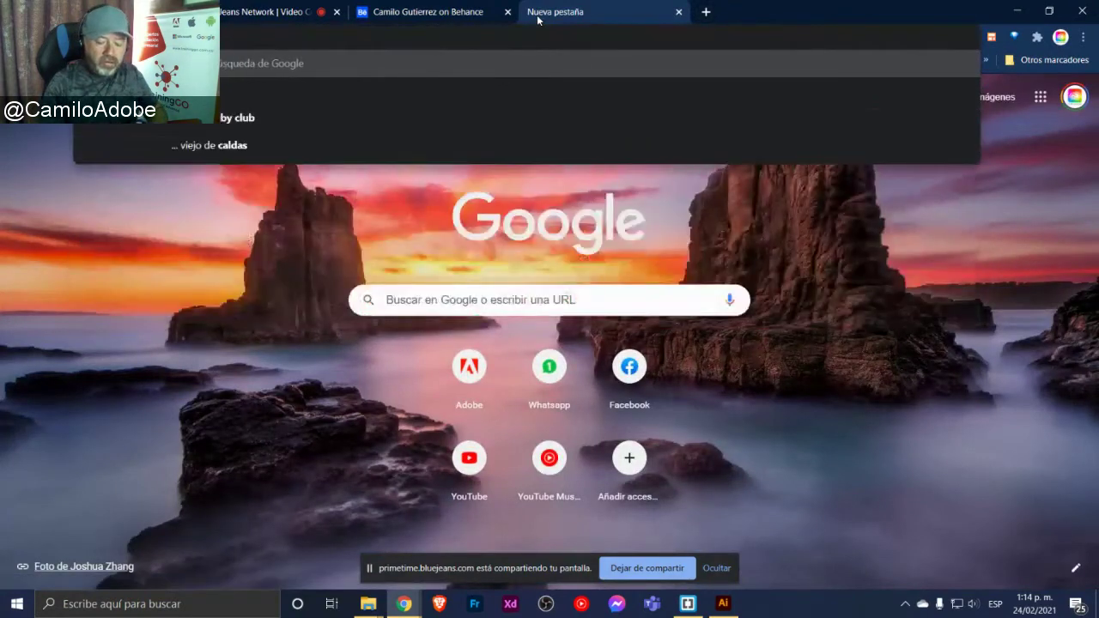
{"action": "key", "text": "Return"}
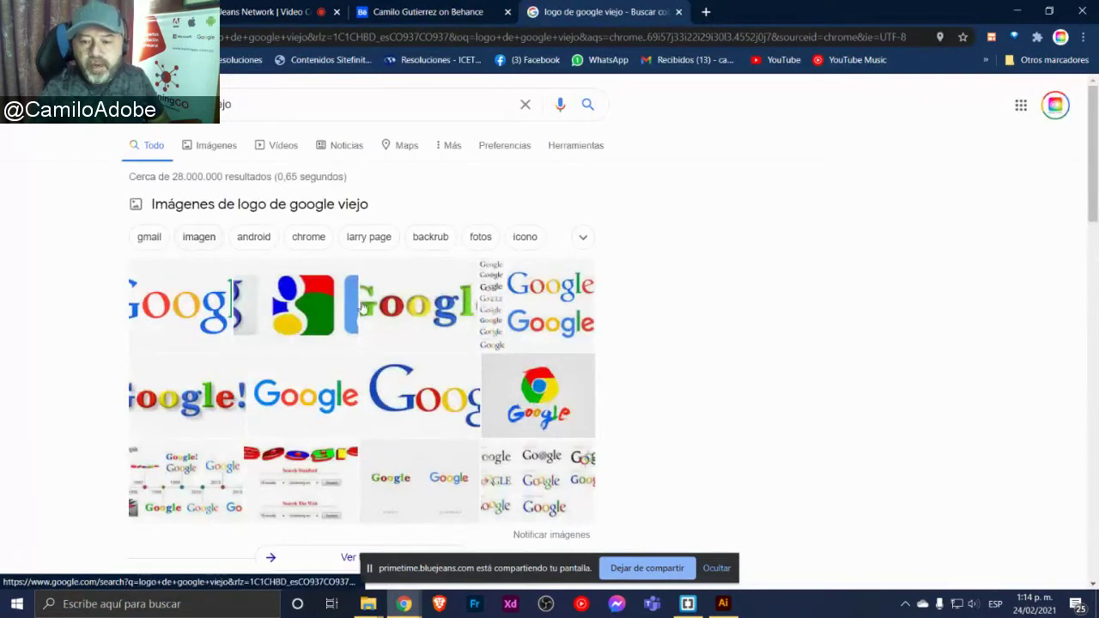
{"action": "left_click", "coordinate": [414, 309]}
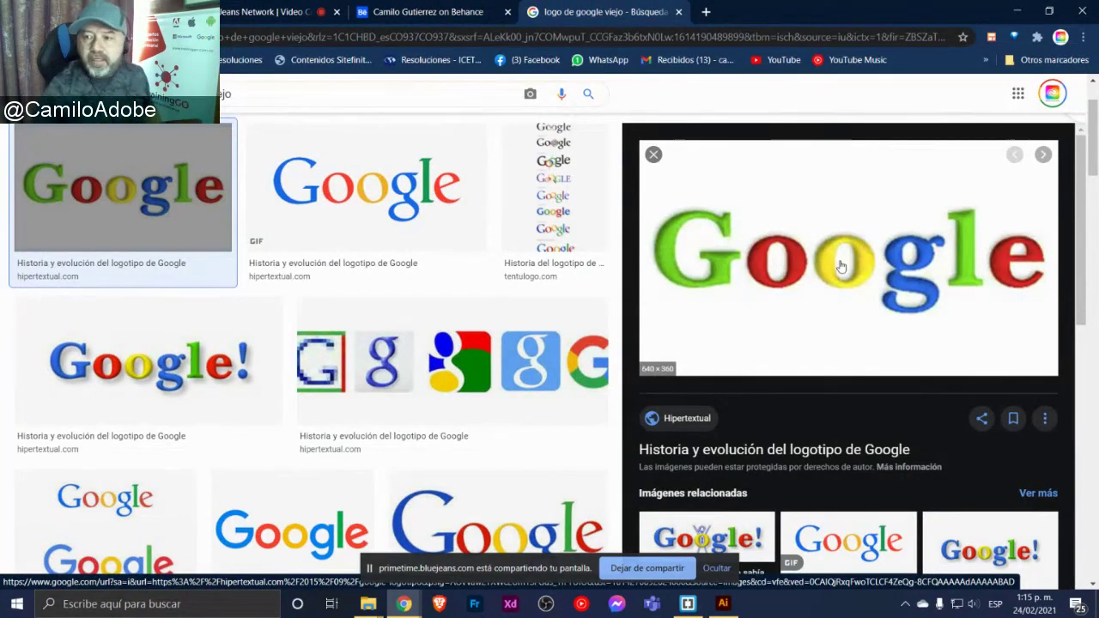
{"action": "left_click", "coordinate": [371, 39]}
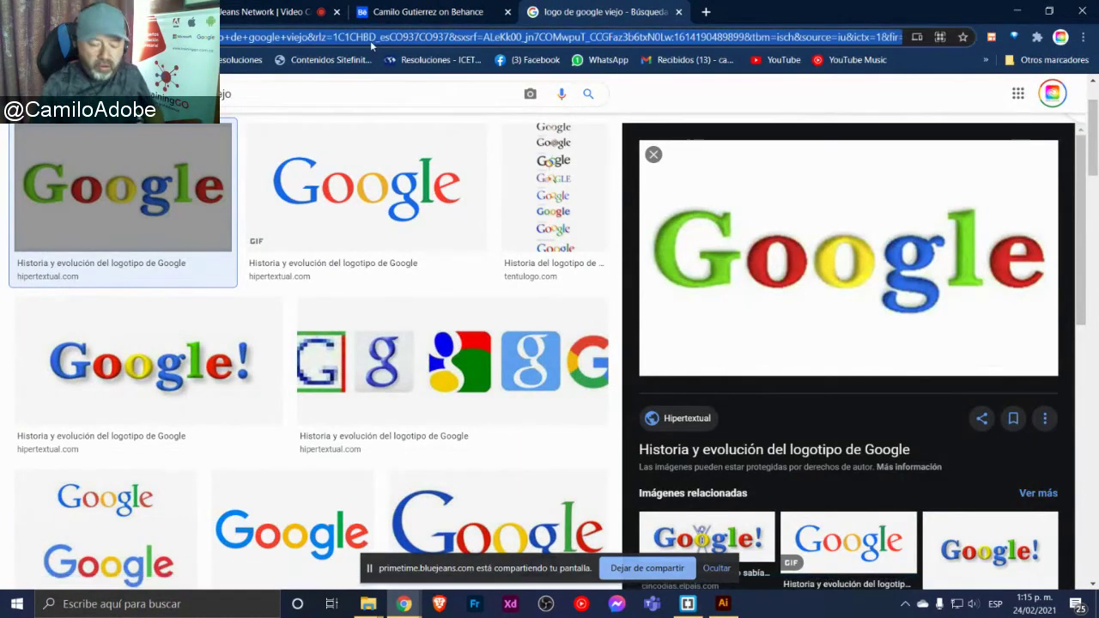
Search images for 'marca logo colombia' and open the Brandemia article on Colombia's rebrand
{"action": "type", "text": "marca logo co"}
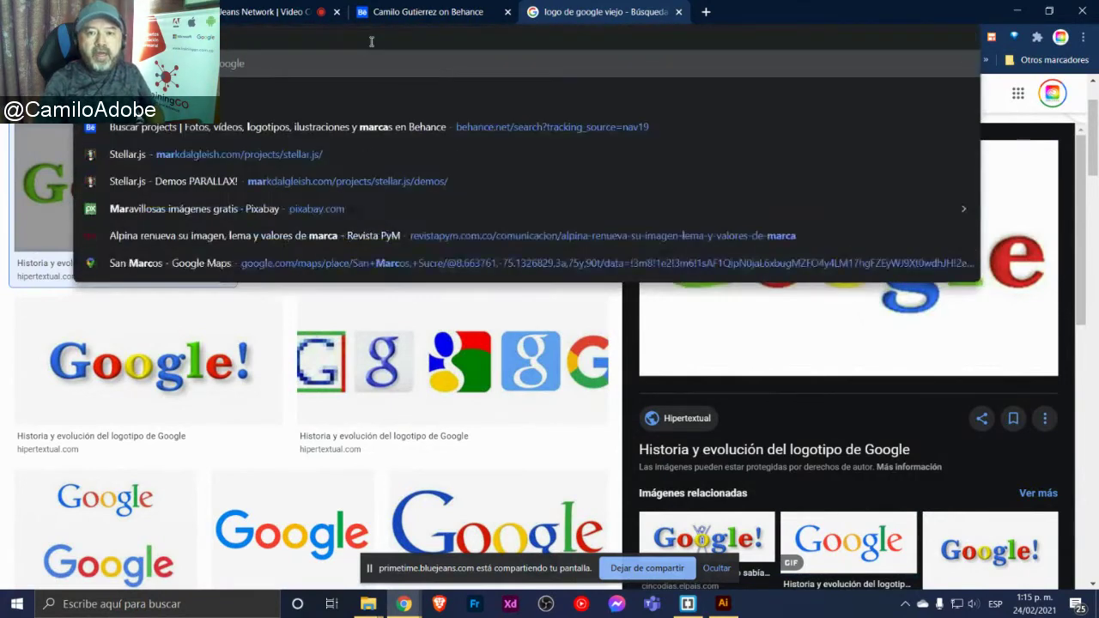
{"action": "type", "text": "lombia"}
{"action": "key", "text": "Return"}
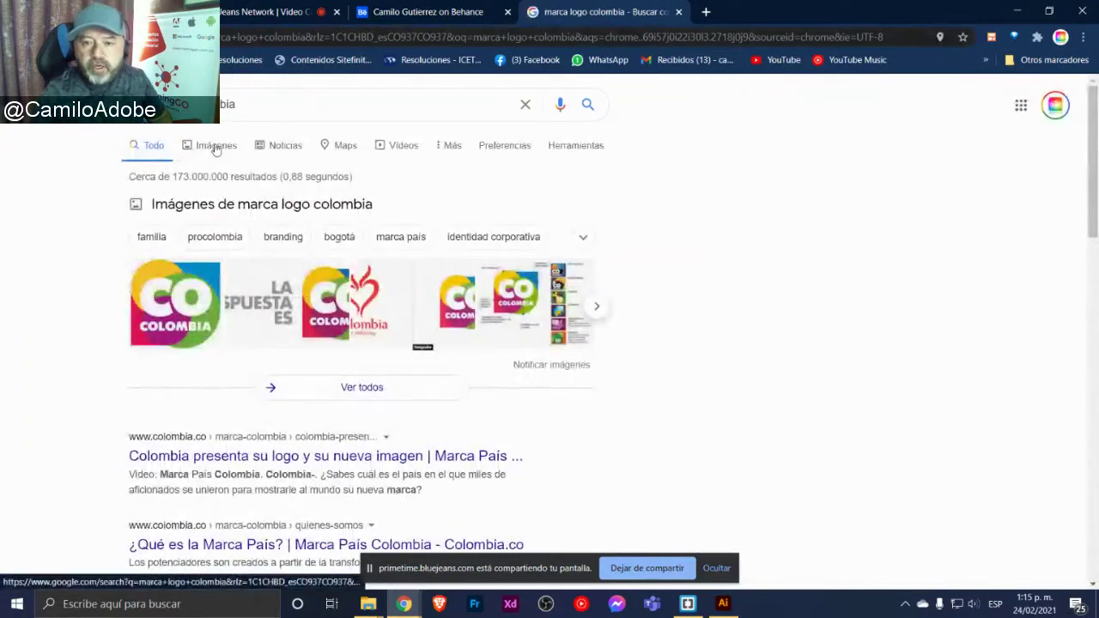
{"action": "left_click", "coordinate": [216, 145]}
{"action": "scroll", "coordinate": [403, 331], "scroll_direction": "down", "scroll_amount": 1}
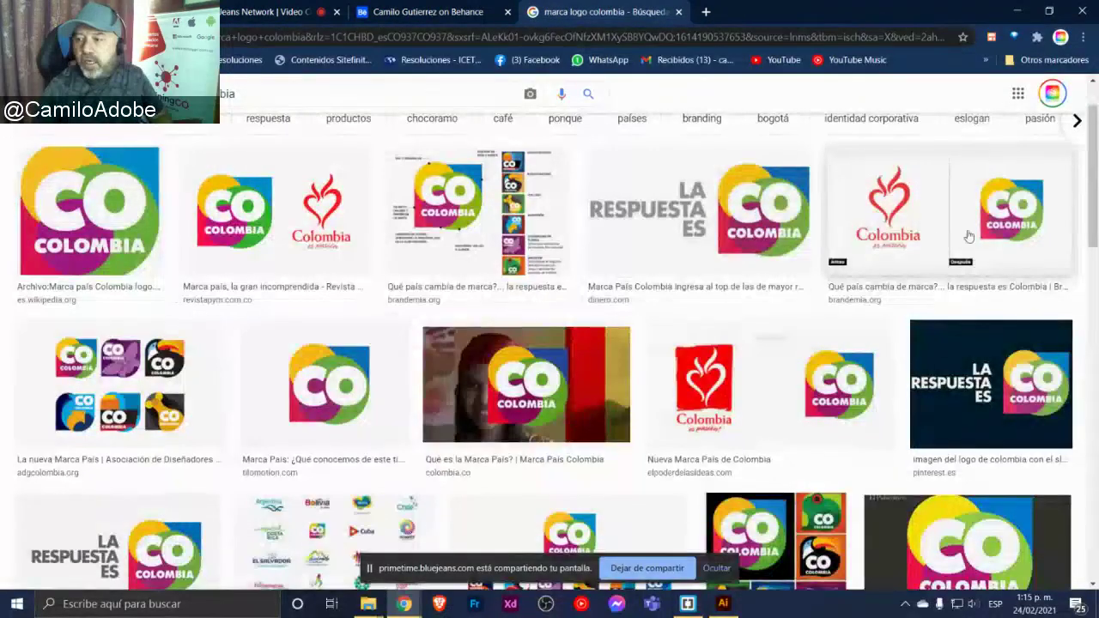
{"action": "left_click", "coordinate": [936, 243]}
{"action": "left_click", "coordinate": [936, 245]}
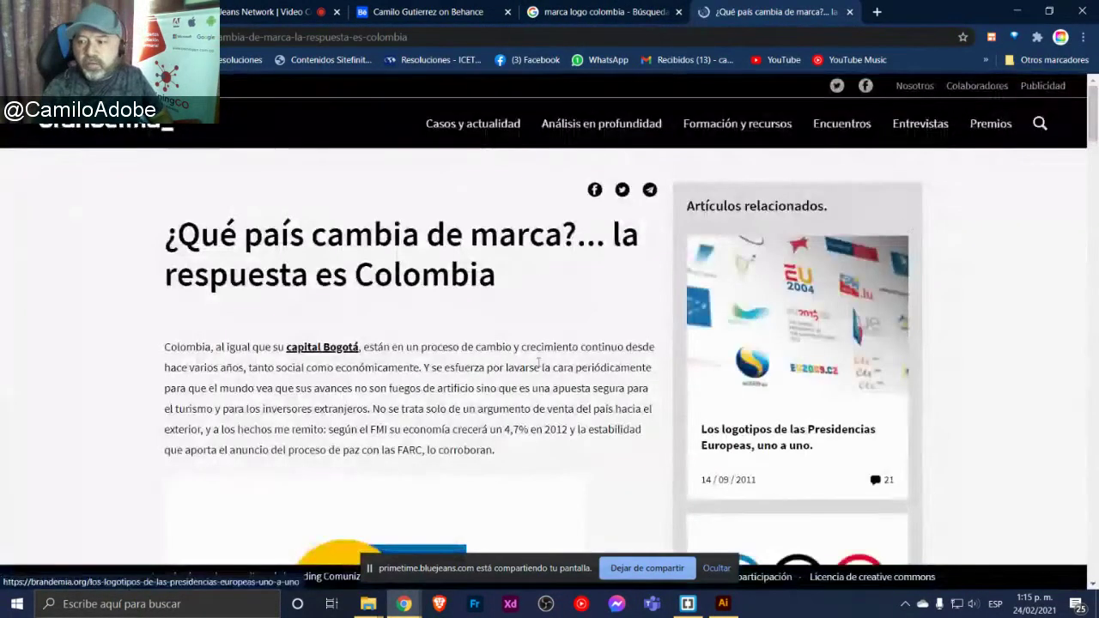
{"action": "scroll", "coordinate": [533, 368], "scroll_direction": "down", "scroll_amount": 3}
{"action": "scroll", "coordinate": [534, 363], "scroll_direction": "down", "scroll_amount": 2}
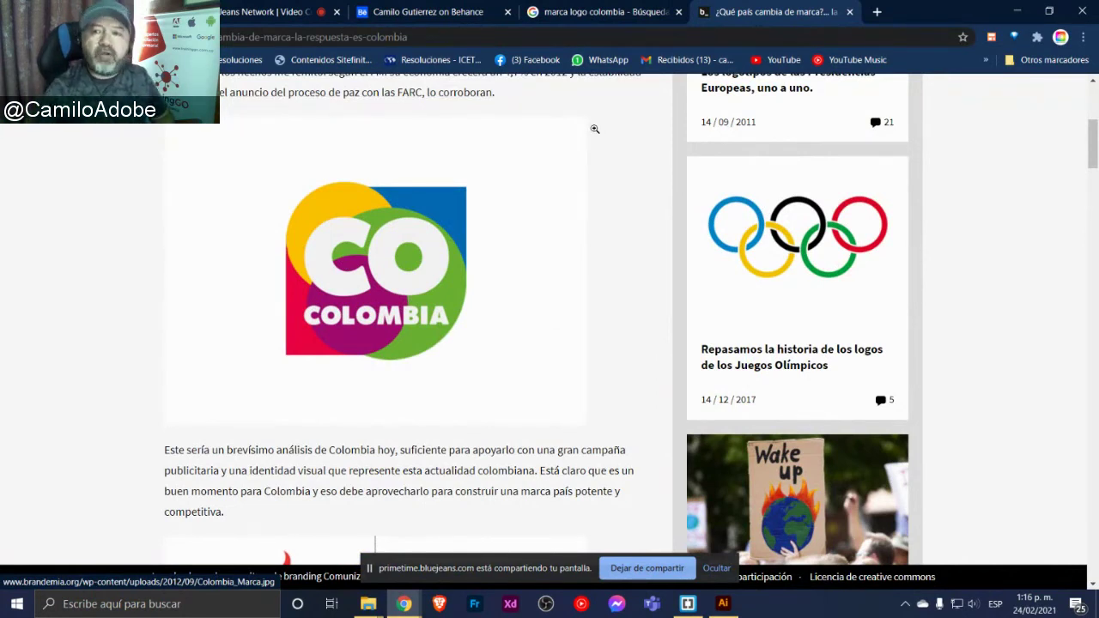
Return to the Behance portfolio, close Neon DJ, and glance at the ASEIA butterfly project
{"action": "left_click", "coordinate": [408, 20]}
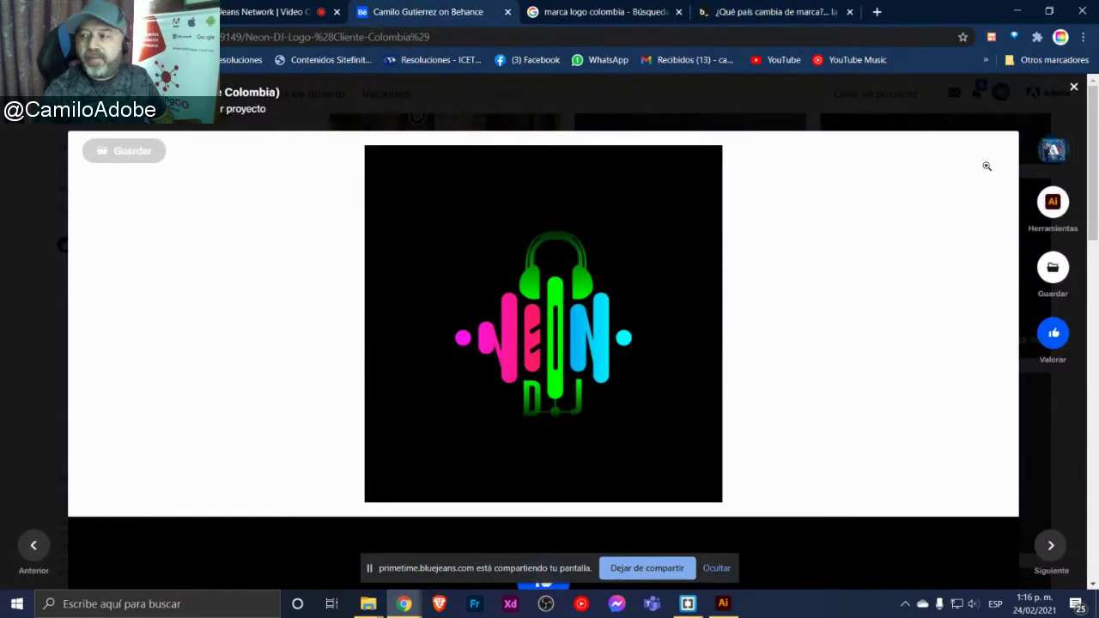
{"action": "left_click", "coordinate": [1074, 90]}
{"action": "scroll", "coordinate": [783, 258], "scroll_direction": "down", "scroll_amount": 2}
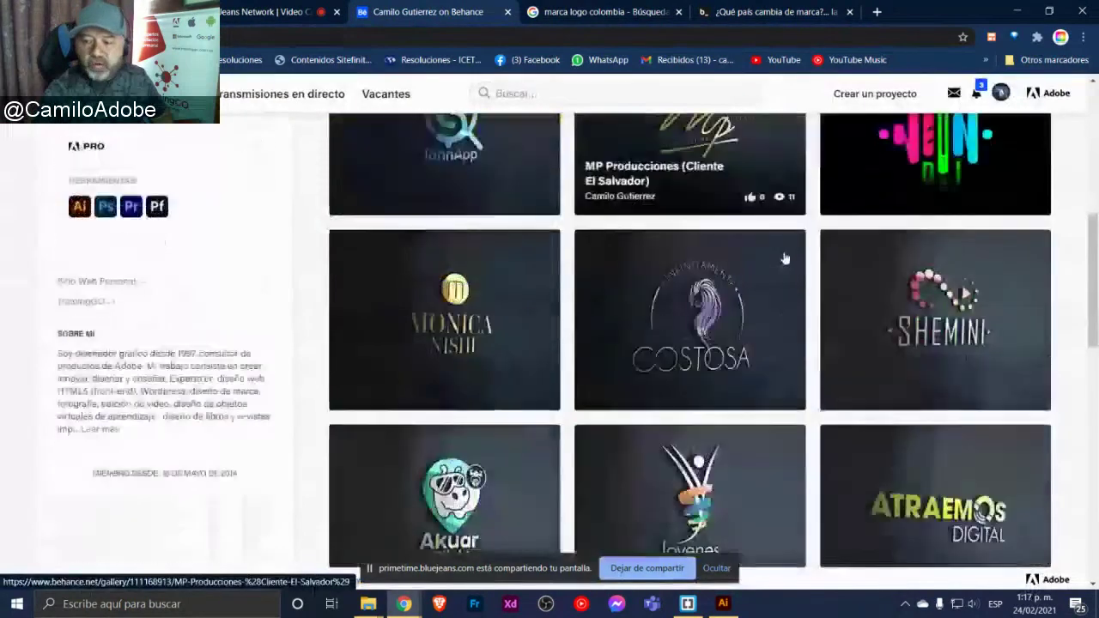
{"action": "scroll", "coordinate": [784, 258], "scroll_direction": "down", "scroll_amount": 1}
{"action": "scroll", "coordinate": [783, 258], "scroll_direction": "down", "scroll_amount": 2}
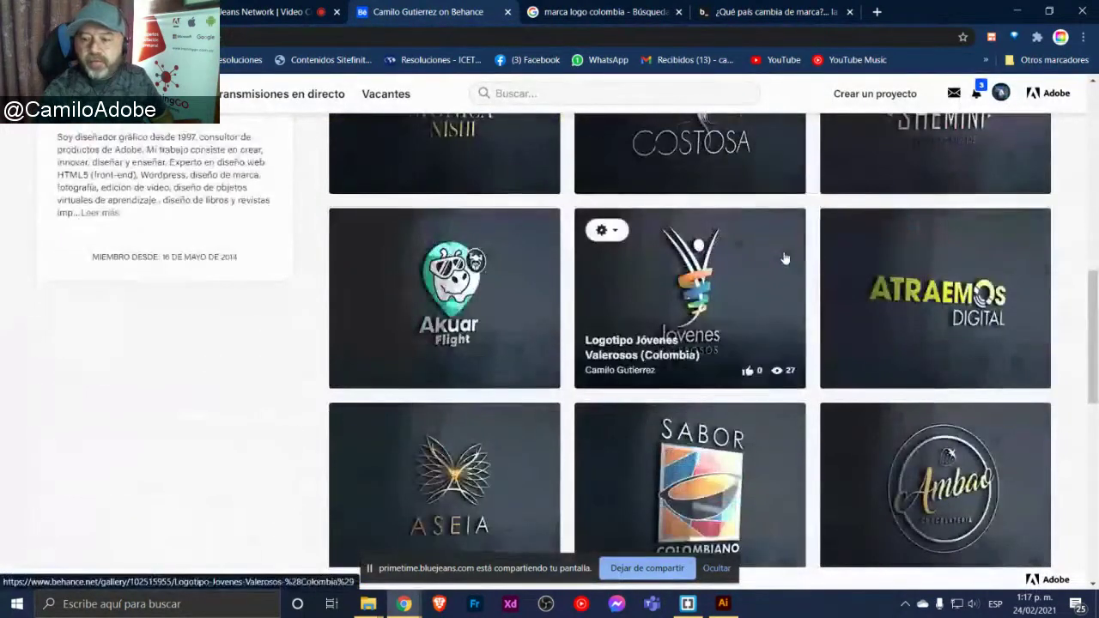
{"action": "scroll", "coordinate": [784, 255], "scroll_direction": "down", "scroll_amount": 2}
{"action": "left_click", "coordinate": [518, 356]}
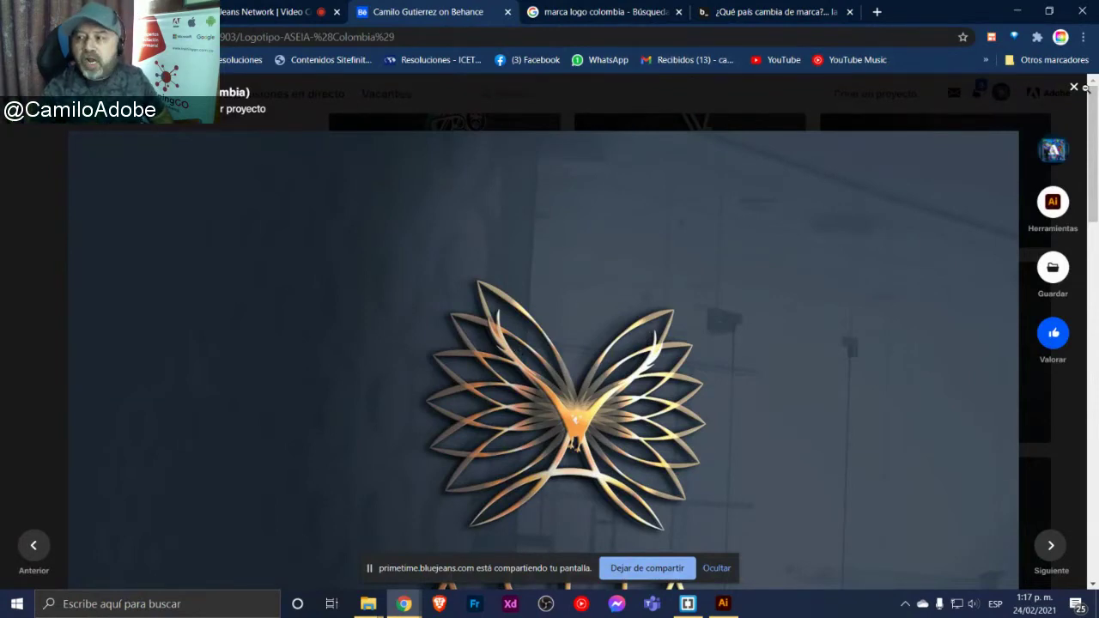
{"action": "left_click", "coordinate": [1073, 89]}
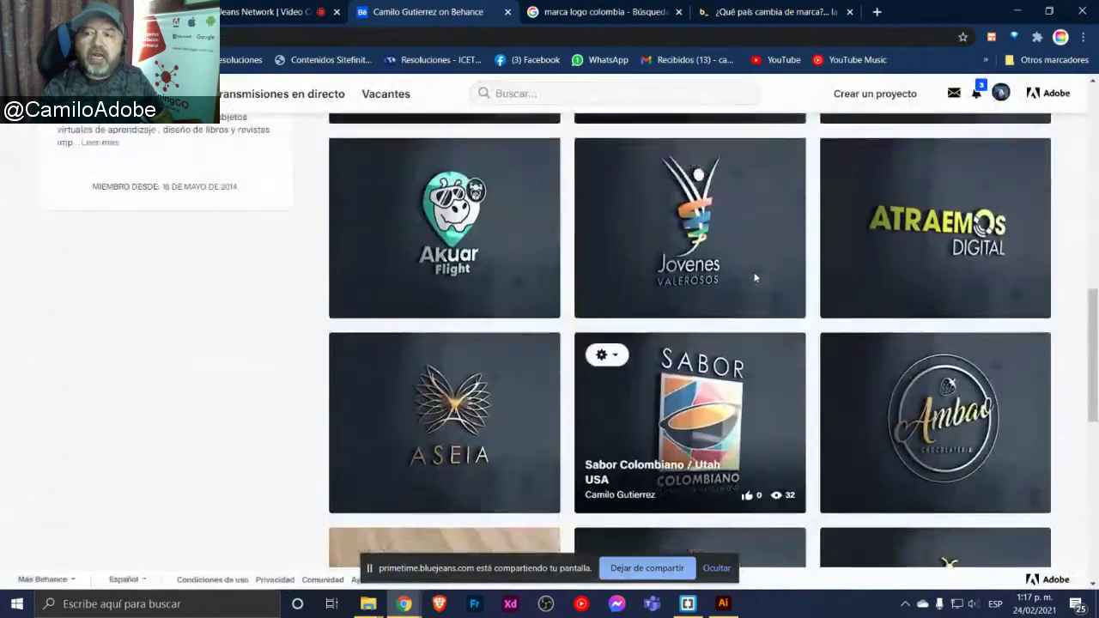
Open the Jovenes Valerosos logo project, then bring the Brackets notes forward
{"action": "scroll", "coordinate": [730, 275], "scroll_direction": "up", "scroll_amount": 2}
{"action": "left_click", "coordinate": [727, 271]}
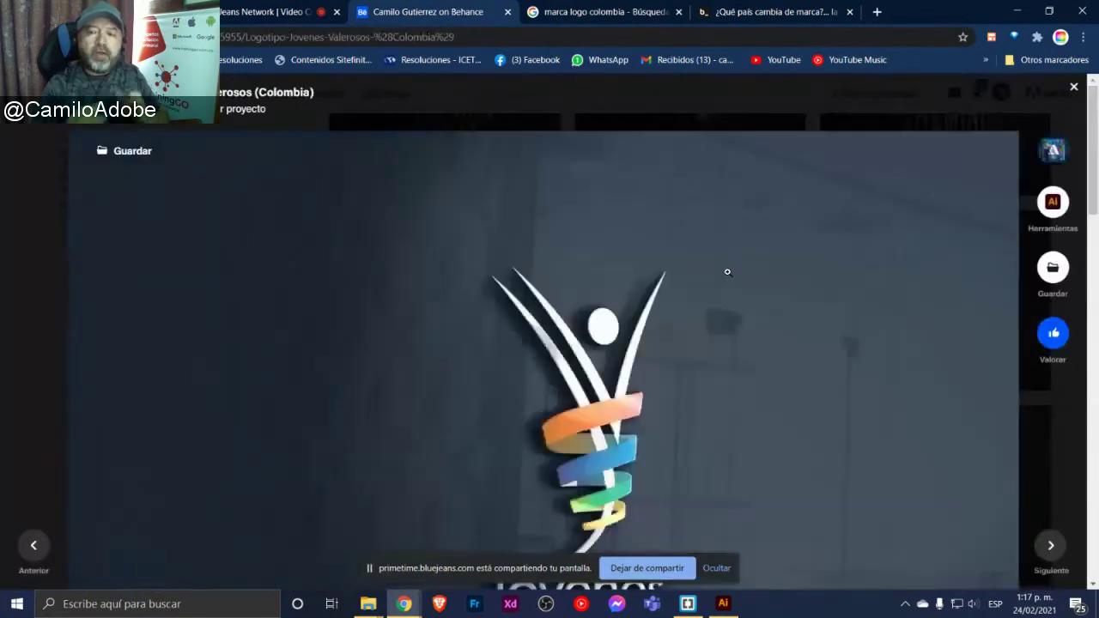
{"action": "scroll", "coordinate": [713, 283], "scroll_direction": "down", "scroll_amount": 2}
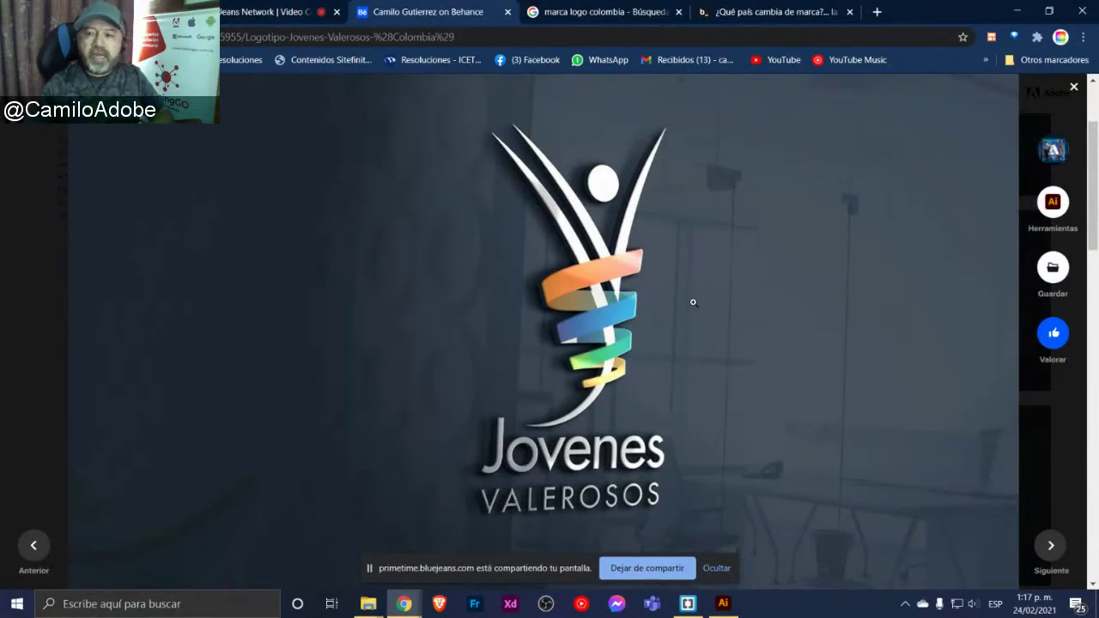
{"action": "left_click", "coordinate": [687, 604]}
Delete lines 1–37 of the index.html notes and switch back to the browser
{"action": "key", "text": "ctrl+shift+Home"}
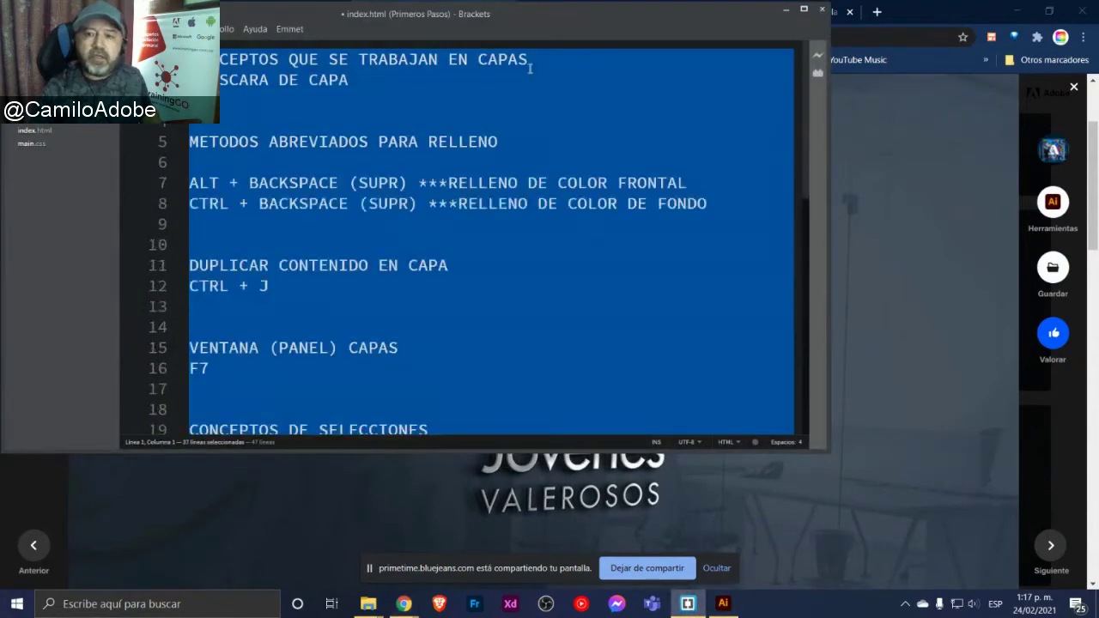
{"action": "key", "text": "Delete"}
{"action": "type", "text": "EF"}
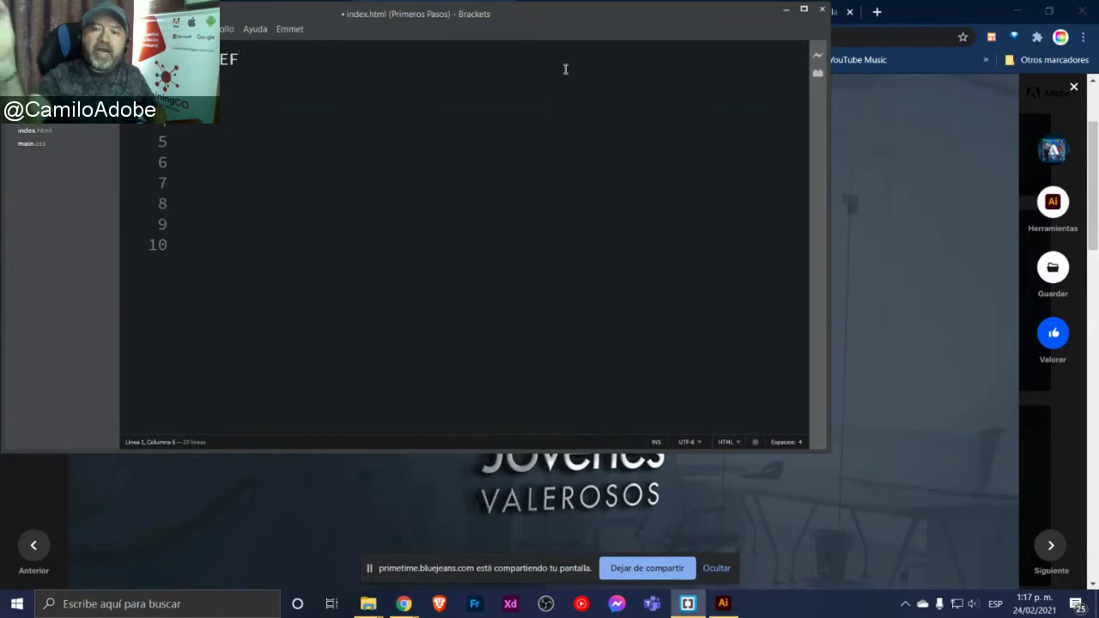
{"action": "key", "text": "alt+Tab"}
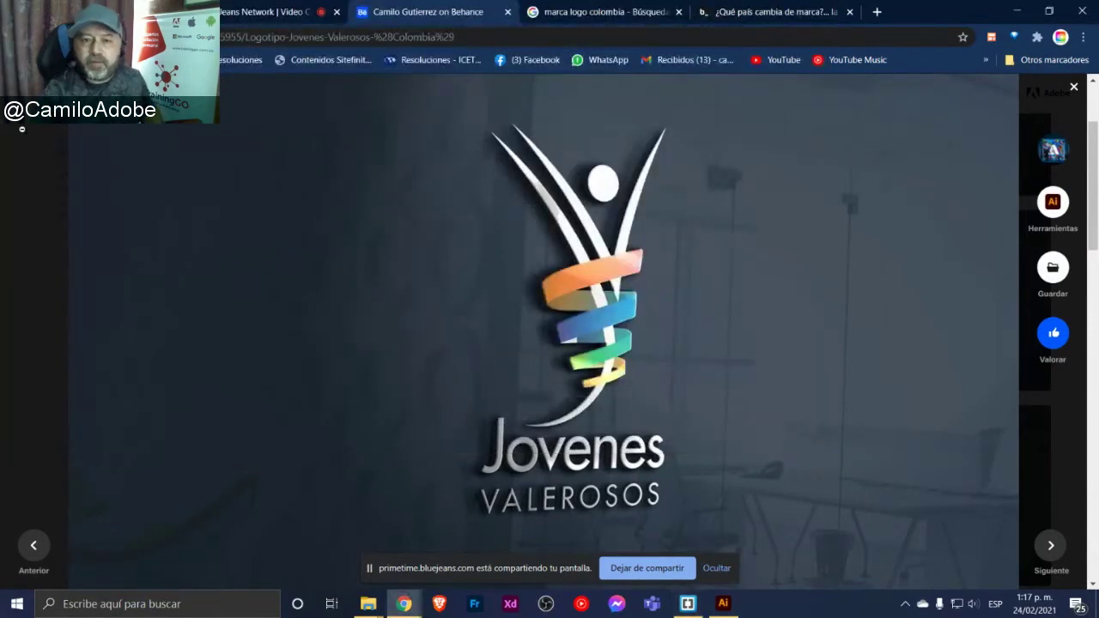
{"action": "left_click", "coordinate": [22, 129]}
{"action": "scroll", "coordinate": [518, 265], "scroll_direction": "up", "scroll_amount": 3}
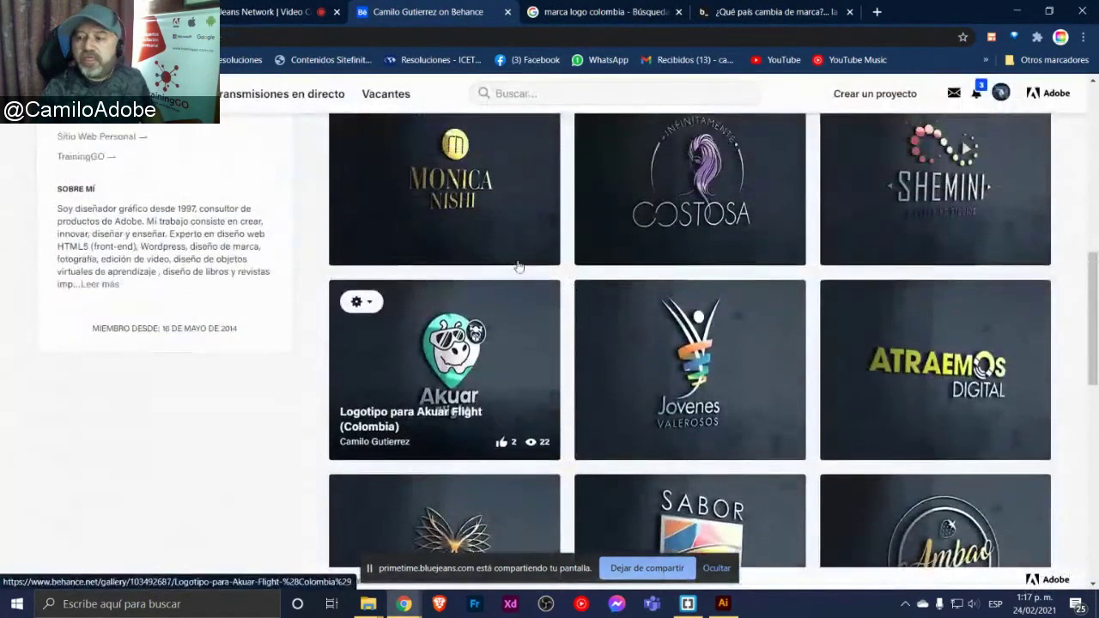
{"action": "scroll", "coordinate": [678, 305], "scroll_direction": "up", "scroll_amount": 2}
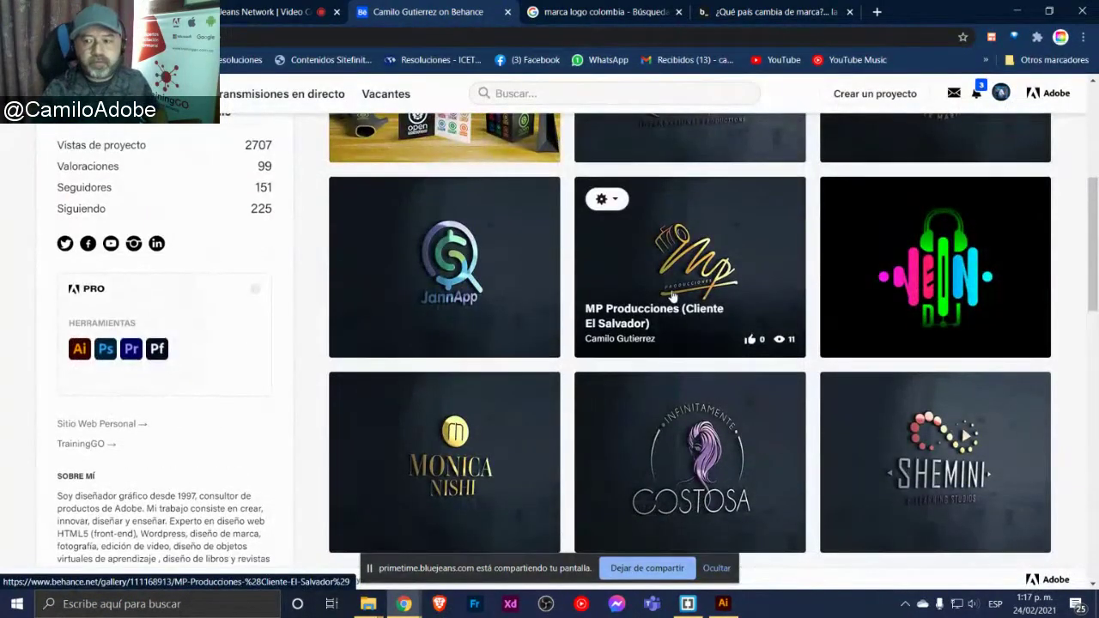
{"action": "scroll", "coordinate": [673, 297], "scroll_direction": "up", "scroll_amount": 1}
{"action": "left_click", "coordinate": [752, 313]}
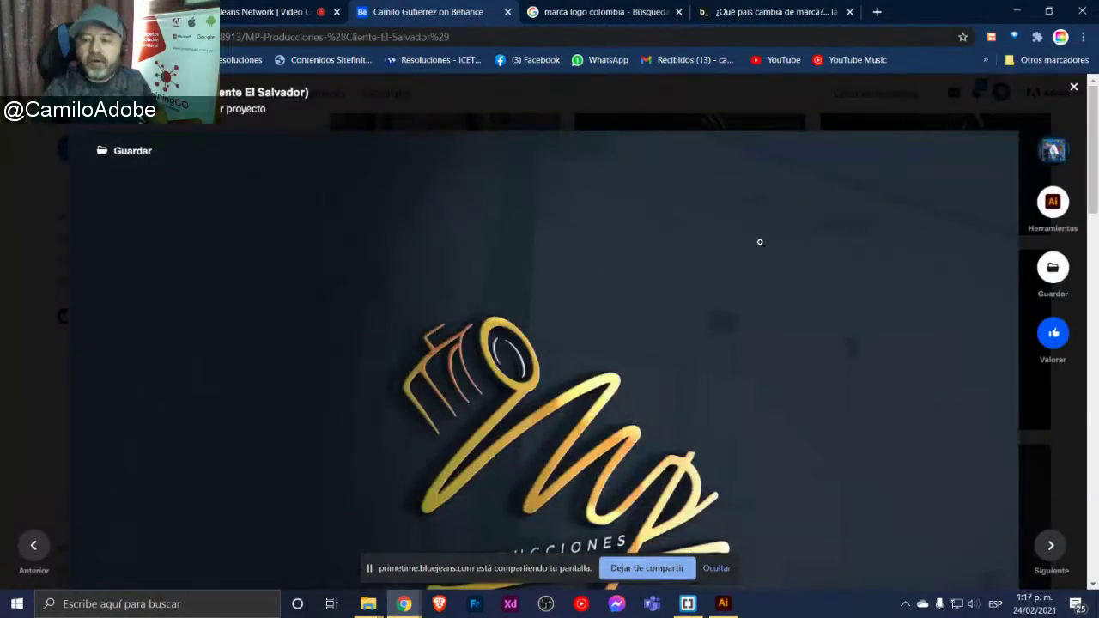
{"action": "scroll", "coordinate": [760, 242], "scroll_direction": "down", "scroll_amount": 2}
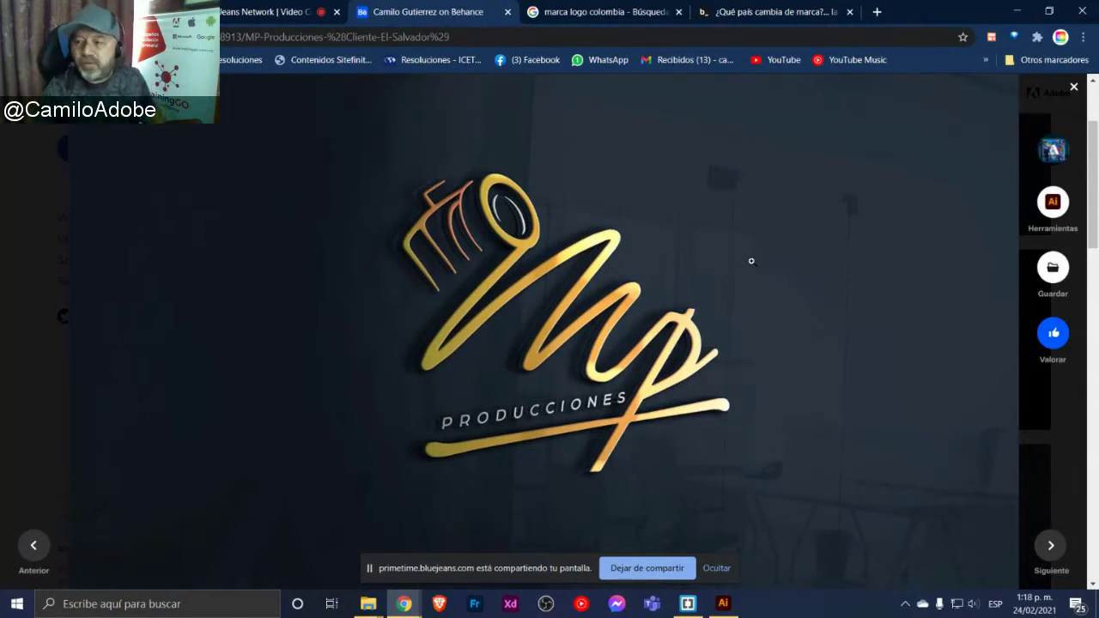
{"action": "left_click", "coordinate": [1074, 89]}
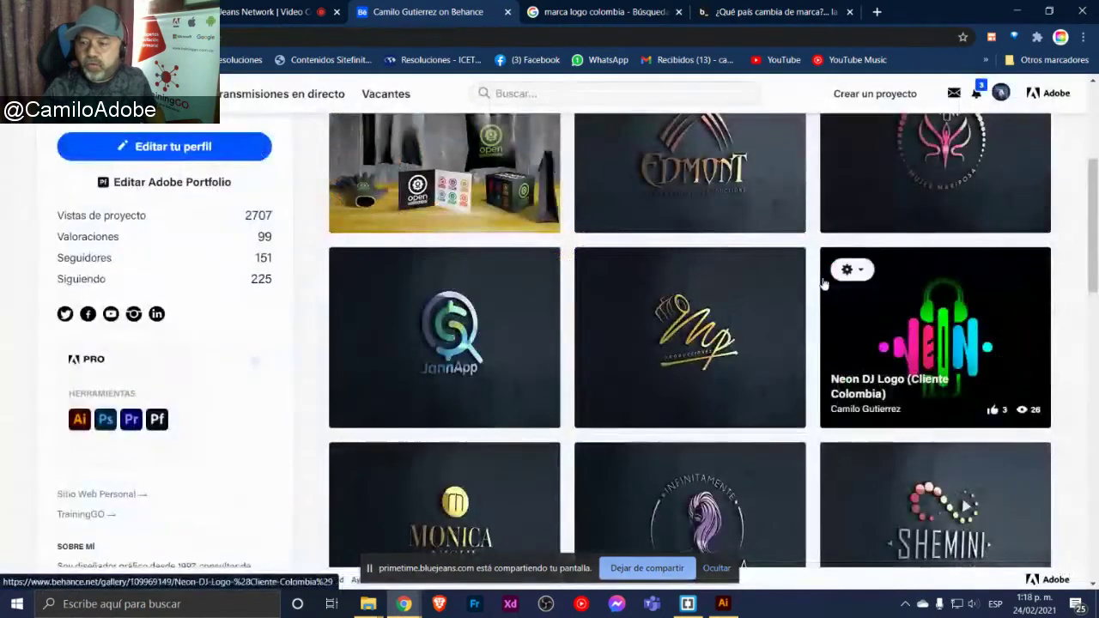
{"action": "scroll", "coordinate": [718, 334], "scroll_direction": "down", "scroll_amount": 1}
{"action": "scroll", "coordinate": [718, 333], "scroll_direction": "down", "scroll_amount": 1}
{"action": "scroll", "coordinate": [716, 329], "scroll_direction": "down", "scroll_amount": 2}
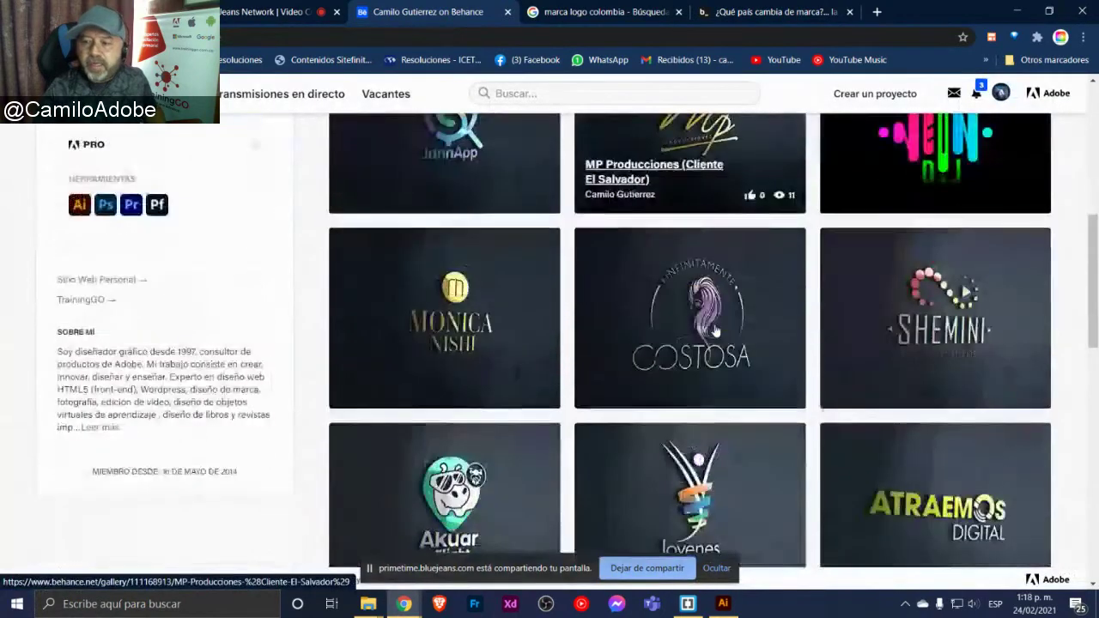
{"action": "left_click", "coordinate": [713, 325]}
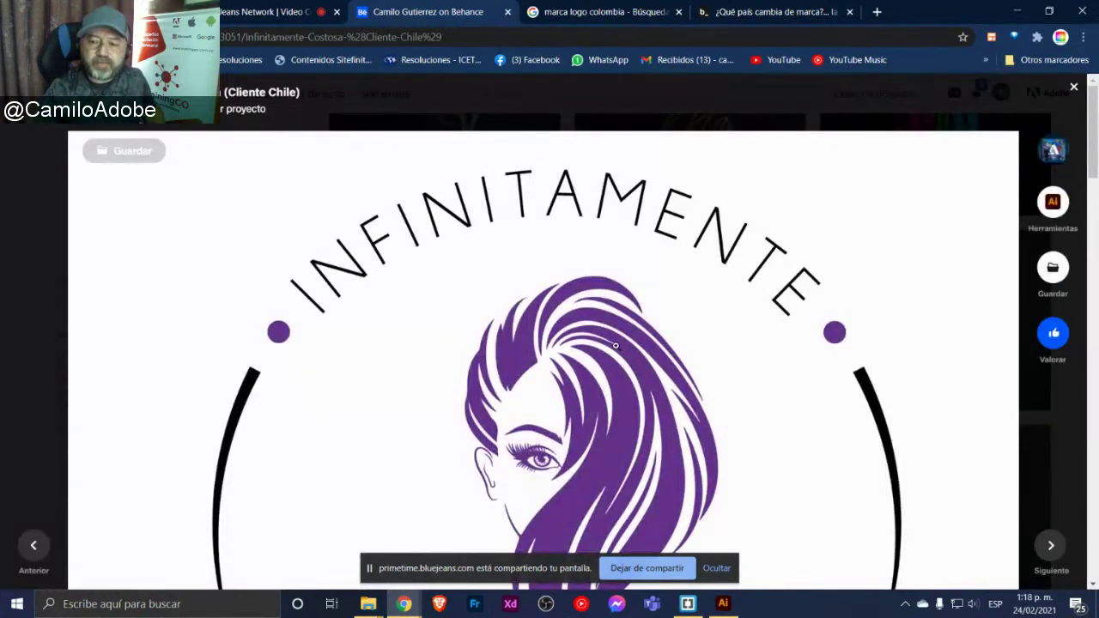
{"action": "scroll", "coordinate": [615, 346], "scroll_direction": "down", "scroll_amount": 2}
{"action": "scroll", "coordinate": [615, 346], "scroll_direction": "down", "scroll_amount": 2}
{"action": "scroll", "coordinate": [615, 345], "scroll_direction": "down", "scroll_amount": 2}
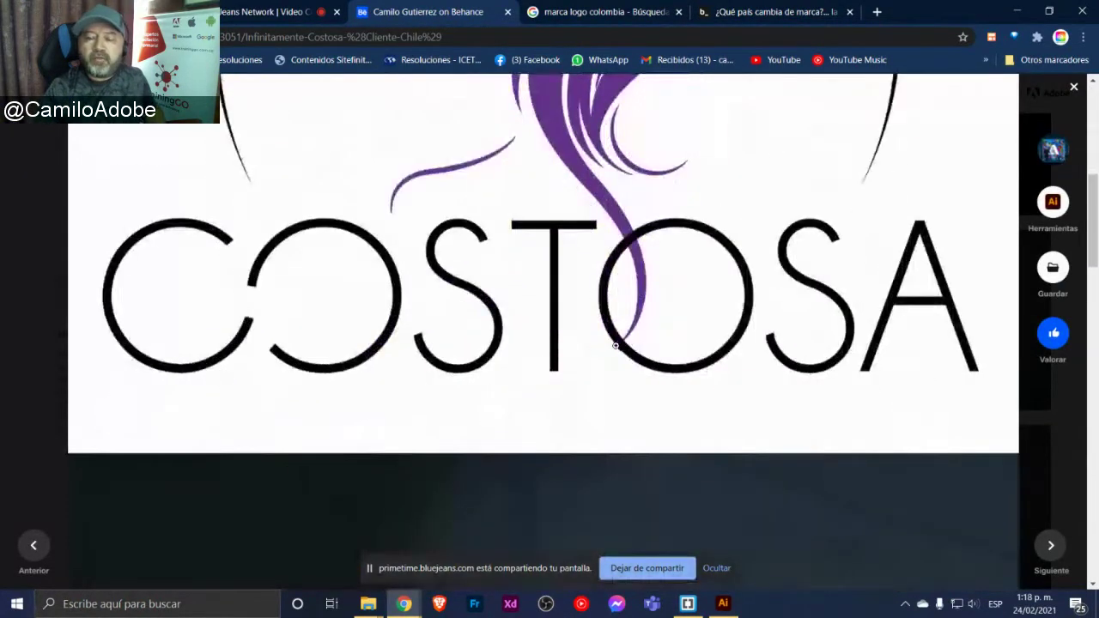
{"action": "scroll", "coordinate": [615, 345], "scroll_direction": "up", "scroll_amount": 1}
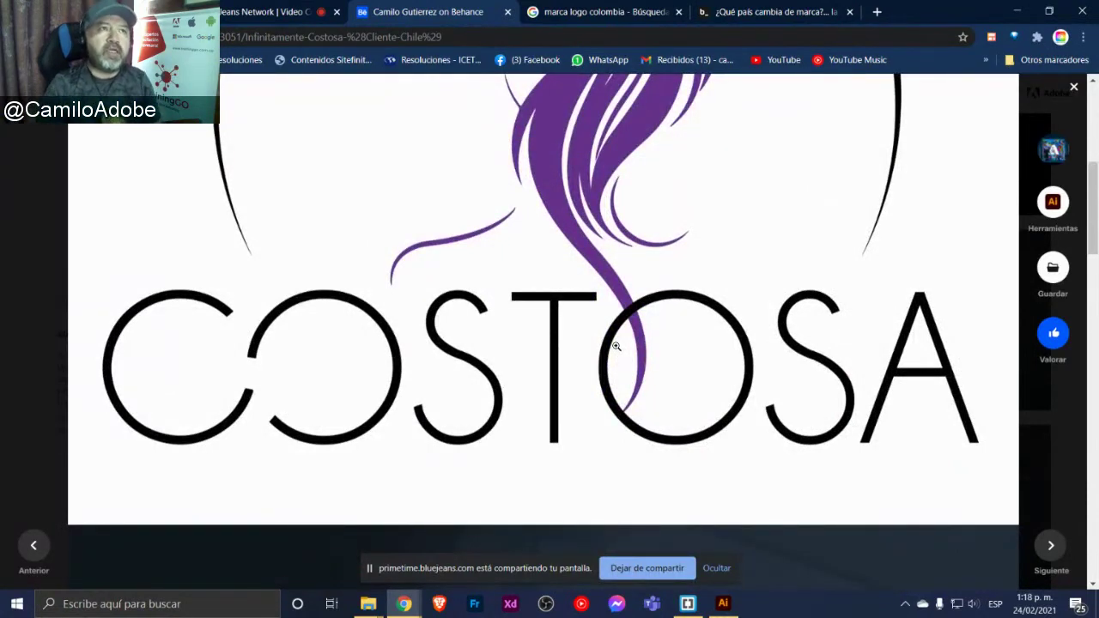
{"action": "scroll", "coordinate": [615, 345], "scroll_direction": "up", "scroll_amount": 3}
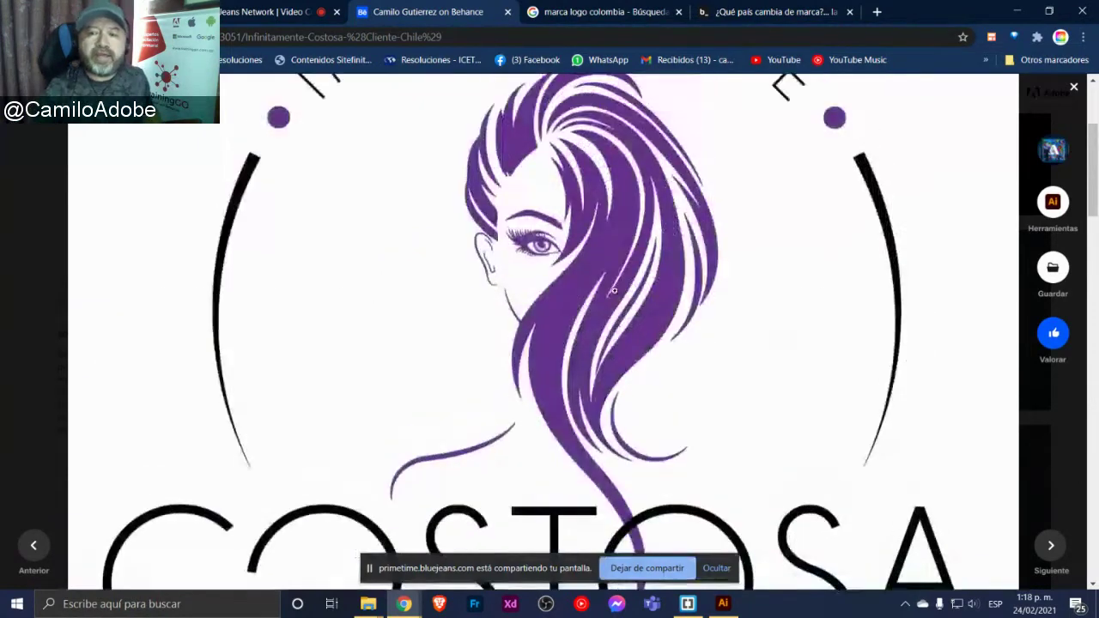
{"action": "scroll", "coordinate": [614, 291], "scroll_direction": "down", "scroll_amount": 2}
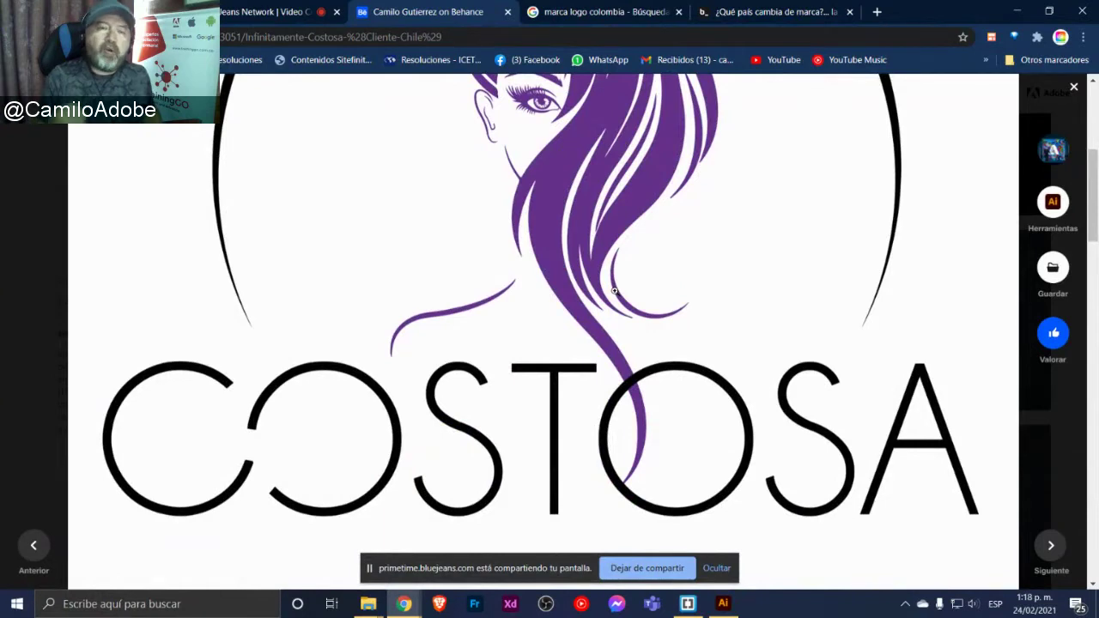
{"action": "scroll", "coordinate": [614, 292], "scroll_direction": "up", "scroll_amount": 3}
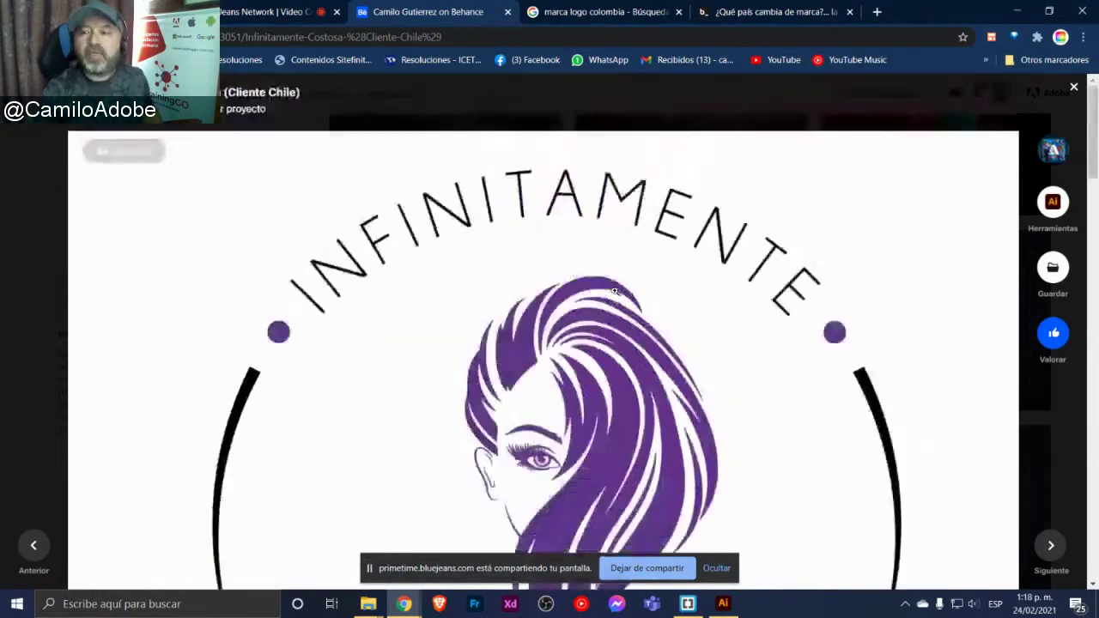
{"action": "scroll", "coordinate": [614, 291], "scroll_direction": "down", "scroll_amount": 4}
{"action": "scroll", "coordinate": [617, 292], "scroll_direction": "down", "scroll_amount": 5}
{"action": "scroll", "coordinate": [617, 292], "scroll_direction": "down", "scroll_amount": 2}
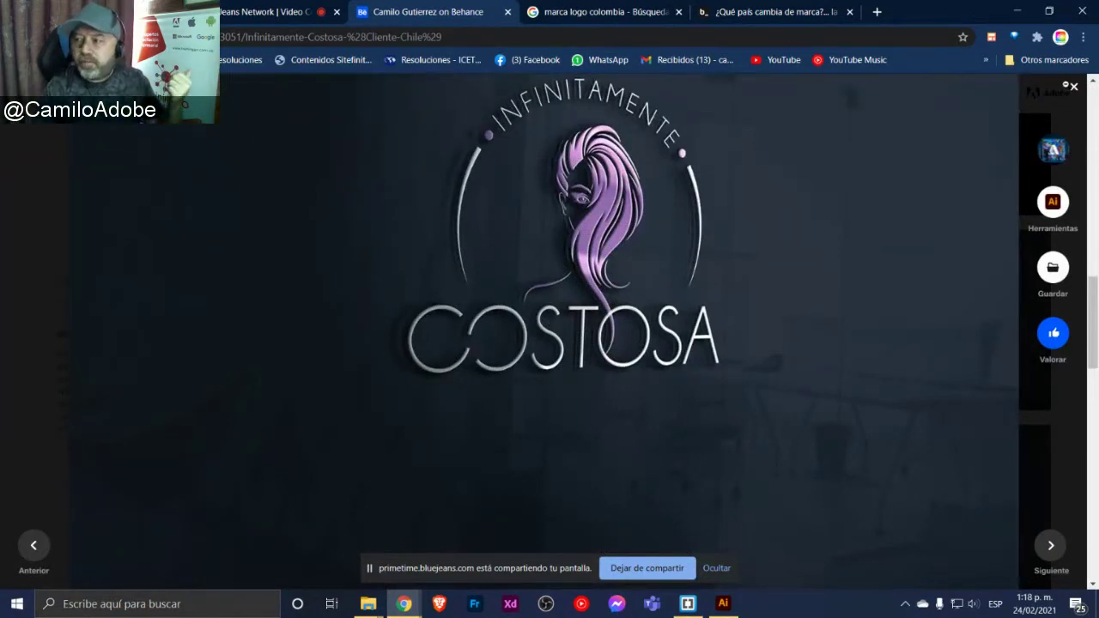
{"action": "left_click", "coordinate": [1073, 87]}
{"action": "scroll", "coordinate": [798, 295], "scroll_direction": "down", "scroll_amount": 2}
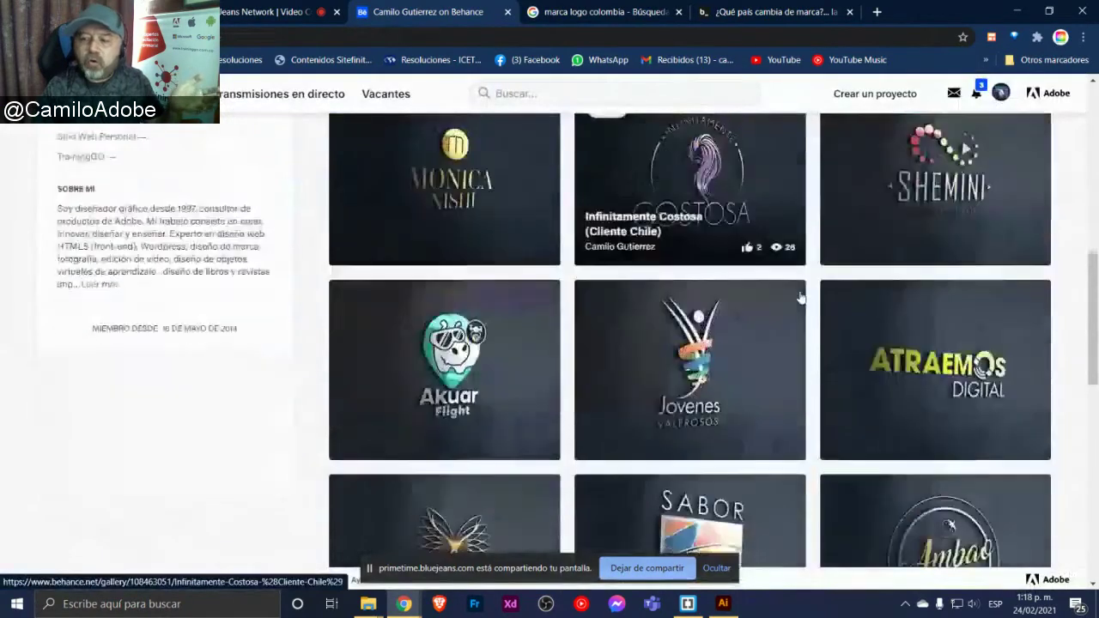
{"action": "left_click", "coordinate": [930, 196]}
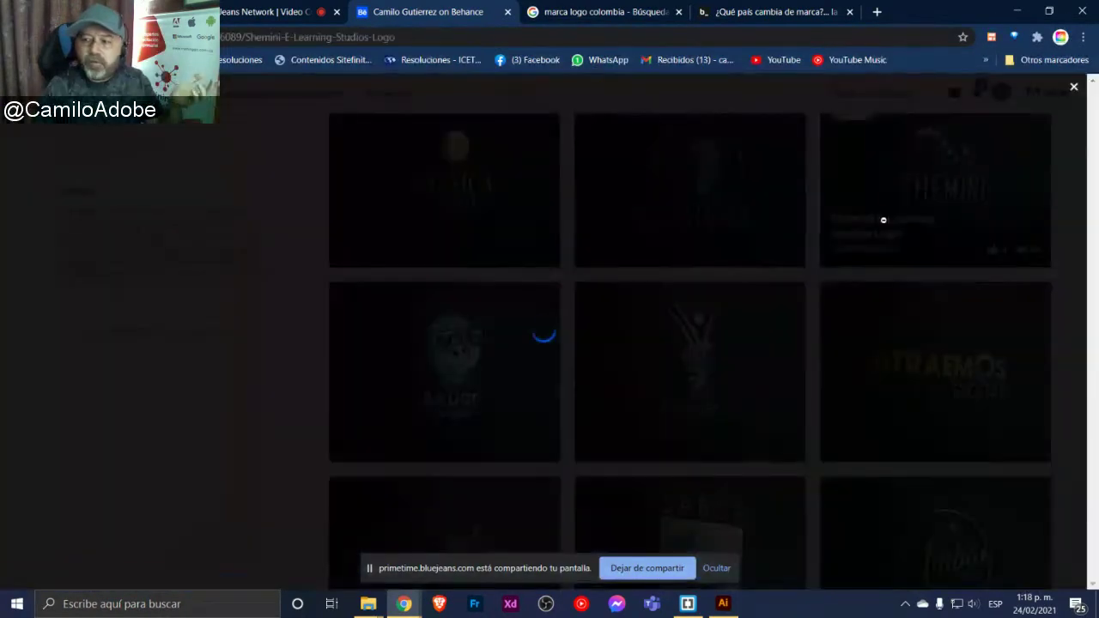
{"action": "scroll", "coordinate": [656, 349], "scroll_direction": "down", "scroll_amount": 1}
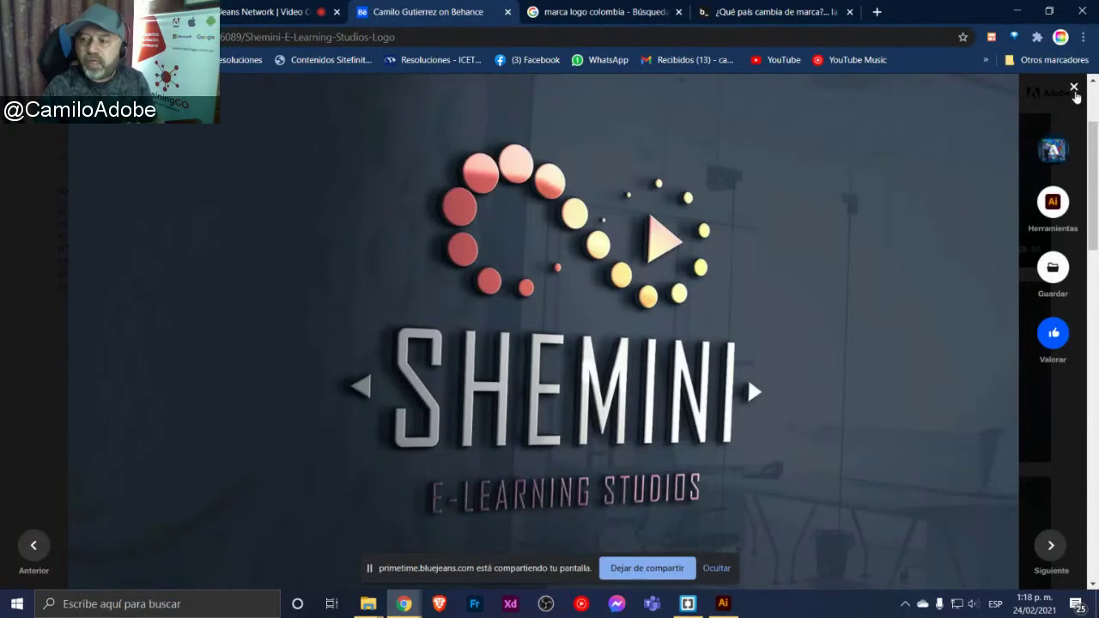
{"action": "left_click", "coordinate": [1074, 87]}
{"action": "scroll", "coordinate": [713, 230], "scroll_direction": "down", "scroll_amount": 1}
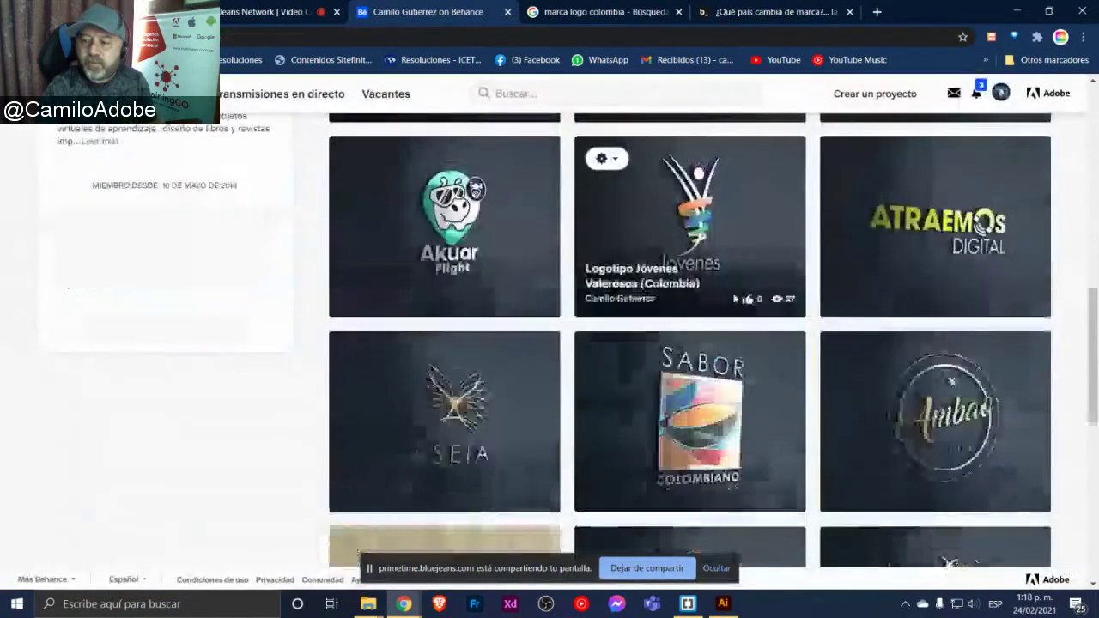
{"action": "left_click", "coordinate": [713, 228]}
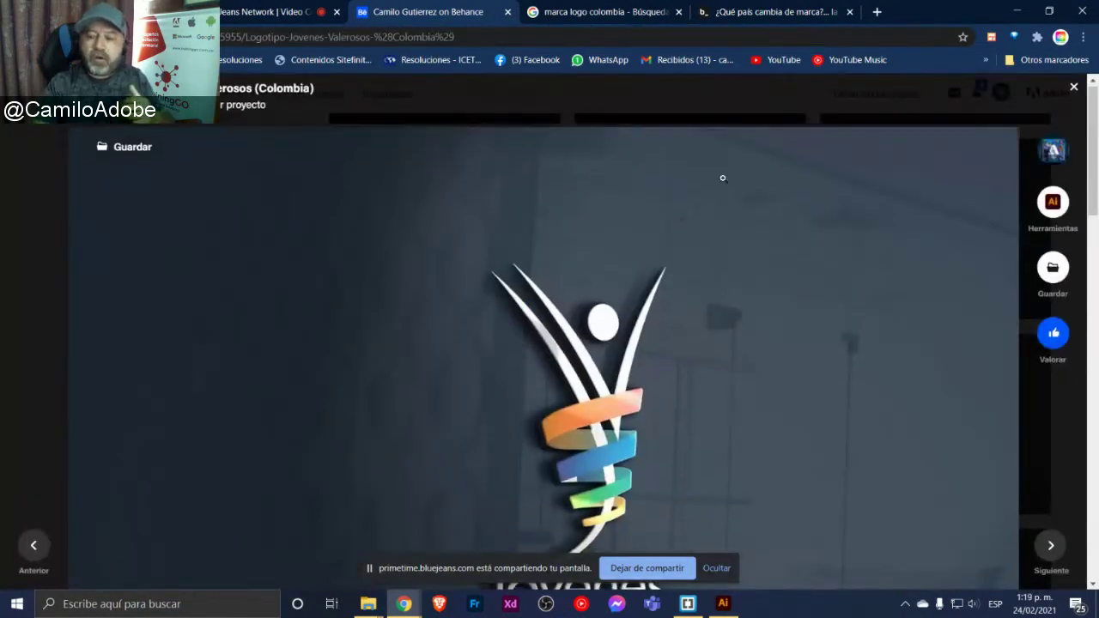
{"action": "scroll", "coordinate": [718, 197], "scroll_direction": "down", "scroll_amount": 2}
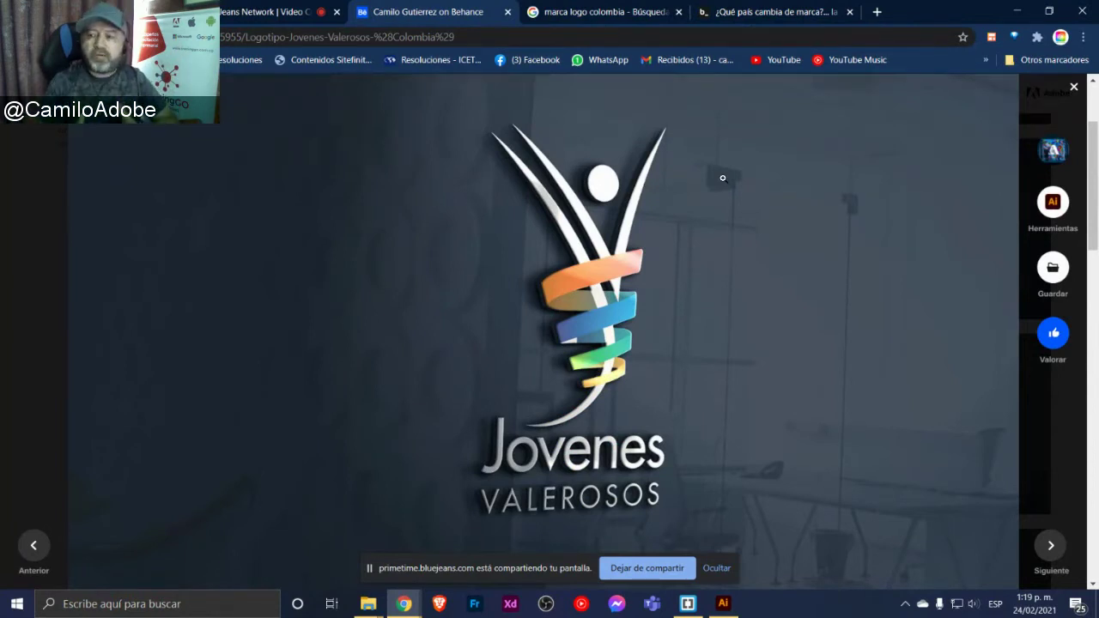
{"action": "left_click", "coordinate": [1074, 88]}
{"action": "scroll", "coordinate": [490, 193], "scroll_direction": "down", "scroll_amount": 2}
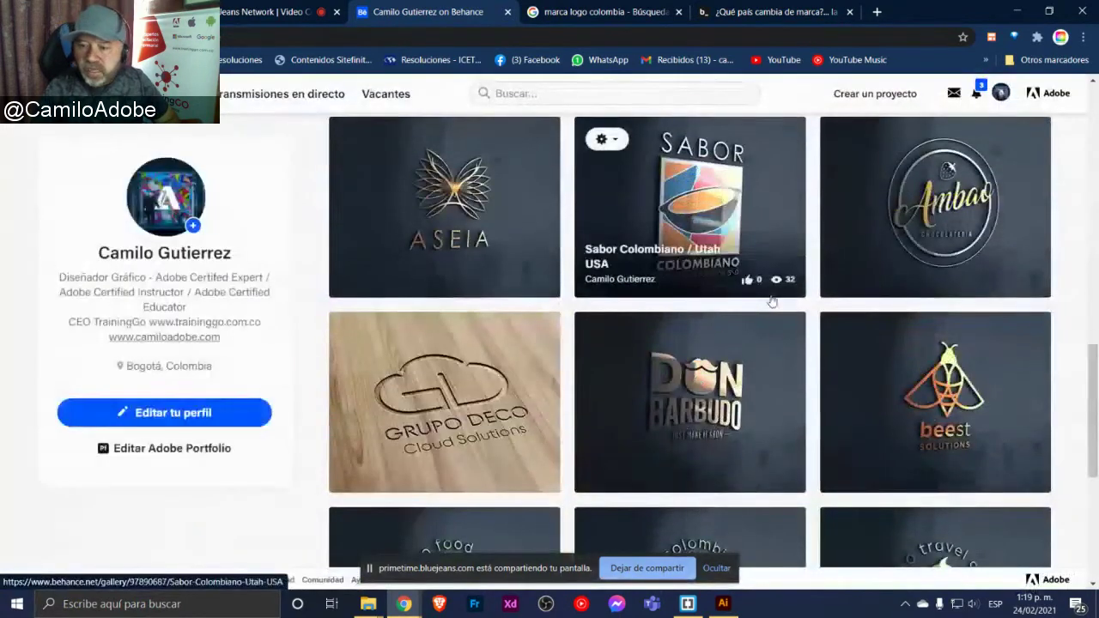
{"action": "left_click", "coordinate": [489, 192]}
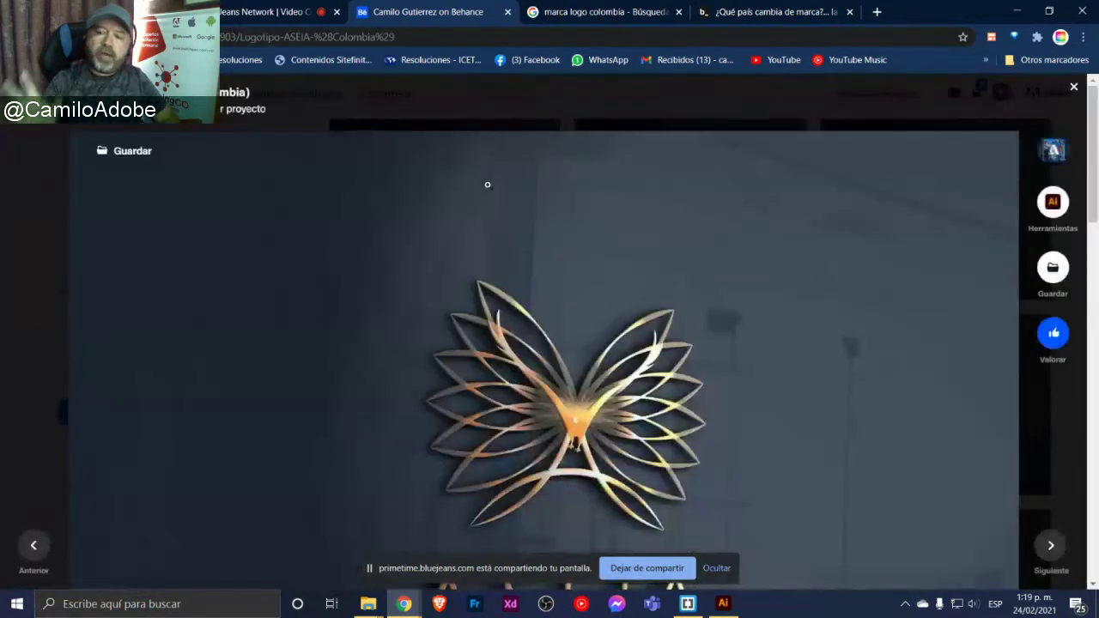
{"action": "scroll", "coordinate": [487, 185], "scroll_direction": "down", "scroll_amount": 3}
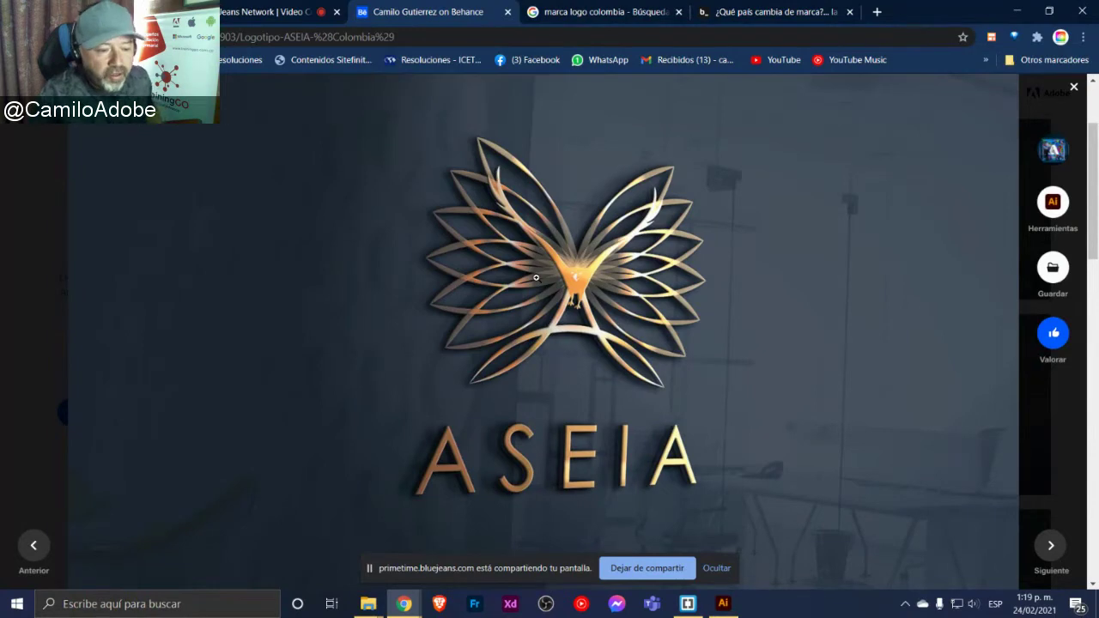
{"action": "left_click", "coordinate": [1074, 89]}
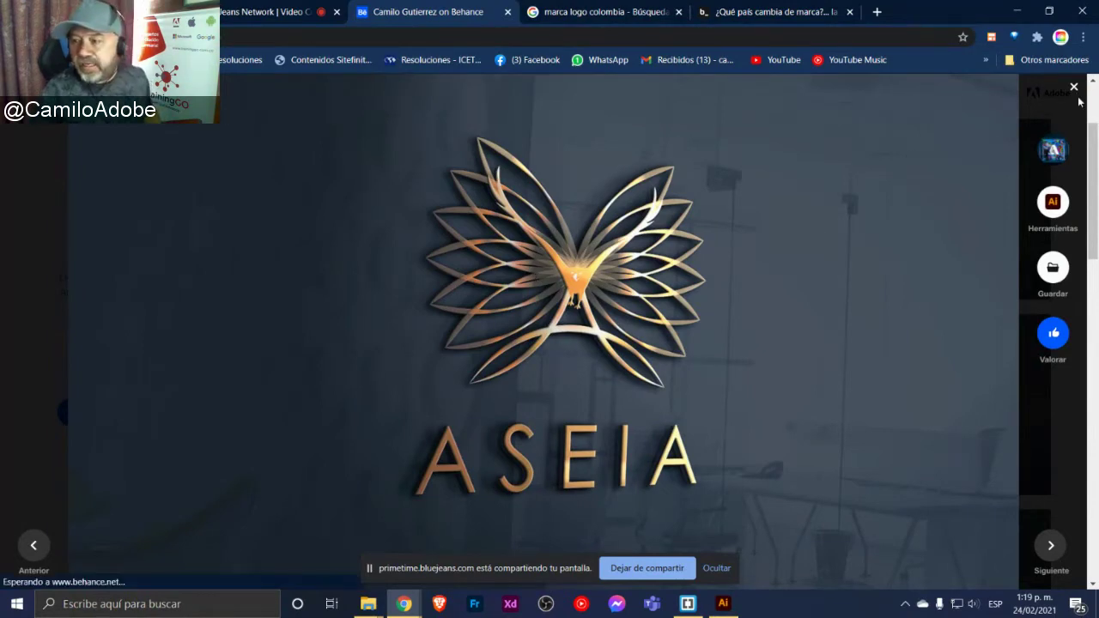
{"action": "scroll", "coordinate": [603, 324], "scroll_direction": "up", "scroll_amount": 3}
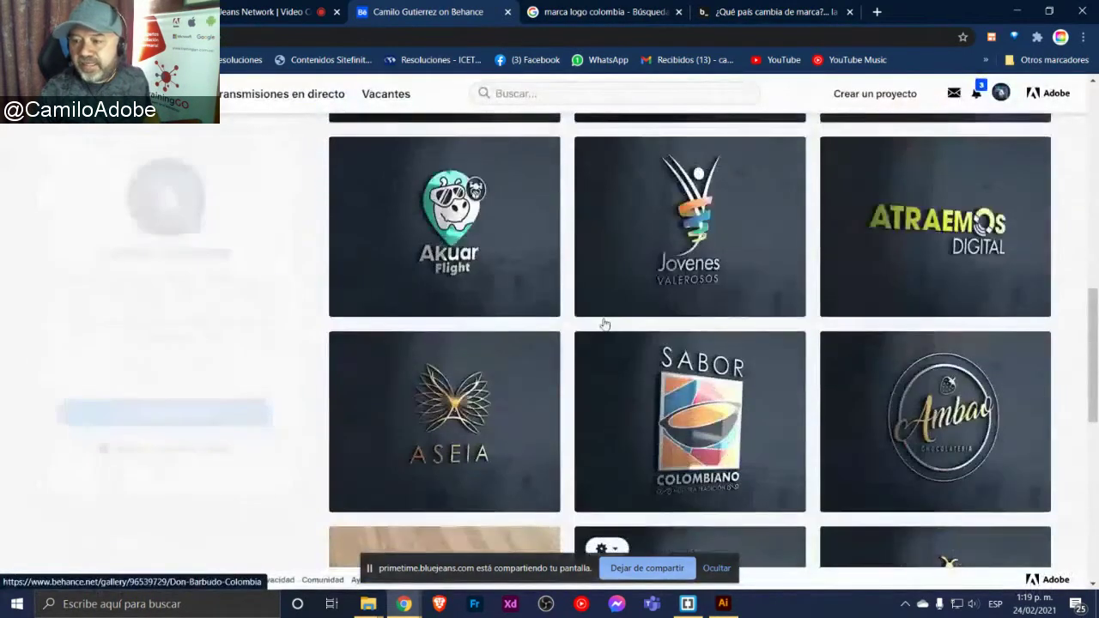
{"action": "left_click", "coordinate": [691, 249]}
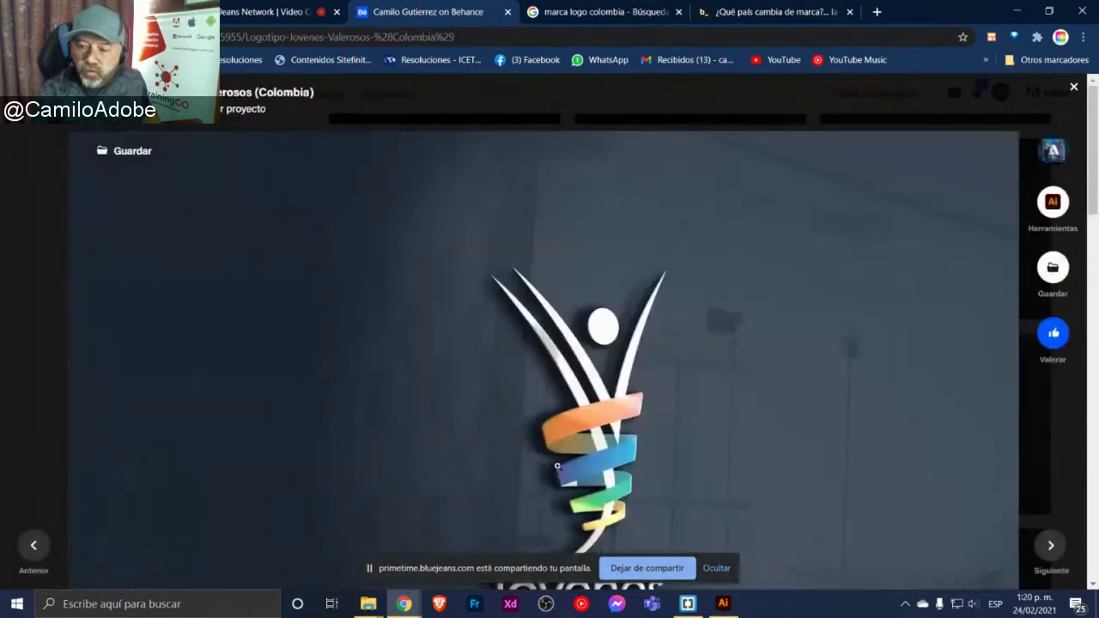
{"action": "scroll", "coordinate": [574, 375], "scroll_direction": "down", "scroll_amount": 3}
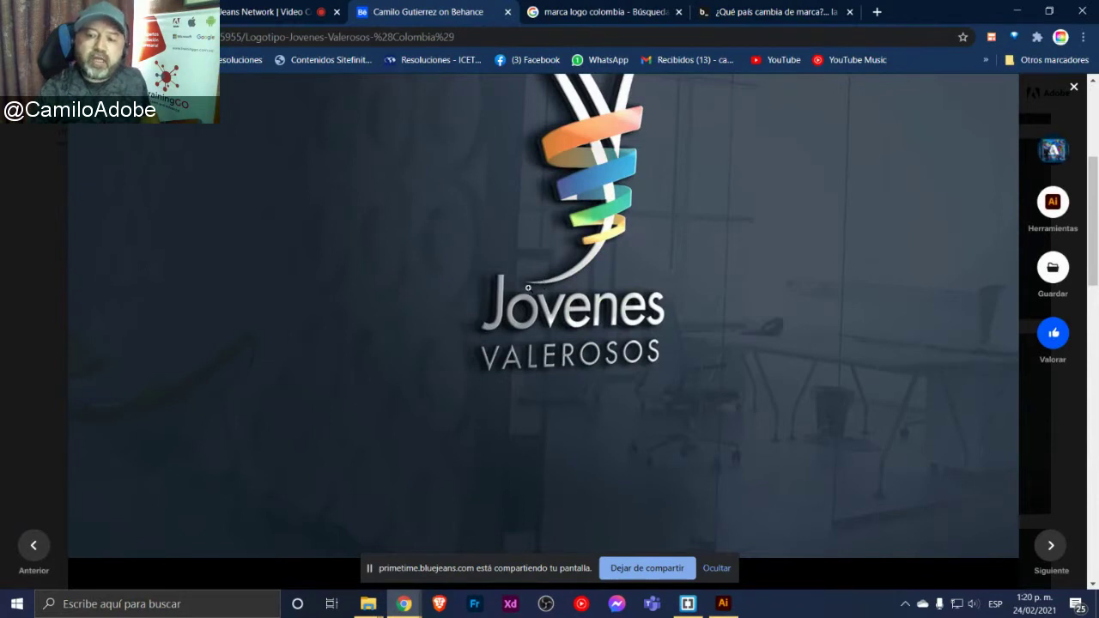
{"action": "left_click", "coordinate": [1073, 88]}
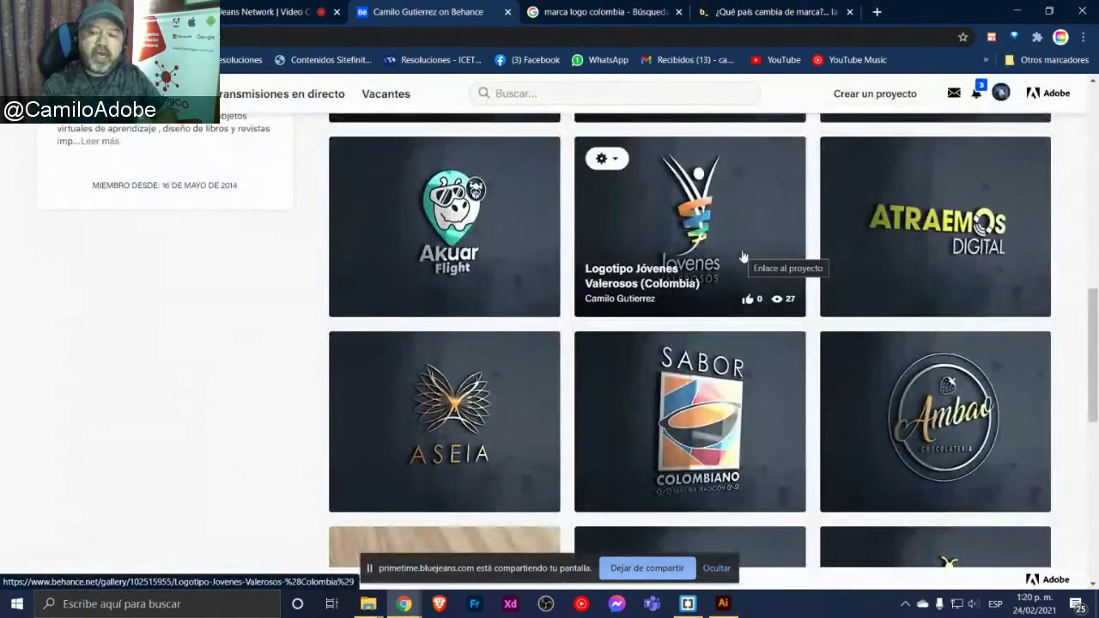
{"action": "scroll", "coordinate": [555, 334], "scroll_direction": "down", "scroll_amount": 1}
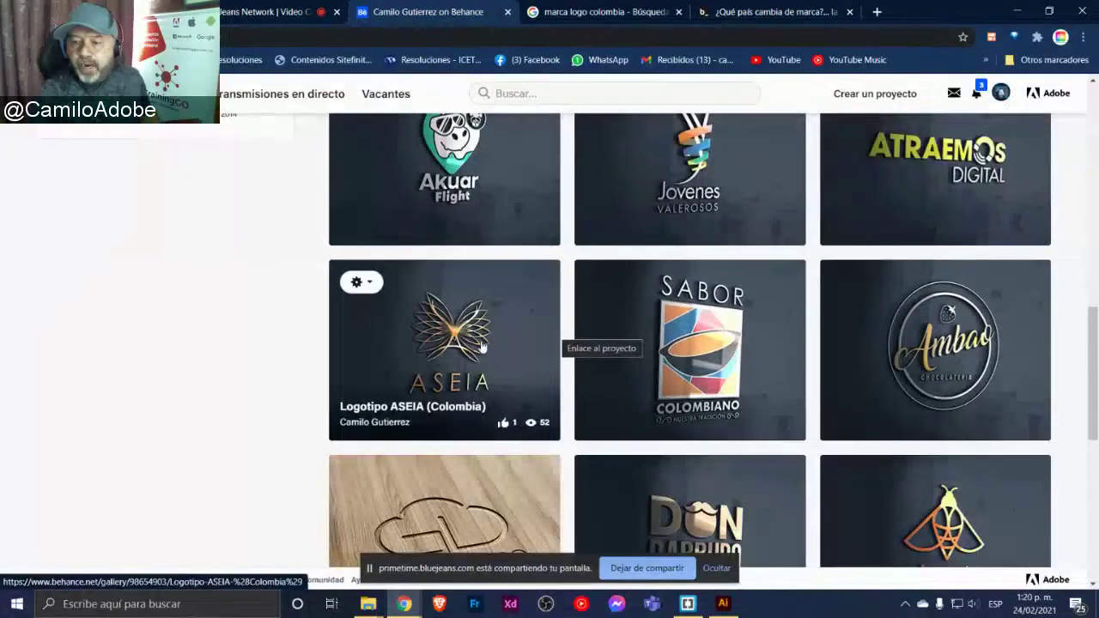
{"action": "left_click", "coordinate": [481, 342]}
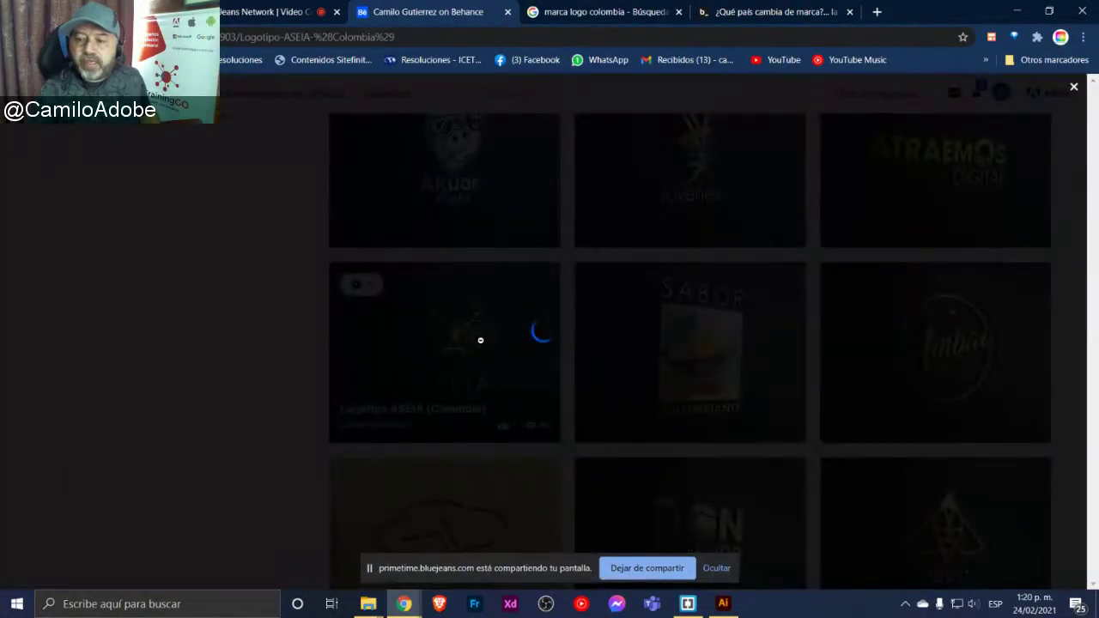
Scroll the ASEIA project so its gold butterfly logo mockup fills the screen
{"action": "scroll", "coordinate": [480, 340], "scroll_direction": "down", "scroll_amount": 2}
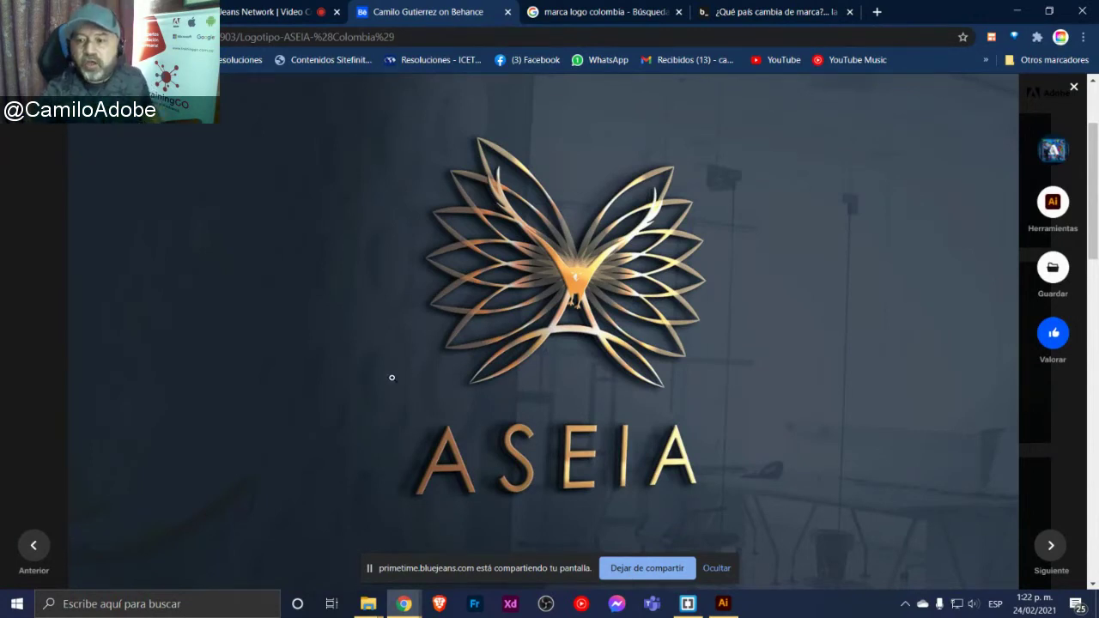
{"action": "key", "text": "alt+Tab"}
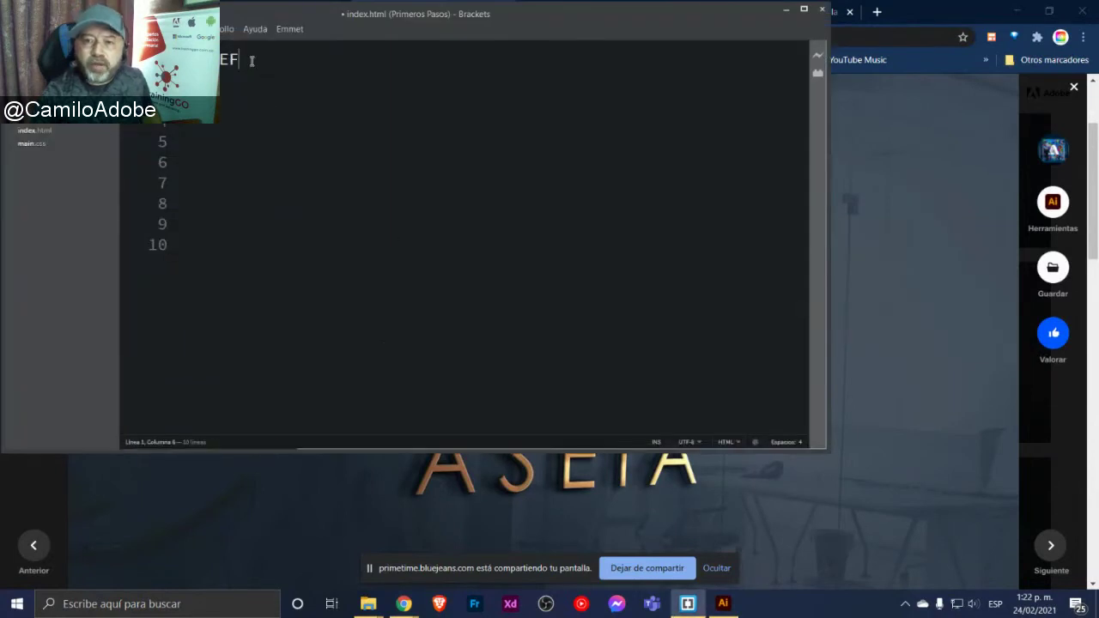
Add the line 'encontrar el publico objetivo' on line 2 of the brief note
{"action": "key", "text": "shift+Home"}
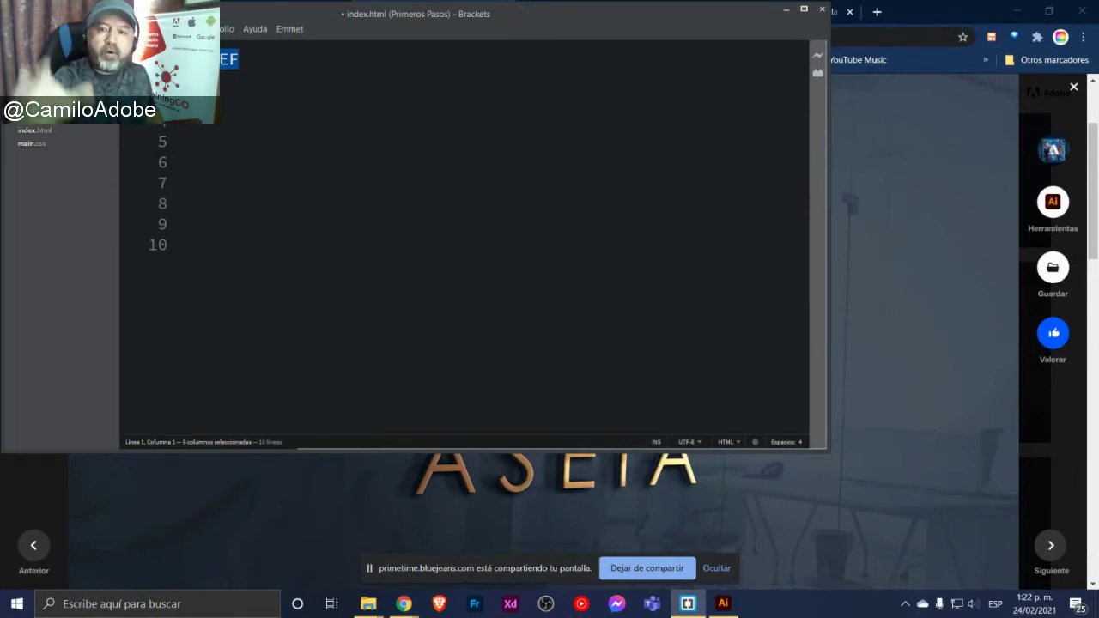
{"action": "left_click", "coordinate": [338, 72]}
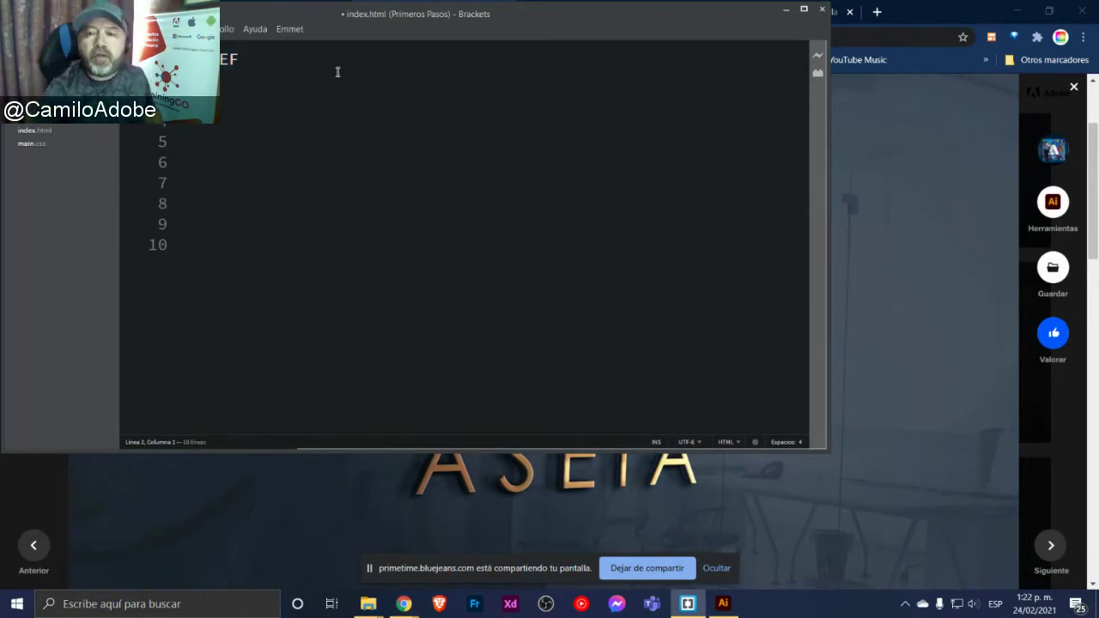
{"action": "key", "text": "ctrl+v"}
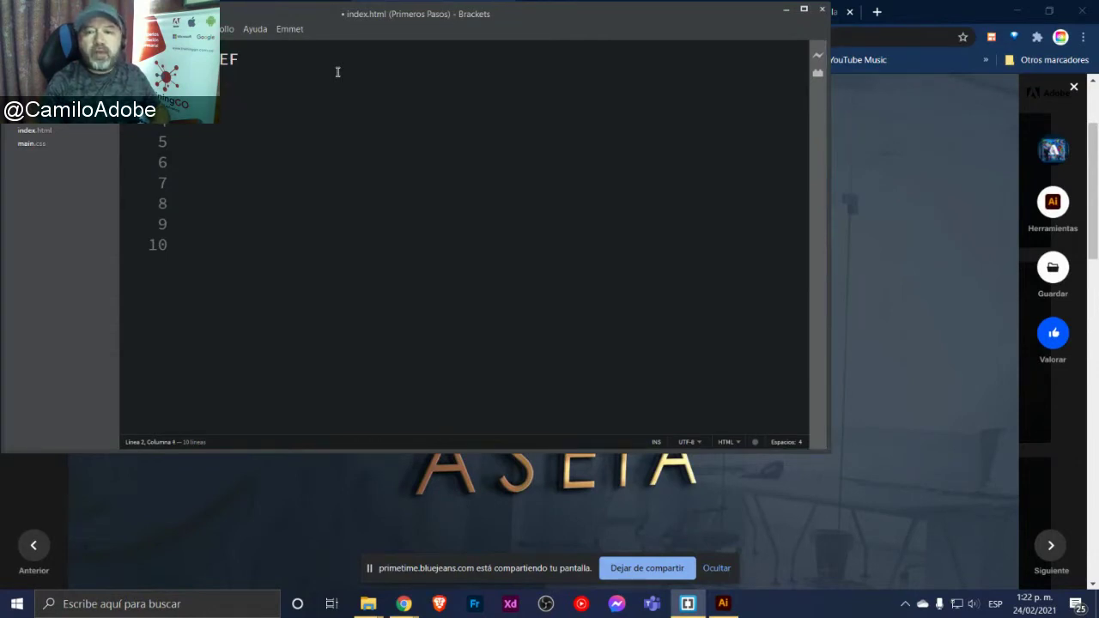
{"action": "type", "text": "encontrar el p"}
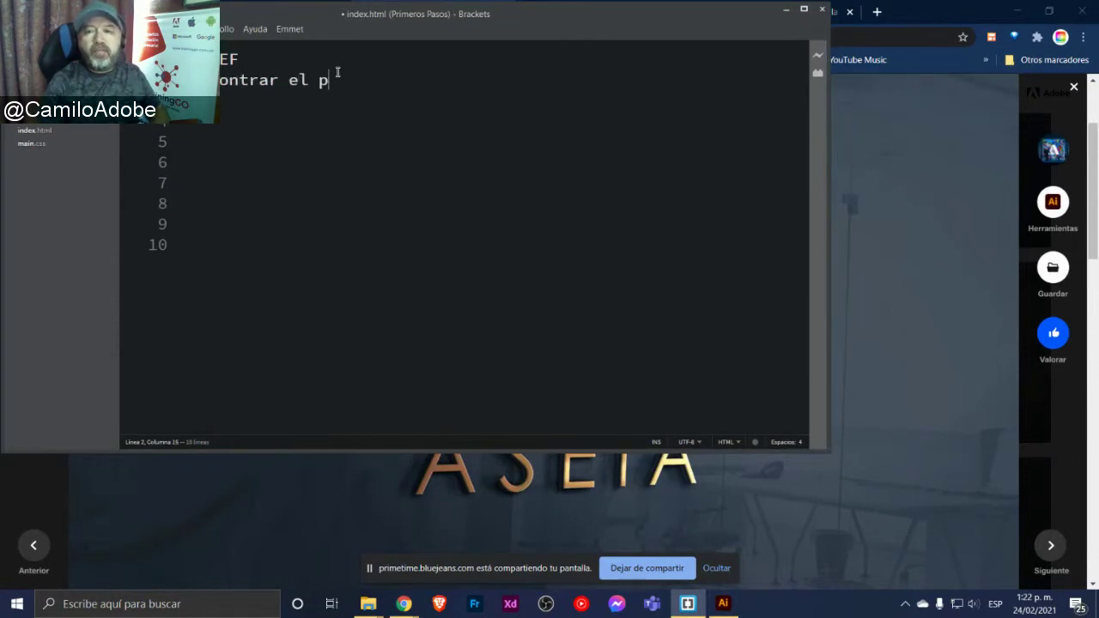
{"action": "type", "text": "bli"}
{"action": "key", "text": "BackSpace"}
{"action": "key", "text": "BackSpace"}
{"action": "key", "text": "BackSpace"}
{"action": "key", "text": "BackSpace"}
{"action": "type", "text": "p"}
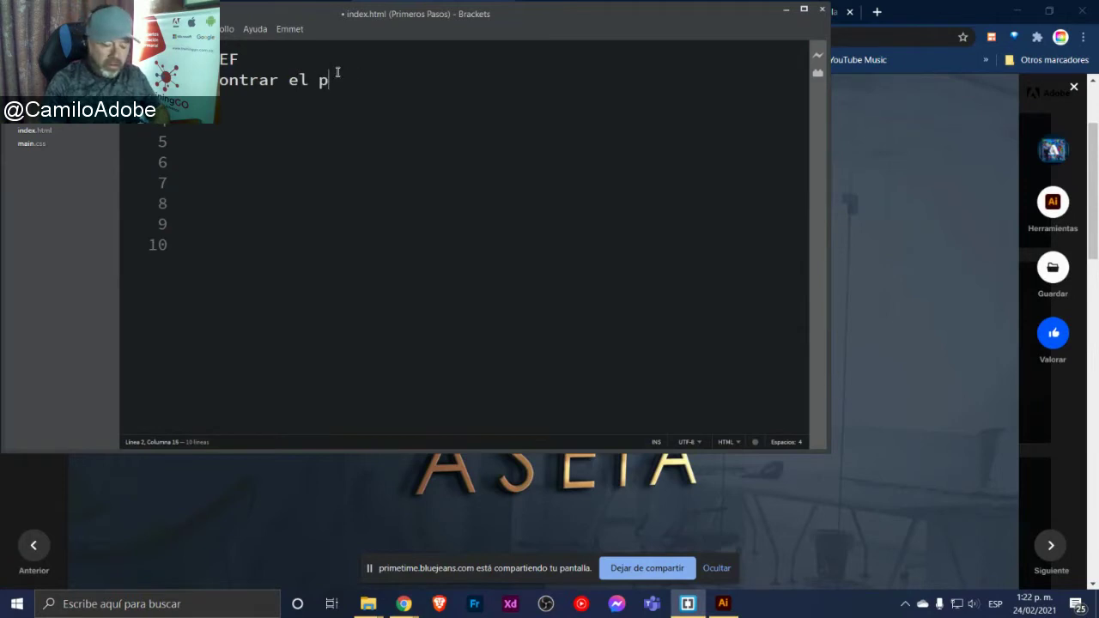
{"action": "type", "text": "ublico"}
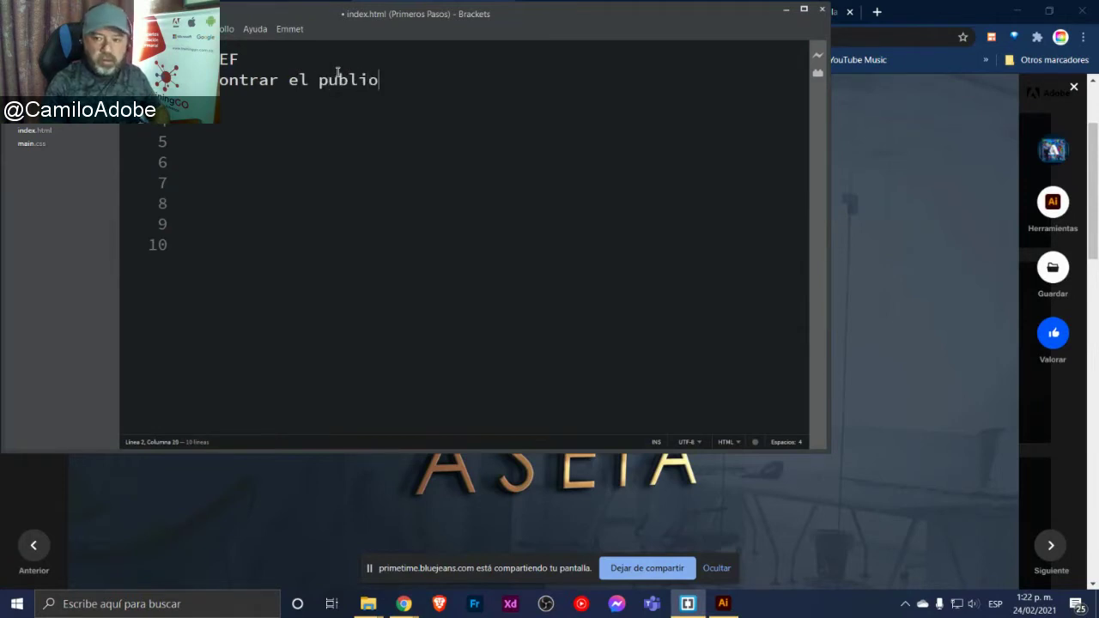
{"action": "key", "text": "BackSpace"}
{"action": "type", "text": "co objetiv"}
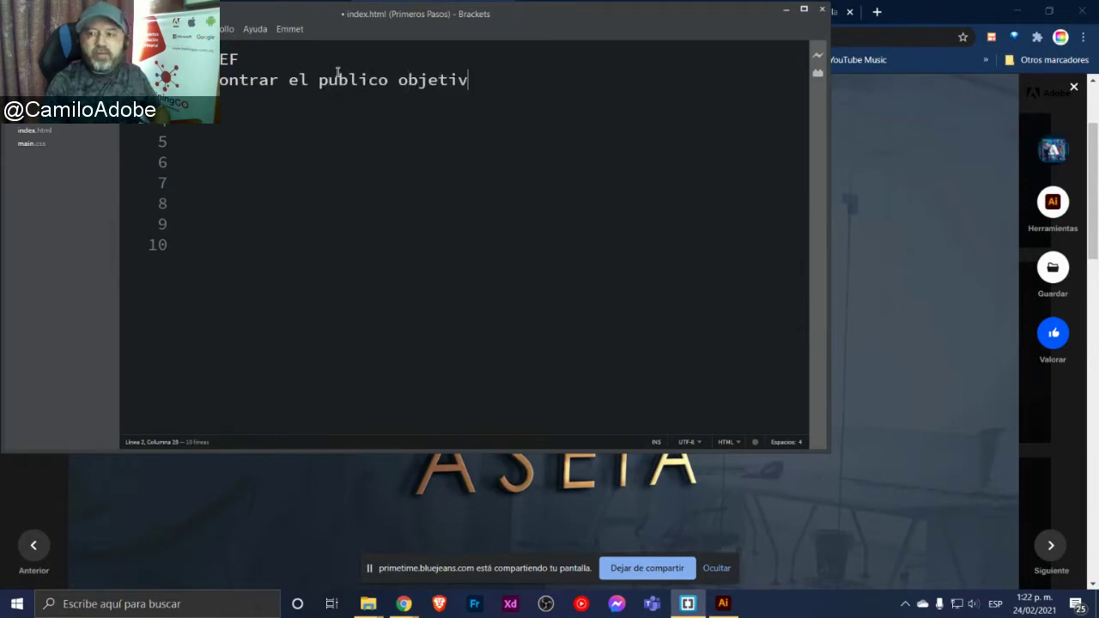
{"action": "type", "text": "o"}
Enlarge the editor text two steps, select the new line, and close Behance's ASEIA viewer
{"action": "key", "text": "ctrl+plus"}
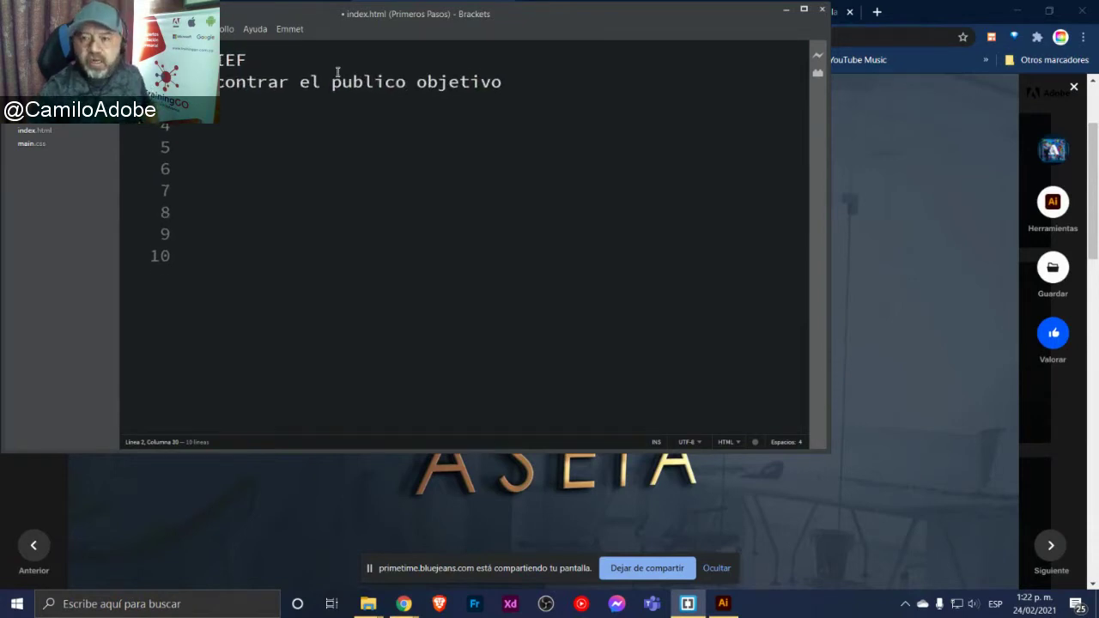
{"action": "key", "text": "ctrl+plus"}
{"action": "key", "text": "ctrl+plus"}
{"action": "key", "text": "ctrl+plus"}
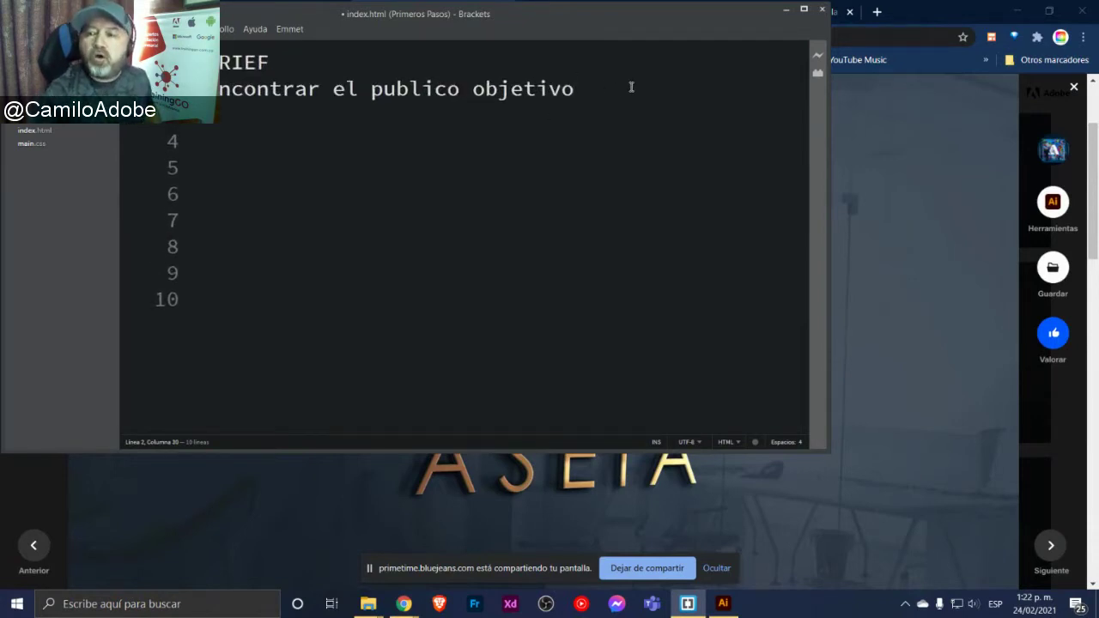
{"action": "left_click_drag", "start_coordinate": [630, 88], "coordinate": [198, 88]}
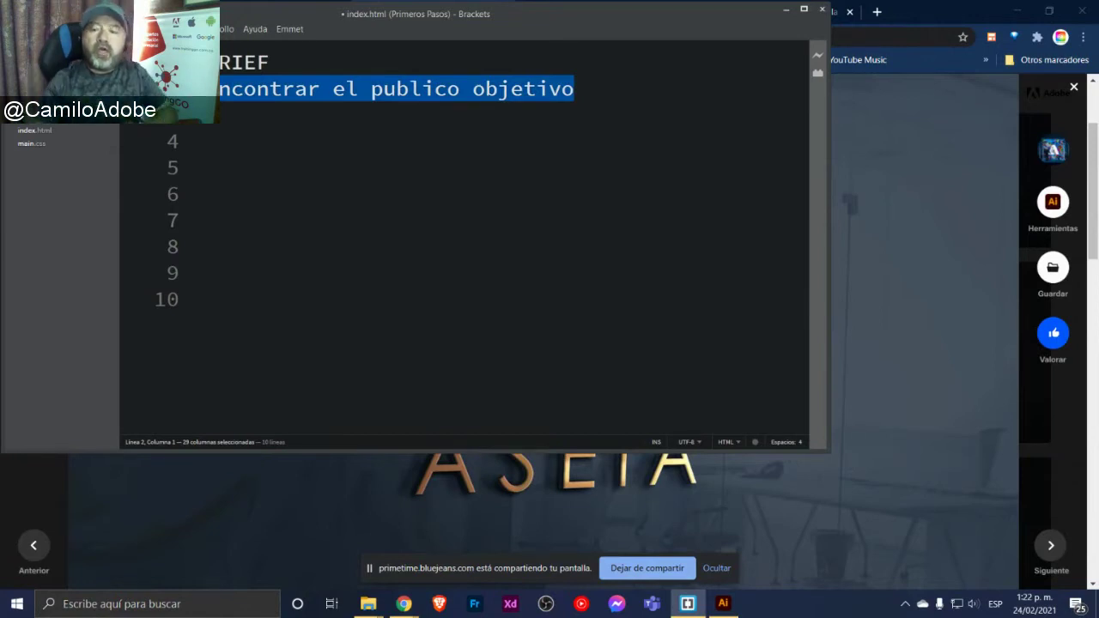
{"action": "key", "text": "alt+Tab"}
{"action": "left_click", "coordinate": [1073, 87]}
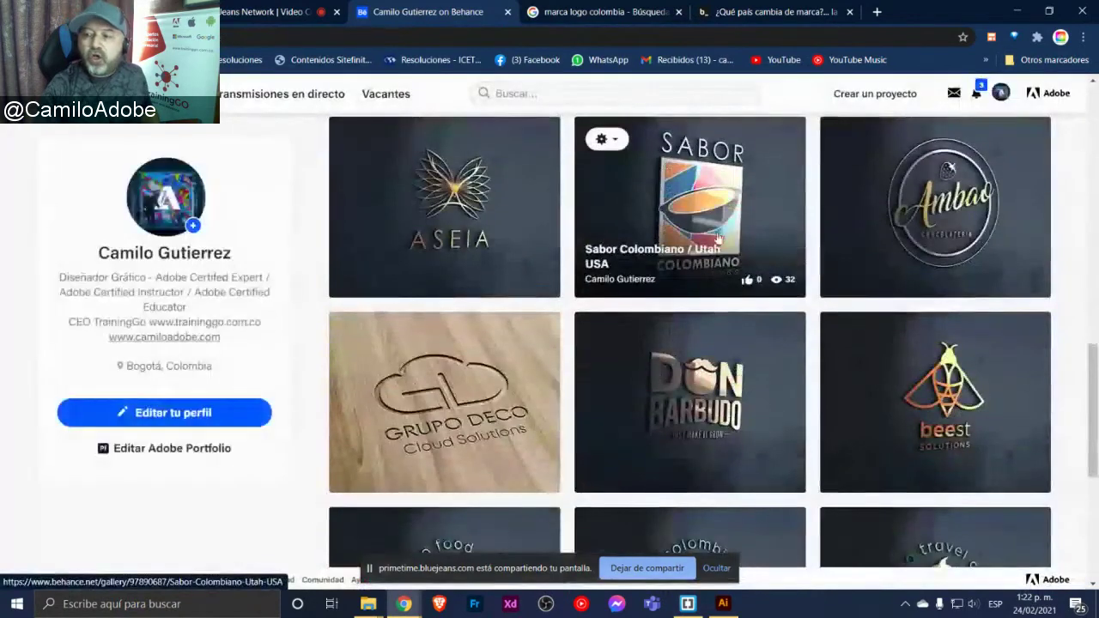
Open the Sabor Colombiano (Utah USA) logo project from the Behance grid
{"action": "left_click", "coordinate": [716, 232]}
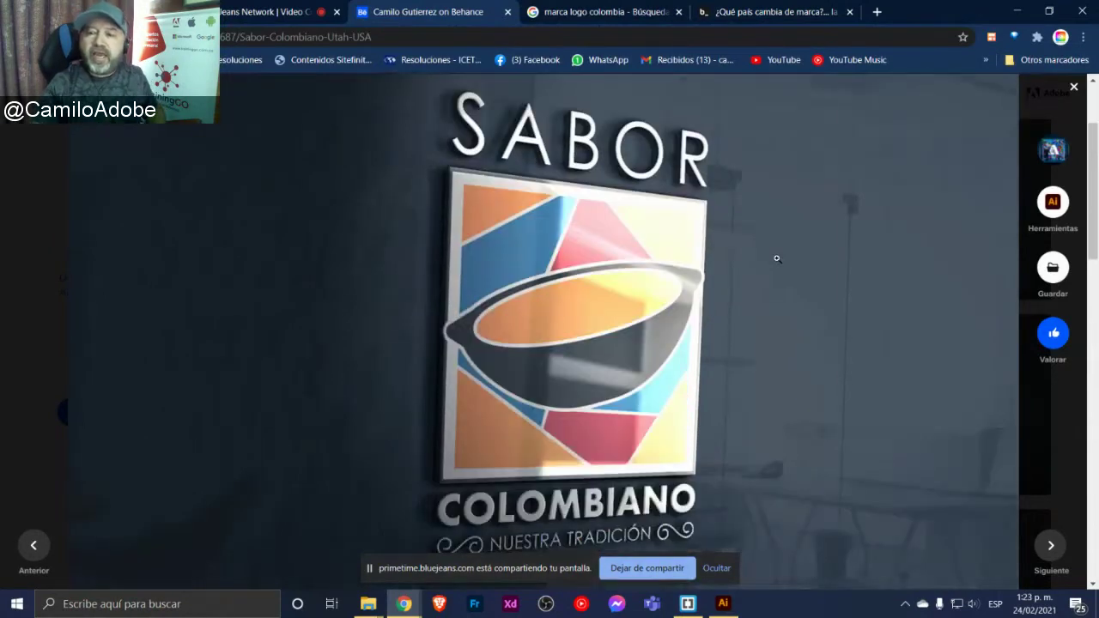
{"action": "key", "text": "alt+Tab"}
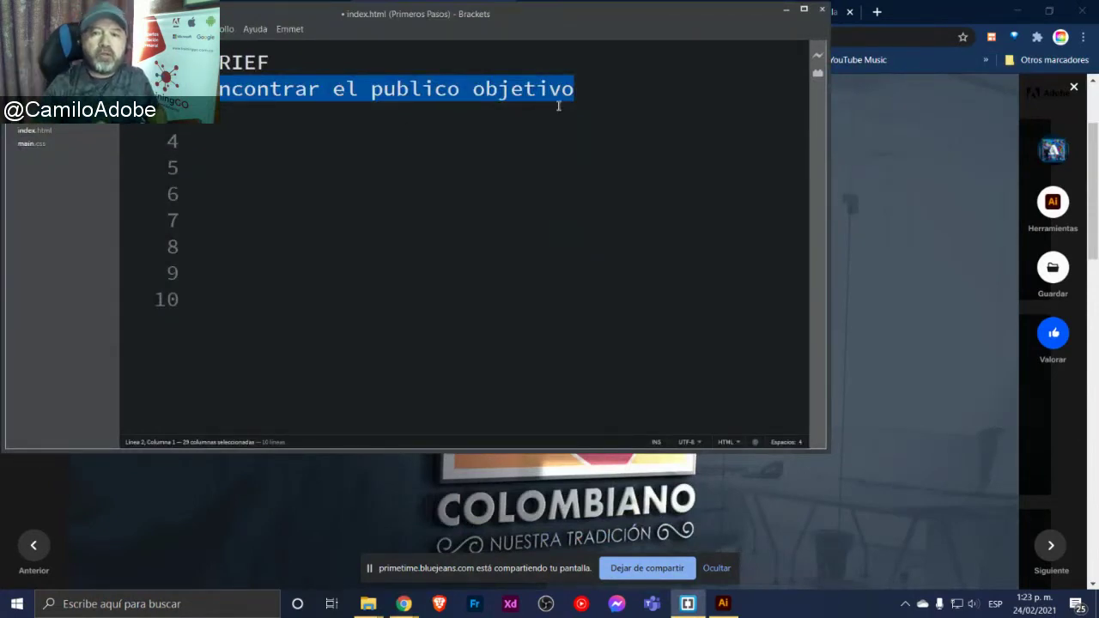
{"action": "left_click", "coordinate": [597, 95]}
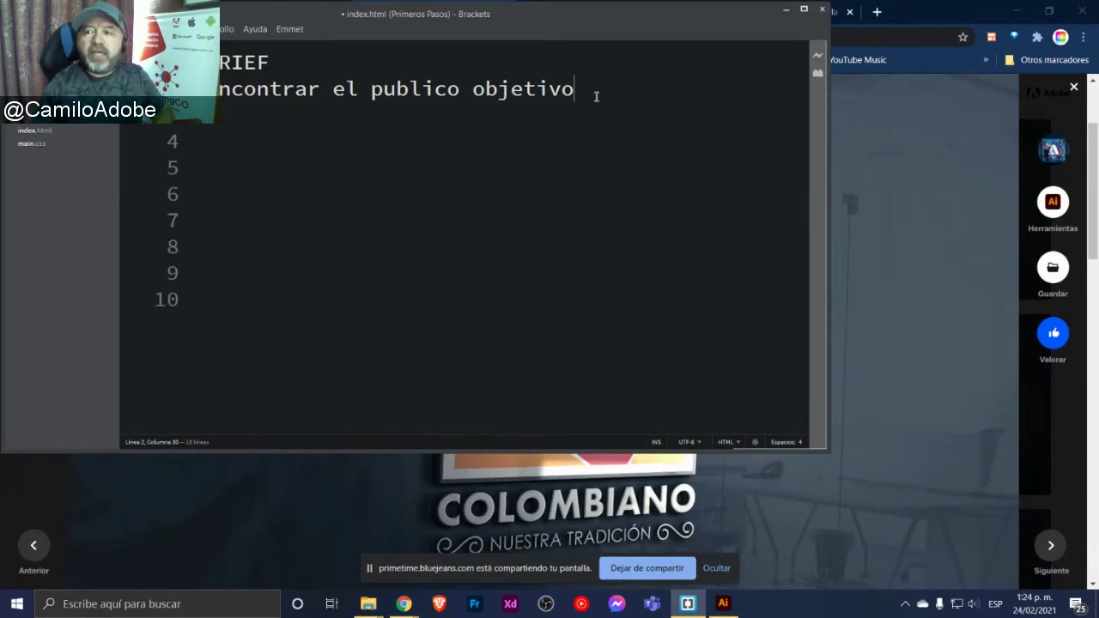
{"action": "left_click_drag", "start_coordinate": [597, 96], "coordinate": [241, 81]}
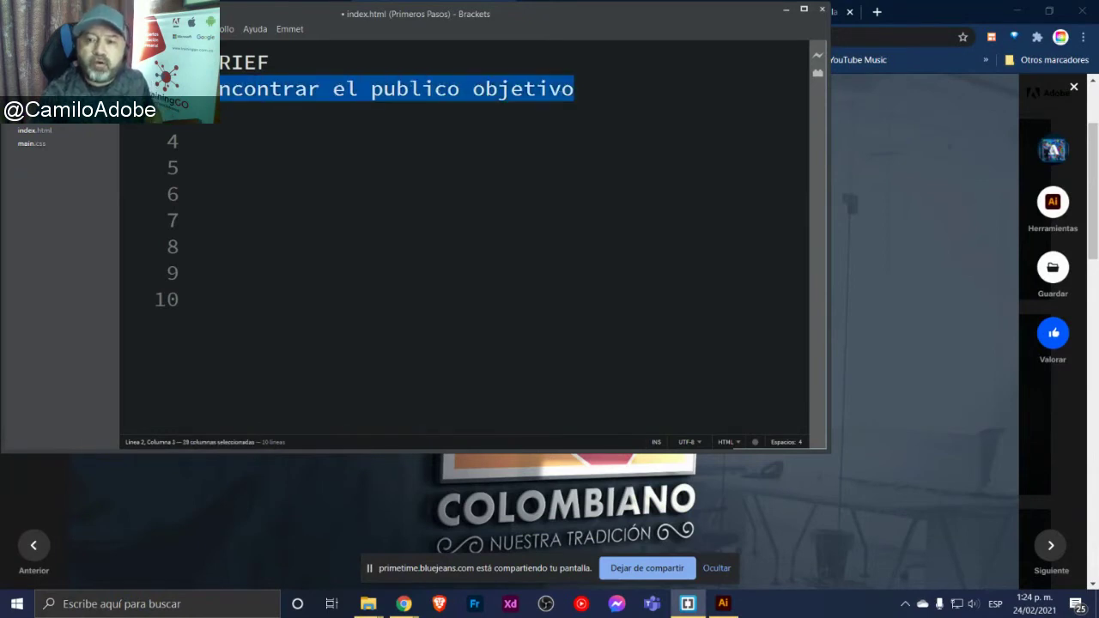
Add audience questions 'Do donde es?', '*Que edad tiene?' and 'Que genero es' below the target-audience line
{"action": "key", "text": "End"}
{"action": "key", "text": "Return"}
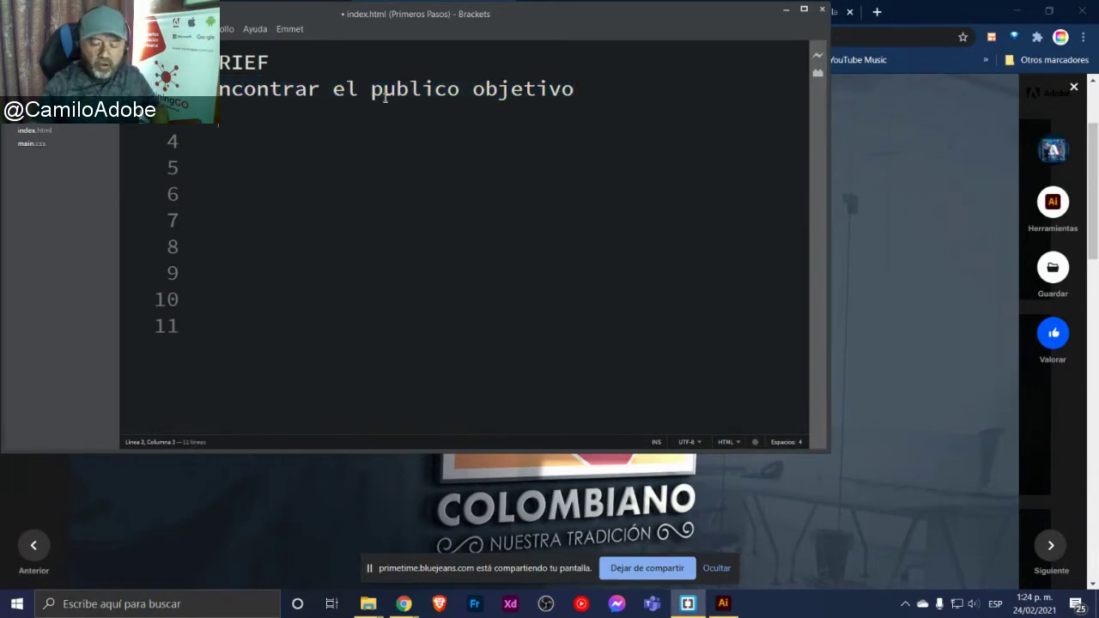
{"action": "type", "text": "Do"}
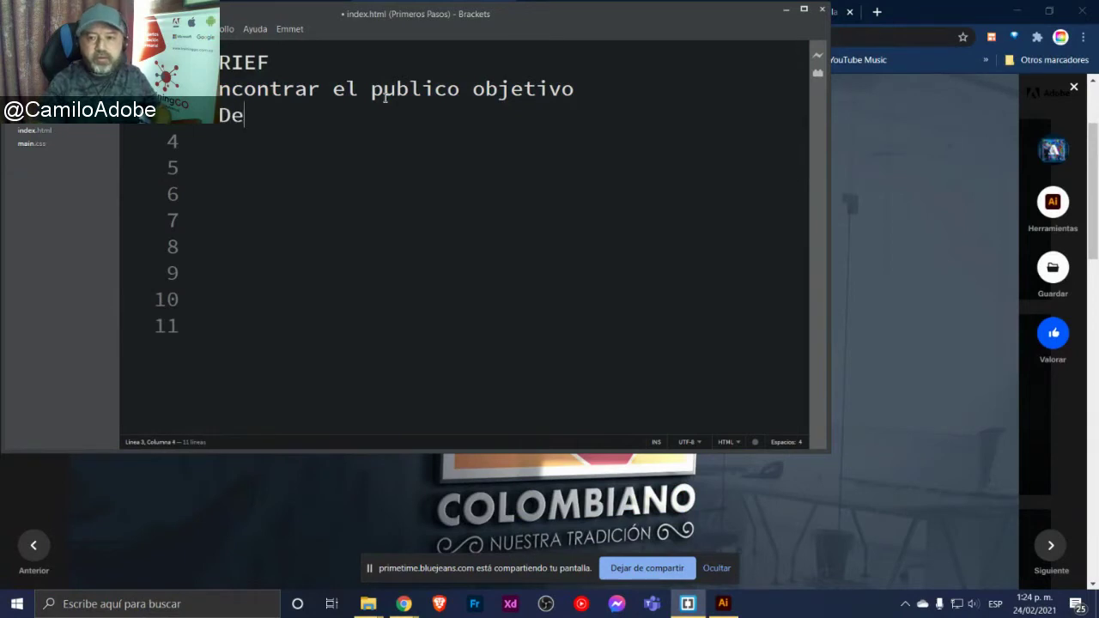
{"action": "type", "text": " donde es?"}
{"action": "key", "text": "Return"}
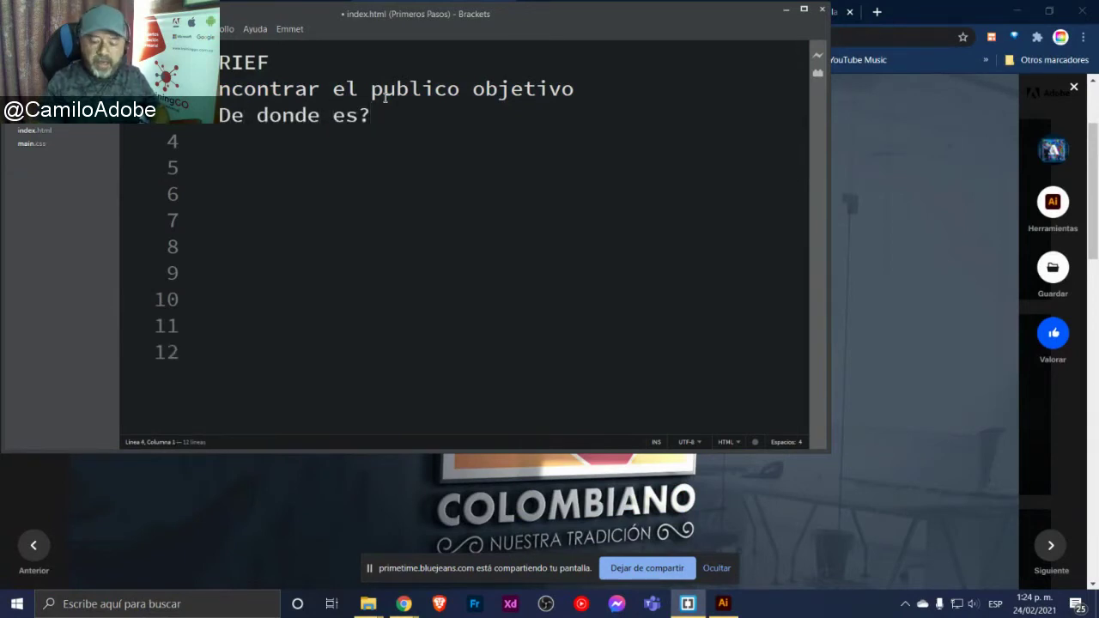
{"action": "type", "text": "*Que"}
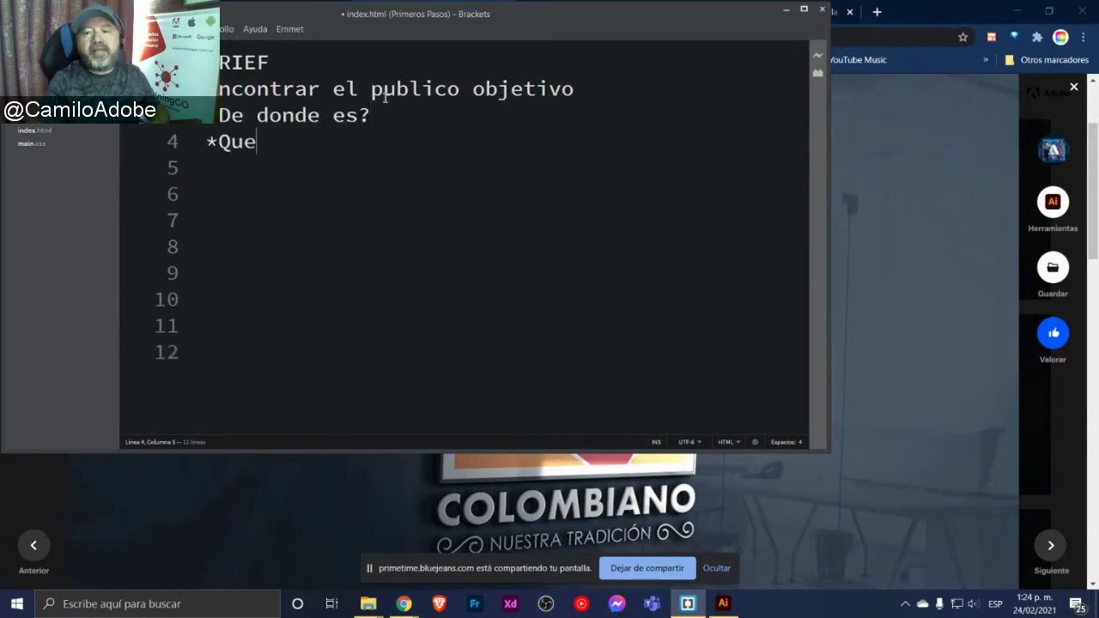
{"action": "type", "text": " edad tiene?"}
{"action": "key", "text": "Return"}
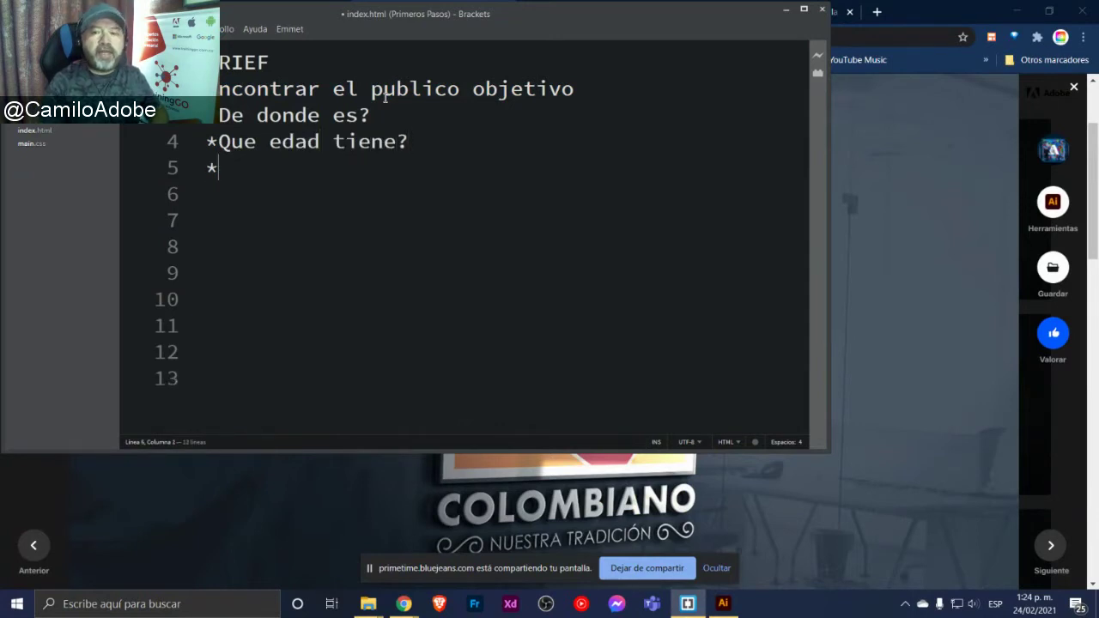
{"action": "type", "text": "Que gener"}
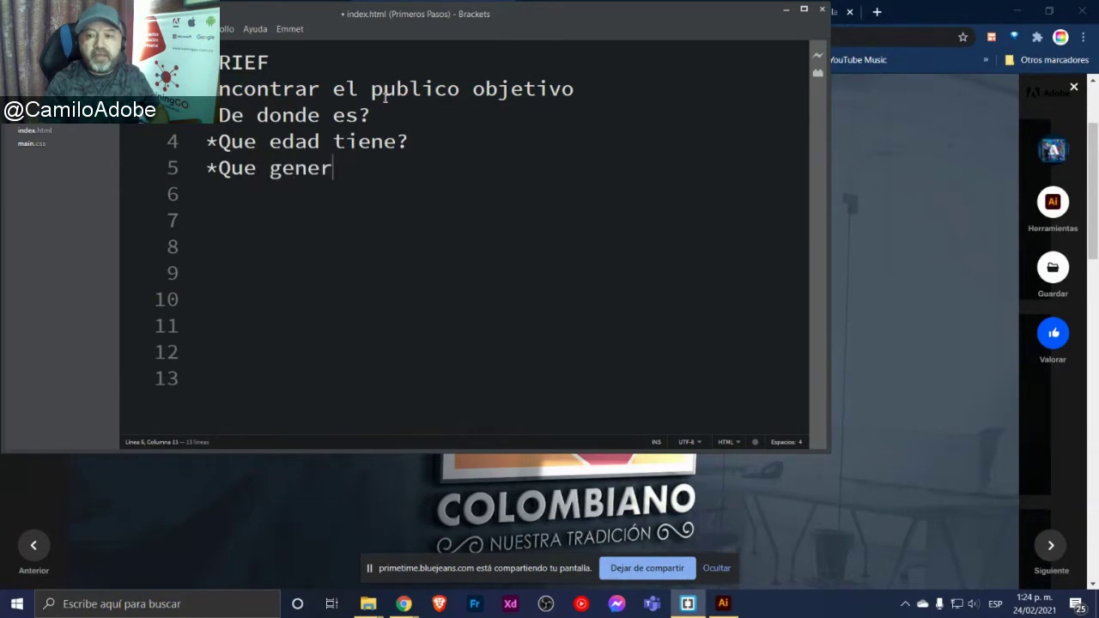
{"action": "type", "text": "o es"}
{"action": "key", "text": "Return"}
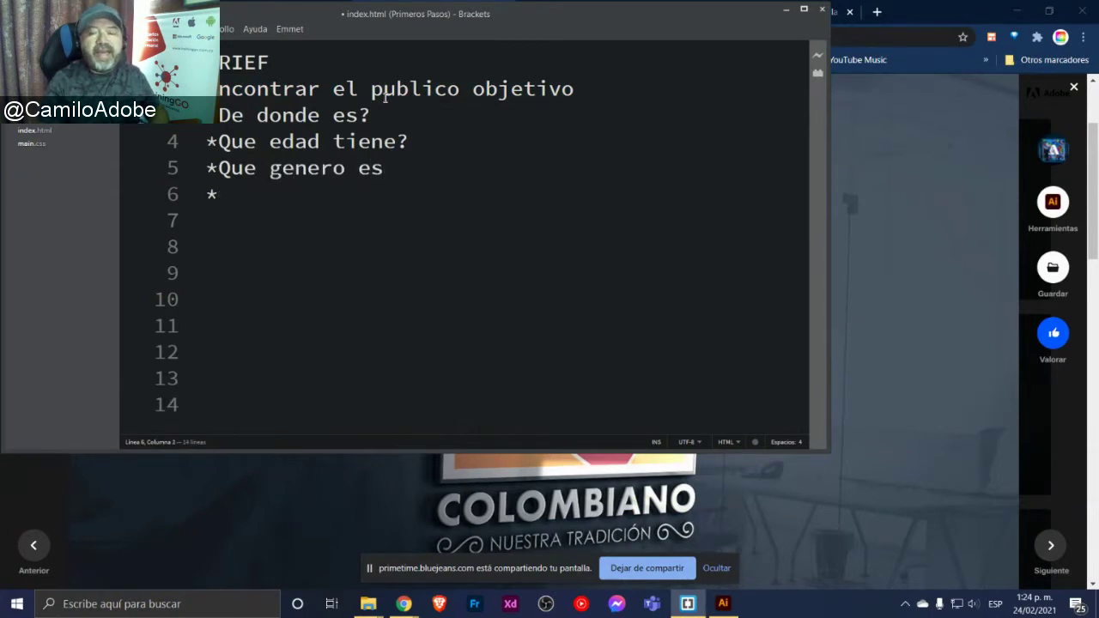
Replace the social-stratum question with 'Poder Adquisitivo' and add '*Otras caracteristicas de valor'
{"action": "type", "text": "Que estra"}
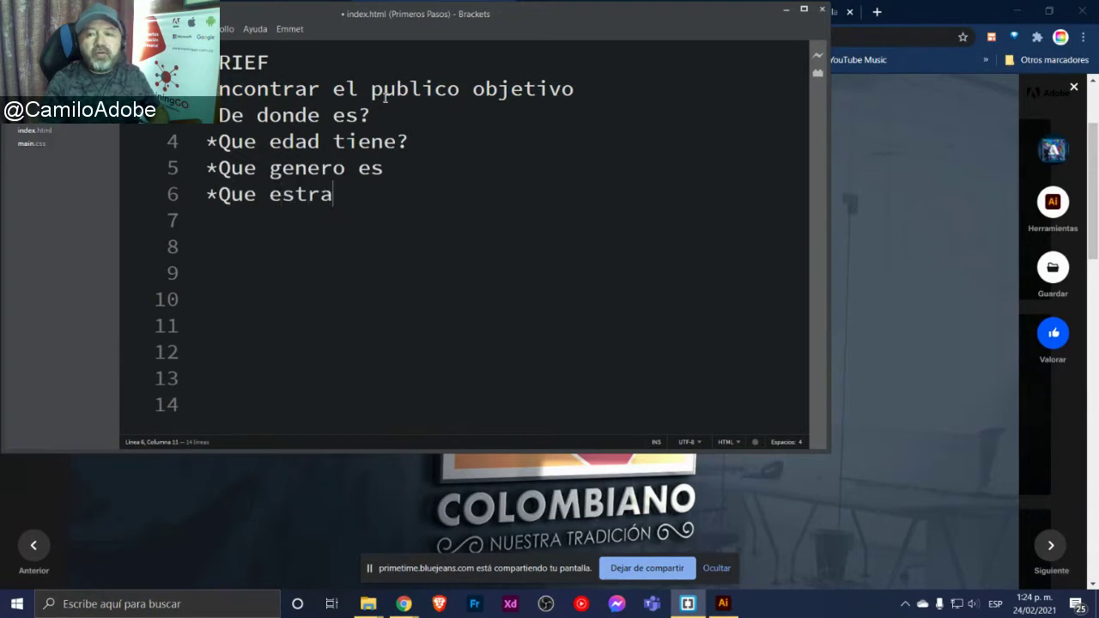
{"action": "type", "text": "to soc"}
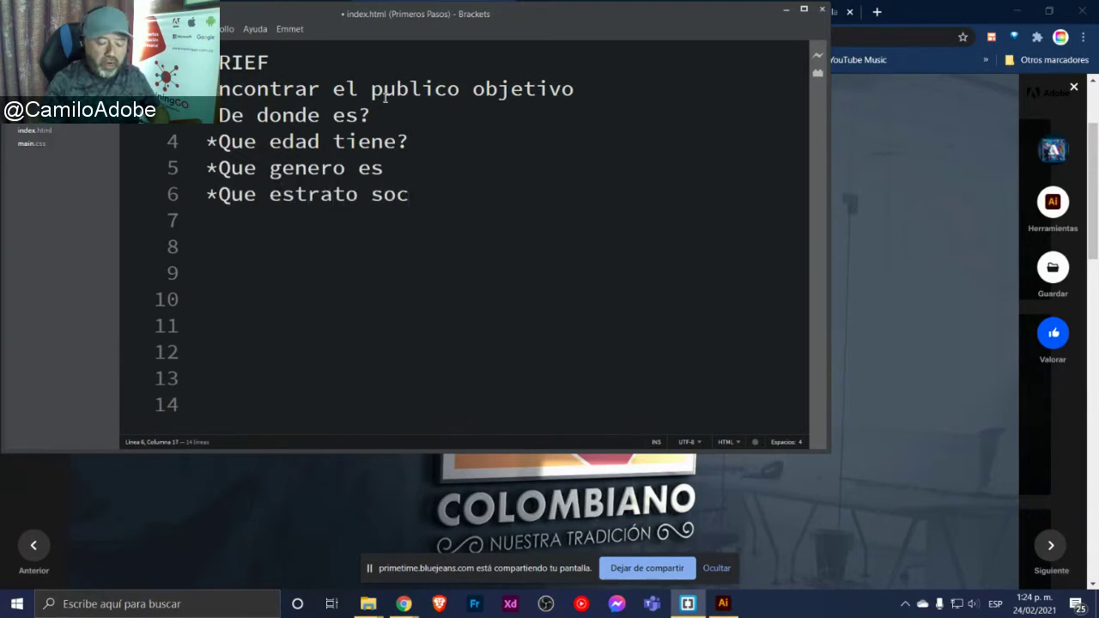
{"action": "type", "text": "i"}
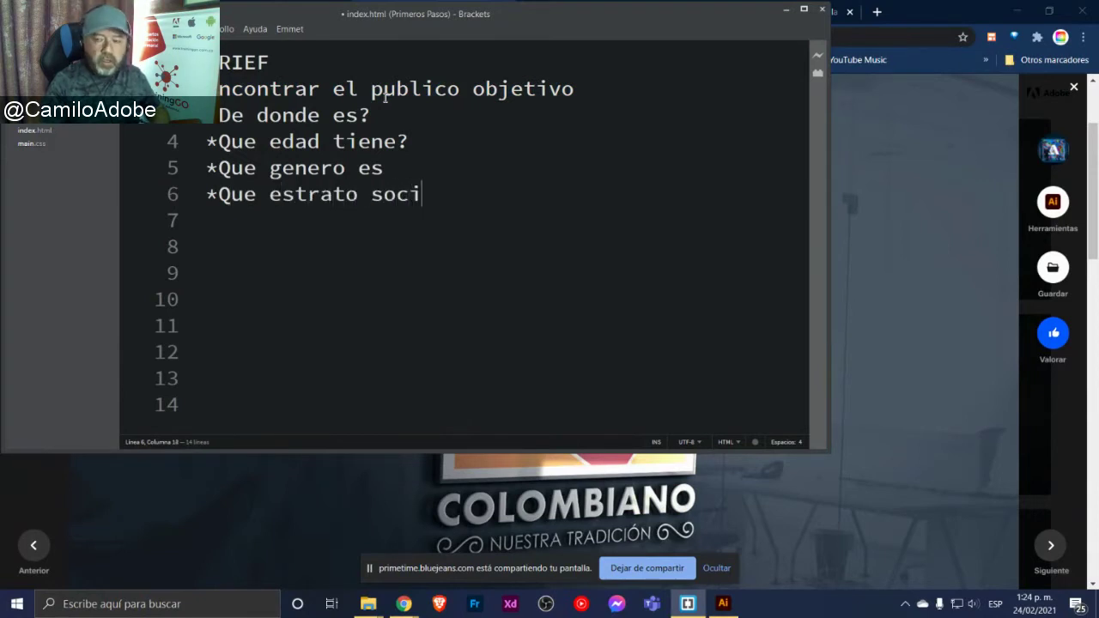
{"action": "key", "text": "BackSpace"}
{"action": "key", "text": "BackSpace"}
{"action": "key", "text": "BackSpace"}
{"action": "key", "text": "BackSpace"}
{"action": "key", "text": "BackSpace"}
{"action": "key", "text": "BackSpace"}
{"action": "key", "text": "BackSpace"}
{"action": "key", "text": "BackSpace"}
{"action": "key", "text": "BackSpace"}
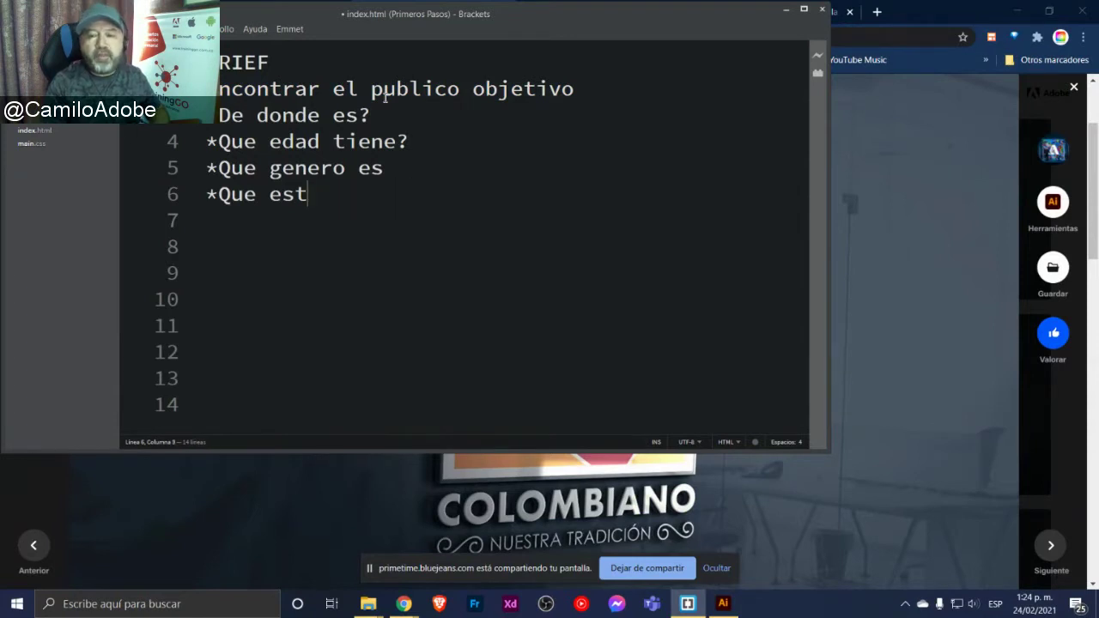
{"action": "key", "text": "BackSpace"}
{"action": "key", "text": "BackSpace"}
{"action": "key", "text": "BackSpace"}
{"action": "key", "text": "BackSpace"}
{"action": "key", "text": "BackSpace"}
{"action": "key", "text": "BackSpace"}
{"action": "type", "text": "Pod"}
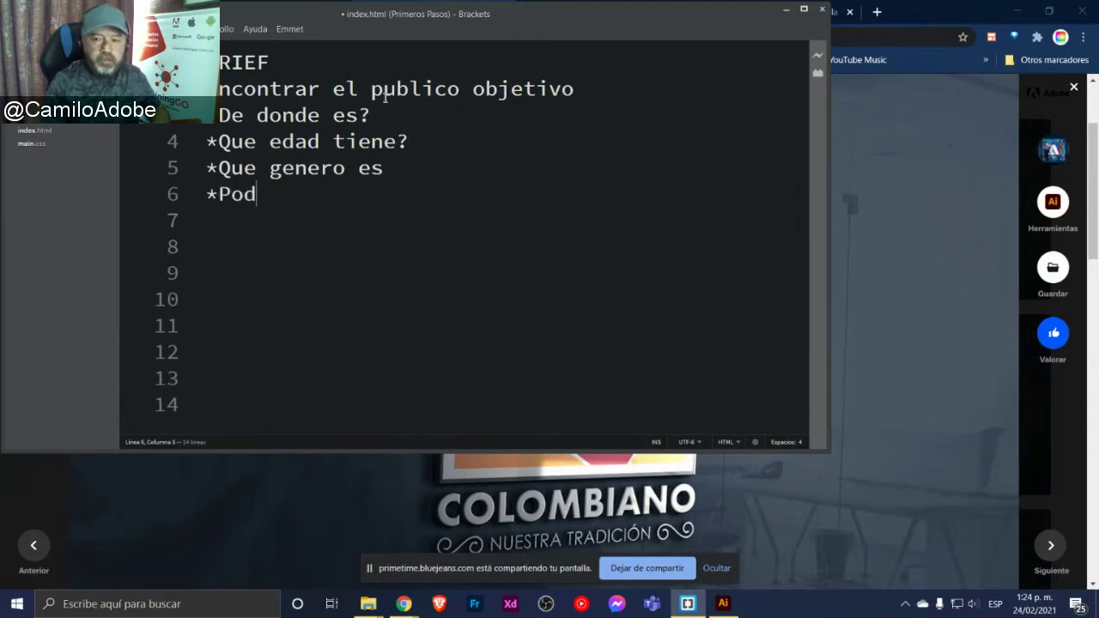
{"action": "type", "text": "er Adquisitivo"}
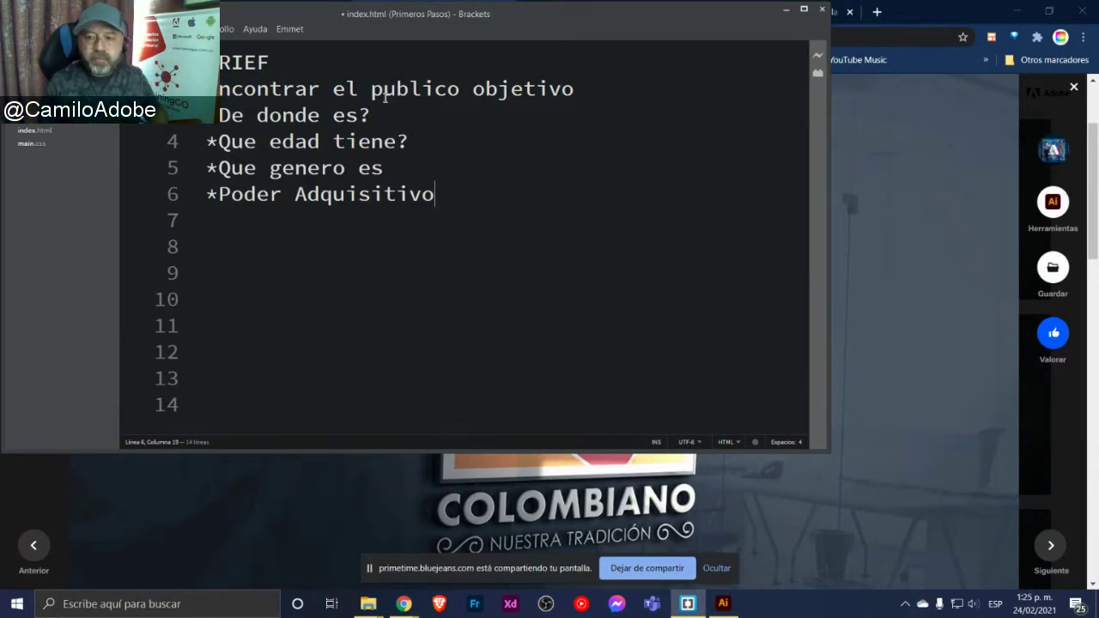
{"action": "key", "text": "Return"}
{"action": "type", "text": "*"}
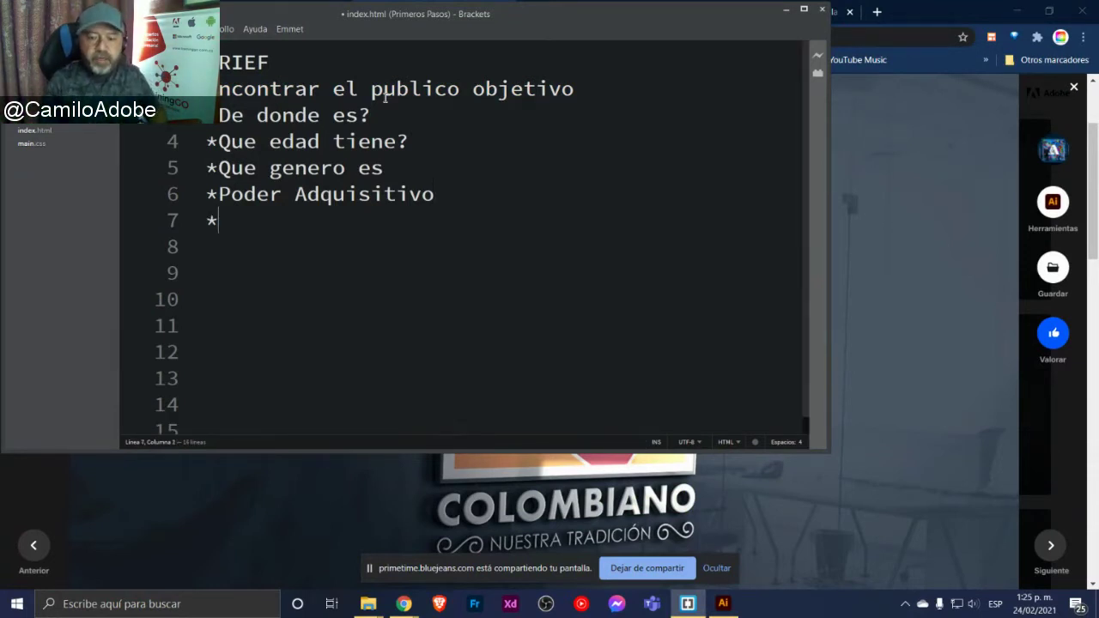
{"action": "type", "text": "Otras care"}
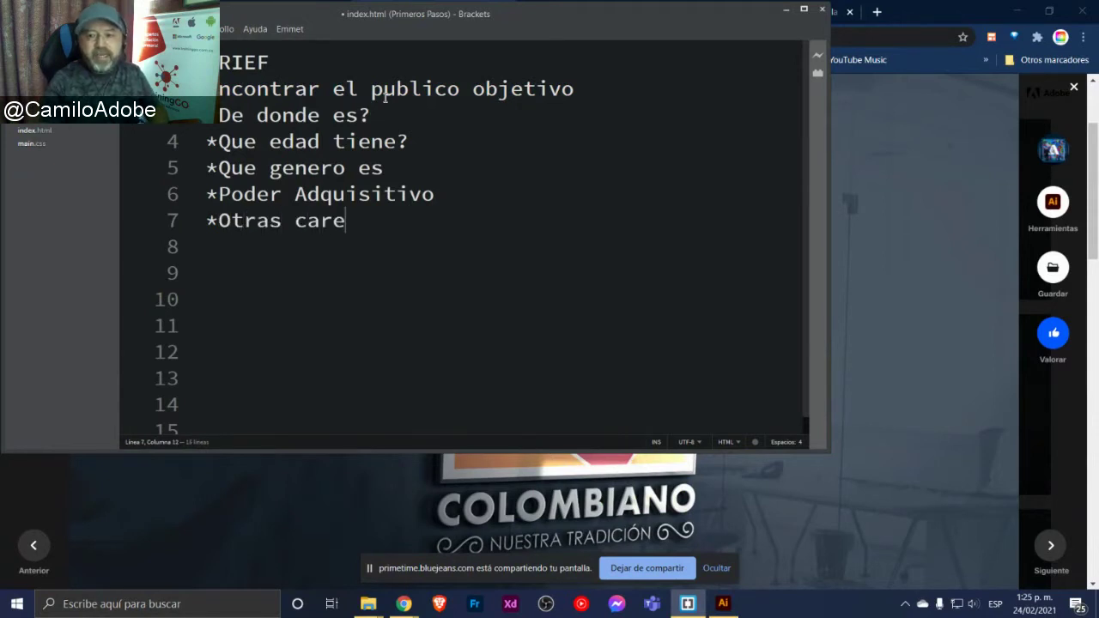
{"action": "key", "text": "BackSpace"}
{"action": "type", "text": "actersi"}
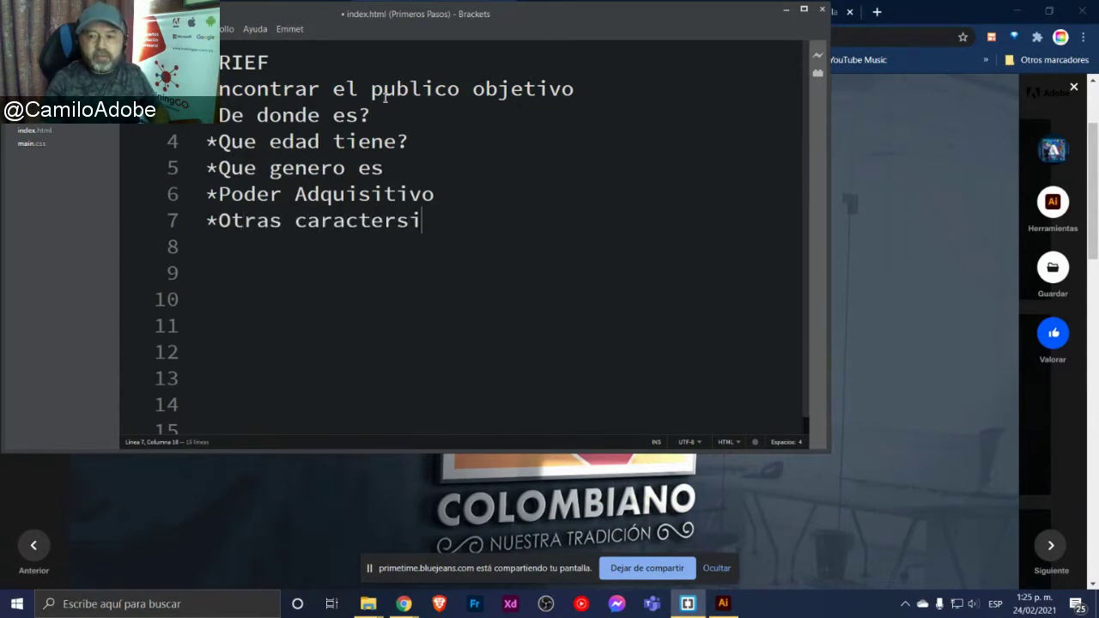
{"action": "key", "text": "BackSpace"}
{"action": "key", "text": "BackSpace"}
{"action": "type", "text": "istias"}
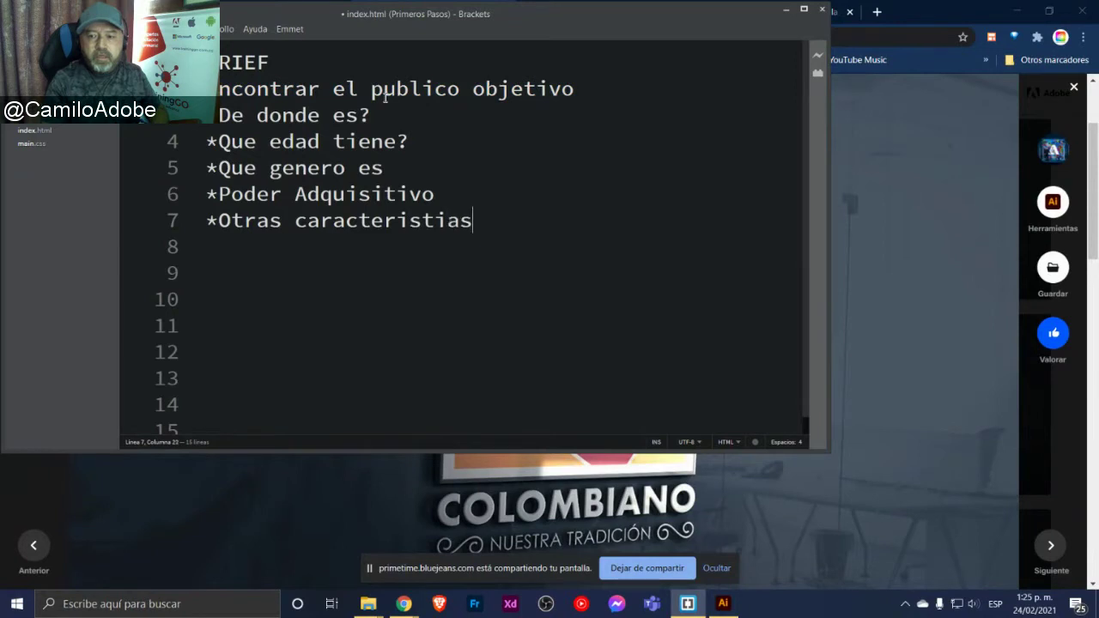
{"action": "type", "text": " de"}
{"action": "key", "text": "BackSpace"}
{"action": "key", "text": "BackSpace"}
{"action": "key", "text": "BackSpace"}
{"action": "key", "text": "BackSpace"}
{"action": "key", "text": "BackSpace"}
{"action": "type", "text": "cas"}
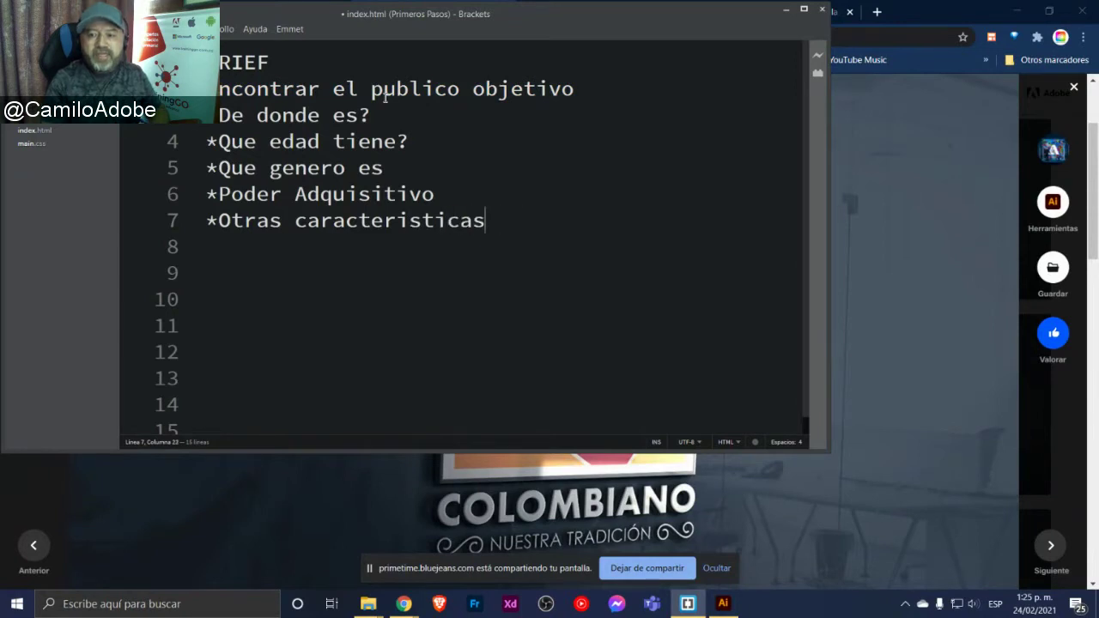
{"action": "type", "text": " de valor"}
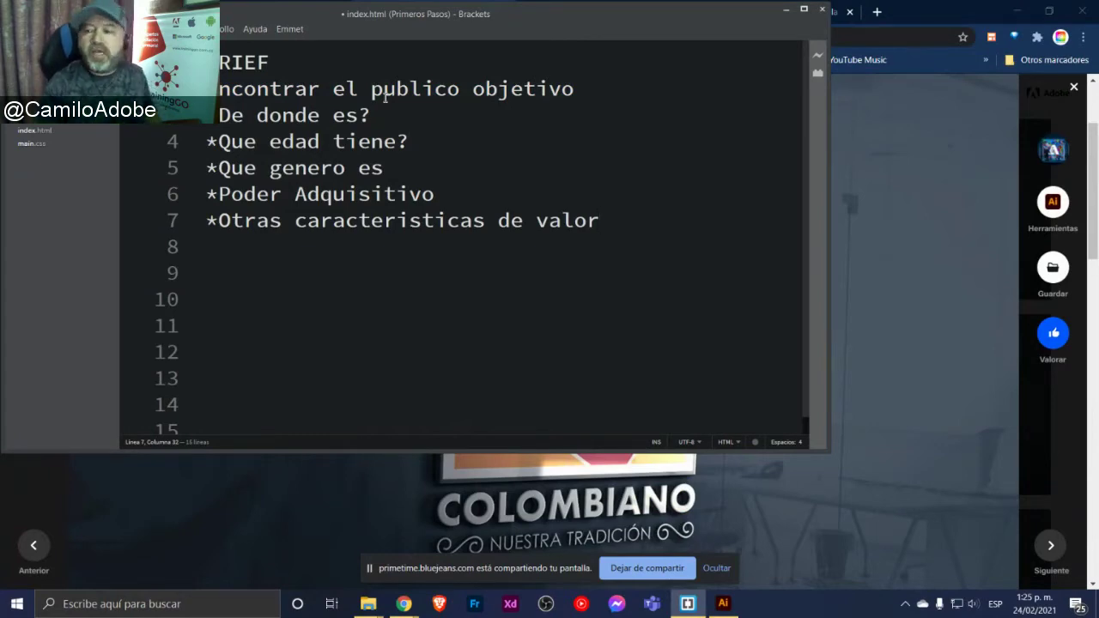
View the Sabor Colombiano logo enlarged, then open the Don Barbudo project and scroll it
{"action": "left_click", "coordinate": [908, 276]}
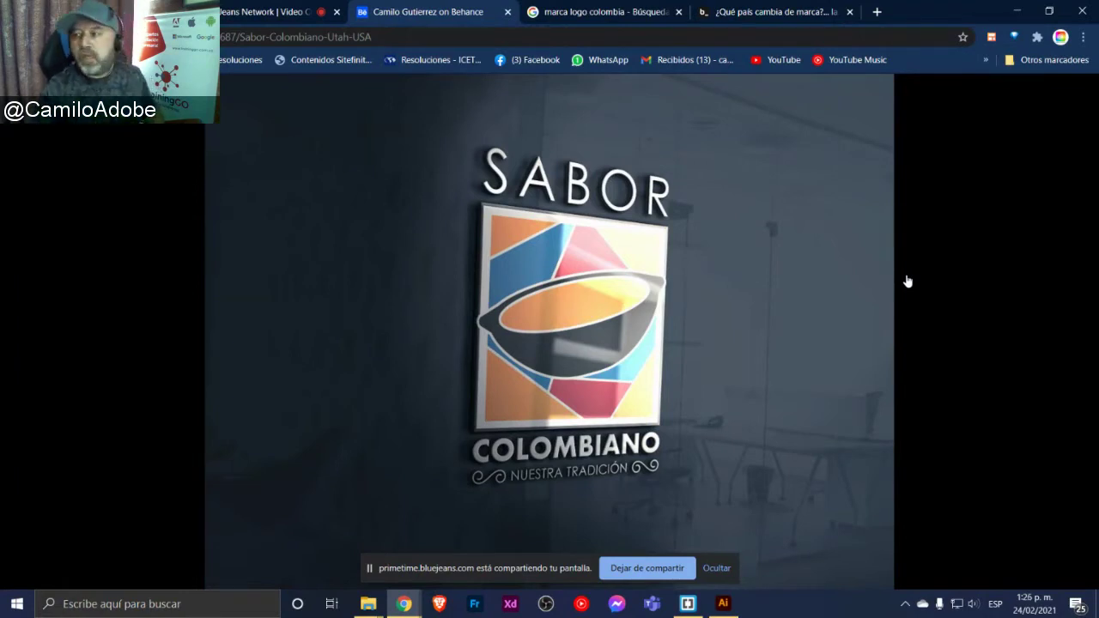
{"action": "mouse_move", "coordinate": [1071, 102]}
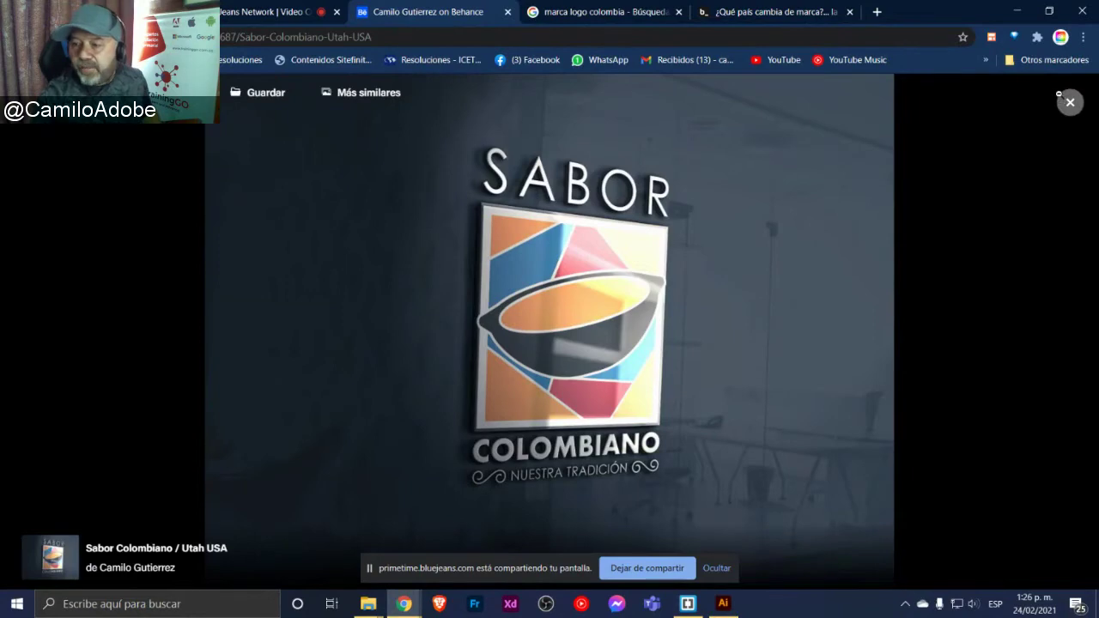
{"action": "left_click", "coordinate": [1059, 94]}
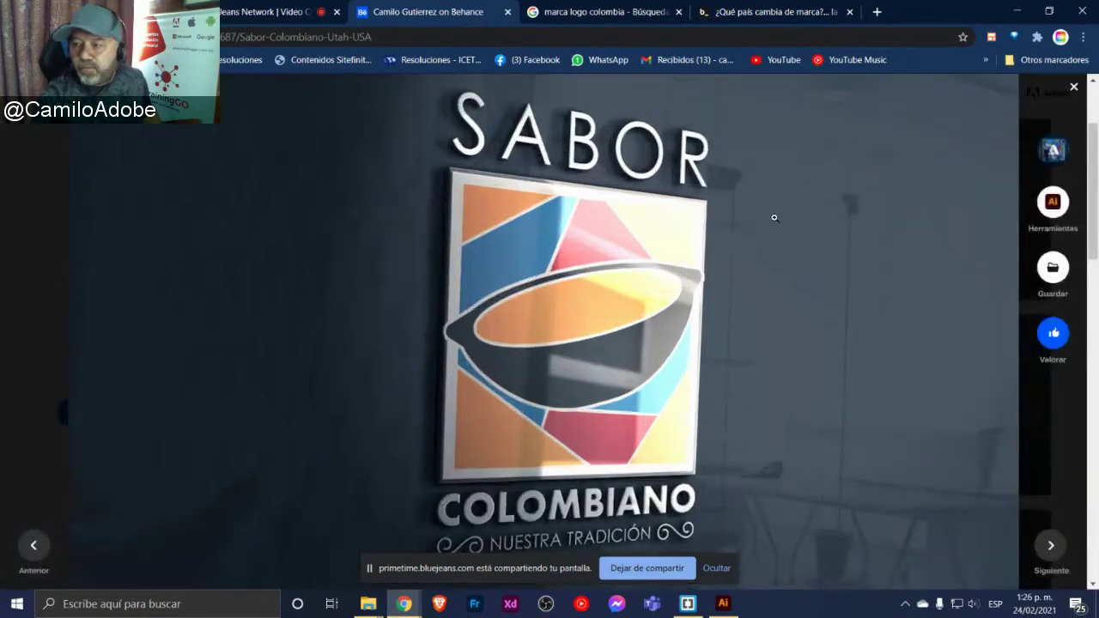
{"action": "left_click", "coordinate": [1073, 88]}
{"action": "scroll", "coordinate": [715, 245], "scroll_direction": "down", "scroll_amount": 2}
{"action": "left_click", "coordinate": [715, 245]}
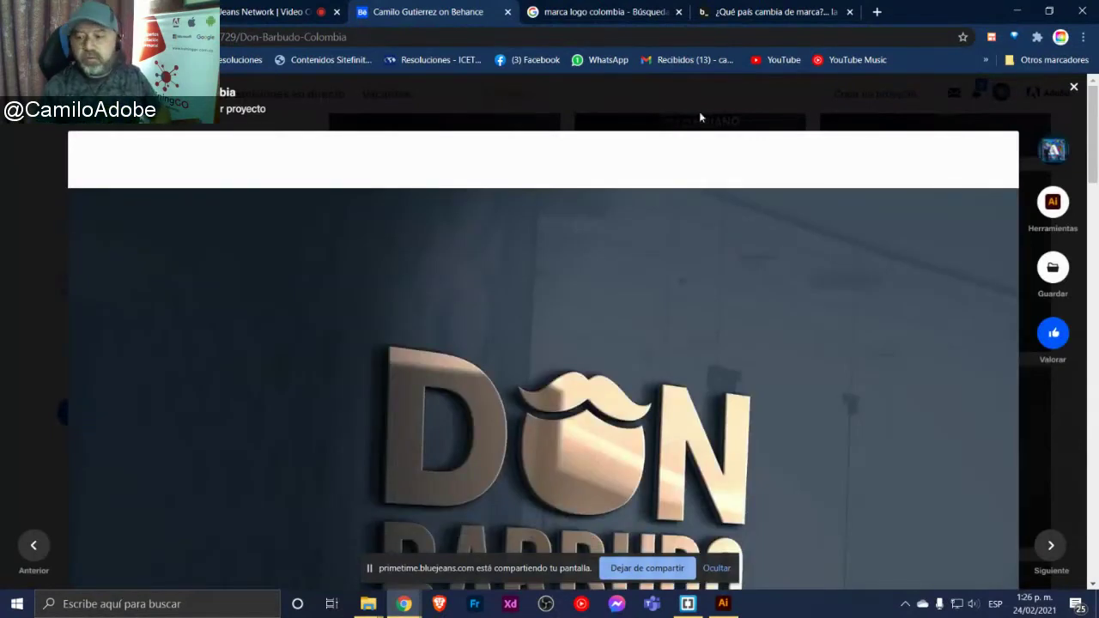
{"action": "scroll", "coordinate": [656, 230], "scroll_direction": "down", "scroll_amount": 2}
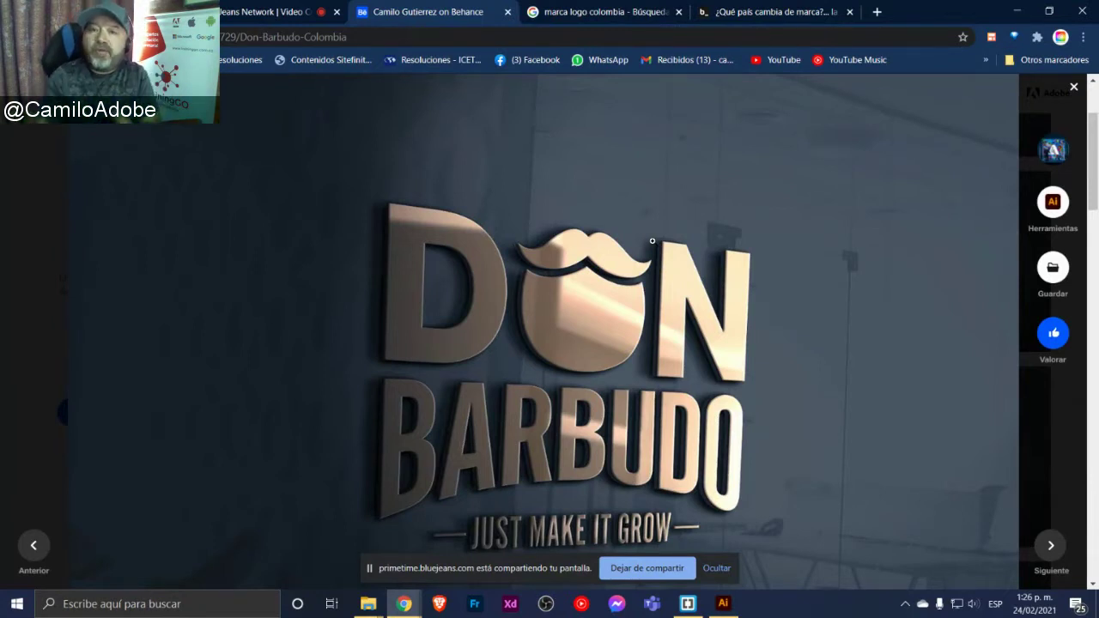
{"action": "key", "text": "alt+Tab"}
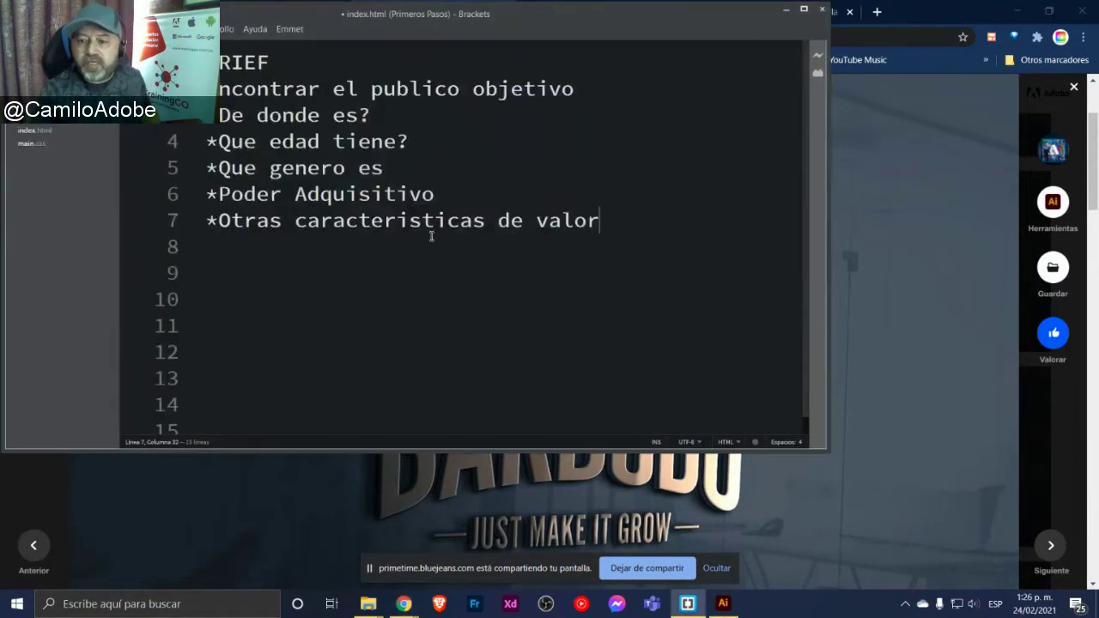
{"action": "mouse_move", "coordinate": [633, 225]}
{"action": "left_mouse_down"}
{"action": "mouse_move", "coordinate": [270, 167]}
{"action": "mouse_move", "coordinate": [206, 88]}
{"action": "left_mouse_up"}
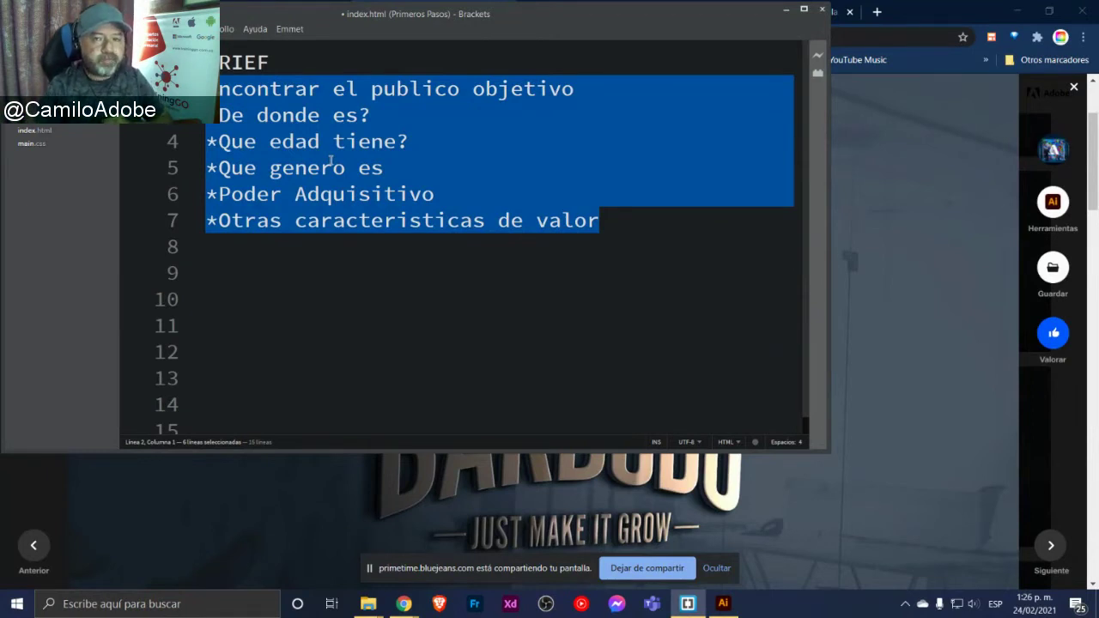
{"action": "left_click", "coordinate": [879, 128]}
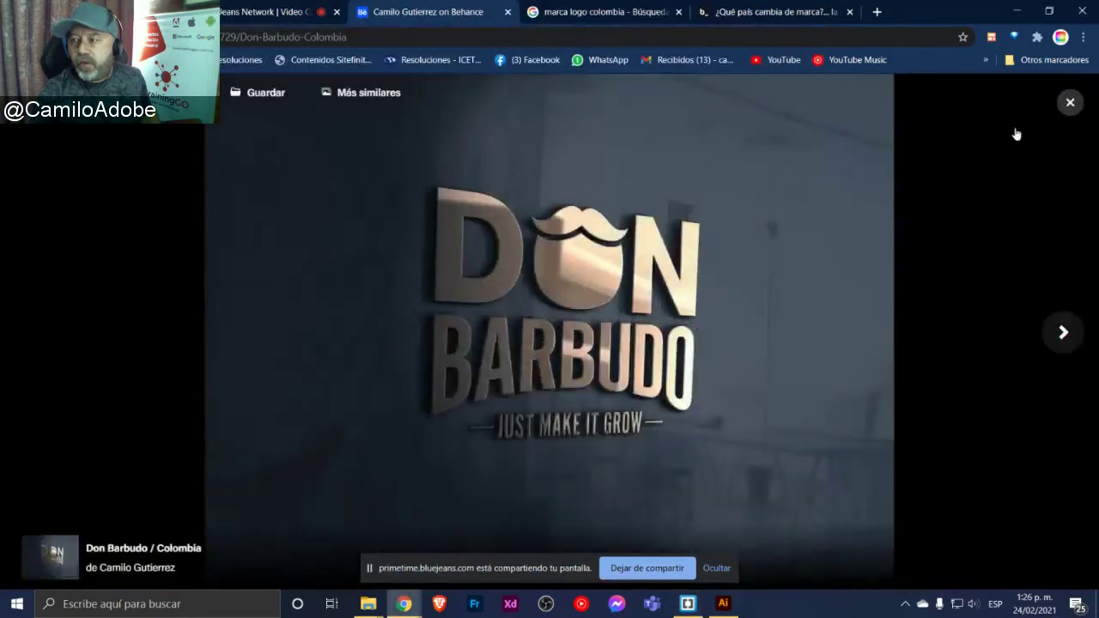
View the Don Barbudo logo enlarged, close it, and scroll the grid down to the Cockpit row
{"action": "left_click", "coordinate": [637, 297]}
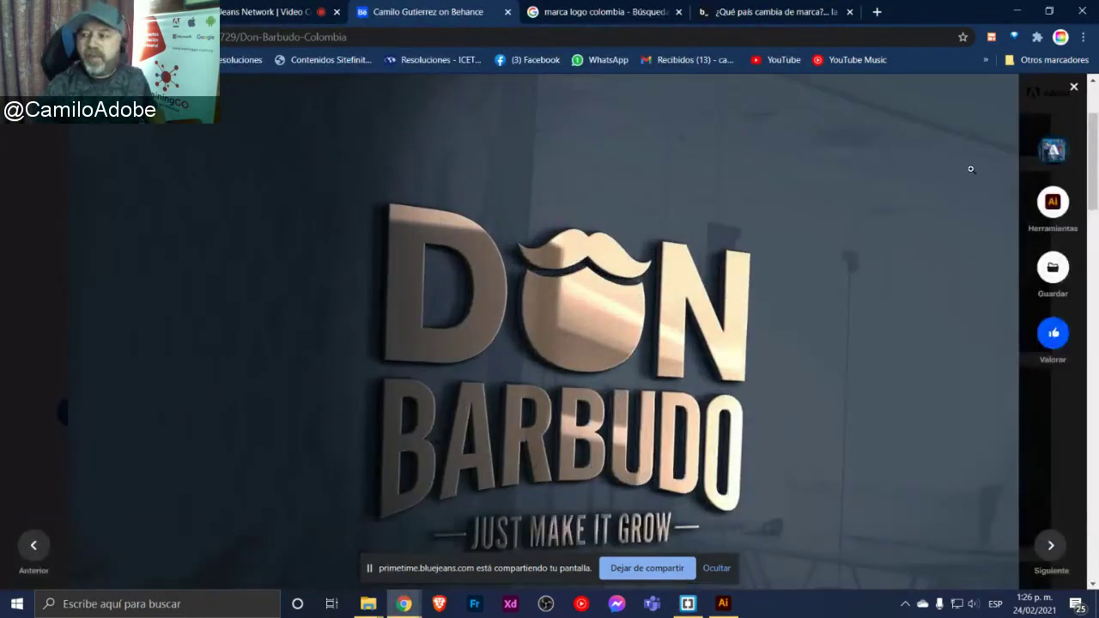
{"action": "left_click", "coordinate": [1073, 90]}
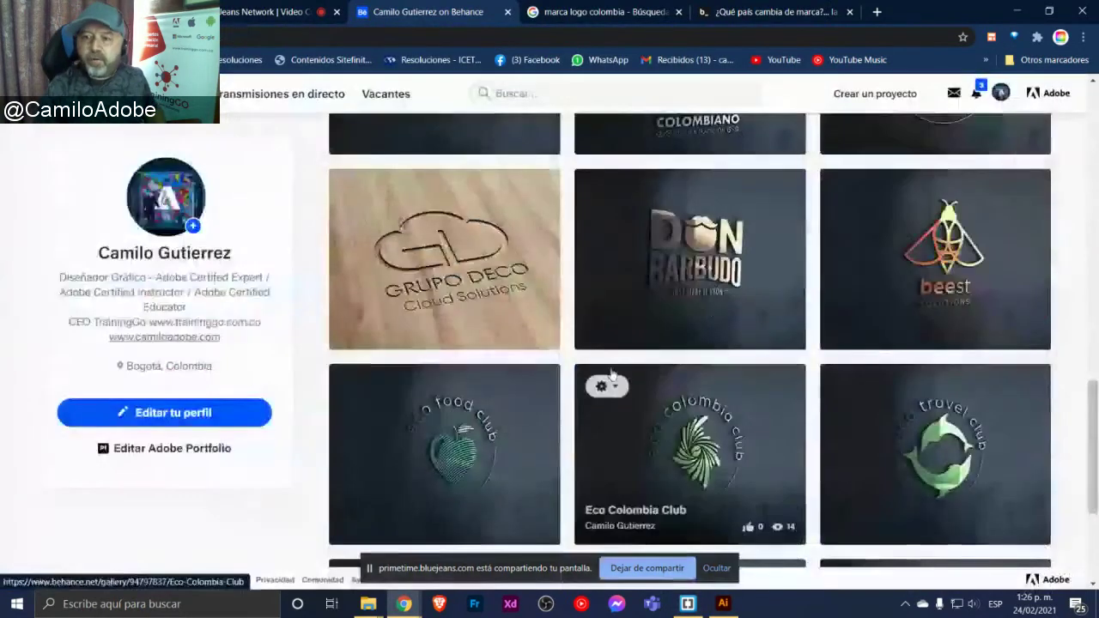
{"action": "scroll", "coordinate": [546, 361], "scroll_direction": "down", "scroll_amount": 3}
{"action": "scroll", "coordinate": [546, 361], "scroll_direction": "down", "scroll_amount": 2}
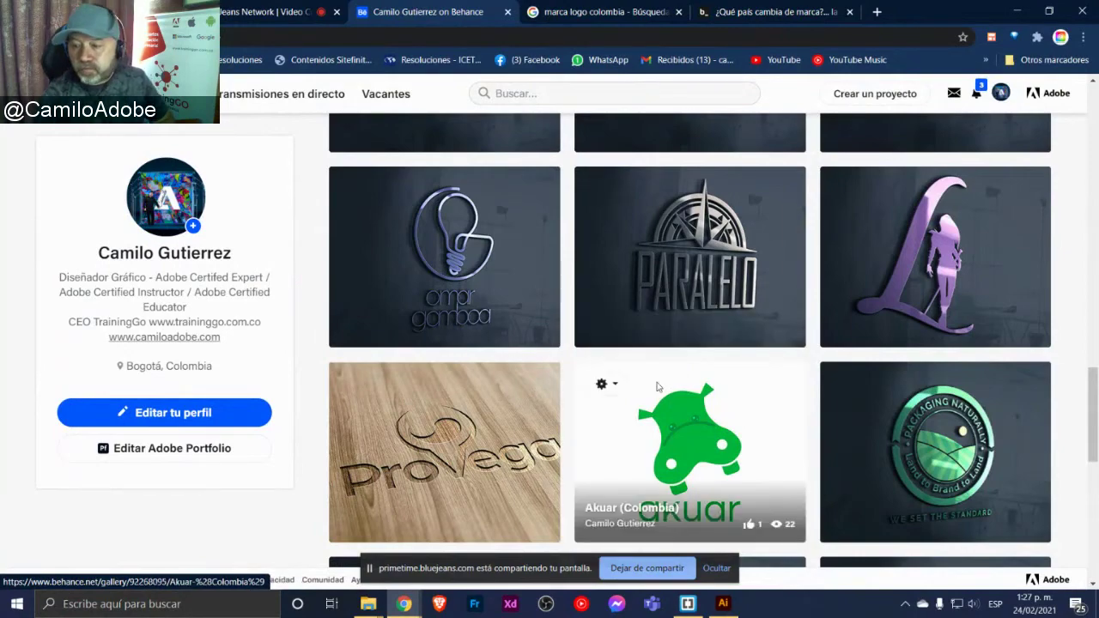
{"action": "scroll", "coordinate": [657, 387], "scroll_direction": "down", "scroll_amount": 2}
{"action": "scroll", "coordinate": [656, 389], "scroll_direction": "down", "scroll_amount": 1}
{"action": "scroll", "coordinate": [655, 391], "scroll_direction": "down", "scroll_amount": 1}
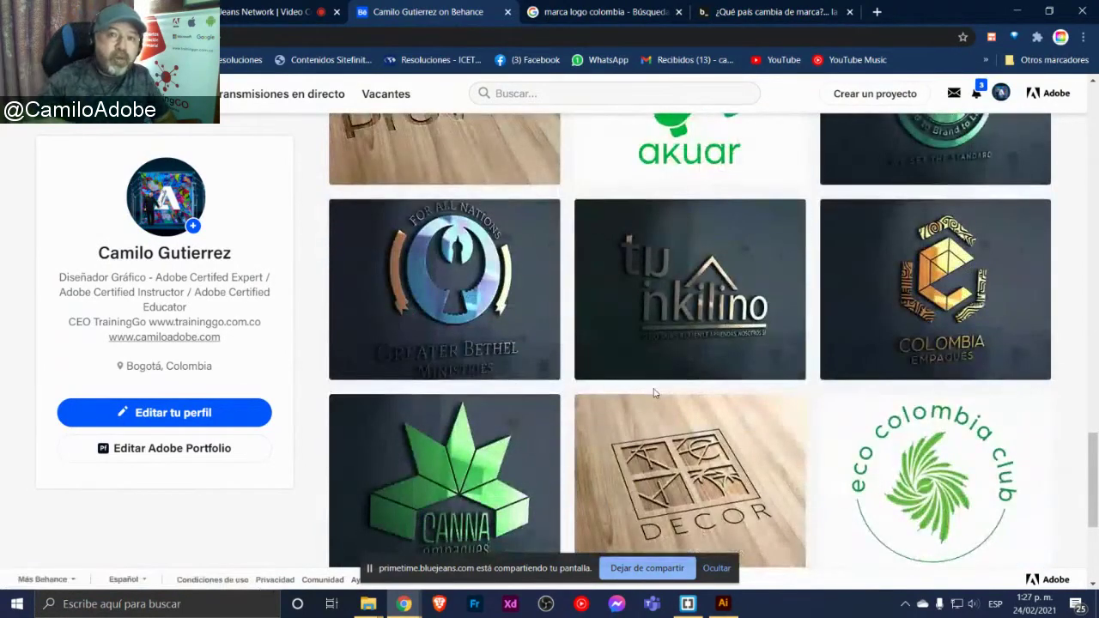
{"action": "scroll", "coordinate": [648, 378], "scroll_direction": "down", "scroll_amount": 2}
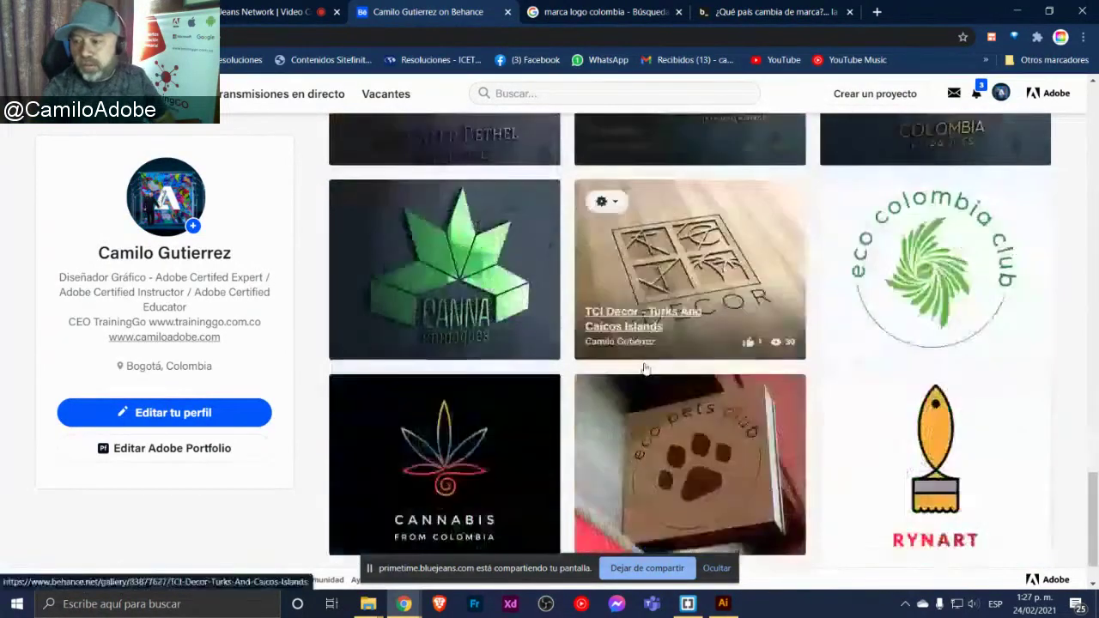
{"action": "scroll", "coordinate": [635, 370], "scroll_direction": "down", "scroll_amount": 1}
{"action": "scroll", "coordinate": [593, 371], "scroll_direction": "down", "scroll_amount": 1}
{"action": "scroll", "coordinate": [532, 373], "scroll_direction": "down", "scroll_amount": 1}
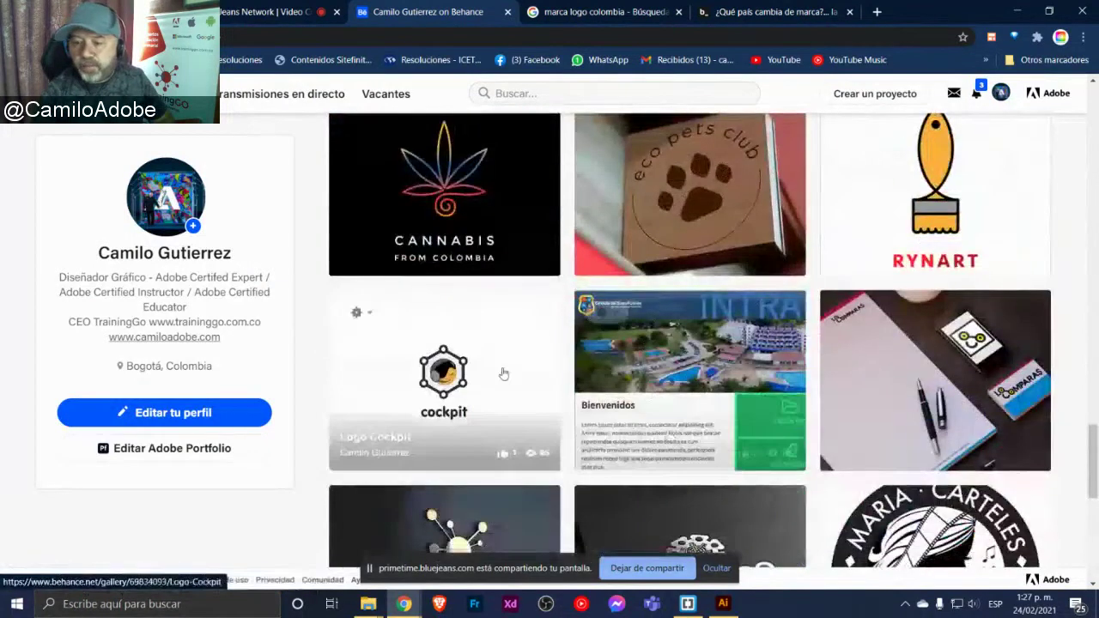
{"action": "left_click", "coordinate": [497, 371]}
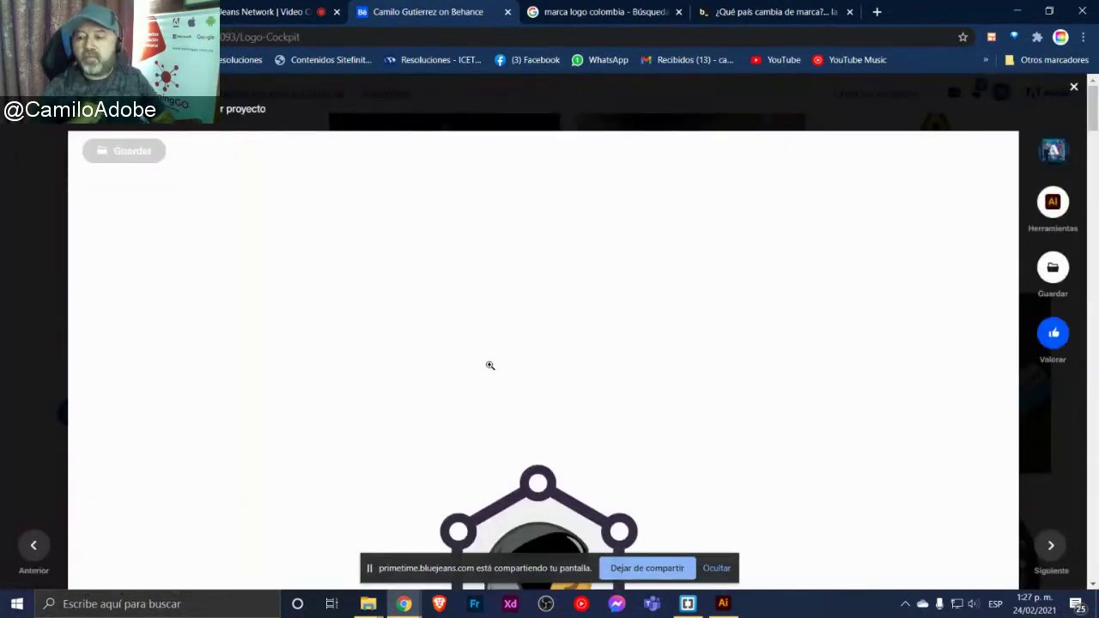
{"action": "scroll", "coordinate": [481, 355], "scroll_direction": "down", "scroll_amount": 2}
{"action": "scroll", "coordinate": [468, 357], "scroll_direction": "down", "scroll_amount": 1}
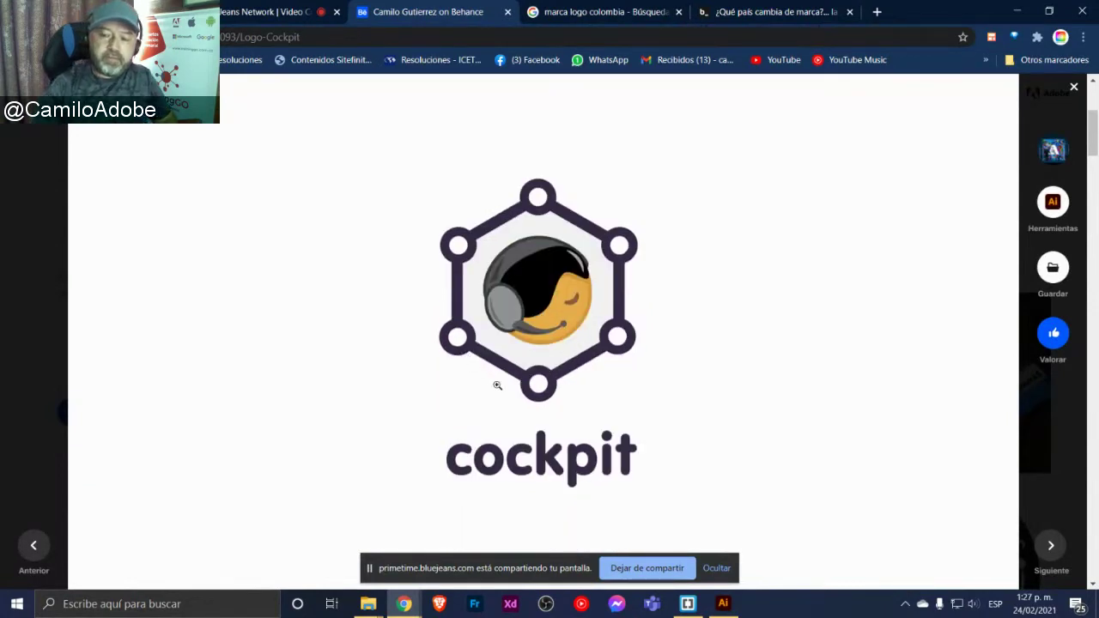
{"action": "scroll", "coordinate": [497, 386], "scroll_direction": "down", "scroll_amount": 2}
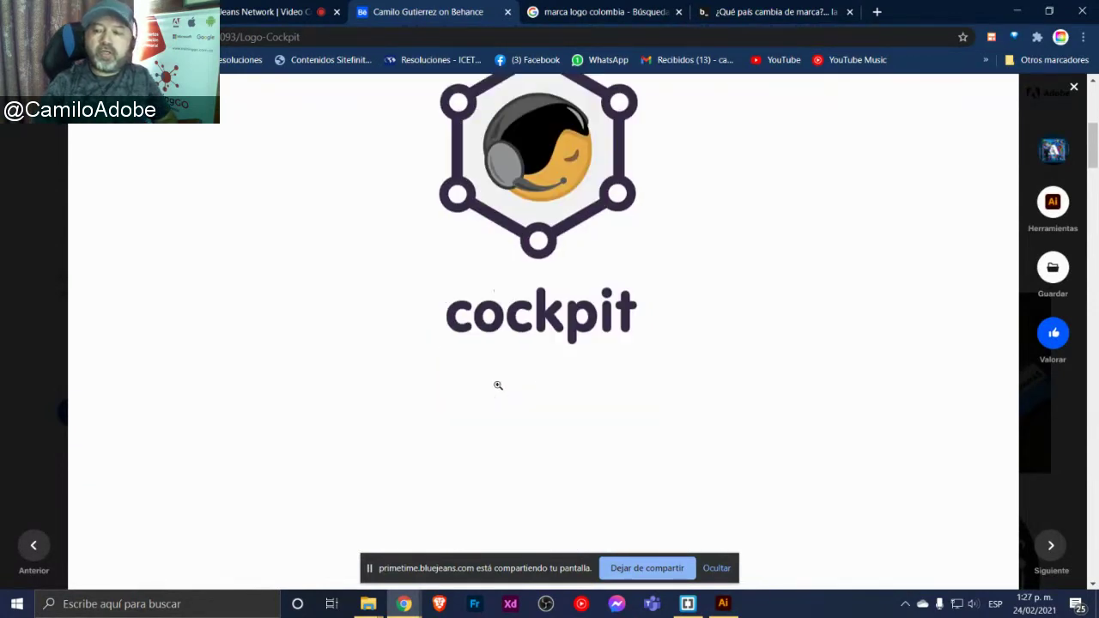
{"action": "scroll", "coordinate": [497, 386], "scroll_direction": "down", "scroll_amount": 1}
{"action": "scroll", "coordinate": [497, 386], "scroll_direction": "down", "scroll_amount": 2}
{"action": "scroll", "coordinate": [498, 386], "scroll_direction": "down", "scroll_amount": 1}
{"action": "scroll", "coordinate": [497, 386], "scroll_direction": "down", "scroll_amount": 2}
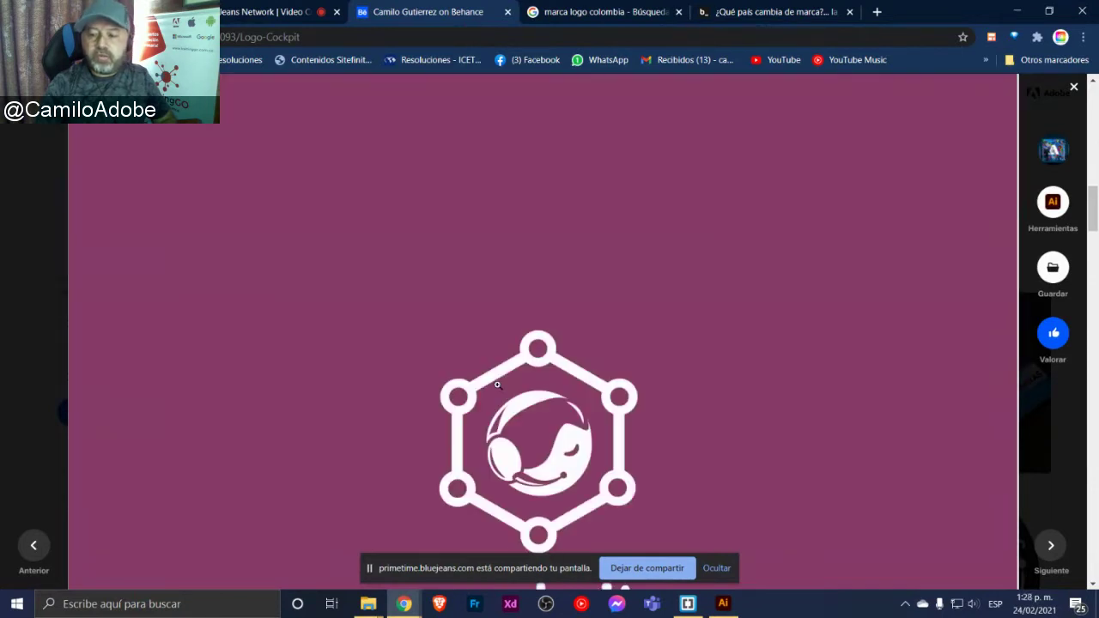
{"action": "scroll", "coordinate": [497, 386], "scroll_direction": "down", "scroll_amount": 2}
{"action": "scroll", "coordinate": [497, 385], "scroll_direction": "down", "scroll_amount": 2}
{"action": "scroll", "coordinate": [498, 386], "scroll_direction": "down", "scroll_amount": 3}
{"action": "scroll", "coordinate": [498, 386], "scroll_direction": "down", "scroll_amount": 2}
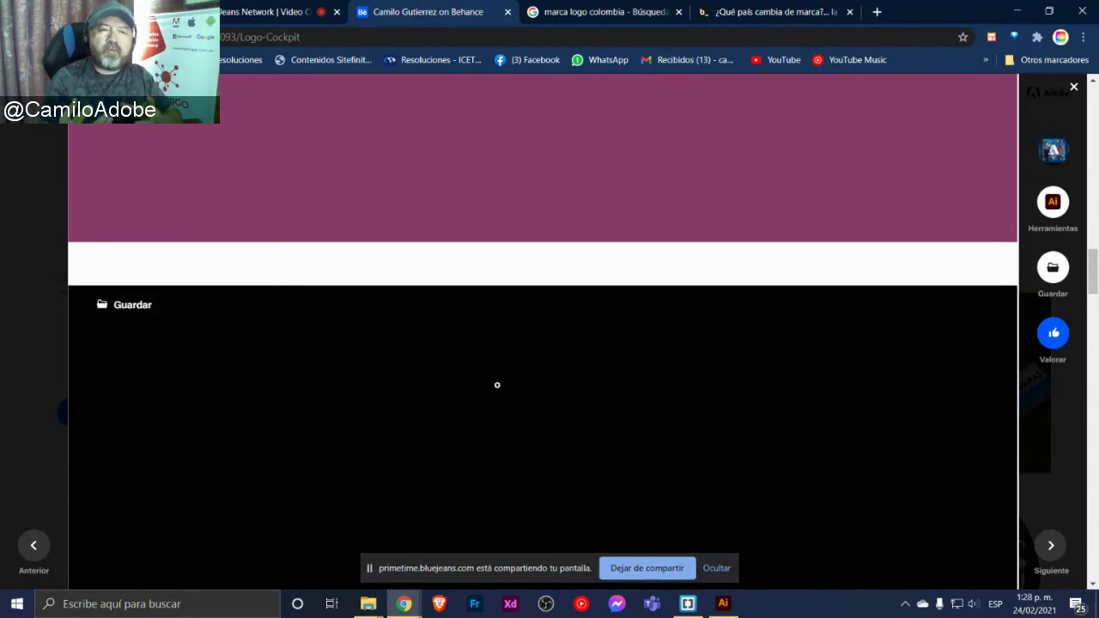
{"action": "scroll", "coordinate": [465, 228], "scroll_direction": "down", "scroll_amount": 1}
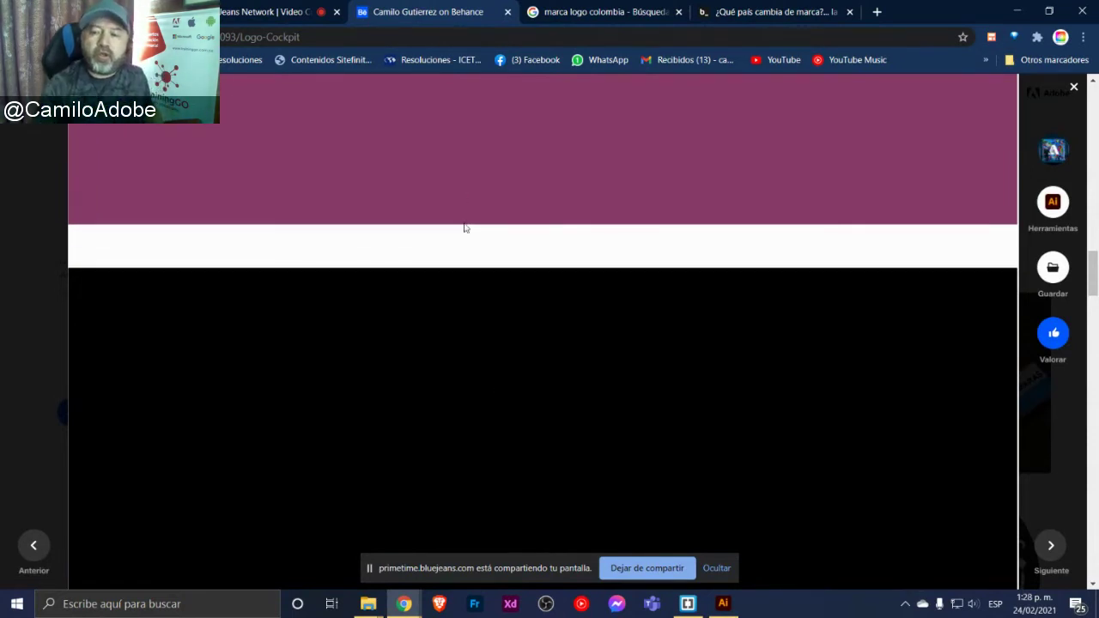
{"action": "scroll", "coordinate": [468, 266], "scroll_direction": "down", "scroll_amount": 3}
{"action": "scroll", "coordinate": [470, 327], "scroll_direction": "down", "scroll_amount": 3}
{"action": "scroll", "coordinate": [467, 352], "scroll_direction": "down", "scroll_amount": 3}
{"action": "scroll", "coordinate": [465, 356], "scroll_direction": "down", "scroll_amount": 3}
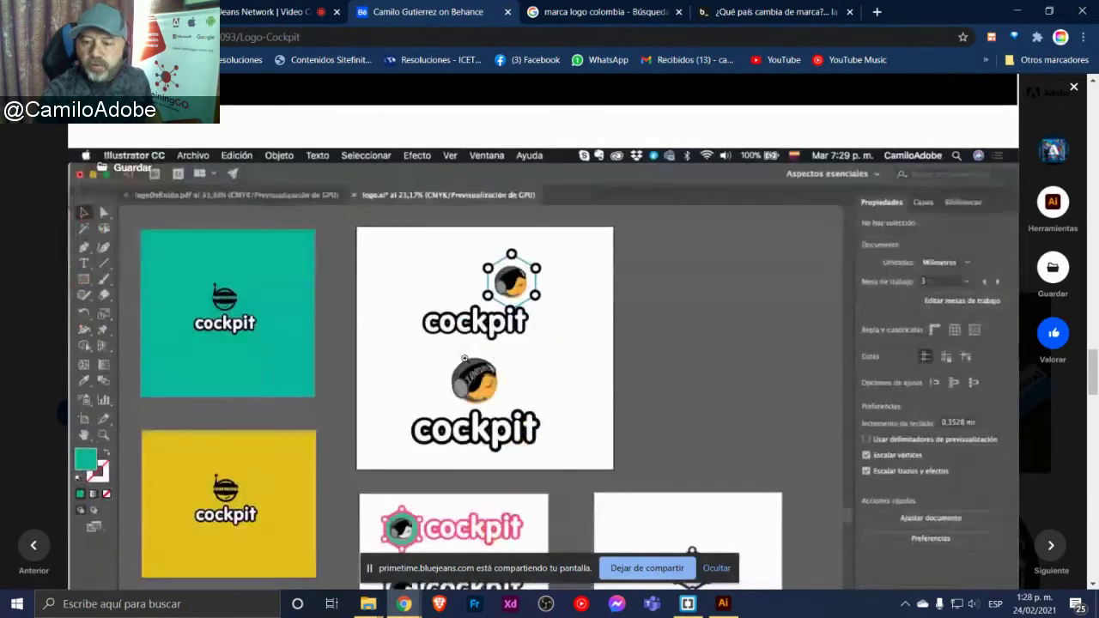
{"action": "scroll", "coordinate": [465, 358], "scroll_direction": "down", "scroll_amount": 3}
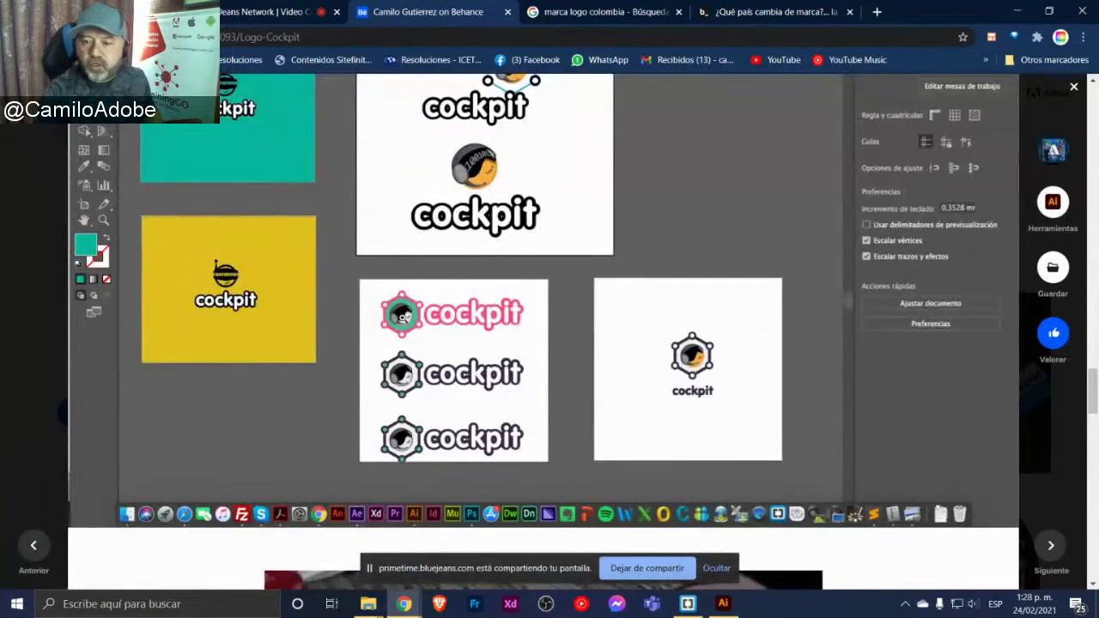
{"action": "scroll", "coordinate": [404, 317], "scroll_direction": "down", "scroll_amount": 3}
{"action": "scroll", "coordinate": [429, 335], "scroll_direction": "down", "scroll_amount": 5}
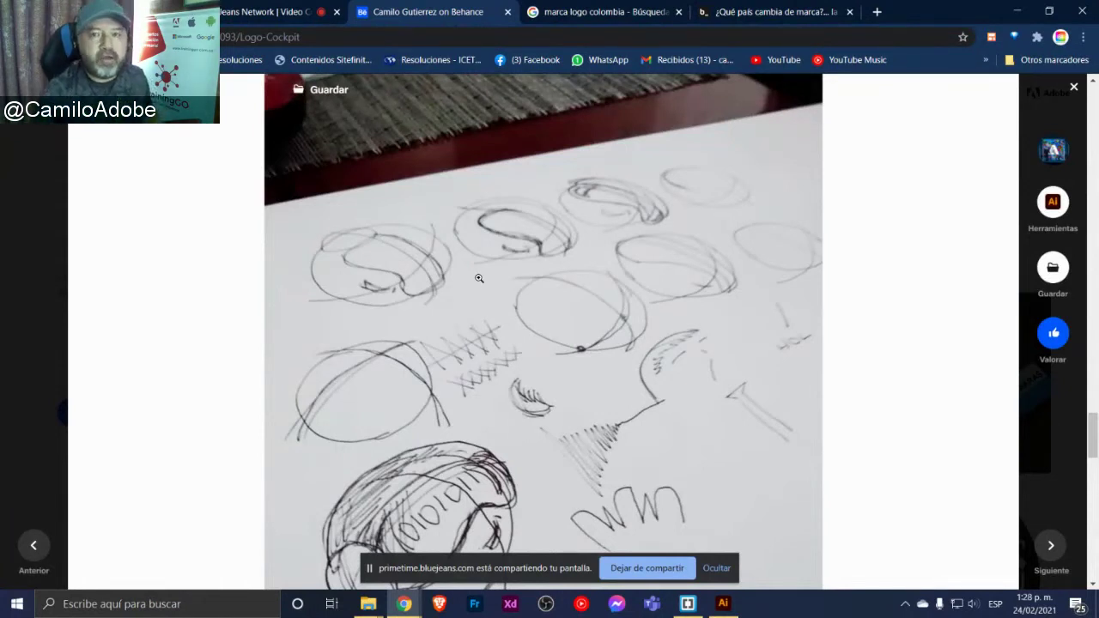
{"action": "scroll", "coordinate": [479, 278], "scroll_direction": "up", "scroll_amount": 2}
{"action": "scroll", "coordinate": [463, 367], "scroll_direction": "down", "scroll_amount": 4}
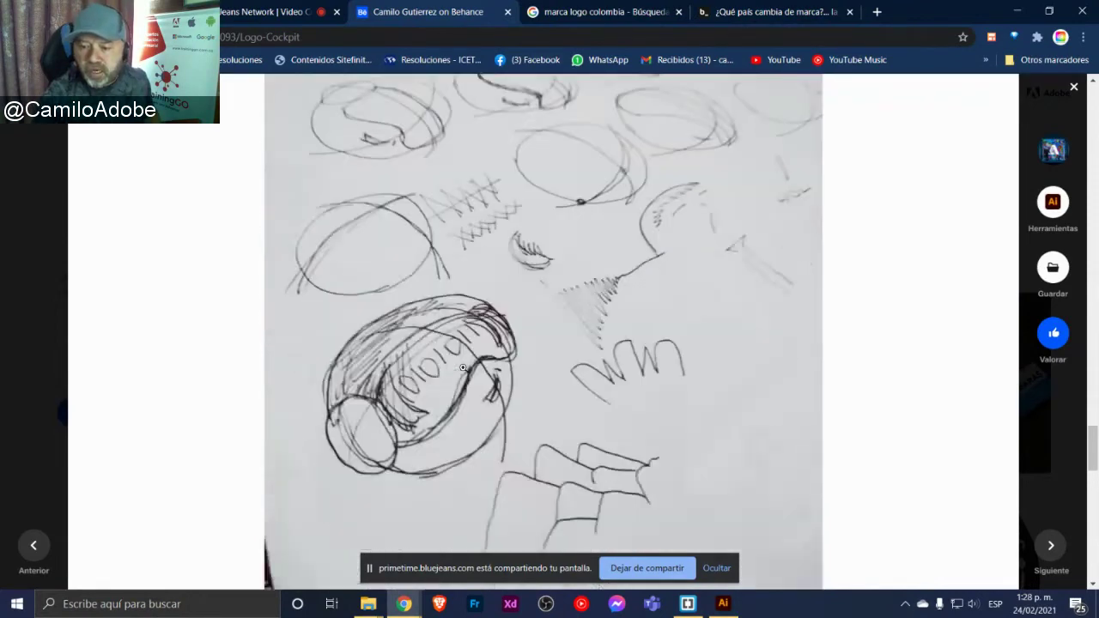
{"action": "scroll", "coordinate": [463, 367], "scroll_direction": "down", "scroll_amount": 3}
{"action": "scroll", "coordinate": [463, 368], "scroll_direction": "up", "scroll_amount": 6}
{"action": "scroll", "coordinate": [463, 368], "scroll_direction": "up", "scroll_amount": 3}
{"action": "scroll", "coordinate": [463, 368], "scroll_direction": "up", "scroll_amount": 4}
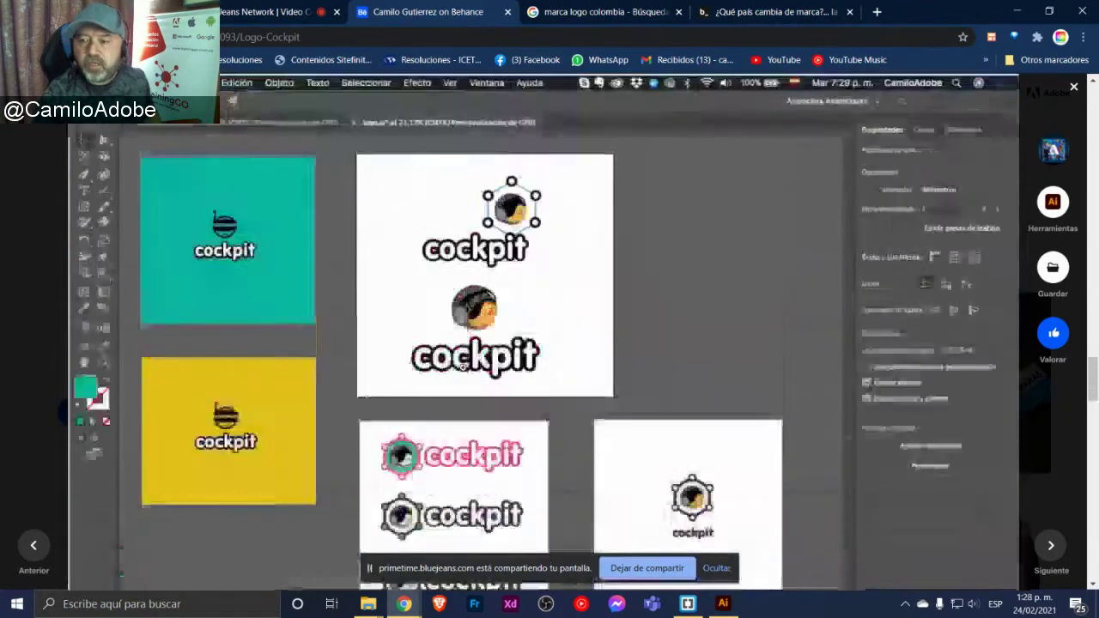
{"action": "scroll", "coordinate": [463, 368], "scroll_direction": "up", "scroll_amount": 2}
{"action": "scroll", "coordinate": [463, 368], "scroll_direction": "up", "scroll_amount": 4}
{"action": "scroll", "coordinate": [463, 367], "scroll_direction": "up", "scroll_amount": 2}
{"action": "scroll", "coordinate": [463, 368], "scroll_direction": "up", "scroll_amount": 3}
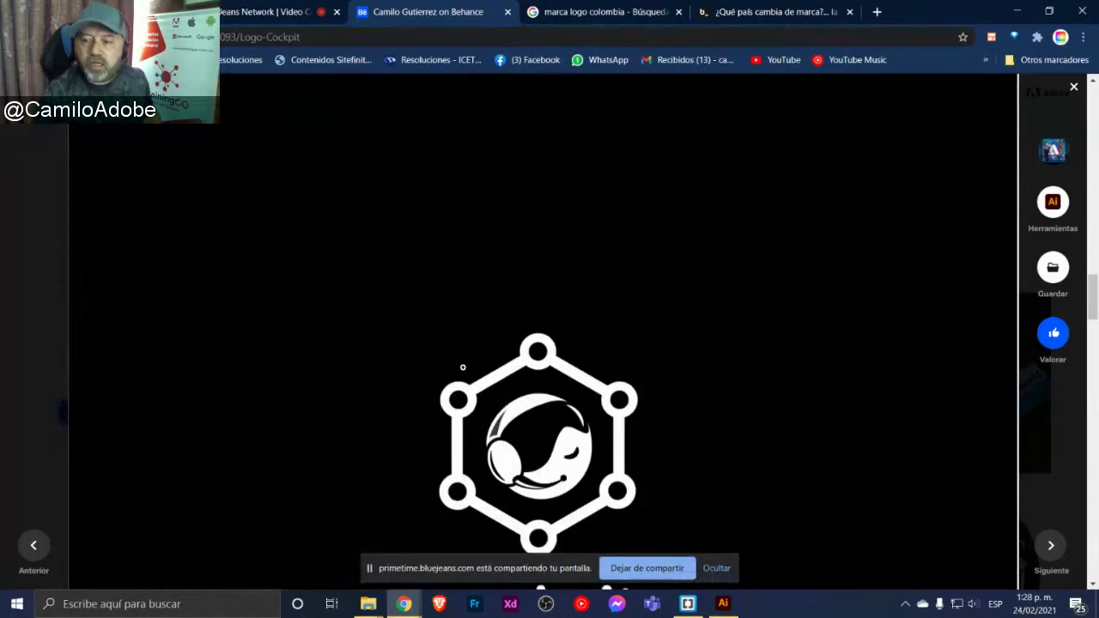
{"action": "scroll", "coordinate": [463, 368], "scroll_direction": "up", "scroll_amount": 4}
{"action": "scroll", "coordinate": [463, 368], "scroll_direction": "up", "scroll_amount": 3}
{"action": "scroll", "coordinate": [463, 367], "scroll_direction": "up", "scroll_amount": 2}
{"action": "scroll", "coordinate": [463, 368], "scroll_direction": "up", "scroll_amount": 3}
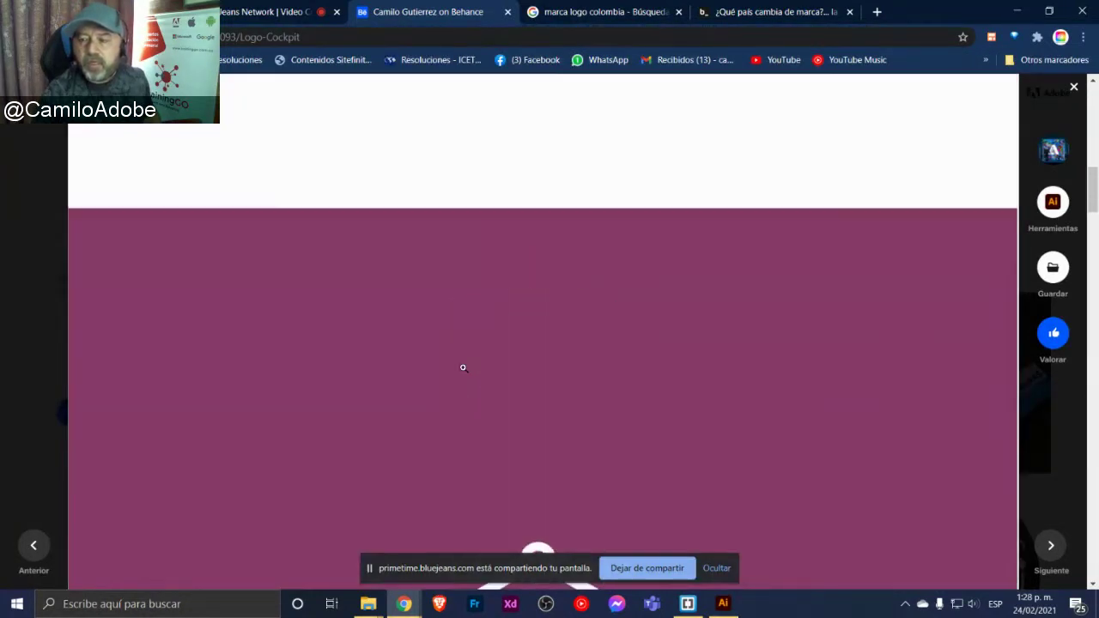
{"action": "scroll", "coordinate": [463, 367], "scroll_direction": "up", "scroll_amount": 3}
{"action": "scroll", "coordinate": [463, 367], "scroll_direction": "up", "scroll_amount": 2}
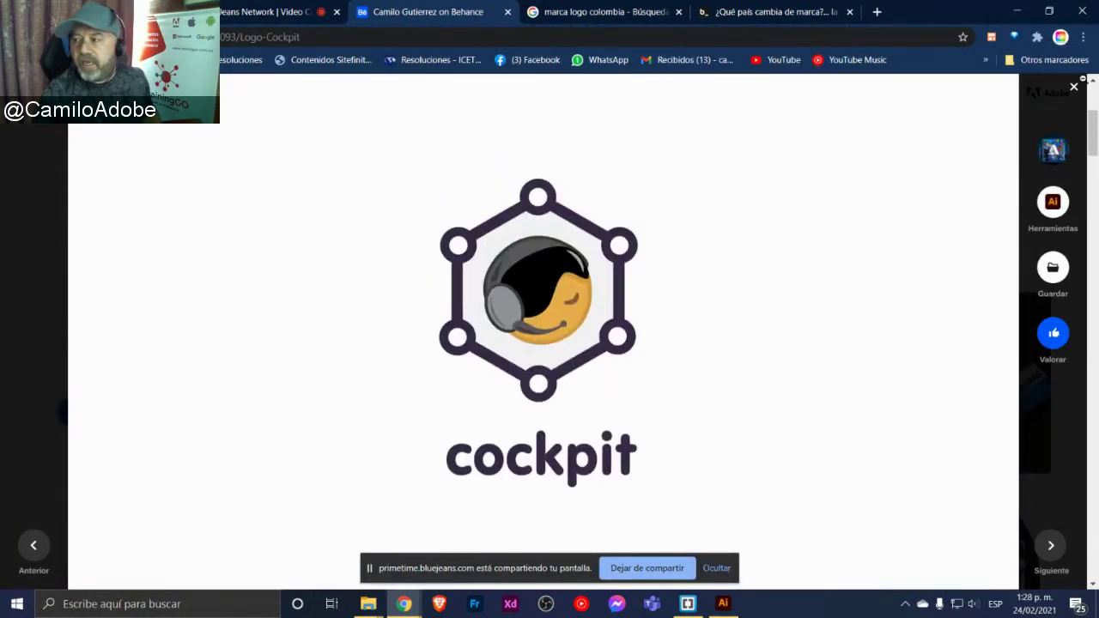
Close the Cockpit project and scroll the portfolio grid to find Colombia Empaques
{"action": "left_click", "coordinate": [1075, 86]}
{"action": "scroll", "coordinate": [724, 316], "scroll_direction": "down", "scroll_amount": 2}
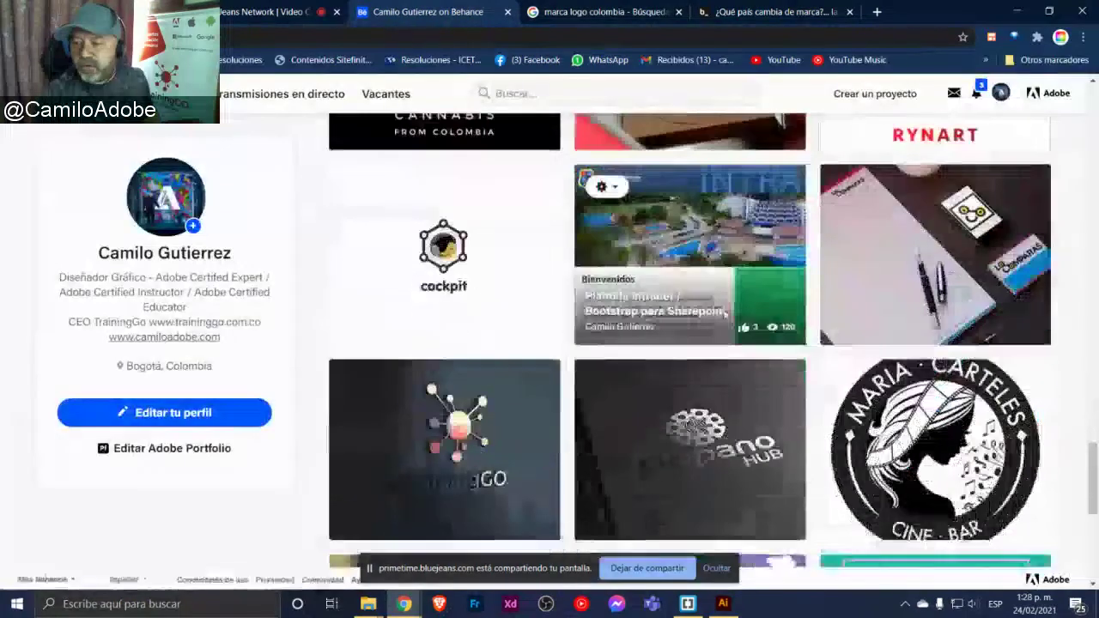
{"action": "scroll", "coordinate": [725, 316], "scroll_direction": "down", "scroll_amount": 2}
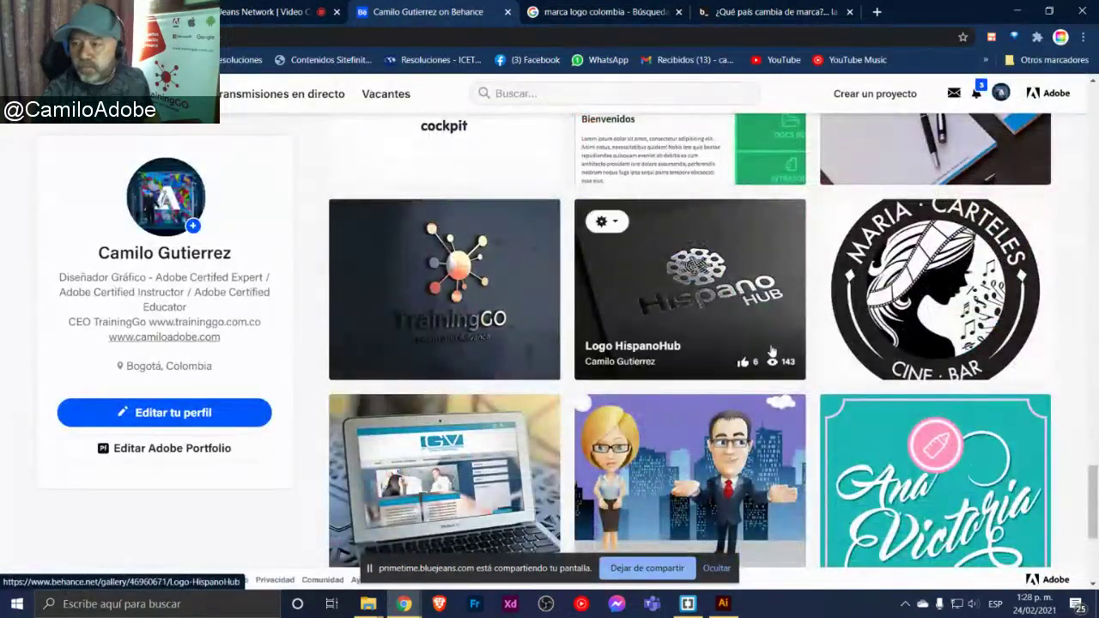
{"action": "scroll", "coordinate": [772, 351], "scroll_direction": "up", "scroll_amount": 4}
{"action": "scroll", "coordinate": [771, 351], "scroll_direction": "up", "scroll_amount": 3}
{"action": "scroll", "coordinate": [772, 351], "scroll_direction": "up", "scroll_amount": 2}
{"action": "scroll", "coordinate": [771, 351], "scroll_direction": "up", "scroll_amount": 2}
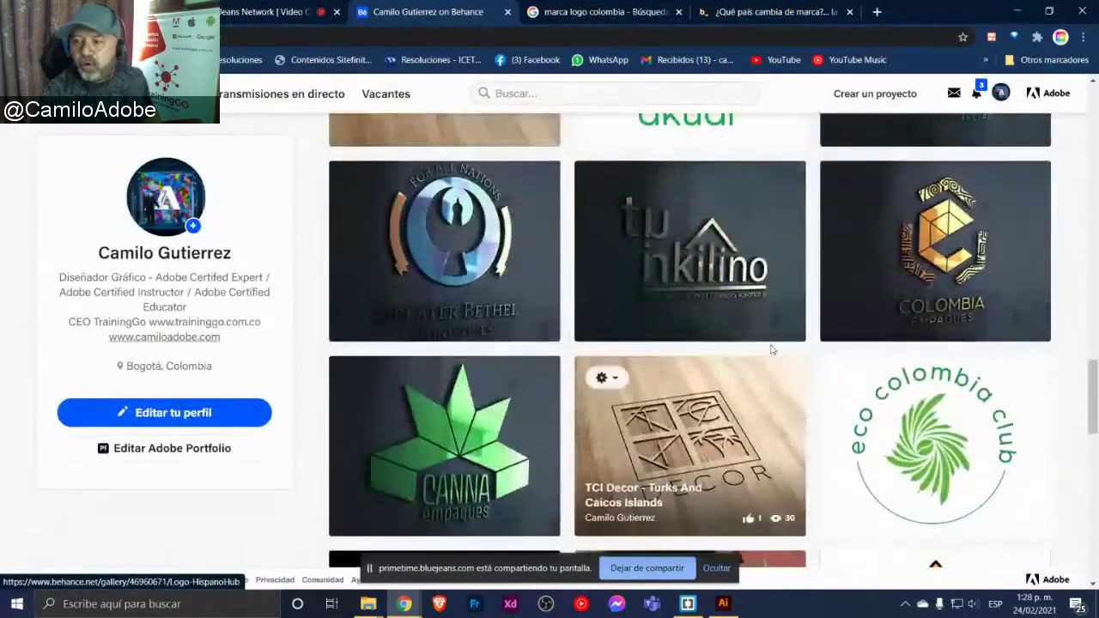
Open the Colombia Empaques project and scroll through its gold geometric logo mockups
{"action": "mouse_move", "coordinate": [935, 251]}
{"action": "left_click", "coordinate": [909, 352]}
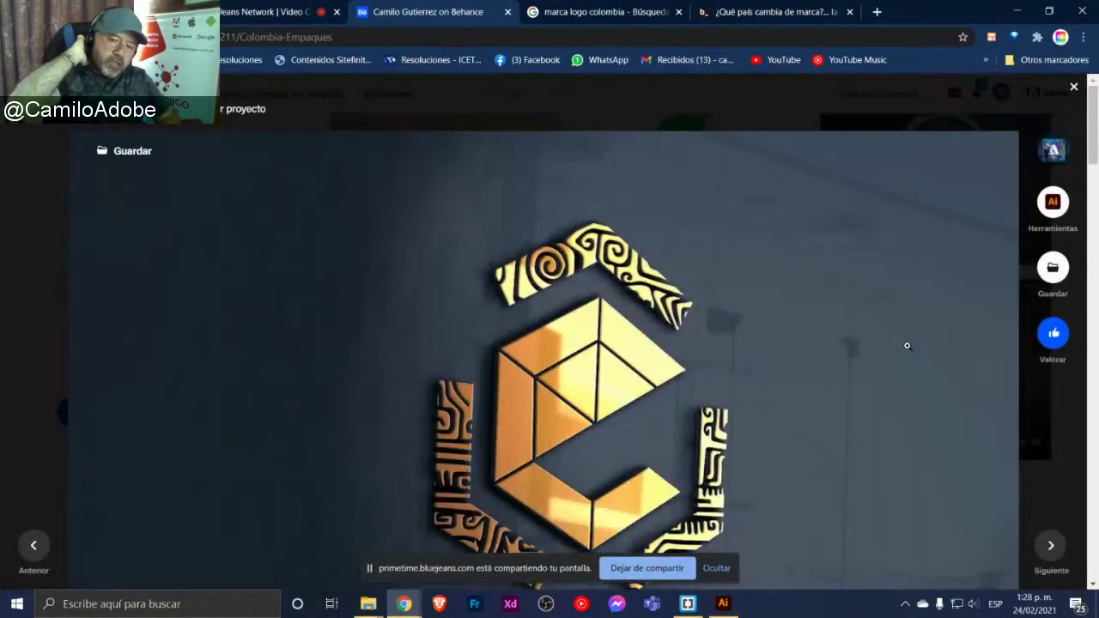
{"action": "scroll", "coordinate": [818, 376], "scroll_direction": "down", "scroll_amount": 2}
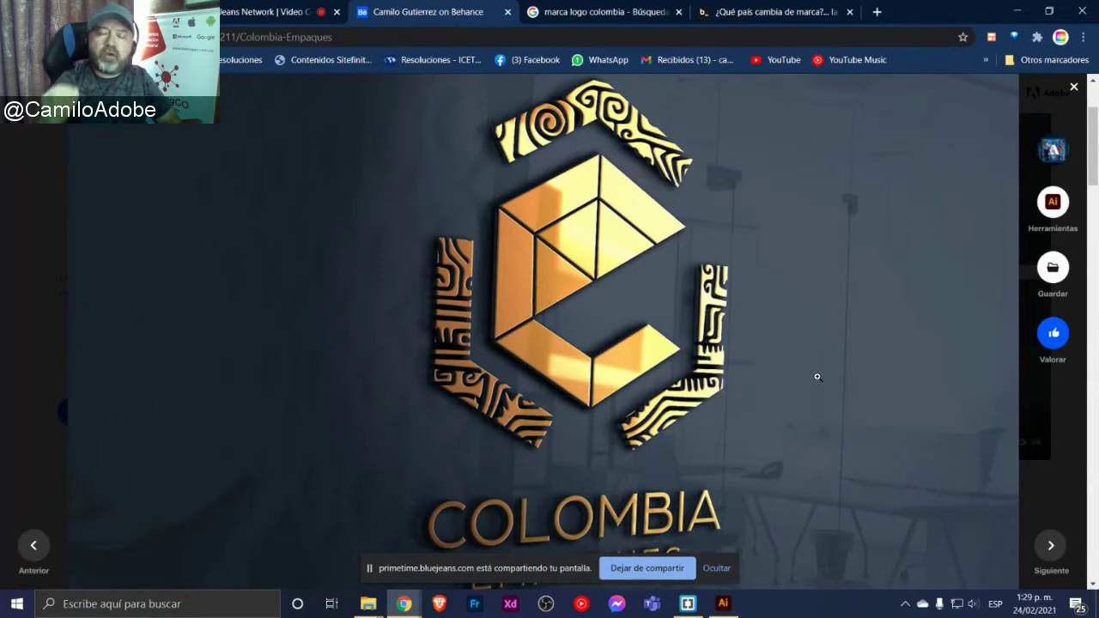
{"action": "scroll", "coordinate": [791, 356], "scroll_direction": "down", "scroll_amount": 1}
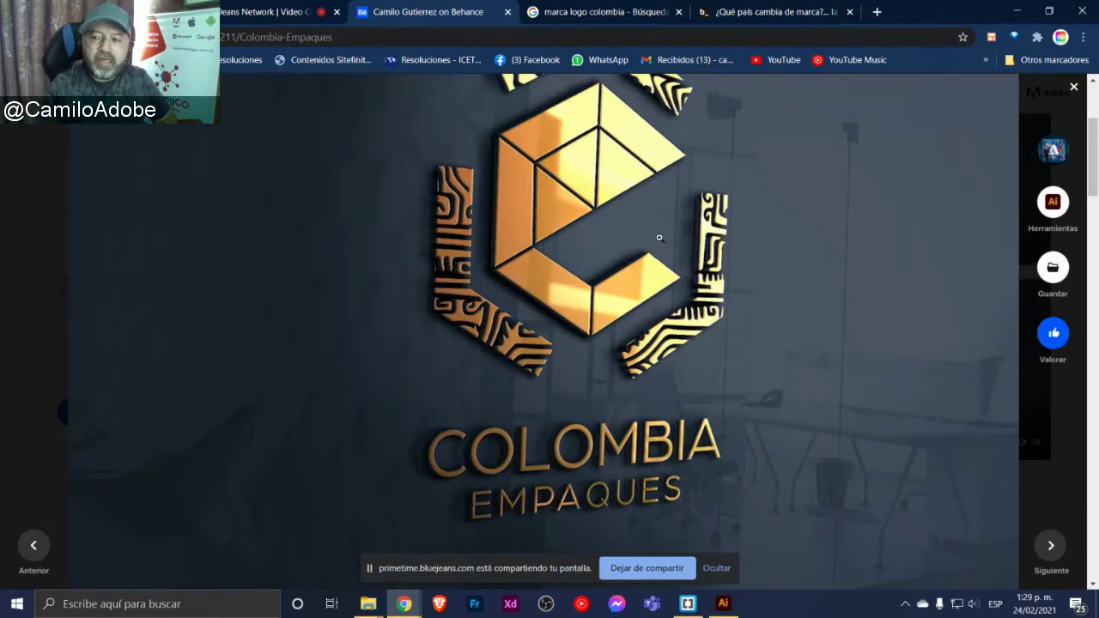
{"action": "scroll", "coordinate": [654, 232], "scroll_direction": "up", "scroll_amount": 1}
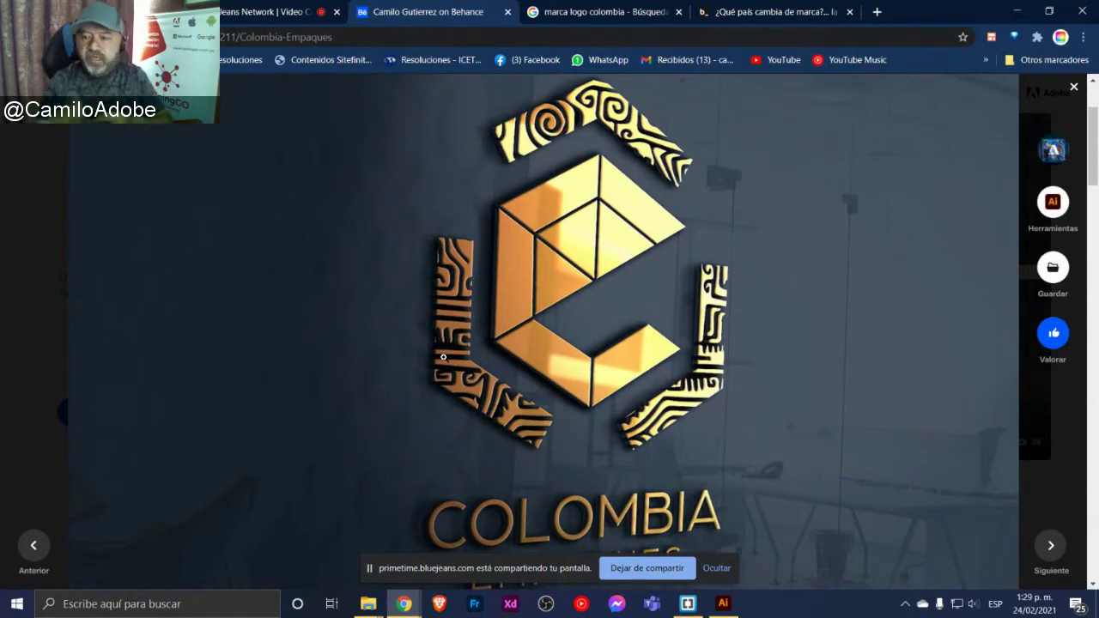
{"action": "scroll", "coordinate": [473, 370], "scroll_direction": "down", "scroll_amount": 3}
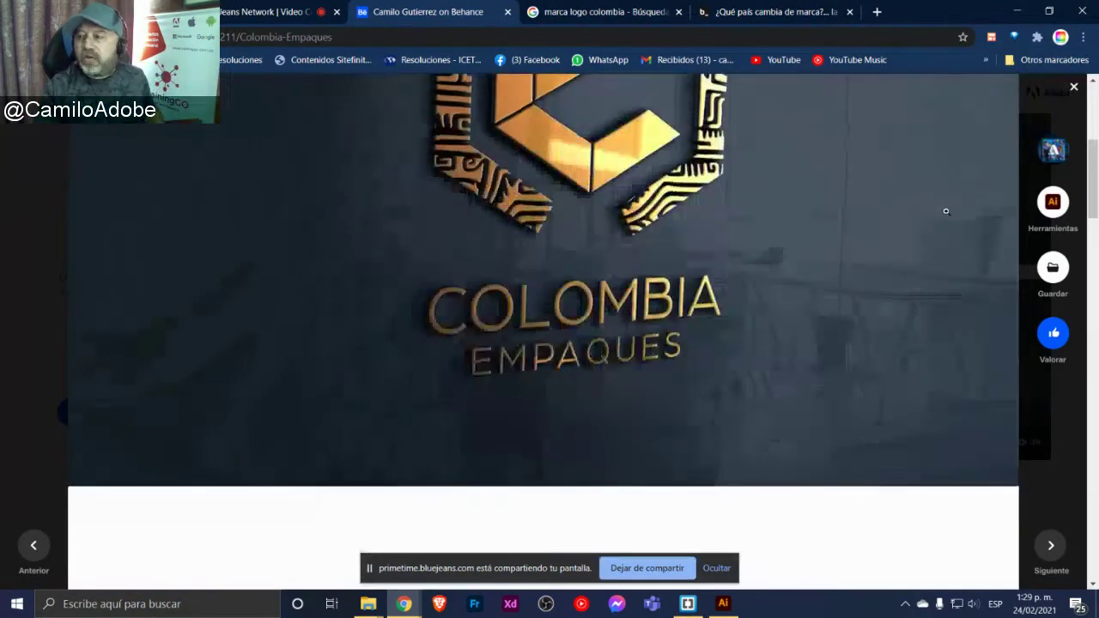
Close the Colombia Empaques project and scroll down the portfolio grid
{"action": "left_click", "coordinate": [1074, 87]}
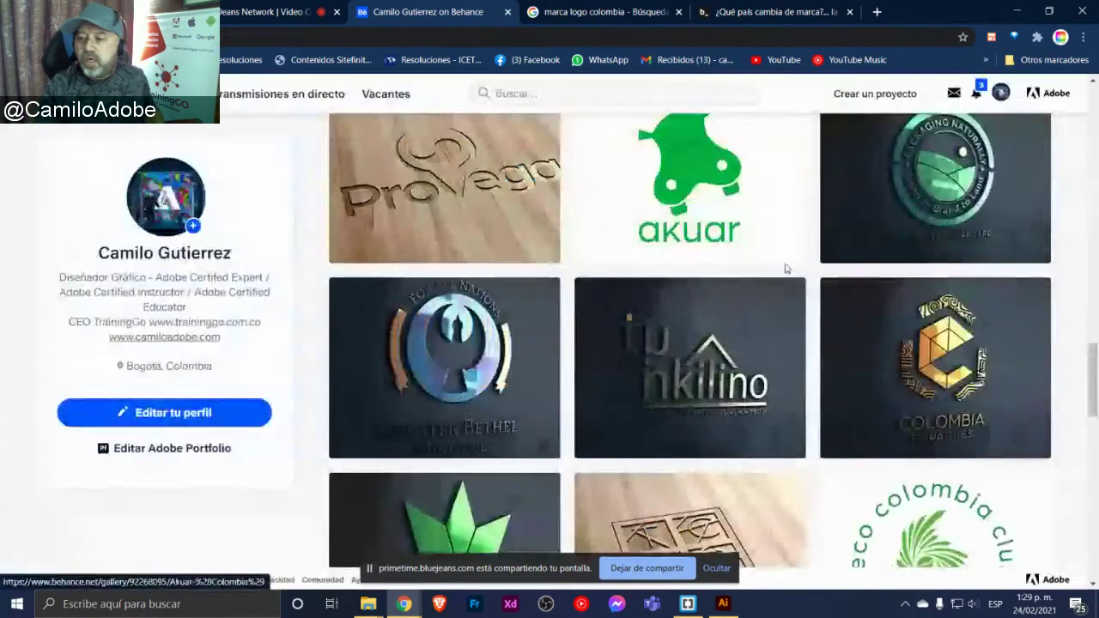
{"action": "scroll", "coordinate": [786, 270], "scroll_direction": "down", "scroll_amount": 1}
{"action": "scroll", "coordinate": [785, 270], "scroll_direction": "down", "scroll_amount": 2}
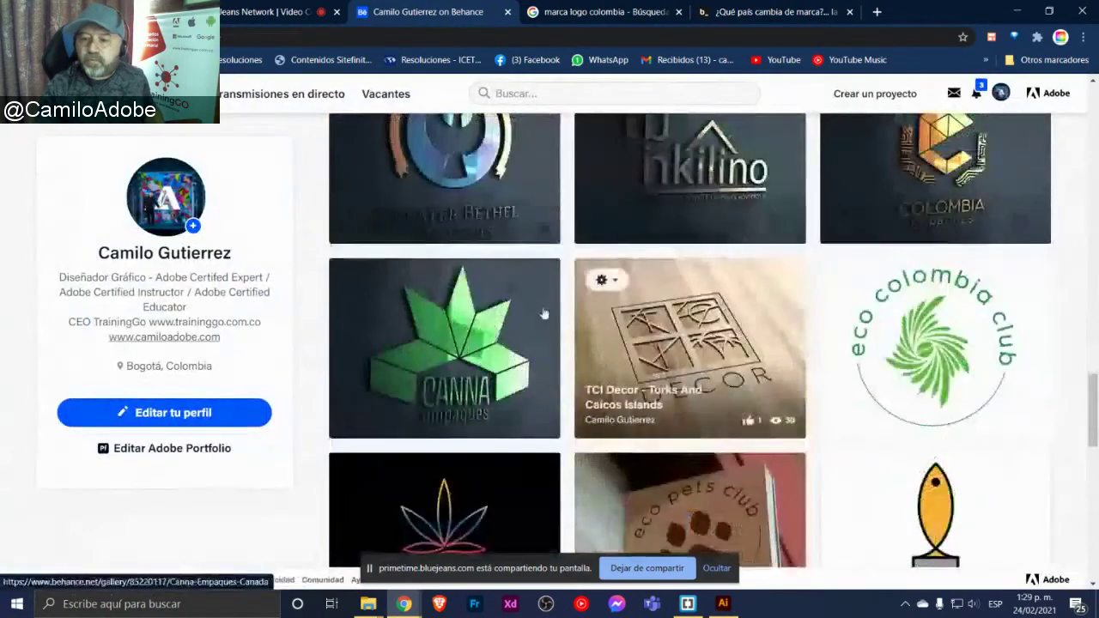
Open the Canna Empaques (Canada) project, scroll through its images, and close it
{"action": "left_click", "coordinate": [541, 335]}
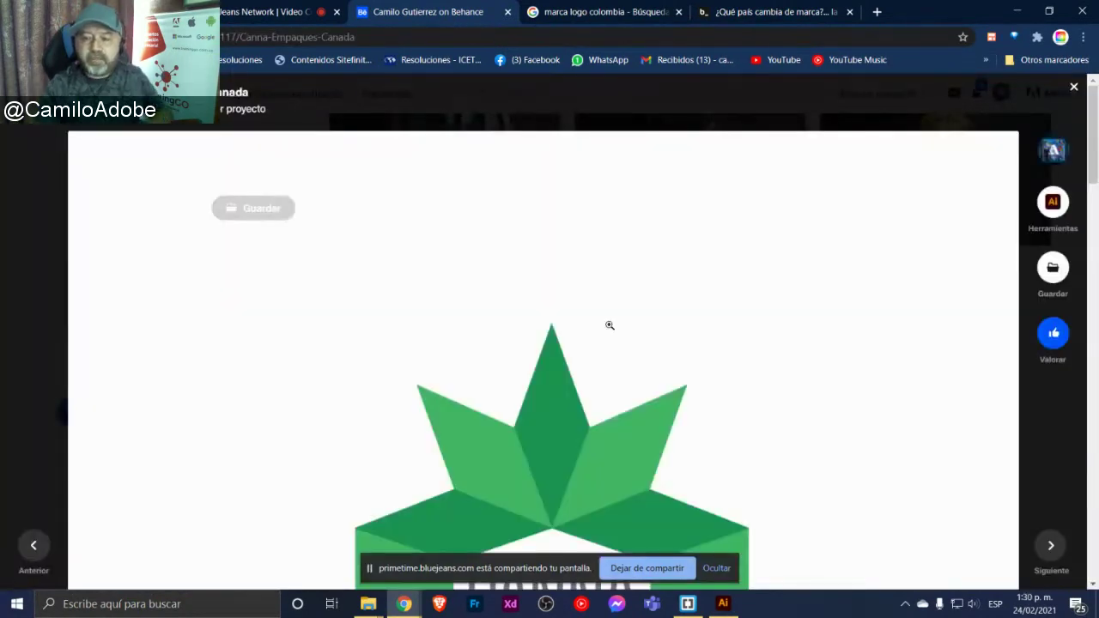
{"action": "scroll", "coordinate": [529, 227], "scroll_direction": "down", "scroll_amount": 2}
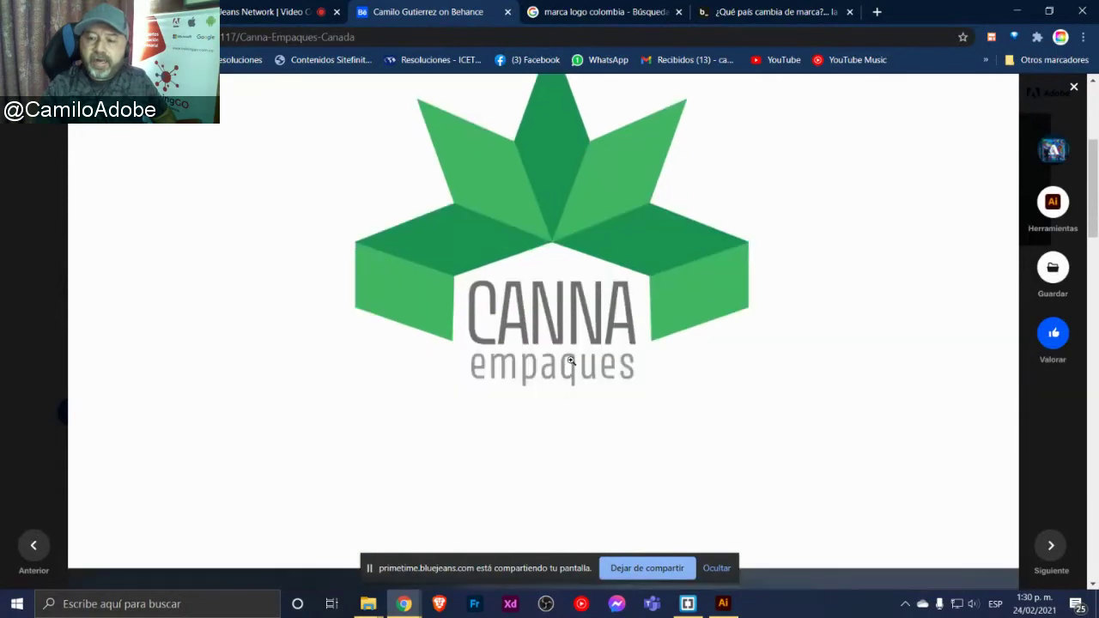
{"action": "scroll", "coordinate": [570, 361], "scroll_direction": "down", "scroll_amount": 2}
{"action": "scroll", "coordinate": [570, 360], "scroll_direction": "down", "scroll_amount": 2}
{"action": "scroll", "coordinate": [570, 361], "scroll_direction": "down", "scroll_amount": 1}
{"action": "scroll", "coordinate": [570, 360], "scroll_direction": "down", "scroll_amount": 2}
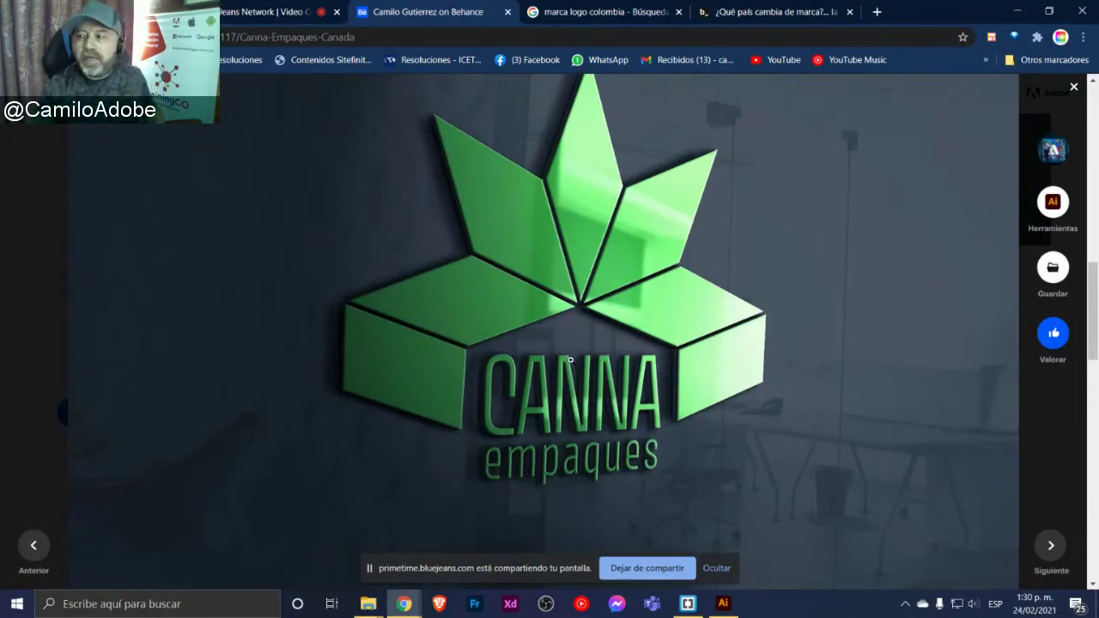
{"action": "left_click", "coordinate": [1075, 89]}
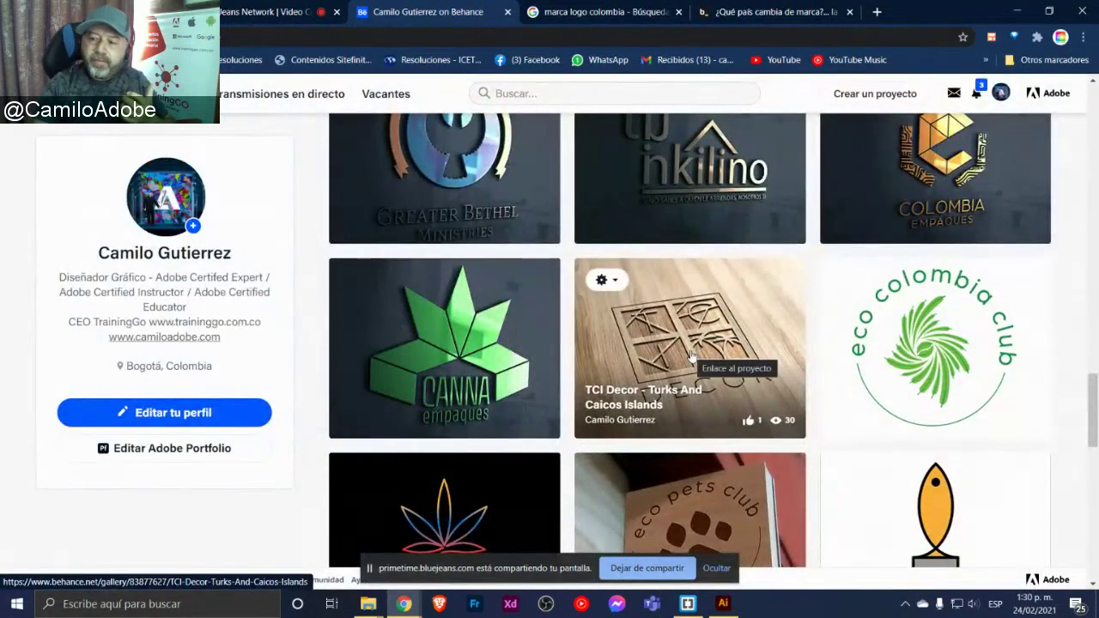
Briefly open TCI Decor, then open the Cannabis From Colombia (For Canada Client) project
{"action": "left_click", "coordinate": [689, 350]}
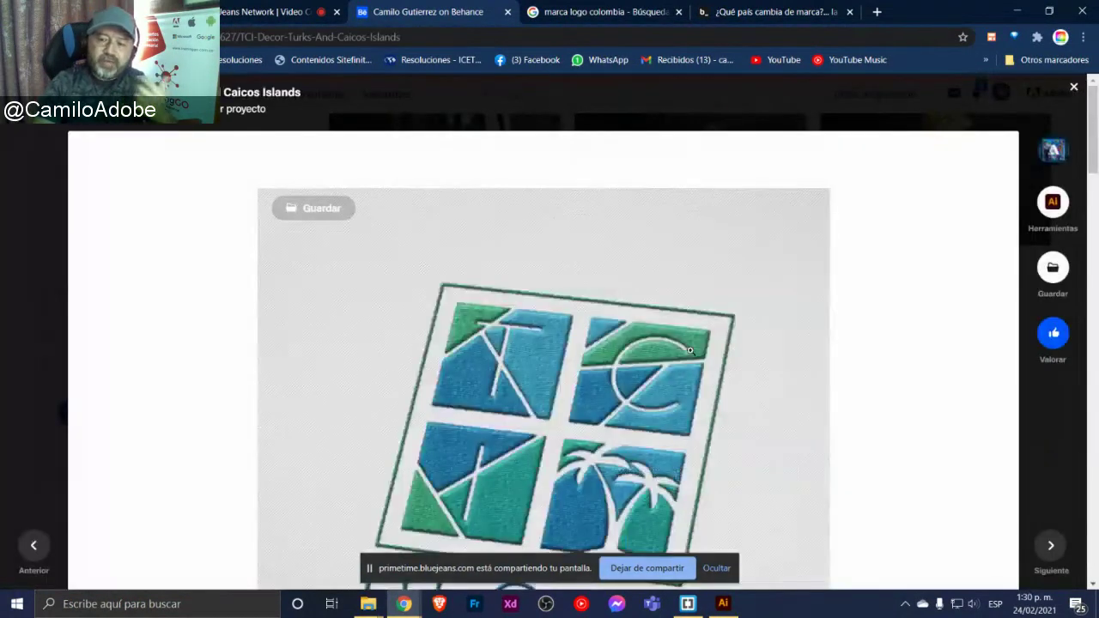
{"action": "left_click", "coordinate": [1073, 90]}
{"action": "scroll", "coordinate": [481, 324], "scroll_direction": "down", "scroll_amount": 1}
{"action": "scroll", "coordinate": [481, 325], "scroll_direction": "down", "scroll_amount": 2}
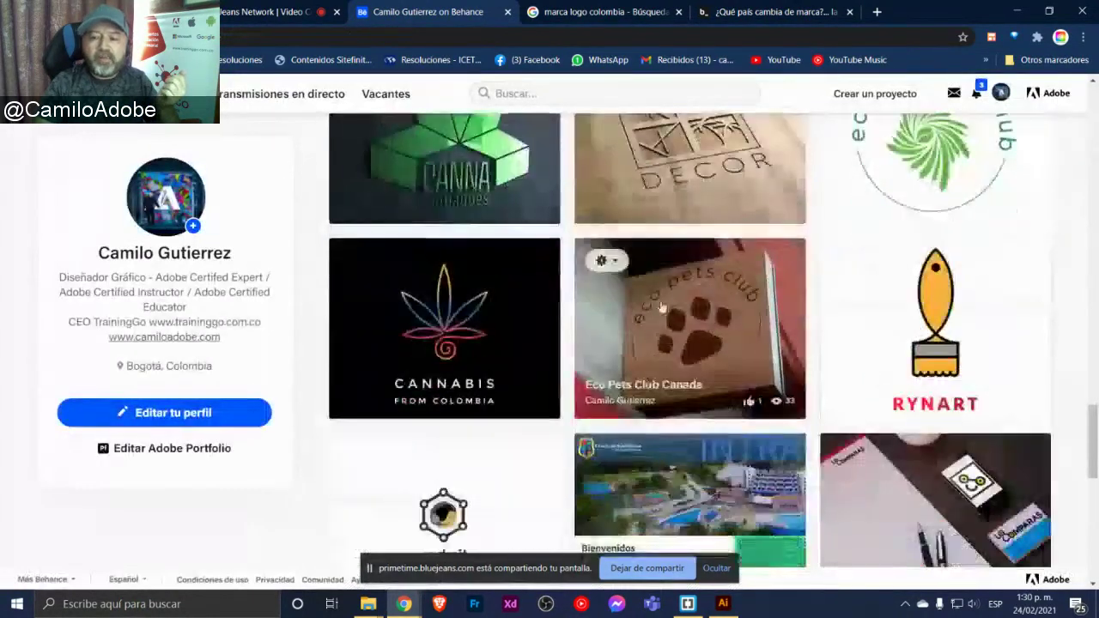
{"action": "left_click", "coordinate": [481, 325]}
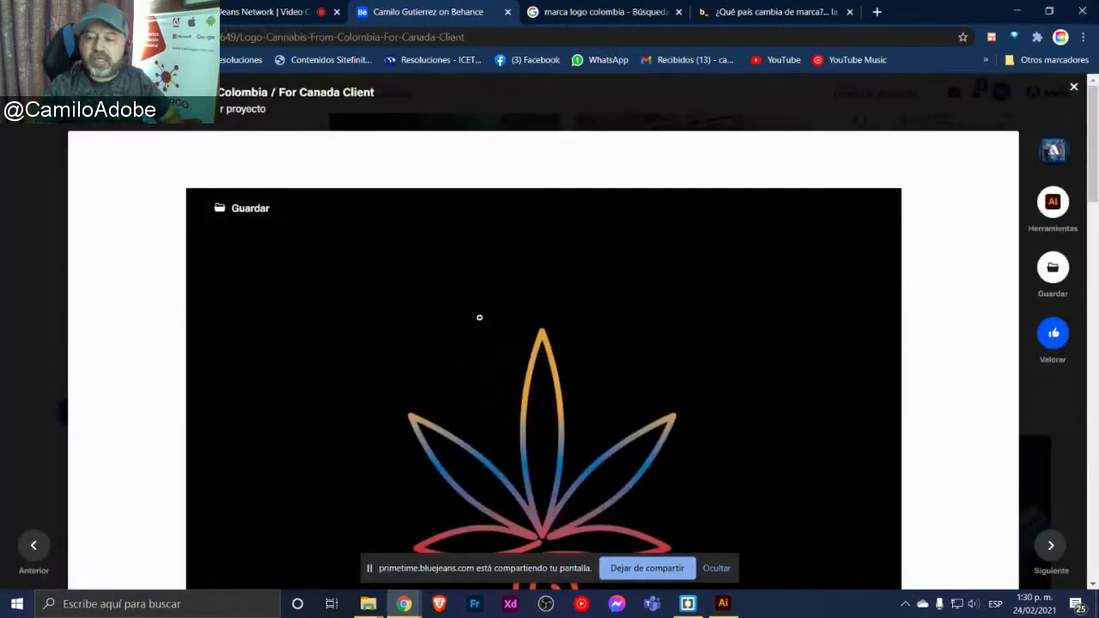
{"action": "scroll", "coordinate": [480, 318], "scroll_direction": "down", "scroll_amount": 3}
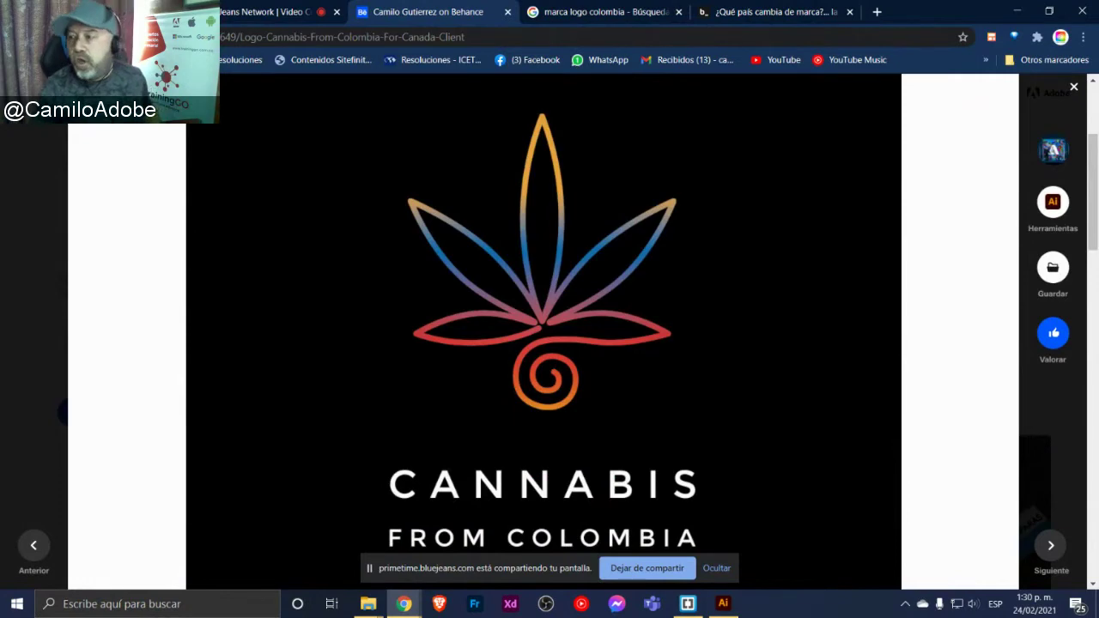
{"action": "left_click", "coordinate": [1074, 90]}
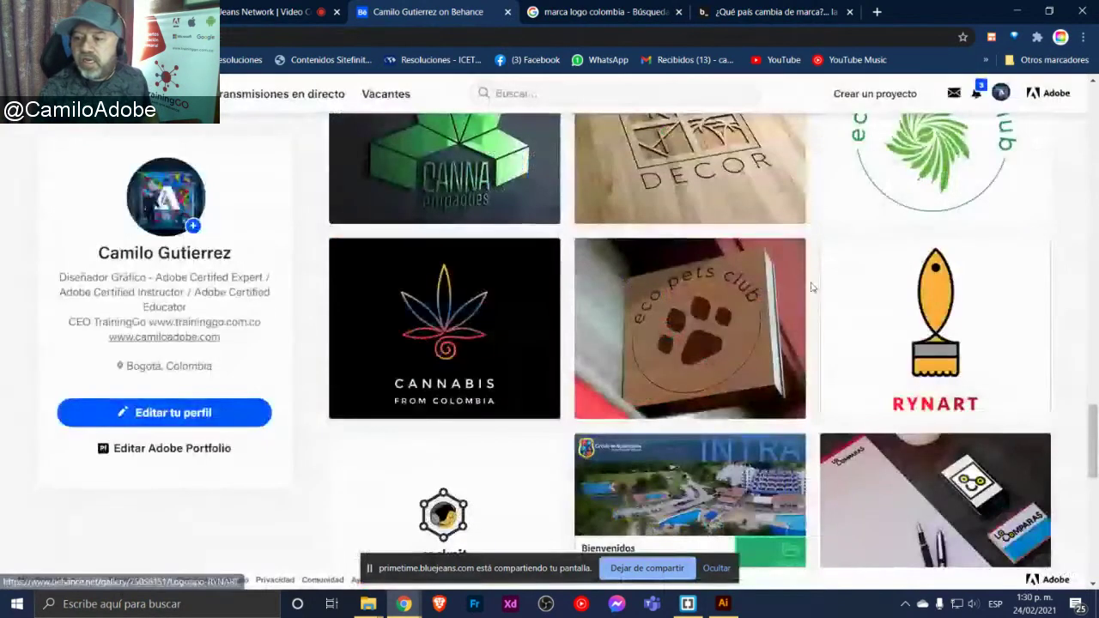
{"action": "scroll", "coordinate": [721, 324], "scroll_direction": "down", "scroll_amount": 1}
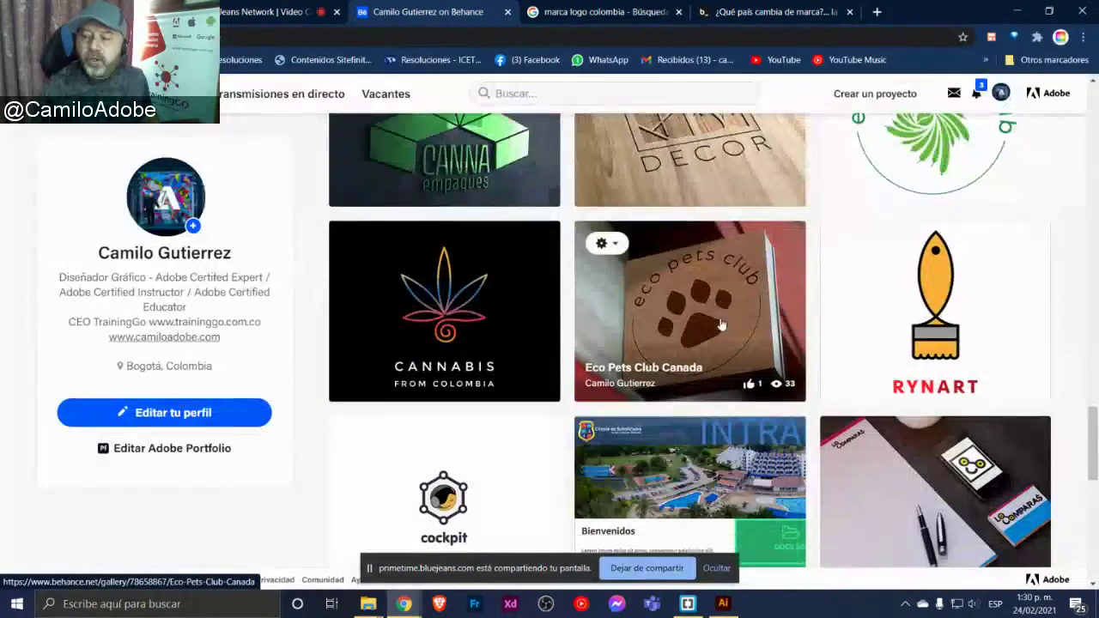
{"action": "scroll", "coordinate": [721, 324], "scroll_direction": "down", "scroll_amount": 1}
{"action": "scroll", "coordinate": [721, 324], "scroll_direction": "down", "scroll_amount": 1}
{"action": "scroll", "coordinate": [722, 323], "scroll_direction": "down", "scroll_amount": 1}
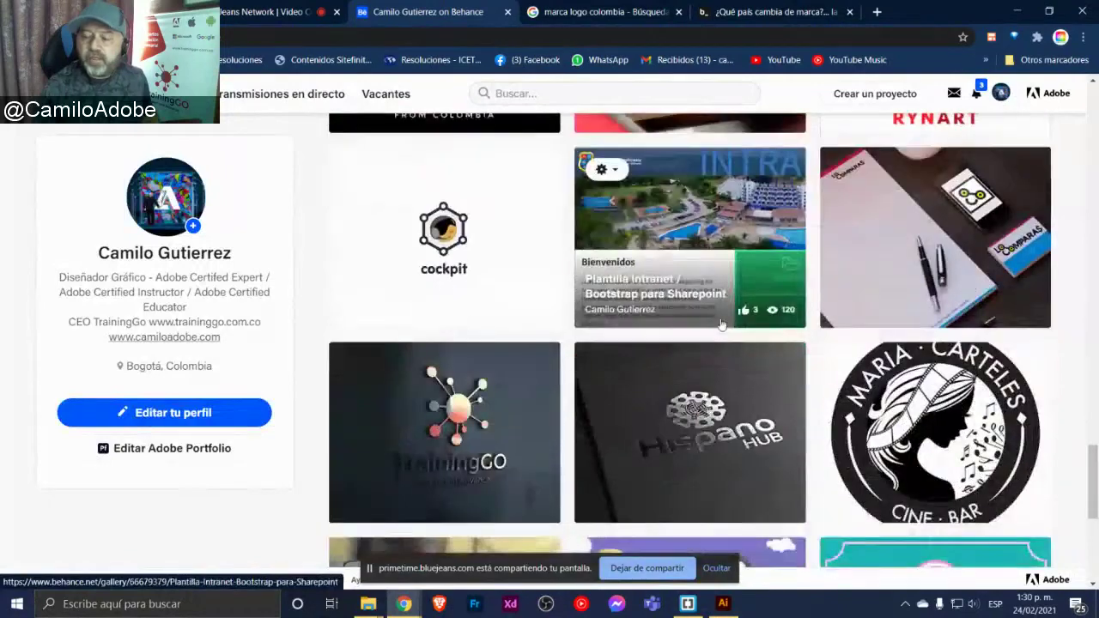
{"action": "scroll", "coordinate": [721, 324], "scroll_direction": "up", "scroll_amount": 2}
{"action": "scroll", "coordinate": [721, 324], "scroll_direction": "up", "scroll_amount": 2}
{"action": "scroll", "coordinate": [722, 324], "scroll_direction": "up", "scroll_amount": 1}
{"action": "scroll", "coordinate": [722, 323], "scroll_direction": "up", "scroll_amount": 2}
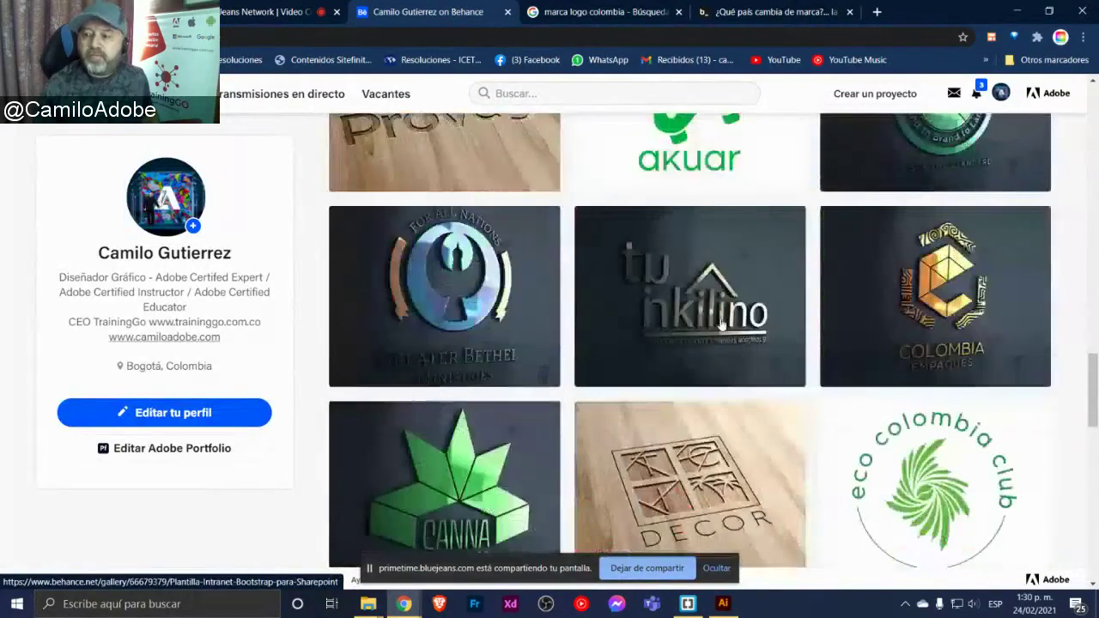
{"action": "scroll", "coordinate": [722, 324], "scroll_direction": "up", "scroll_amount": 2}
{"action": "scroll", "coordinate": [721, 324], "scroll_direction": "up", "scroll_amount": 2}
{"action": "scroll", "coordinate": [721, 323], "scroll_direction": "up", "scroll_amount": 1}
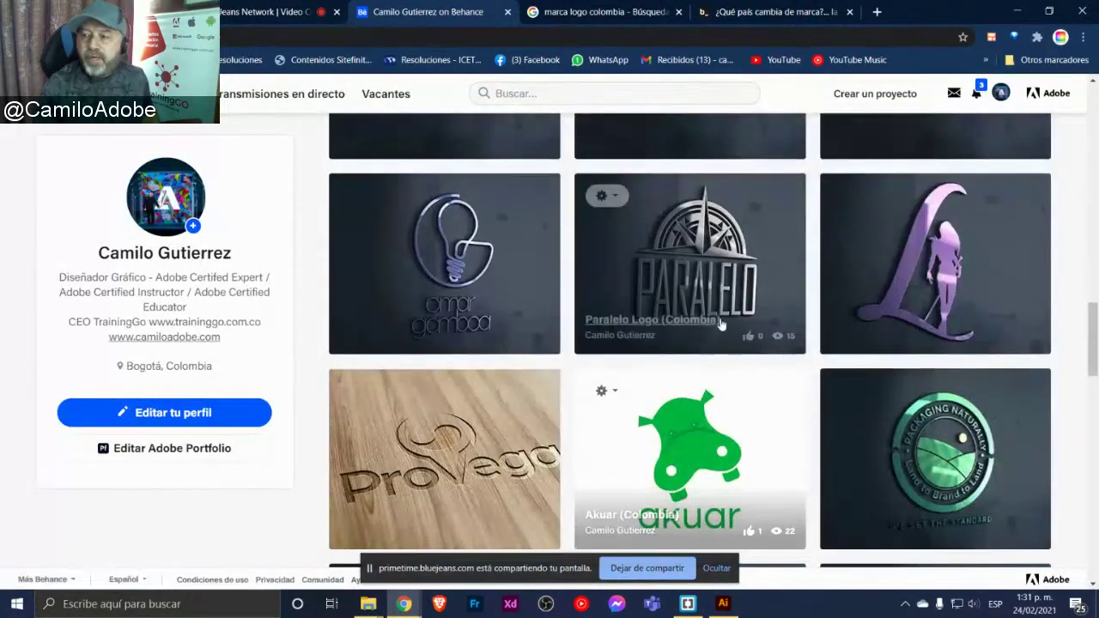
{"action": "scroll", "coordinate": [722, 324], "scroll_direction": "up", "scroll_amount": 2}
{"action": "scroll", "coordinate": [722, 324], "scroll_direction": "down", "scroll_amount": 5}
{"action": "scroll", "coordinate": [722, 323], "scroll_direction": "down", "scroll_amount": 4}
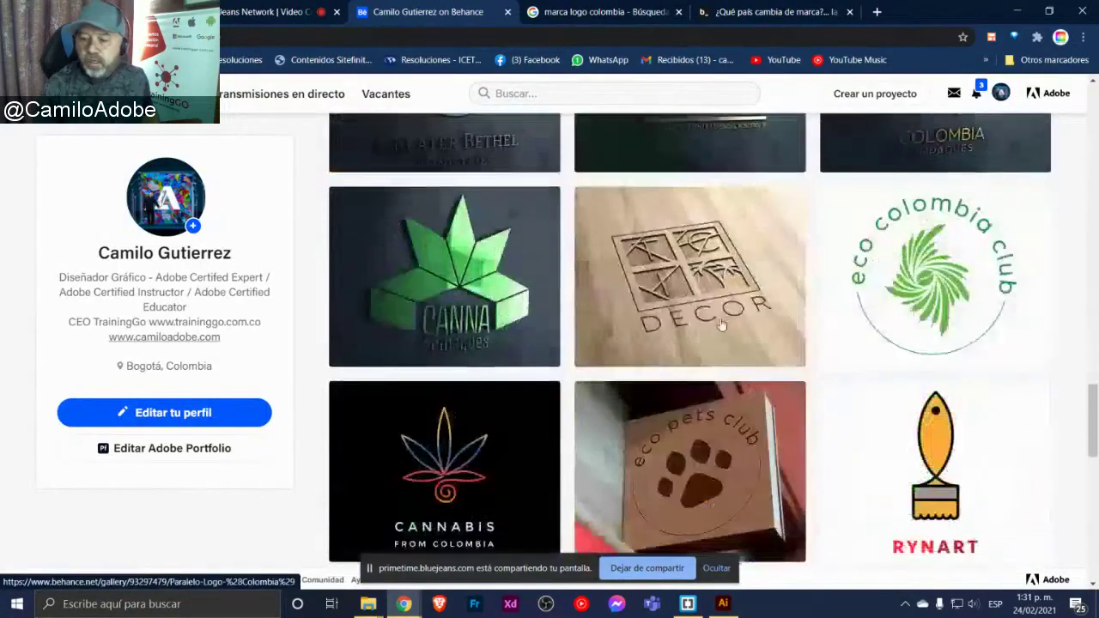
{"action": "scroll", "coordinate": [722, 324], "scroll_direction": "down", "scroll_amount": 4}
{"action": "scroll", "coordinate": [722, 324], "scroll_direction": "down", "scroll_amount": 2}
{"action": "scroll", "coordinate": [722, 324], "scroll_direction": "down", "scroll_amount": 2}
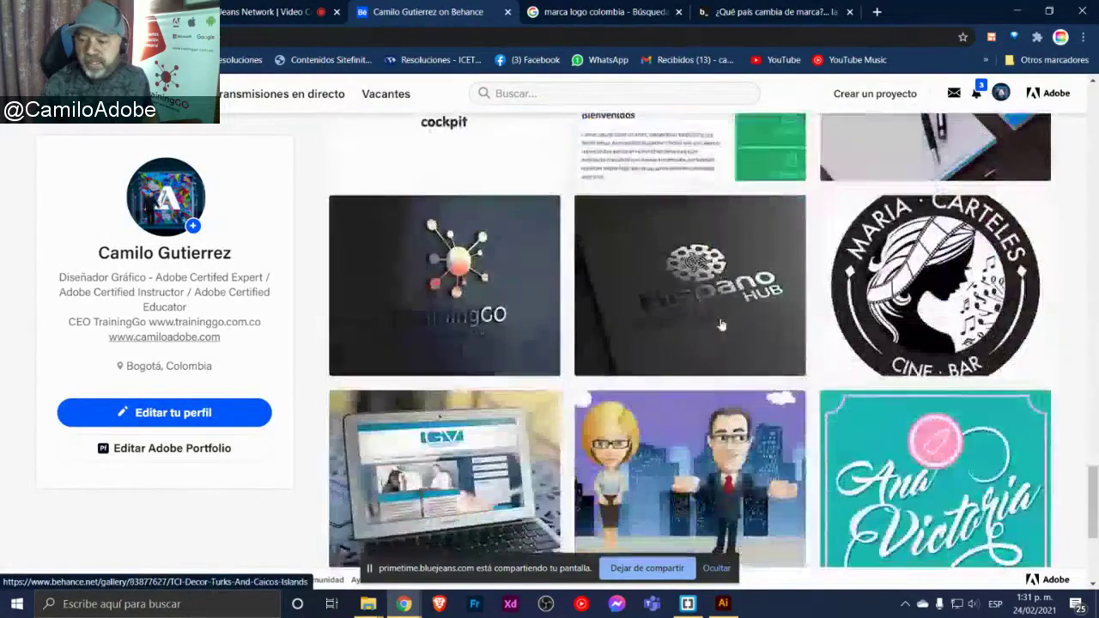
{"action": "scroll", "coordinate": [721, 324], "scroll_direction": "down", "scroll_amount": 2}
{"action": "scroll", "coordinate": [722, 324], "scroll_direction": "up", "scroll_amount": 4}
{"action": "scroll", "coordinate": [721, 324], "scroll_direction": "up", "scroll_amount": 3}
{"action": "scroll", "coordinate": [722, 324], "scroll_direction": "up", "scroll_amount": 2}
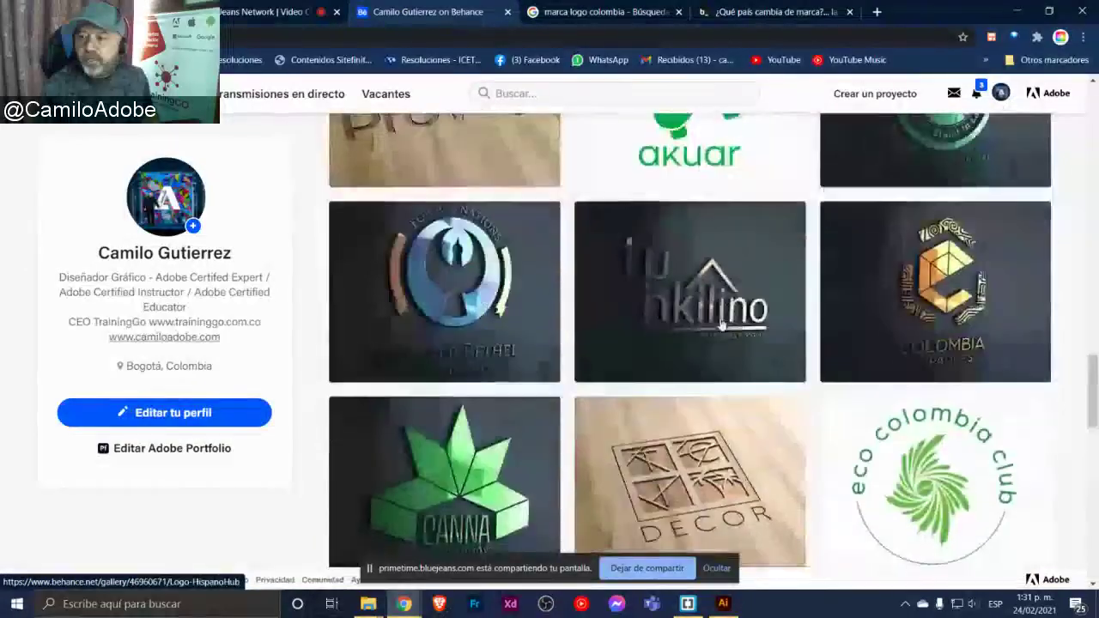
{"action": "scroll", "coordinate": [721, 324], "scroll_direction": "up", "scroll_amount": 2}
{"action": "scroll", "coordinate": [721, 323], "scroll_direction": "up", "scroll_amount": 2}
{"action": "scroll", "coordinate": [722, 324], "scroll_direction": "up", "scroll_amount": 4}
{"action": "scroll", "coordinate": [721, 324], "scroll_direction": "up", "scroll_amount": 1}
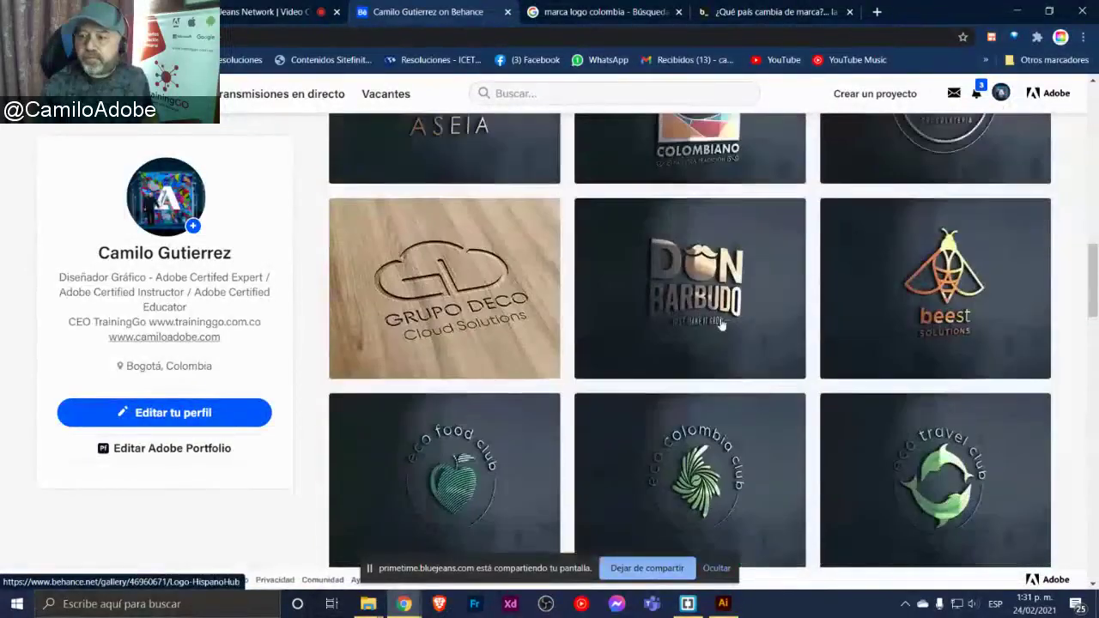
{"action": "scroll", "coordinate": [721, 324], "scroll_direction": "up", "scroll_amount": 1}
{"action": "scroll", "coordinate": [722, 324], "scroll_direction": "up", "scroll_amount": 2}
{"action": "scroll", "coordinate": [722, 323], "scroll_direction": "down", "scroll_amount": 2}
{"action": "scroll", "coordinate": [721, 323], "scroll_direction": "down", "scroll_amount": 3}
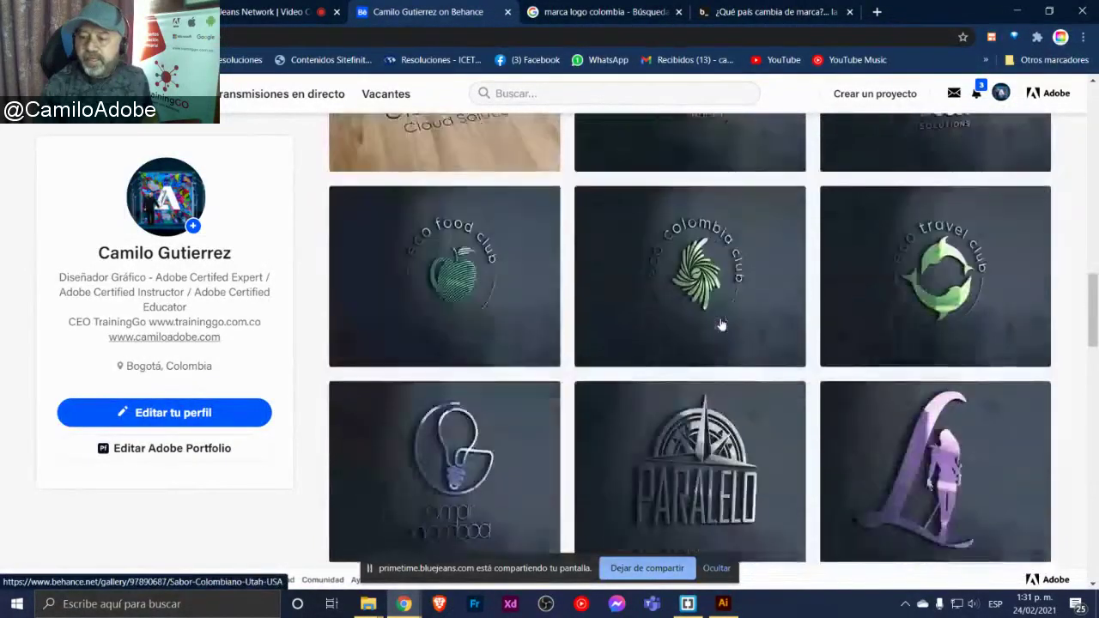
{"action": "scroll", "coordinate": [722, 324], "scroll_direction": "down", "scroll_amount": 1}
{"action": "scroll", "coordinate": [722, 323], "scroll_direction": "down", "scroll_amount": 2}
{"action": "scroll", "coordinate": [721, 324], "scroll_direction": "down", "scroll_amount": 2}
{"action": "scroll", "coordinate": [721, 323], "scroll_direction": "down", "scroll_amount": 1}
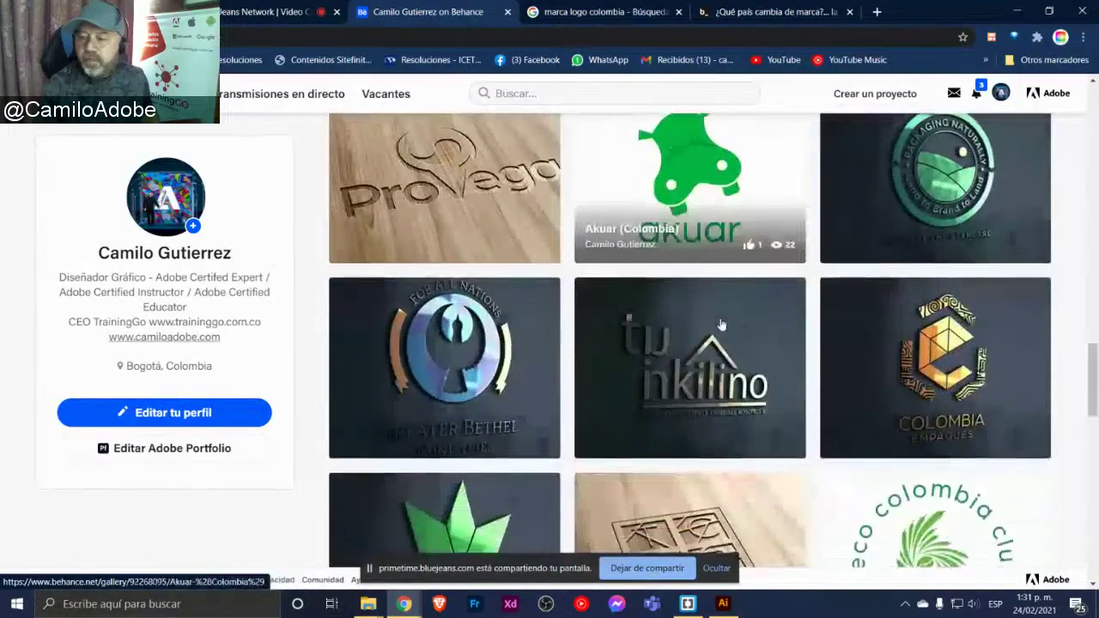
{"action": "scroll", "coordinate": [722, 324], "scroll_direction": "down", "scroll_amount": 2}
Open the TCI Decor (Turks and Caicos Islands) project and scroll through its blue-green and wood-engraved mockups
{"action": "left_click", "coordinate": [719, 378]}
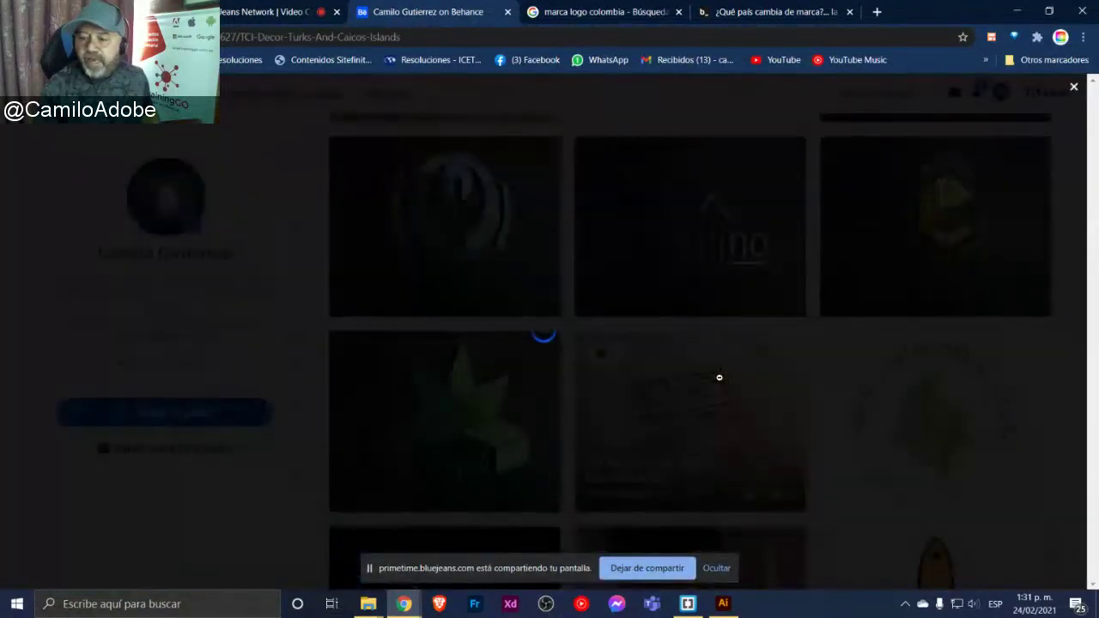
{"action": "scroll", "coordinate": [720, 378], "scroll_direction": "down", "scroll_amount": 1}
{"action": "scroll", "coordinate": [720, 378], "scroll_direction": "down", "scroll_amount": 2}
{"action": "scroll", "coordinate": [720, 378], "scroll_direction": "down", "scroll_amount": 2}
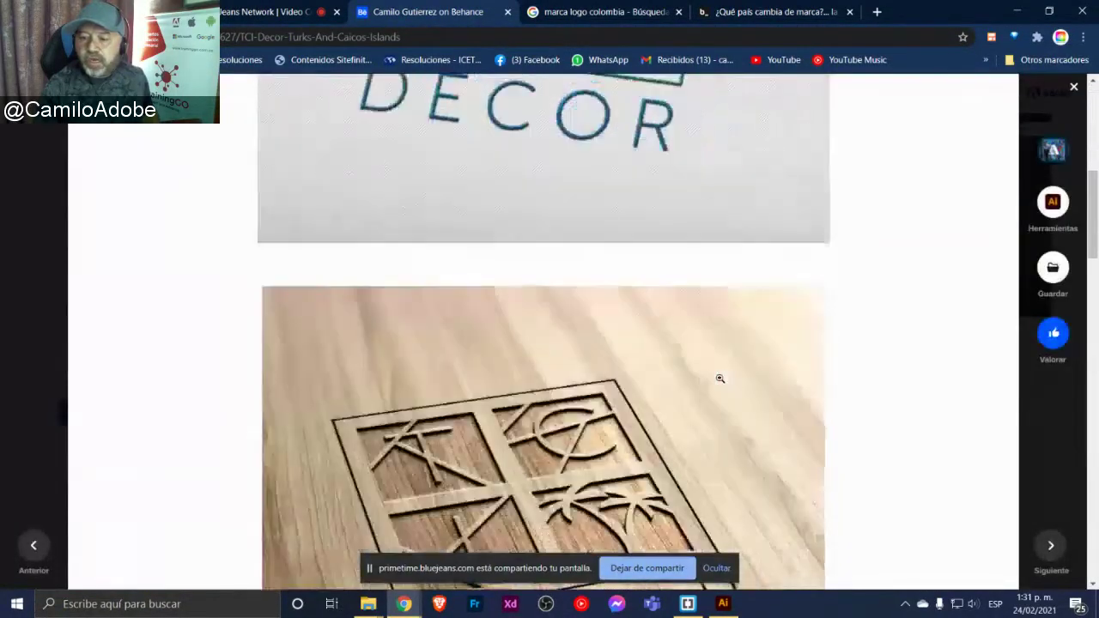
{"action": "scroll", "coordinate": [719, 378], "scroll_direction": "down", "scroll_amount": 3}
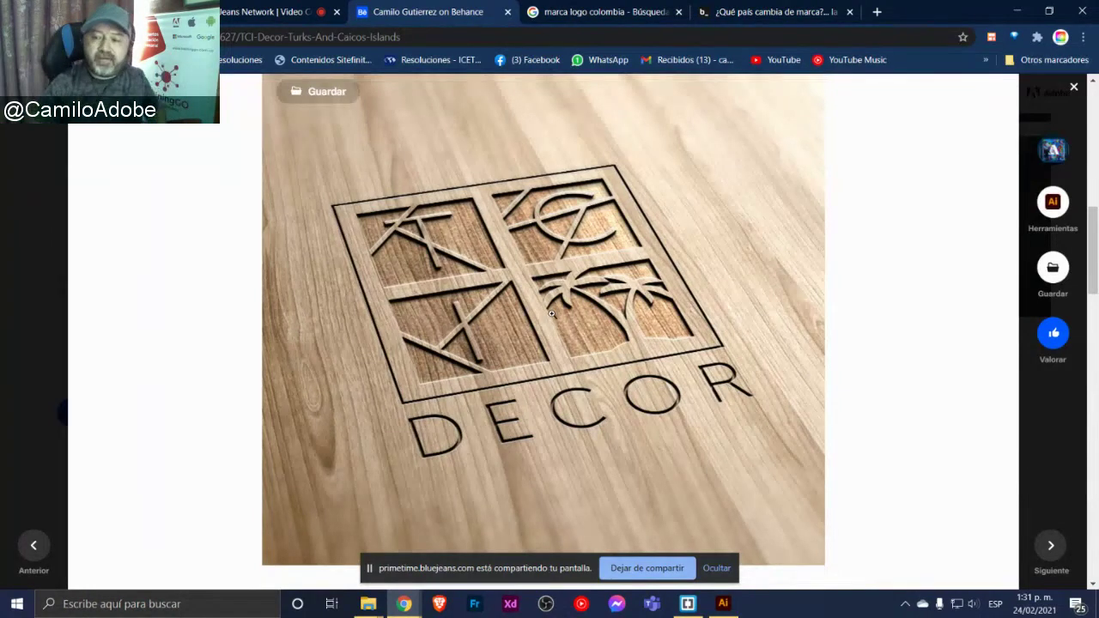
{"action": "scroll", "coordinate": [525, 256], "scroll_direction": "up", "scroll_amount": 3}
{"action": "scroll", "coordinate": [584, 249], "scroll_direction": "up", "scroll_amount": 3}
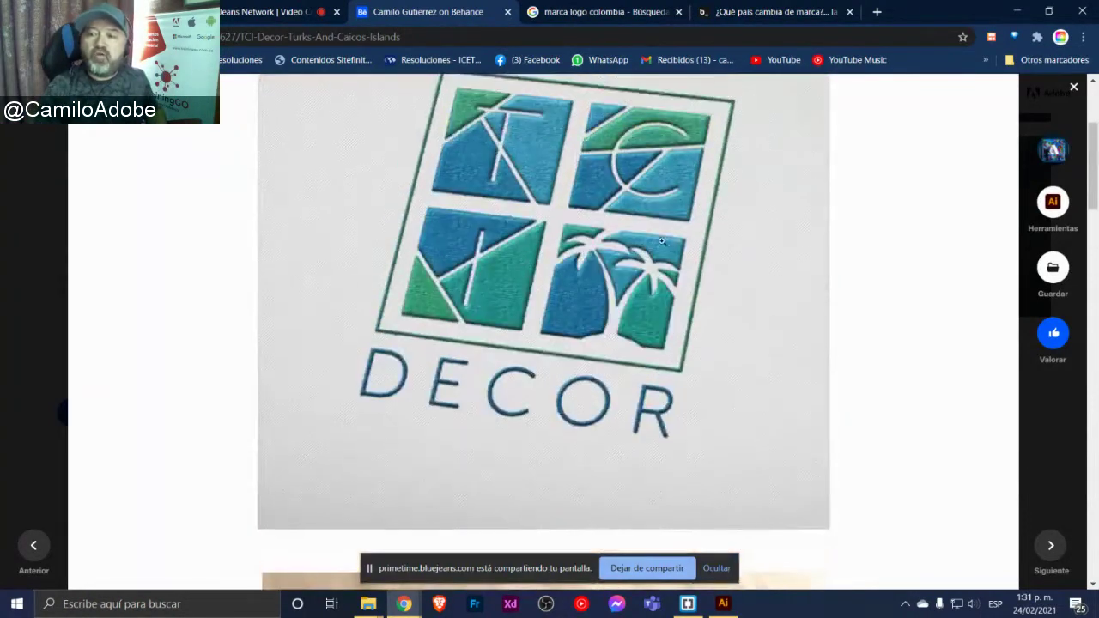
{"action": "scroll", "coordinate": [587, 279], "scroll_direction": "up", "scroll_amount": 2}
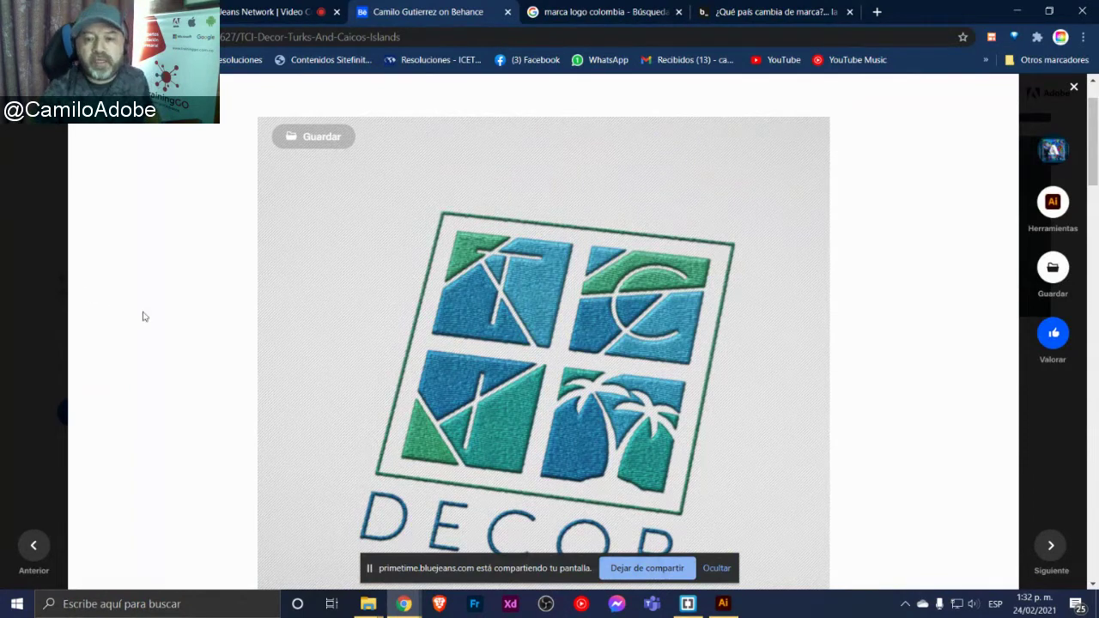
Close the TCI Decor project and browse the Behance portfolio grid
{"action": "left_click", "coordinate": [24, 317]}
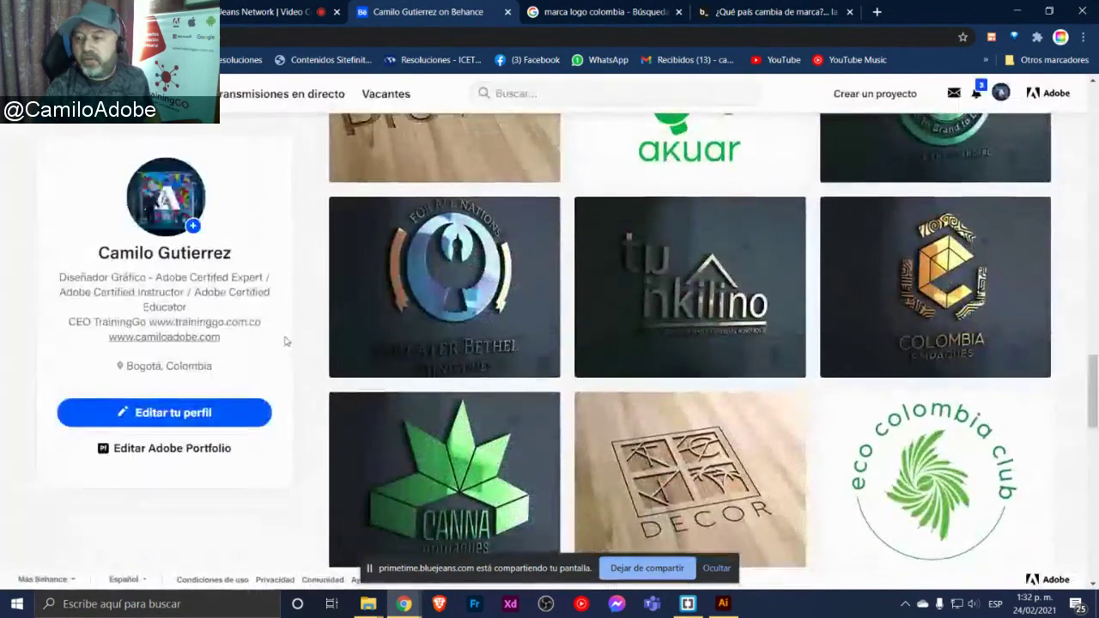
{"action": "scroll", "coordinate": [289, 340], "scroll_direction": "down", "scroll_amount": 3}
{"action": "scroll", "coordinate": [386, 340], "scroll_direction": "down", "scroll_amount": 1}
{"action": "scroll", "coordinate": [504, 341], "scroll_direction": "up", "scroll_amount": 1}
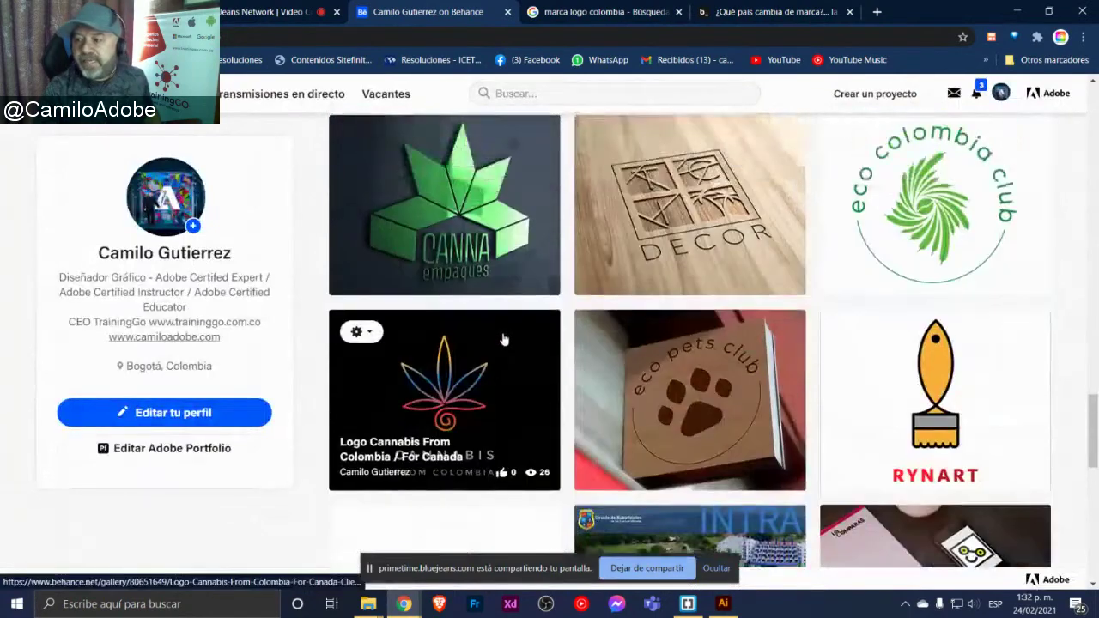
{"action": "scroll", "coordinate": [504, 340], "scroll_direction": "up", "scroll_amount": 5}
{"action": "scroll", "coordinate": [504, 341], "scroll_direction": "down", "scroll_amount": 3}
{"action": "scroll", "coordinate": [921, 196], "scroll_direction": "down", "scroll_amount": 2}
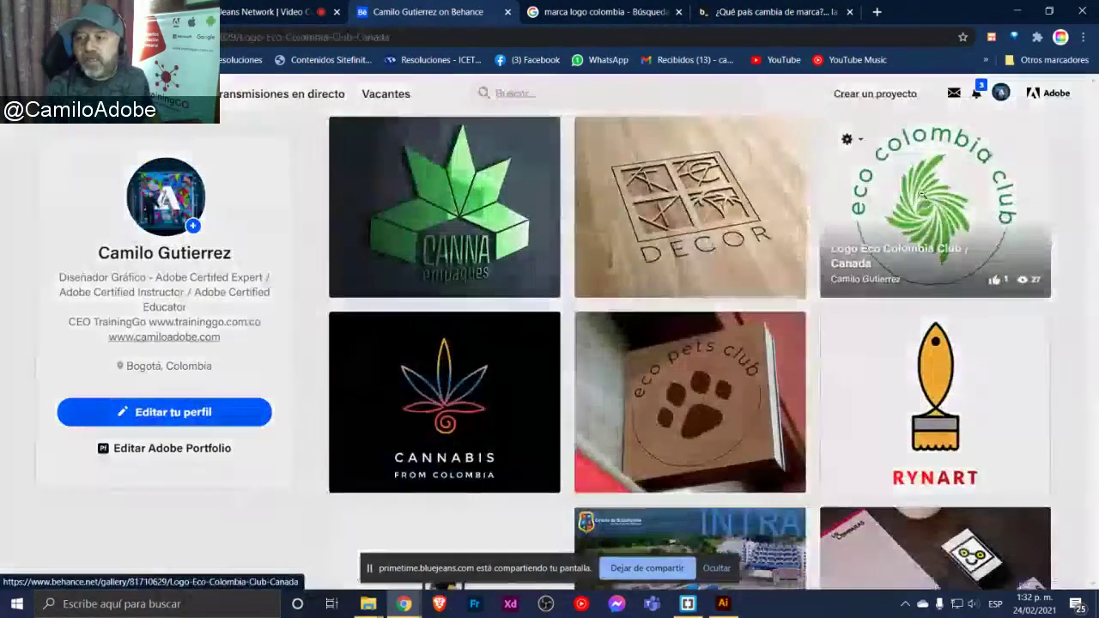
View the Eco Colombia Club logo project, then return to the grid showing Paralelo, ProVega and Akuar
{"action": "left_click", "coordinate": [922, 195]}
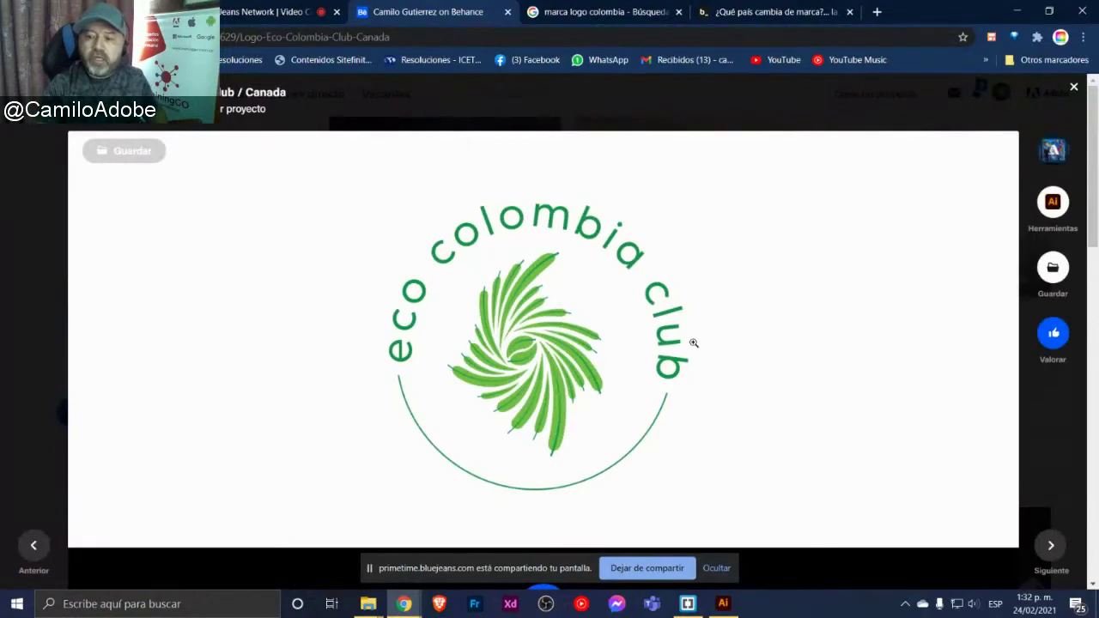
{"action": "left_click", "coordinate": [1074, 87]}
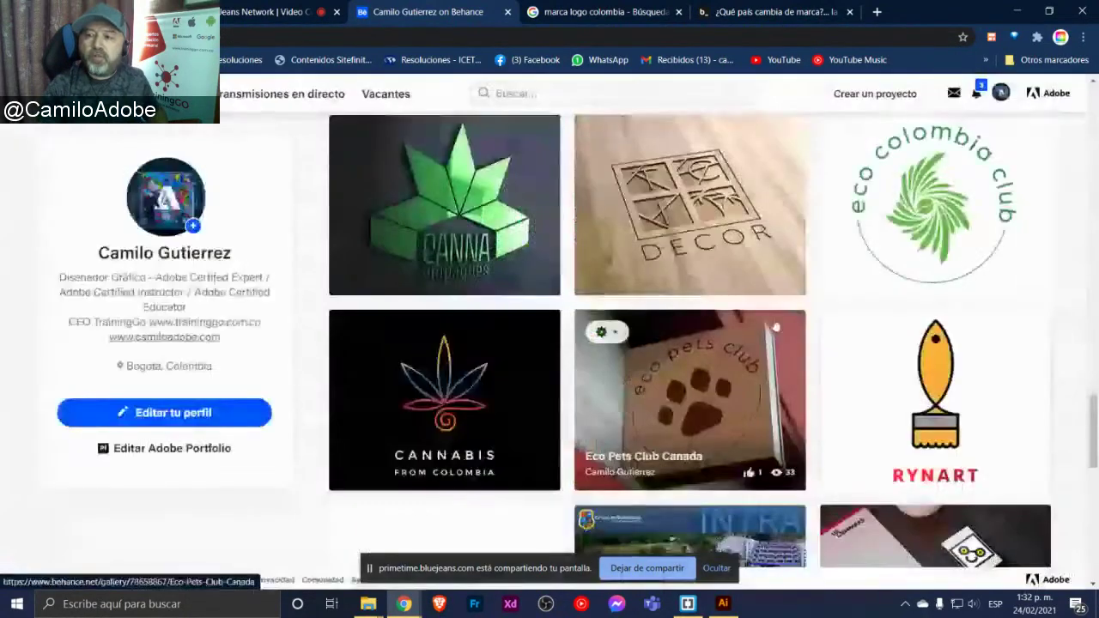
{"action": "scroll", "coordinate": [775, 327], "scroll_direction": "up", "scroll_amount": 3}
{"action": "scroll", "coordinate": [775, 326], "scroll_direction": "up", "scroll_amount": 2}
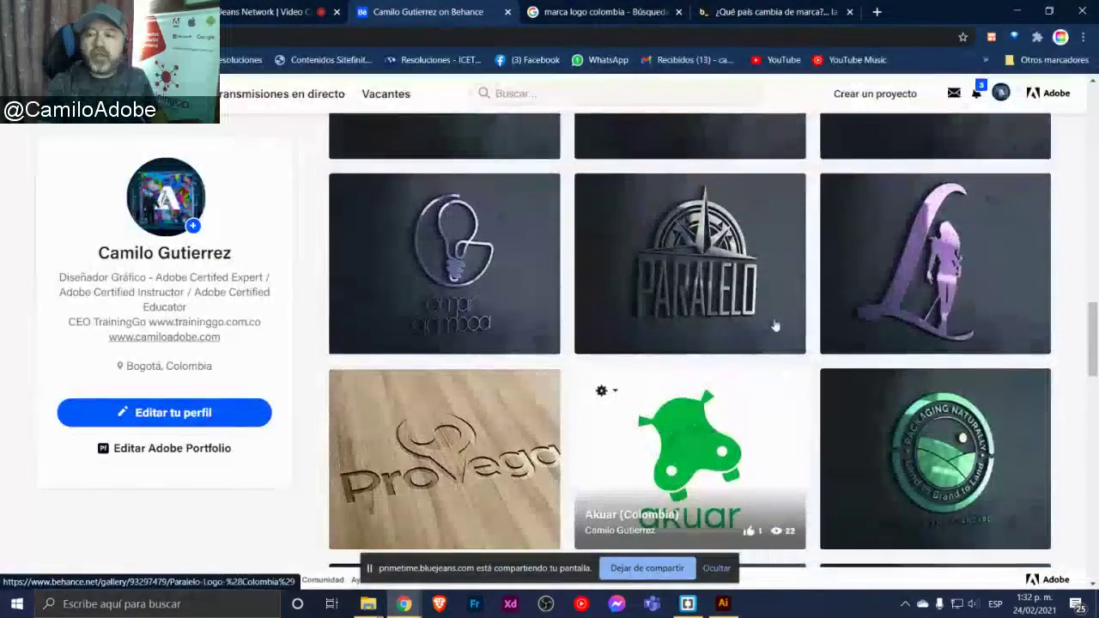
{"action": "scroll", "coordinate": [775, 327], "scroll_direction": "up", "scroll_amount": 1}
{"action": "scroll", "coordinate": [775, 326], "scroll_direction": "up", "scroll_amount": 3}
{"action": "scroll", "coordinate": [775, 326], "scroll_direction": "down", "scroll_amount": 3}
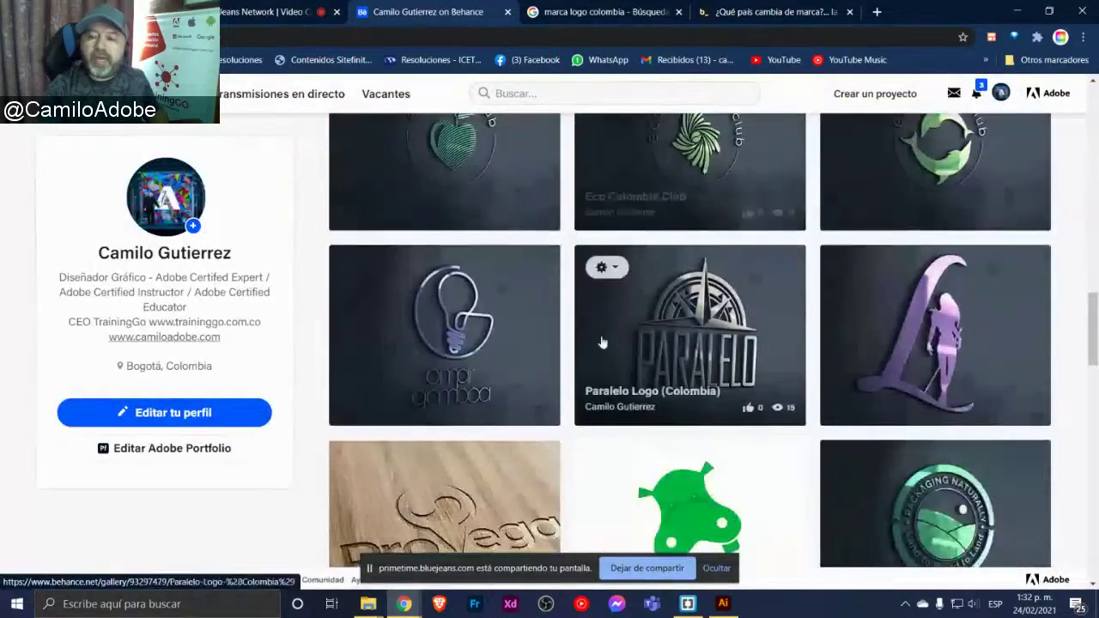
View the Marca Personal (Colombia) project's lightbulb logo and the name lettering beneath it
{"action": "left_click", "coordinate": [524, 342]}
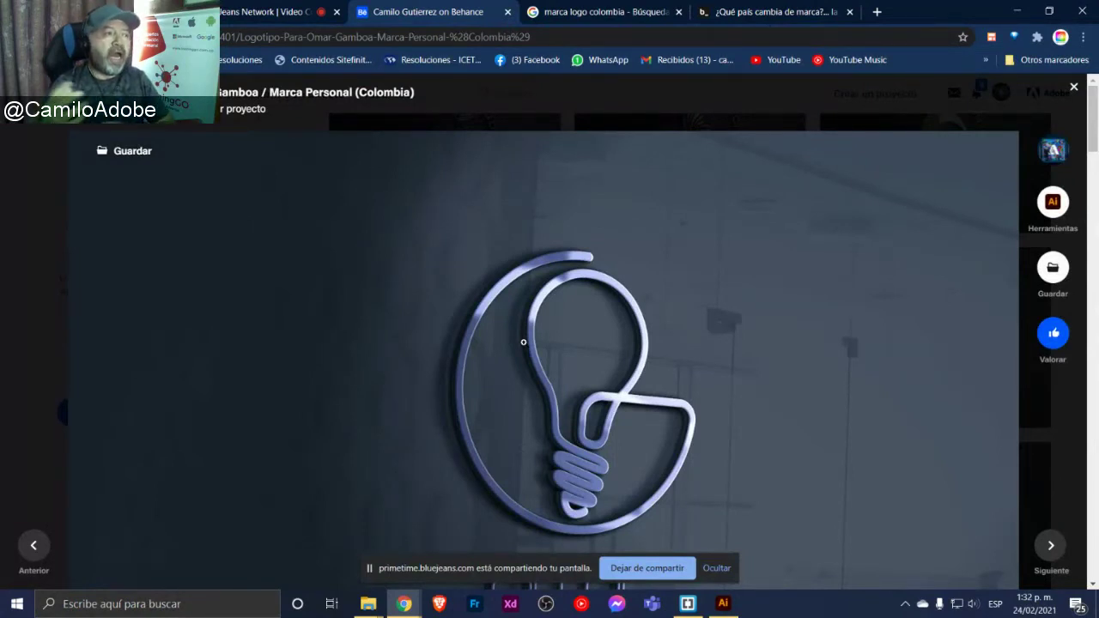
{"action": "scroll", "coordinate": [523, 342], "scroll_direction": "down", "scroll_amount": 1}
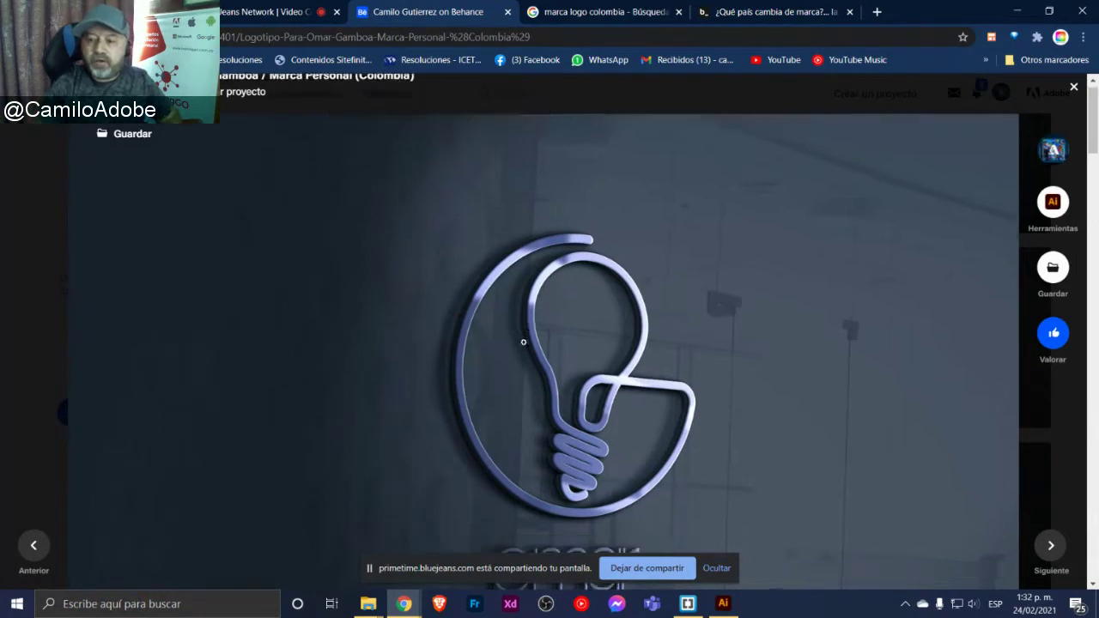
{"action": "scroll", "coordinate": [523, 342], "scroll_direction": "down", "scroll_amount": 1}
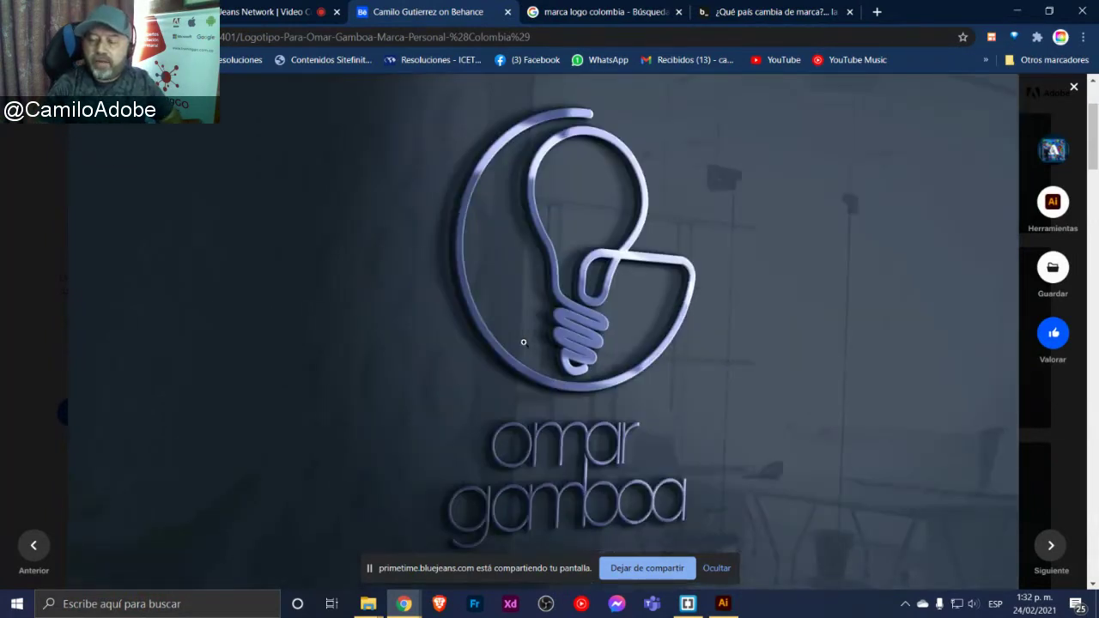
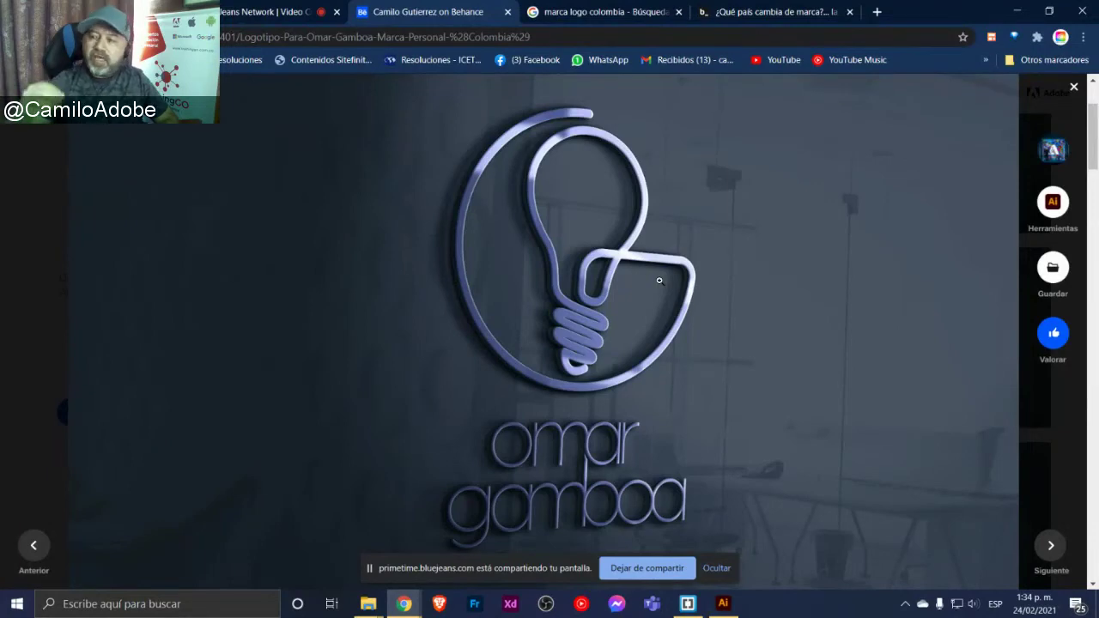
Close the Omar Gamboa logo project and scroll the Behance portfolio grid
{"action": "left_click", "coordinate": [1073, 91]}
{"action": "scroll", "coordinate": [734, 394], "scroll_direction": "down", "scroll_amount": 8}
{"action": "scroll", "coordinate": [735, 394], "scroll_direction": "up", "scroll_amount": 3}
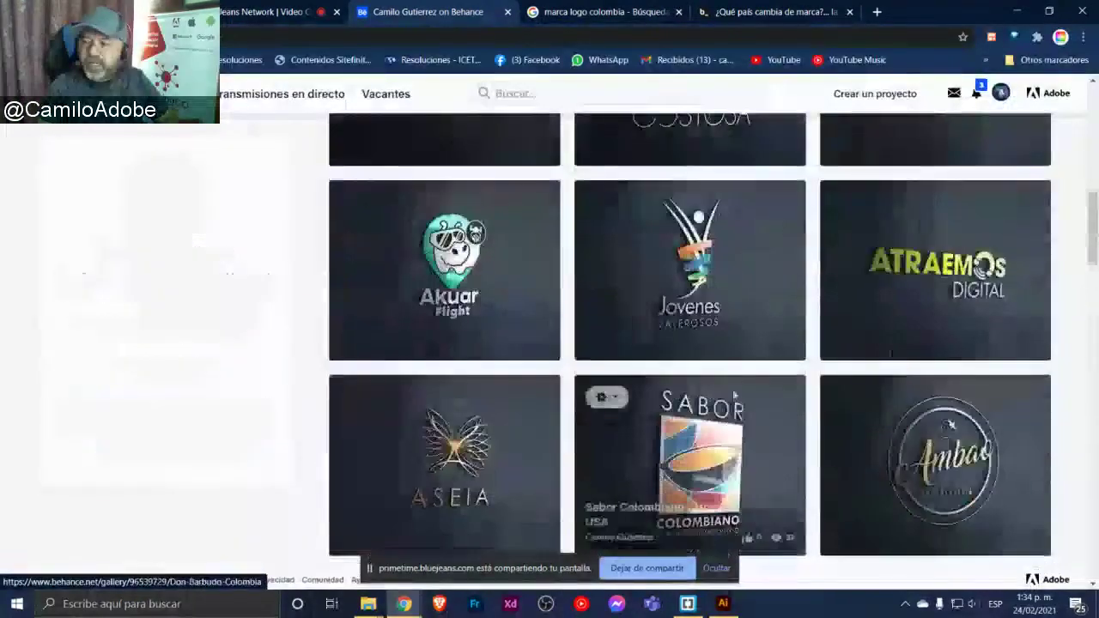
{"action": "scroll", "coordinate": [735, 394], "scroll_direction": "down", "scroll_amount": 3}
{"action": "scroll", "coordinate": [635, 375], "scroll_direction": "down", "scroll_amount": 2}
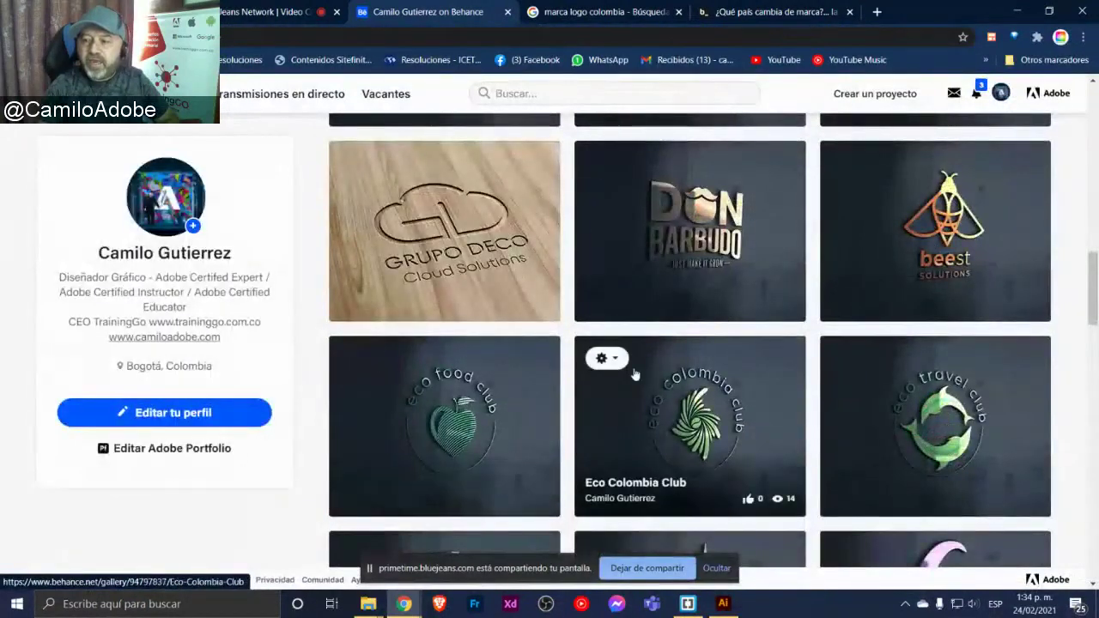
{"action": "scroll", "coordinate": [635, 374], "scroll_direction": "up", "scroll_amount": 2}
Open the Grupo Deco logo project and scroll through its images
{"action": "left_click", "coordinate": [458, 376]}
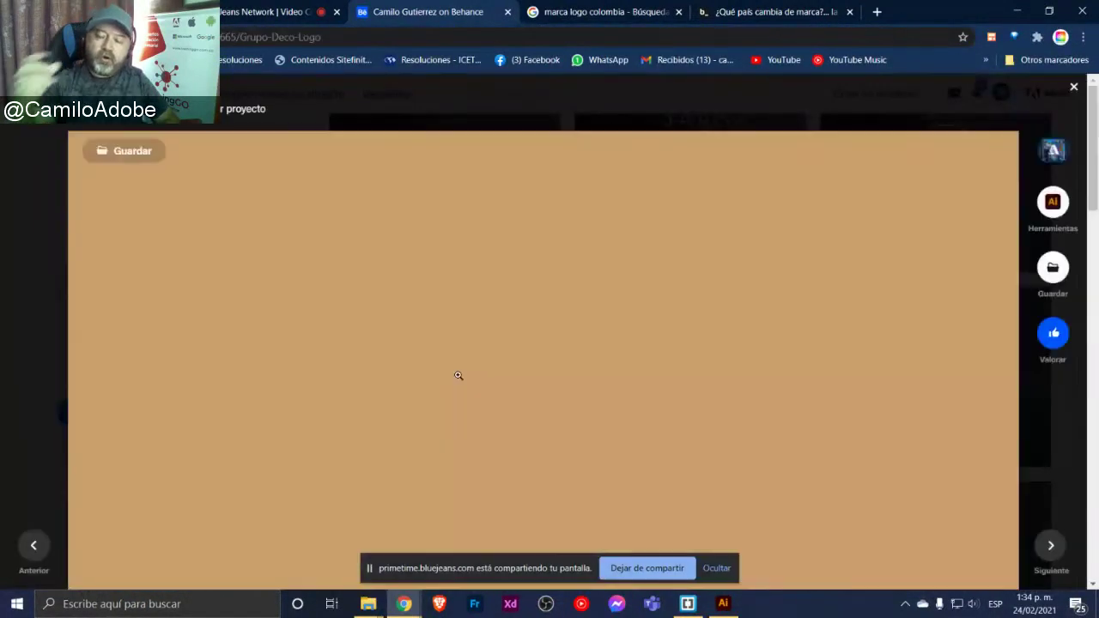
{"action": "scroll", "coordinate": [413, 362], "scroll_direction": "down", "scroll_amount": 2}
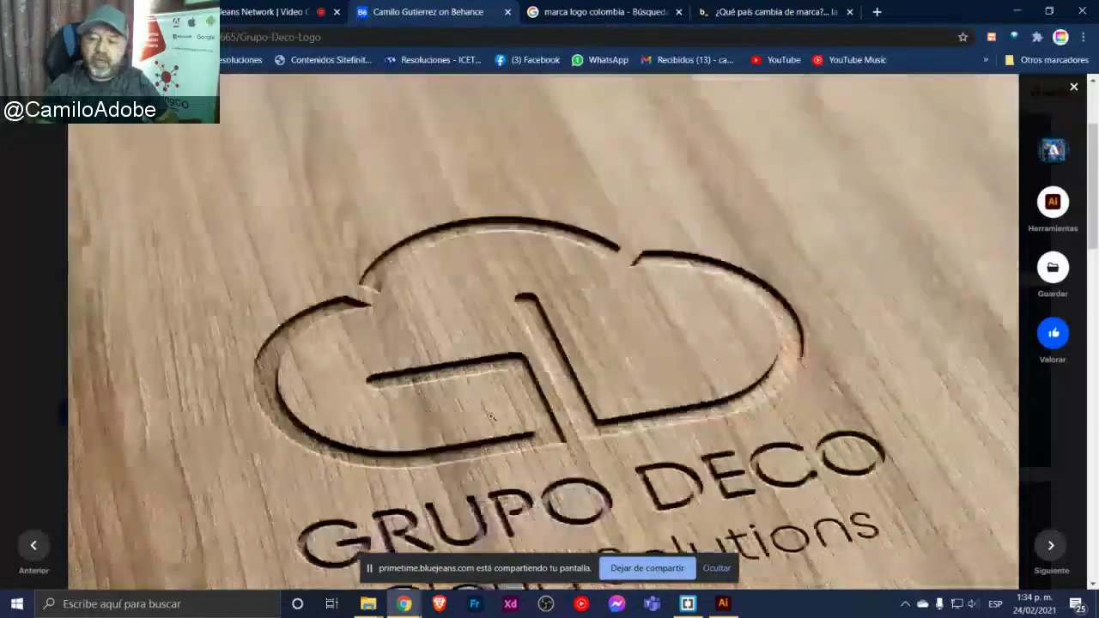
{"action": "scroll", "coordinate": [491, 416], "scroll_direction": "down", "scroll_amount": 1}
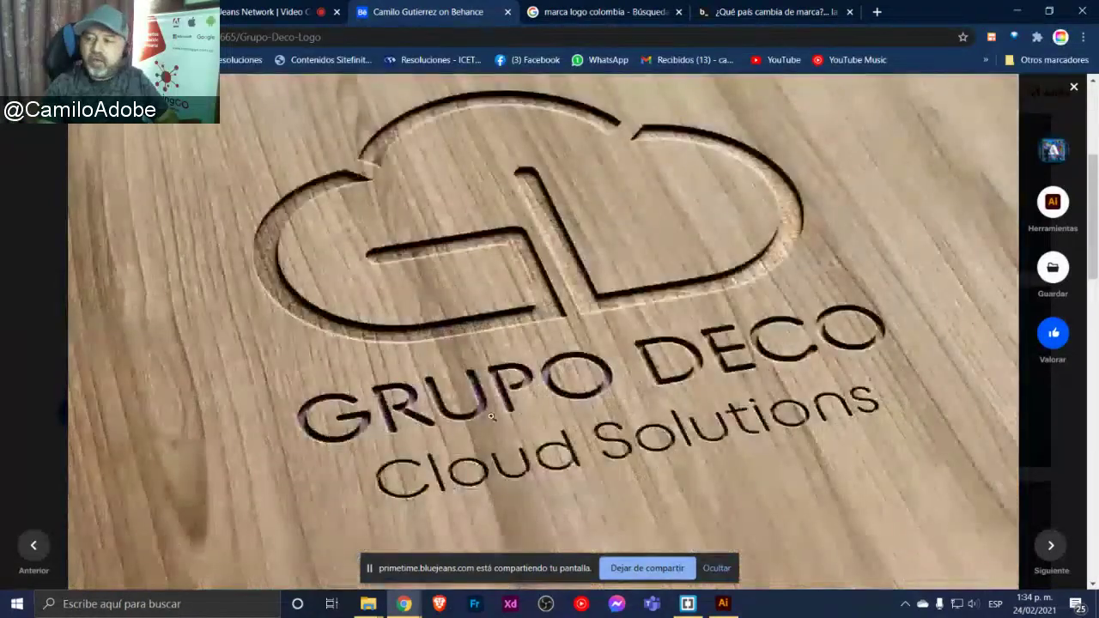
Close Grupo Deco, browse the portfolio grid, and return to its top
{"action": "left_click", "coordinate": [1074, 88]}
{"action": "scroll", "coordinate": [654, 439], "scroll_direction": "up", "scroll_amount": 1}
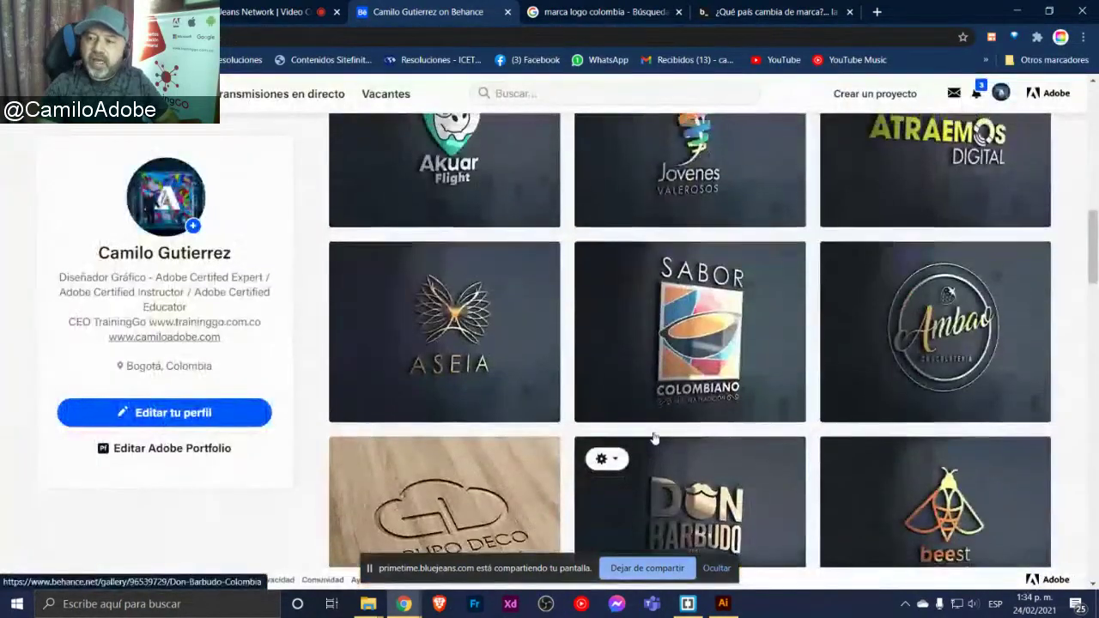
{"action": "scroll", "coordinate": [654, 439], "scroll_direction": "up", "scroll_amount": 2}
{"action": "scroll", "coordinate": [654, 439], "scroll_direction": "up", "scroll_amount": 2}
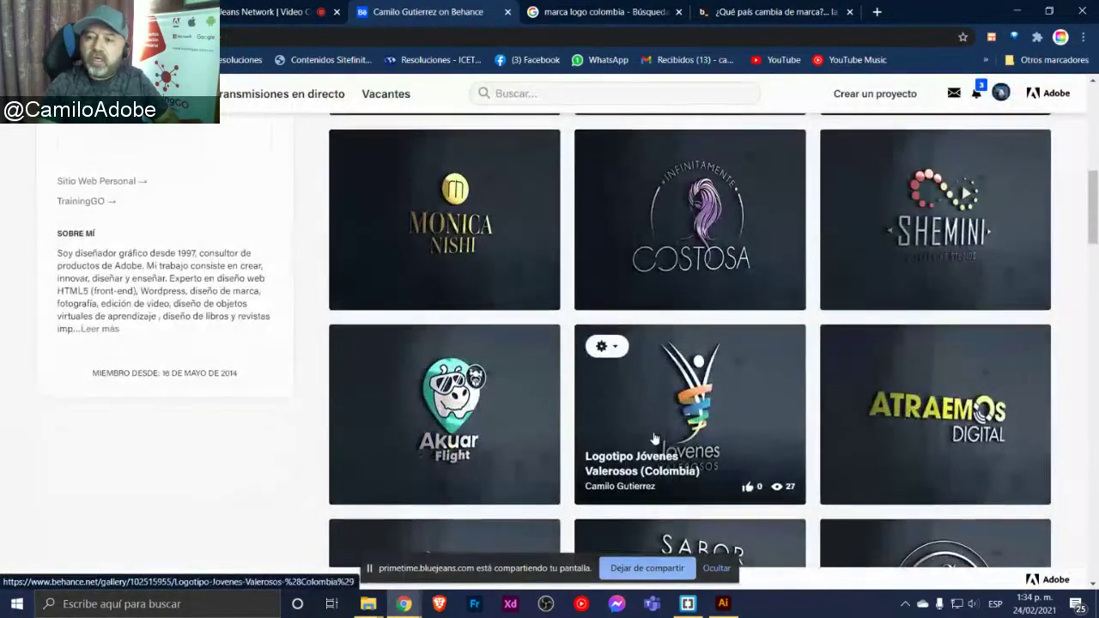
{"action": "scroll", "coordinate": [654, 439], "scroll_direction": "up", "scroll_amount": 2}
{"action": "scroll", "coordinate": [655, 439], "scroll_direction": "up", "scroll_amount": 2}
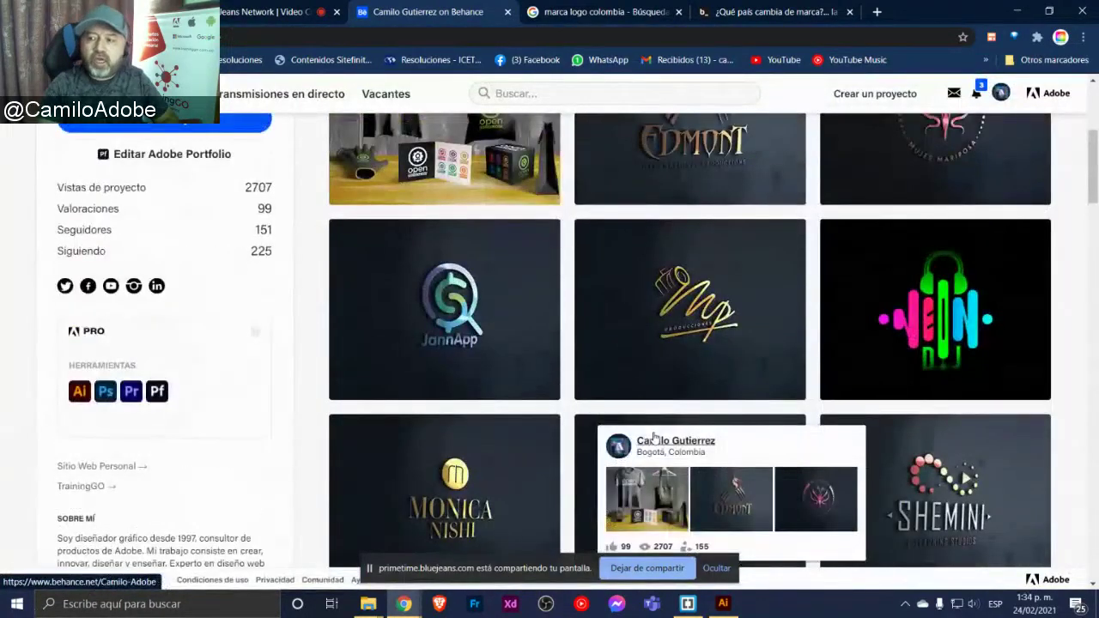
{"action": "scroll", "coordinate": [756, 381], "scroll_direction": "down", "scroll_amount": 1}
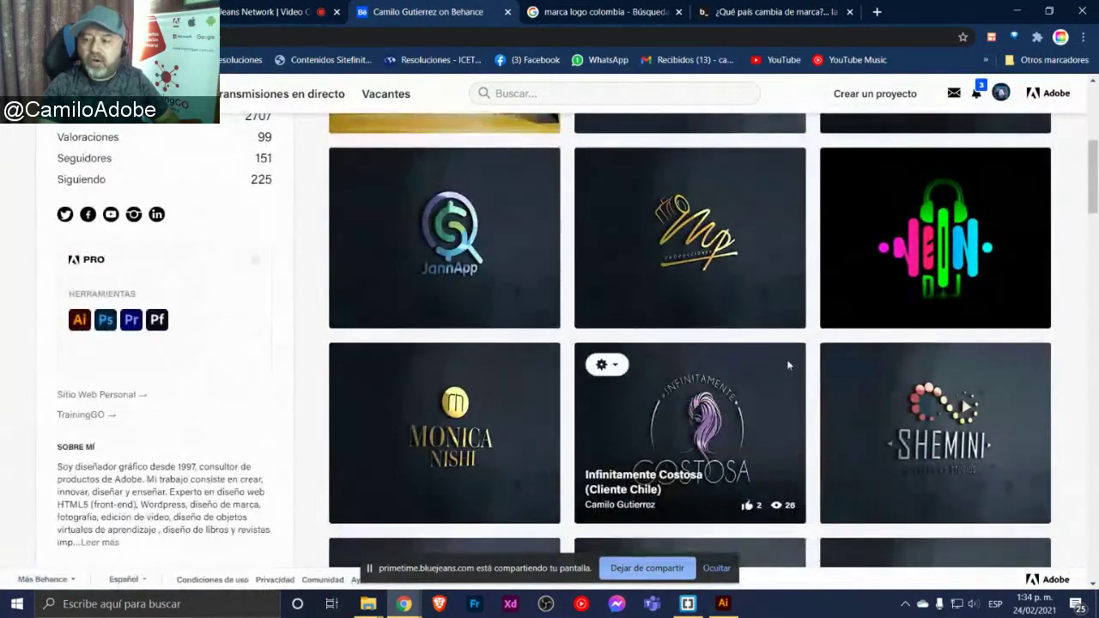
{"action": "scroll", "coordinate": [726, 417], "scroll_direction": "down", "scroll_amount": 2}
{"action": "scroll", "coordinate": [720, 419], "scroll_direction": "down", "scroll_amount": 2}
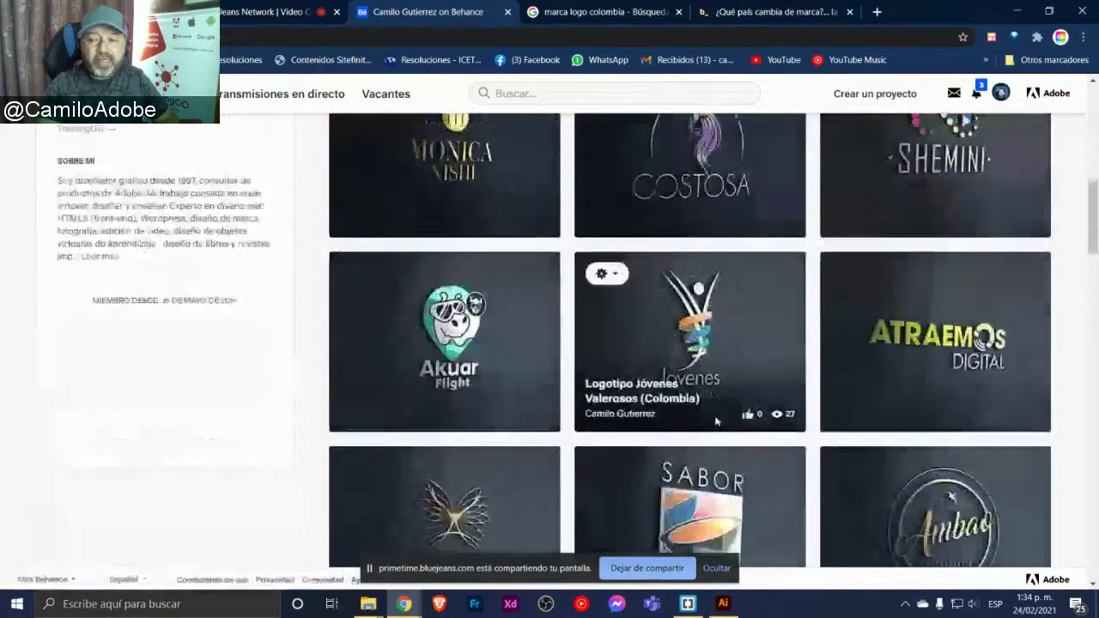
{"action": "scroll", "coordinate": [715, 420], "scroll_direction": "down", "scroll_amount": 1}
{"action": "scroll", "coordinate": [716, 420], "scroll_direction": "down", "scroll_amount": 1}
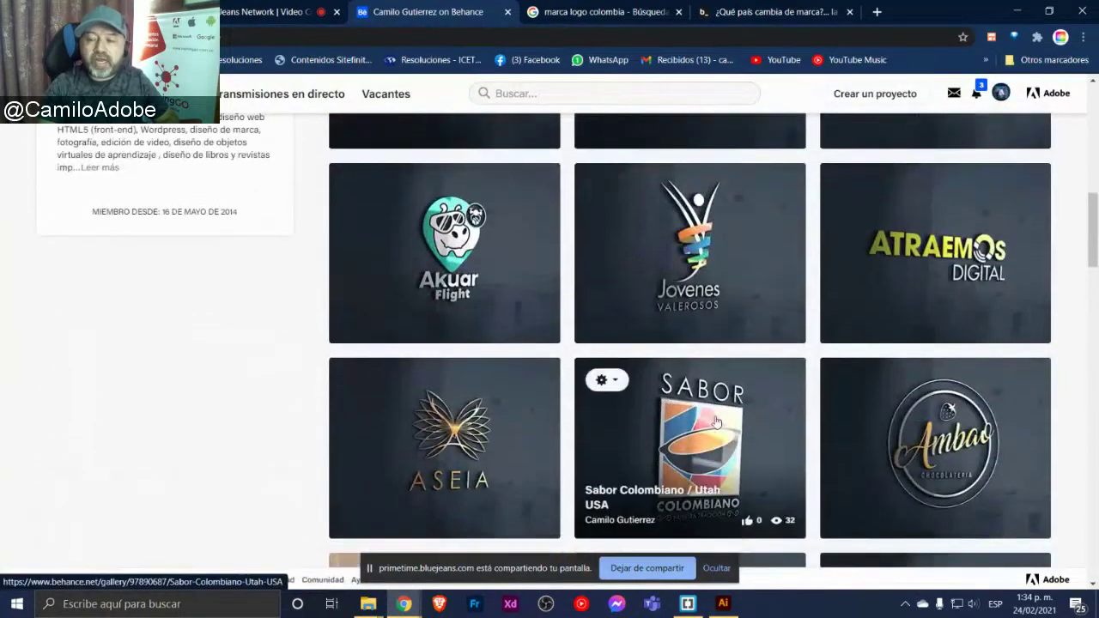
{"action": "scroll", "coordinate": [717, 421], "scroll_direction": "down", "scroll_amount": 2}
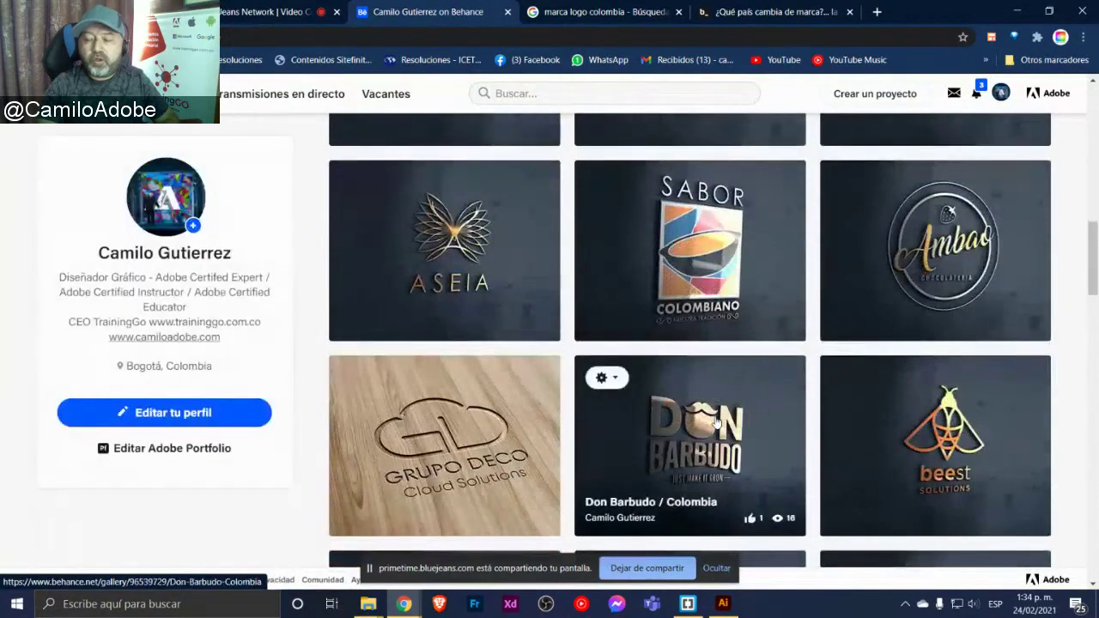
{"action": "scroll", "coordinate": [716, 420], "scroll_direction": "down", "scroll_amount": 2}
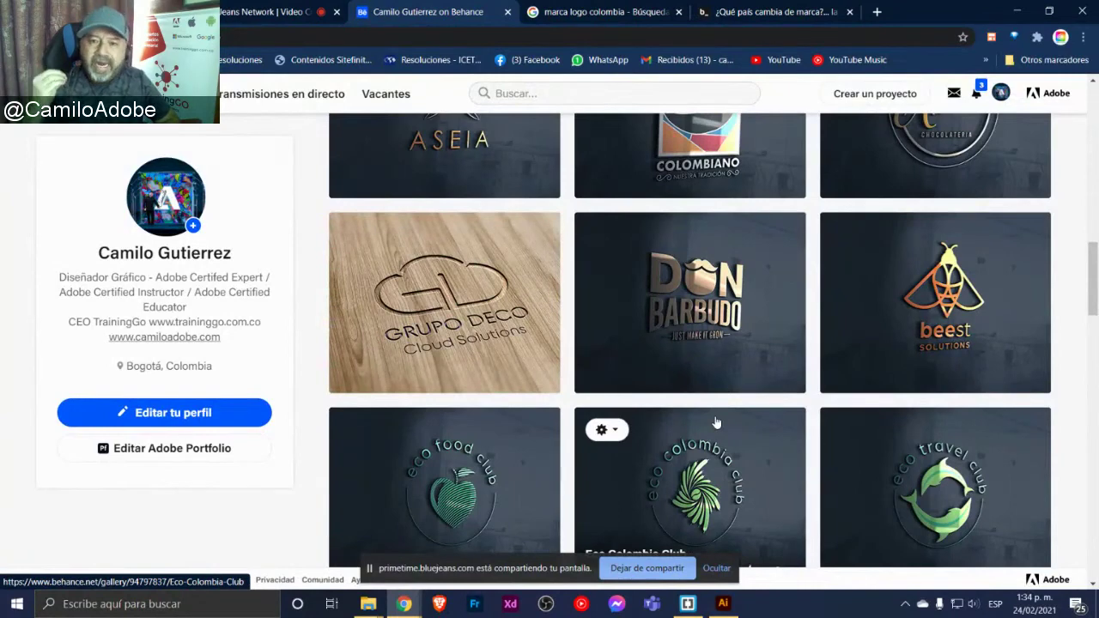
{"action": "scroll", "coordinate": [716, 421], "scroll_direction": "up", "scroll_amount": 4}
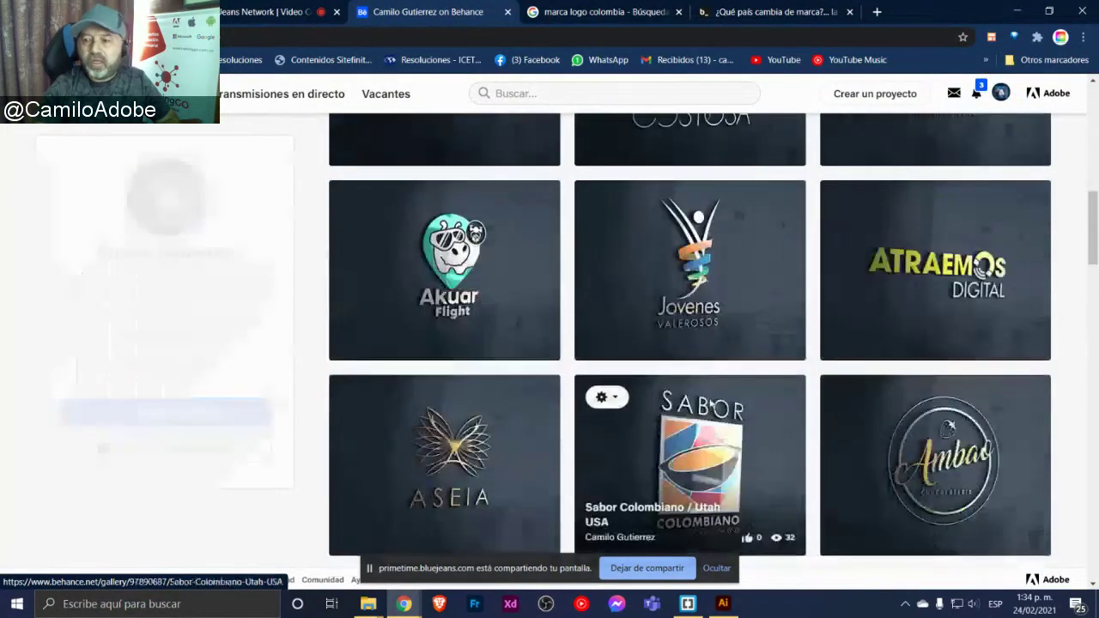
{"action": "scroll", "coordinate": [716, 421], "scroll_direction": "up", "scroll_amount": 3}
{"action": "scroll", "coordinate": [716, 421], "scroll_direction": "up", "scroll_amount": 3}
{"action": "scroll", "coordinate": [713, 412], "scroll_direction": "up", "scroll_amount": 4}
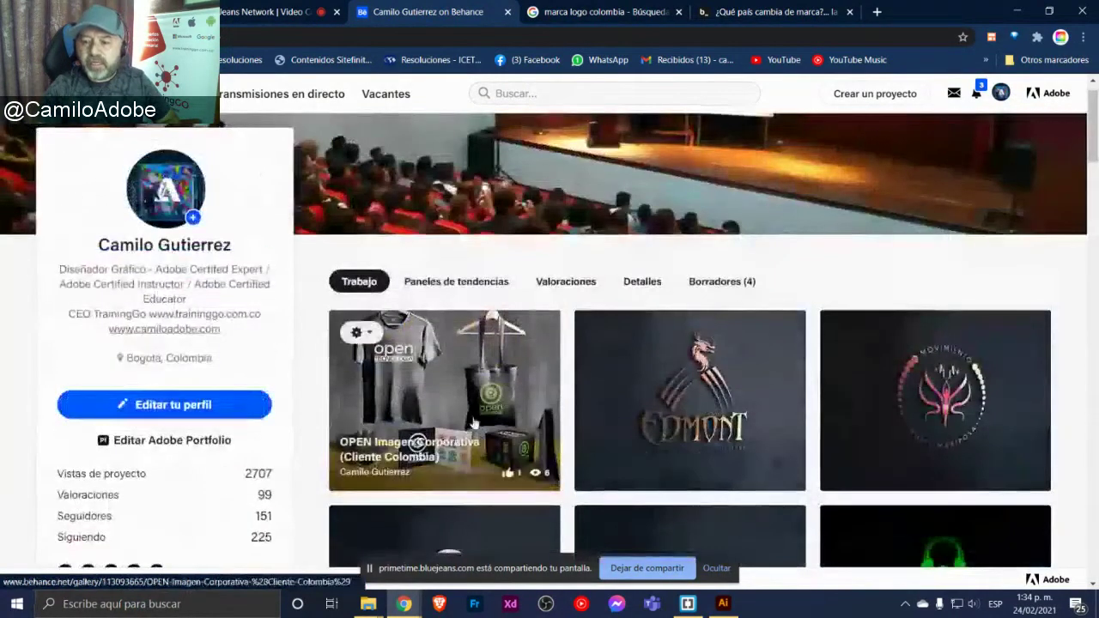
Open the OPEN Imagen Corporativa card and scroll down to its tee, bag and box mockups
{"action": "left_click", "coordinate": [438, 390]}
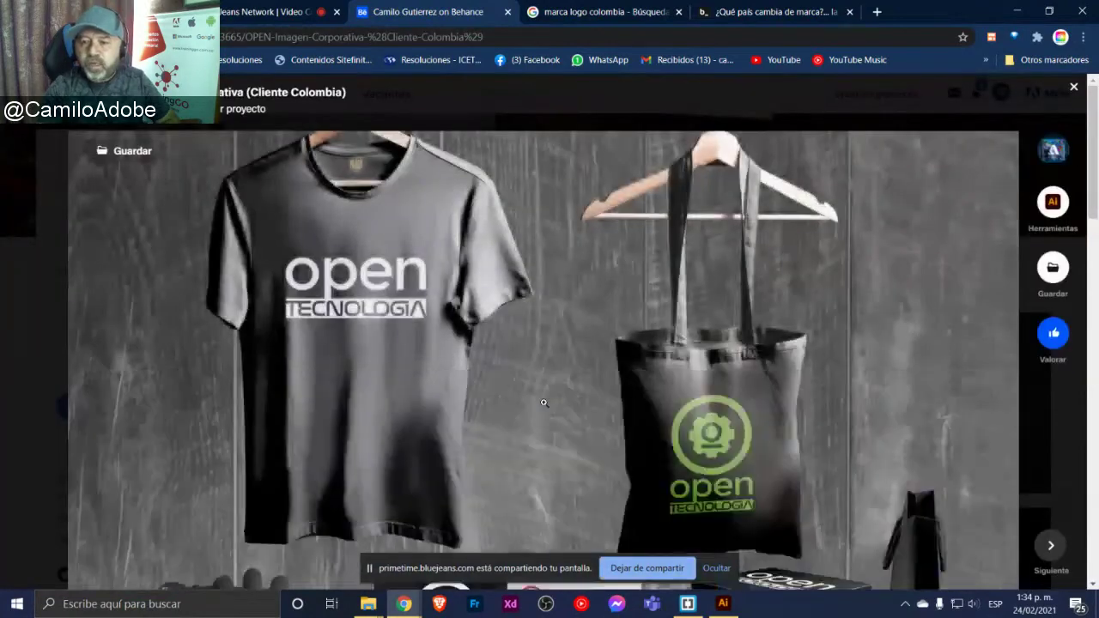
{"action": "scroll", "coordinate": [464, 390], "scroll_direction": "down", "scroll_amount": 2}
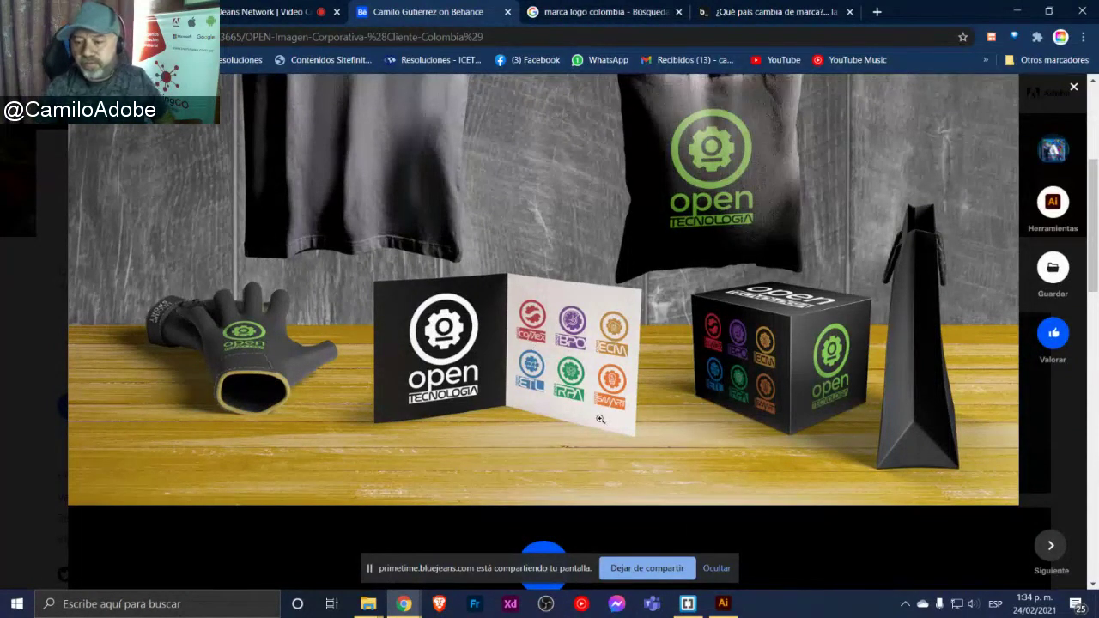
In Illustrator's Open dialog, browse Escritorio > CHARLA ADOBE > OPEN > ENTREGA LOGOS
{"action": "left_click", "coordinate": [722, 604]}
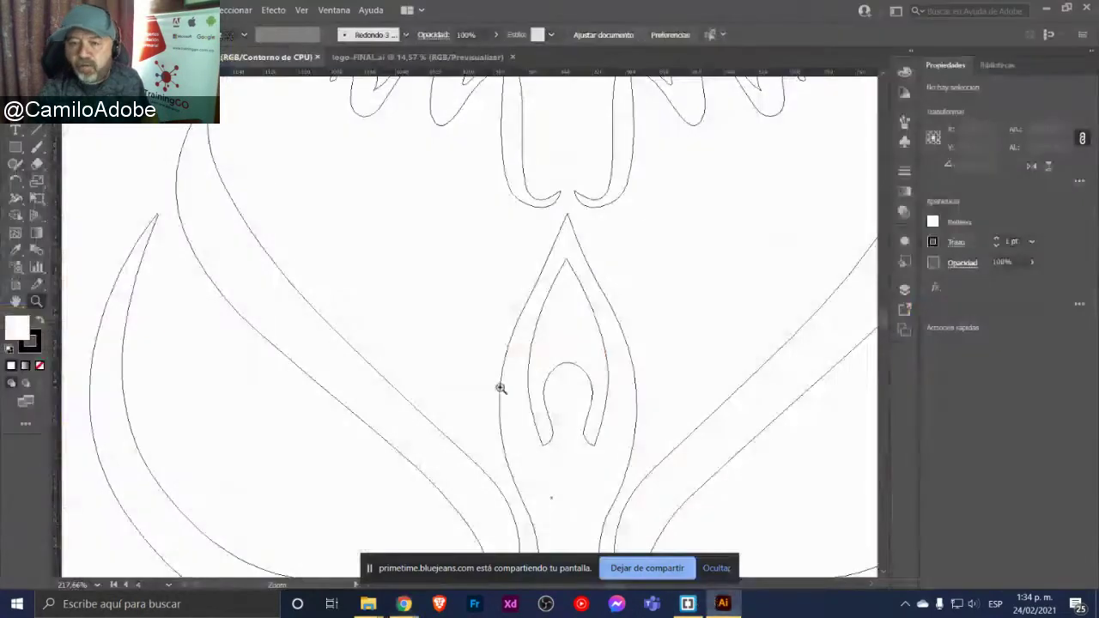
{"action": "left_click", "coordinate": [79, 9]}
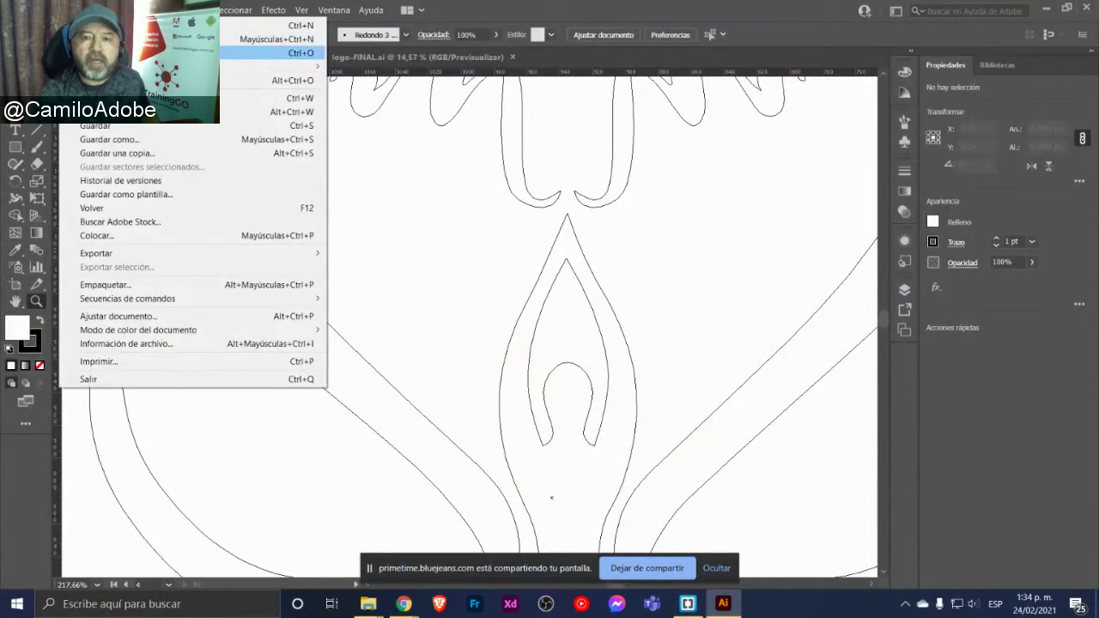
{"action": "left_click", "coordinate": [112, 49]}
{"action": "mouse_move", "coordinate": [81, 215]}
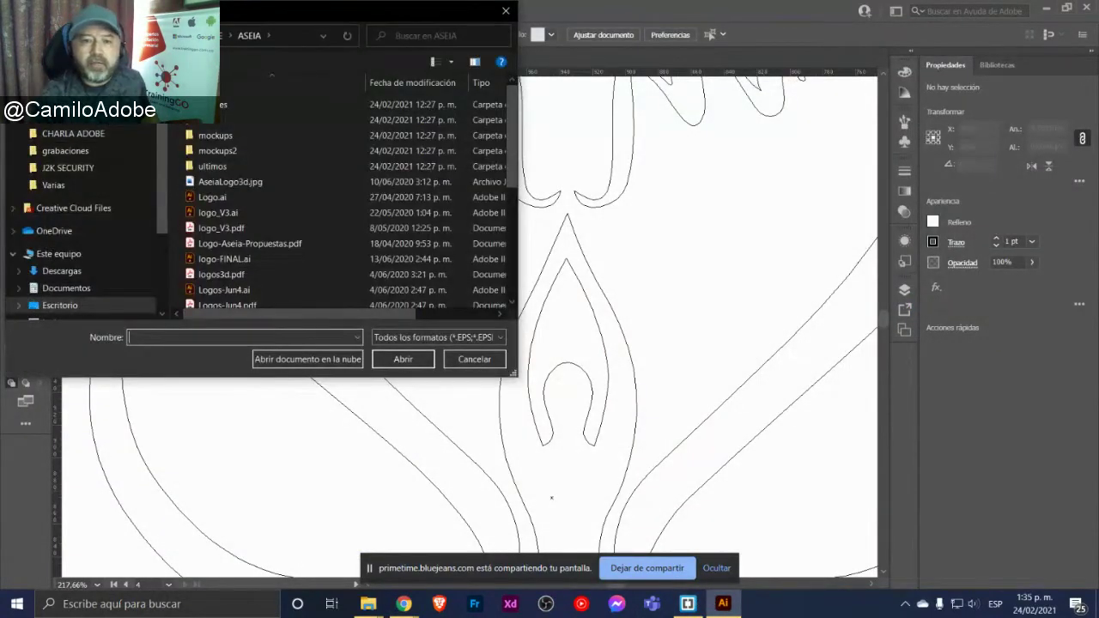
{"action": "scroll", "coordinate": [60, 305], "scroll_direction": "up", "scroll_amount": 2}
{"action": "left_click", "coordinate": [58, 131]}
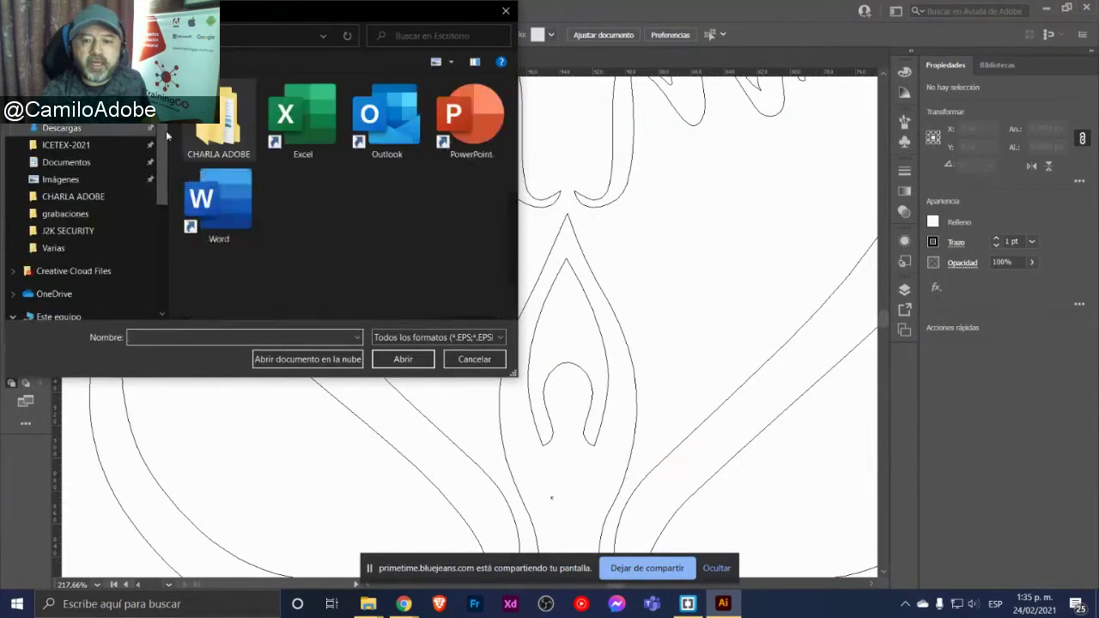
{"action": "double_click", "coordinate": [222, 133]}
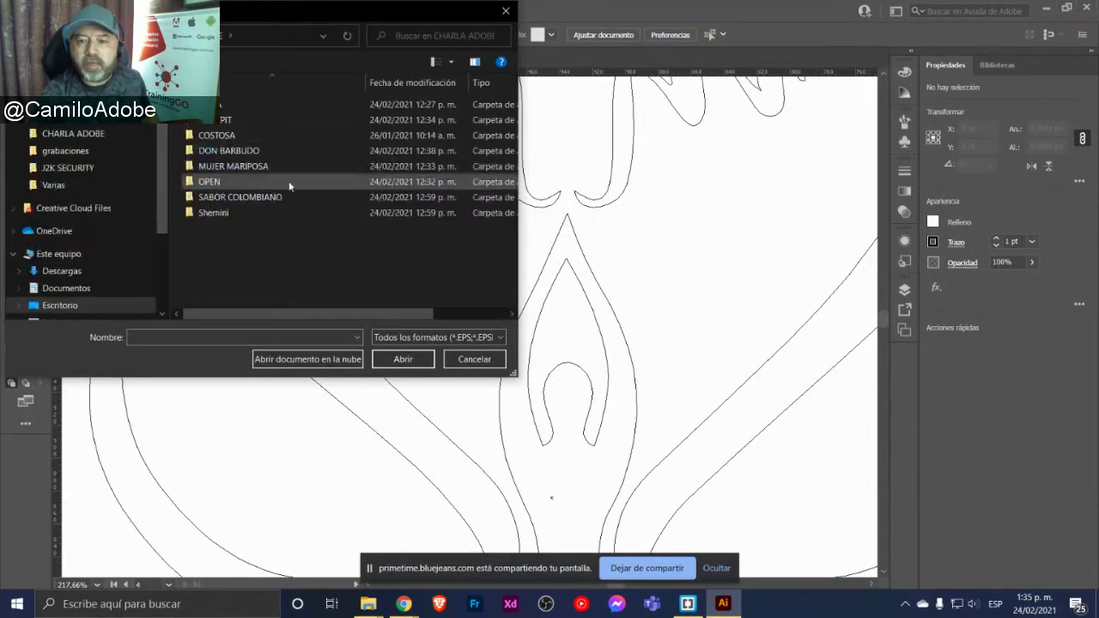
{"action": "double_click", "coordinate": [217, 182]}
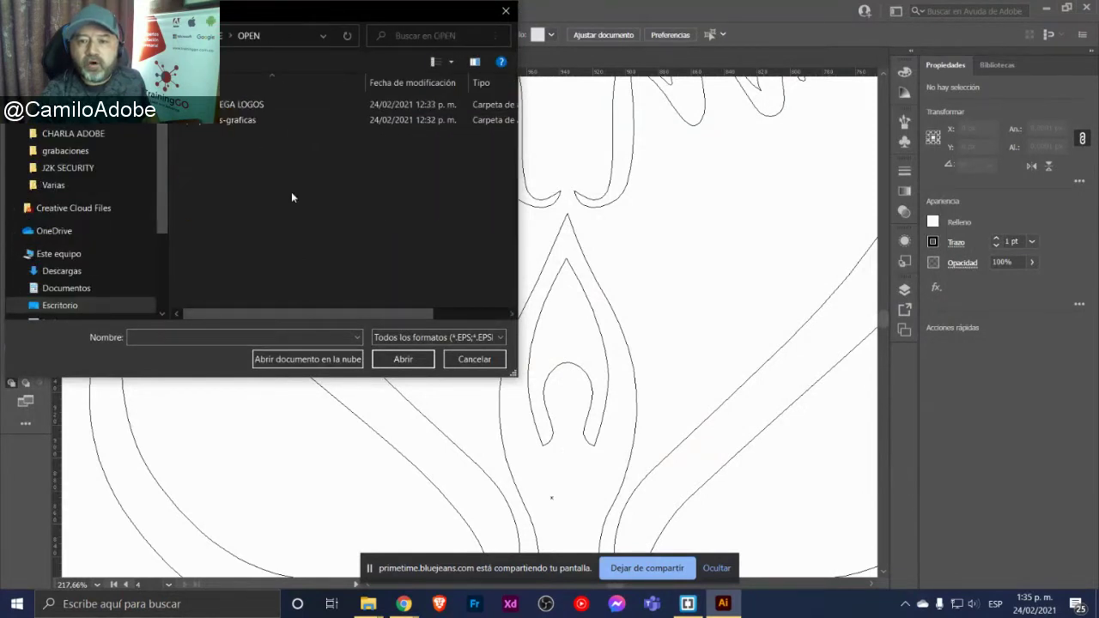
{"action": "double_click", "coordinate": [243, 105]}
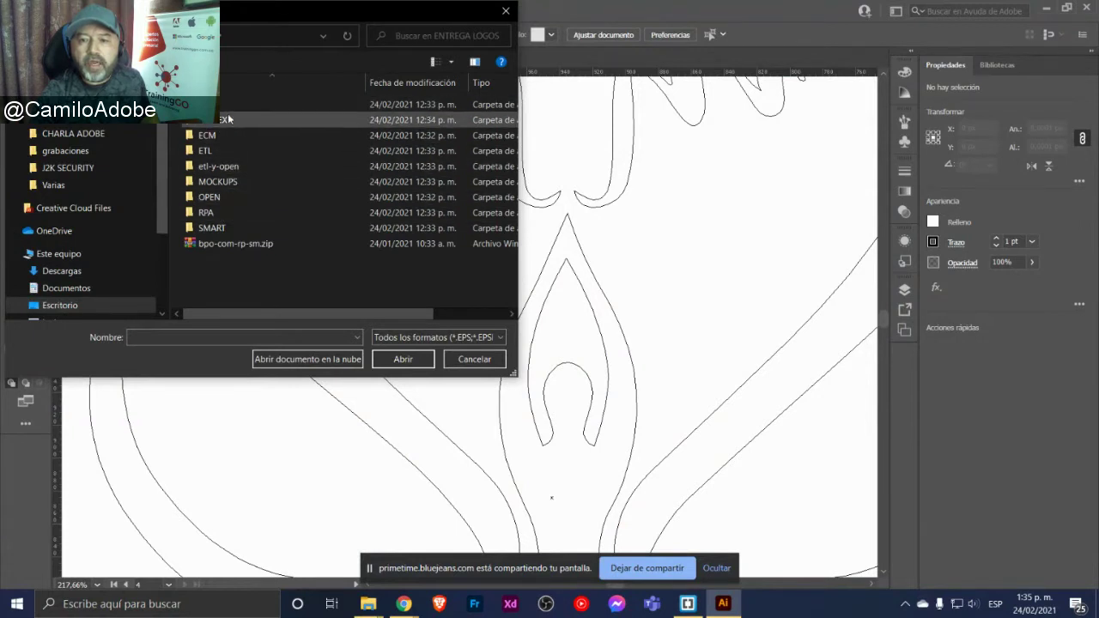
Open _open-inv-principal.png from etl-y-open > OPEN without a colour profile, zoomed to fit
{"action": "double_click", "coordinate": [240, 167]}
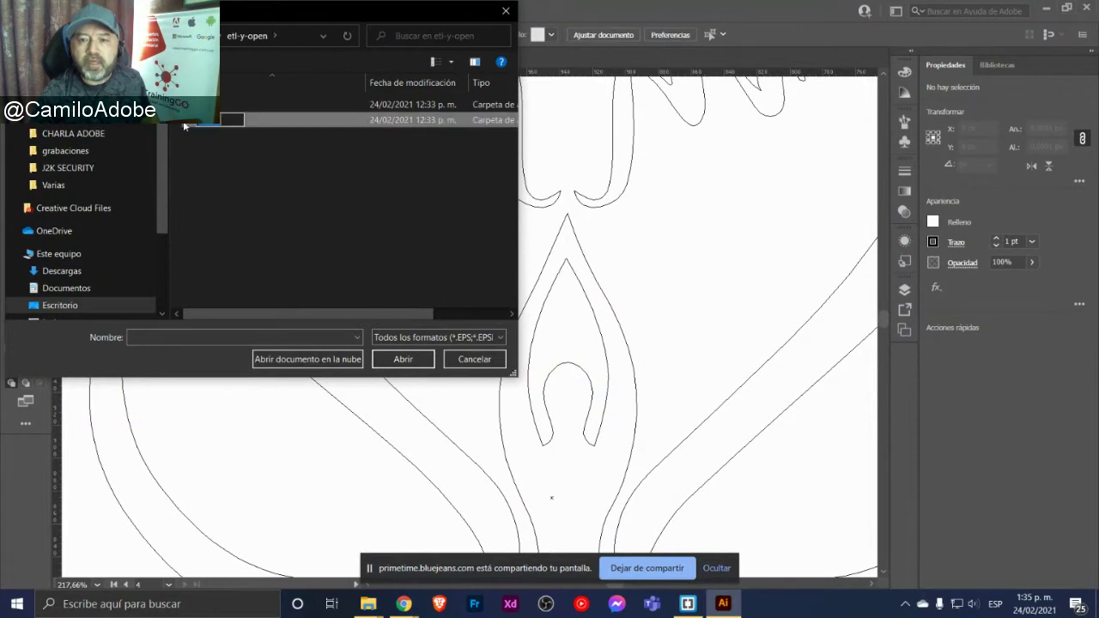
{"action": "double_click", "coordinate": [190, 125]}
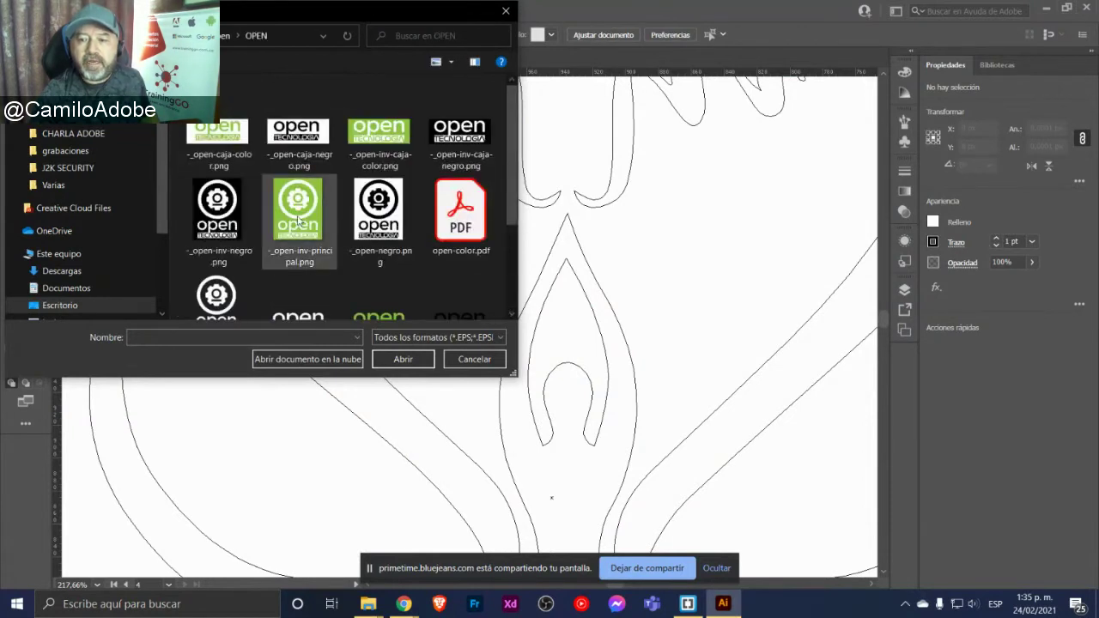
{"action": "double_click", "coordinate": [299, 215]}
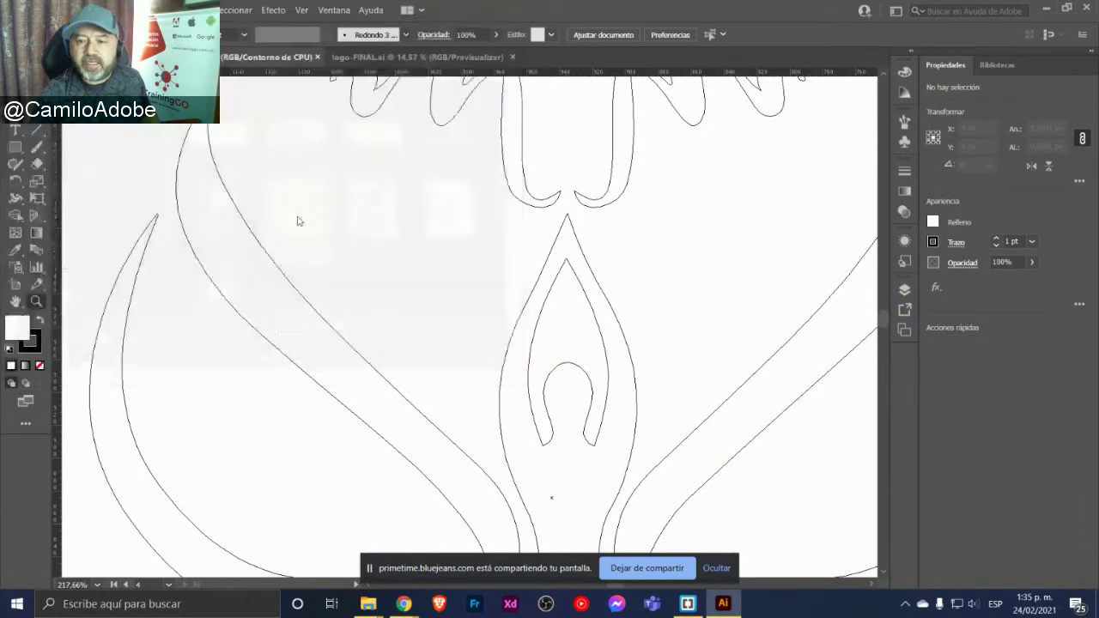
{"action": "left_click", "coordinate": [461, 304]}
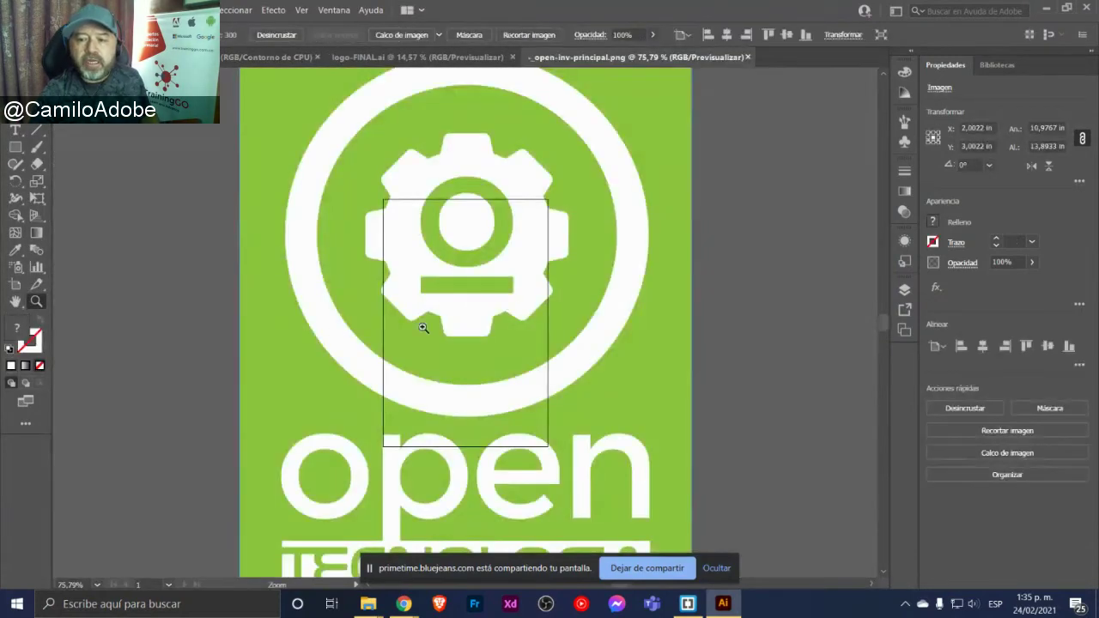
{"action": "left_click", "coordinate": [448, 326], "text": "alt"}
{"action": "left_click", "coordinate": [495, 329], "text": "alt"}
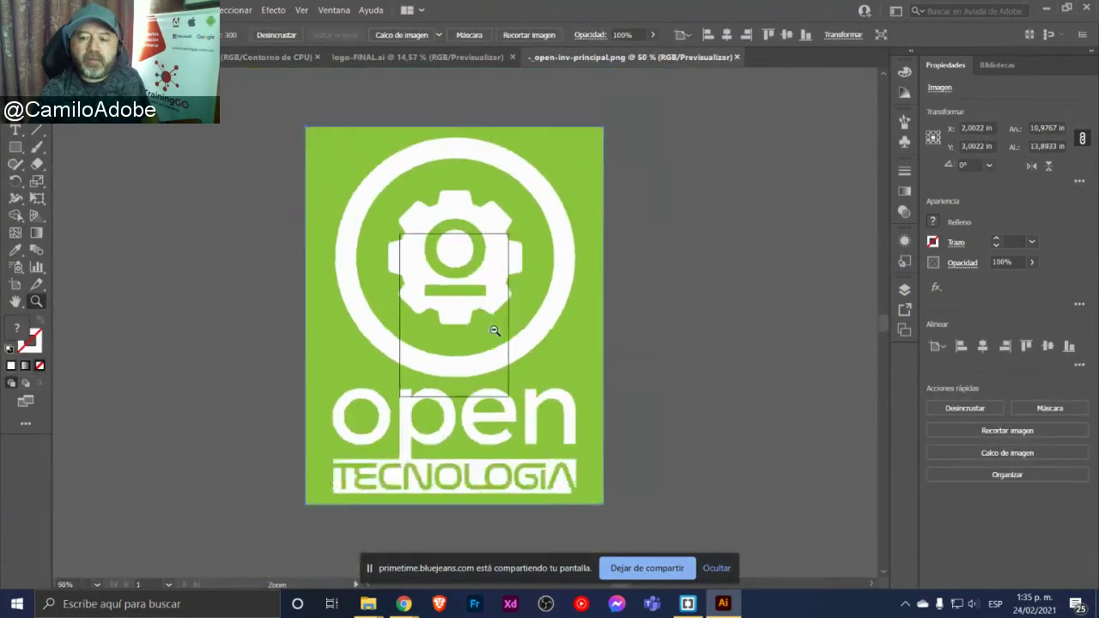
{"action": "left_click", "coordinate": [494, 330], "text": "alt"}
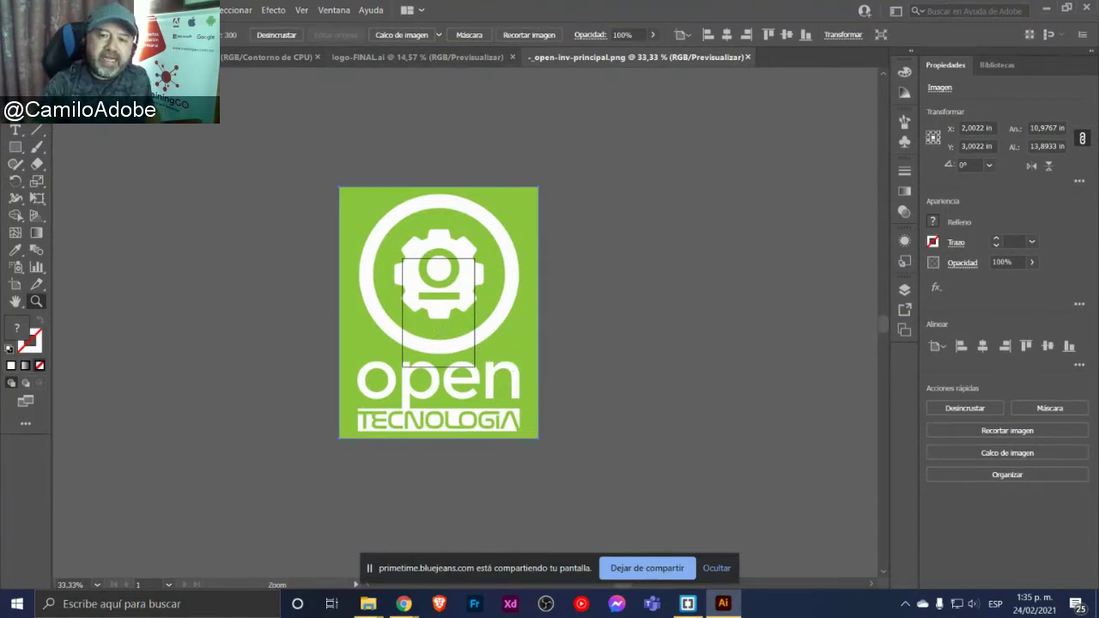
{"action": "key", "text": "alt+Tab"}
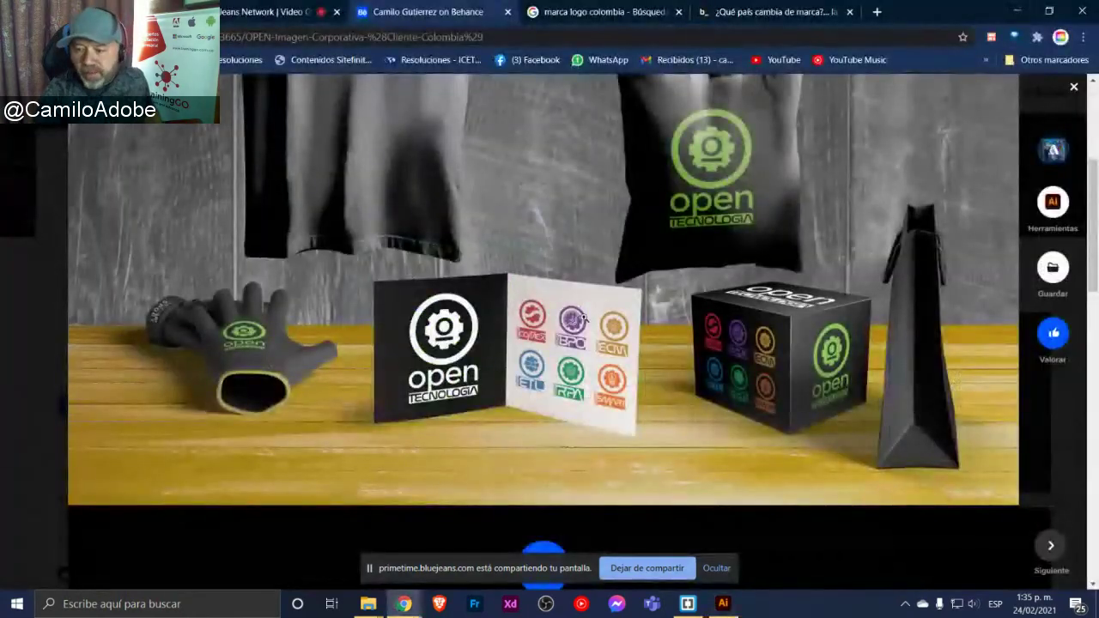
{"action": "key", "text": "alt+Tab"}
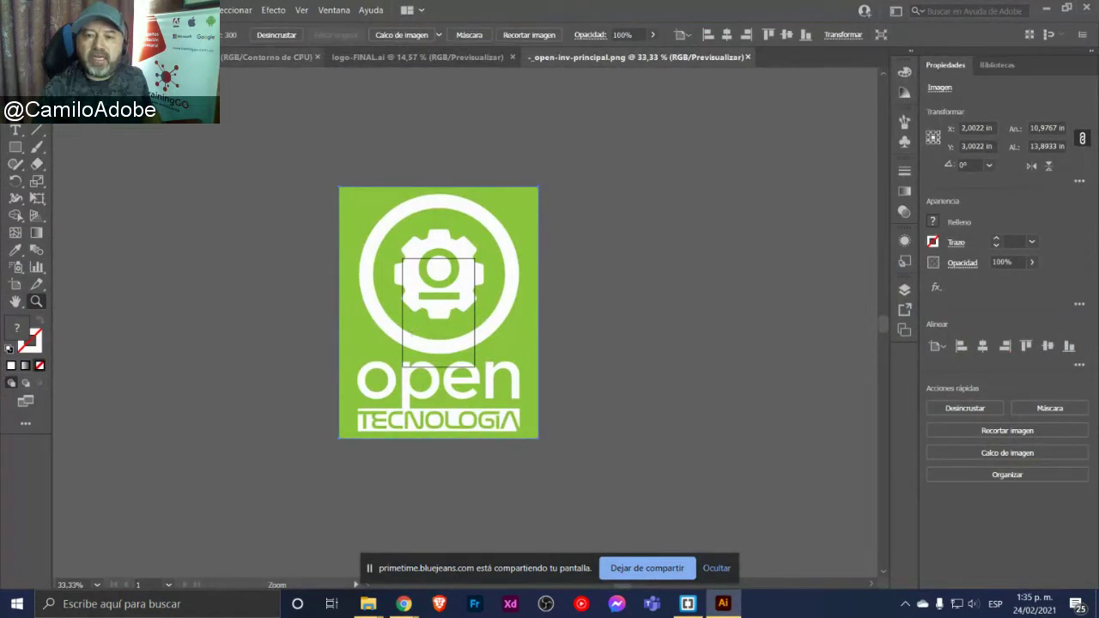
{"action": "left_click", "coordinate": [73, 10]}
Open _comex-caja-principal.png from ENTREGA LOGOS > COMEX, accepting no colour profile
{"action": "left_click", "coordinate": [129, 53]}
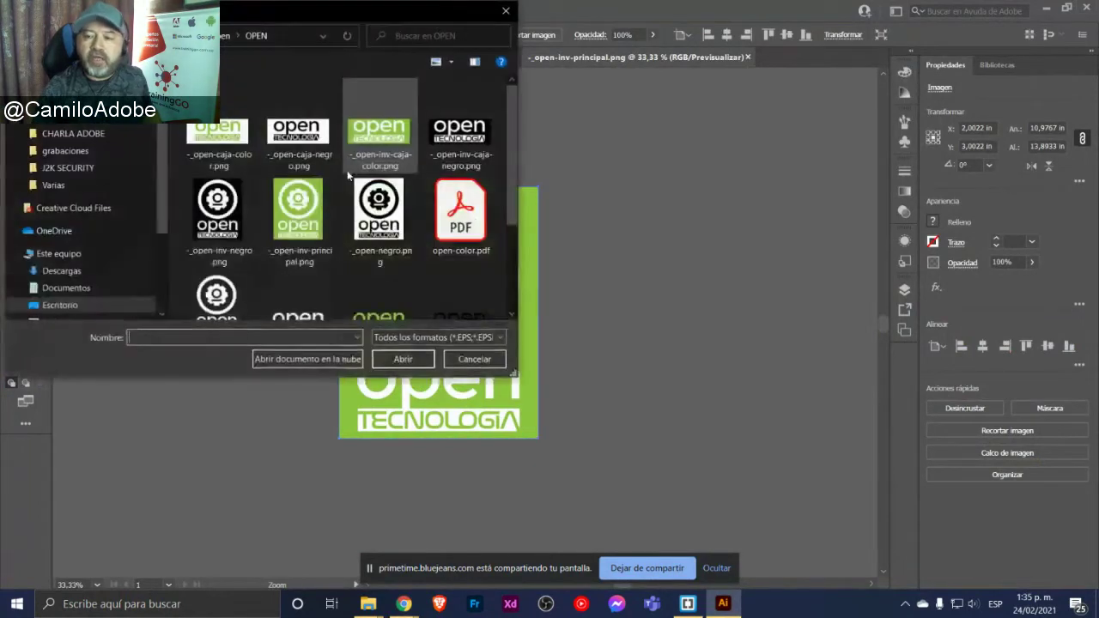
{"action": "scroll", "coordinate": [396, 202], "scroll_direction": "down", "scroll_amount": 1}
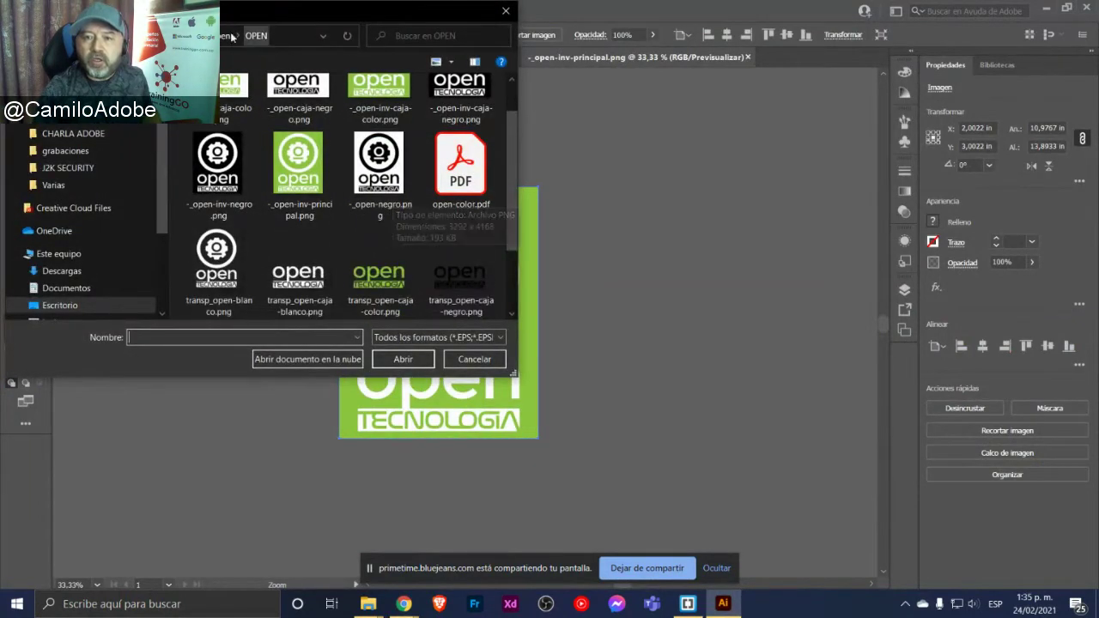
{"action": "left_click", "coordinate": [206, 35]}
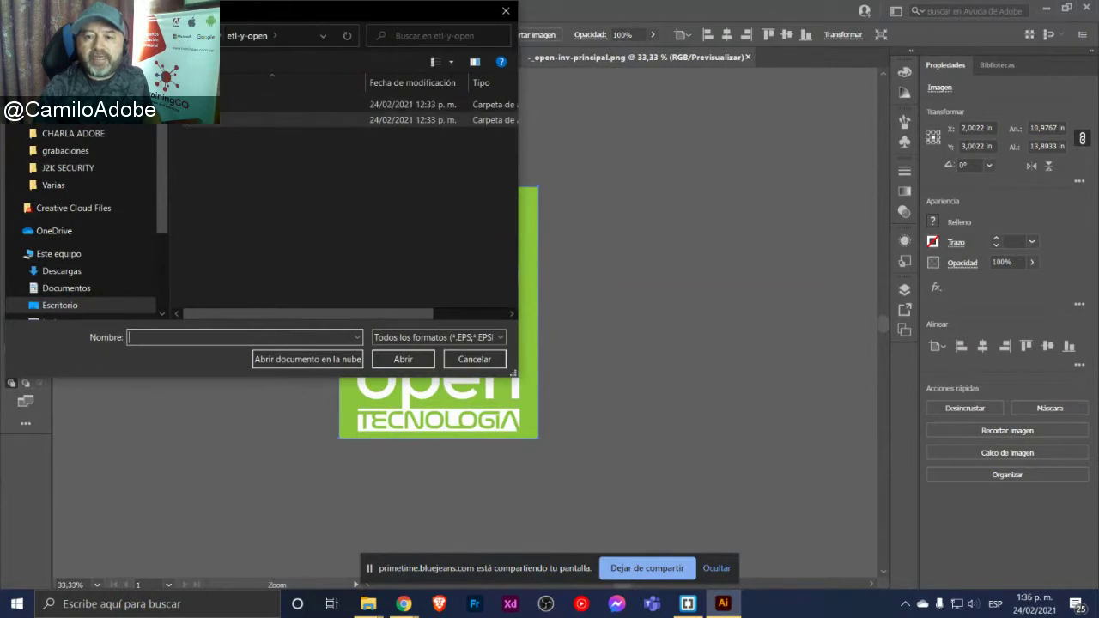
{"action": "left_click", "coordinate": [198, 35]}
{"action": "double_click", "coordinate": [214, 121]}
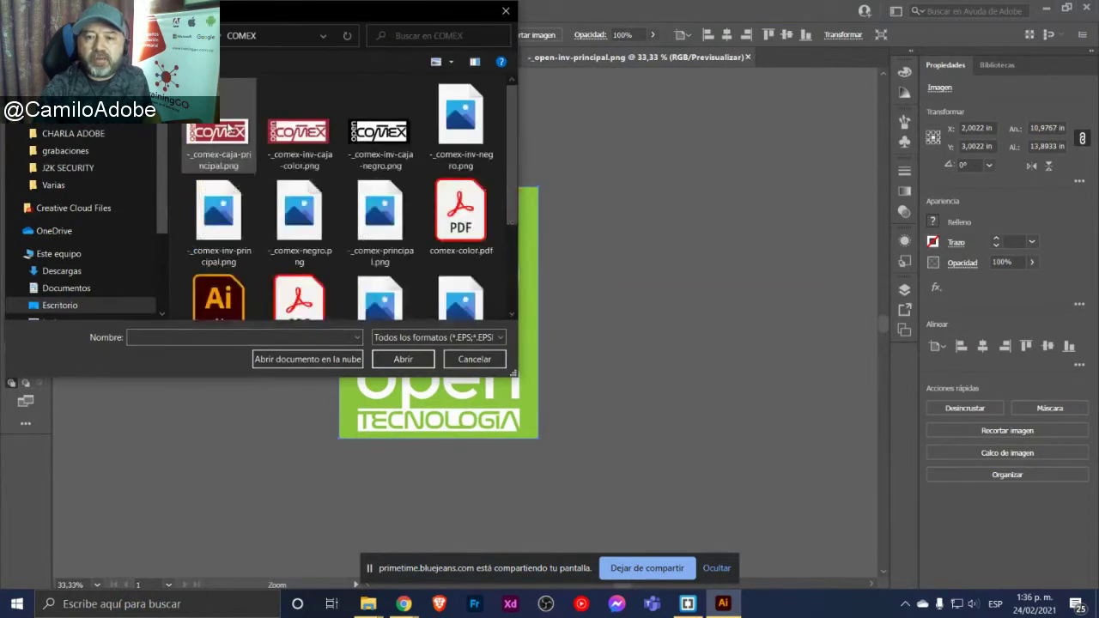
{"action": "mouse_move", "coordinate": [218, 138]}
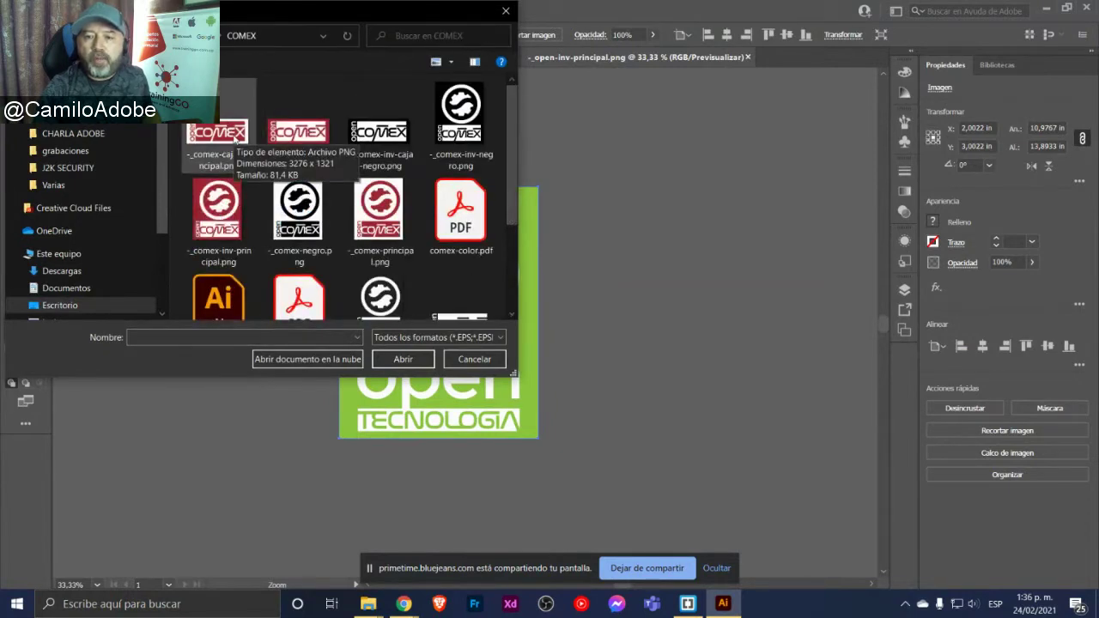
{"action": "double_click", "coordinate": [225, 133]}
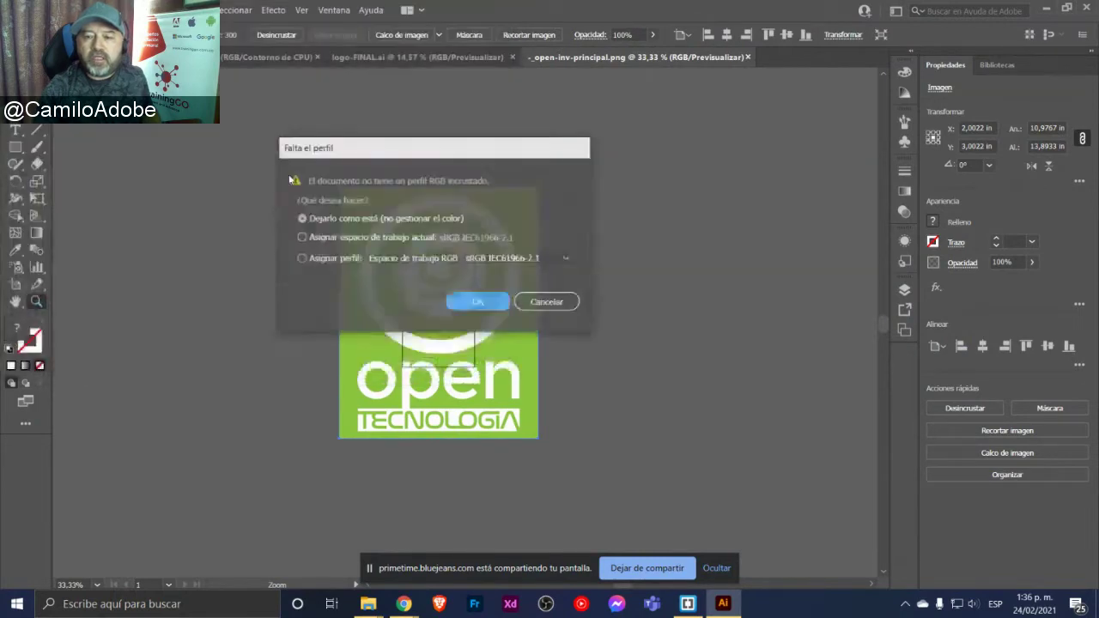
{"action": "left_click", "coordinate": [470, 307]}
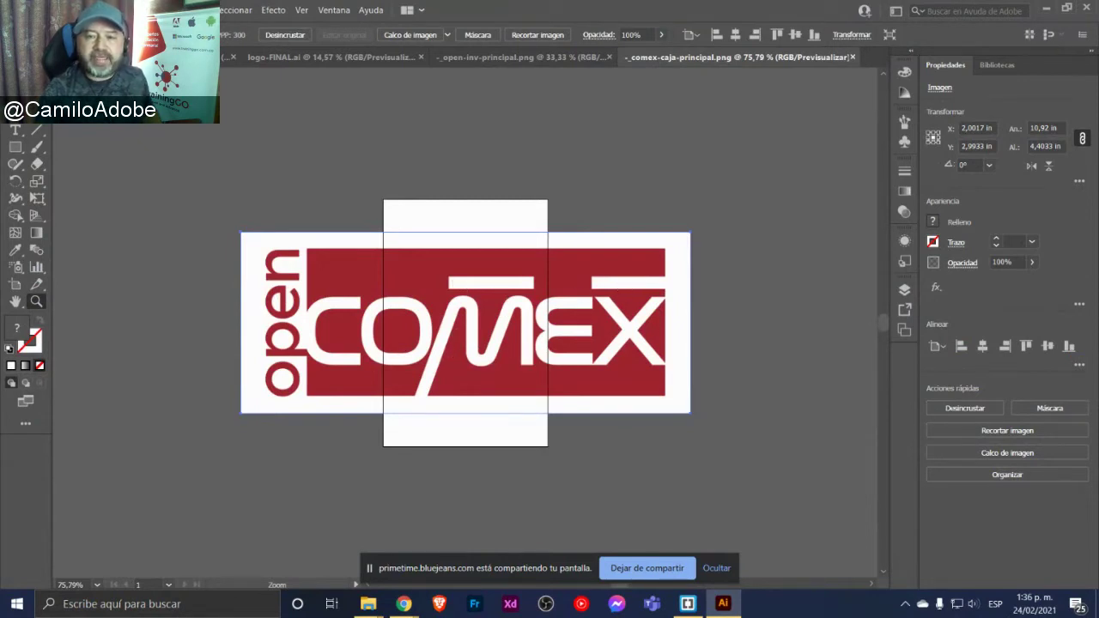
{"action": "left_click", "coordinate": [69, 10]}
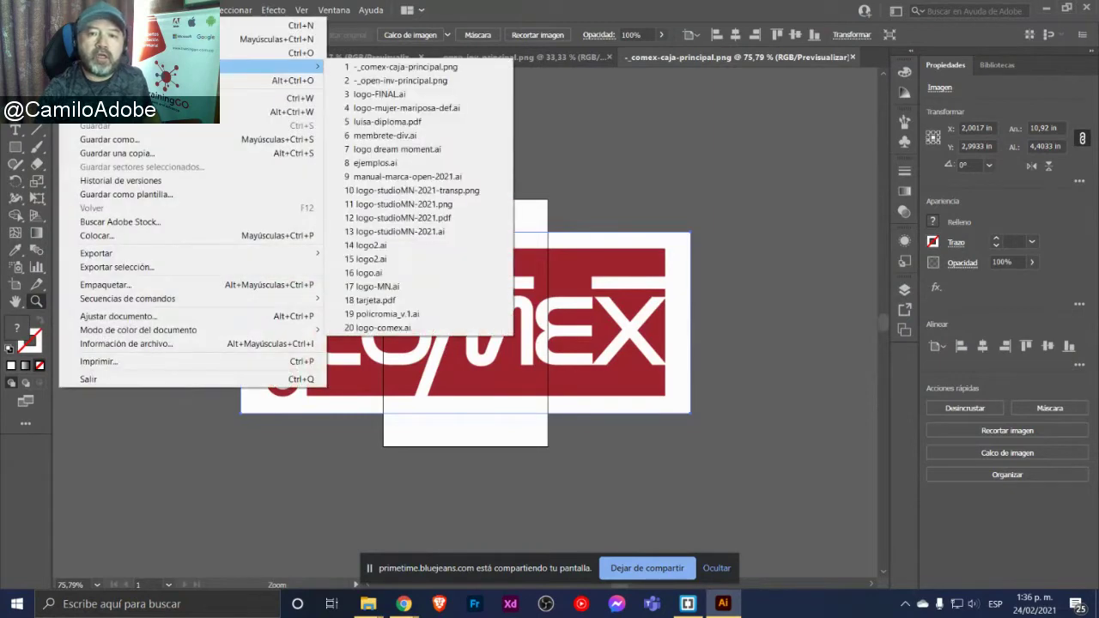
Open _rpa-caja-negra.png from ENTREGA LOGOS > RPA without a colour profile
{"action": "left_click", "coordinate": [103, 53]}
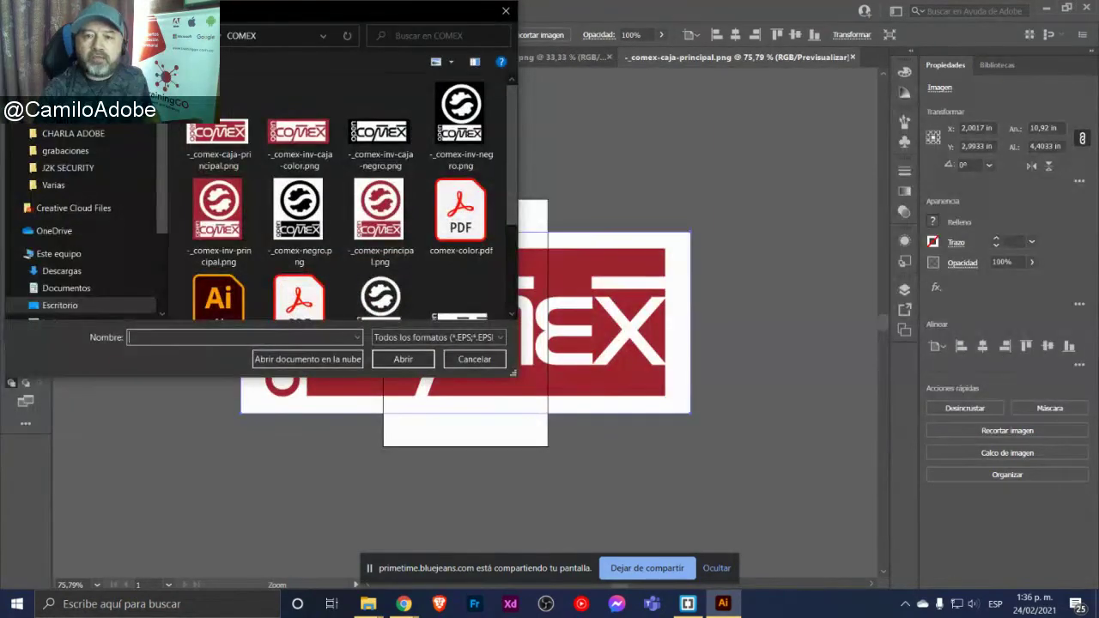
{"action": "key", "text": "alt+Up"}
{"action": "double_click", "coordinate": [226, 152]}
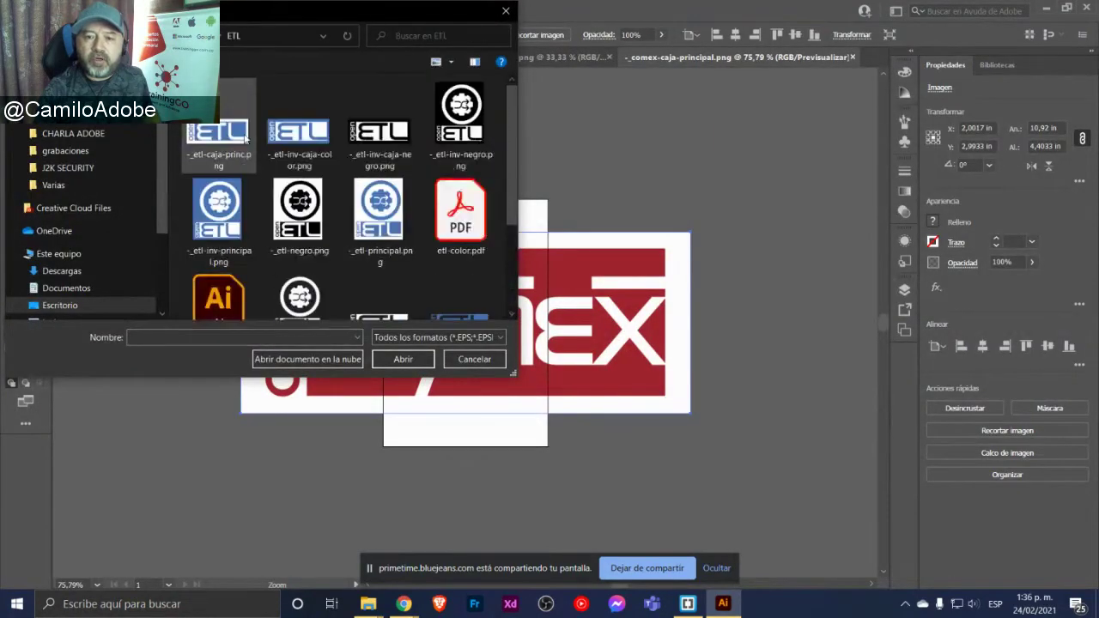
{"action": "key", "text": "alt+Up"}
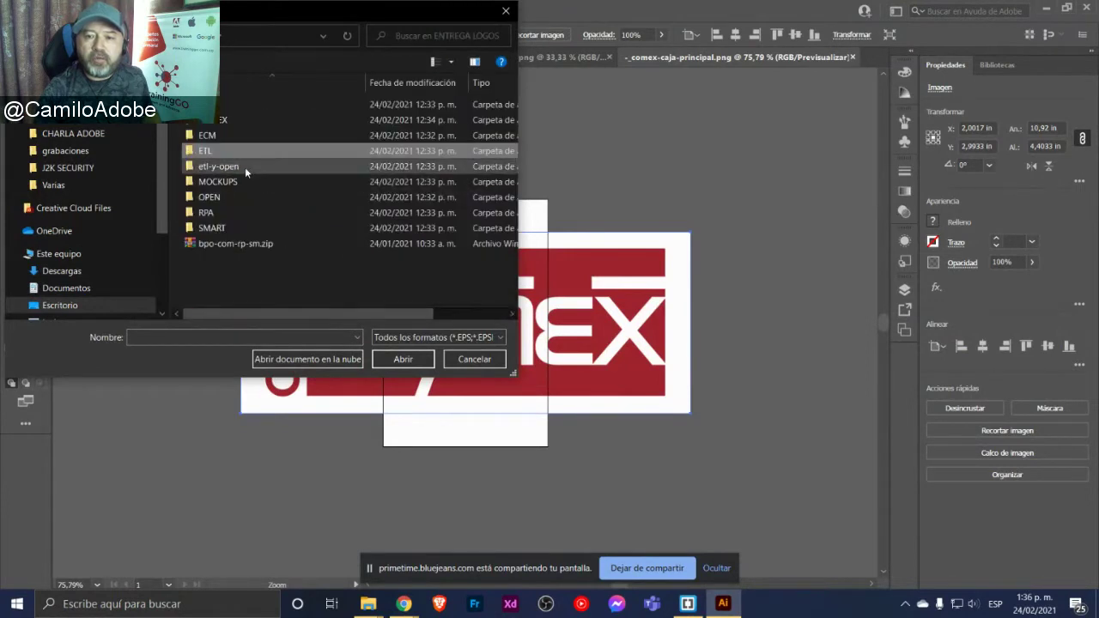
{"action": "double_click", "coordinate": [235, 213]}
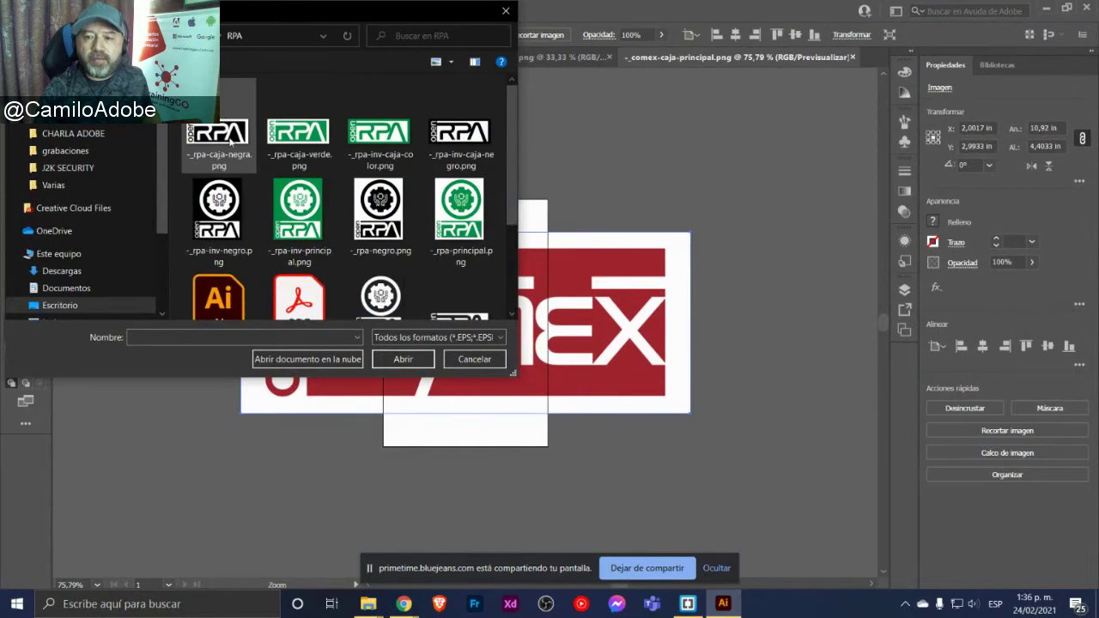
{"action": "double_click", "coordinate": [230, 146]}
{"action": "left_click", "coordinate": [493, 306]}
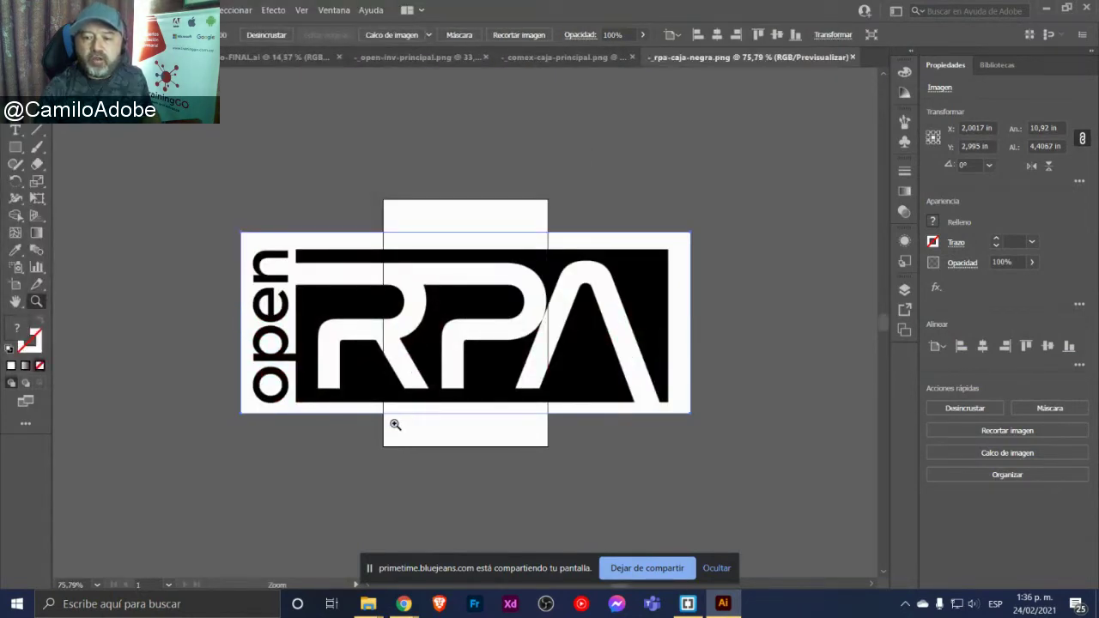
Type 'RPA' on the zoomed-in white area and set it in NasalizationRg-Regular
{"action": "left_click_drag", "start_coordinate": [421, 424], "coordinate": [315, 176]}
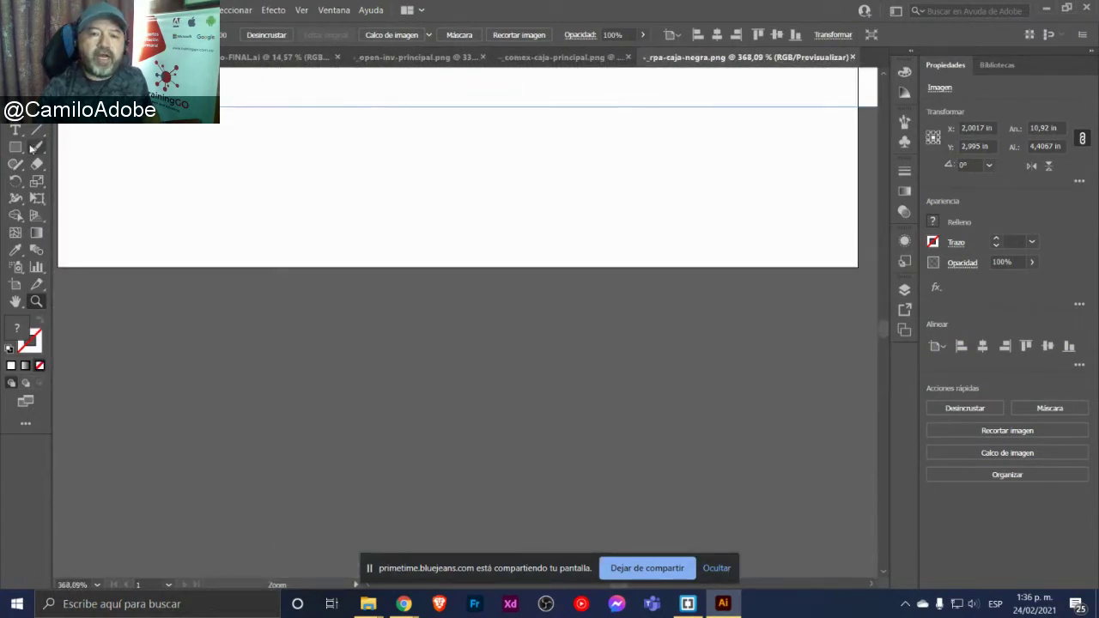
{"action": "left_click", "coordinate": [325, 214]}
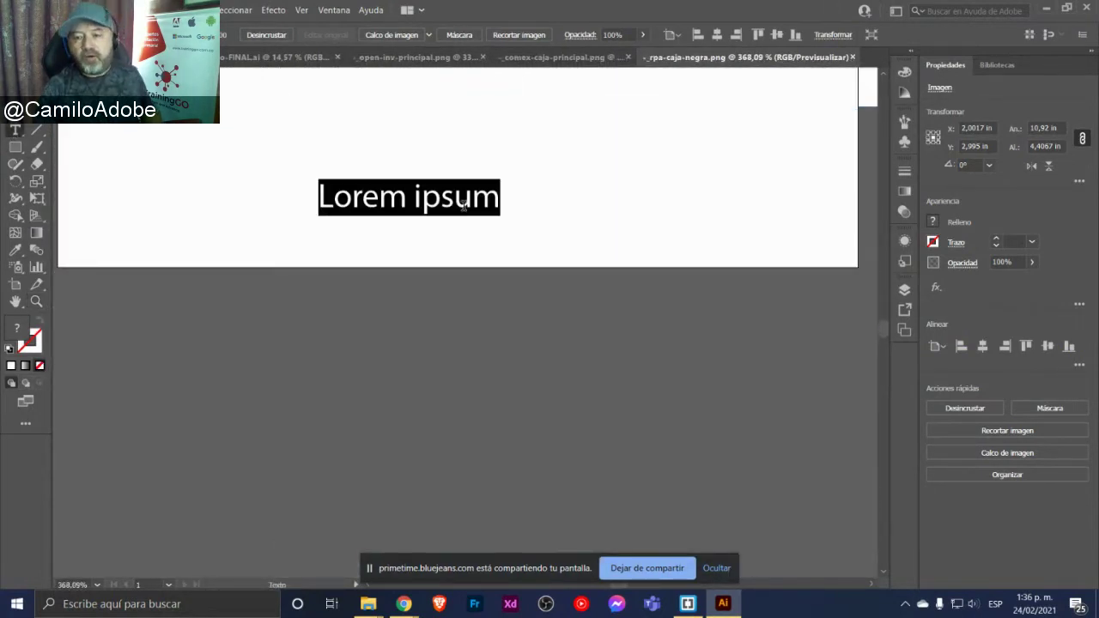
{"action": "type", "text": "RPA"}
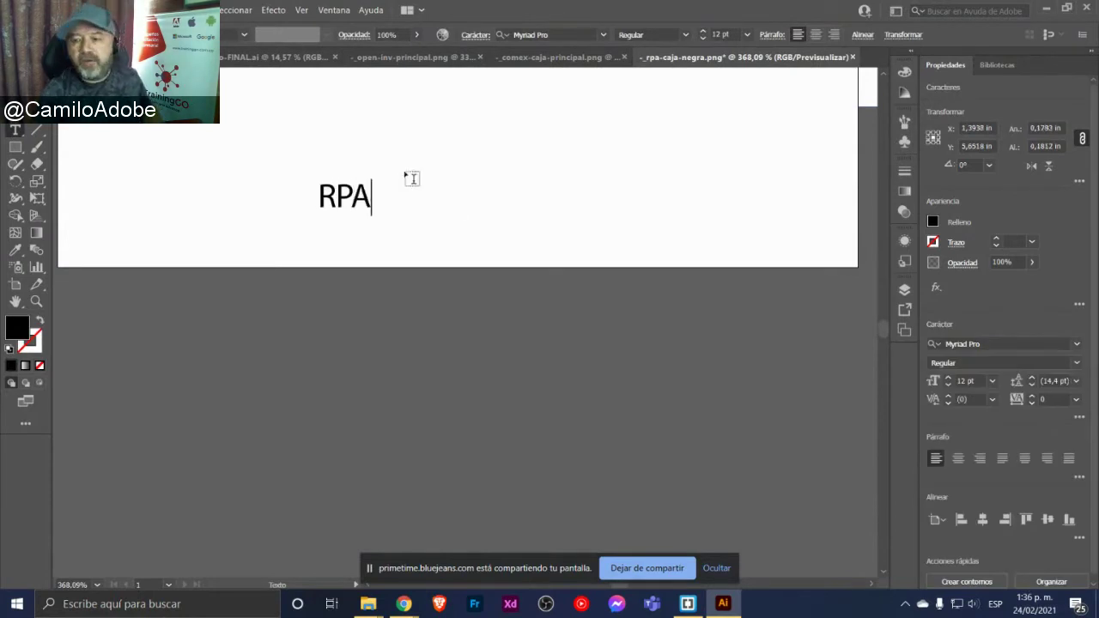
{"action": "double_click", "coordinate": [343, 183]}
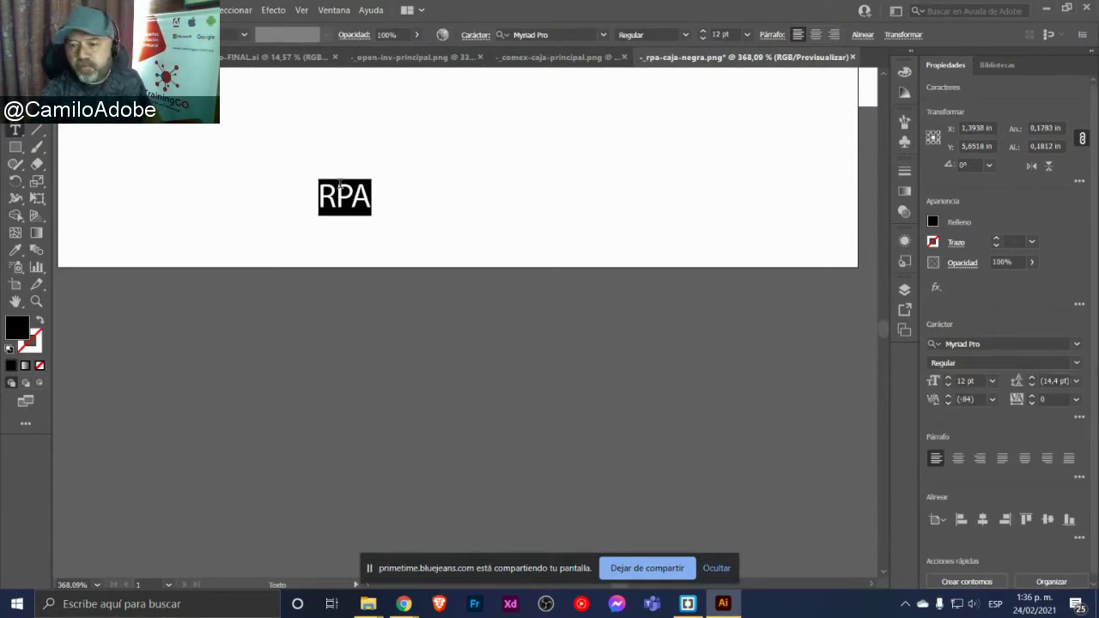
{"action": "left_click", "coordinate": [999, 344]}
{"action": "type", "text": "NAZA"}
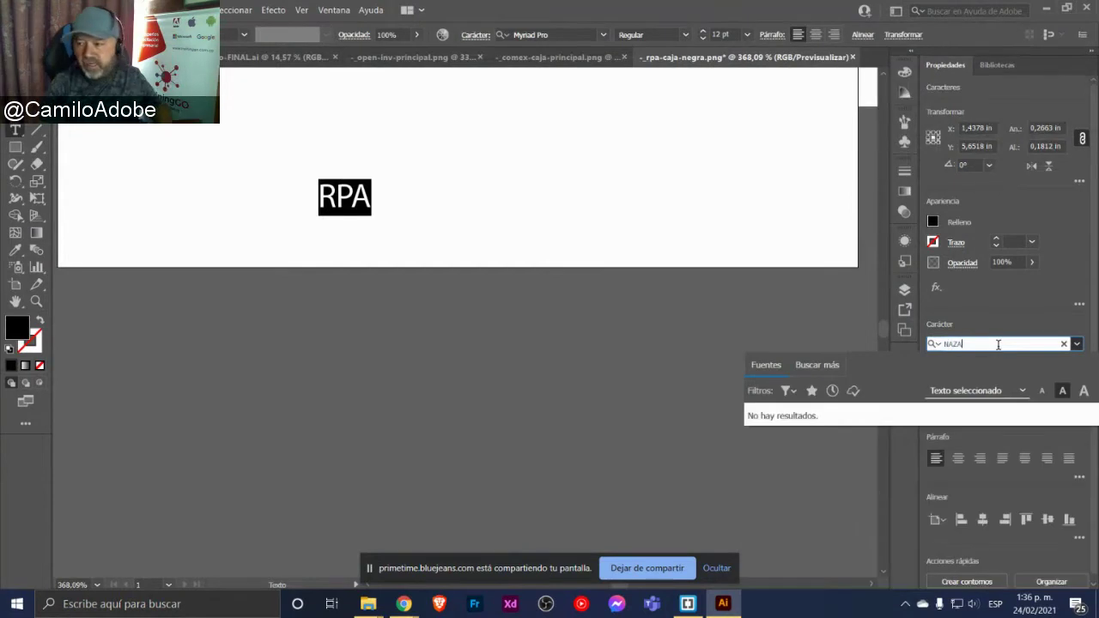
{"action": "key", "text": "BackSpace"}
{"action": "key", "text": "BackSpace"}
{"action": "key", "text": "BackSpace"}
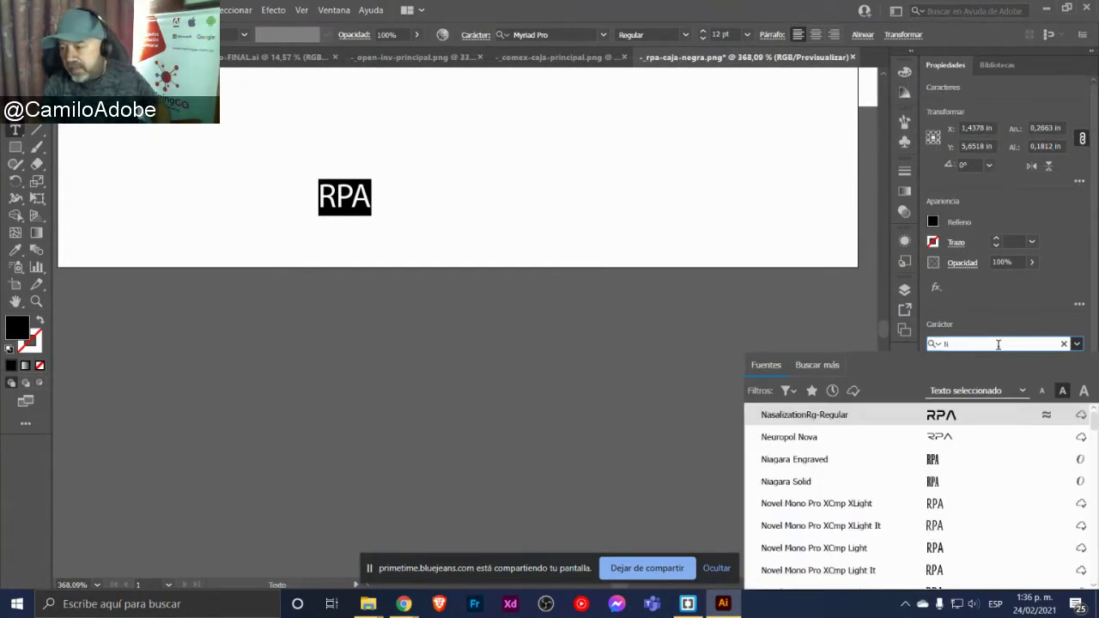
{"action": "left_click", "coordinate": [853, 413]}
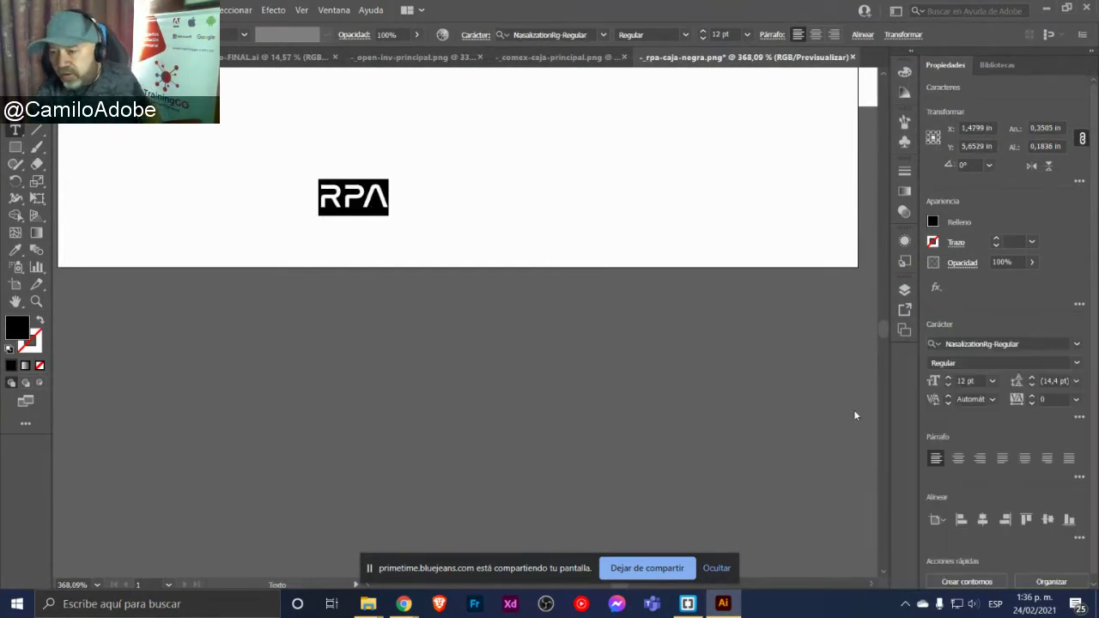
{"action": "left_click", "coordinate": [1078, 345]}
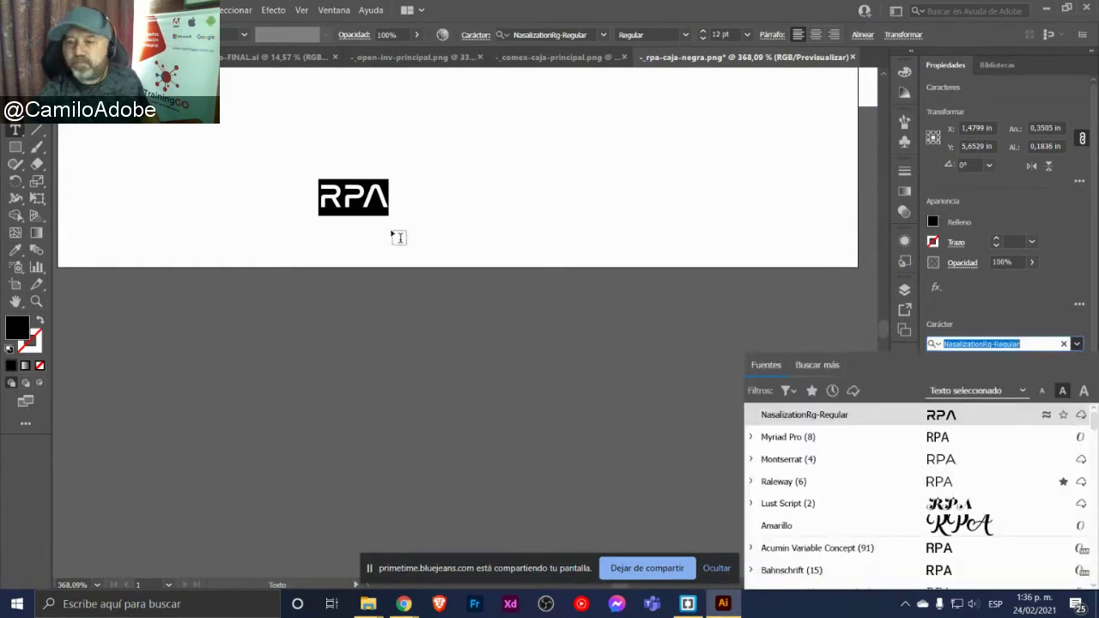
{"action": "key", "text": "Escape"}
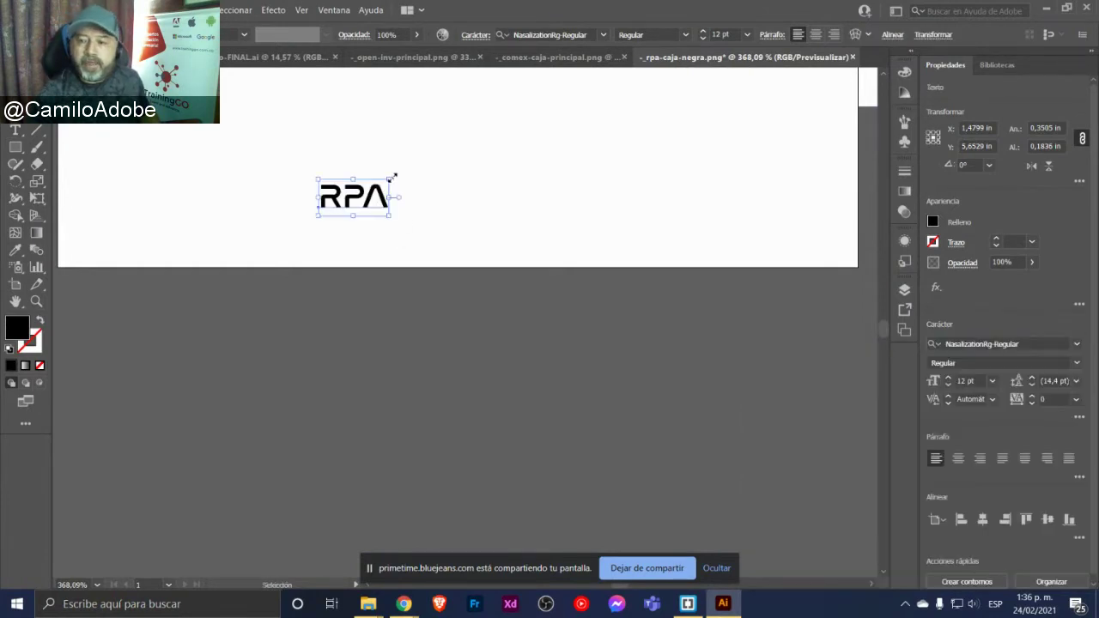
Enlarge the RPA text to about 49 pt and dismiss the paragraph panel
{"action": "left_click_drag", "start_coordinate": [394, 176], "coordinate": [522, 145]}
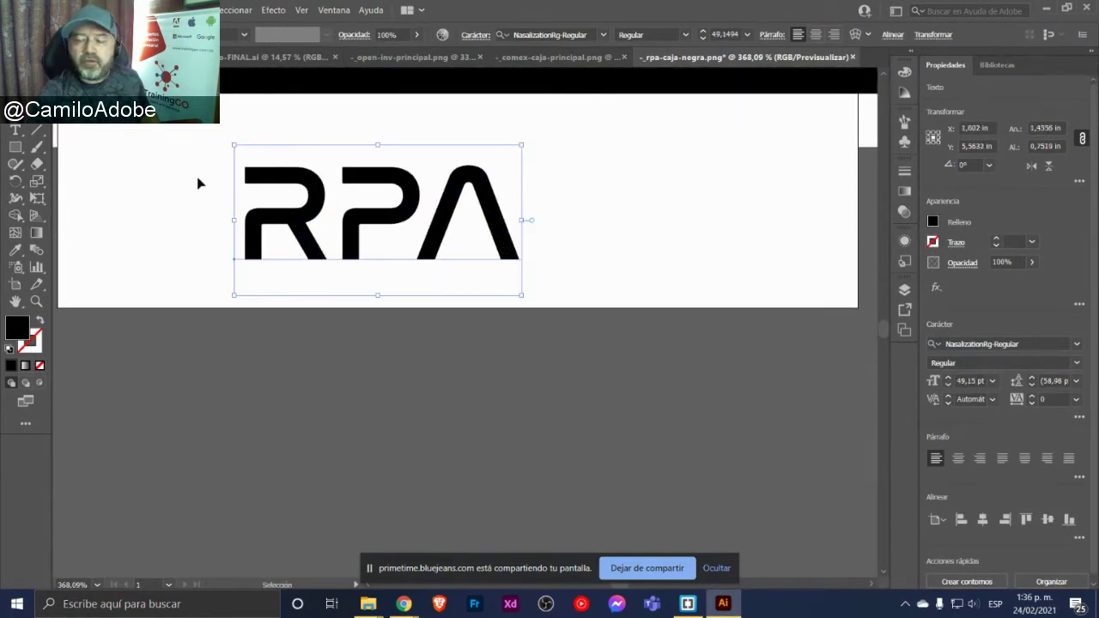
{"action": "key", "text": "a"}
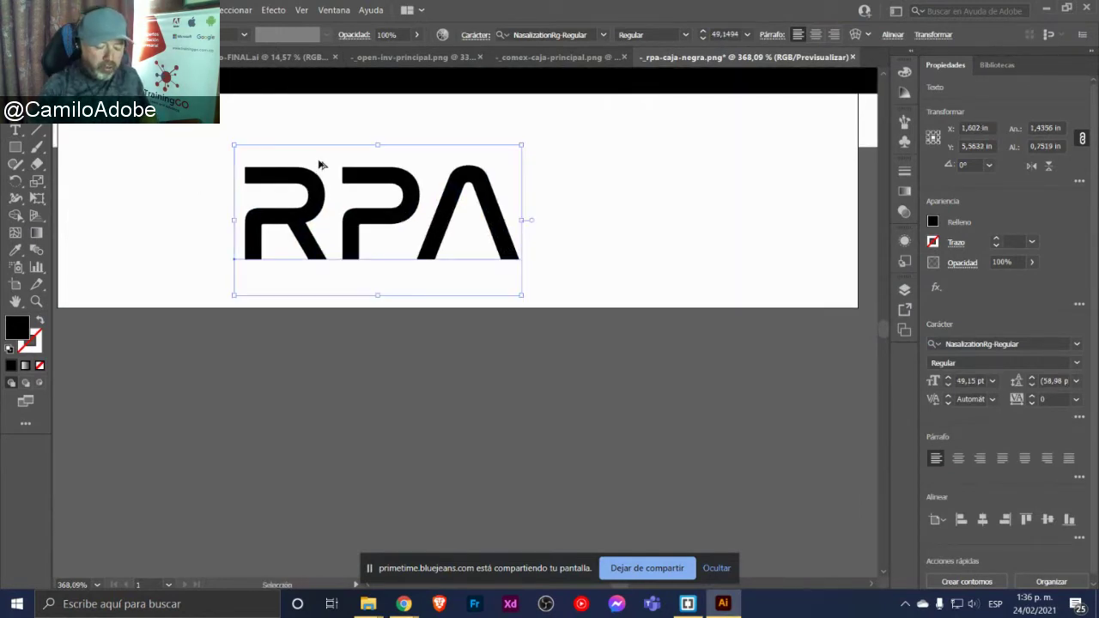
{"action": "key", "text": "ctrl+alt+t"}
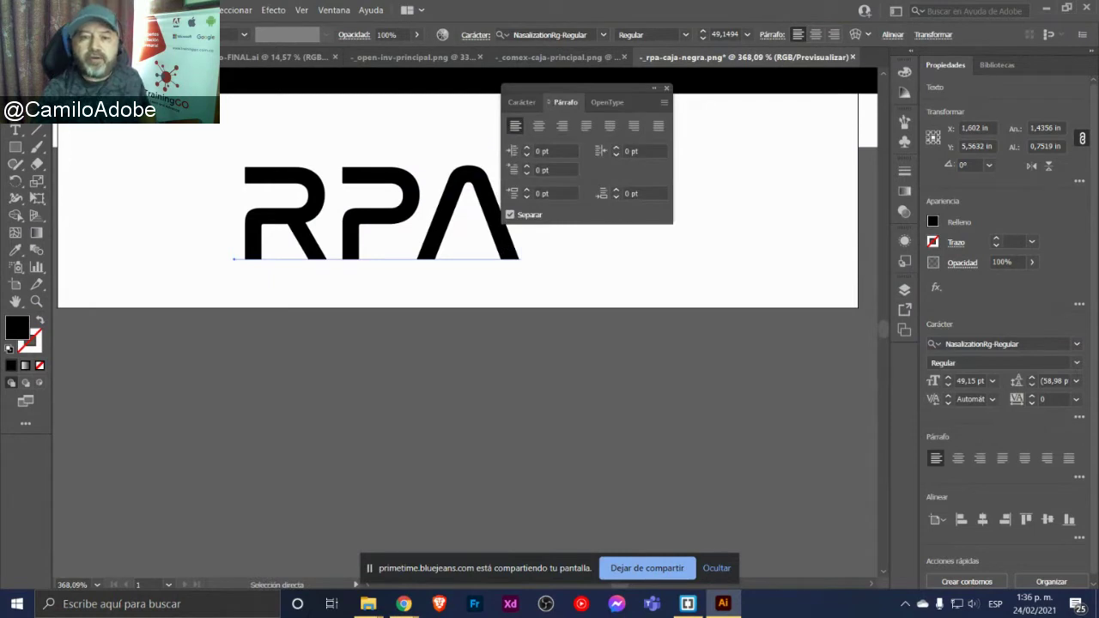
{"action": "key", "text": "v"}
{"action": "left_click_drag", "start_coordinate": [572, 93], "coordinate": [602, 104]}
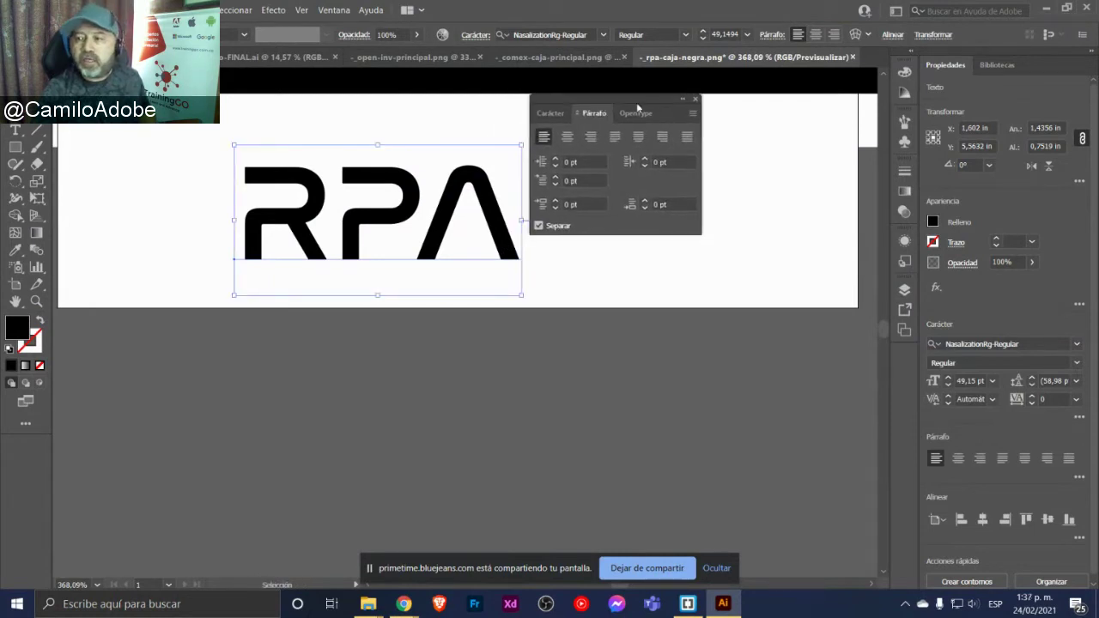
{"action": "left_click", "coordinate": [696, 98]}
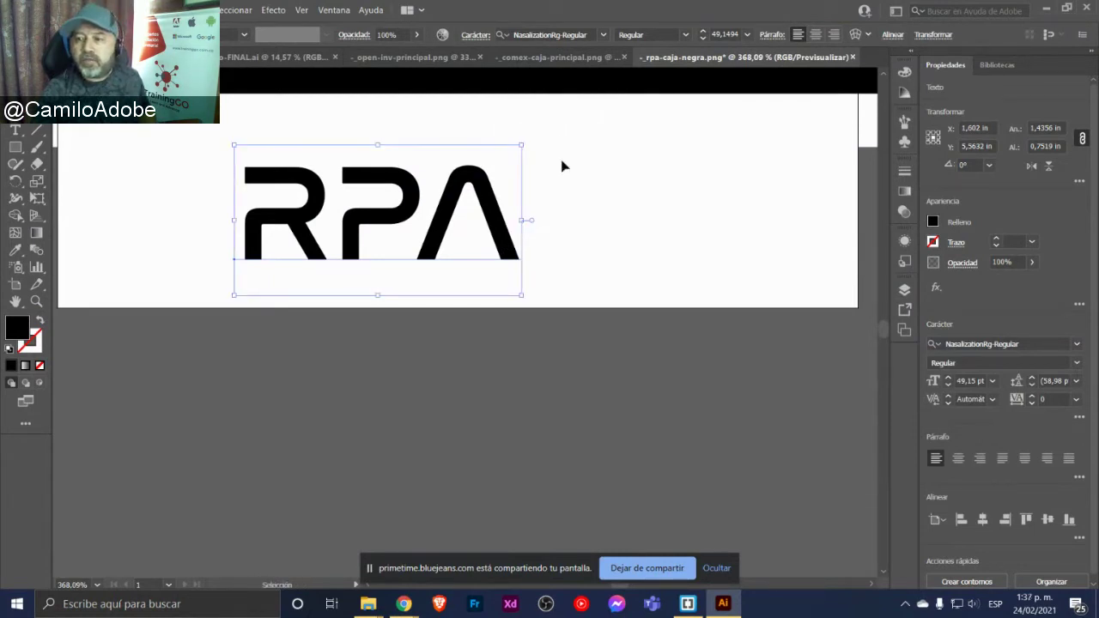
{"action": "left_click", "coordinate": [420, 129]}
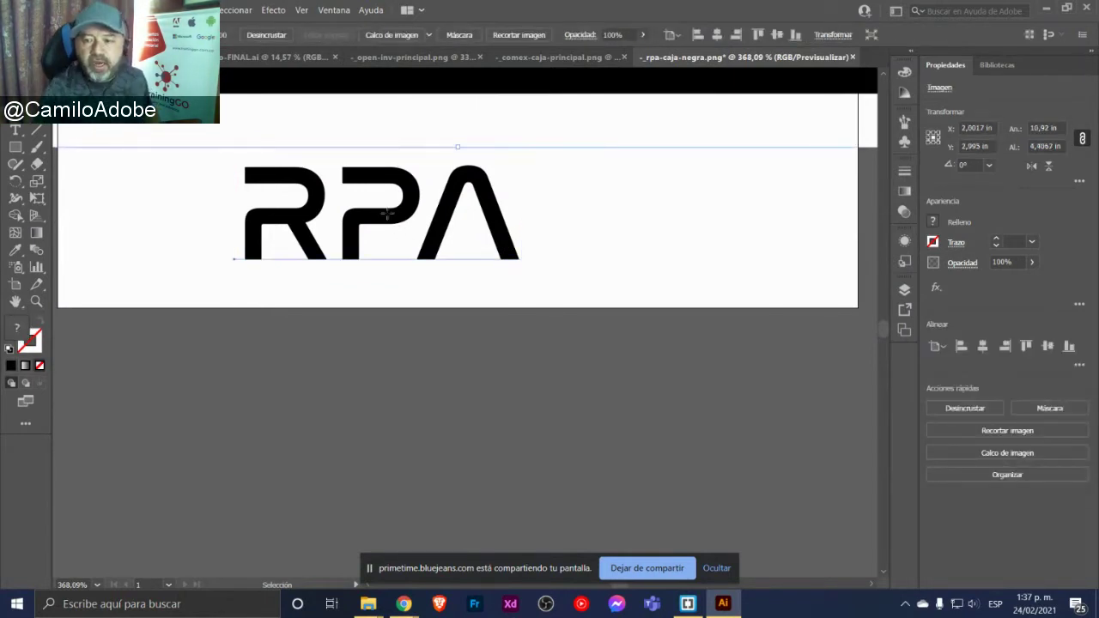
{"action": "left_click", "coordinate": [454, 238]}
Outline the RPA text and nudge the A slightly left toward the P
{"action": "key", "text": "a"}
{"action": "key", "text": "ctrl+shift+o"}
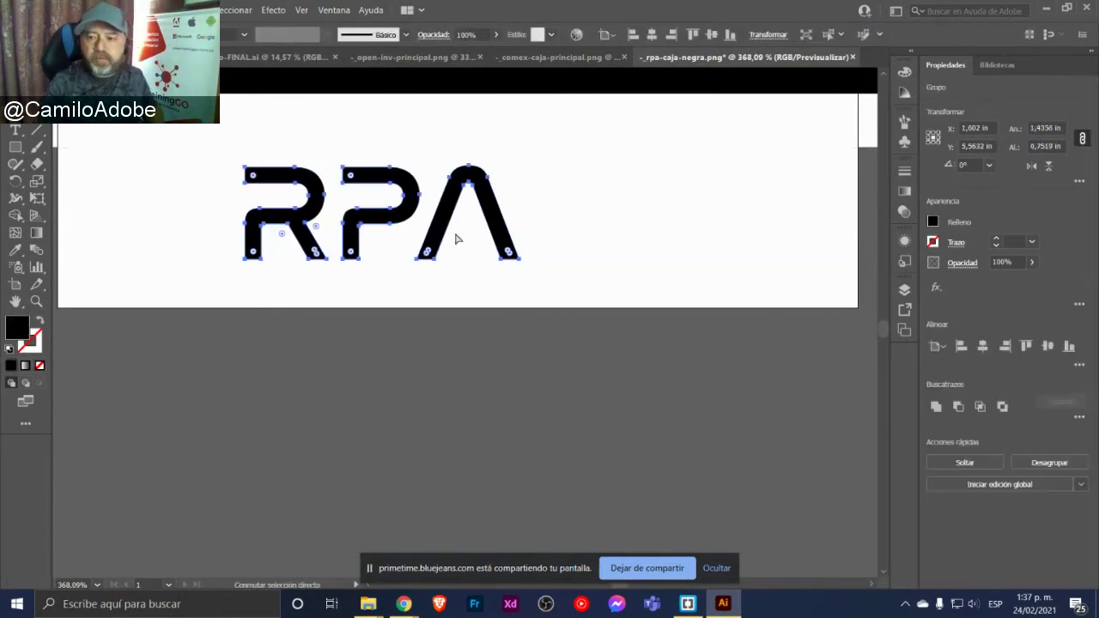
{"action": "key", "text": "v"}
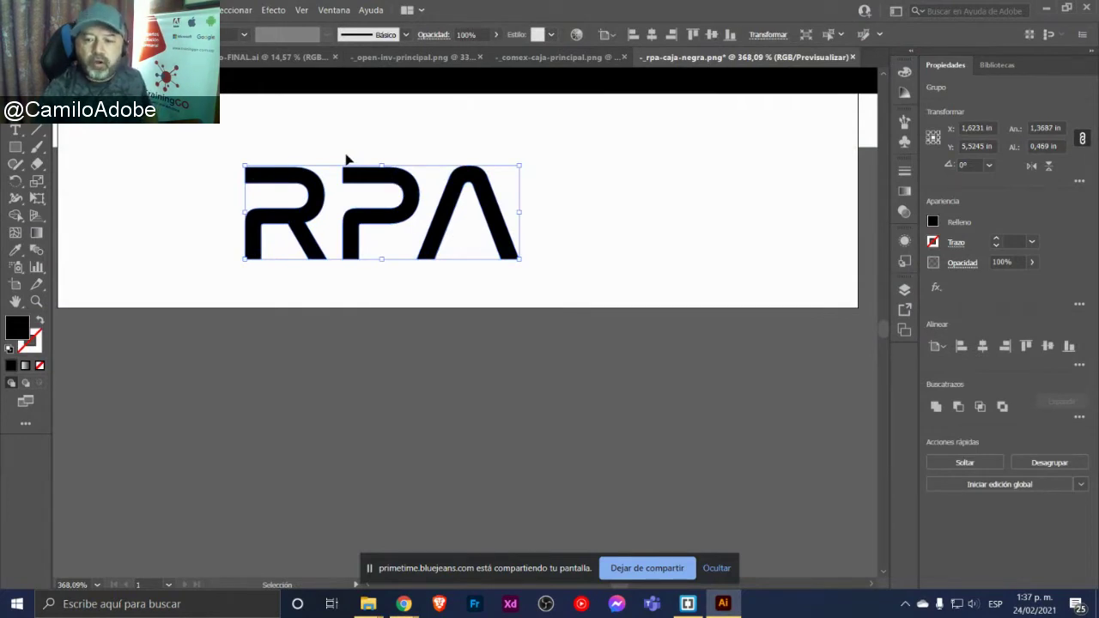
{"action": "key", "text": "a"}
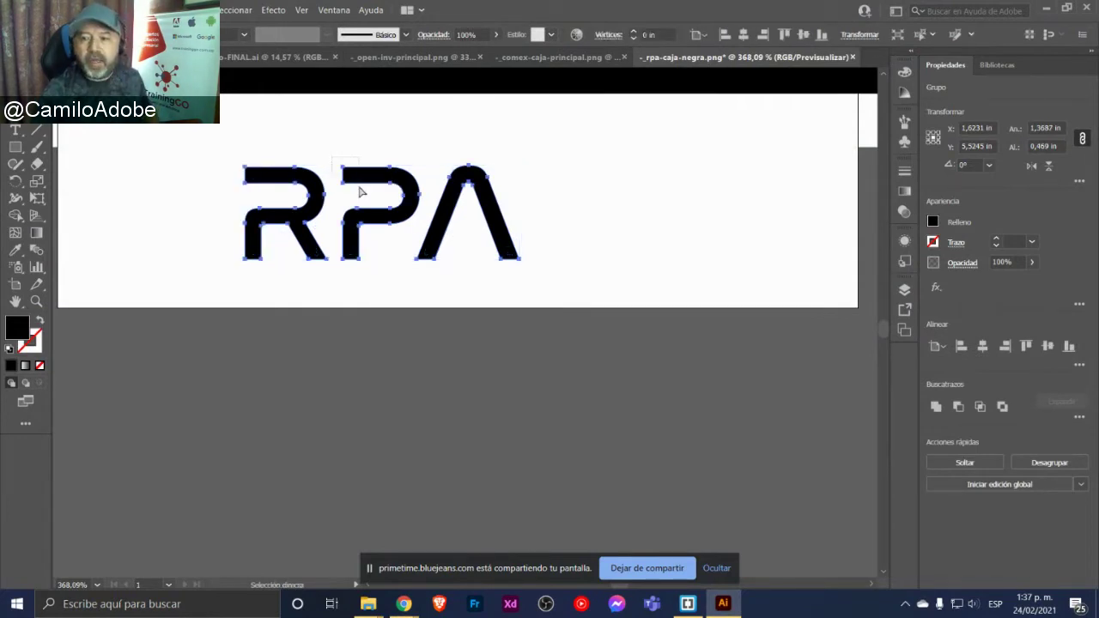
{"action": "left_click", "coordinate": [360, 192]}
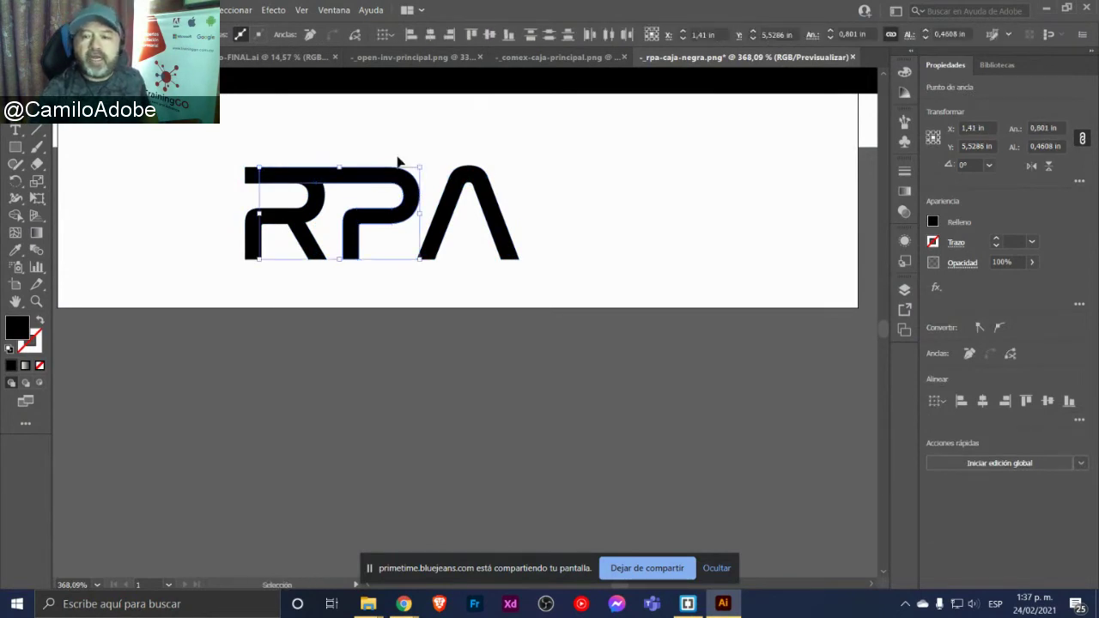
{"action": "key", "text": "v"}
{"action": "left_click", "coordinate": [462, 215]}
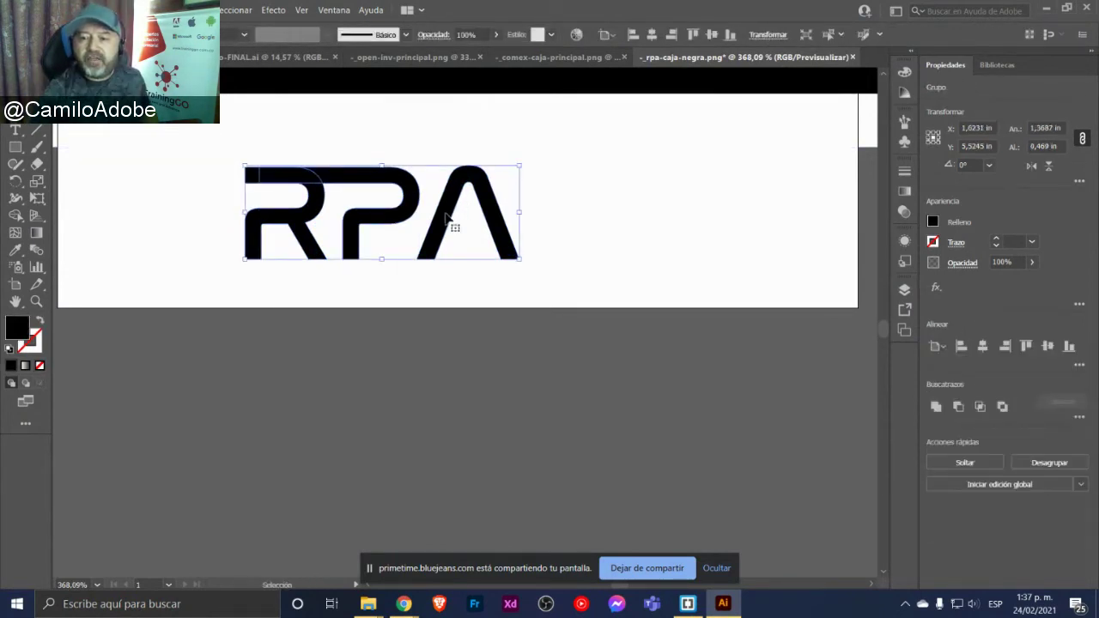
{"action": "double_click", "coordinate": [446, 219]}
{"action": "left_click_drag", "start_coordinate": [449, 220], "coordinate": [436, 220]}
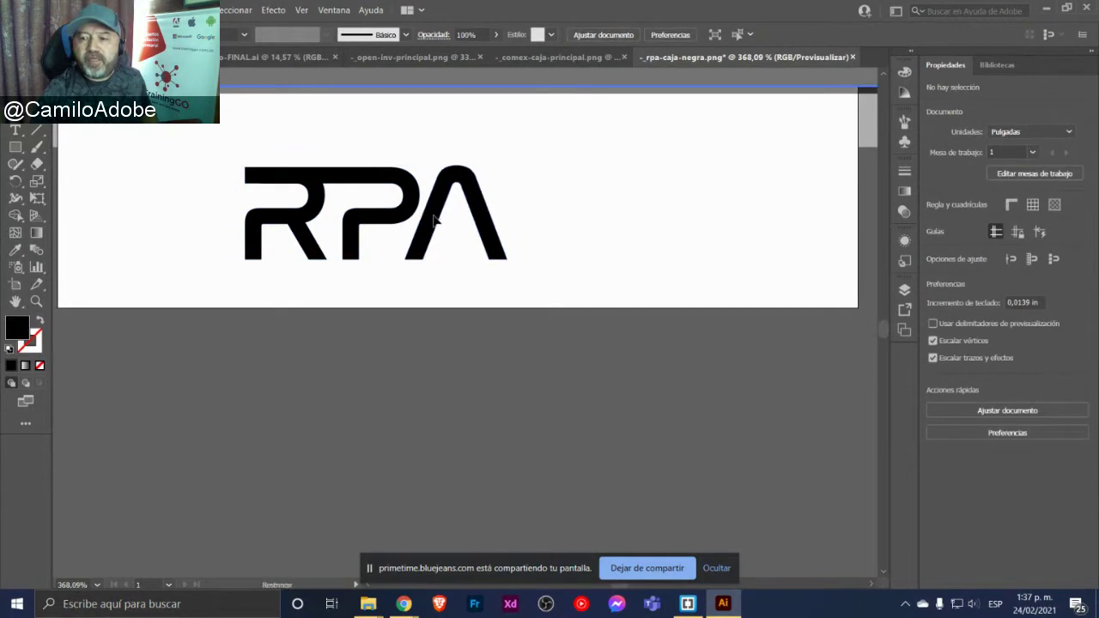
{"action": "double_click", "coordinate": [541, 221]}
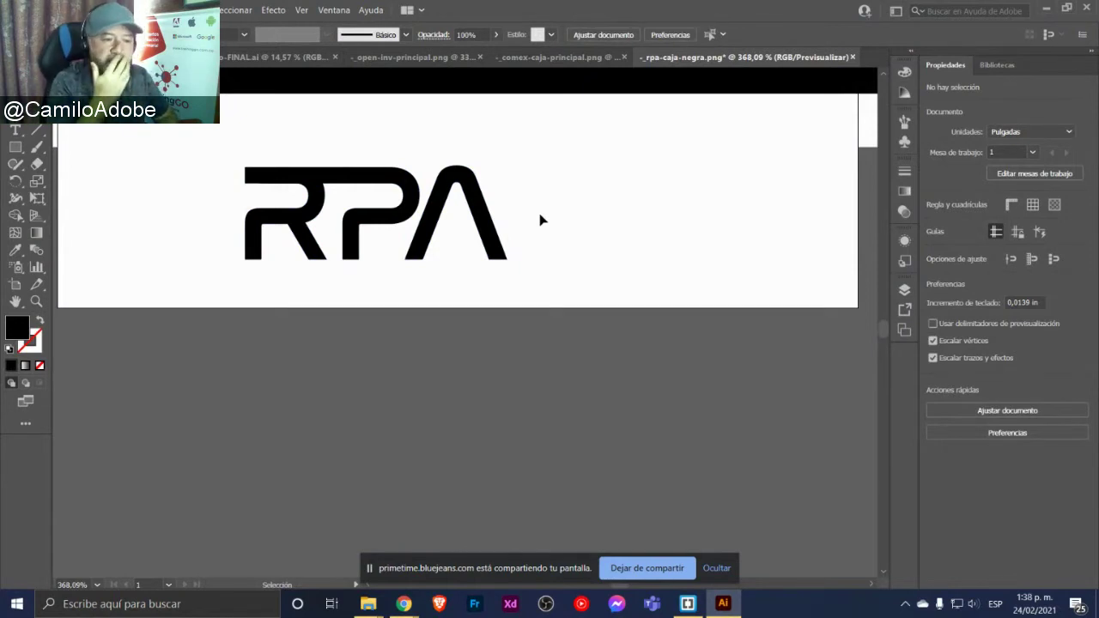
Select the finished RPA logo group, then switch to the _comex-caja-principal.png document
{"action": "left_click", "coordinate": [541, 146]}
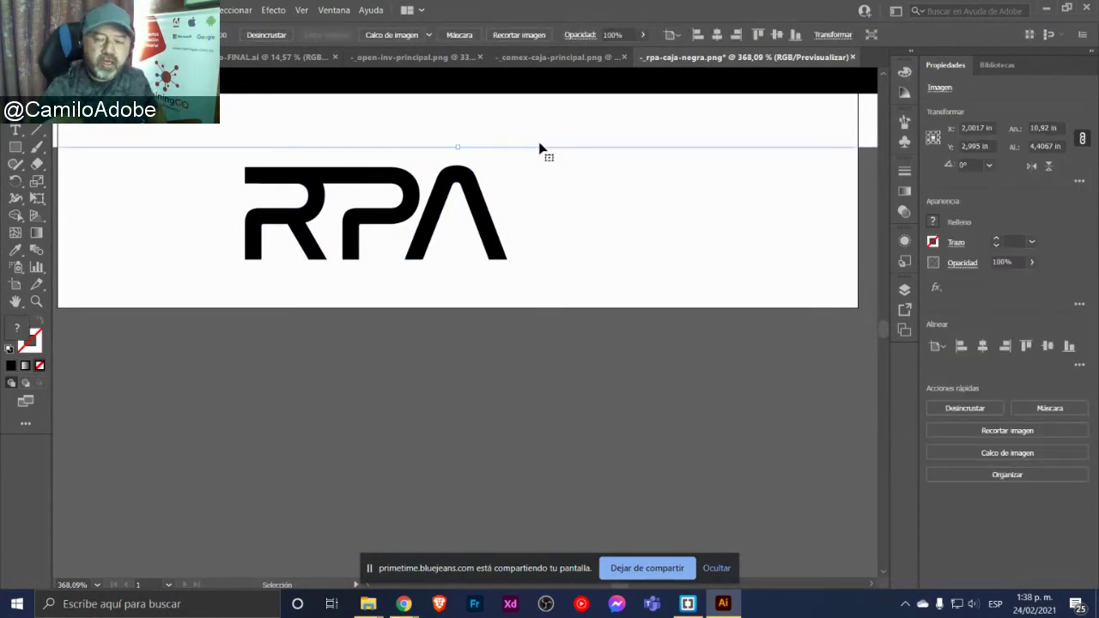
{"action": "left_click", "coordinate": [424, 233]}
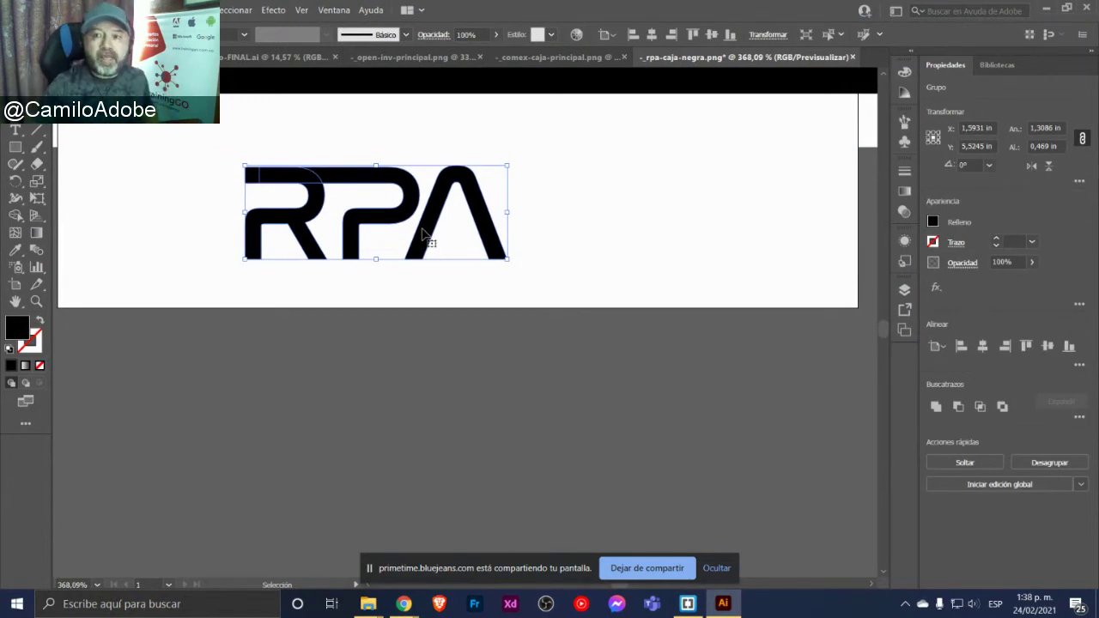
{"action": "left_click", "coordinate": [536, 55]}
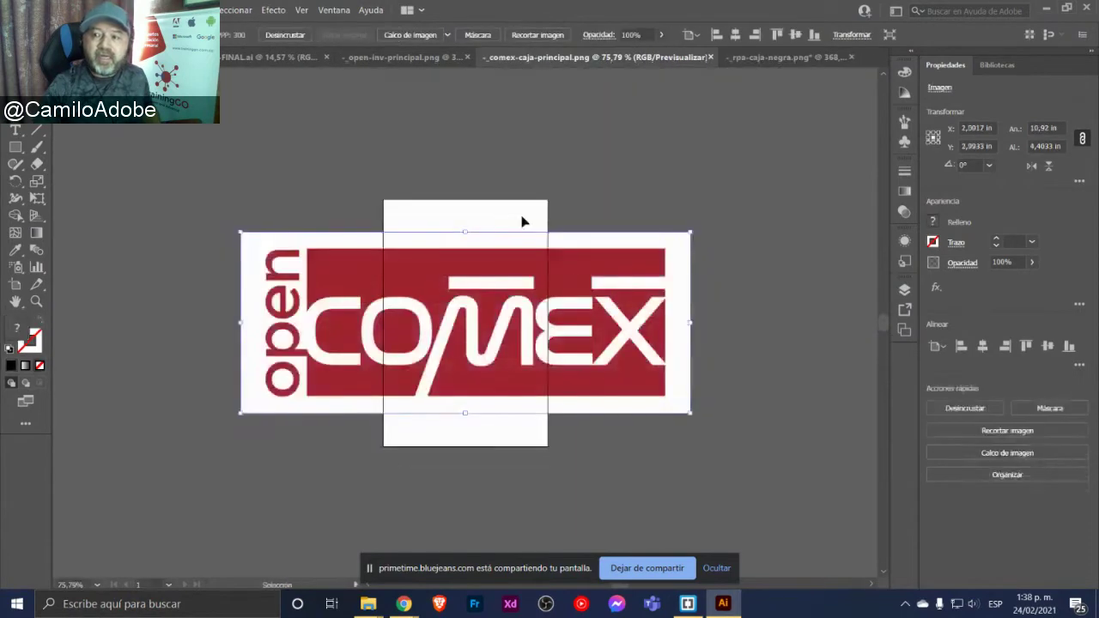
Switch to Chrome and close the OPEN Imagen Corporativa project lightbox
{"action": "key", "text": "alt+Tab"}
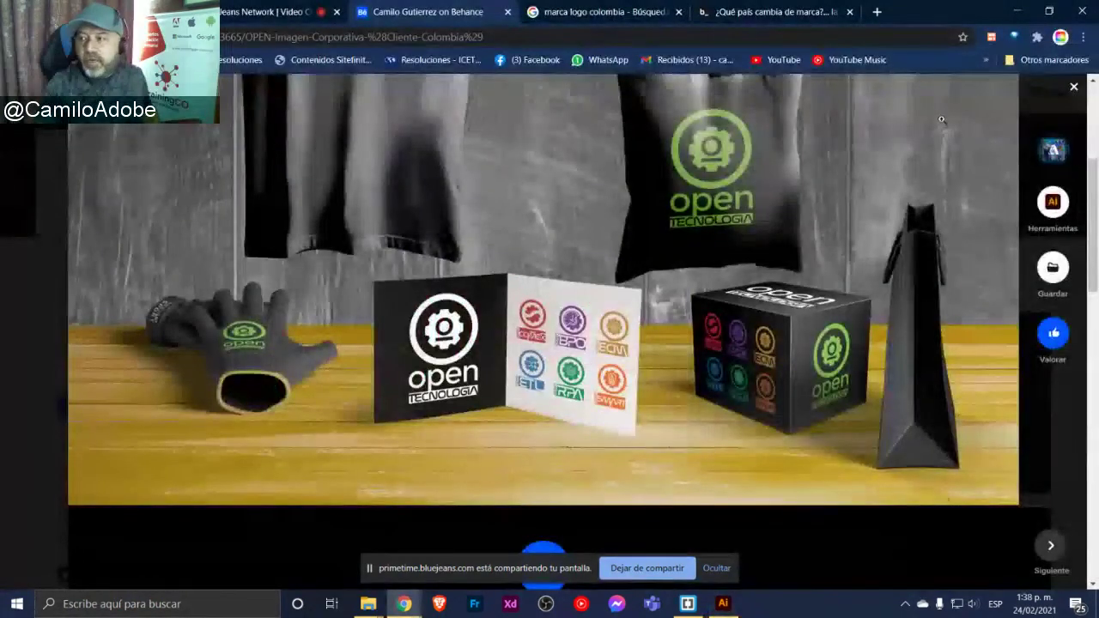
{"action": "left_click", "coordinate": [1074, 86]}
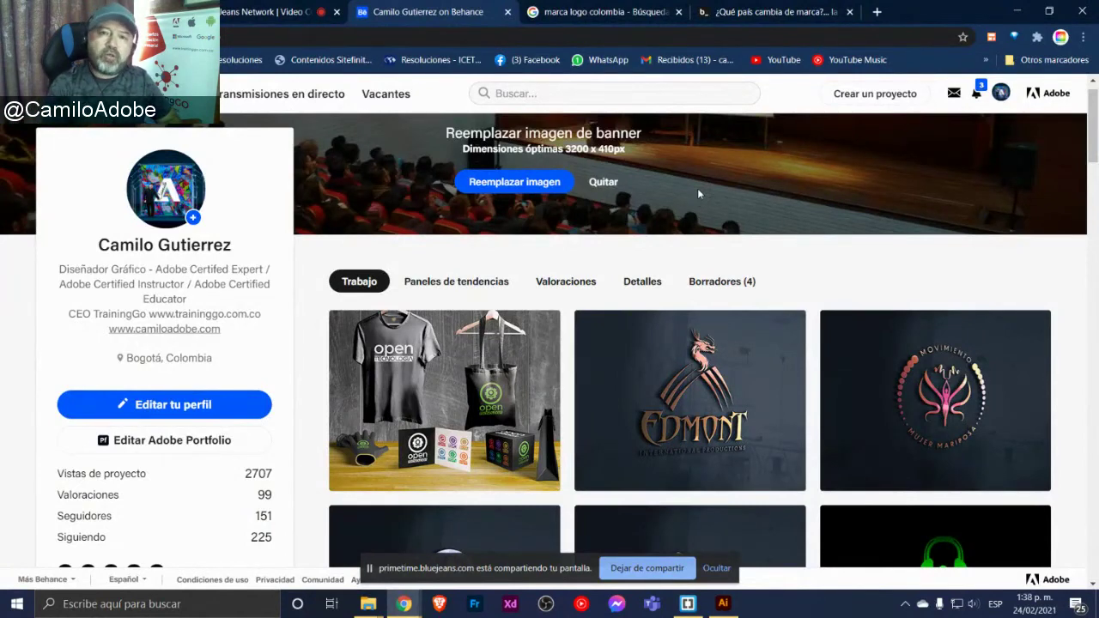
Scroll down through the Behance logo projects, then return to the COMEX document in Illustrator
{"action": "scroll", "coordinate": [694, 243], "scroll_direction": "down", "scroll_amount": 3}
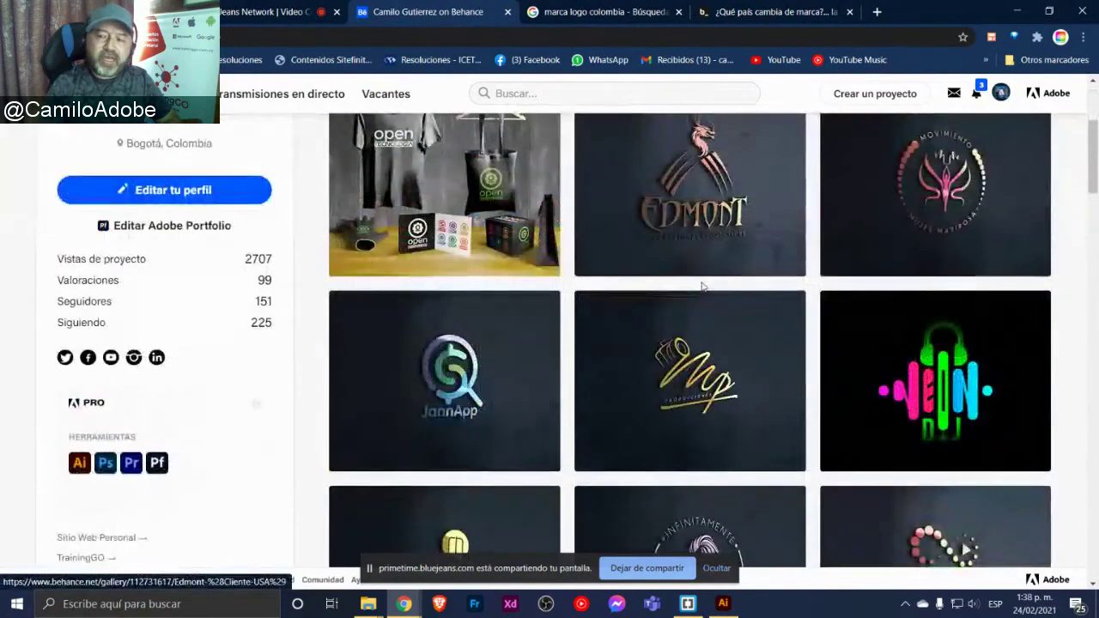
{"action": "scroll", "coordinate": [687, 252], "scroll_direction": "down", "scroll_amount": 4}
{"action": "scroll", "coordinate": [679, 283], "scroll_direction": "down", "scroll_amount": 3}
{"action": "scroll", "coordinate": [670, 327], "scroll_direction": "down", "scroll_amount": 2}
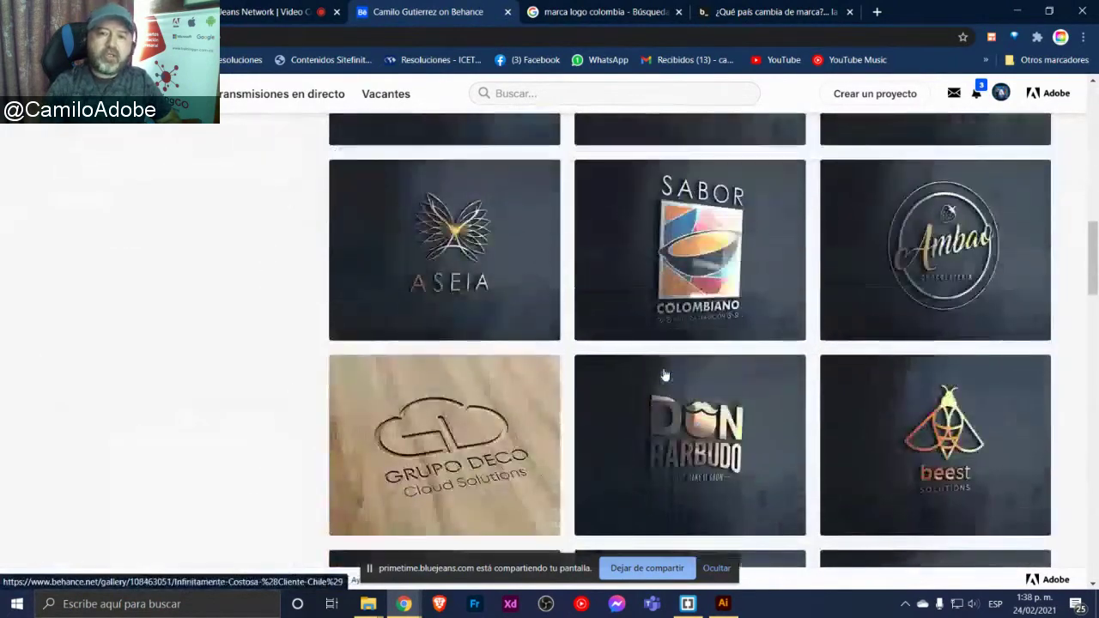
{"action": "scroll", "coordinate": [664, 373], "scroll_direction": "down", "scroll_amount": 4}
{"action": "scroll", "coordinate": [664, 372], "scroll_direction": "down", "scroll_amount": 1}
{"action": "scroll", "coordinate": [664, 372], "scroll_direction": "down", "scroll_amount": 2}
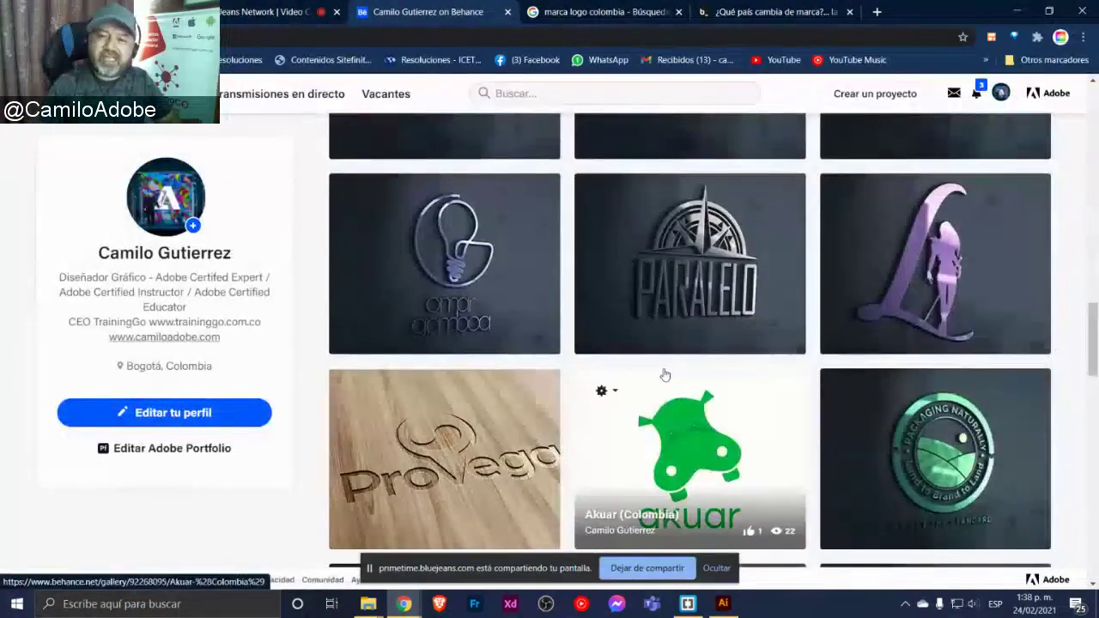
{"action": "scroll", "coordinate": [515, 344], "scroll_direction": "down", "scroll_amount": 2}
{"action": "scroll", "coordinate": [529, 378], "scroll_direction": "down", "scroll_amount": 1}
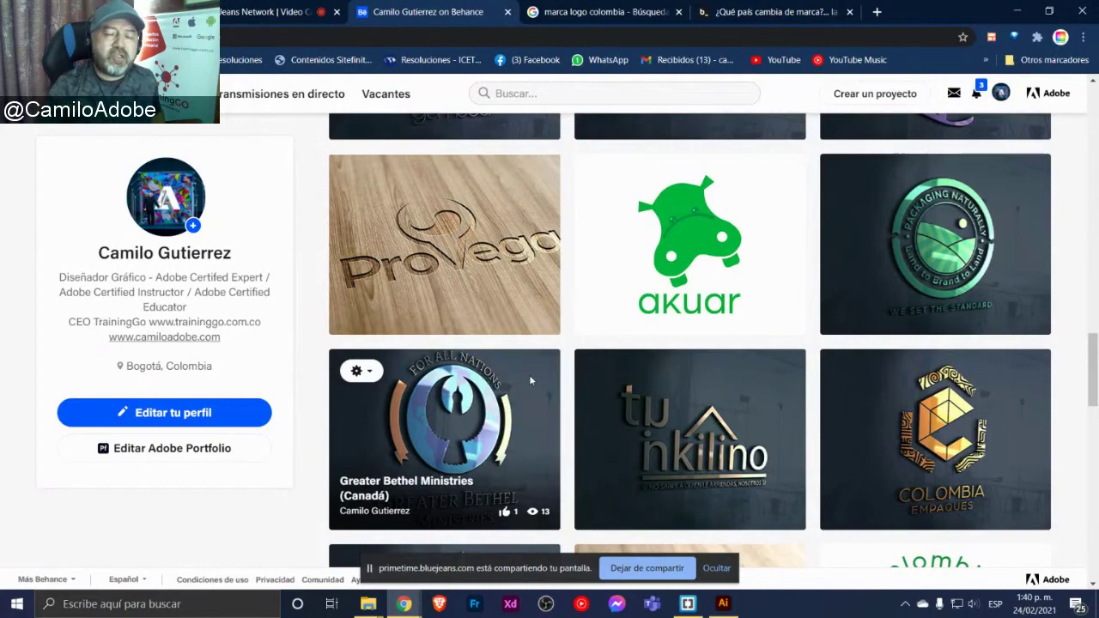
{"action": "scroll", "coordinate": [542, 424], "scroll_direction": "down", "scroll_amount": 2}
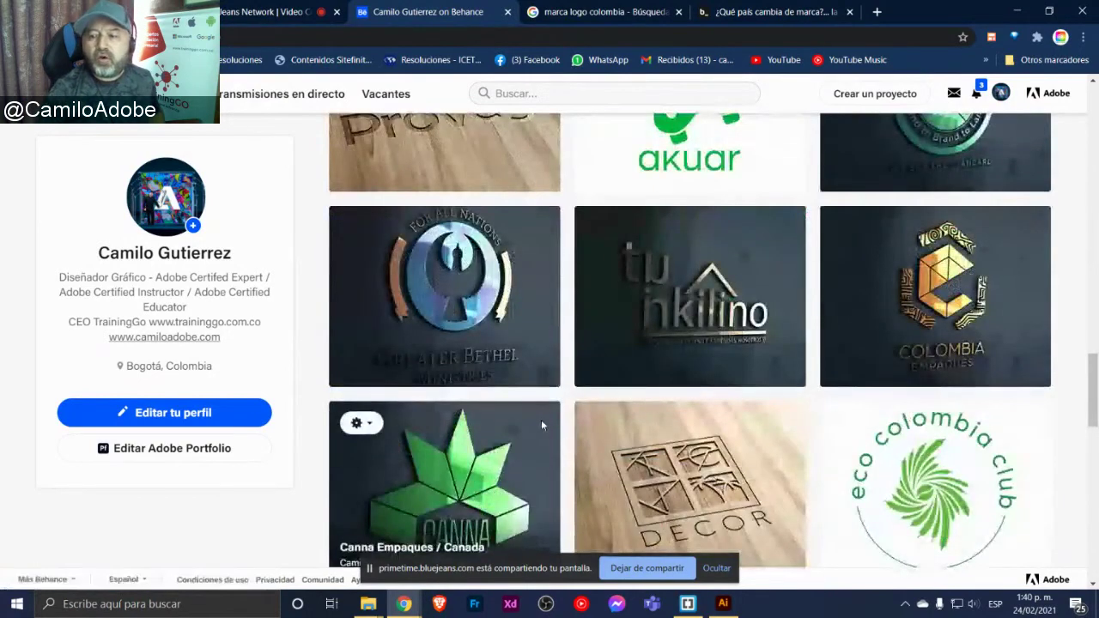
{"action": "scroll", "coordinate": [542, 424], "scroll_direction": "down", "scroll_amount": 2}
{"action": "scroll", "coordinate": [561, 425], "scroll_direction": "down", "scroll_amount": 2}
{"action": "scroll", "coordinate": [561, 425], "scroll_direction": "down", "scroll_amount": 2}
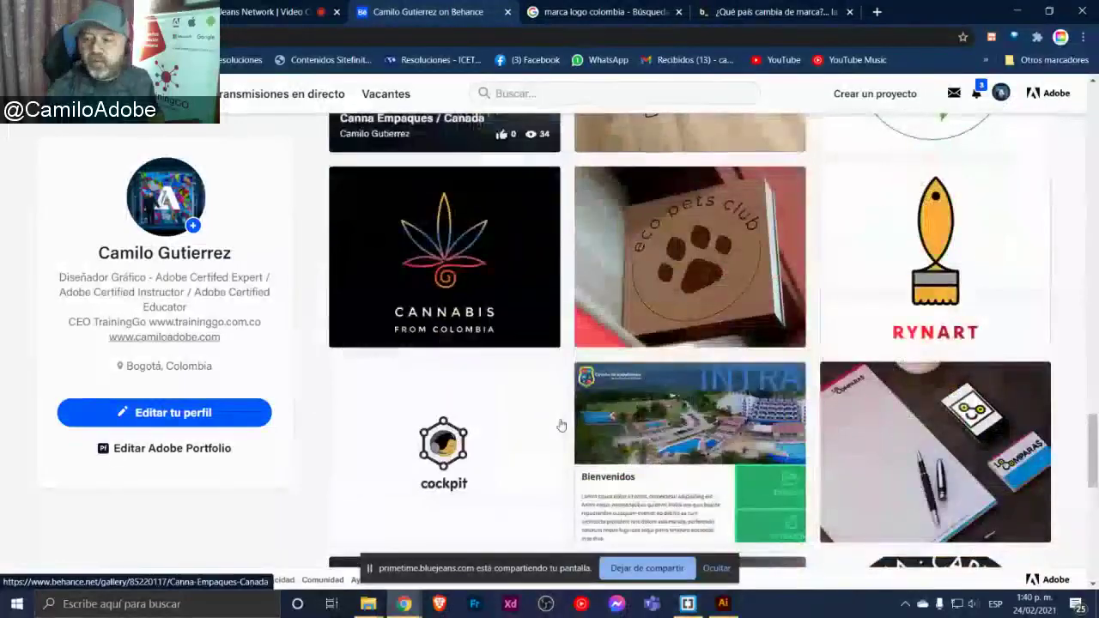
{"action": "key", "text": "alt+Tab"}
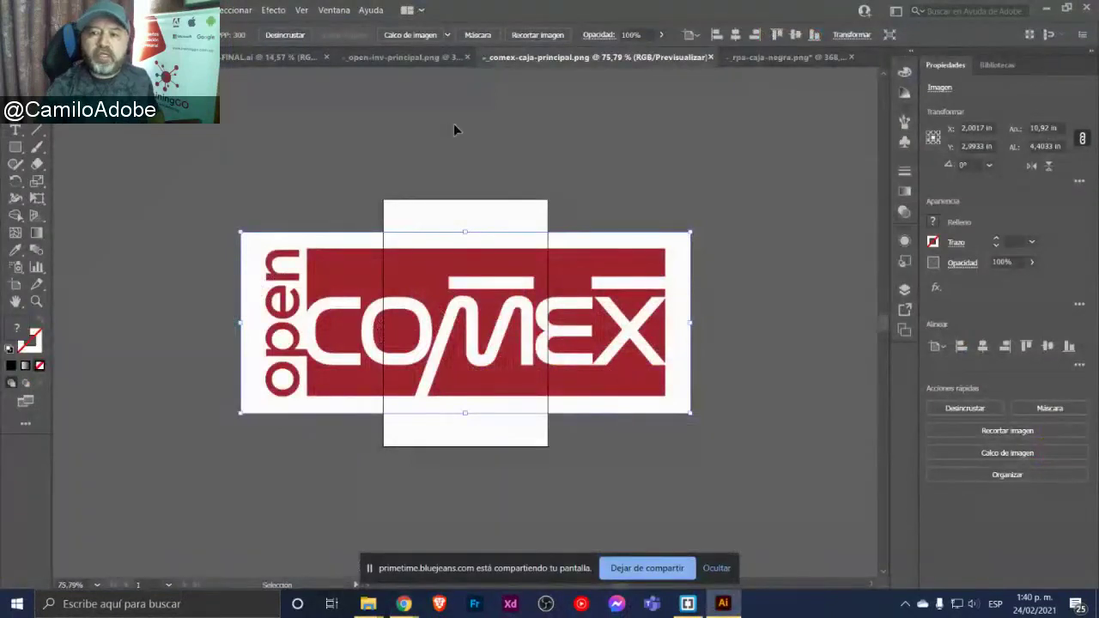
Cycle through the open-inv-principal and logo-FINAL.ai documents, then minimize everything to the desktop
{"action": "left_click", "coordinate": [368, 57]}
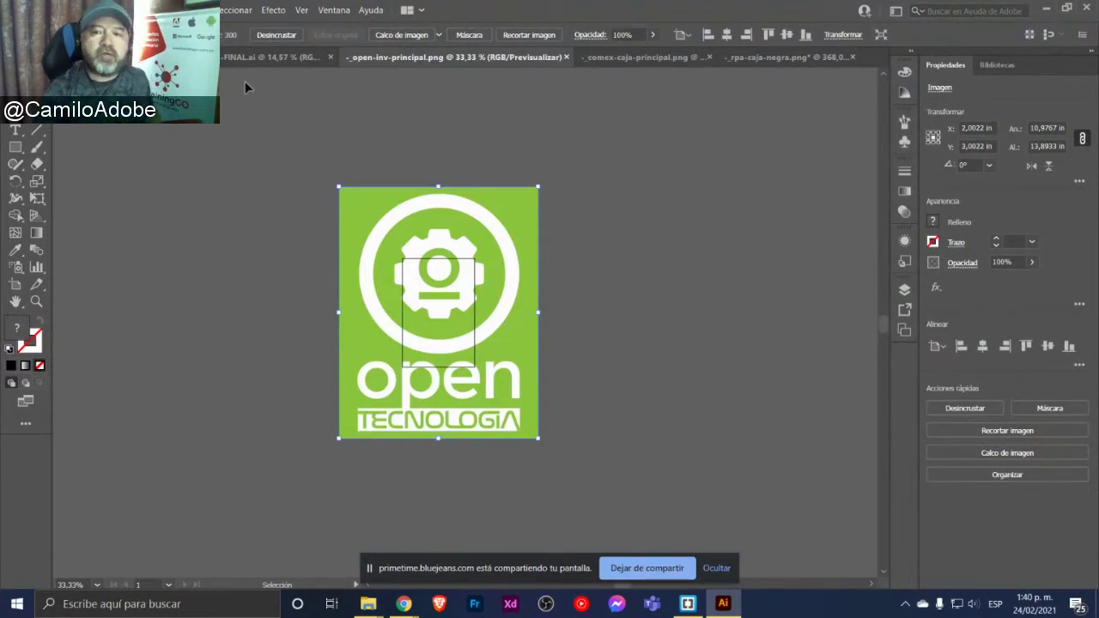
{"action": "left_click", "coordinate": [258, 57]}
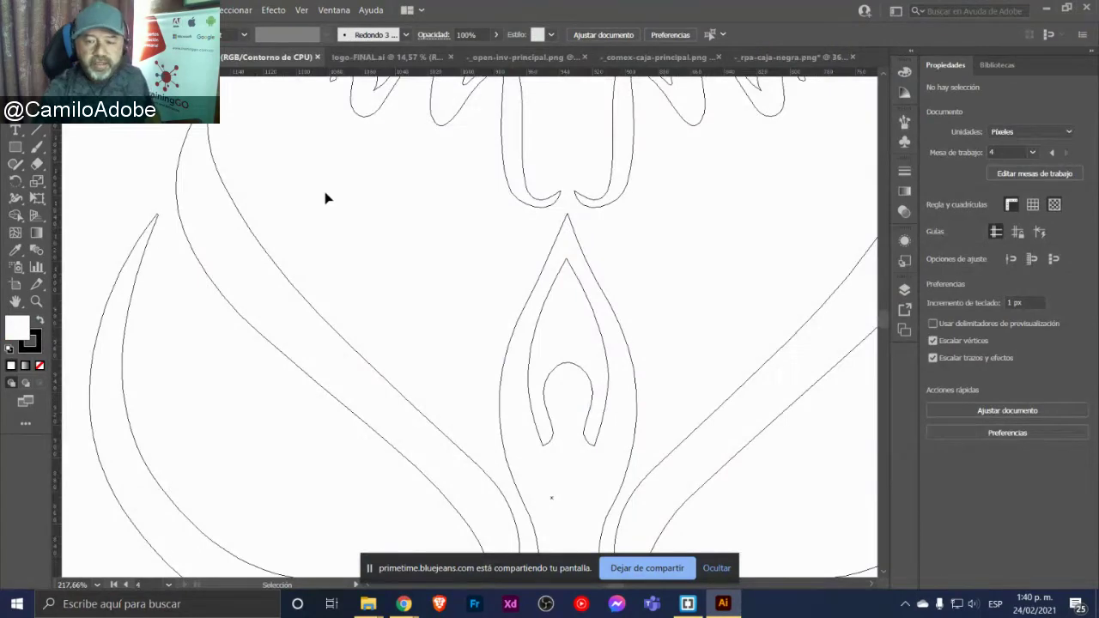
{"action": "key", "text": "super+d"}
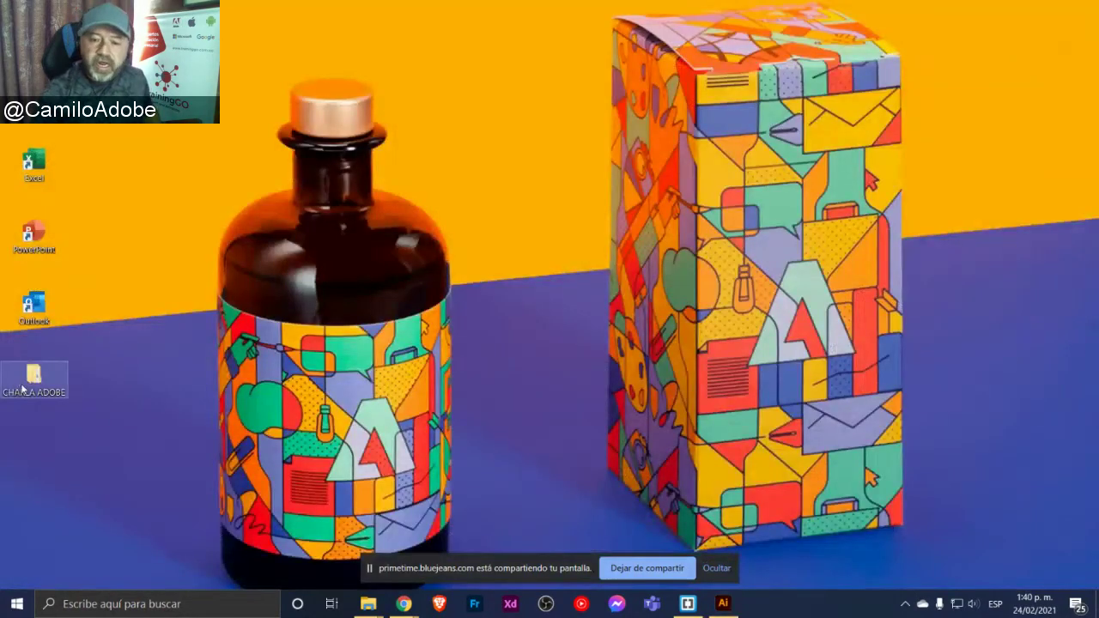
Open CHARLA ADOBE › ASEIA and widen the window to show the Tipo and Tamaño columns
{"action": "double_click", "coordinate": [33, 378]}
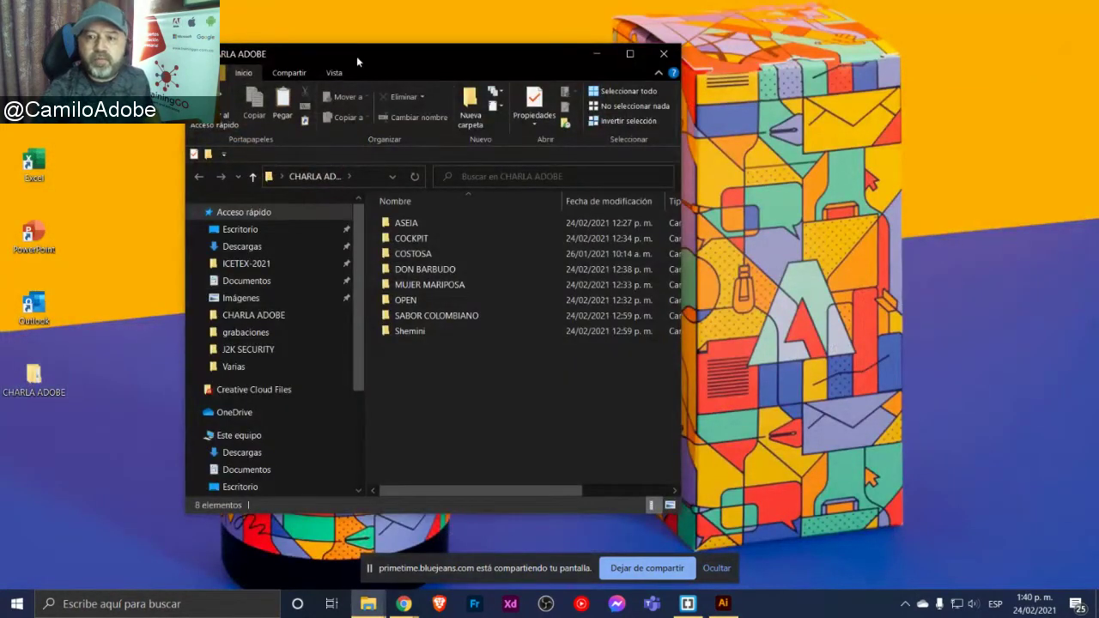
{"action": "left_click_drag", "start_coordinate": [357, 58], "coordinate": [300, 39]}
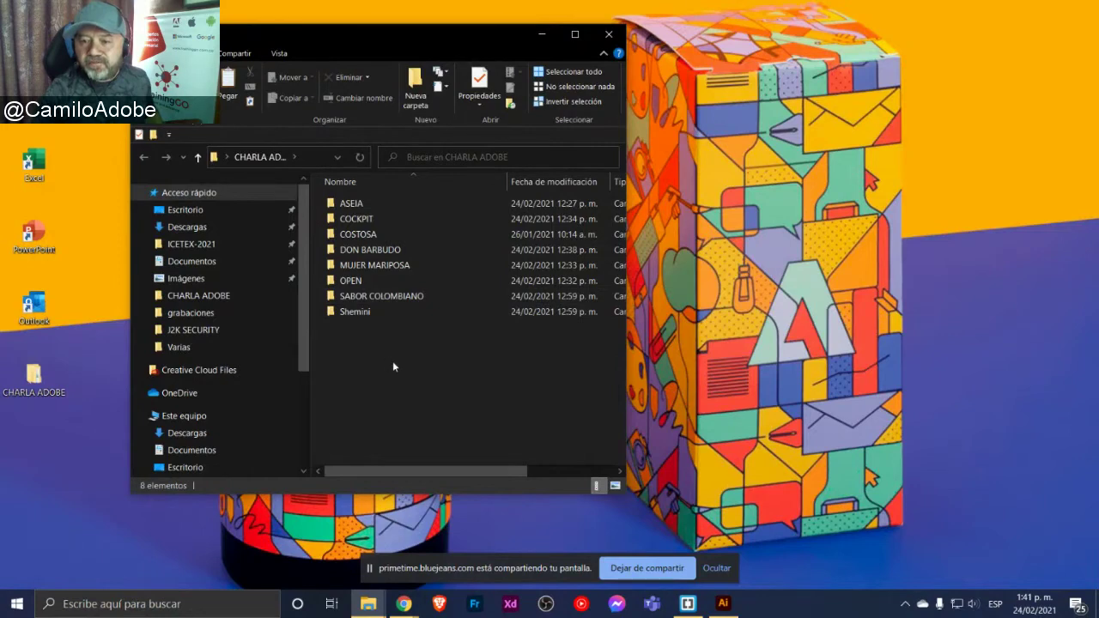
{"action": "double_click", "coordinate": [357, 204]}
{"action": "scroll", "coordinate": [464, 288], "scroll_direction": "down", "scroll_amount": 3}
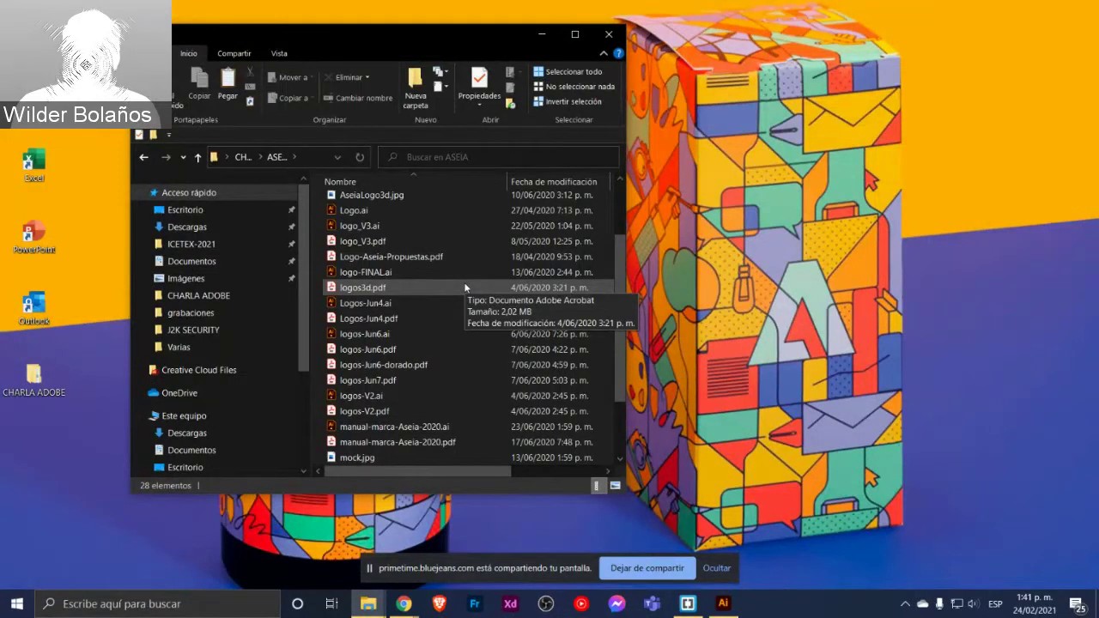
{"action": "scroll", "coordinate": [465, 287], "scroll_direction": "down", "scroll_amount": 1}
{"action": "scroll", "coordinate": [465, 287], "scroll_direction": "down", "scroll_amount": 1}
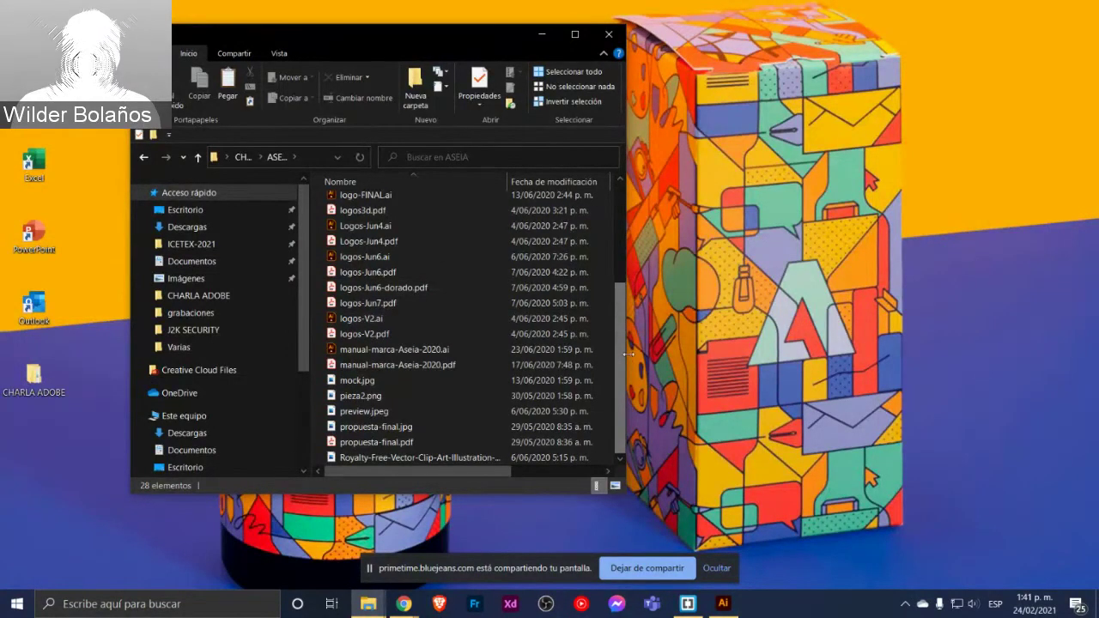
{"action": "left_click_drag", "start_coordinate": [644, 357], "coordinate": [747, 358]}
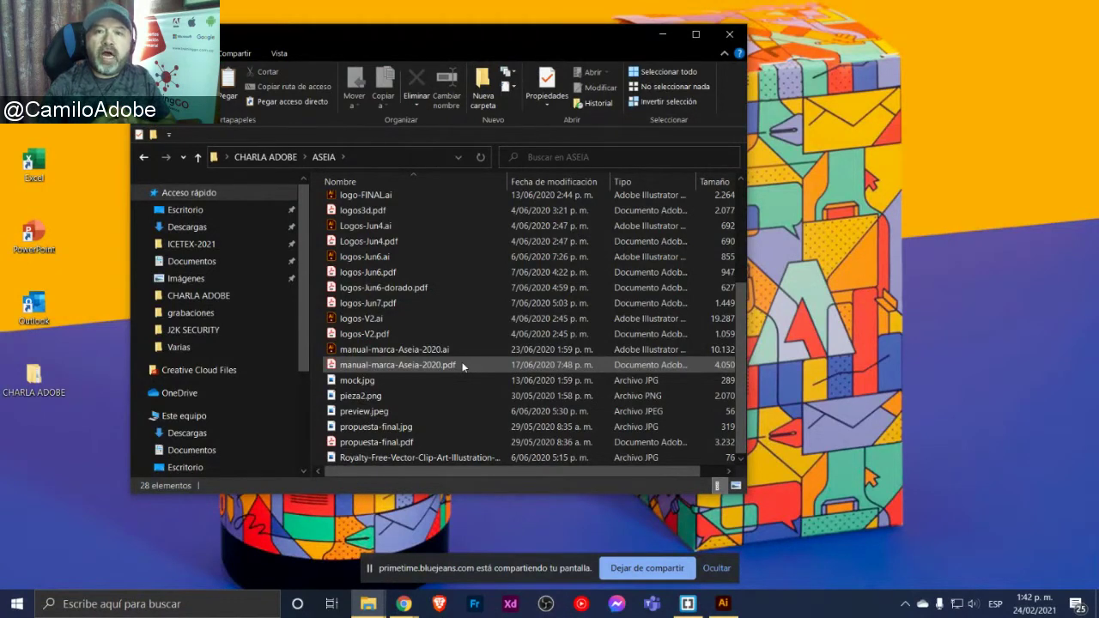
Bring the Behance profile to the front in Chrome and browse its Trabajo logo project grid
{"action": "left_click", "coordinate": [409, 607]}
{"action": "left_click", "coordinate": [326, 541]}
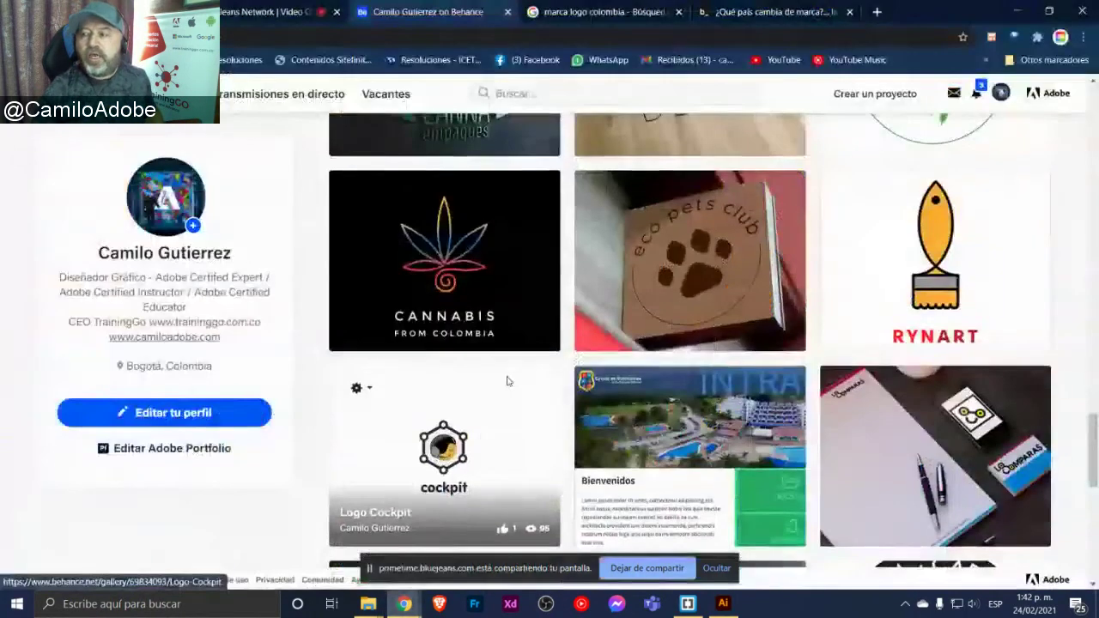
{"action": "scroll", "coordinate": [506, 378], "scroll_direction": "down", "scroll_amount": 5}
{"action": "scroll", "coordinate": [507, 378], "scroll_direction": "down", "scroll_amount": 5}
{"action": "scroll", "coordinate": [507, 378], "scroll_direction": "down", "scroll_amount": 5}
{"action": "scroll", "coordinate": [508, 381], "scroll_direction": "up", "scroll_amount": 5}
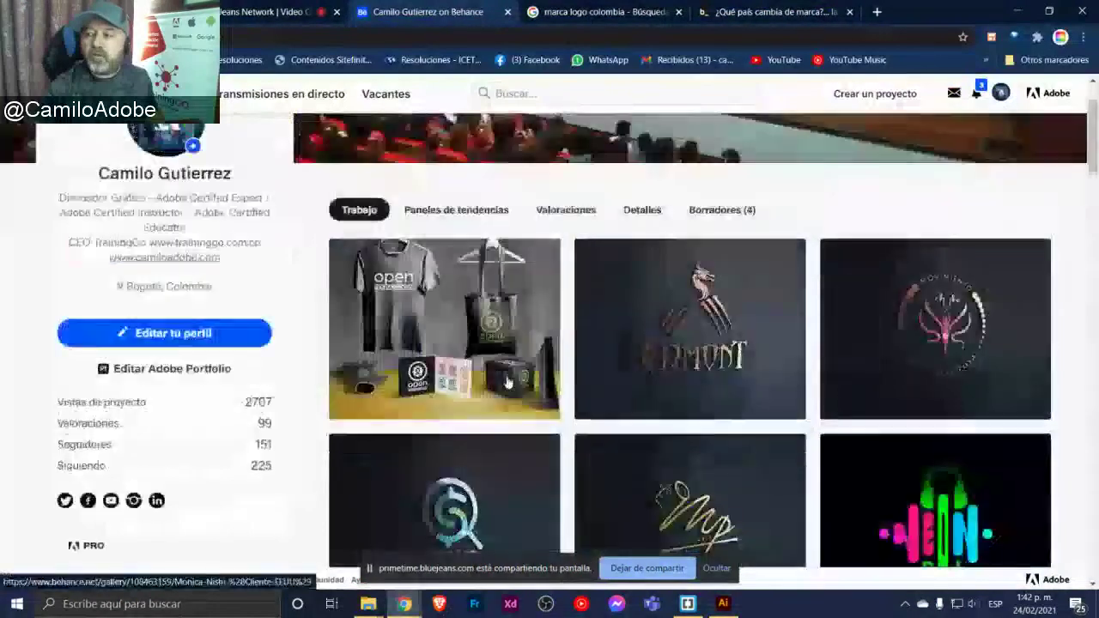
{"action": "scroll", "coordinate": [507, 382], "scroll_direction": "down", "scroll_amount": 3}
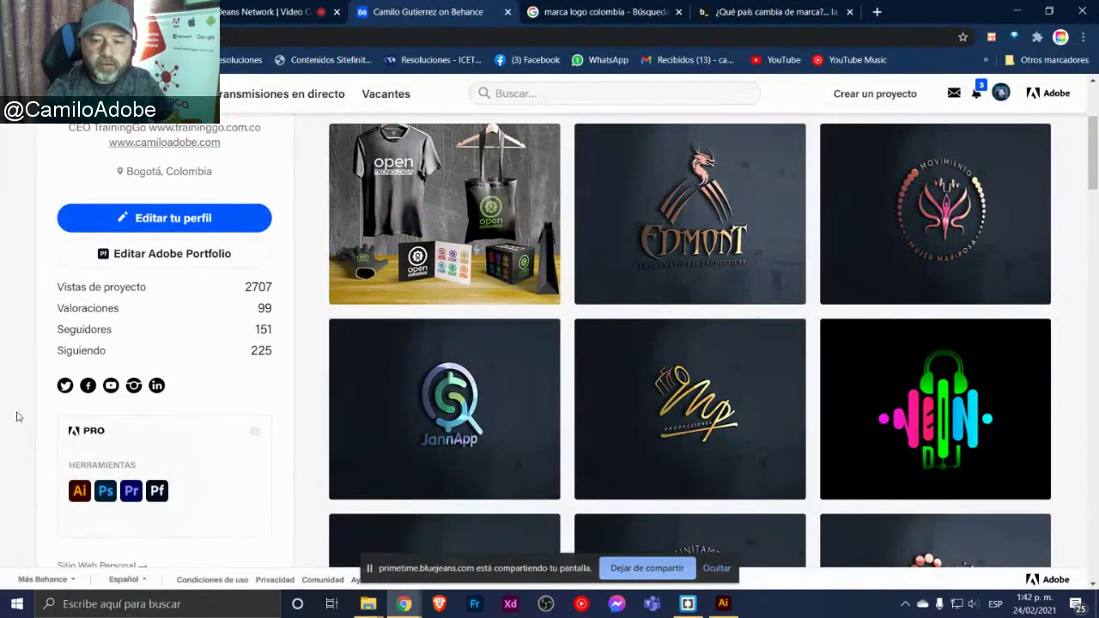
{"action": "scroll", "coordinate": [17, 417], "scroll_direction": "up", "scroll_amount": 1}
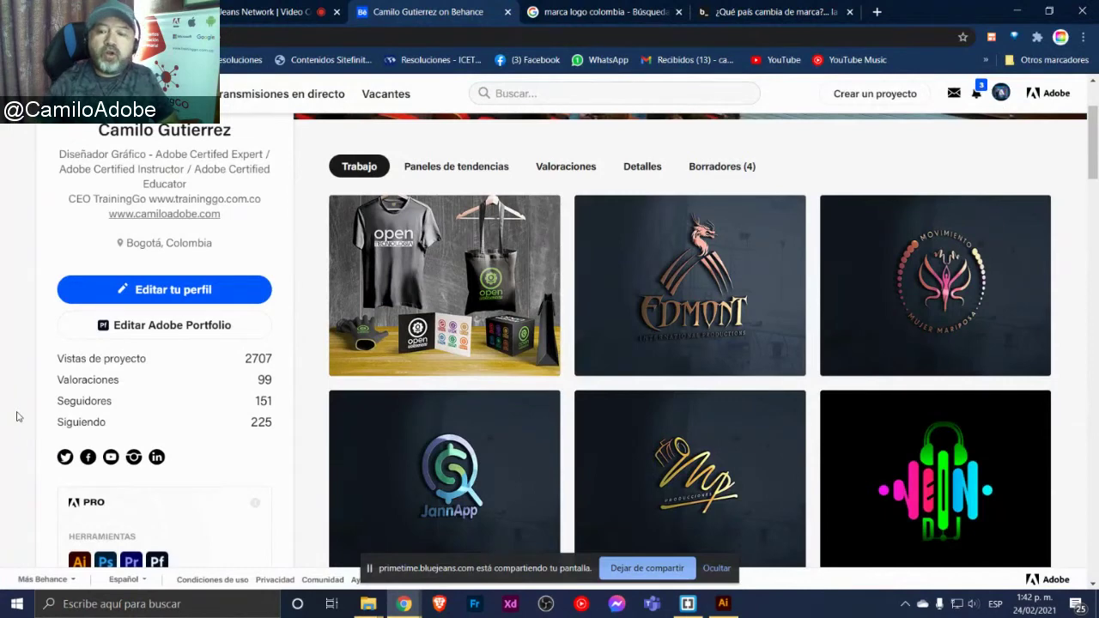
{"action": "scroll", "coordinate": [47, 497], "scroll_direction": "down", "scroll_amount": 1}
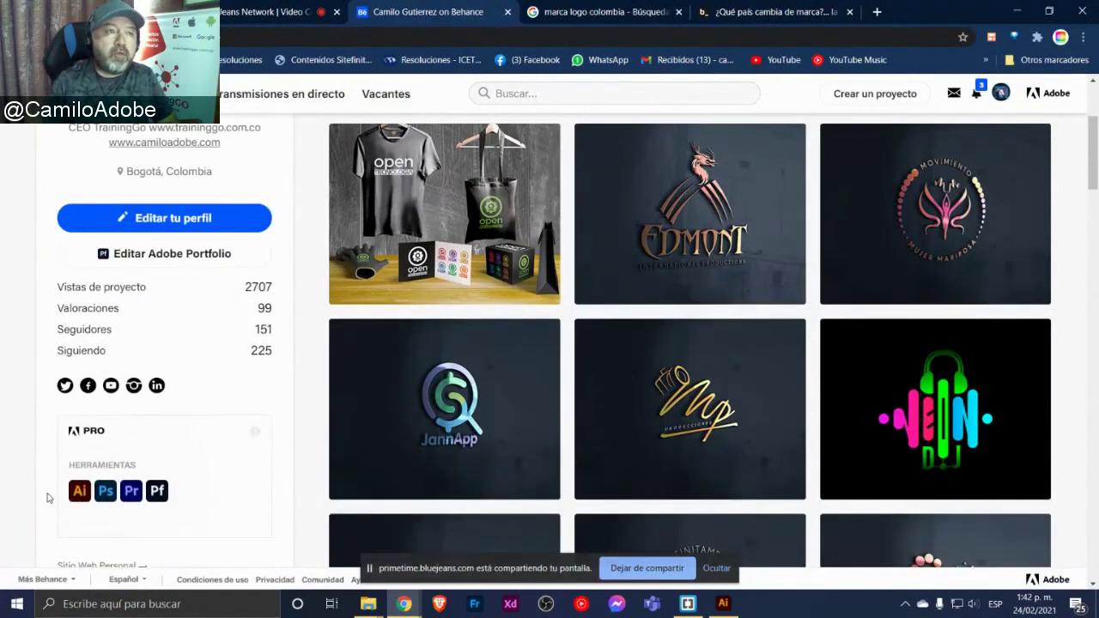
{"action": "scroll", "coordinate": [48, 497], "scroll_direction": "up", "scroll_amount": 1}
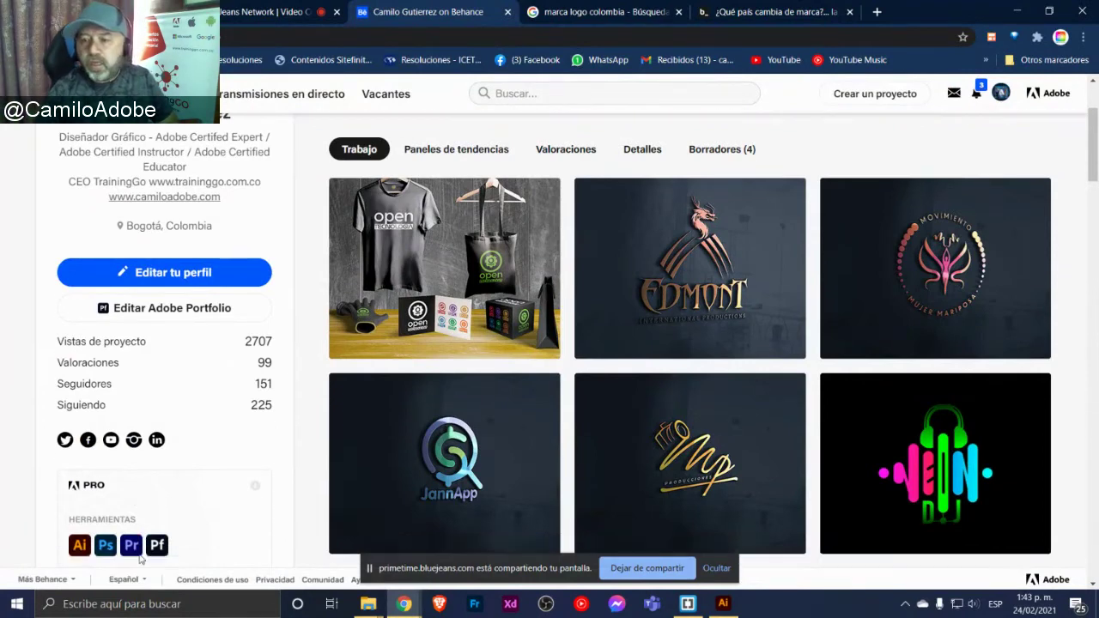
{"action": "scroll", "coordinate": [134, 517], "scroll_direction": "down", "scroll_amount": 1}
{"action": "left_click", "coordinate": [125, 580]}
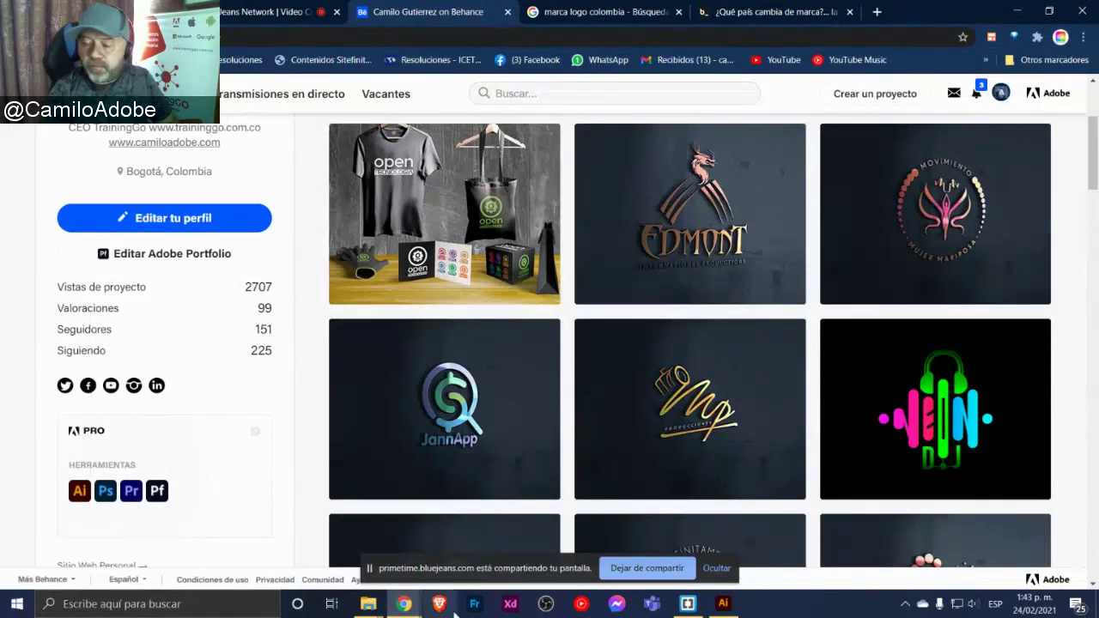
{"action": "scroll", "coordinate": [407, 426], "scroll_direction": "down", "scroll_amount": 1}
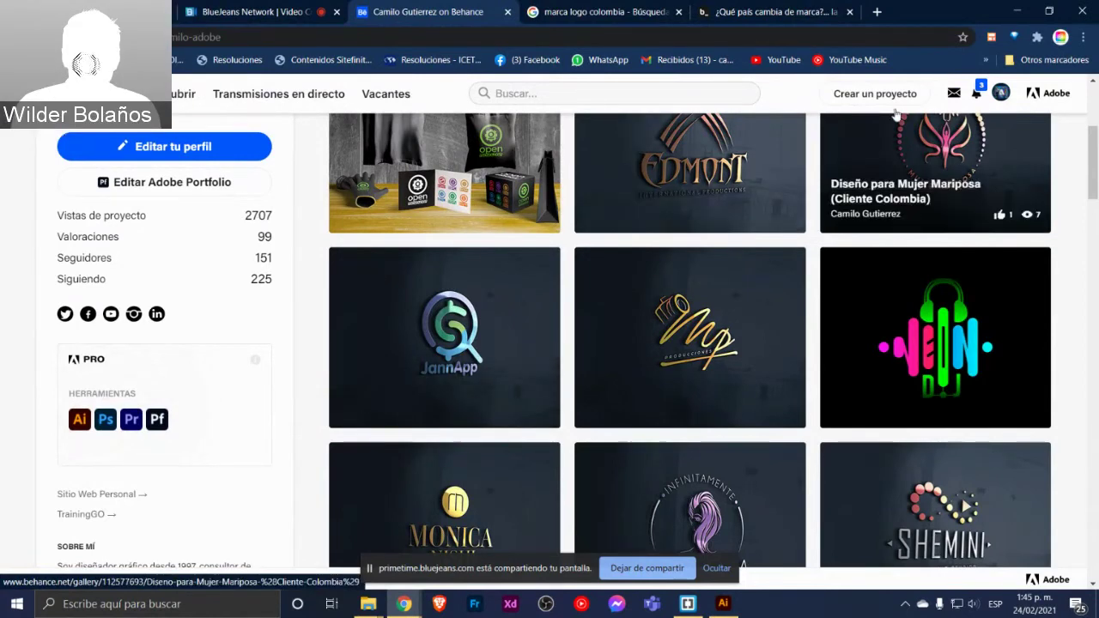
Open a new tab, type and clear 'lista DE PRECIOS DE', then return to Behance
{"action": "left_click", "coordinate": [877, 12]}
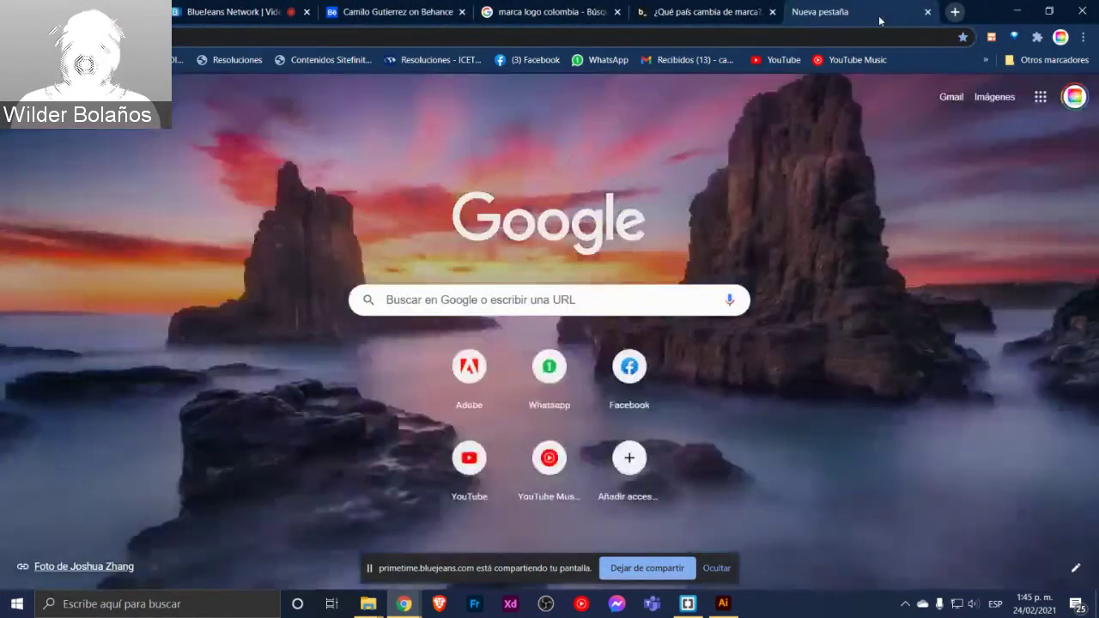
{"action": "type", "text": "lista DE"}
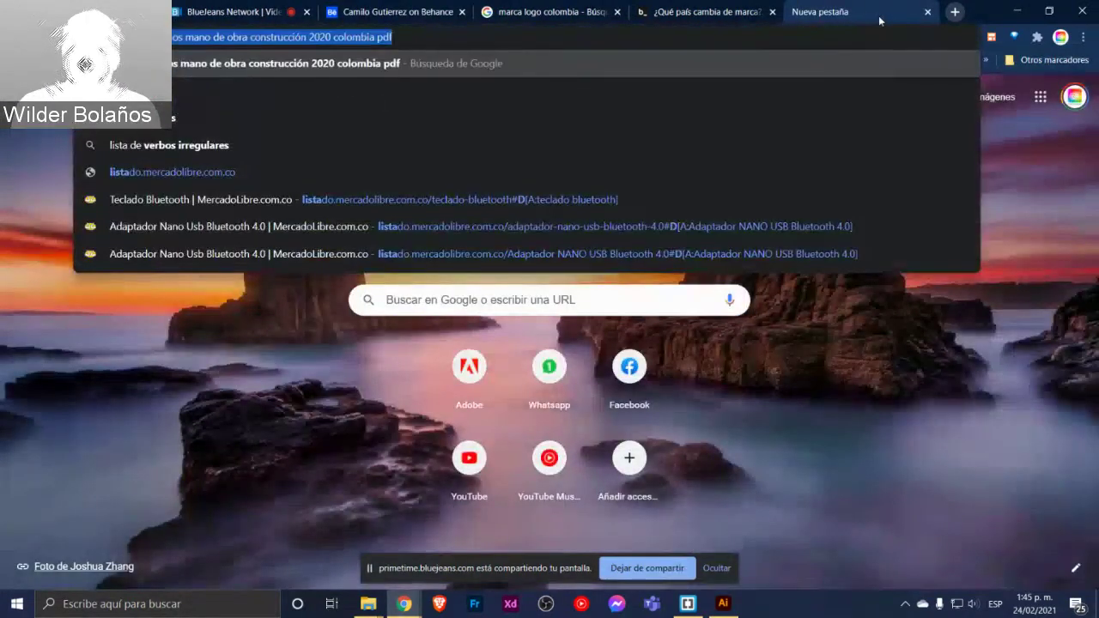
{"action": "type", "text": " PRECIOS"}
{"action": "type", "text": " DE"}
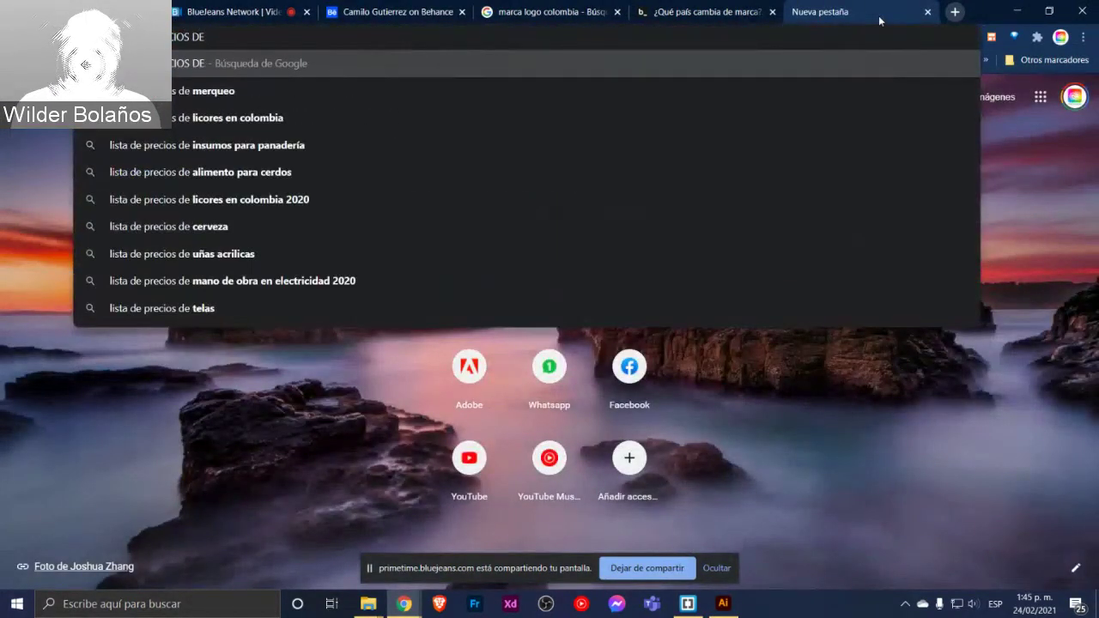
{"action": "key", "text": "ctrl+a"}
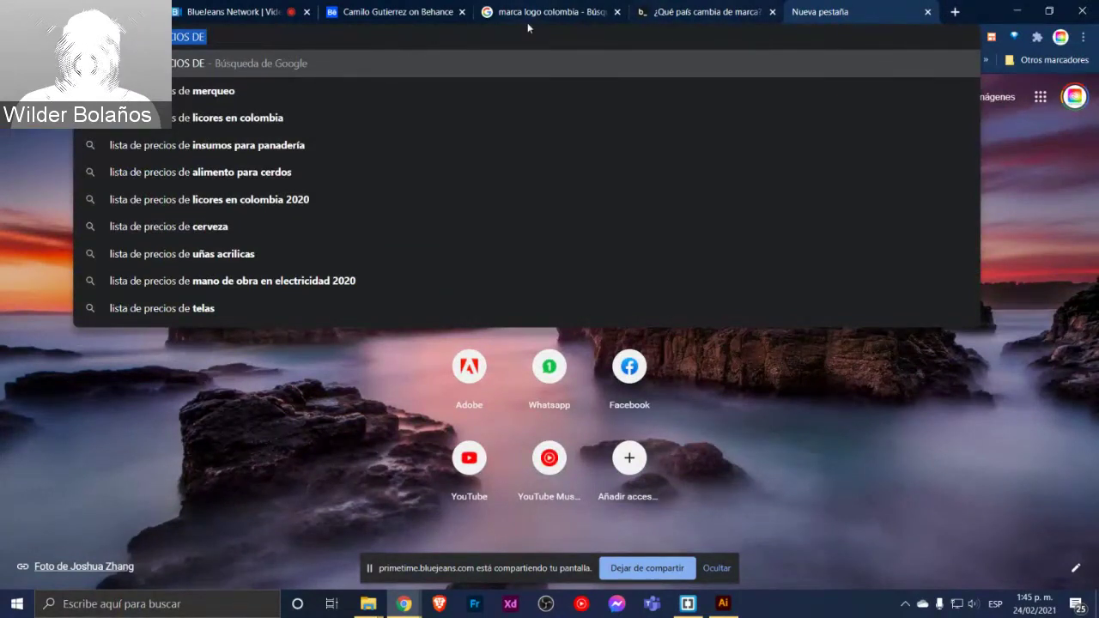
{"action": "key", "text": "BackSpace"}
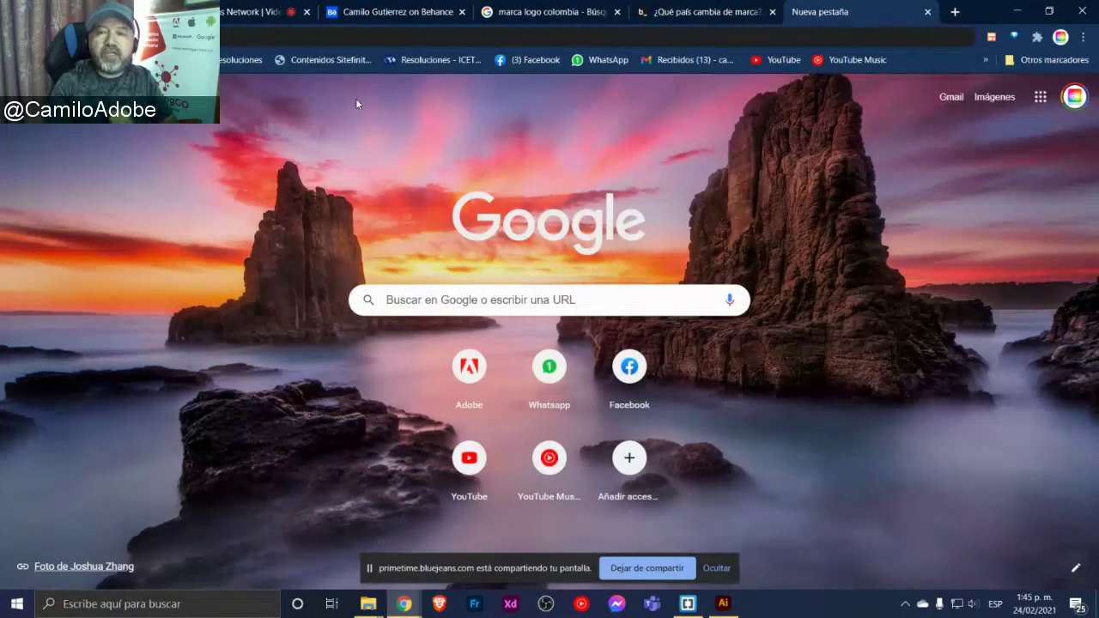
{"action": "left_click", "coordinate": [390, 15]}
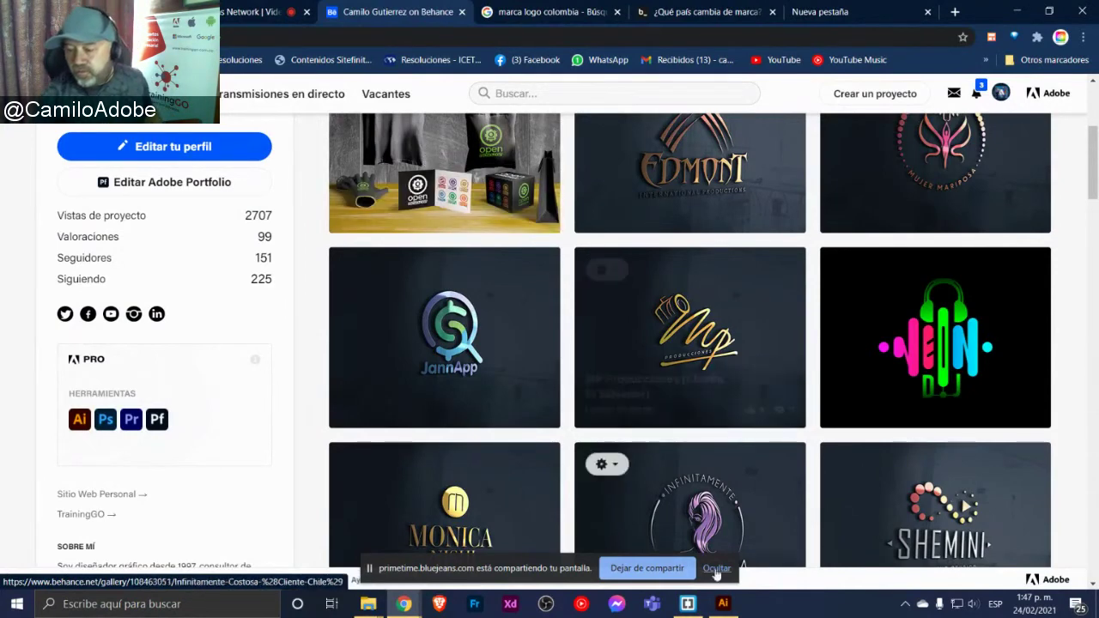
Bring Illustrator to the front and zoom out across the Mujer Mariposa logo artboards
{"action": "left_click", "coordinate": [723, 604]}
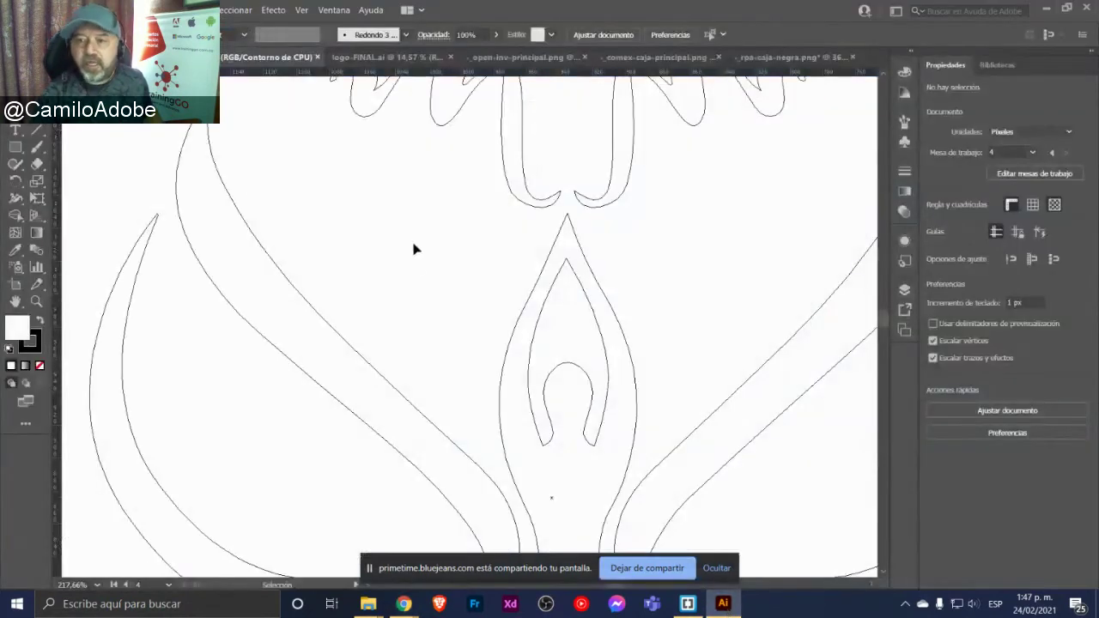
{"action": "key", "text": "z"}
{"action": "left_click", "coordinate": [452, 252], "text": "alt"}
{"action": "left_click", "coordinate": [557, 304], "text": "alt"}
{"action": "left_click", "coordinate": [504, 370], "text": "alt"}
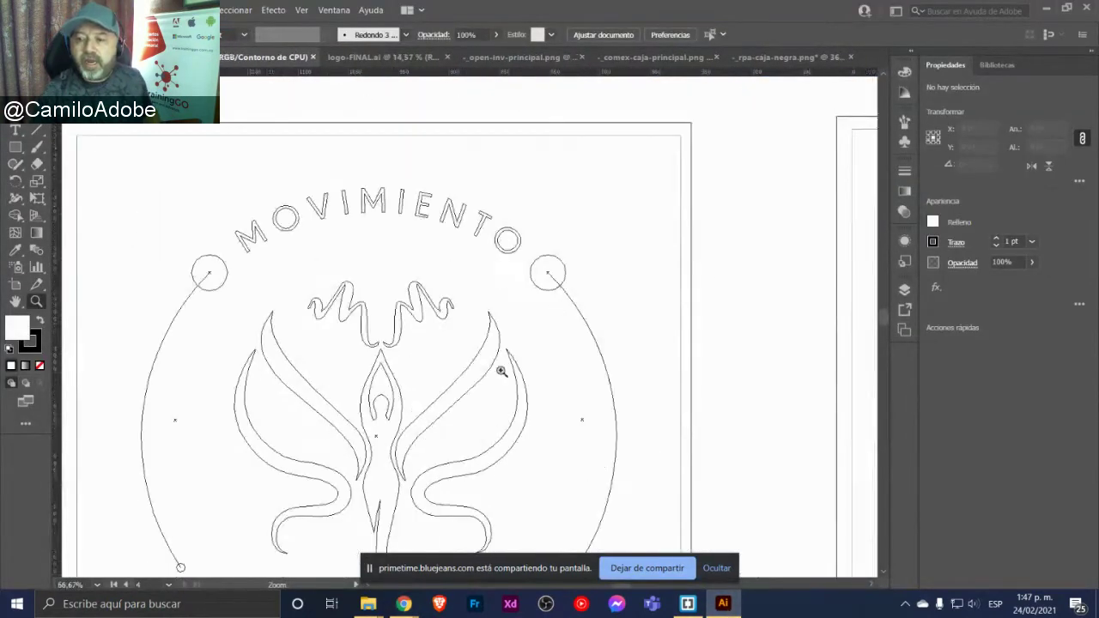
{"action": "scroll", "coordinate": [445, 315], "scroll_direction": "down", "scroll_amount": 2}
{"action": "left_click", "coordinate": [452, 289], "text": "alt"}
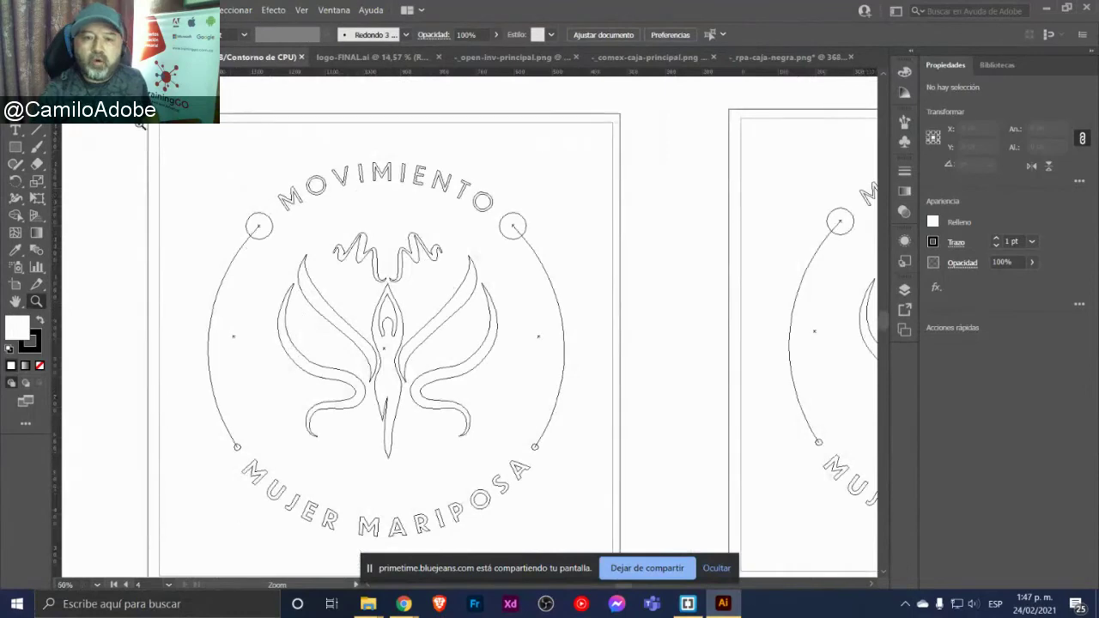
Make artboard 1 active, switch to Preview mode, and zoom out to 25%
{"action": "key", "text": "v"}
{"action": "left_click", "coordinate": [249, 161]}
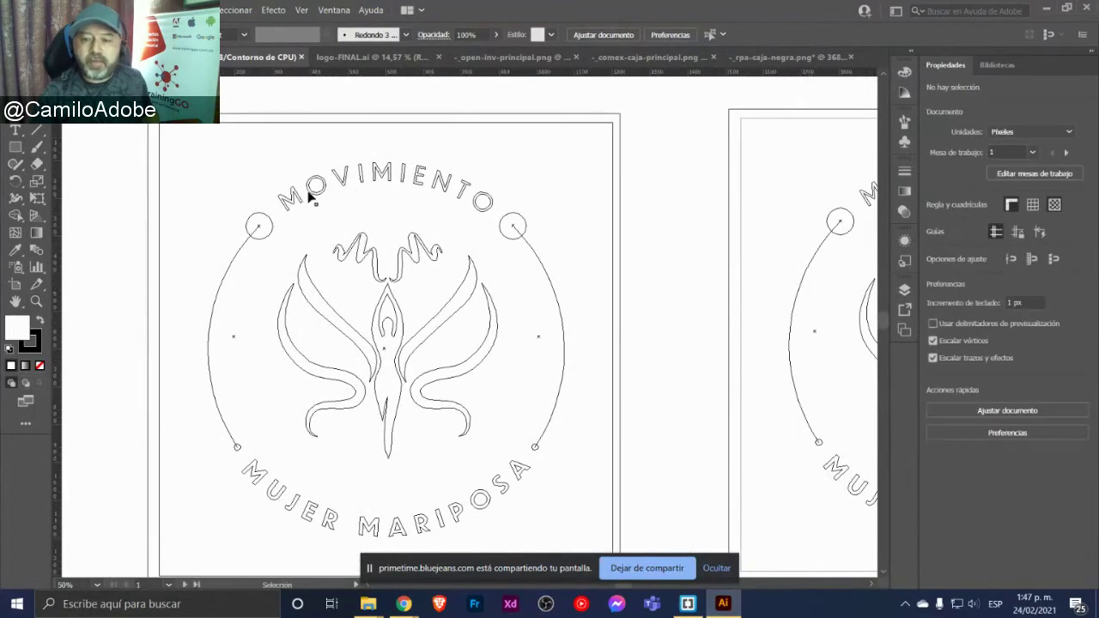
{"action": "key", "text": "ctrl+y"}
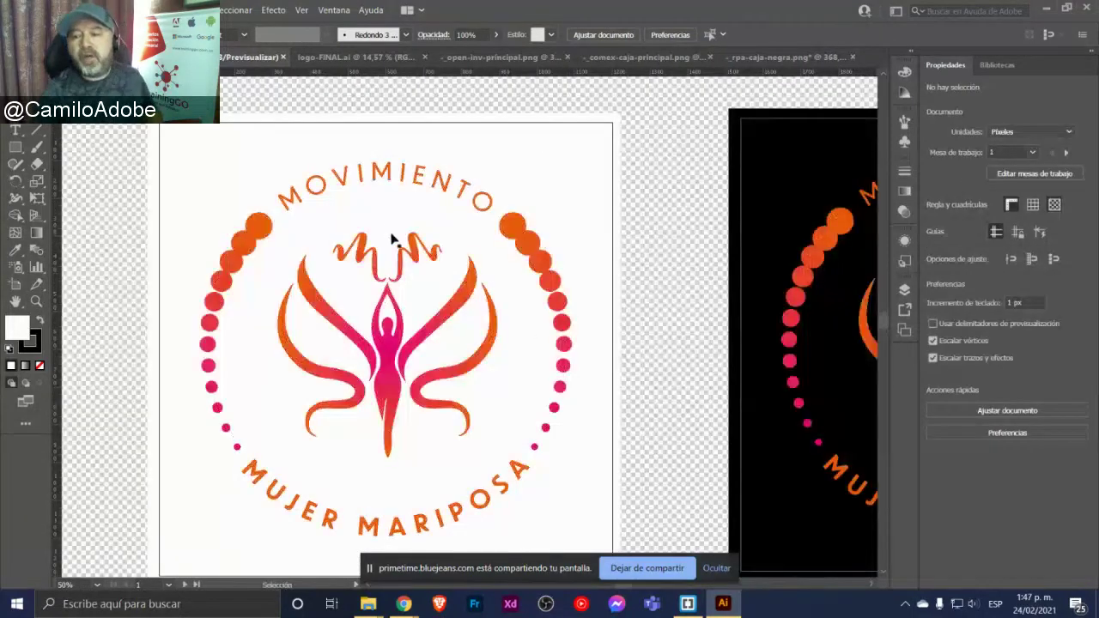
{"action": "left_click_drag", "start_coordinate": [421, 326], "coordinate": [391, 262]}
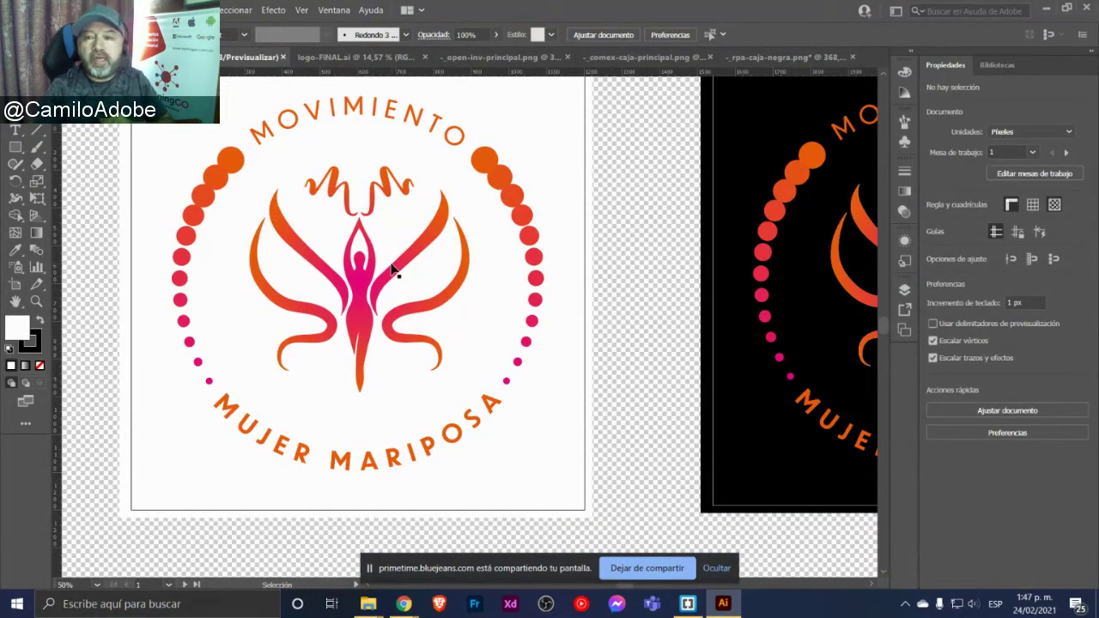
{"action": "key", "text": "z"}
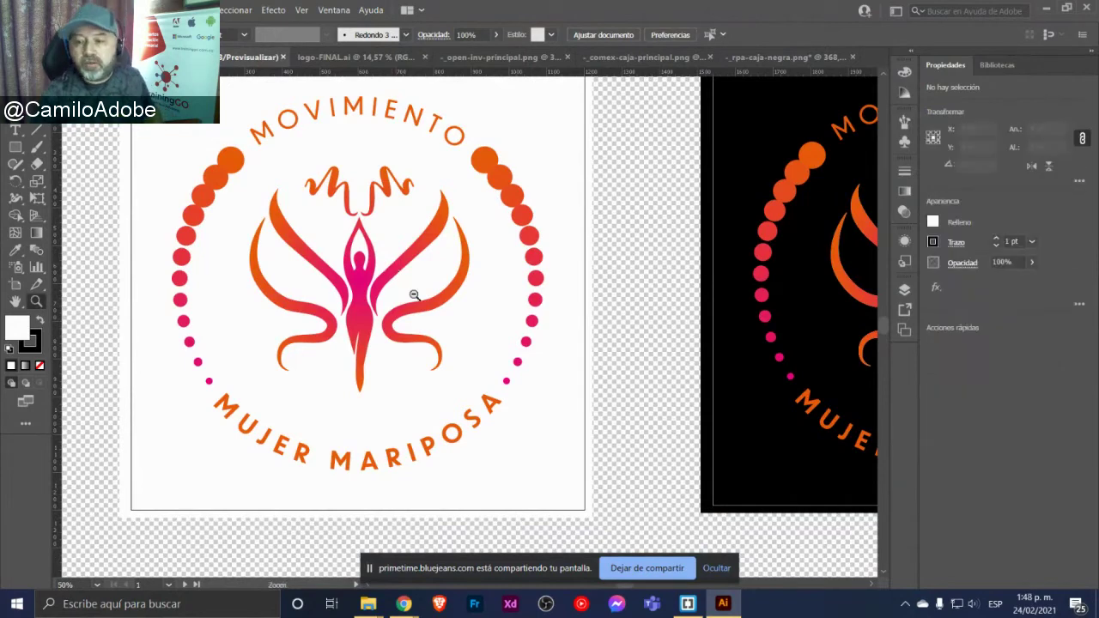
{"action": "key", "text": "ctrl+minus"}
{"action": "key", "text": "ctrl+minus"}
{"action": "left_click_drag", "start_coordinate": [358, 287], "coordinate": [472, 214]}
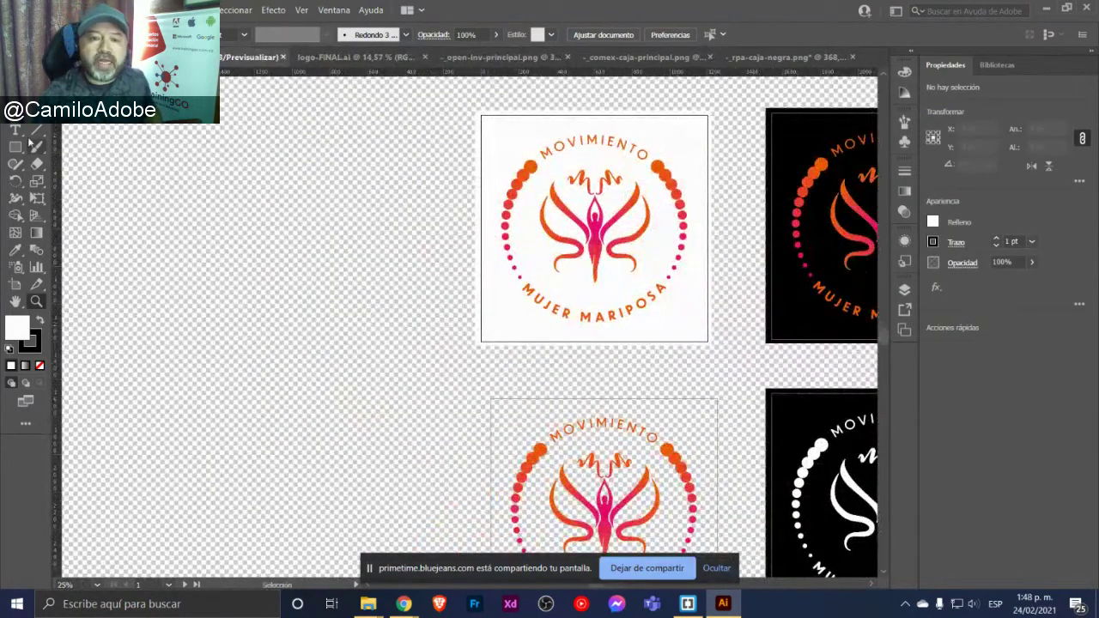
Draw a new empty artboard left of the logos and hide the transparency grid
{"action": "key", "text": "v"}
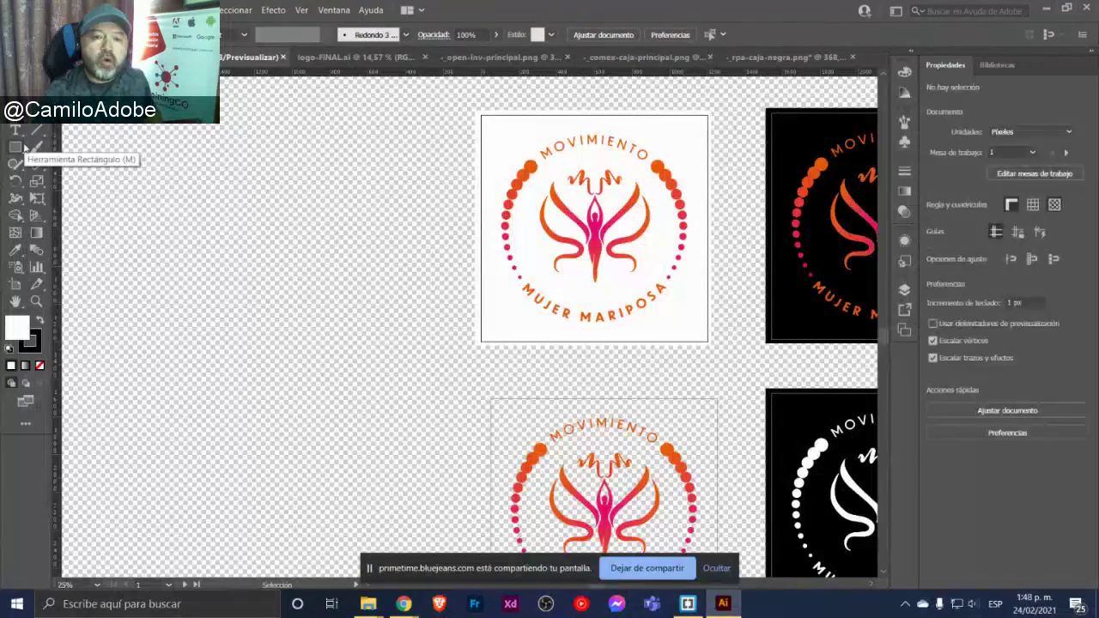
{"action": "left_click", "coordinate": [15, 285]}
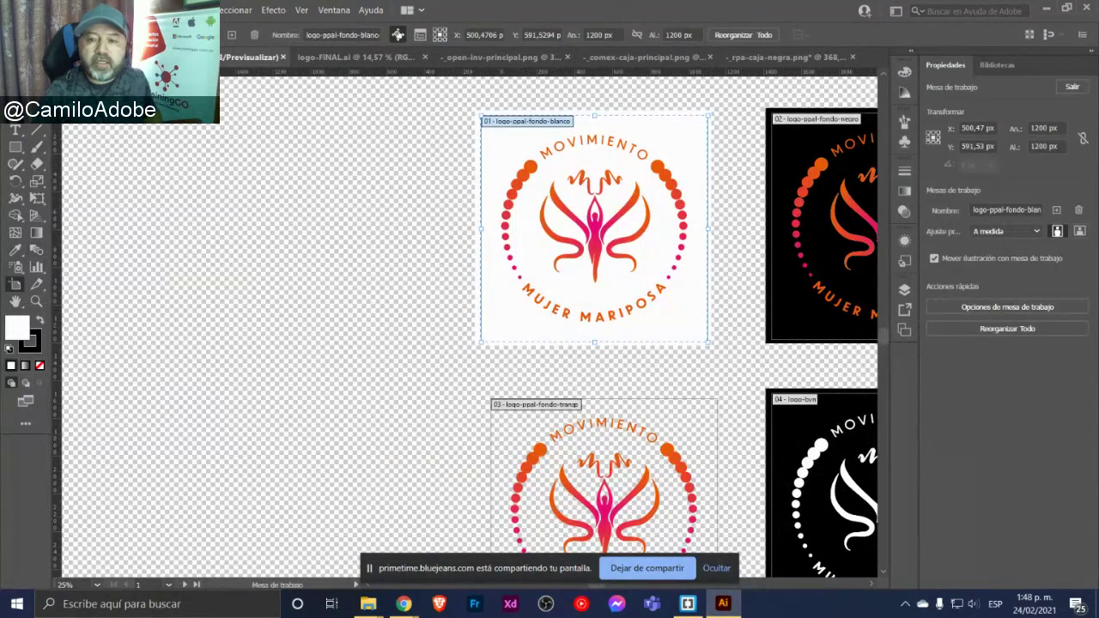
{"action": "left_click_drag", "start_coordinate": [170, 100], "coordinate": [404, 327]}
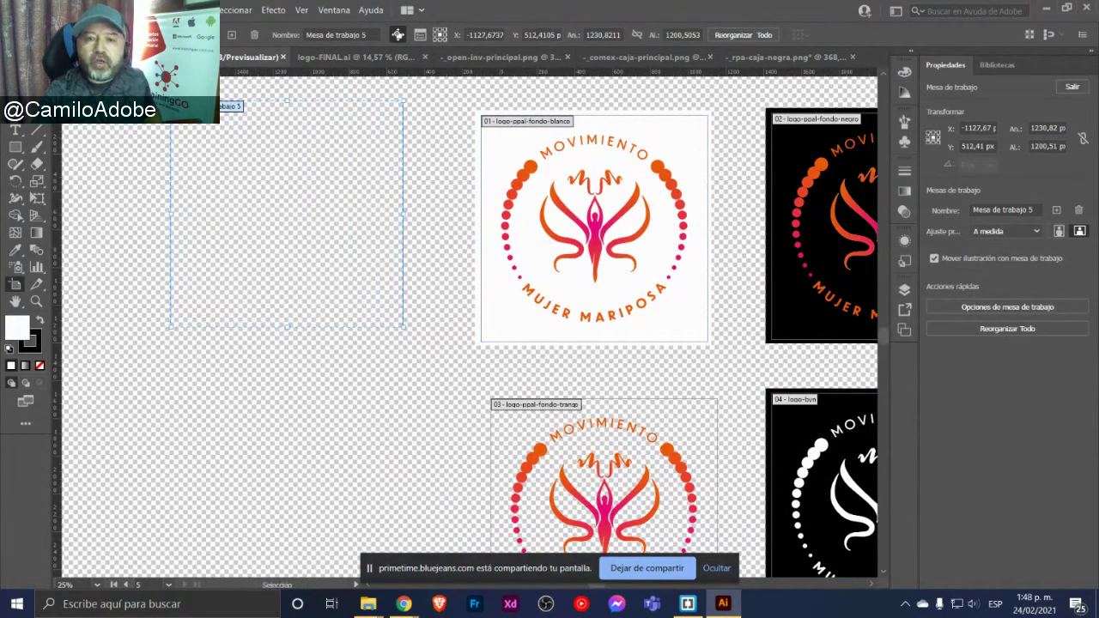
{"action": "key", "text": "Escape"}
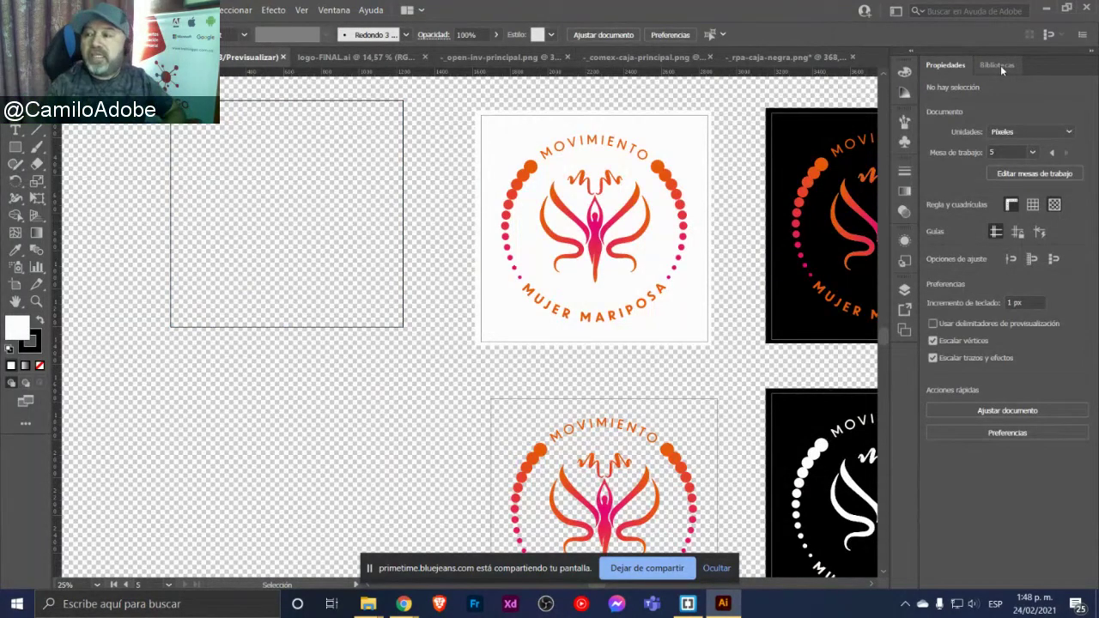
{"action": "left_click", "coordinate": [1055, 205]}
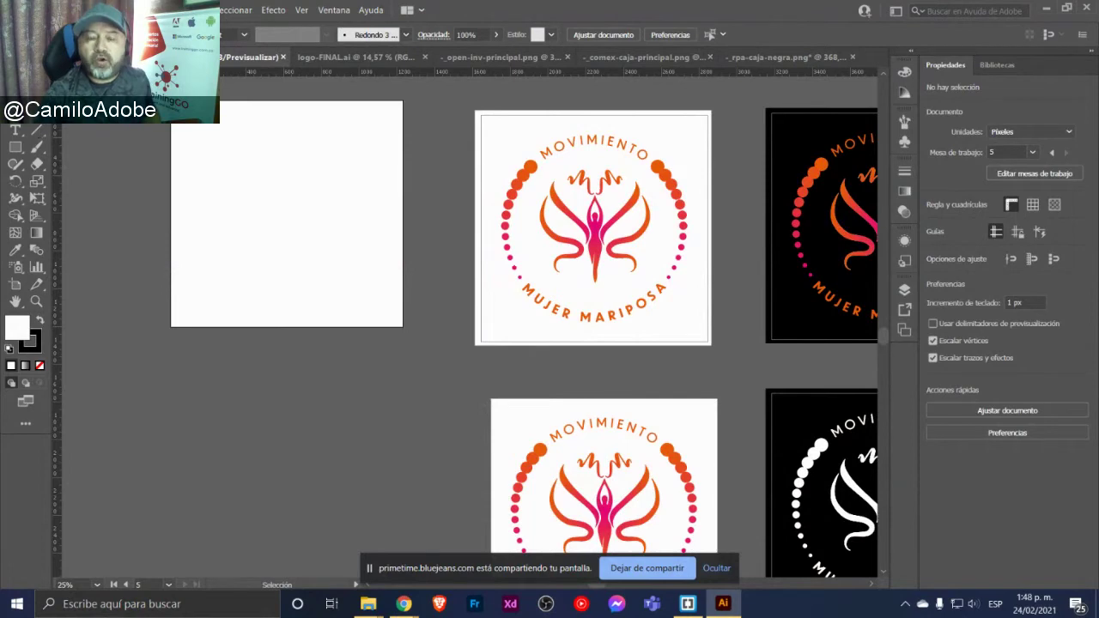
Open the Ventana > Mesas de trabajo panel and select the logo-ppal-fondo-blanco artboard
{"action": "scroll", "coordinate": [314, 192], "scroll_direction": "right", "scroll_amount": 3}
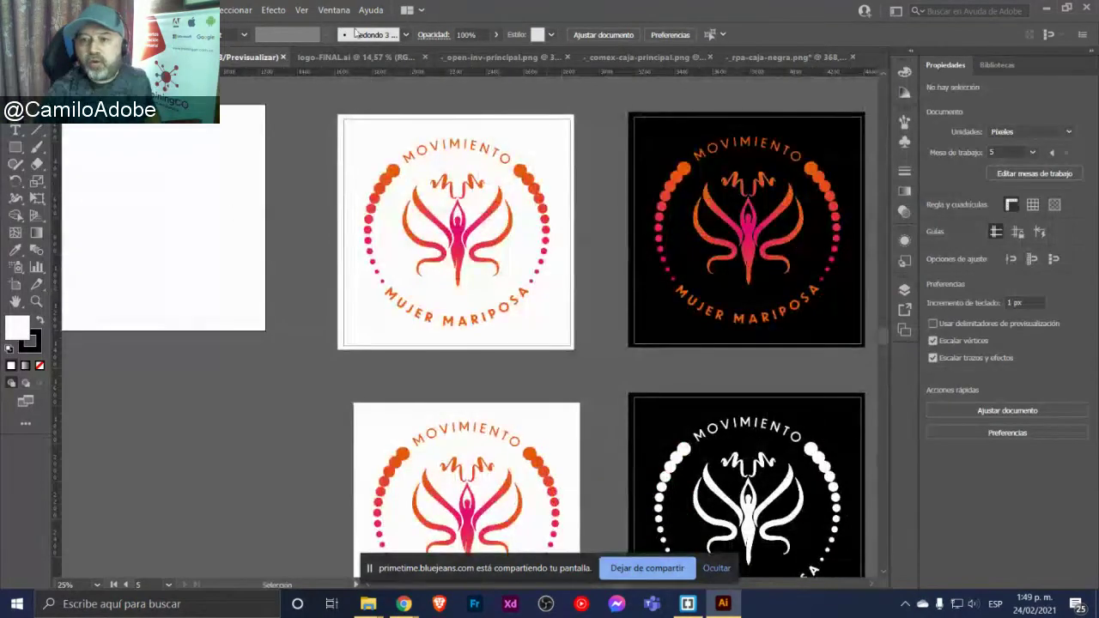
{"action": "left_click", "coordinate": [334, 9]}
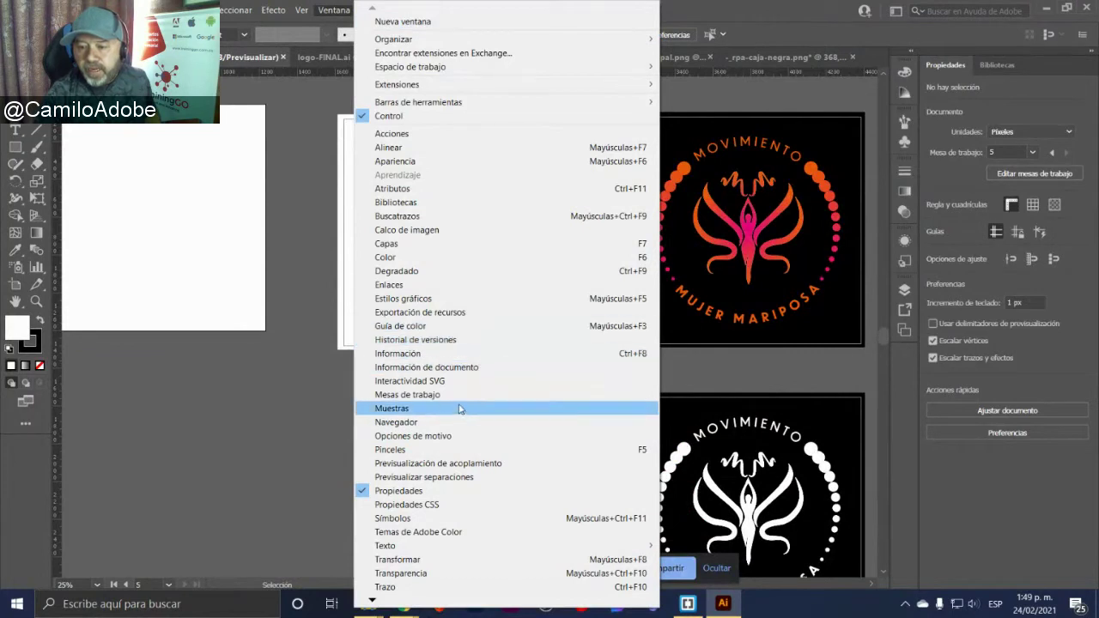
{"action": "left_click", "coordinate": [460, 395]}
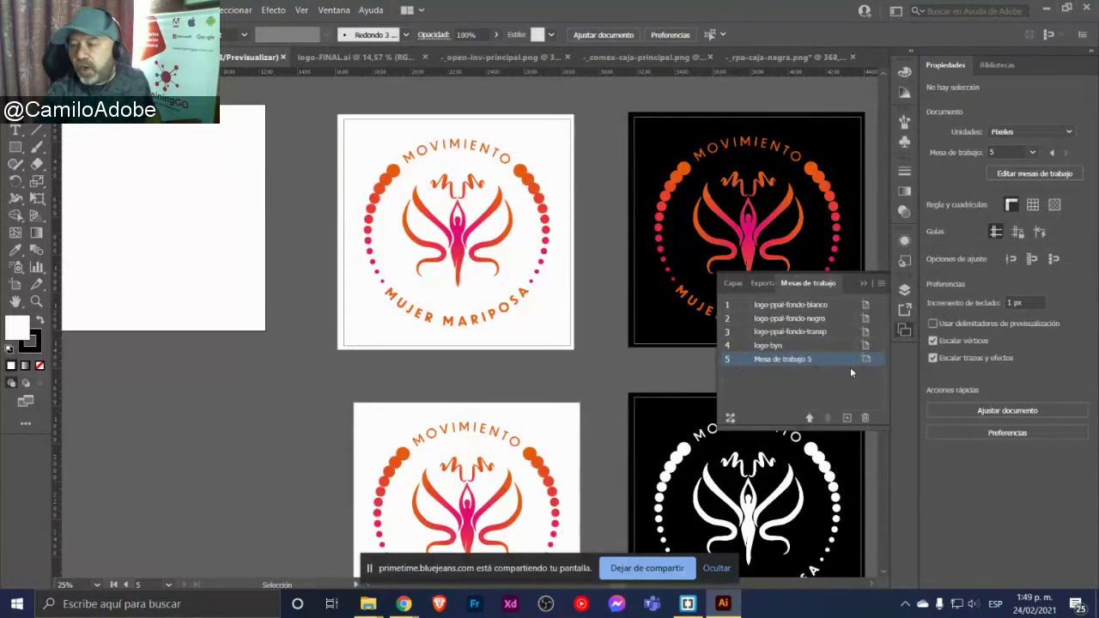
{"action": "left_click", "coordinate": [832, 306]}
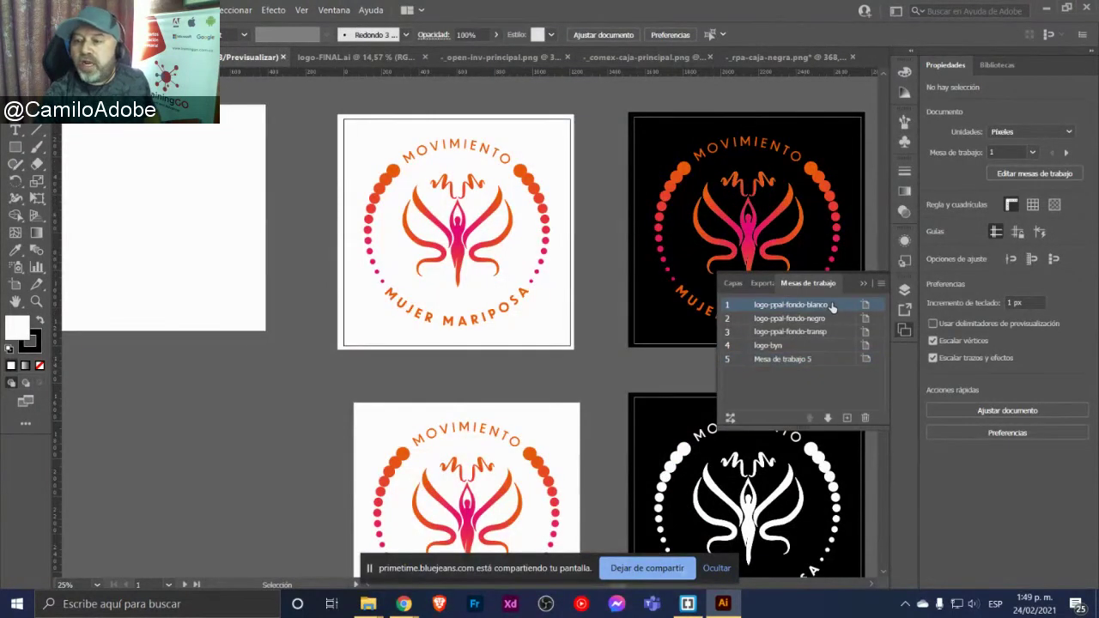
Fit each artboard in turn, from logo-ppal-fondo-blanco through logo-byn to Mesa de trabajo 5
{"action": "left_click", "coordinate": [784, 321]}
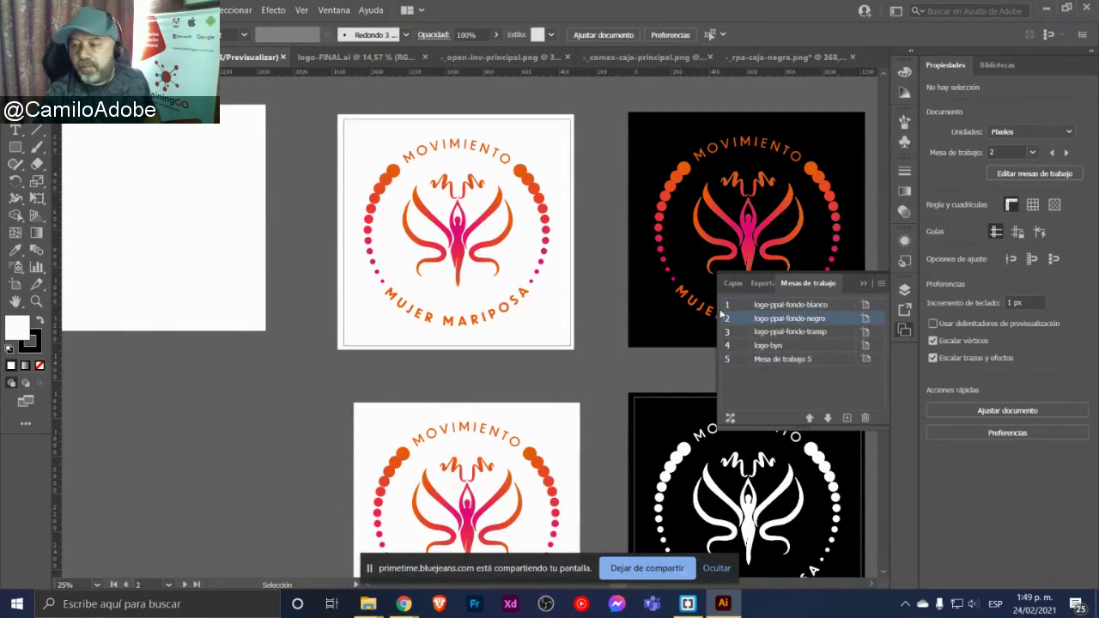
{"action": "double_click", "coordinate": [727, 305]}
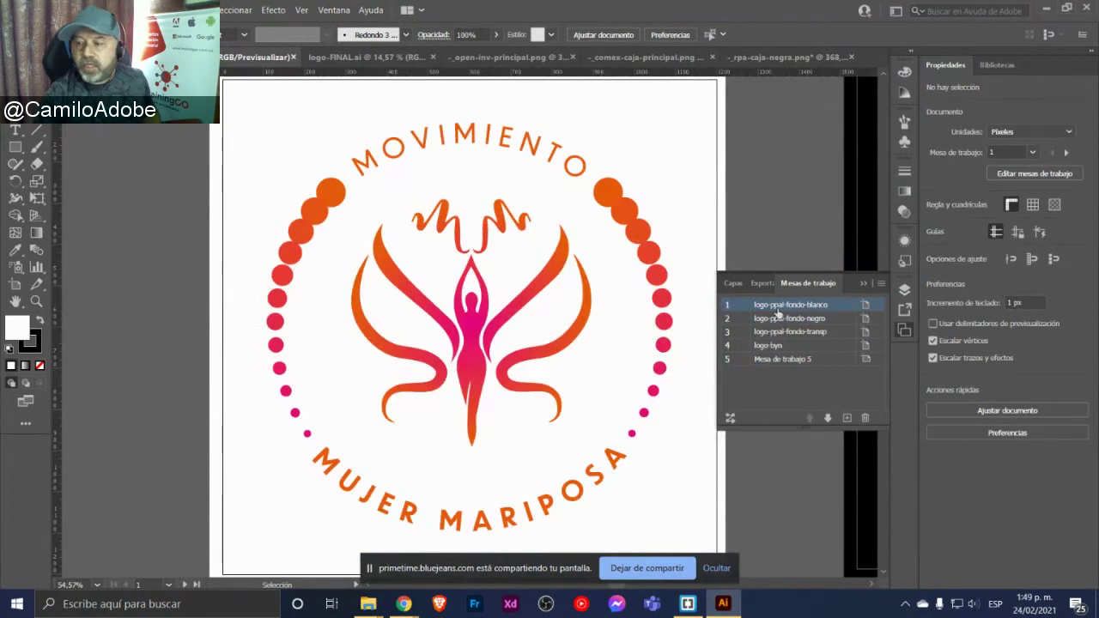
{"action": "double_click", "coordinate": [729, 321]}
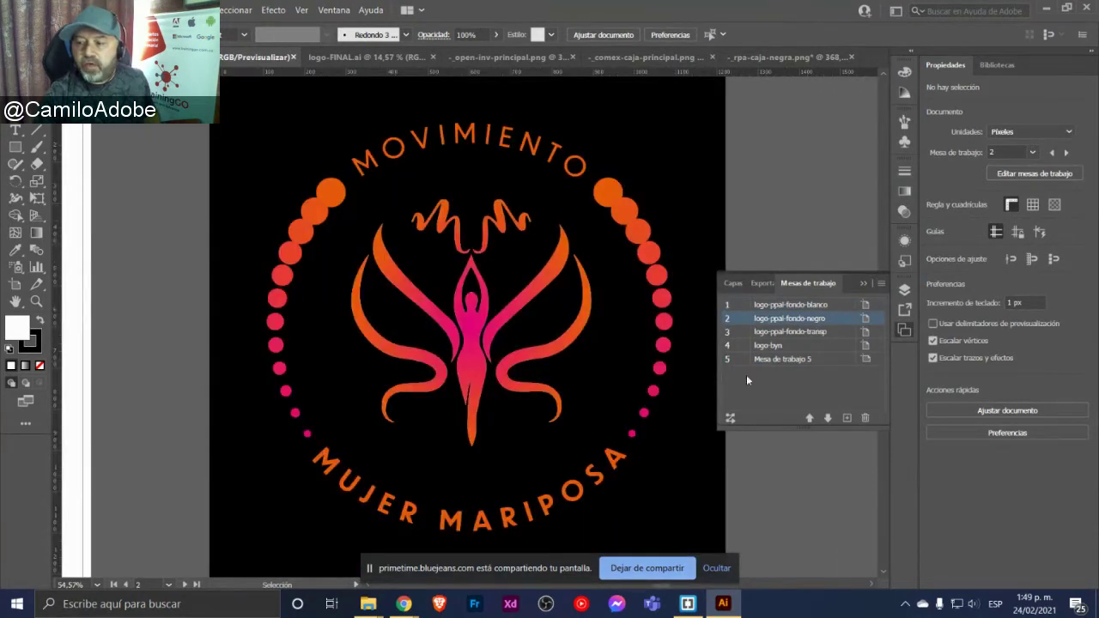
{"action": "double_click", "coordinate": [728, 334]}
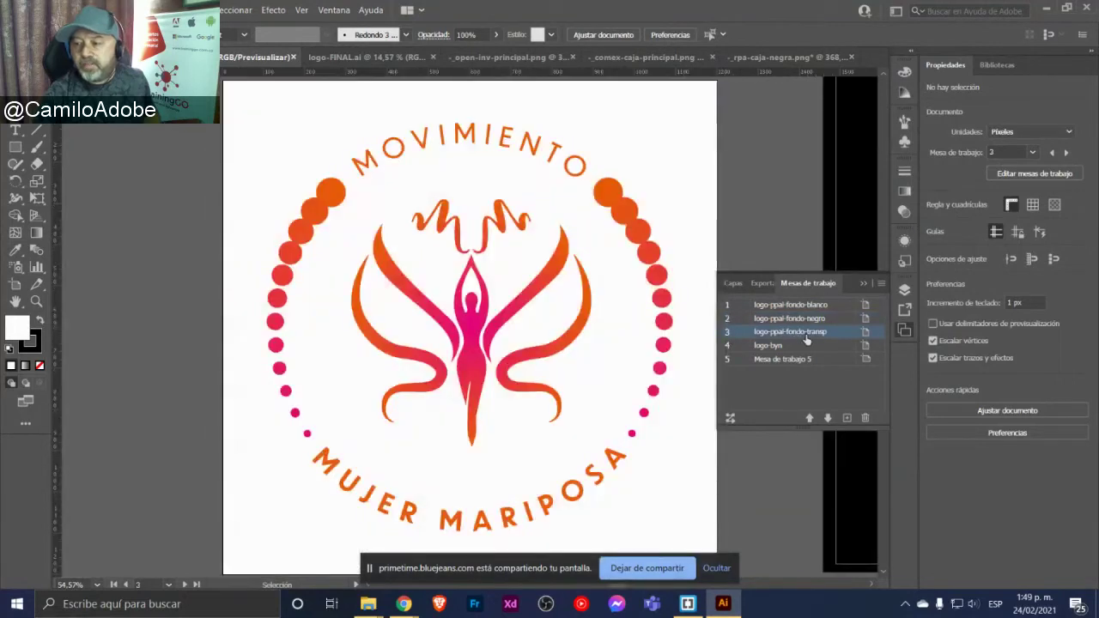
{"action": "double_click", "coordinate": [728, 347]}
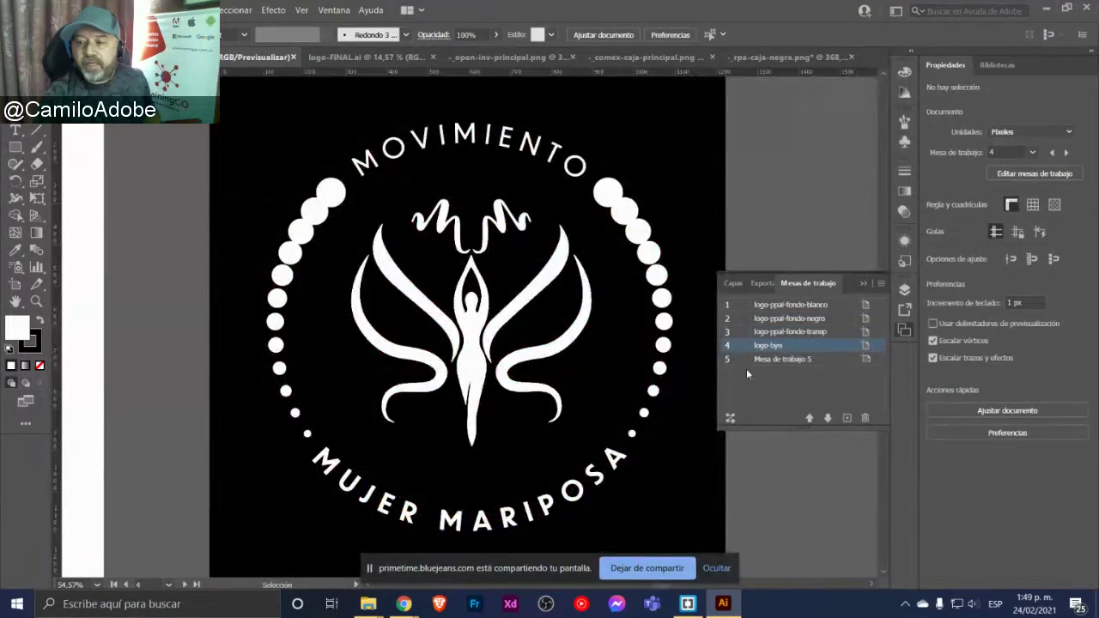
{"action": "double_click", "coordinate": [728, 361]}
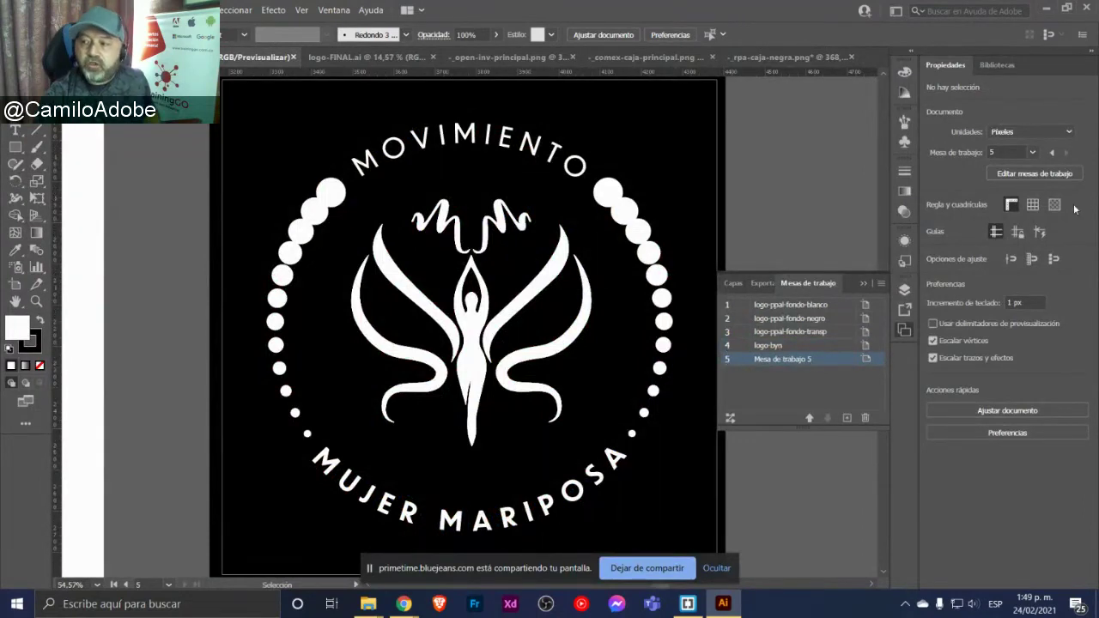
Zoom out to all artboards, then review and close the Exportar como PNG dialog
{"action": "key", "text": "z"}
{"action": "mouse_move", "coordinate": [682, 312]}
{"action": "left_mouse_down"}
{"action": "mouse_move", "coordinate": [381, 254]}
{"action": "mouse_move", "coordinate": [521, 260]}
{"action": "left_mouse_up"}
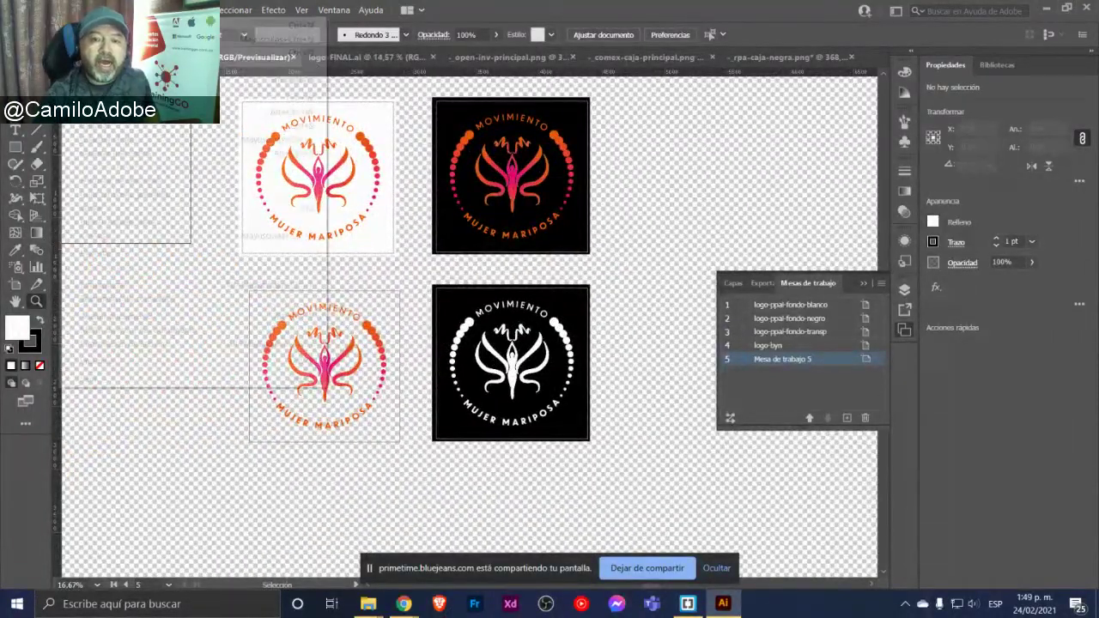
{"action": "left_click", "coordinate": [73, 10]}
{"action": "mouse_move", "coordinate": [96, 254]}
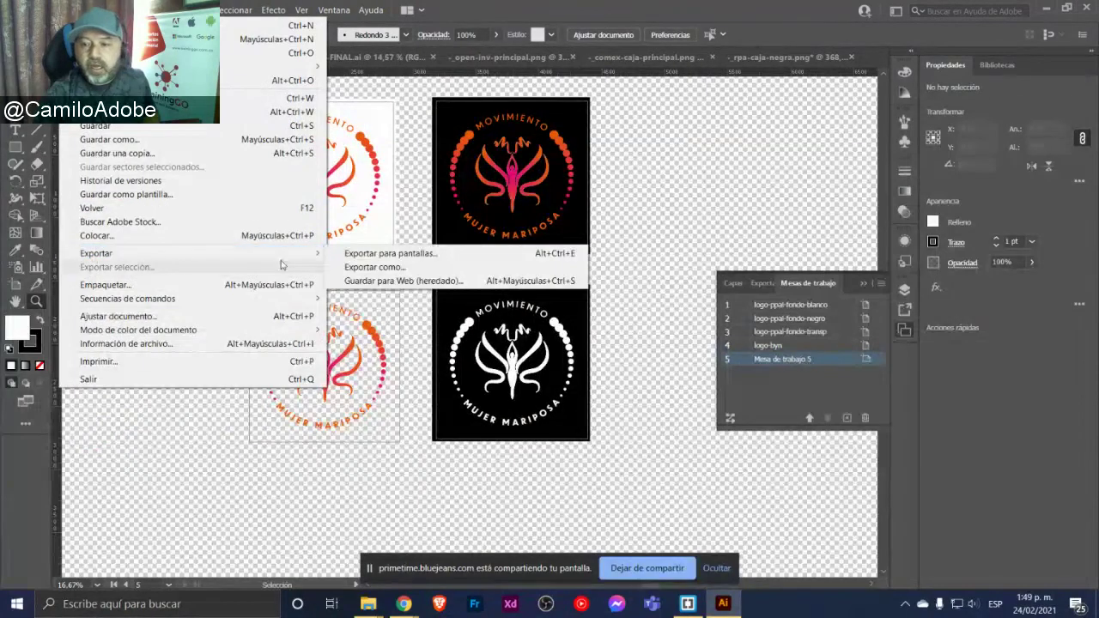
{"action": "left_click", "coordinate": [356, 273]}
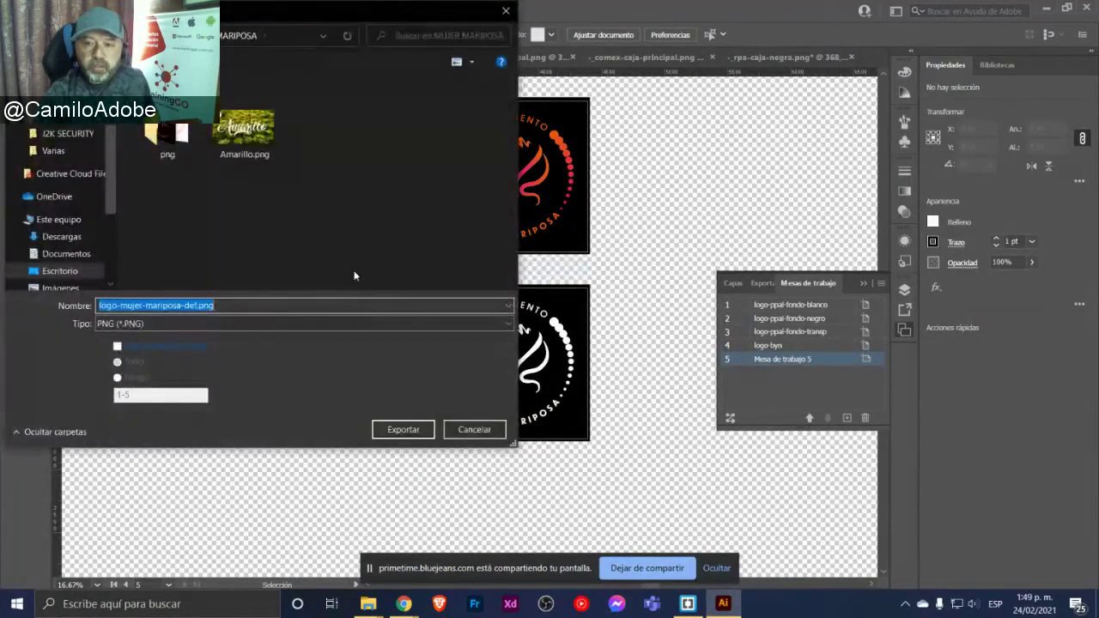
{"action": "left_click_drag", "start_coordinate": [291, 12], "coordinate": [349, 34]}
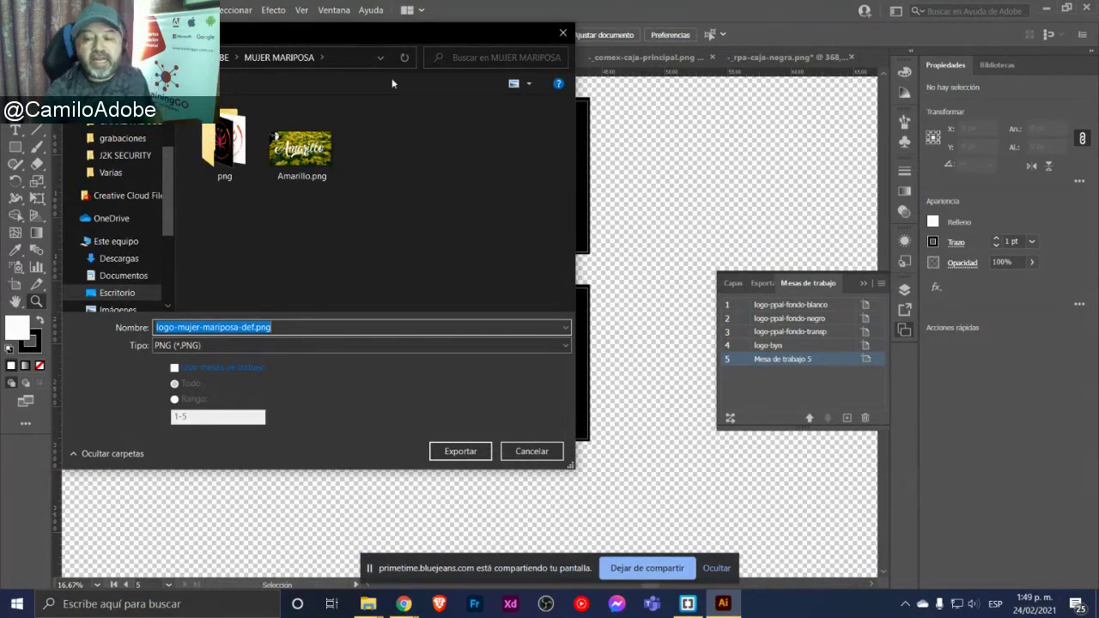
{"action": "left_click", "coordinate": [532, 451]}
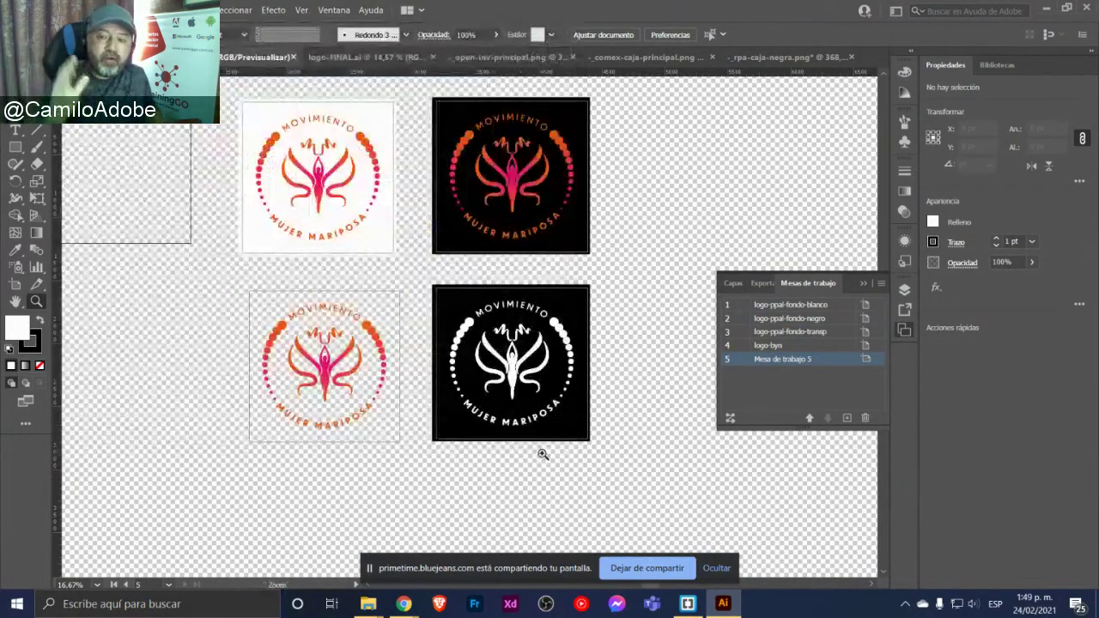
{"action": "mouse_move", "coordinate": [368, 604]}
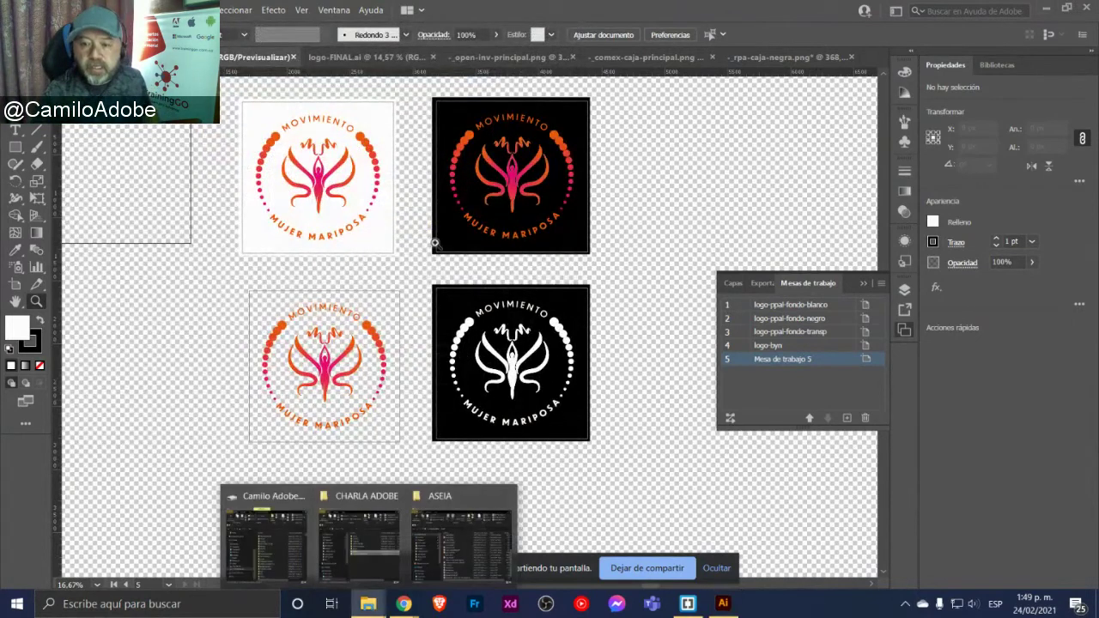
Look through the MUJER MARIPOSA and COSTOSA folders, returning to CHARLA ADOBE each time
{"action": "left_click", "coordinate": [344, 488]}
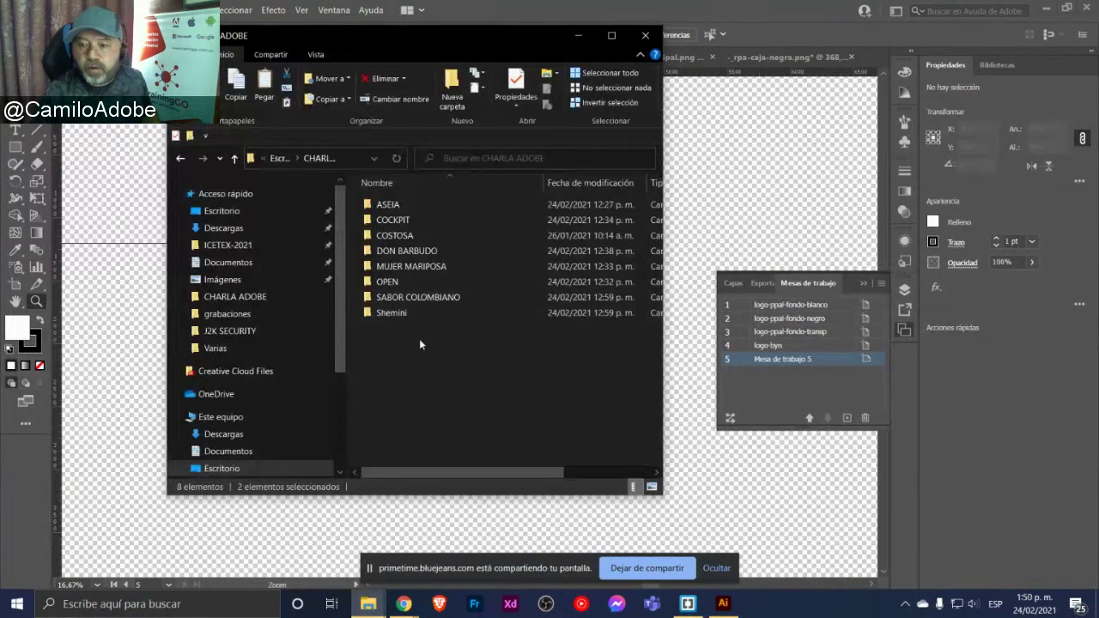
{"action": "double_click", "coordinate": [413, 266]}
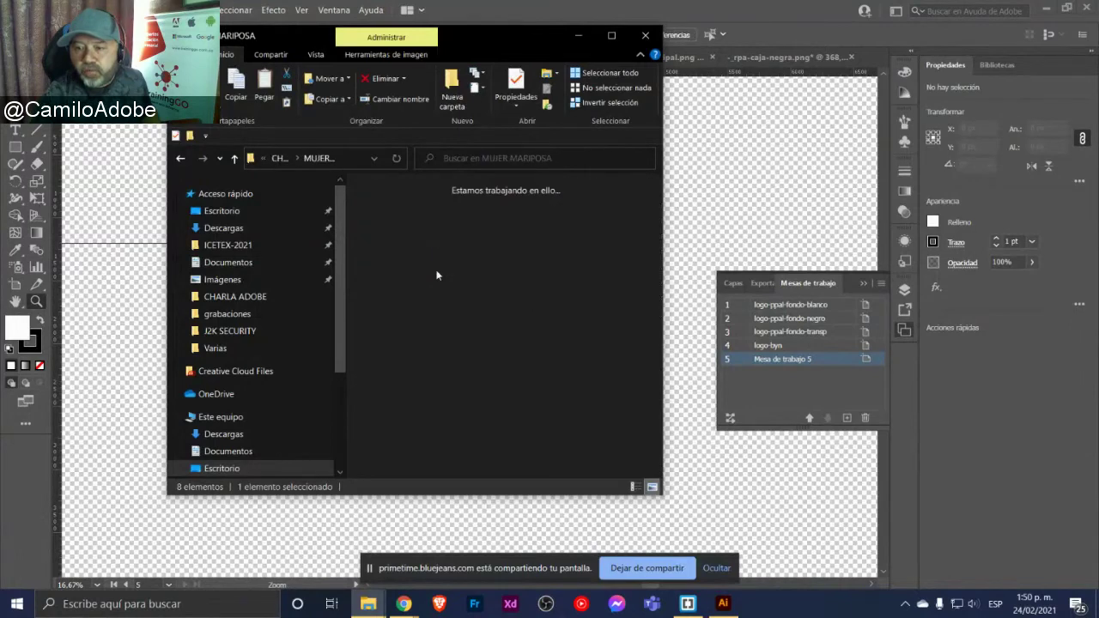
{"action": "scroll", "coordinate": [426, 289], "scroll_direction": "down", "scroll_amount": 3}
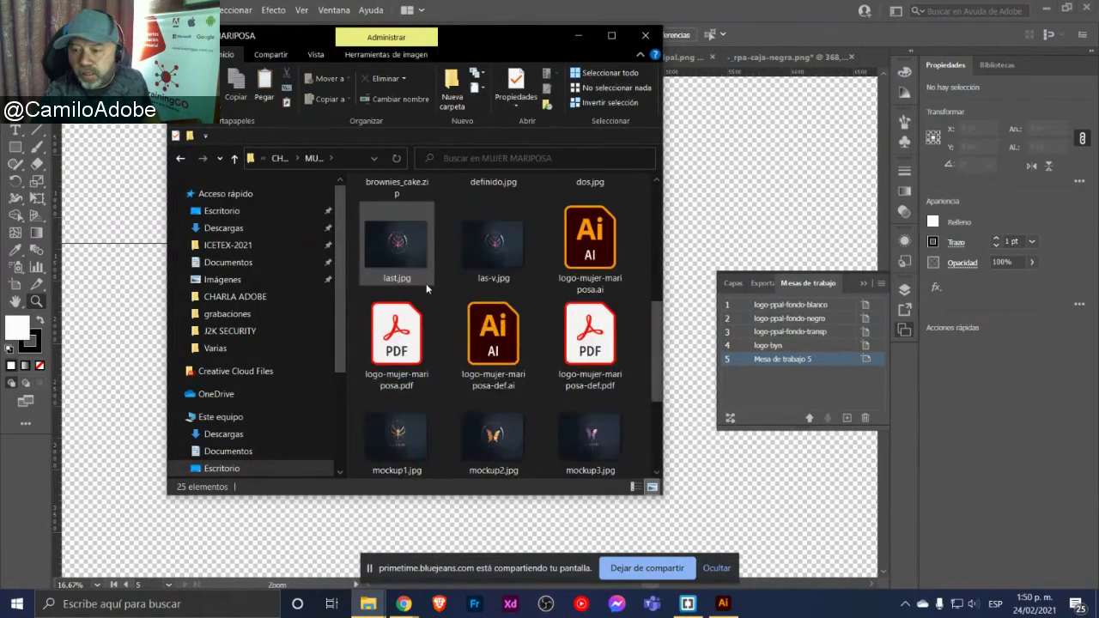
{"action": "scroll", "coordinate": [426, 289], "scroll_direction": "down", "scroll_amount": 2}
{"action": "scroll", "coordinate": [426, 289], "scroll_direction": "up", "scroll_amount": 3}
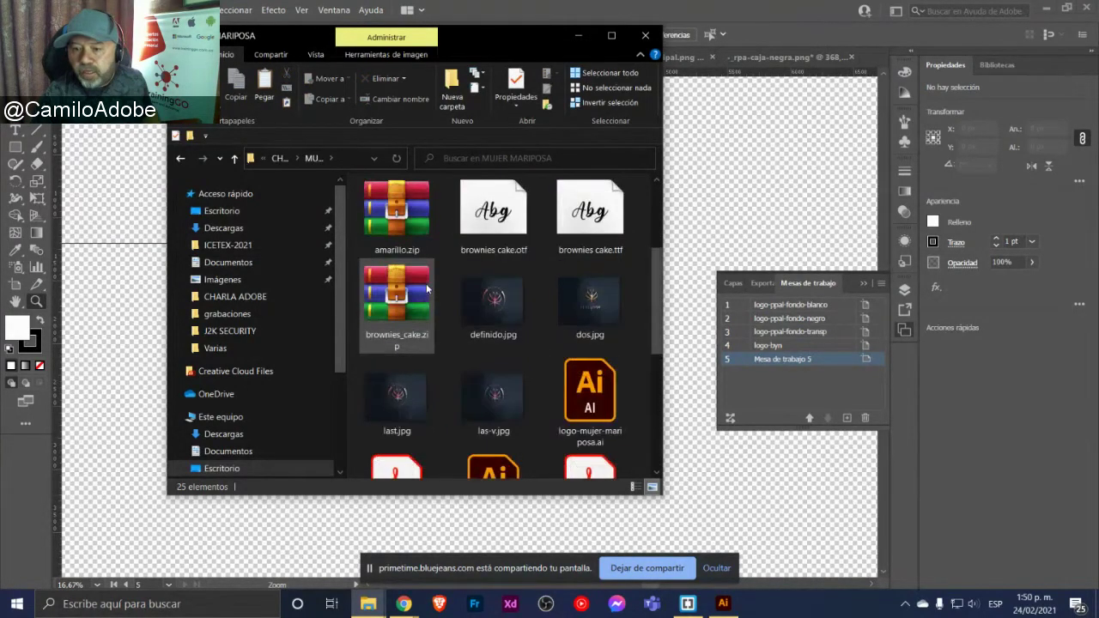
{"action": "scroll", "coordinate": [426, 288], "scroll_direction": "down", "scroll_amount": 1}
{"action": "scroll", "coordinate": [426, 288], "scroll_direction": "up", "scroll_amount": 1}
{"action": "scroll", "coordinate": [426, 283], "scroll_direction": "up", "scroll_amount": 2}
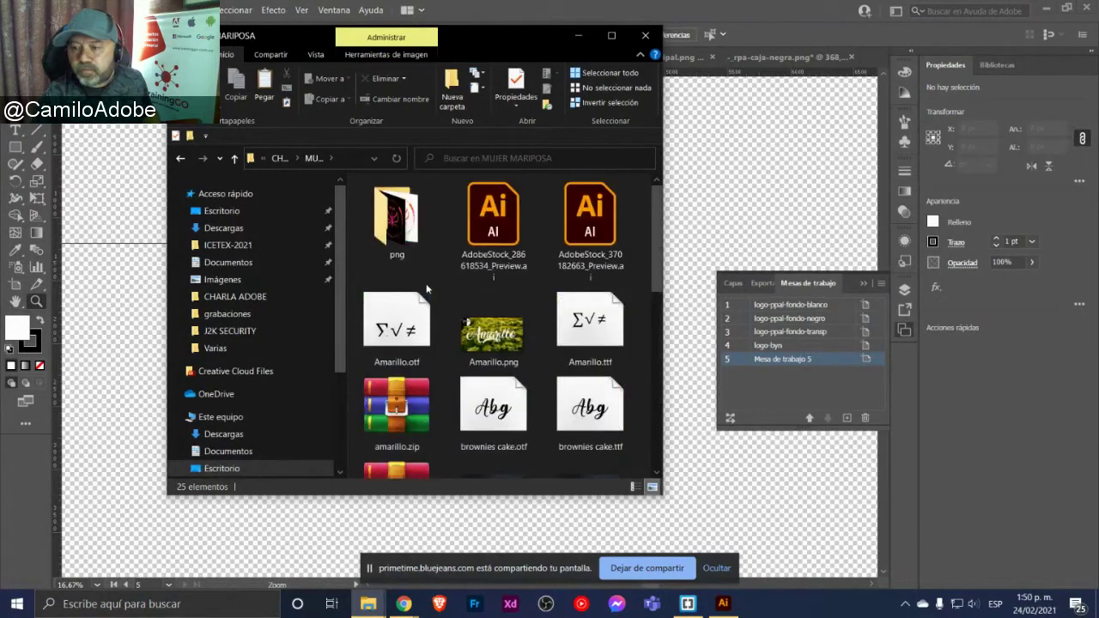
{"action": "left_click", "coordinate": [180, 160]}
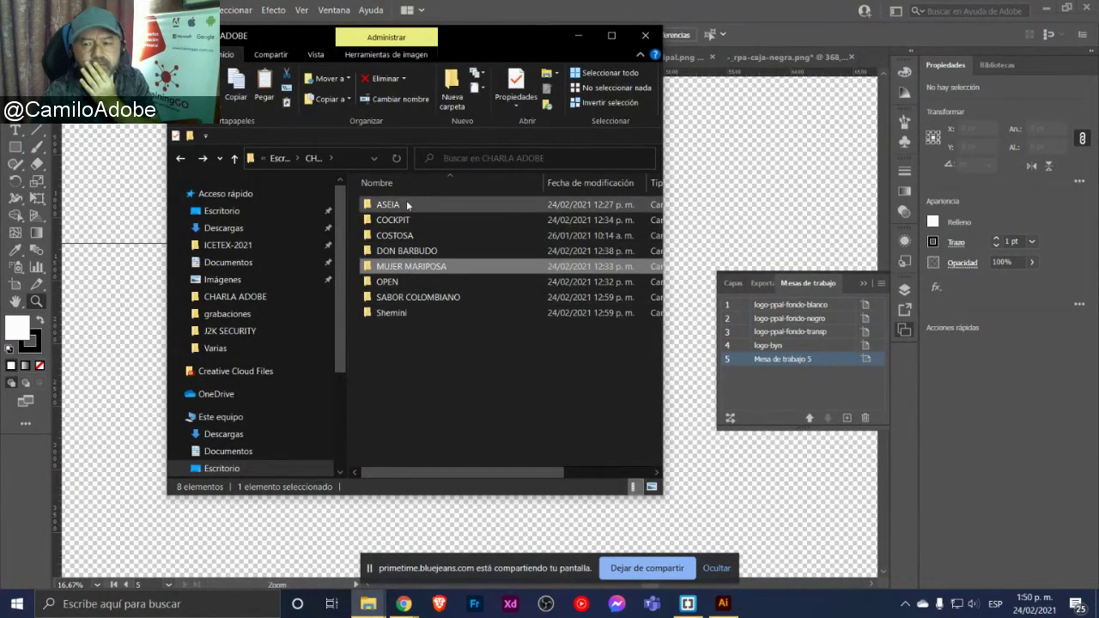
{"action": "double_click", "coordinate": [416, 235]}
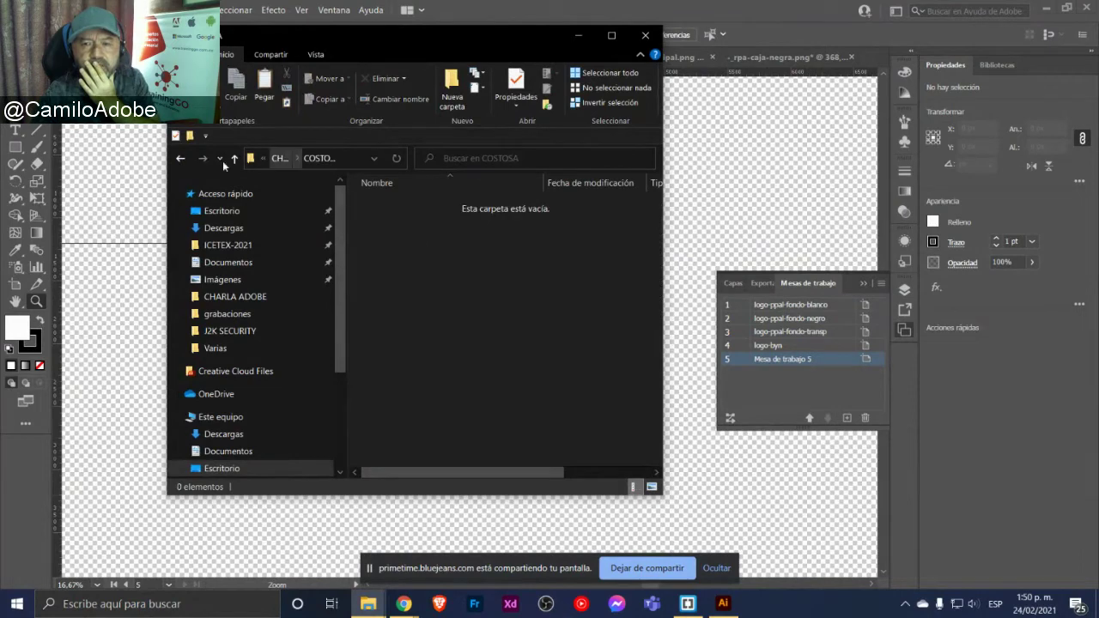
{"action": "left_click", "coordinate": [180, 158]}
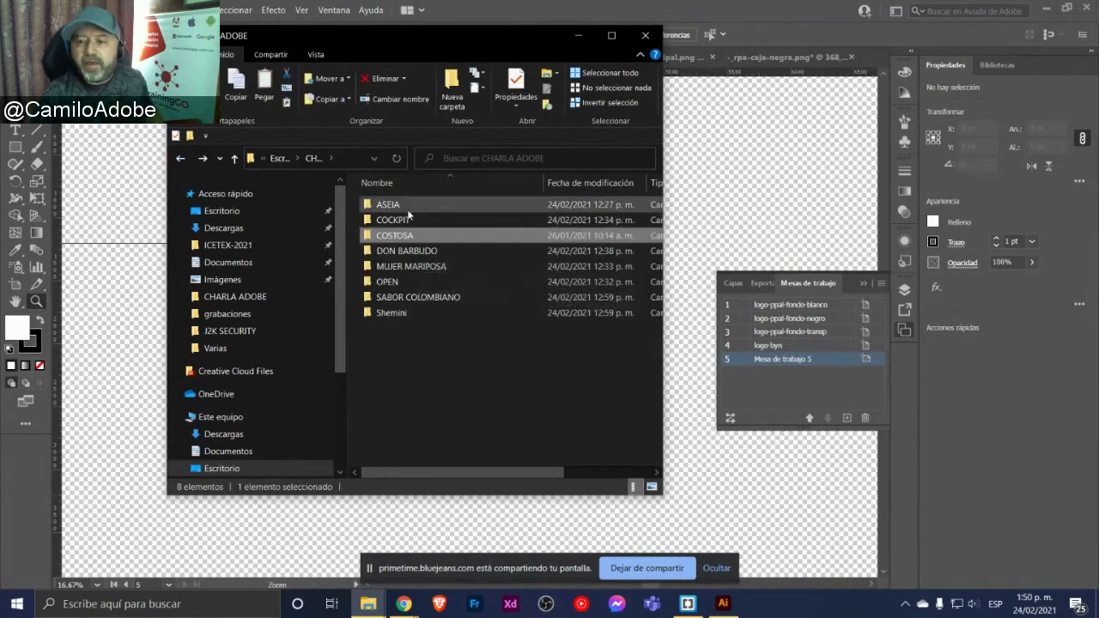
Open the ASEIA folder and open manual-marca-Aseia-2020.pdf in Acrobat
{"action": "double_click", "coordinate": [407, 207]}
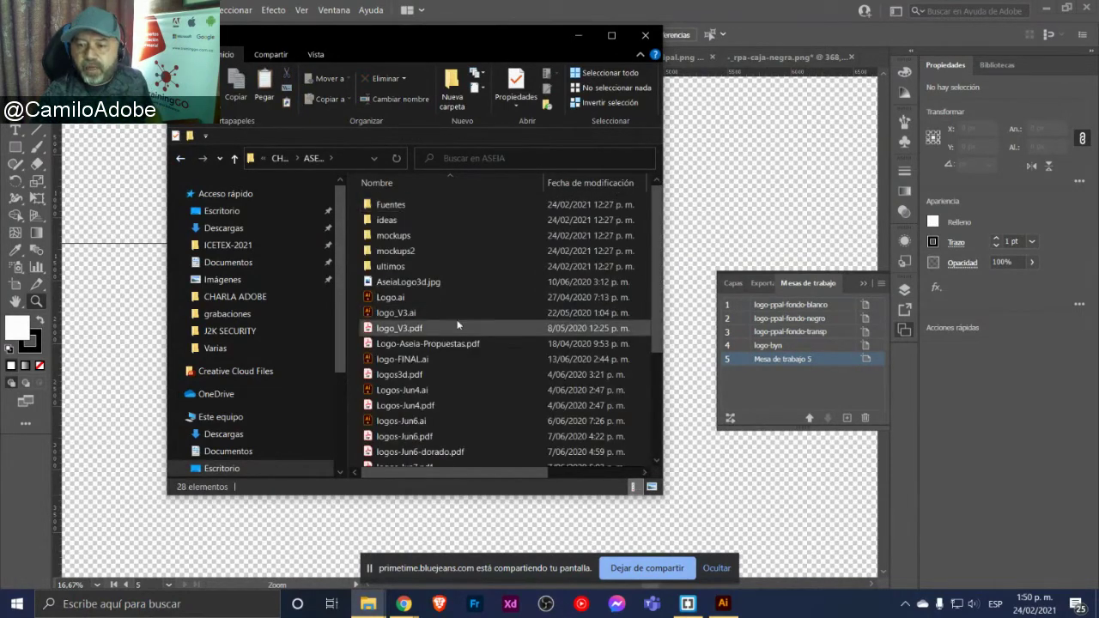
{"action": "scroll", "coordinate": [458, 324], "scroll_direction": "down", "scroll_amount": 1}
{"action": "scroll", "coordinate": [458, 324], "scroll_direction": "down", "scroll_amount": 2}
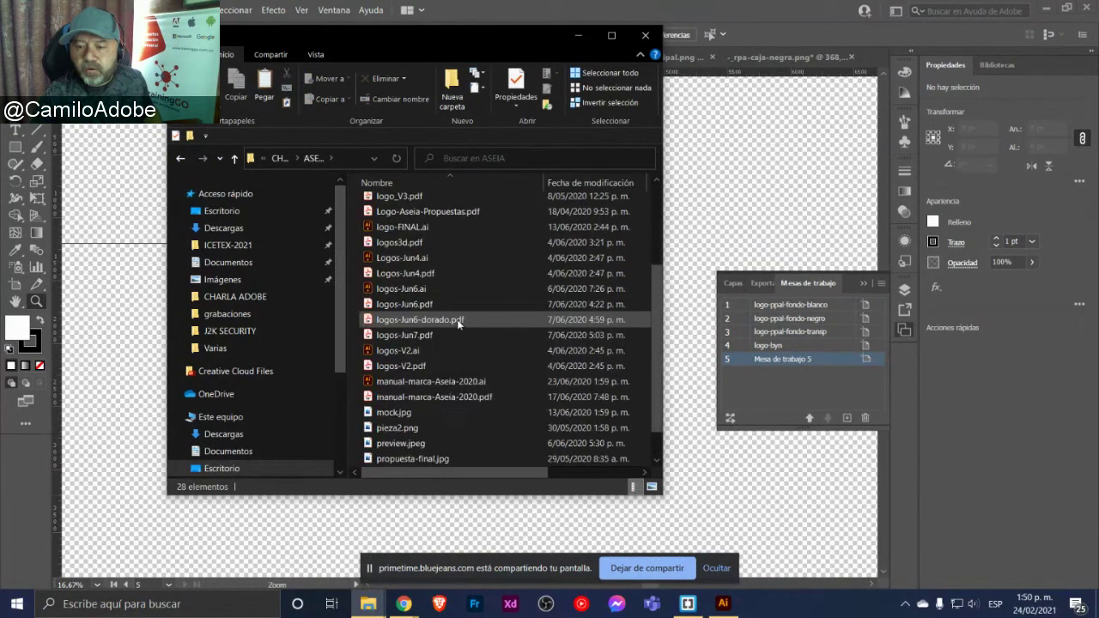
{"action": "scroll", "coordinate": [458, 324], "scroll_direction": "down", "scroll_amount": 1}
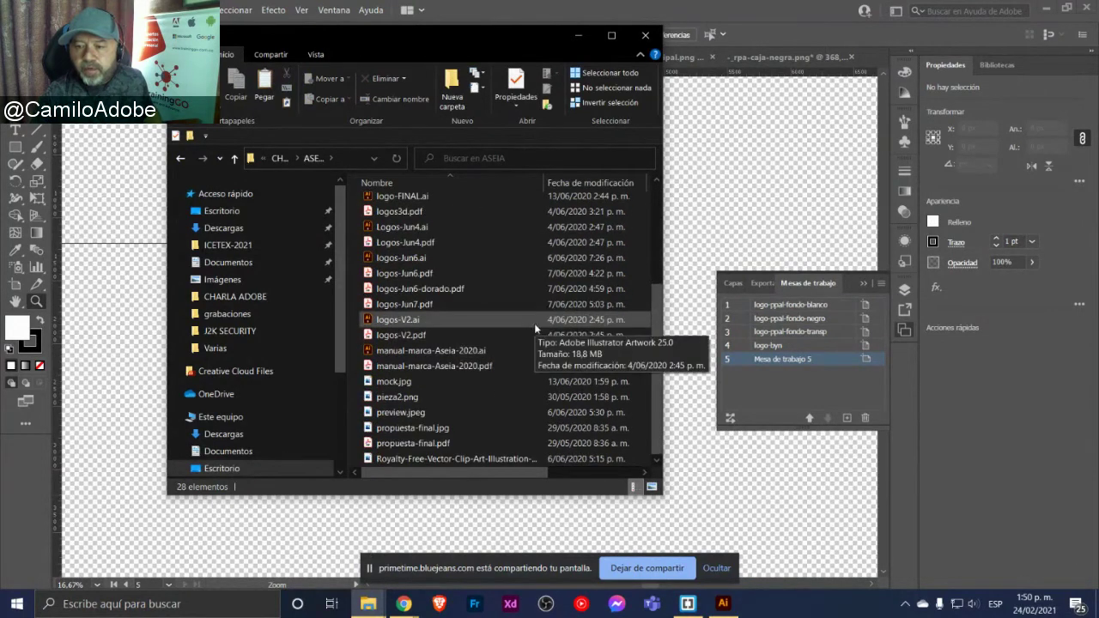
{"action": "scroll", "coordinate": [530, 320], "scroll_direction": "up", "scroll_amount": 1}
{"action": "scroll", "coordinate": [530, 320], "scroll_direction": "up", "scroll_amount": 1}
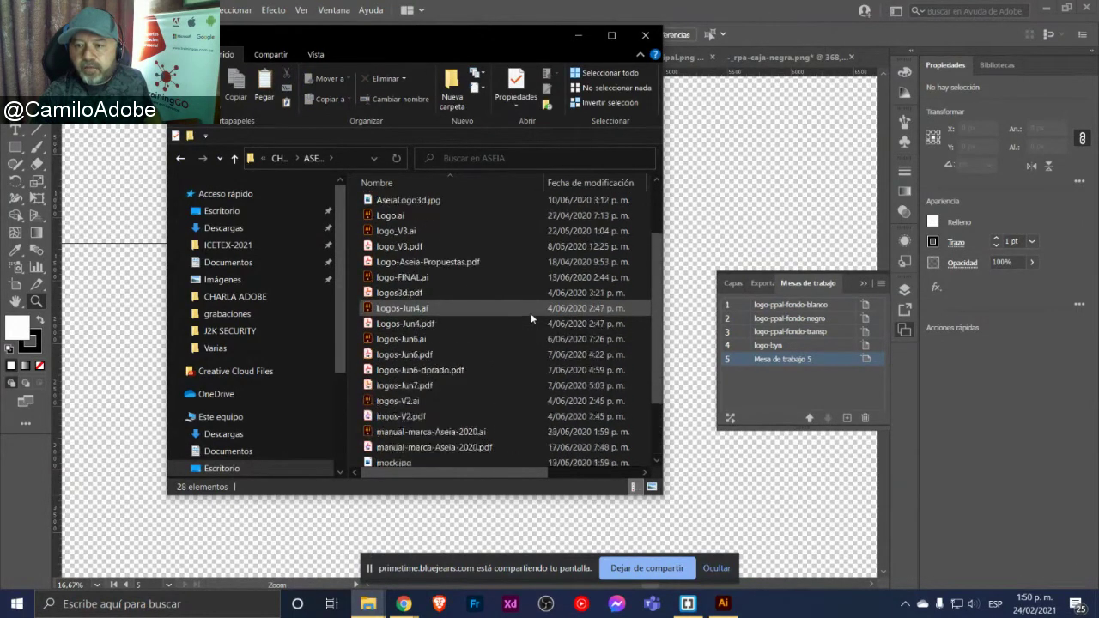
{"action": "scroll", "coordinate": [531, 319], "scroll_direction": "up", "scroll_amount": 2}
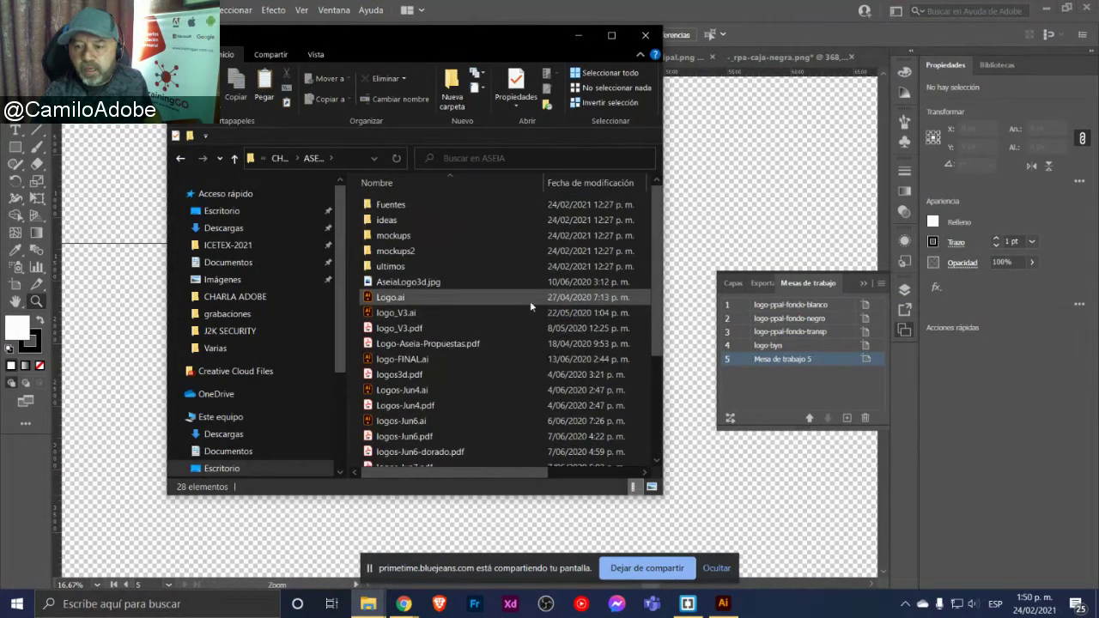
{"action": "scroll", "coordinate": [530, 301], "scroll_direction": "down", "scroll_amount": 1}
{"action": "scroll", "coordinate": [530, 301], "scroll_direction": "down", "scroll_amount": 1}
{"action": "scroll", "coordinate": [530, 302], "scroll_direction": "down", "scroll_amount": 1}
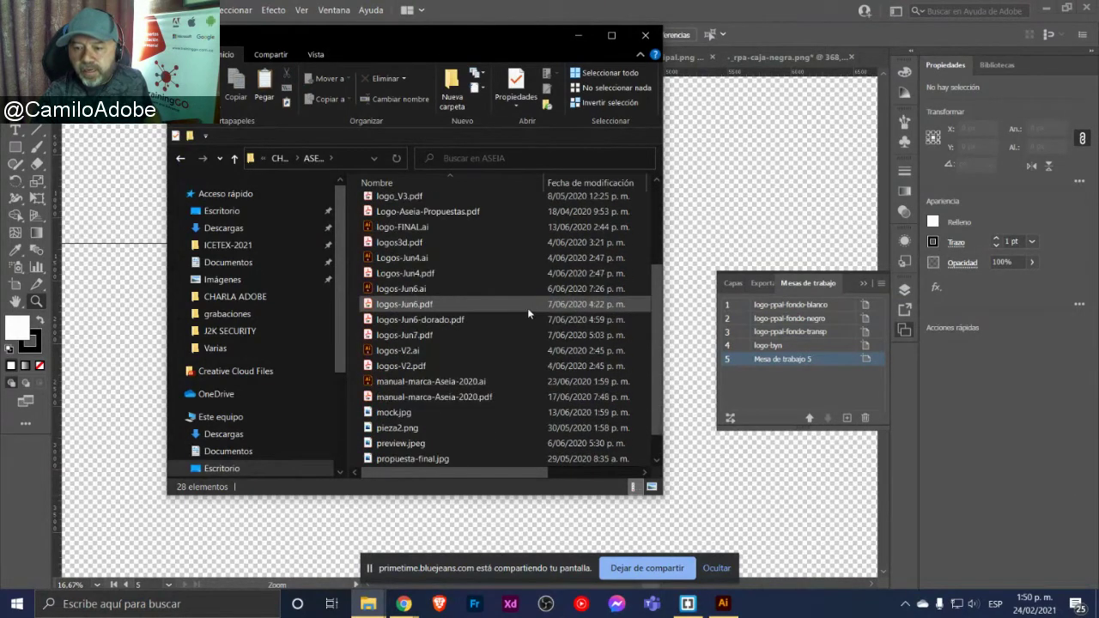
{"action": "left_click", "coordinate": [481, 396]}
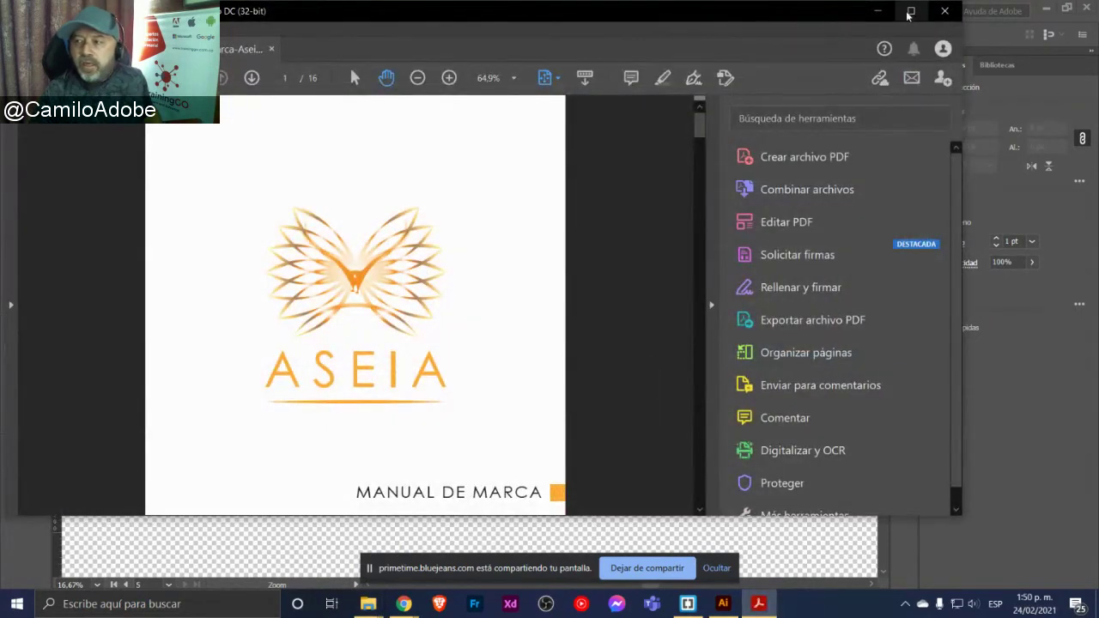
Maximize Acrobat and page through the ASEIA manual to page 14, Responsive
{"action": "left_click", "coordinate": [911, 12]}
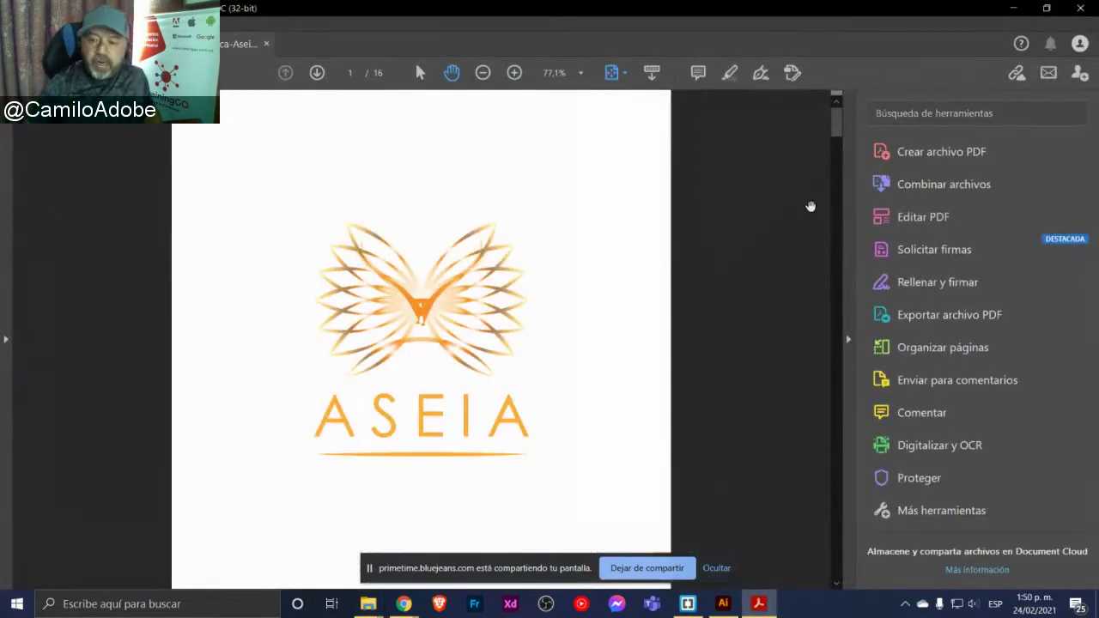
{"action": "scroll", "coordinate": [811, 206], "scroll_direction": "down", "scroll_amount": 2}
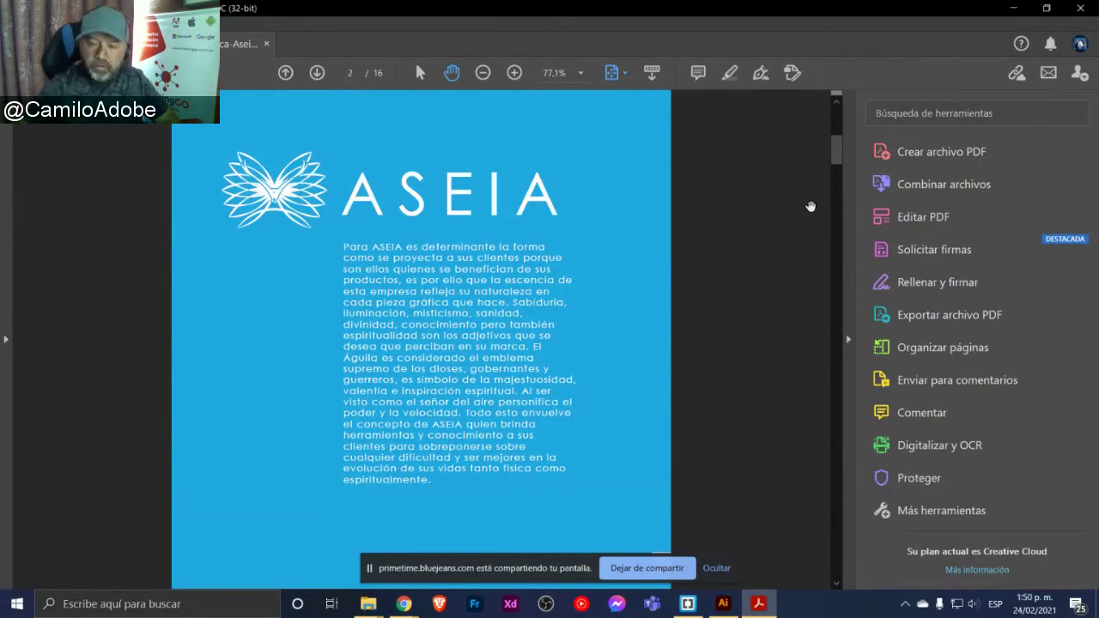
{"action": "scroll", "coordinate": [811, 206], "scroll_direction": "down", "scroll_amount": 2}
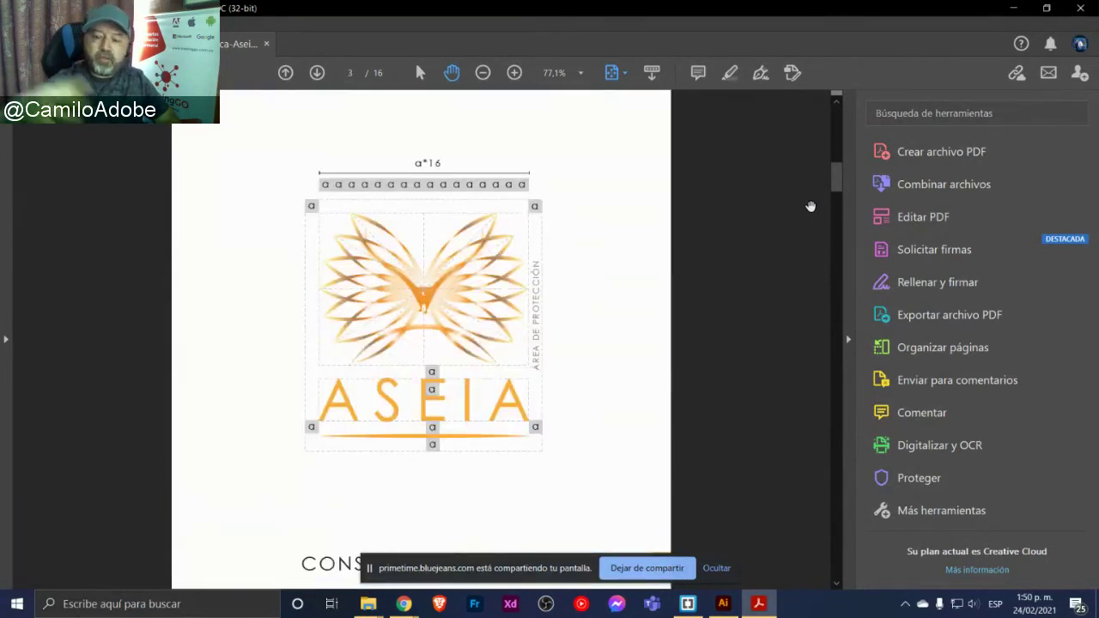
{"action": "left_click", "coordinate": [713, 571]}
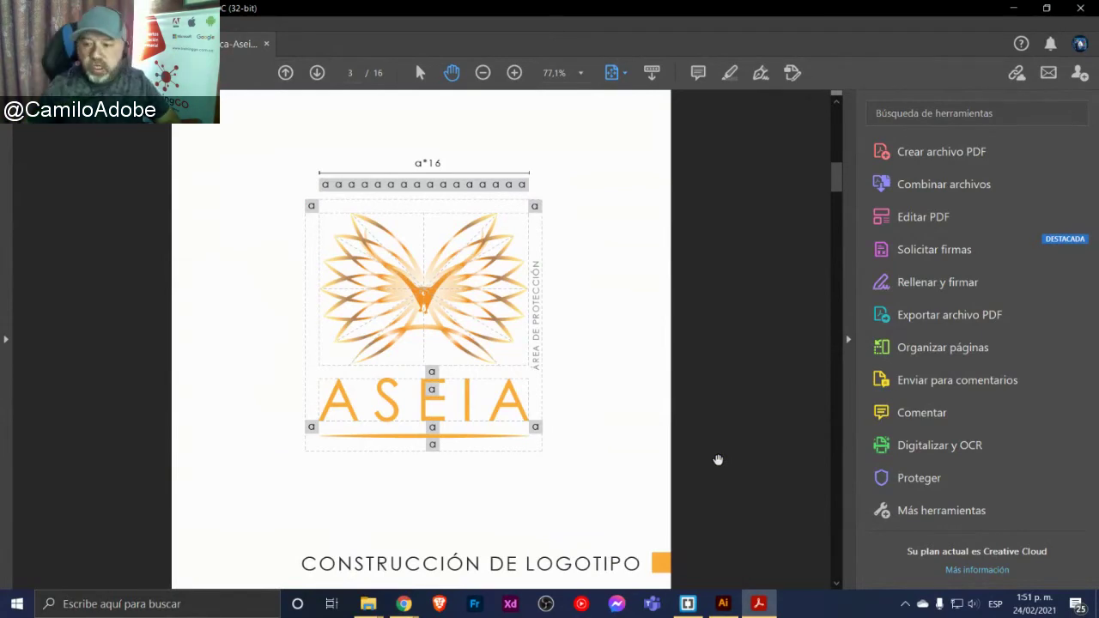
{"action": "scroll", "coordinate": [718, 460], "scroll_direction": "down", "scroll_amount": 2}
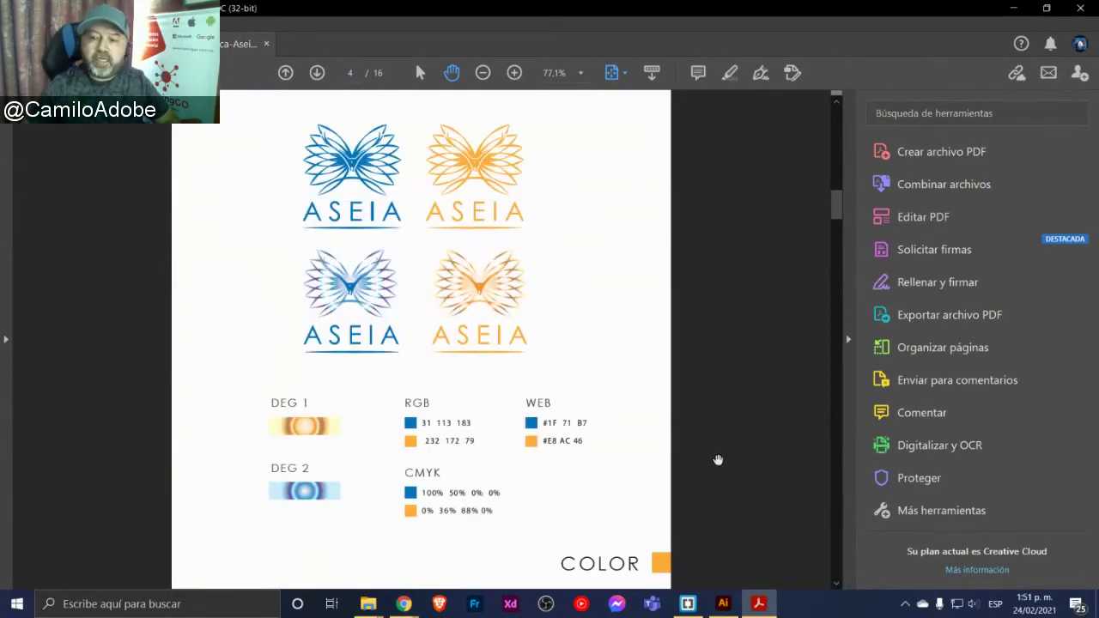
{"action": "scroll", "coordinate": [718, 461], "scroll_direction": "down", "scroll_amount": 2}
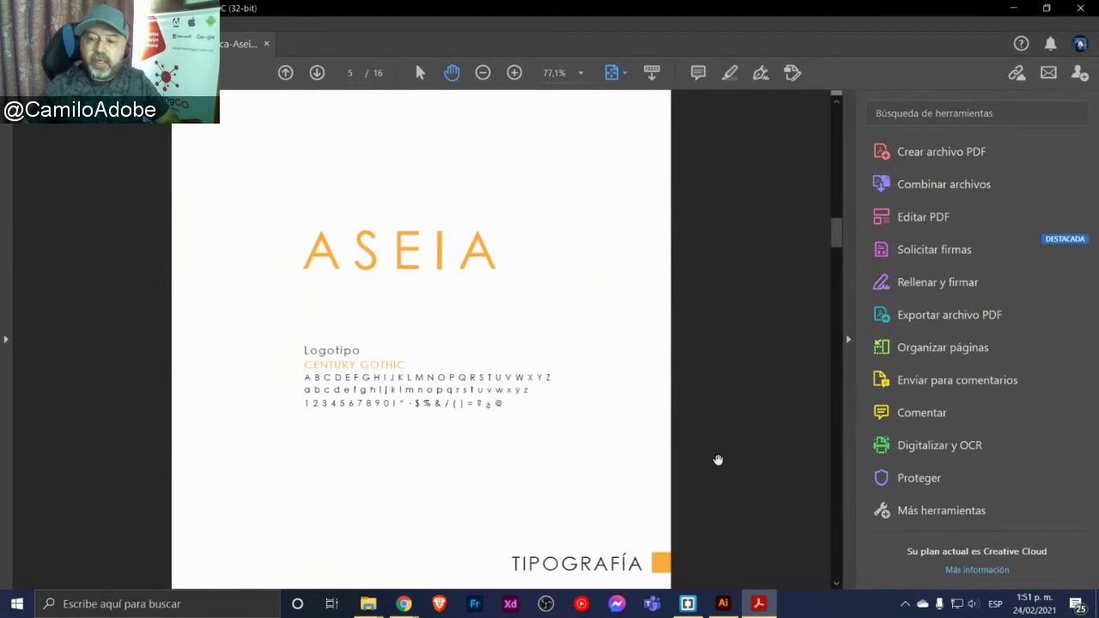
{"action": "scroll", "coordinate": [718, 460], "scroll_direction": "down", "scroll_amount": 2}
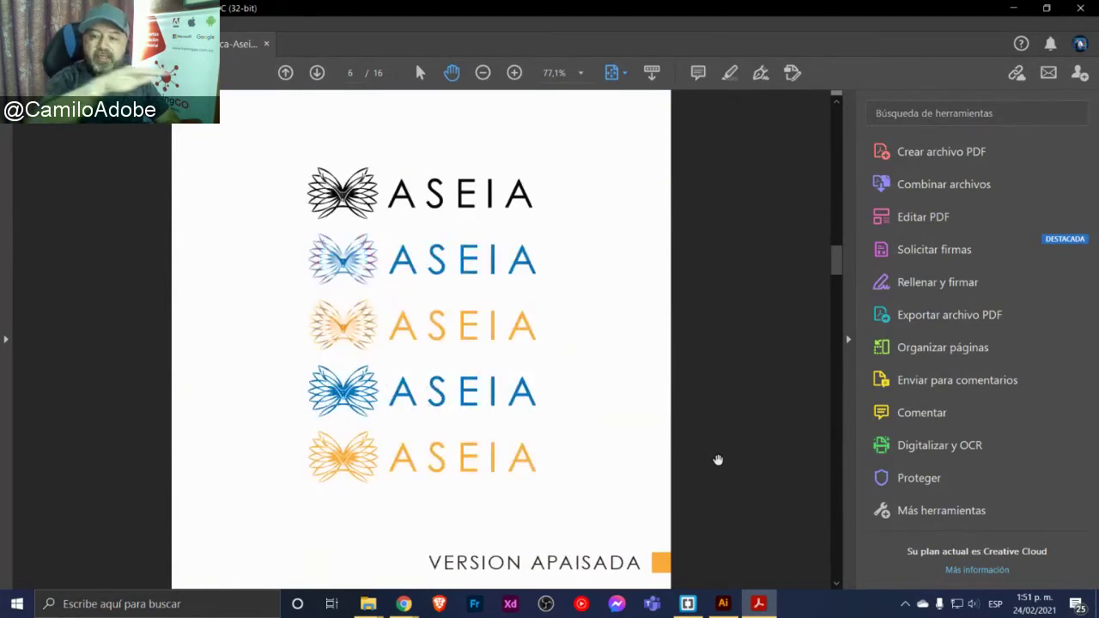
{"action": "scroll", "coordinate": [719, 460], "scroll_direction": "down", "scroll_amount": 2}
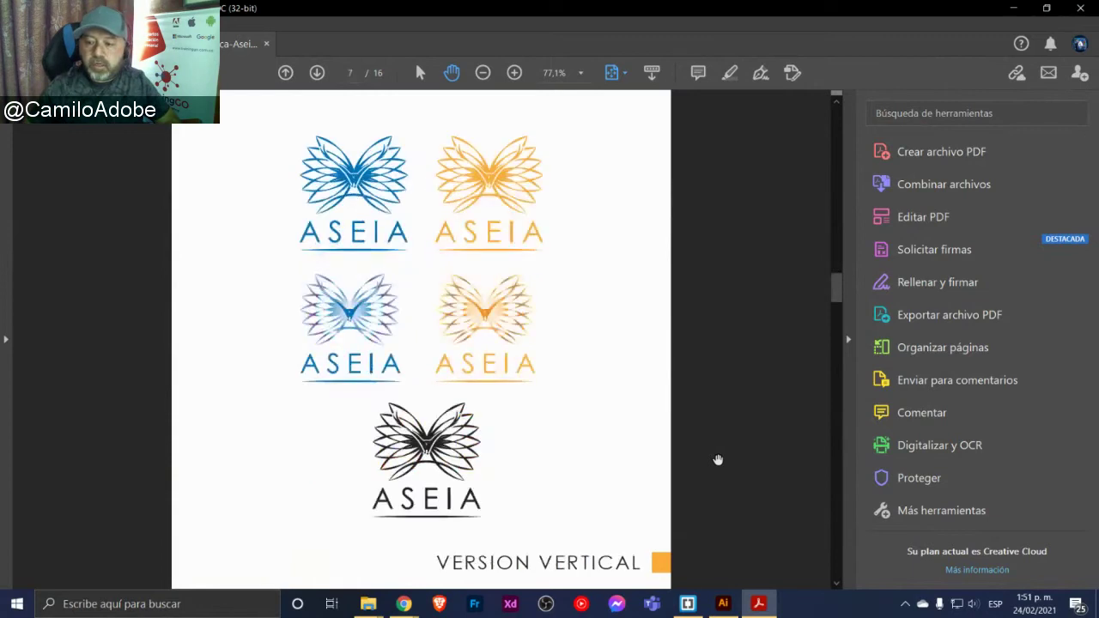
{"action": "scroll", "coordinate": [718, 461], "scroll_direction": "down", "scroll_amount": 2}
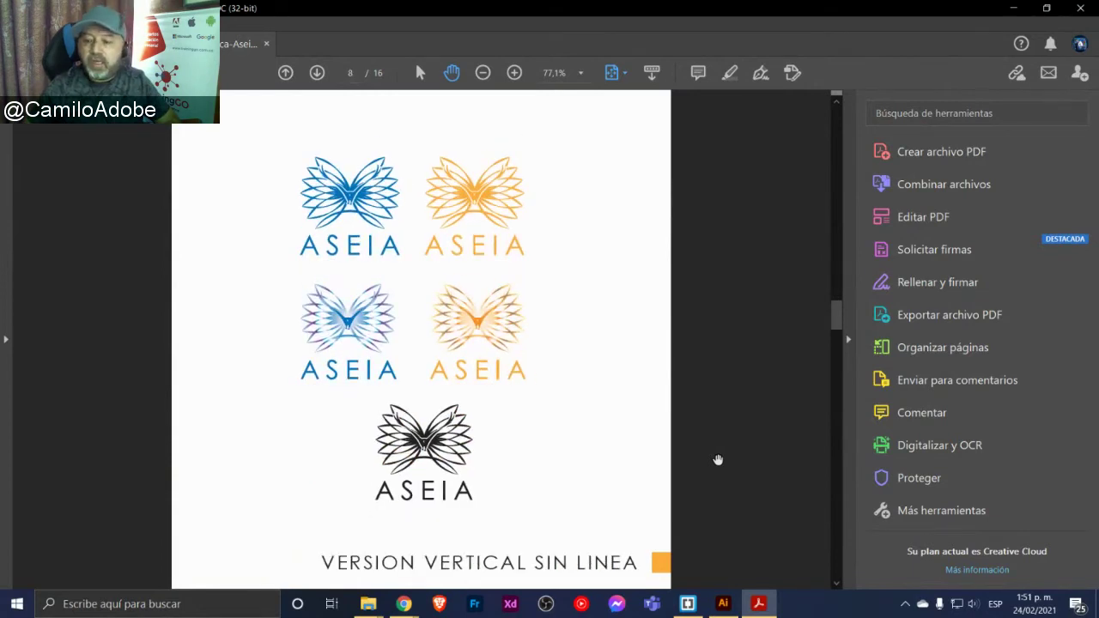
{"action": "scroll", "coordinate": [718, 461], "scroll_direction": "down", "scroll_amount": 2}
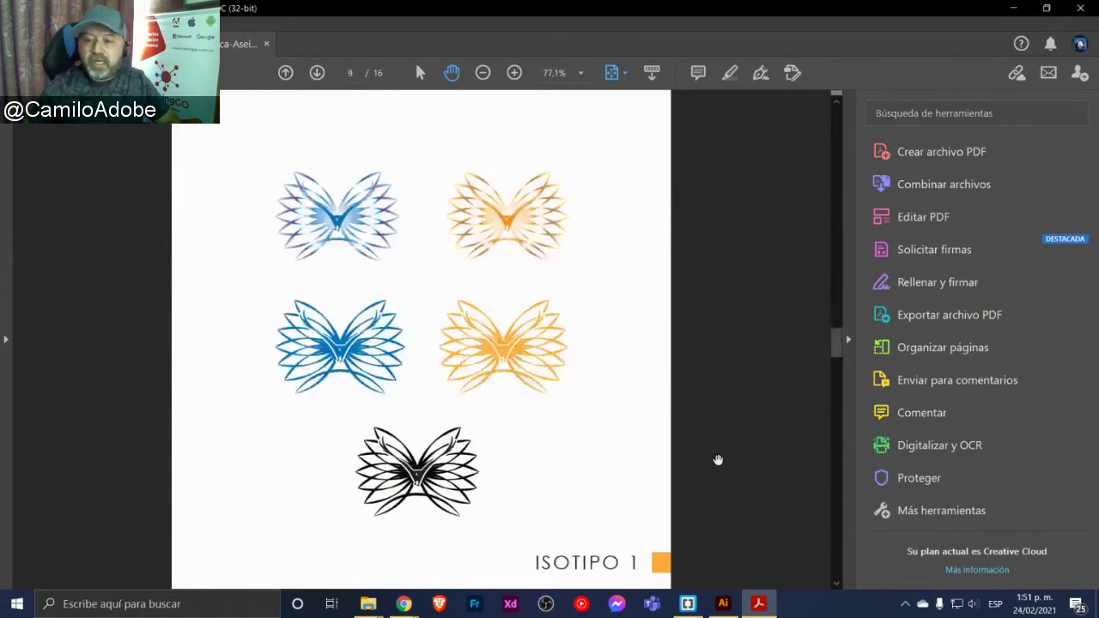
{"action": "scroll", "coordinate": [718, 460], "scroll_direction": "down", "scroll_amount": 2}
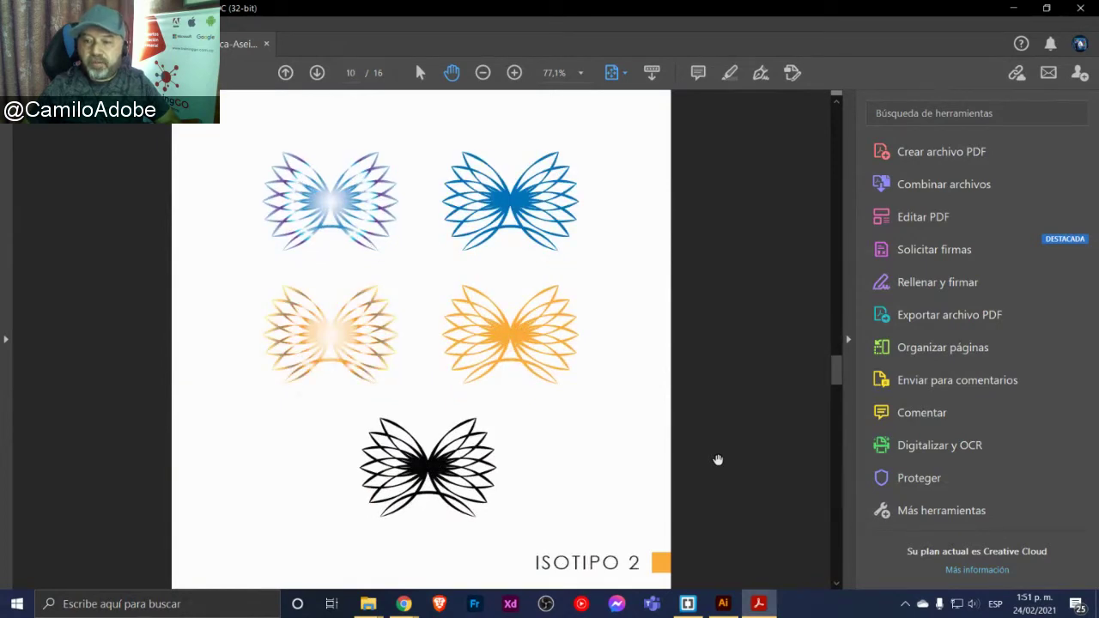
{"action": "scroll", "coordinate": [718, 461], "scroll_direction": "down", "scroll_amount": 2}
{"action": "scroll", "coordinate": [718, 460], "scroll_direction": "down", "scroll_amount": 2}
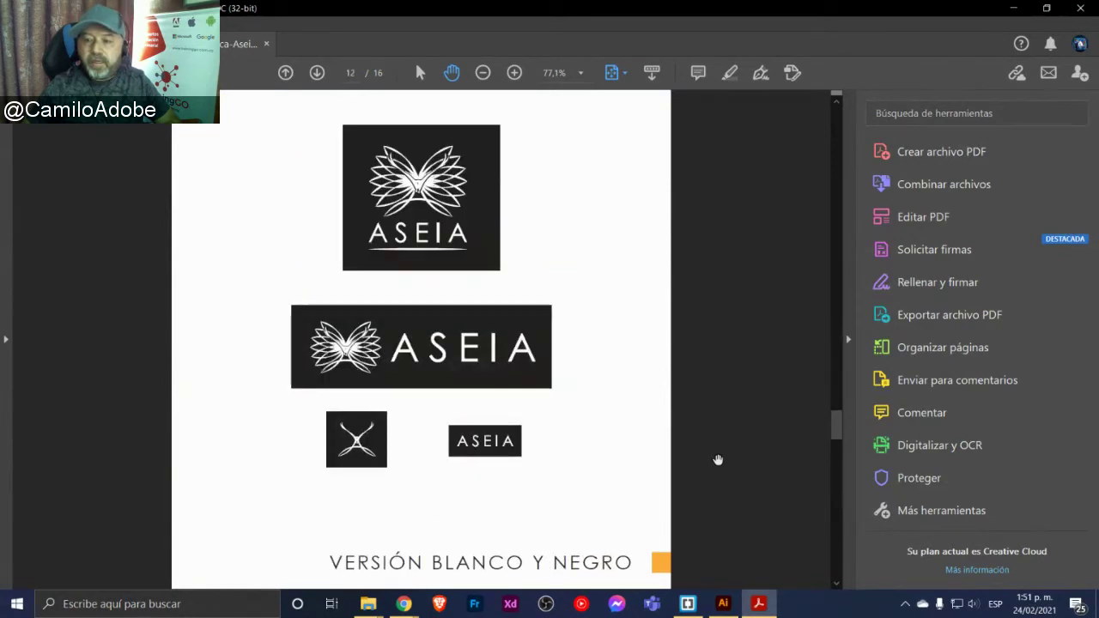
{"action": "scroll", "coordinate": [718, 461], "scroll_direction": "down", "scroll_amount": 2}
{"action": "scroll", "coordinate": [718, 460], "scroll_direction": "down", "scroll_amount": 2}
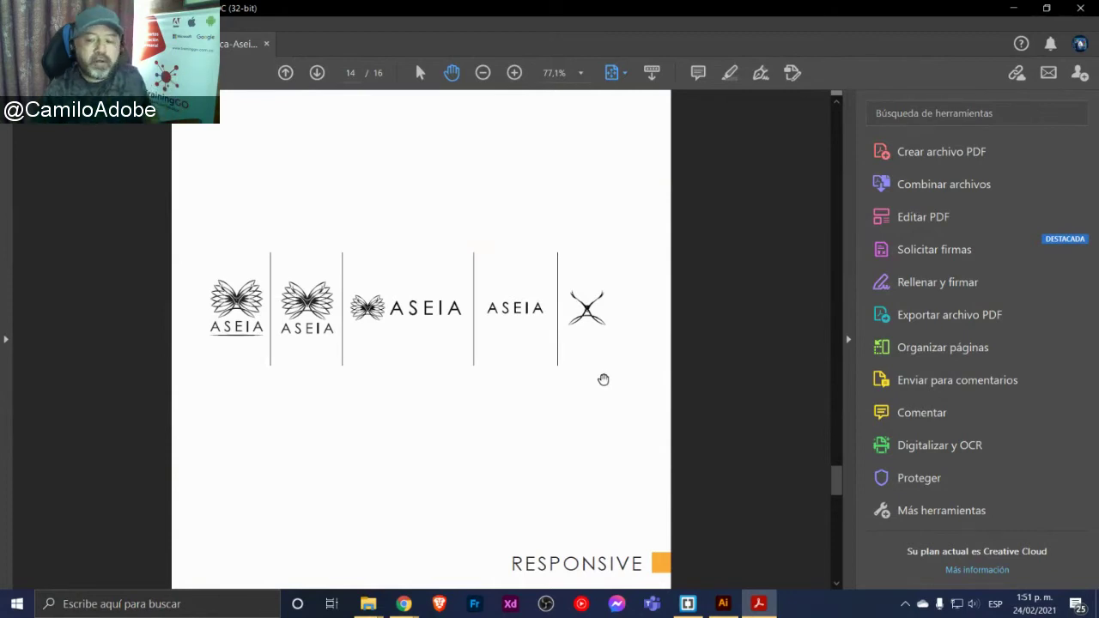
Bring Chrome forward on its blank Google new tab
{"action": "left_click", "coordinate": [404, 604]}
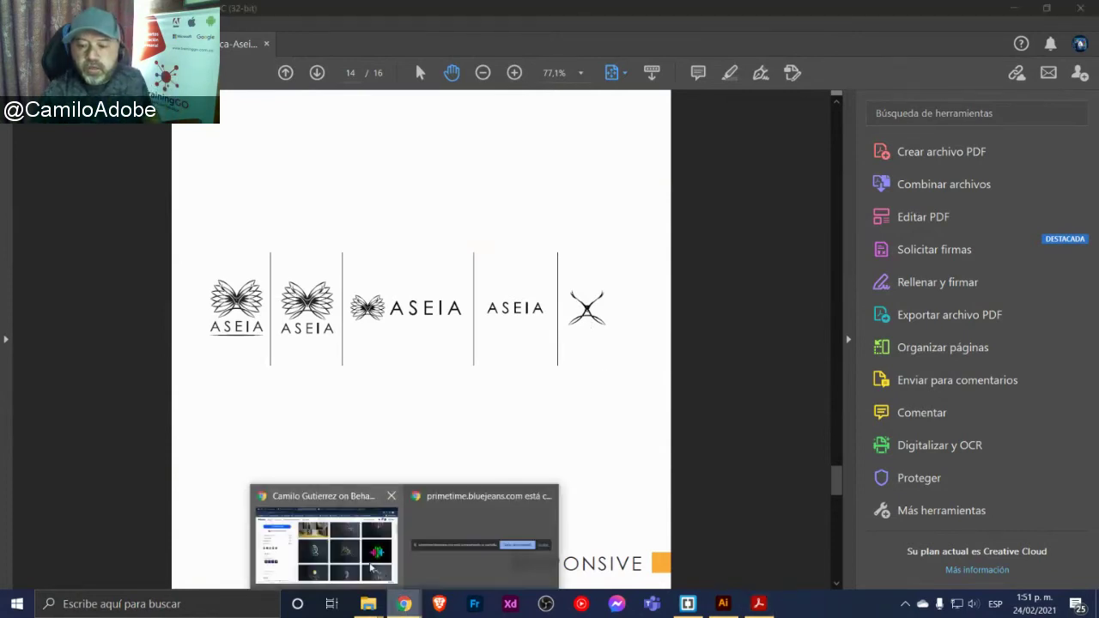
{"action": "left_click", "coordinate": [372, 566]}
{"action": "left_click", "coordinate": [817, 12]}
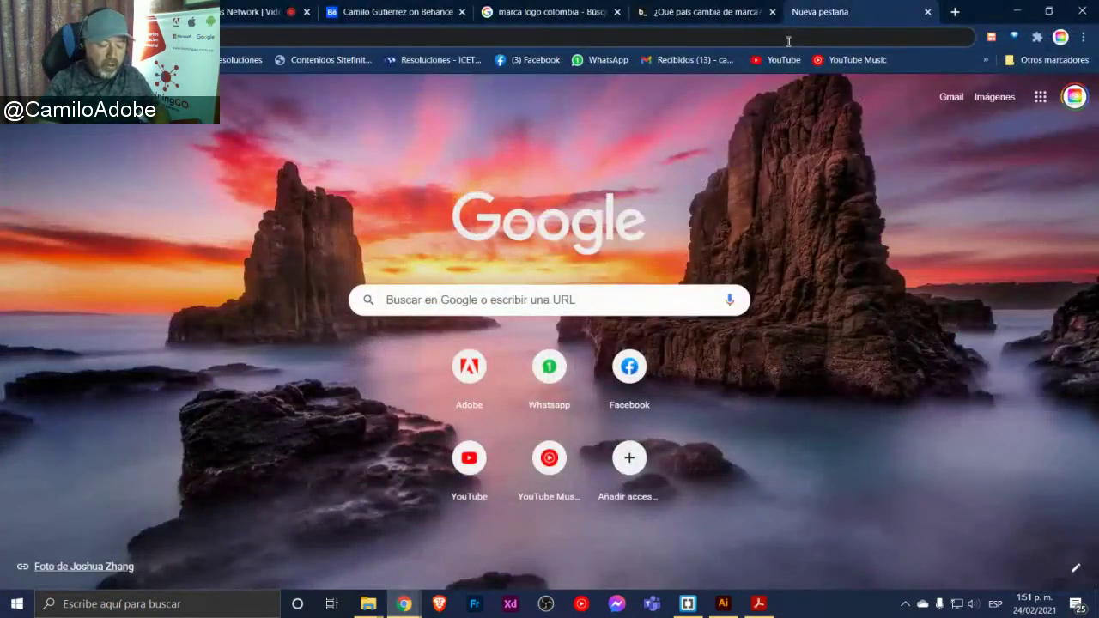
Search Google images for 'logotipo responsive' and open the synergyweb responsive-logos article
{"action": "left_click", "coordinate": [788, 41]}
{"action": "type", "text": "logotipo respon"}
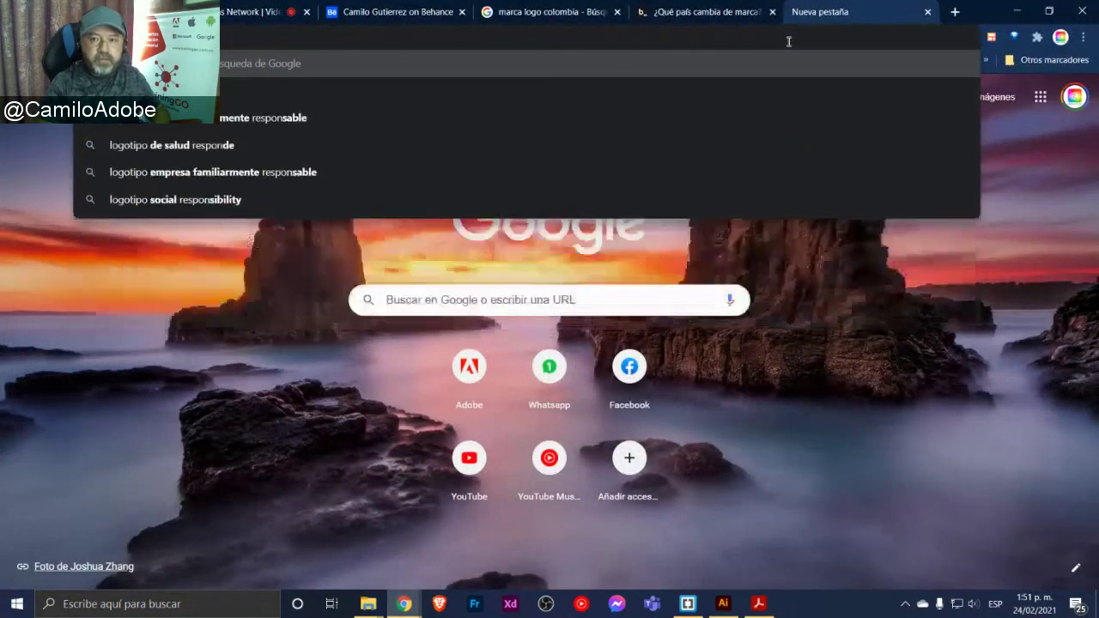
{"action": "type", "text": "sive"}
{"action": "key", "text": "Return"}
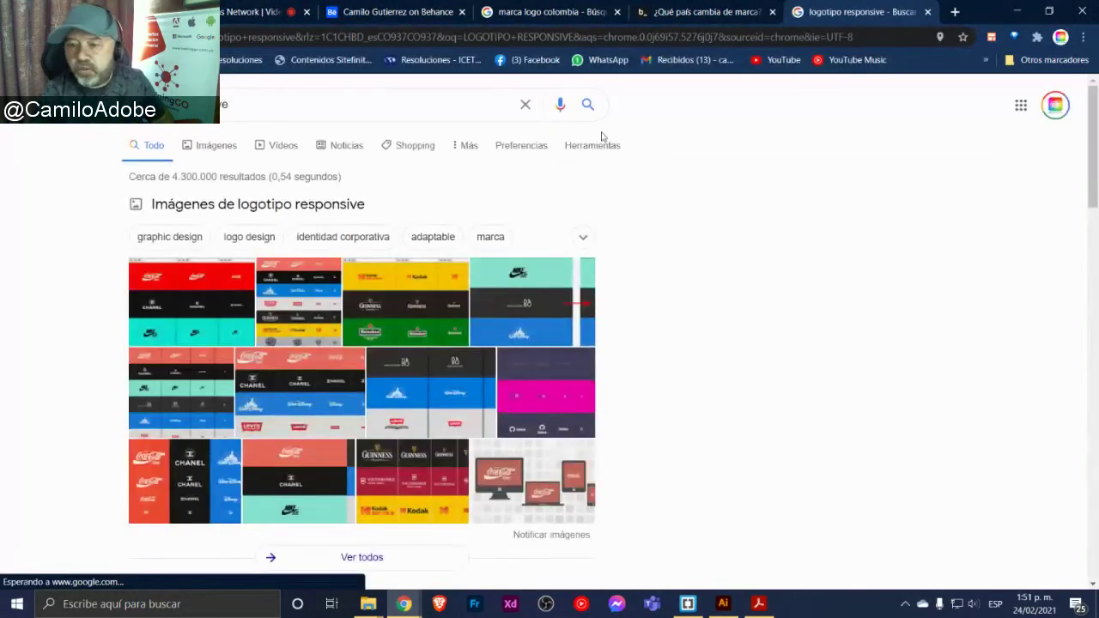
{"action": "left_click", "coordinate": [437, 307]}
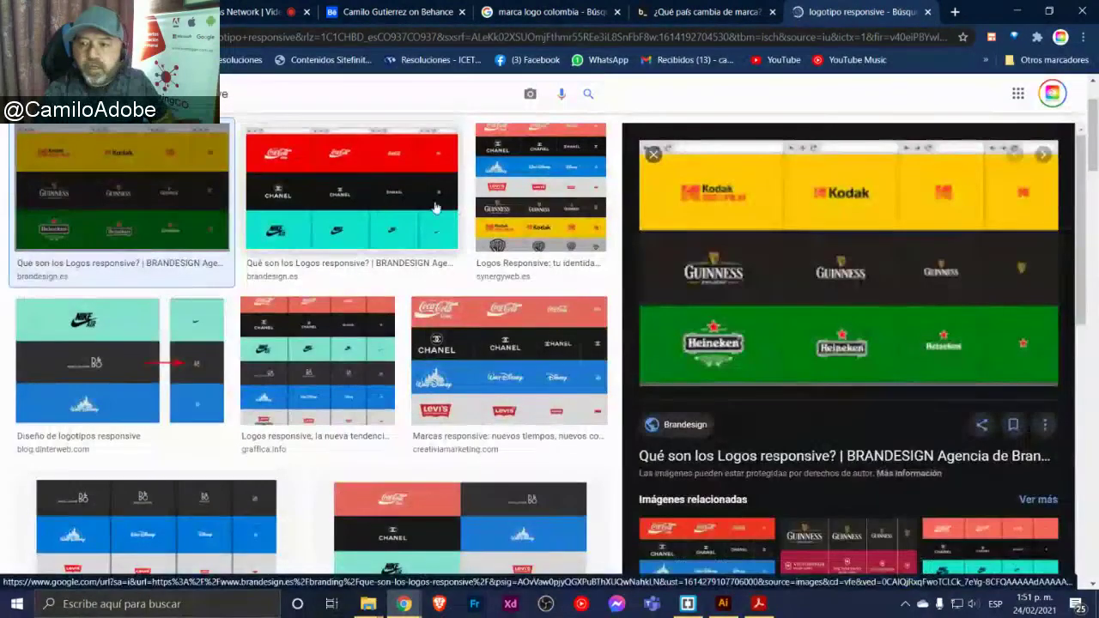
{"action": "left_click", "coordinate": [554, 199]}
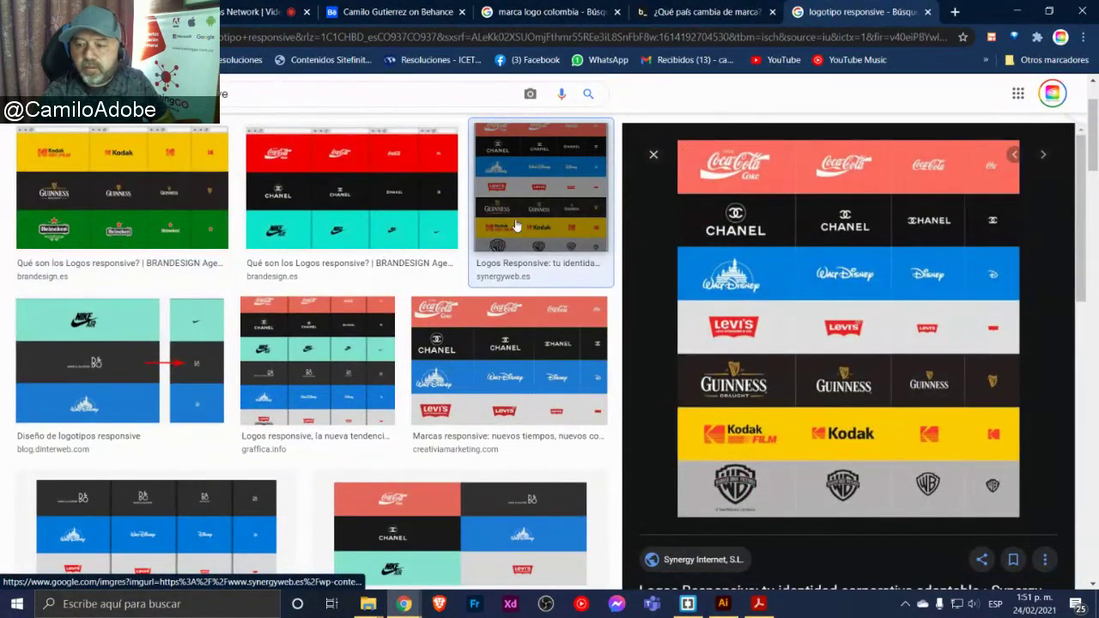
{"action": "left_click", "coordinate": [793, 287]}
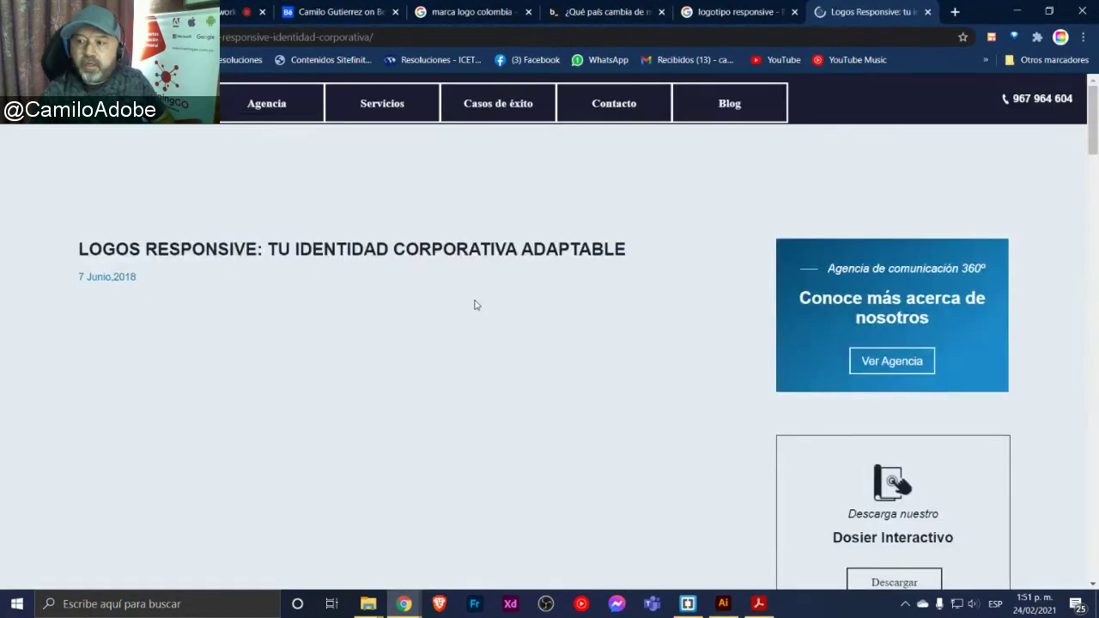
Scroll to the Chanel/Disney/Levi's/Guinness/Kodak/Warner logo table, then return to Acrobat
{"action": "scroll", "coordinate": [474, 305], "scroll_direction": "down", "scroll_amount": 2}
{"action": "scroll", "coordinate": [474, 305], "scroll_direction": "down", "scroll_amount": 5}
{"action": "scroll", "coordinate": [475, 305], "scroll_direction": "down", "scroll_amount": 3}
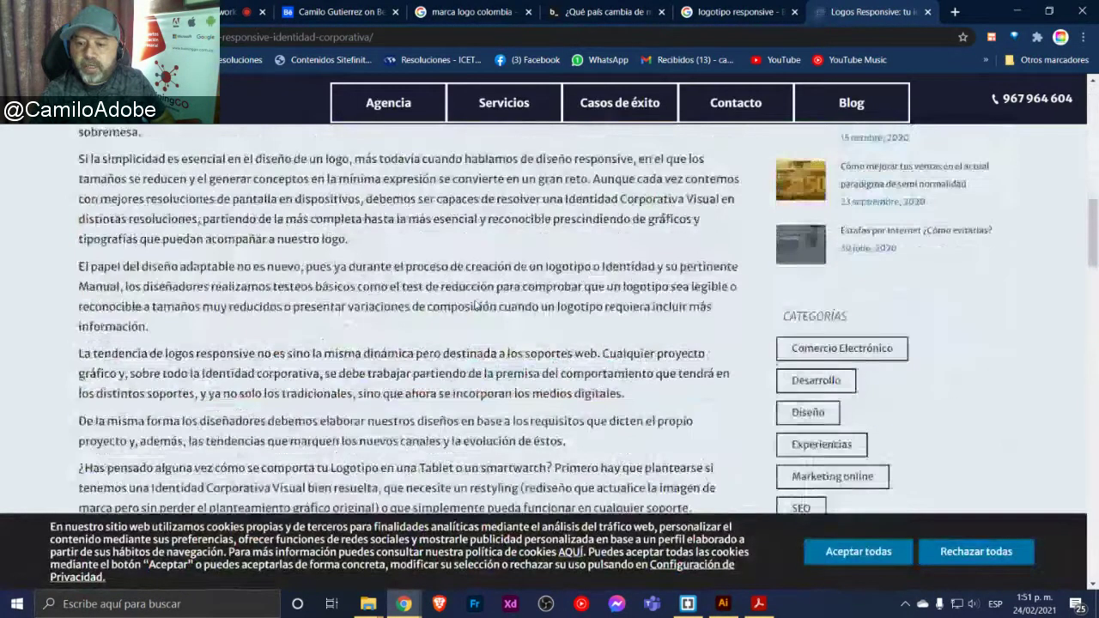
{"action": "scroll", "coordinate": [478, 307], "scroll_direction": "down", "scroll_amount": 5}
{"action": "scroll", "coordinate": [386, 292], "scroll_direction": "down", "scroll_amount": 3}
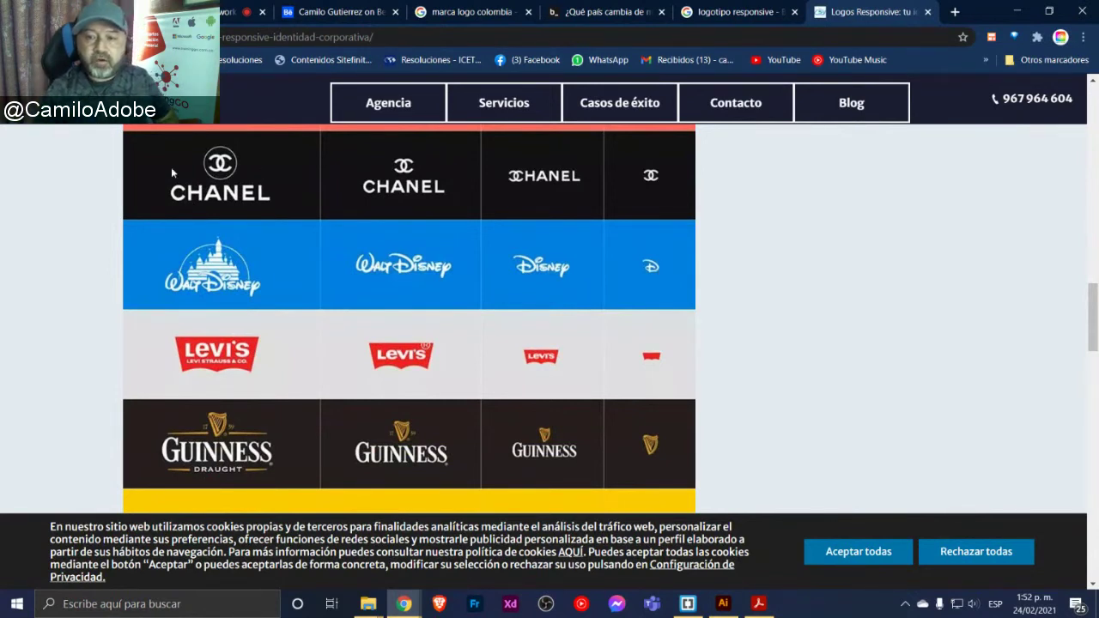
{"action": "scroll", "coordinate": [455, 346], "scroll_direction": "down", "scroll_amount": 1}
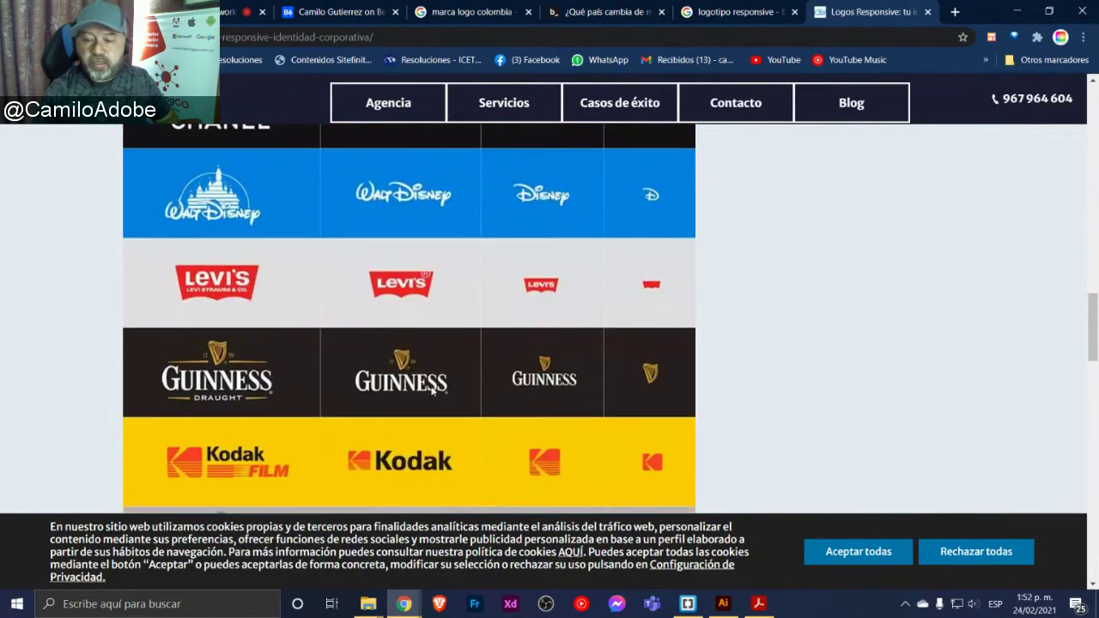
{"action": "scroll", "coordinate": [432, 389], "scroll_direction": "down", "scroll_amount": 2}
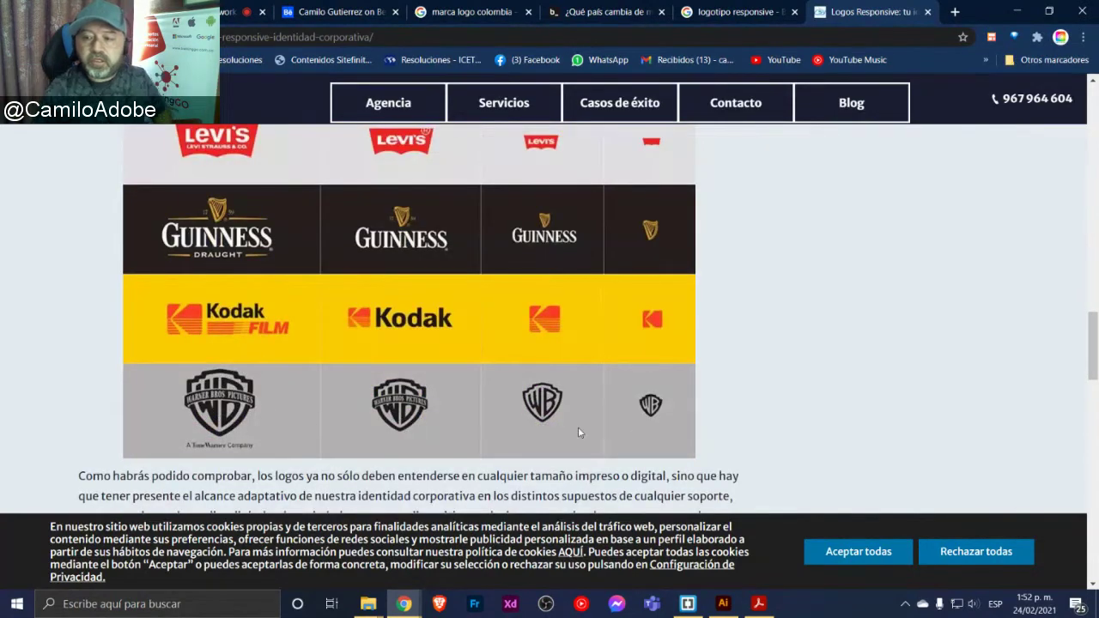
{"action": "key", "text": "alt+Tab"}
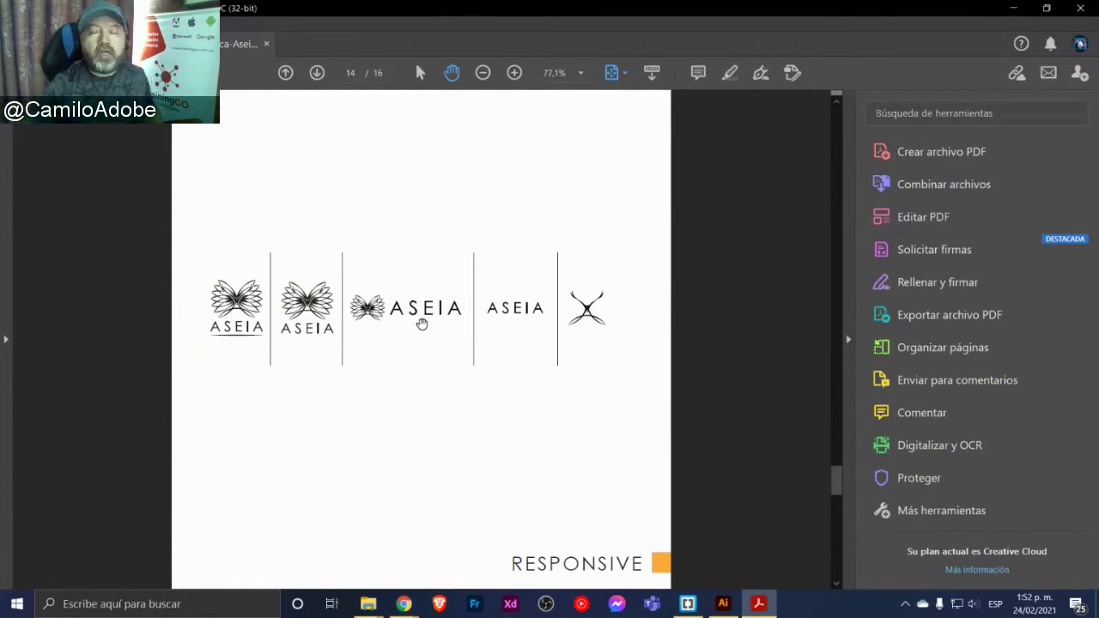
Return to the Mujer Mariposa file and centre the blank fifth artboard in view
{"action": "key", "text": "alt+Tab"}
{"action": "key", "text": "alt+Tab"}
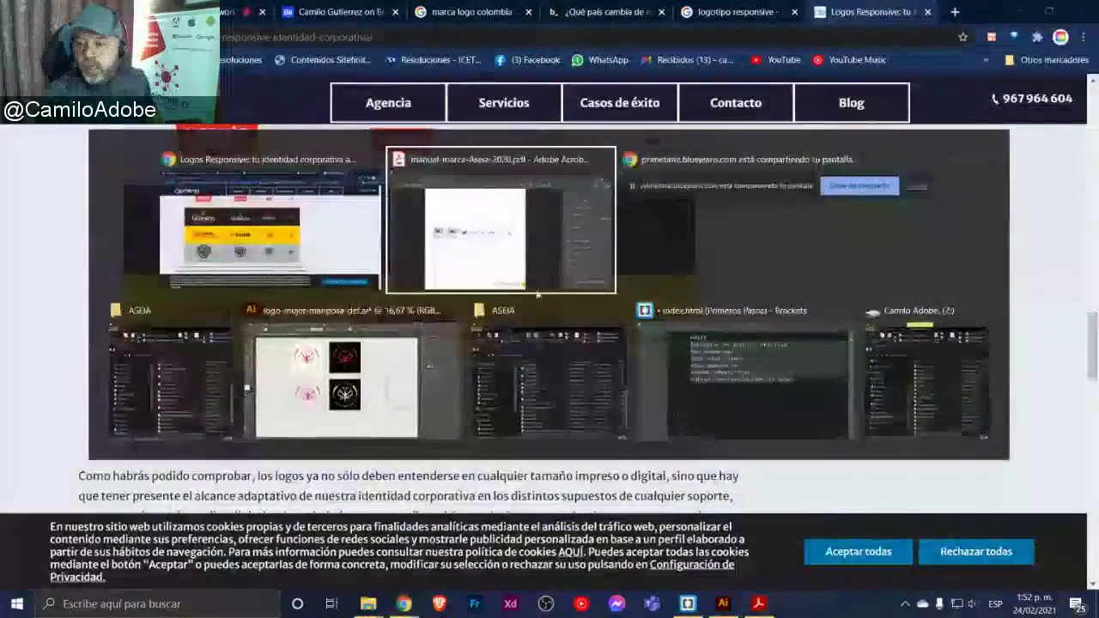
{"action": "key", "text": "Escape"}
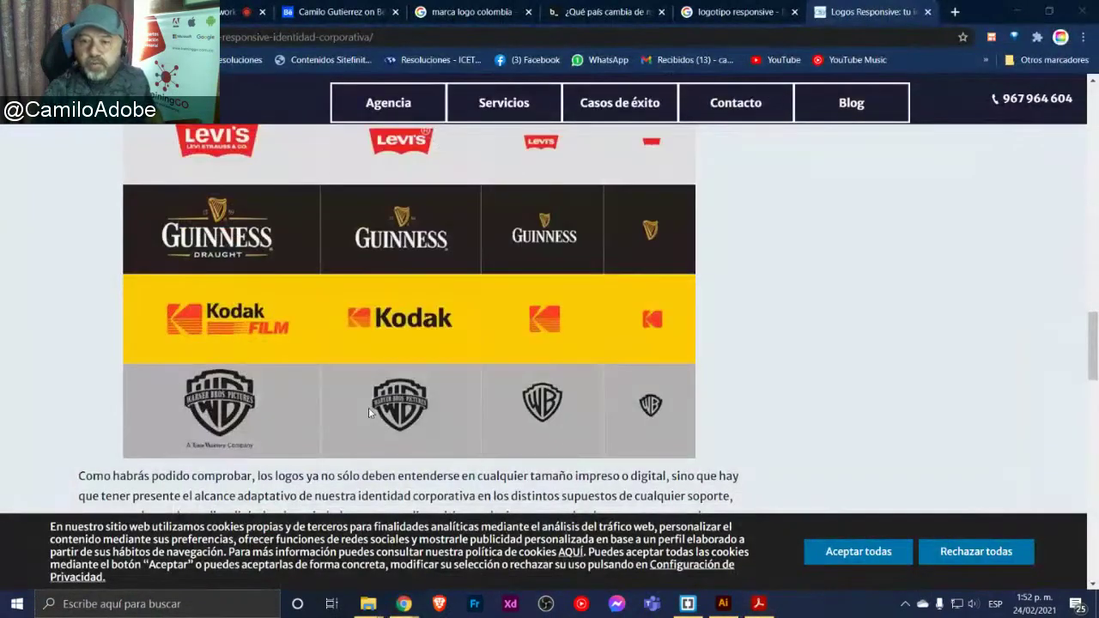
{"action": "key", "text": "alt+Tab"}
{"action": "key", "text": "ctrl+alt+0"}
{"action": "left_click", "coordinate": [252, 228]}
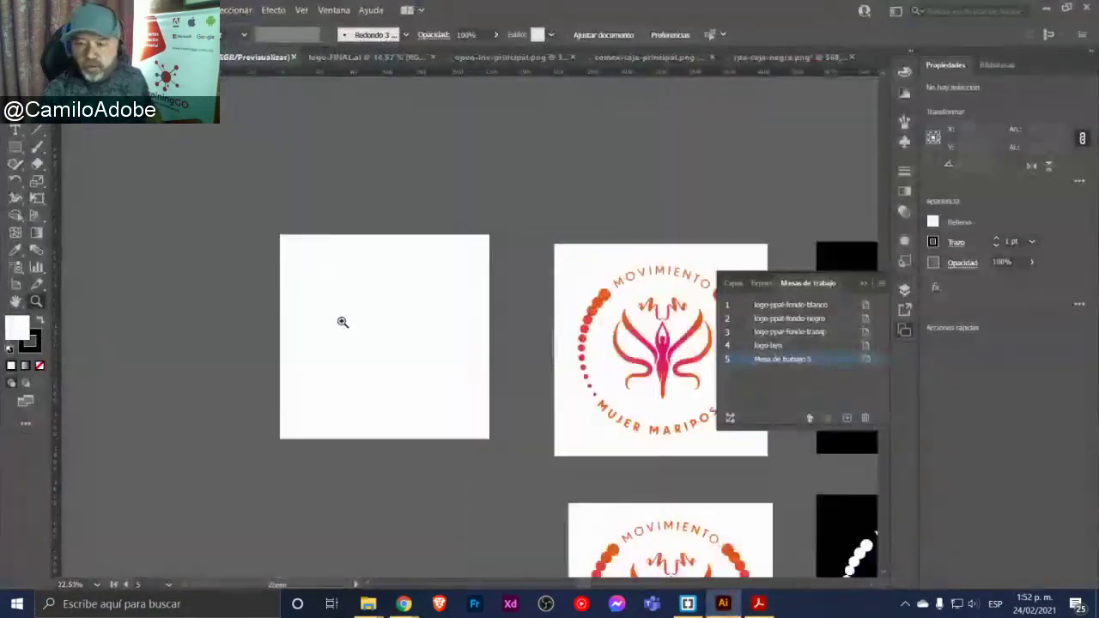
{"action": "key", "text": "shift+ctrl+d"}
{"action": "left_click_drag", "start_coordinate": [458, 322], "coordinate": [375, 268]}
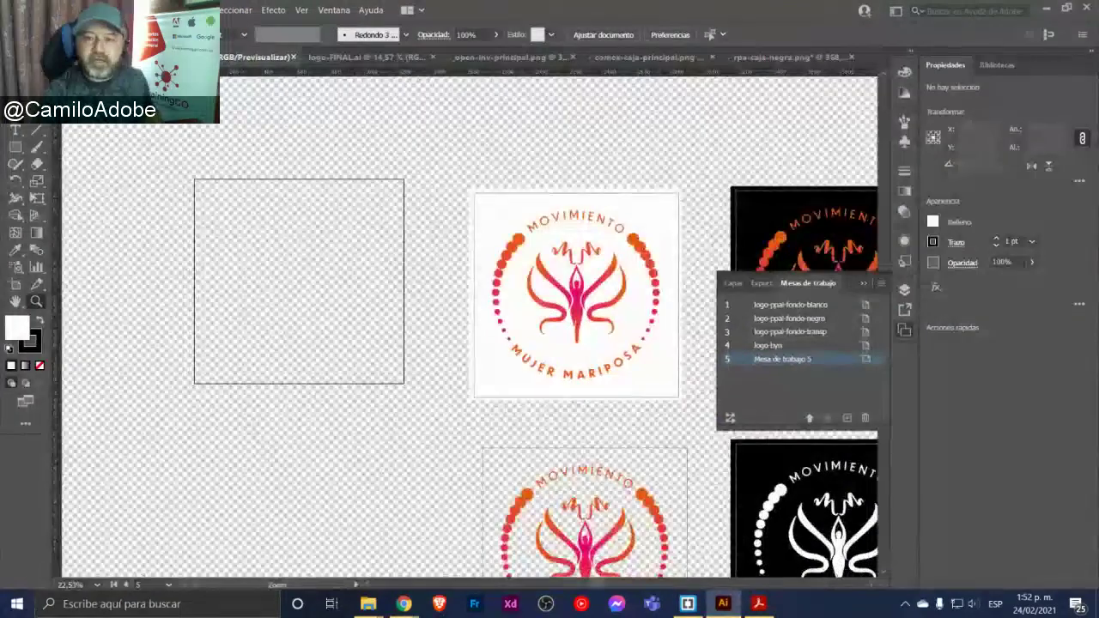
{"action": "key", "text": "v"}
{"action": "left_click", "coordinate": [1054, 206]}
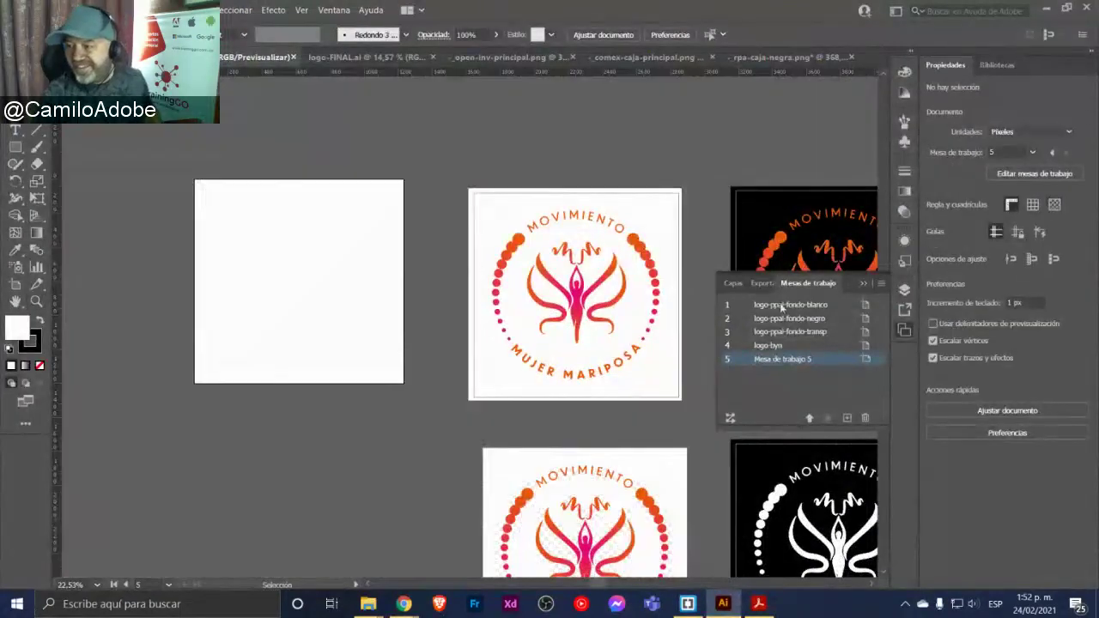
Pick the Ellipse tool, go back to Selection, and bring up the File menu
{"action": "left_click", "coordinate": [15, 147]}
{"action": "left_click", "coordinate": [86, 181]}
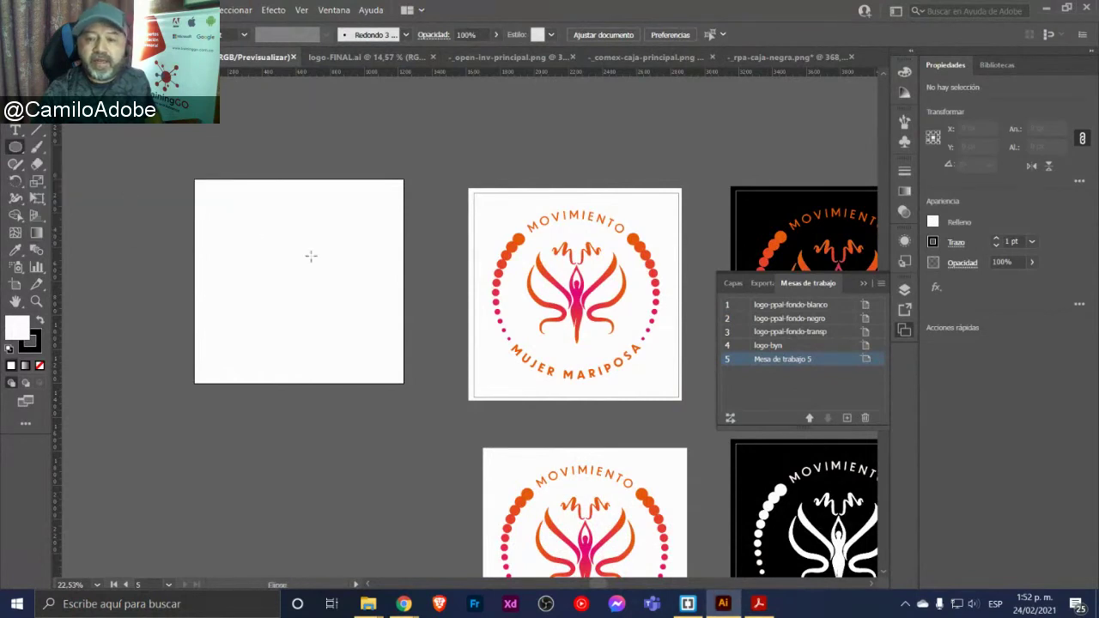
{"action": "key", "text": "v"}
{"action": "left_click", "coordinate": [73, 9]}
{"action": "mouse_move", "coordinate": [97, 254]}
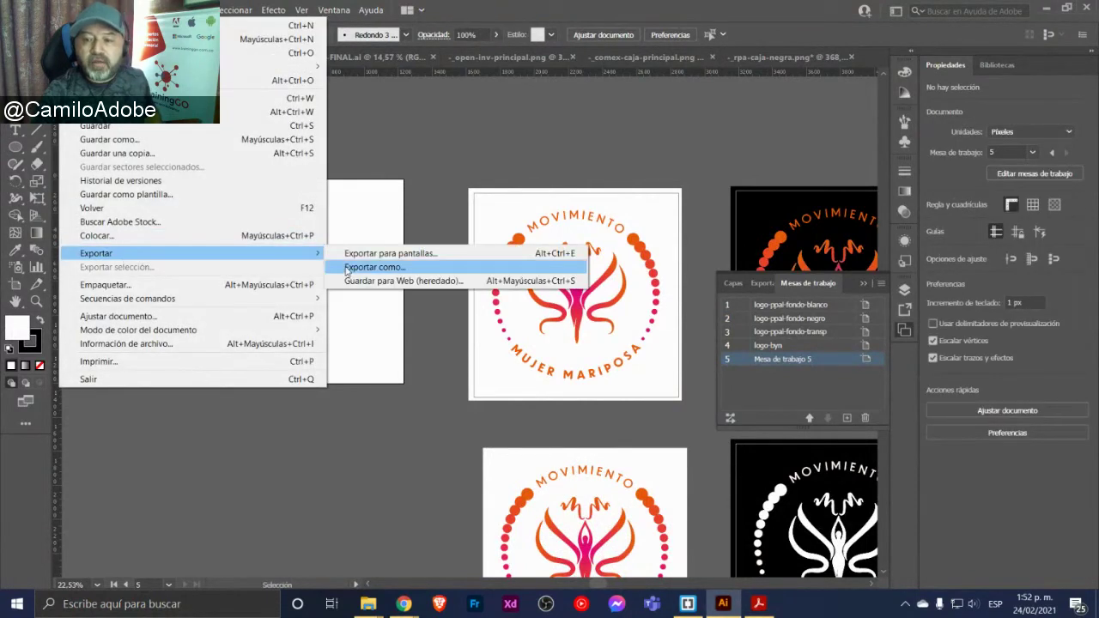
Start Export As with the Desktop as the save location
{"action": "left_click", "coordinate": [348, 267]}
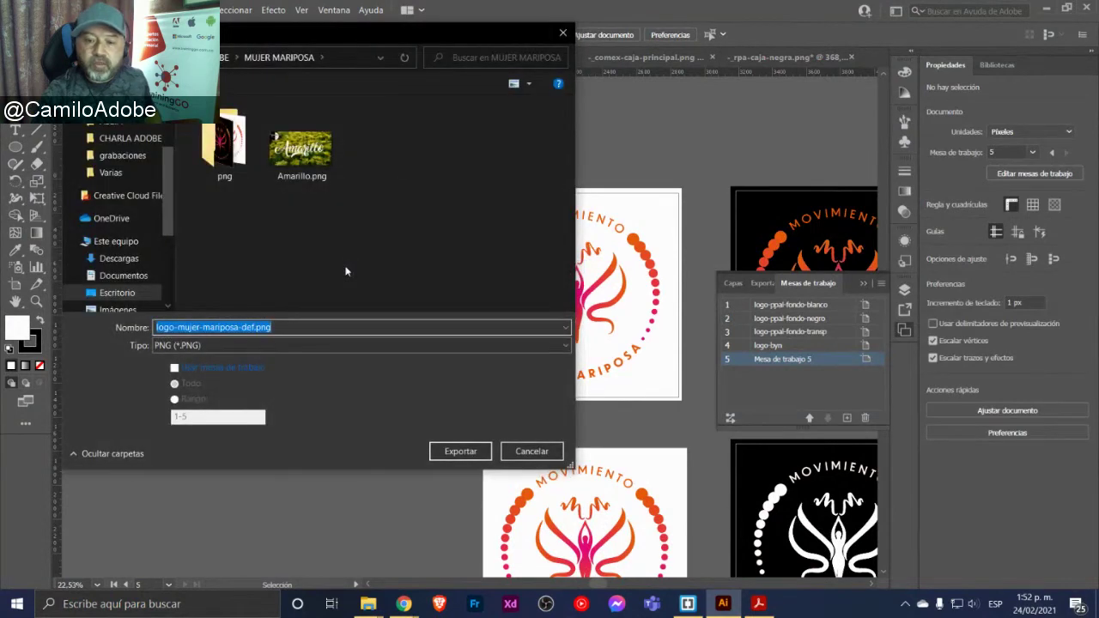
{"action": "mouse_move", "coordinate": [120, 215]}
{"action": "scroll", "coordinate": [168, 184], "scroll_direction": "up", "scroll_amount": 3}
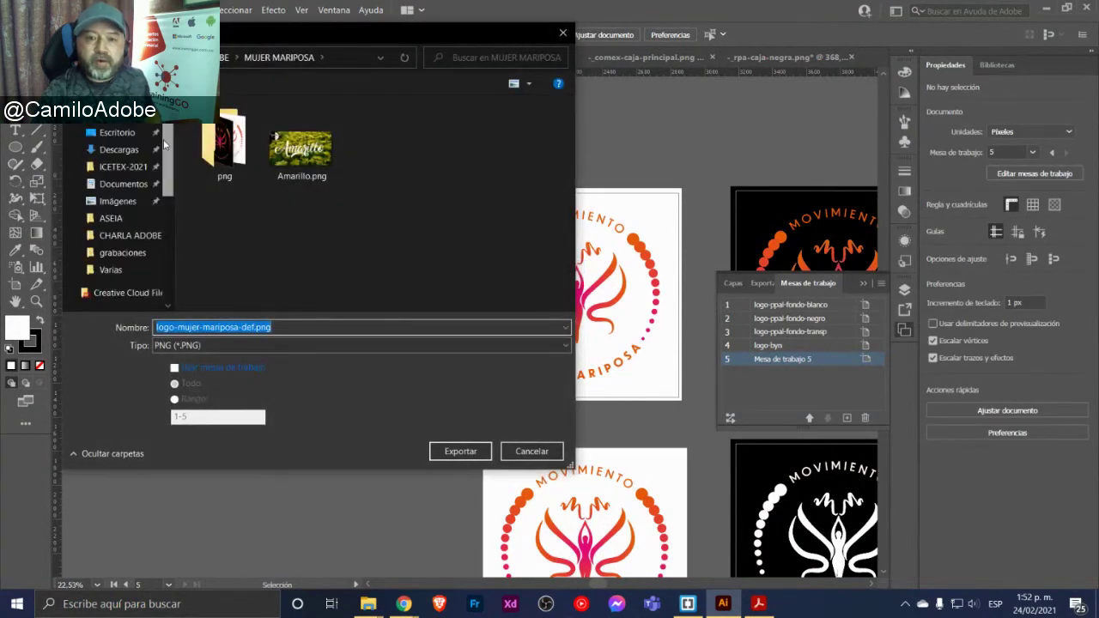
{"action": "left_click", "coordinate": [117, 133]}
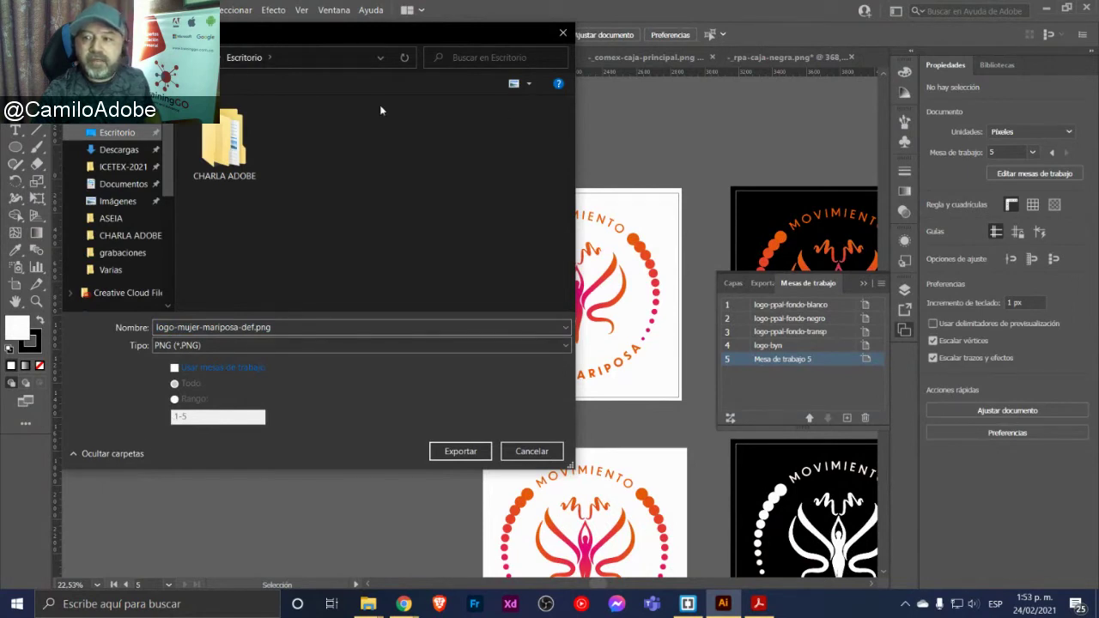
Create a Desktop folder named SALIDA and export the artboards into it
{"action": "key", "text": "ctrl+shift+n"}
{"action": "type", "text": "SA"}
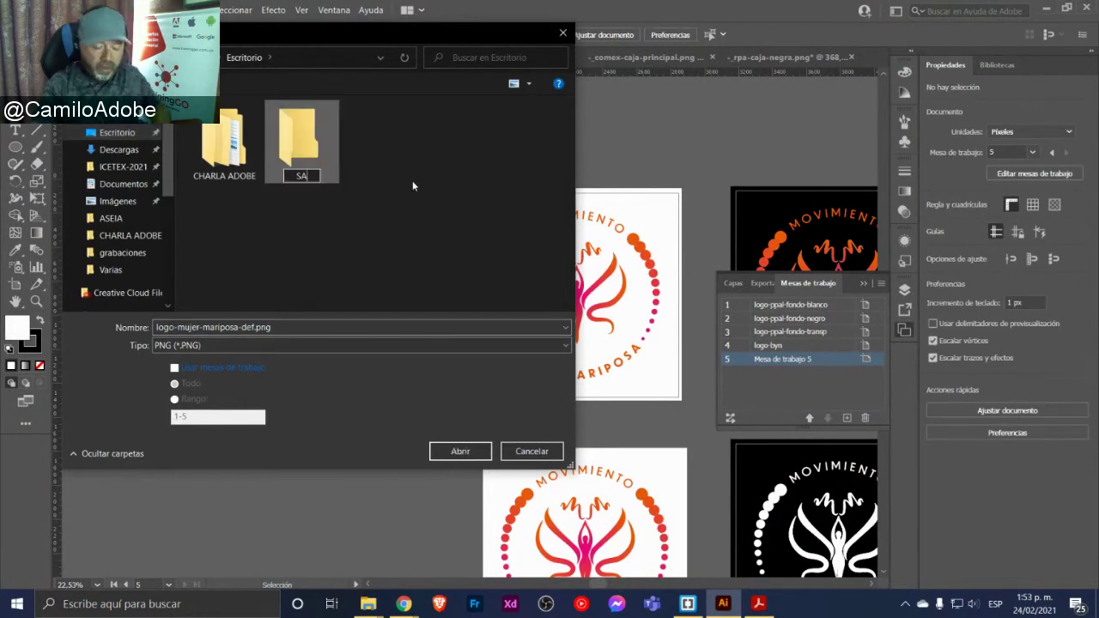
{"action": "type", "text": "LUDA"}
{"action": "key", "text": "Return"}
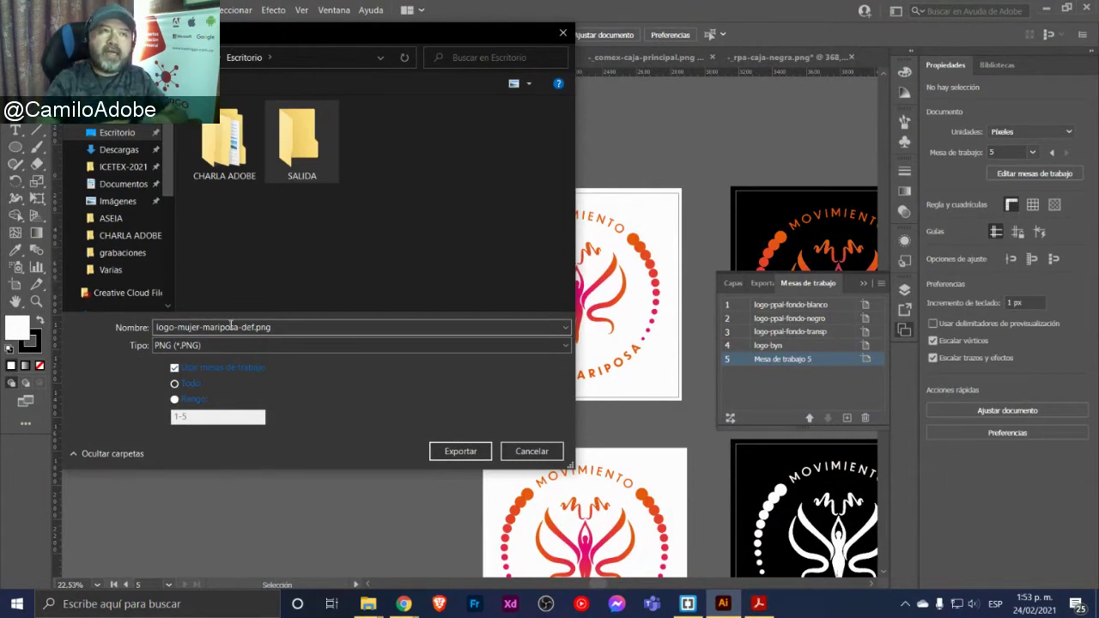
{"action": "left_click", "coordinate": [460, 453]}
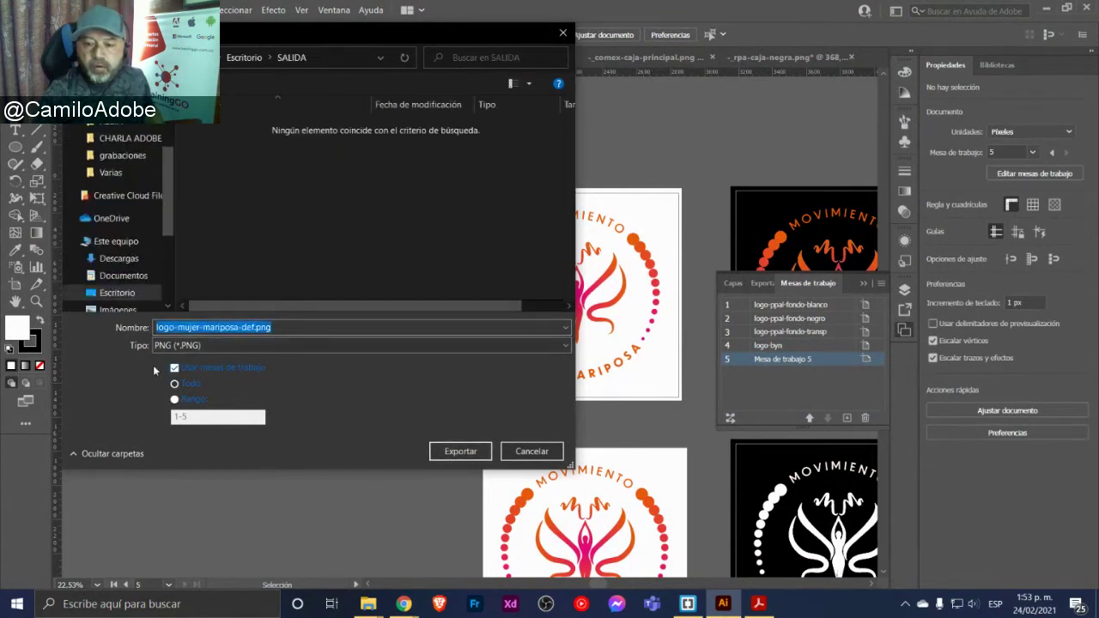
{"action": "left_click", "coordinate": [462, 453]}
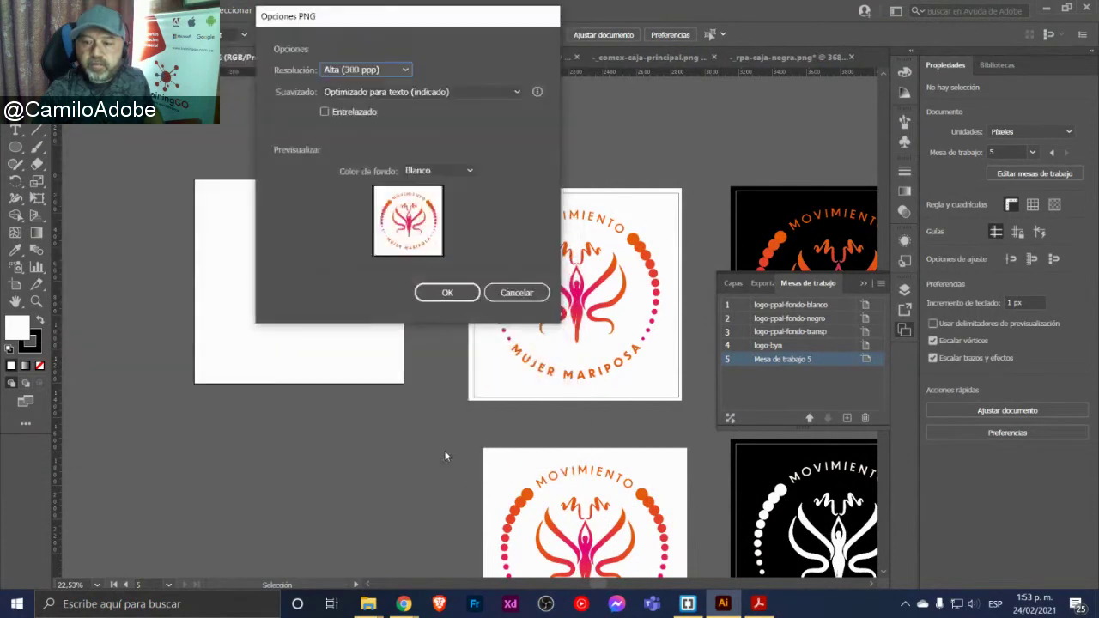
Set the PNG background to Transparent at High (300 ppi) and confirm
{"action": "left_click", "coordinate": [425, 172]}
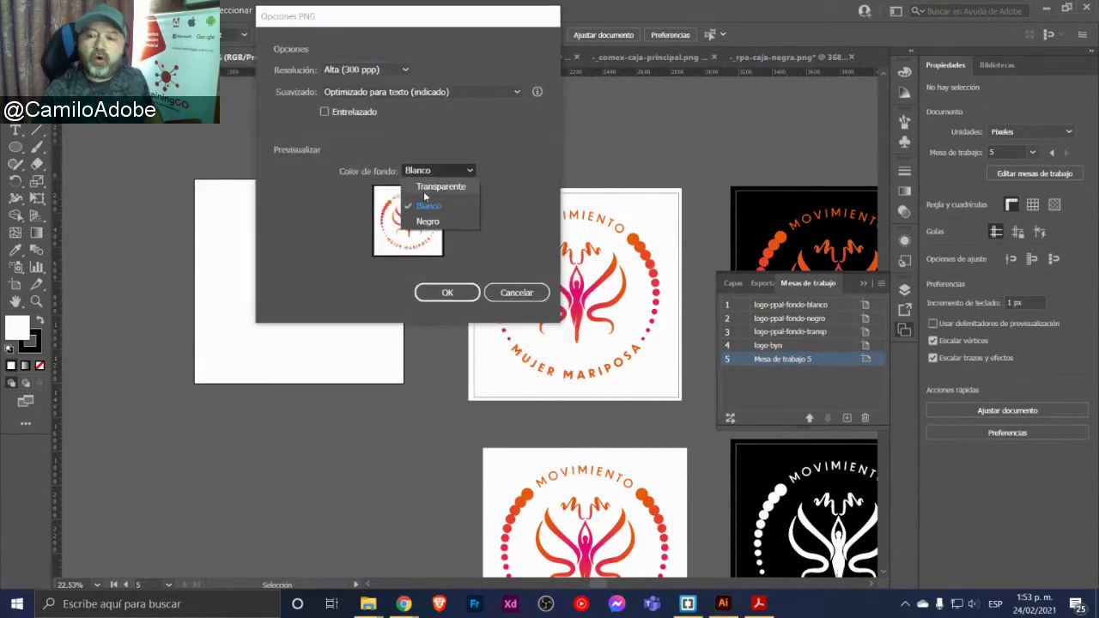
{"action": "left_click", "coordinate": [424, 189]}
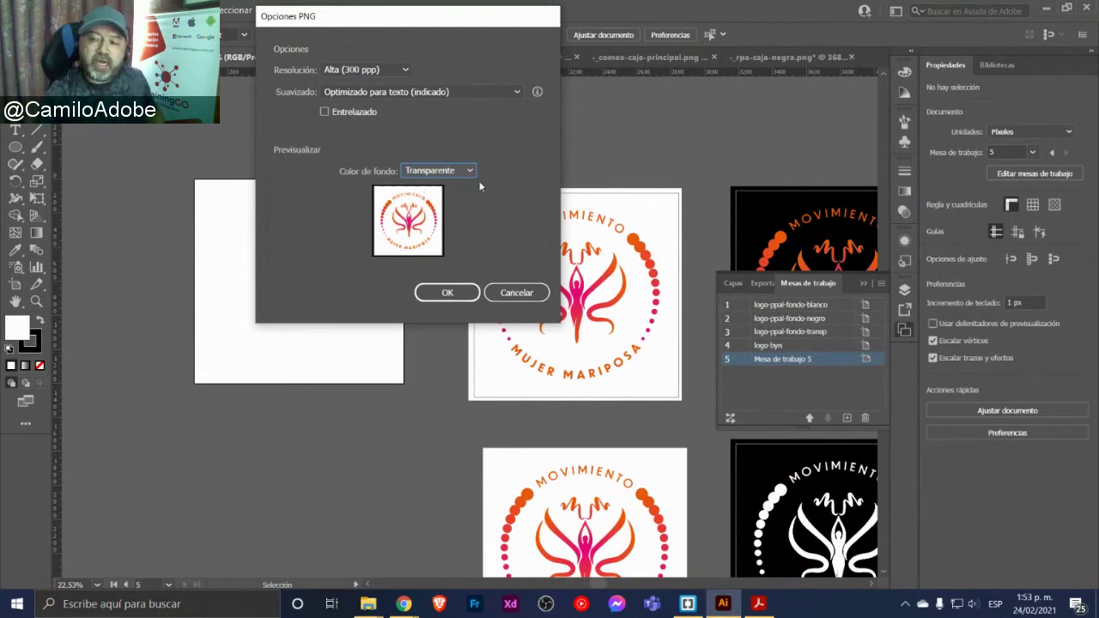
{"action": "left_click", "coordinate": [468, 293]}
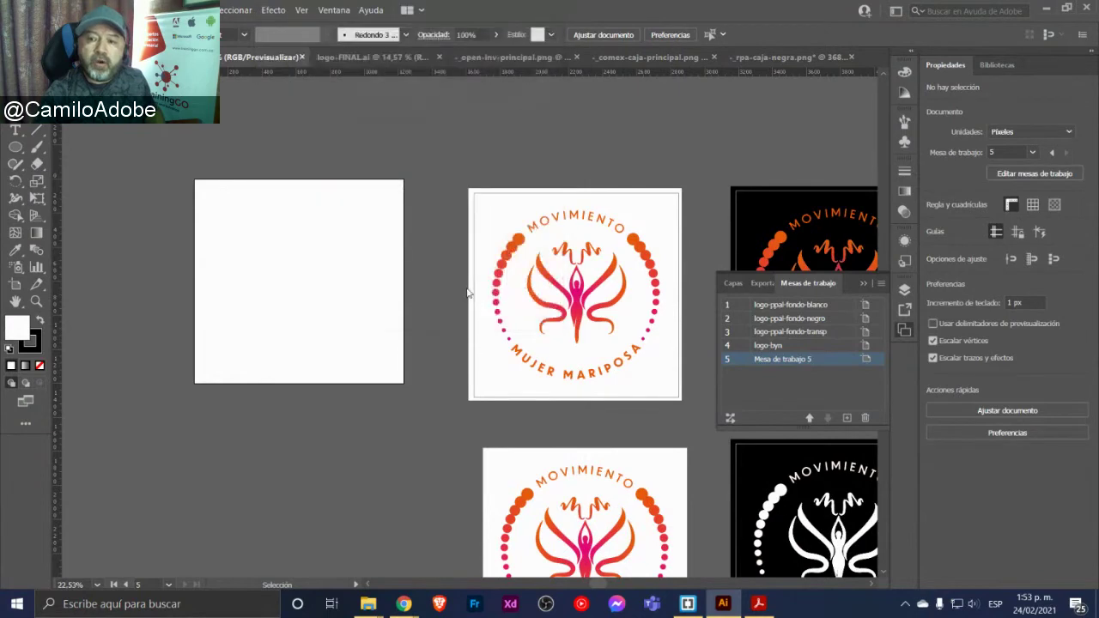
Check the Desktop SALIDA folder for the five exported PNGs, then return to Illustrator
{"action": "key", "text": "super+d"}
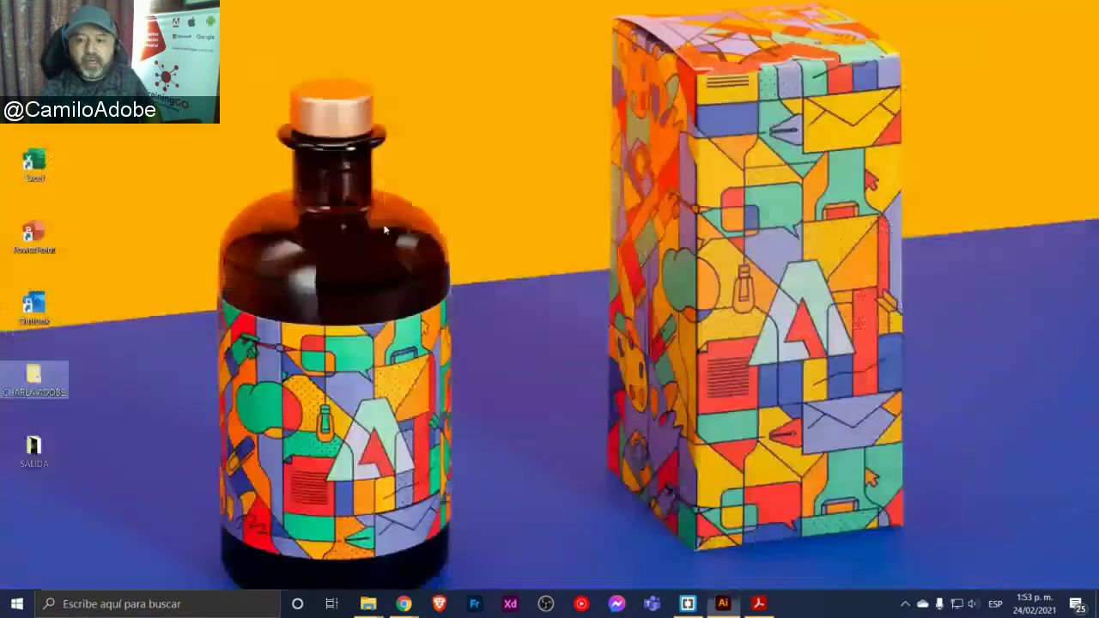
{"action": "double_click", "coordinate": [34, 449]}
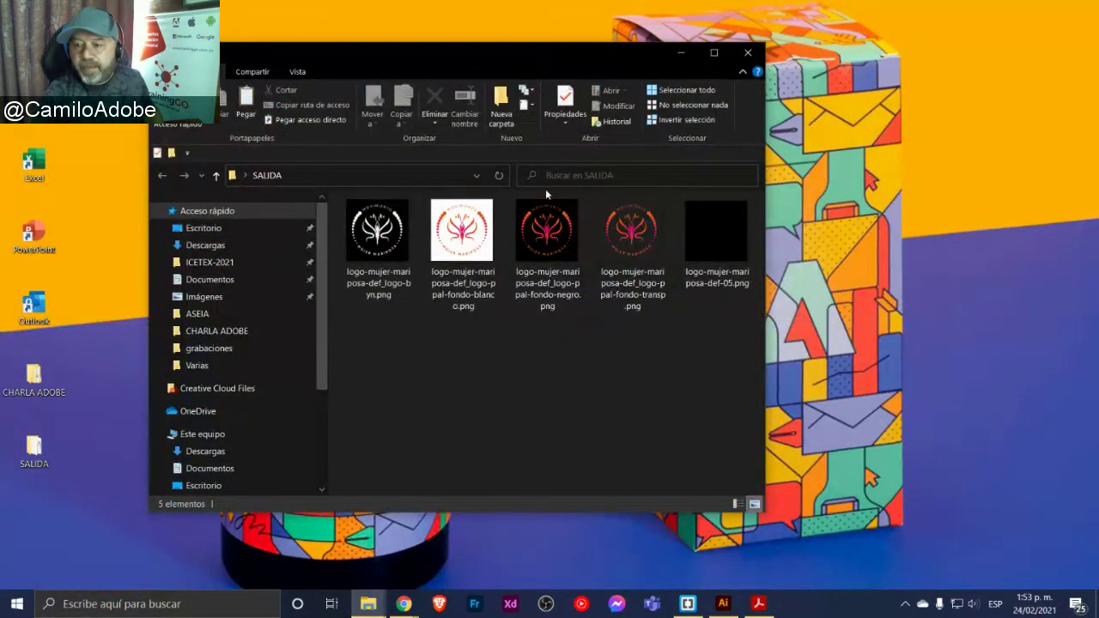
{"action": "left_click_drag", "start_coordinate": [767, 115], "coordinate": [942, 115]}
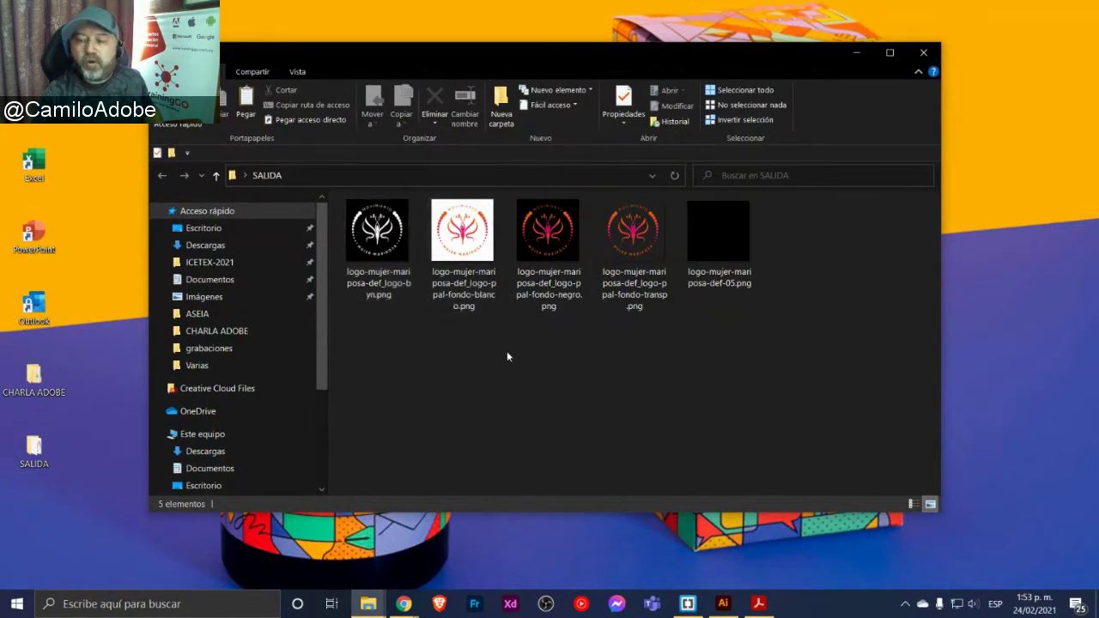
{"action": "key", "text": "alt+Tab"}
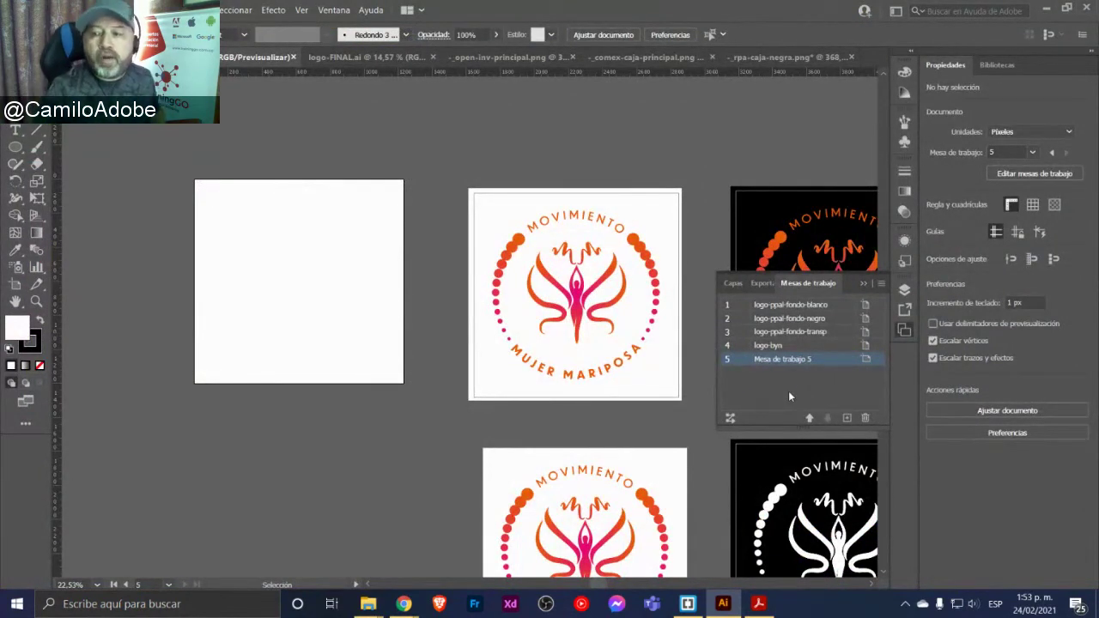
{"action": "left_click_drag", "start_coordinate": [405, 137], "coordinate": [324, 111]}
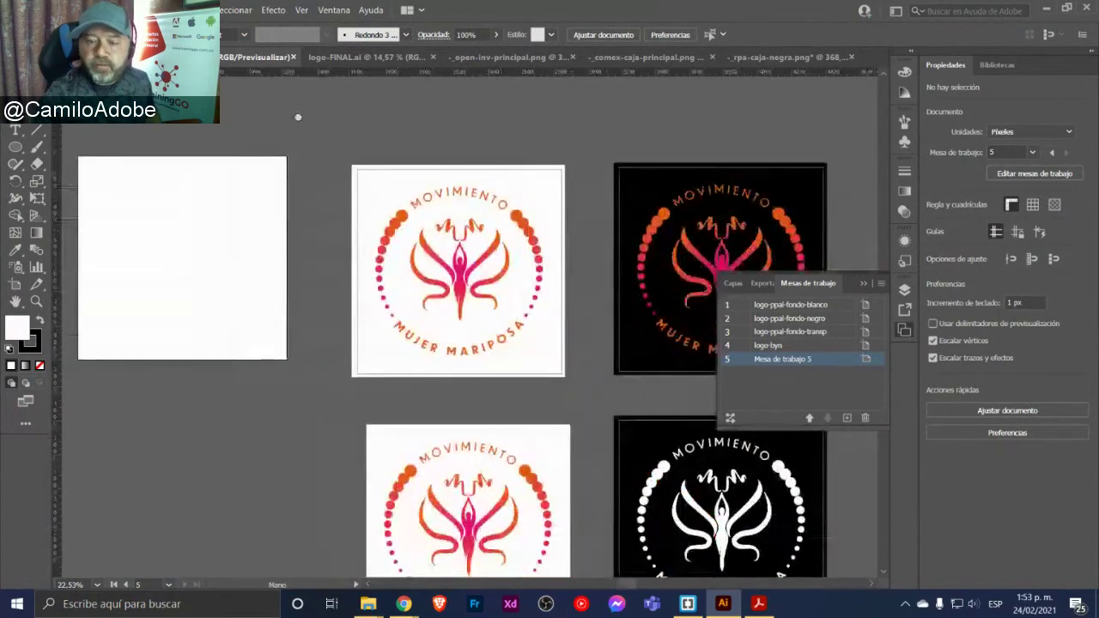
{"action": "left_click", "coordinate": [432, 231]}
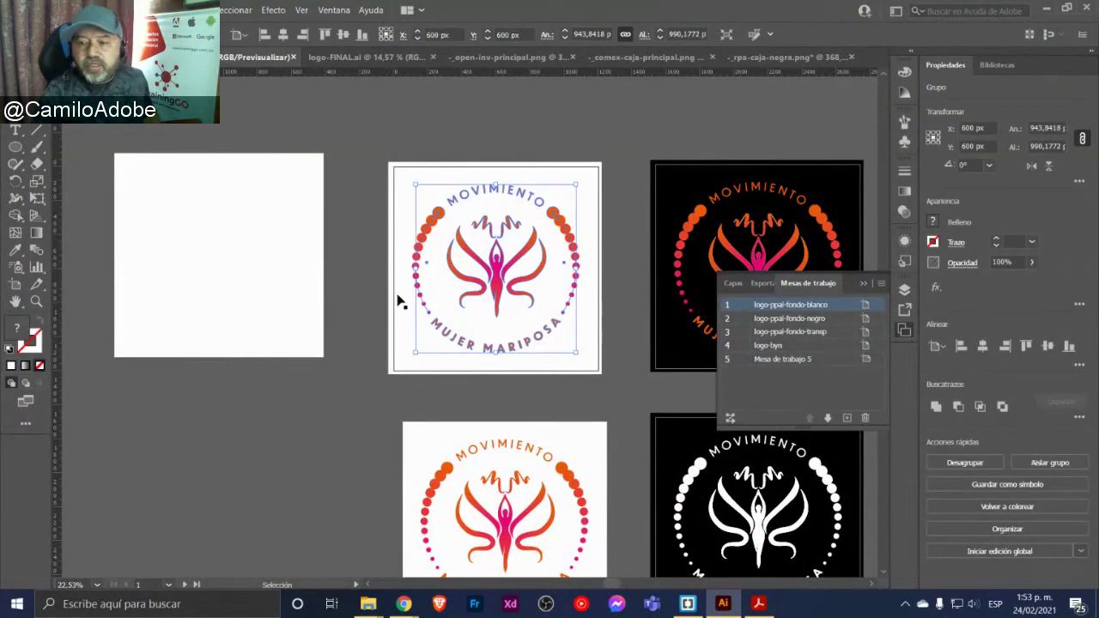
{"action": "key", "text": "z"}
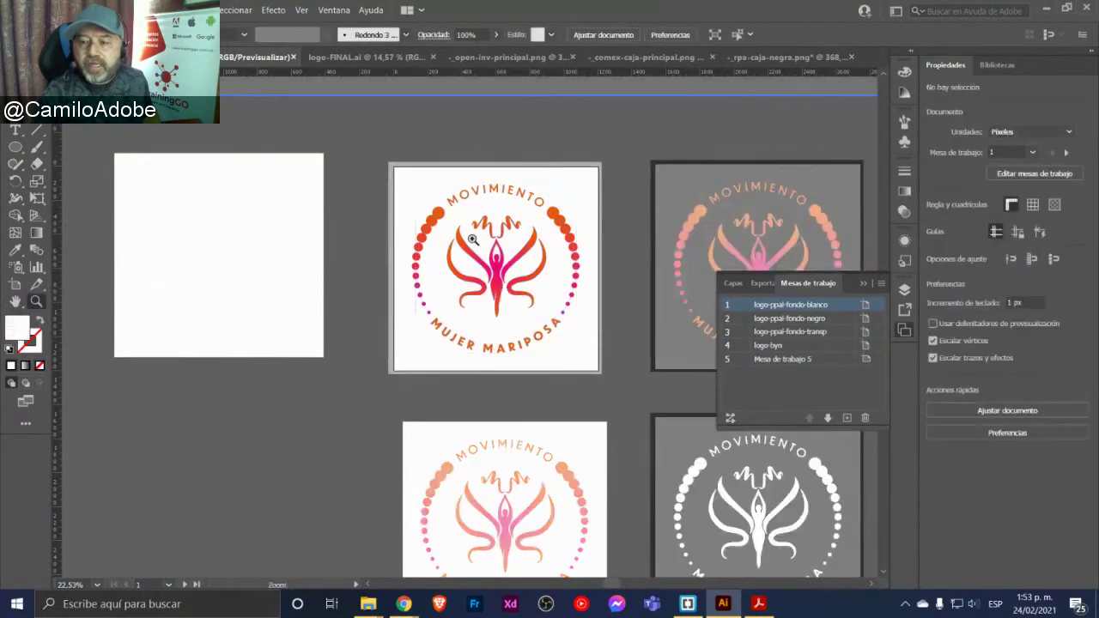
{"action": "left_click", "coordinate": [481, 267]}
{"action": "left_click_drag", "start_coordinate": [340, 223], "coordinate": [309, 212]}
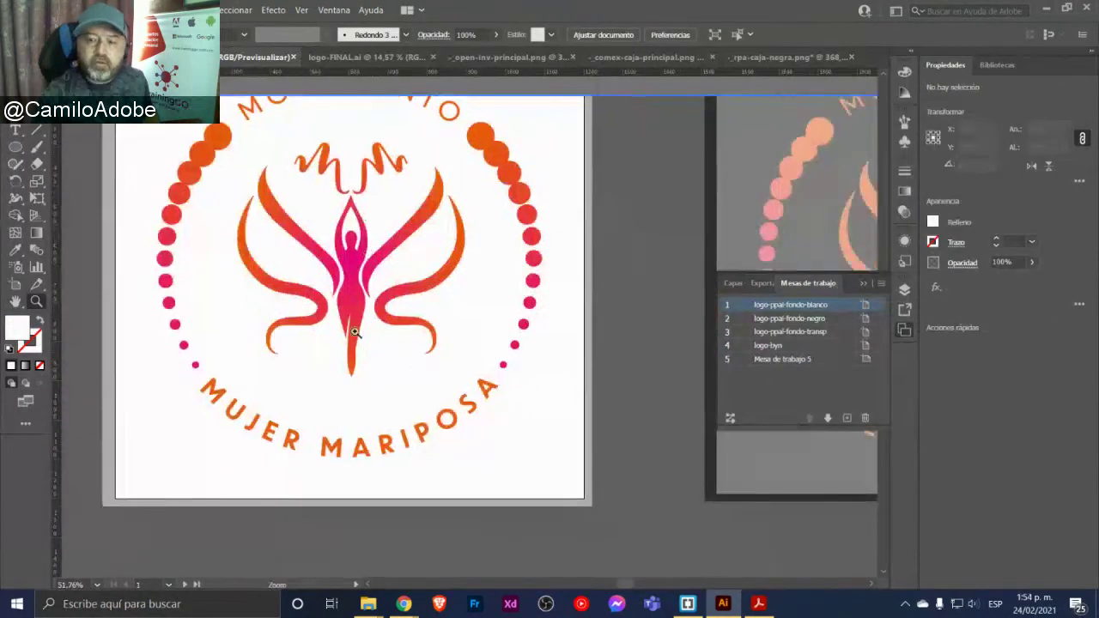
{"action": "key", "text": "v"}
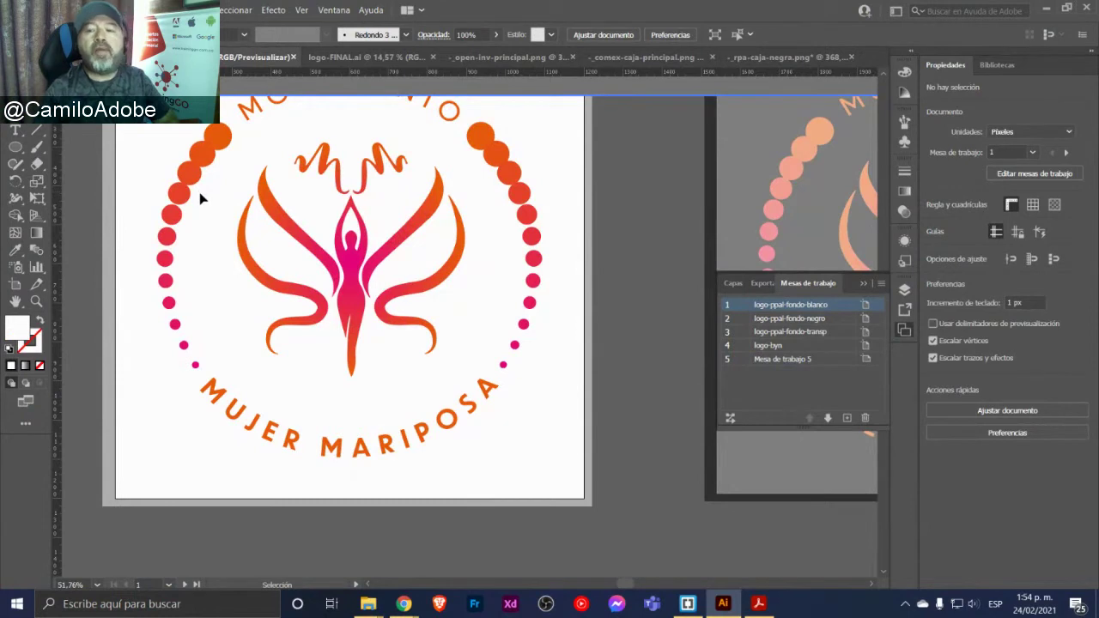
{"action": "scroll", "coordinate": [200, 199], "scroll_direction": "up", "scroll_amount": 2}
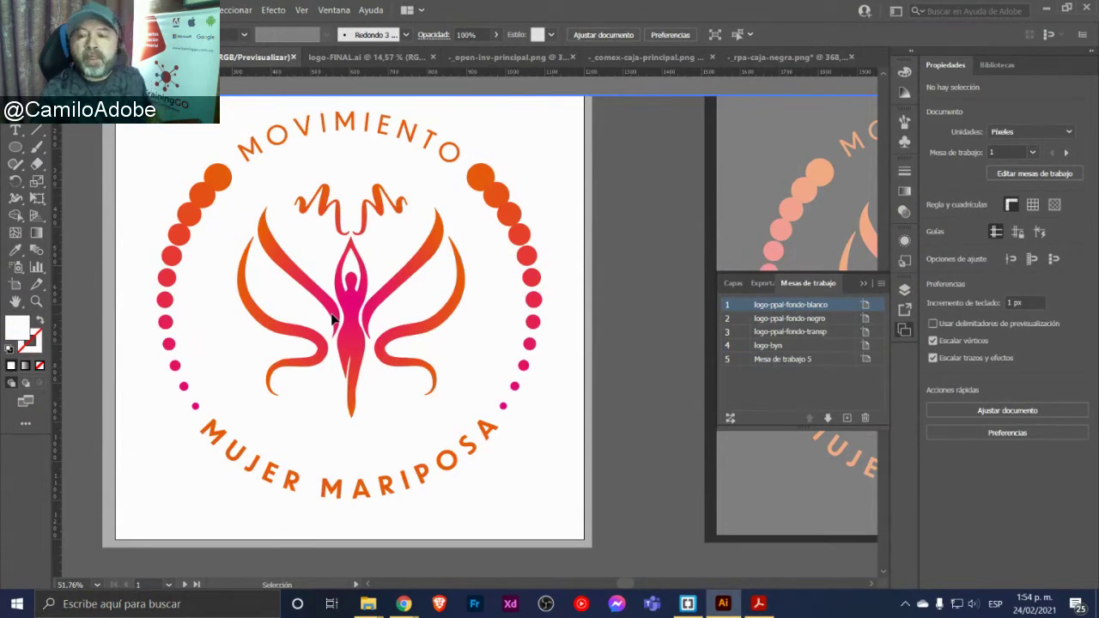
{"action": "key", "text": "z"}
{"action": "left_click", "coordinate": [256, 187]}
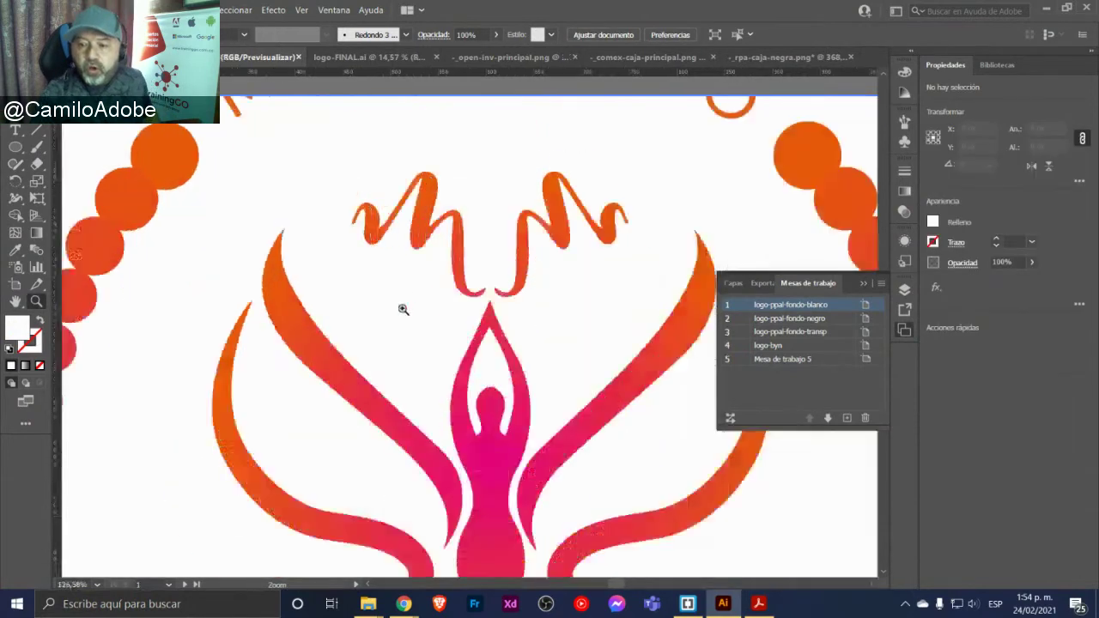
{"action": "scroll", "coordinate": [377, 292], "scroll_direction": "down", "scroll_amount": 3}
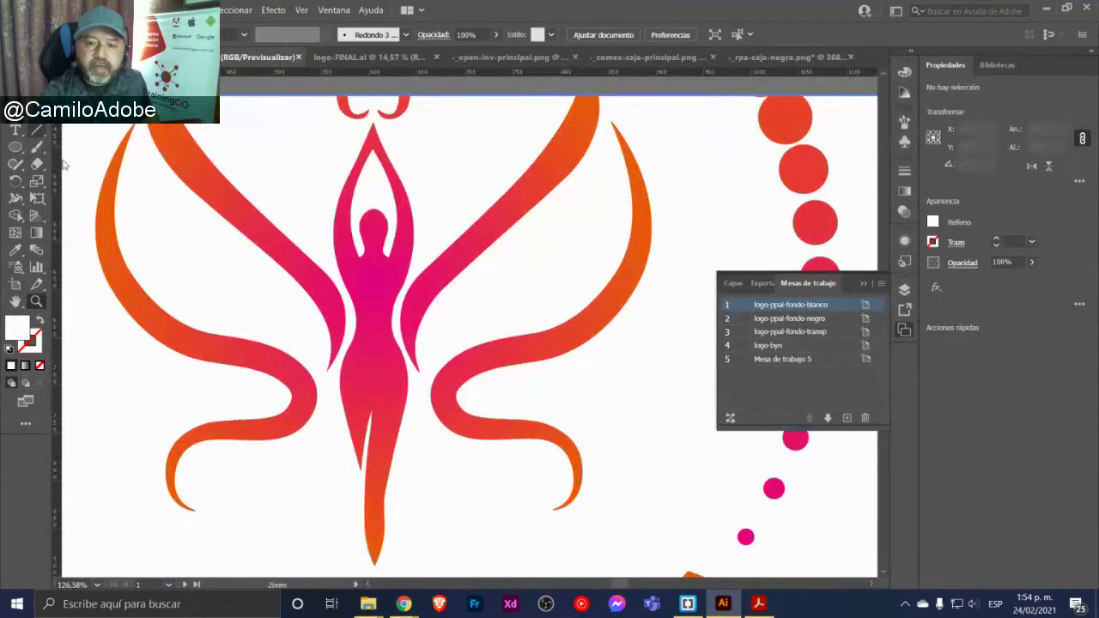
{"action": "left_click", "coordinate": [139, 318]}
{"action": "left_click_drag", "start_coordinate": [454, 375], "coordinate": [127, 213]}
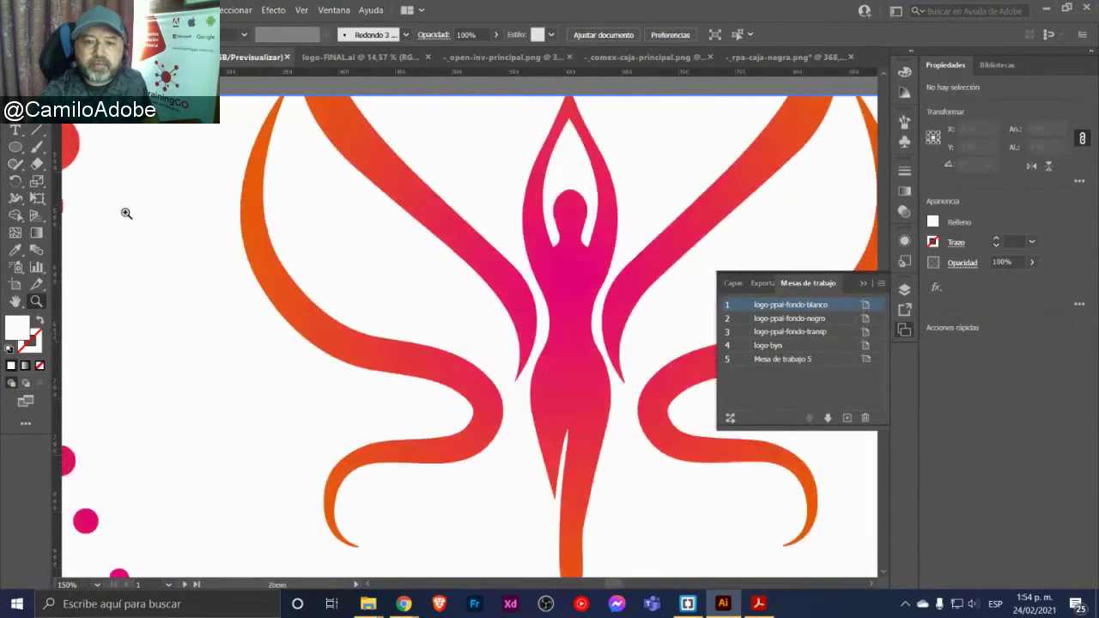
{"action": "key", "text": "v"}
{"action": "left_click", "coordinate": [338, 340]}
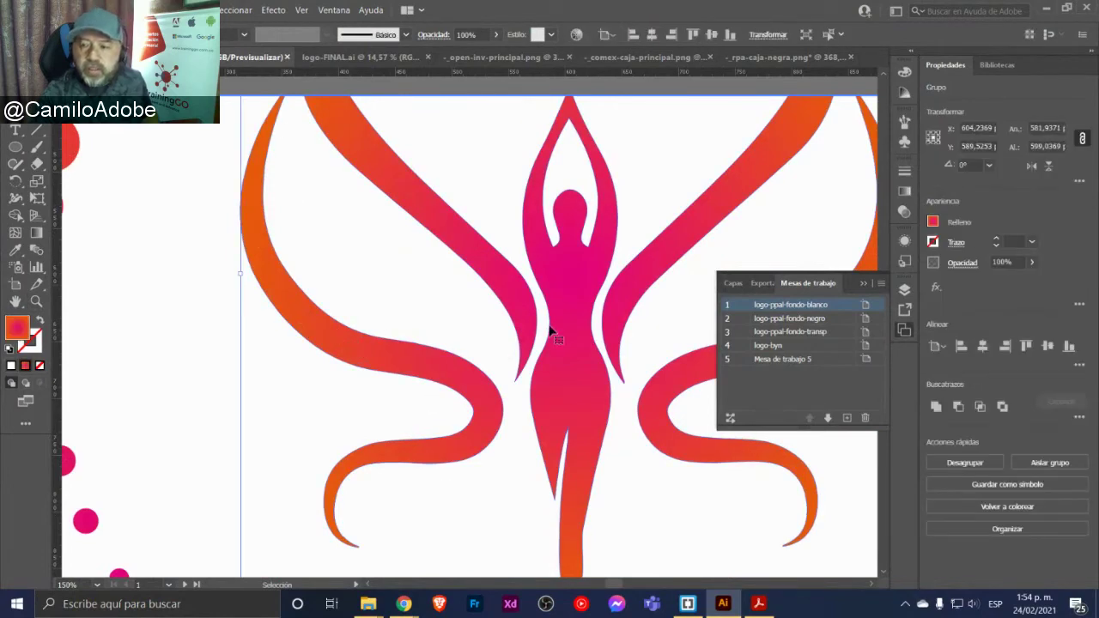
{"action": "key", "text": "z"}
{"action": "key", "text": "ctrl+minus"}
{"action": "key", "text": "ctrl+minus"}
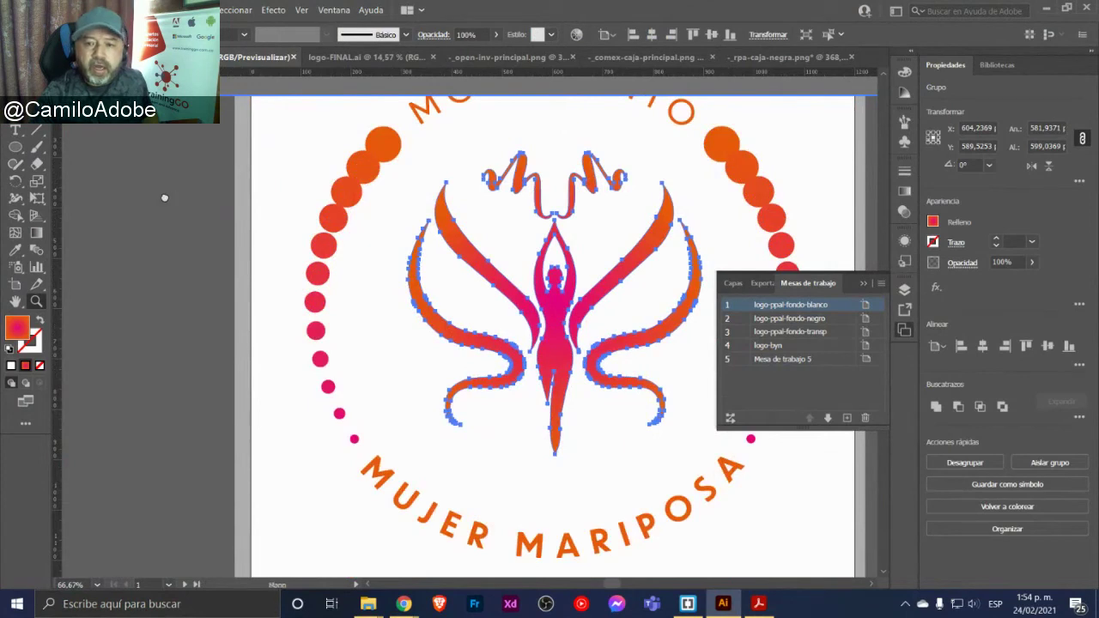
{"action": "mouse_move", "coordinate": [164, 199]}
{"action": "left_mouse_down"}
{"action": "mouse_move", "coordinate": [197, 236]}
{"action": "mouse_move", "coordinate": [432, 247]}
{"action": "left_mouse_up"}
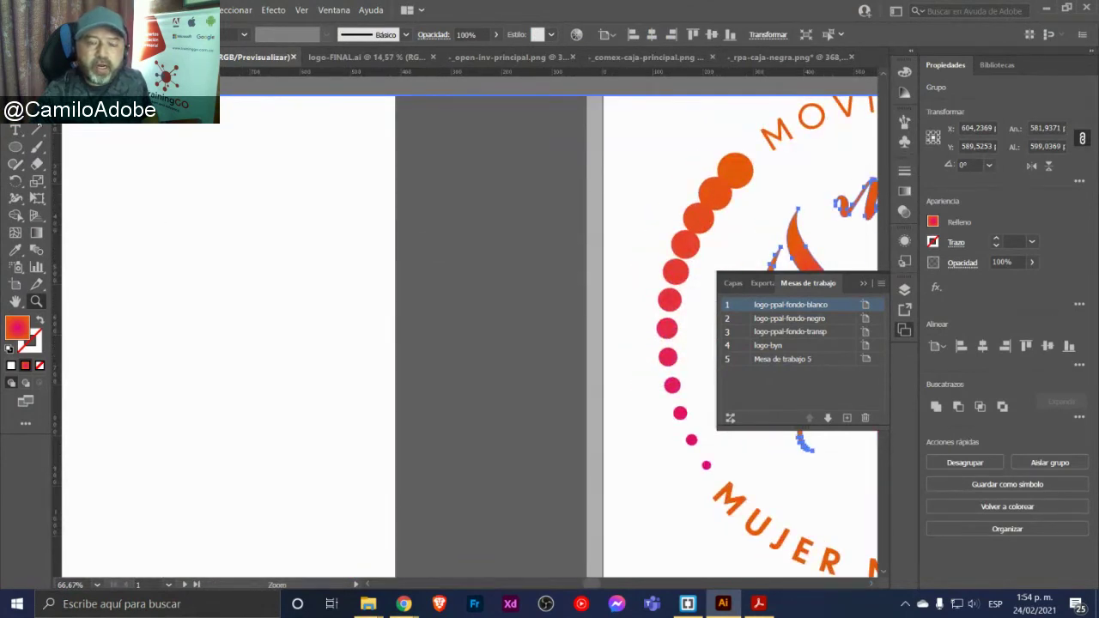
Make Mesa de trabajo 5 the active artboard
{"action": "key", "text": "shift+grave"}
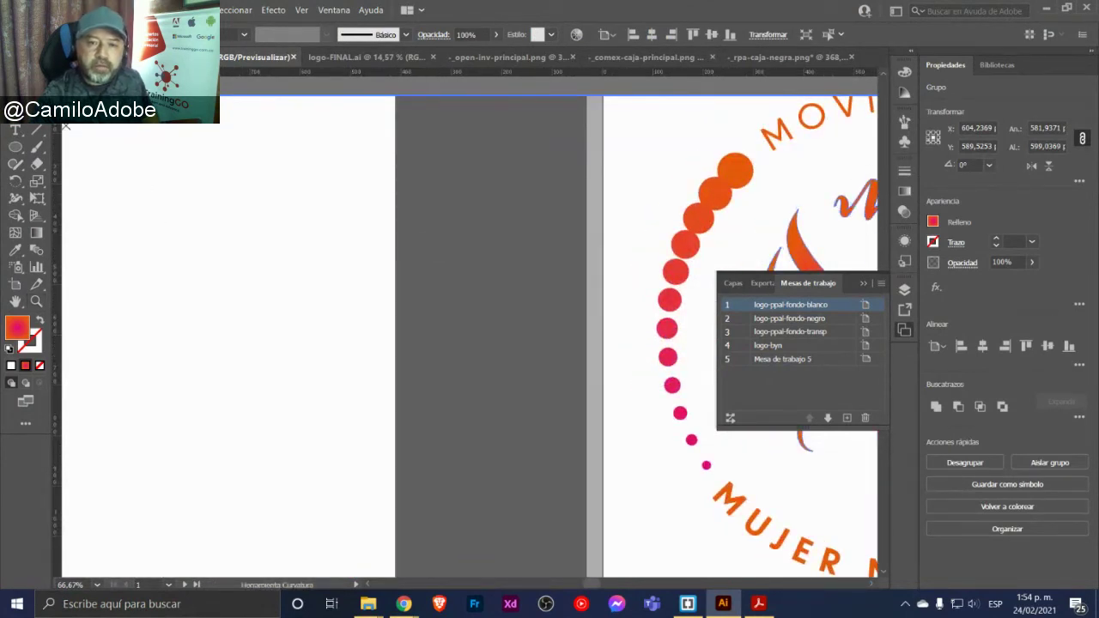
{"action": "key", "text": "v"}
{"action": "left_click", "coordinate": [782, 359]}
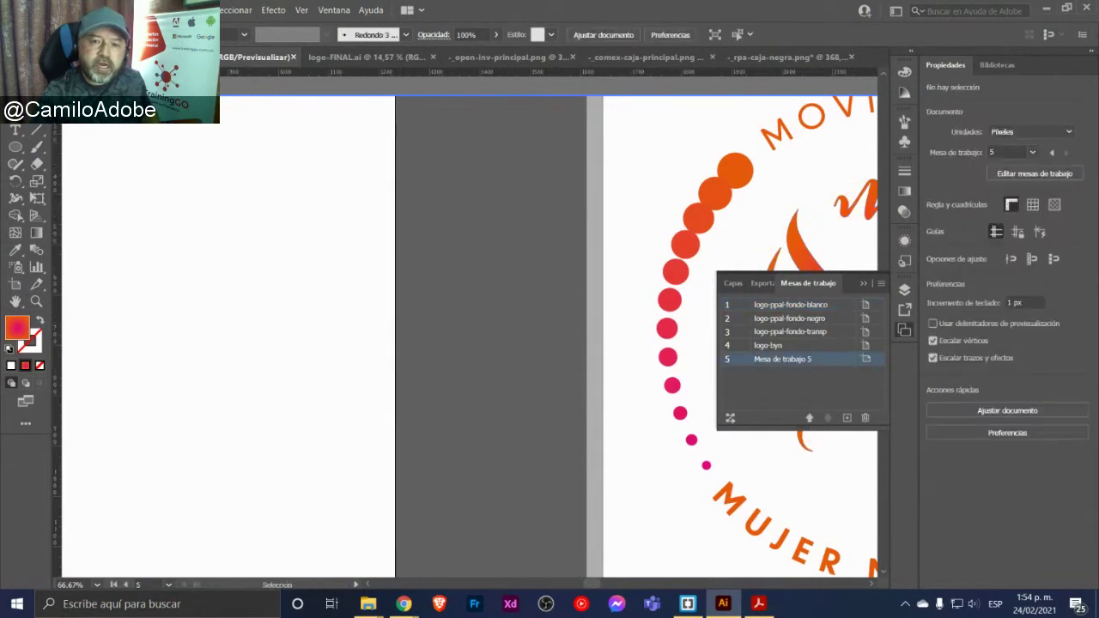
Draw a six-point S-shaped curve with the Curvature tool on the fifth artboard
{"action": "key", "text": "shift+asciitilde"}
{"action": "left_click", "coordinate": [110, 142]}
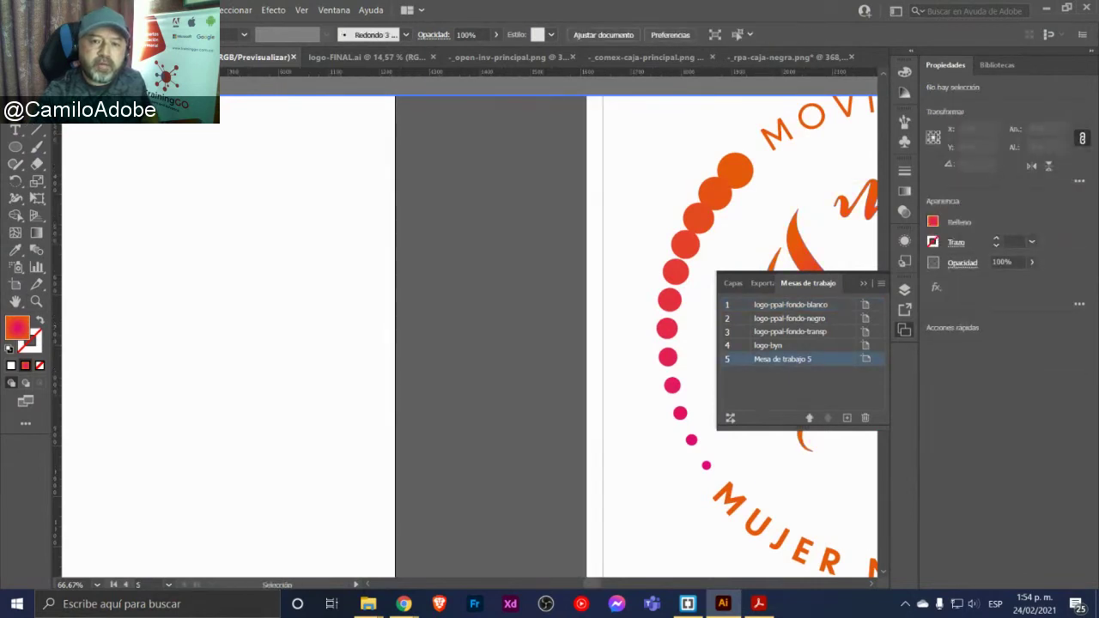
{"action": "left_click", "coordinate": [125, 222]}
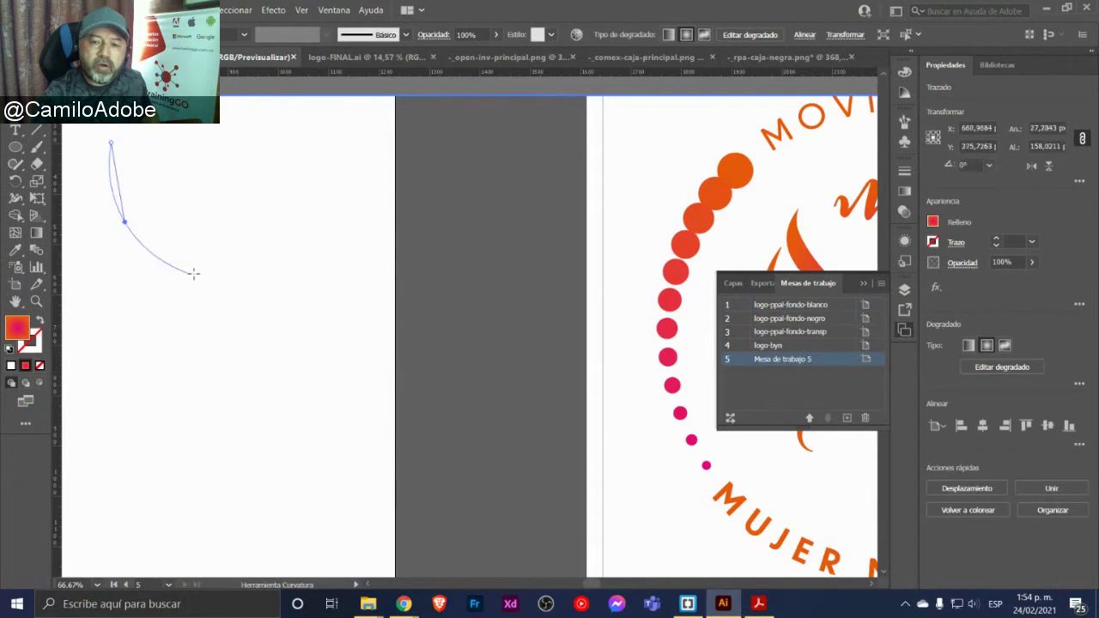
{"action": "left_click", "coordinate": [209, 276]}
{"action": "left_click", "coordinate": [276, 288]}
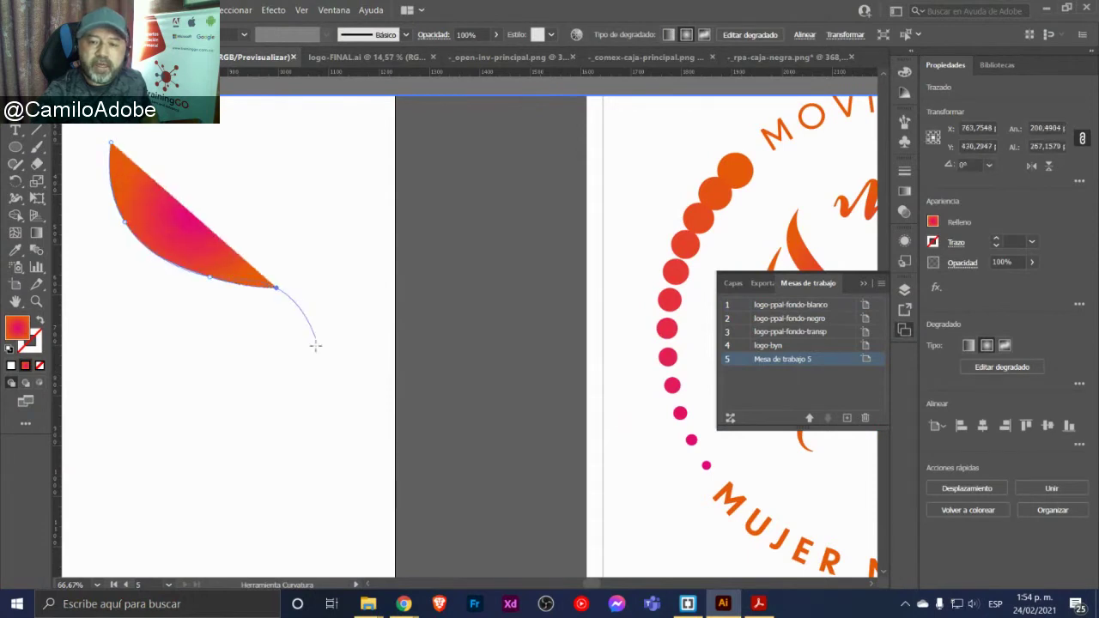
{"action": "left_click", "coordinate": [310, 364]}
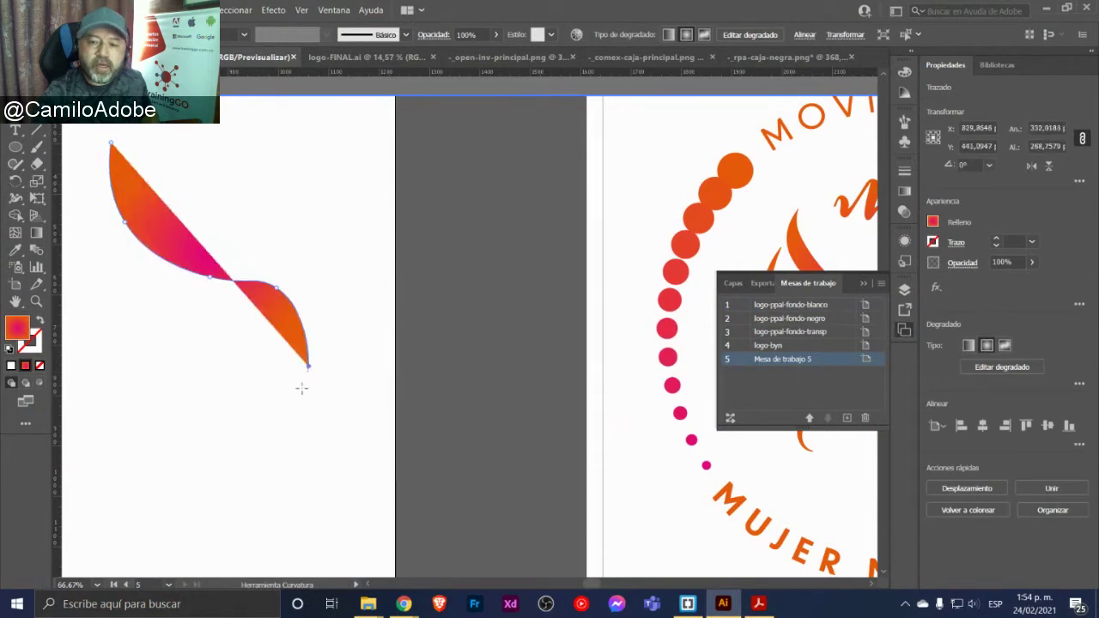
{"action": "left_click", "coordinate": [254, 407]}
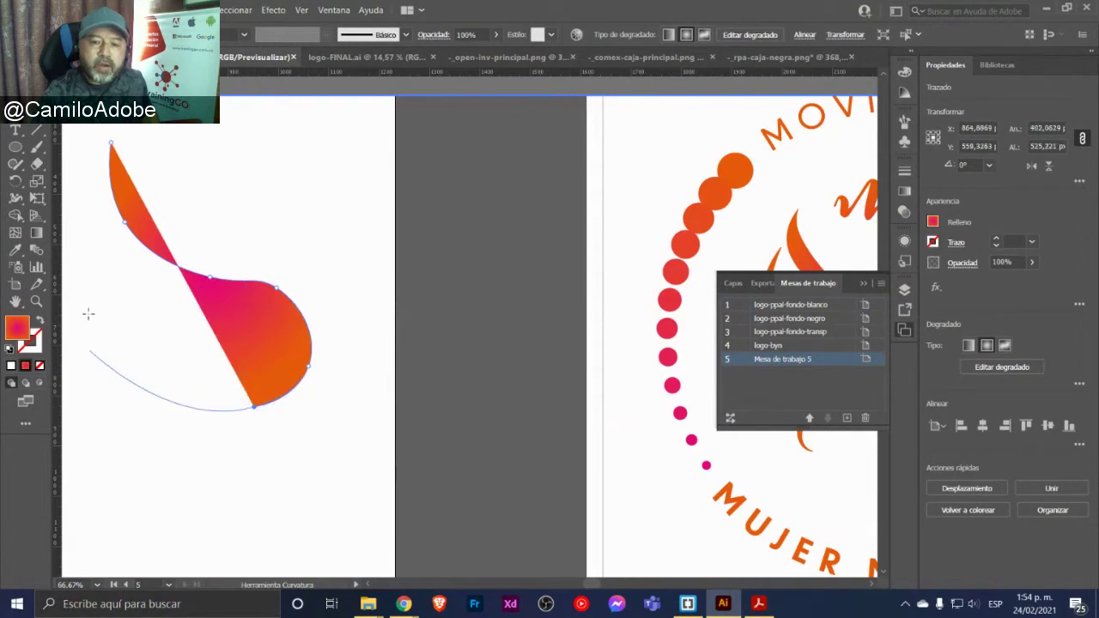
{"action": "key", "text": "v"}
{"action": "key", "text": "shift+grave"}
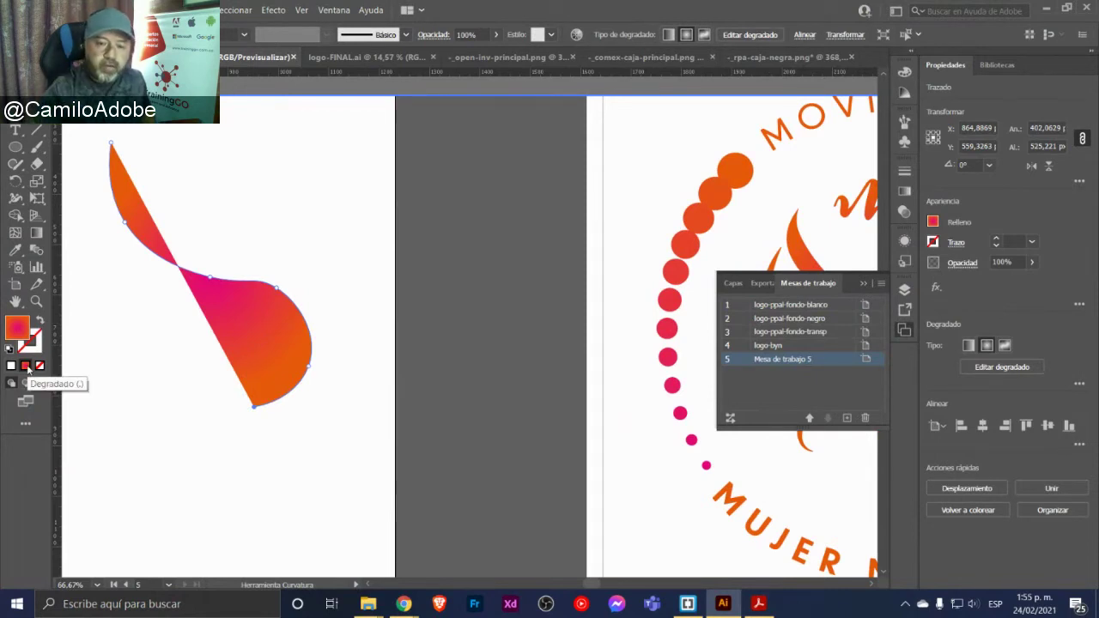
Give the S curve no fill, a black stroke, and a width swelling in the middle
{"action": "left_click", "coordinate": [28, 368]}
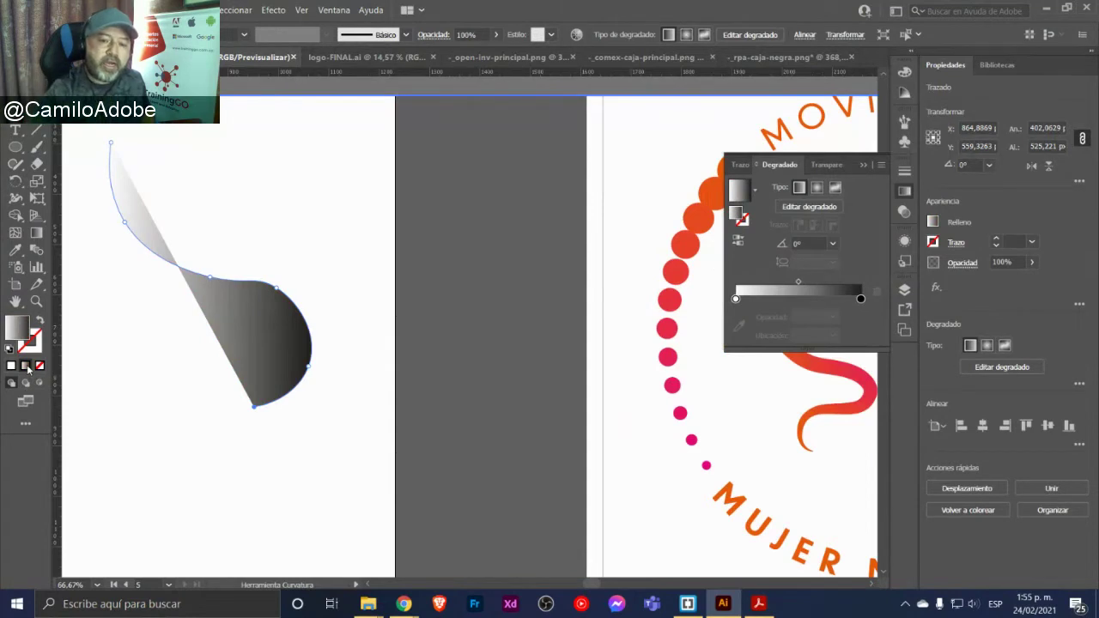
{"action": "left_click", "coordinate": [39, 366]}
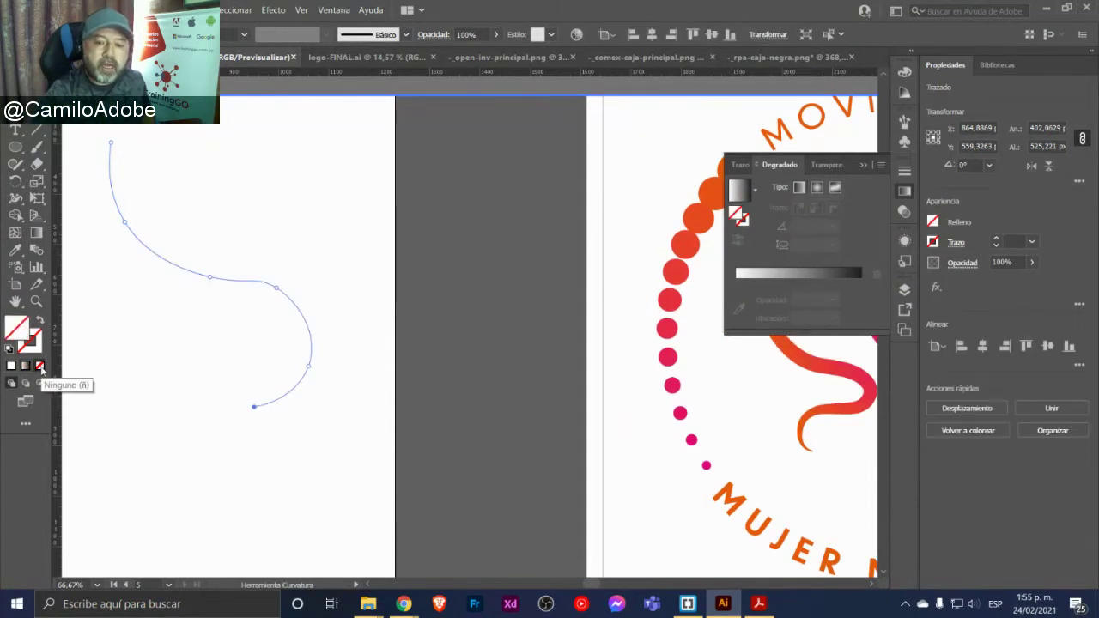
{"action": "left_click", "coordinate": [157, 352], "text": "ctrl"}
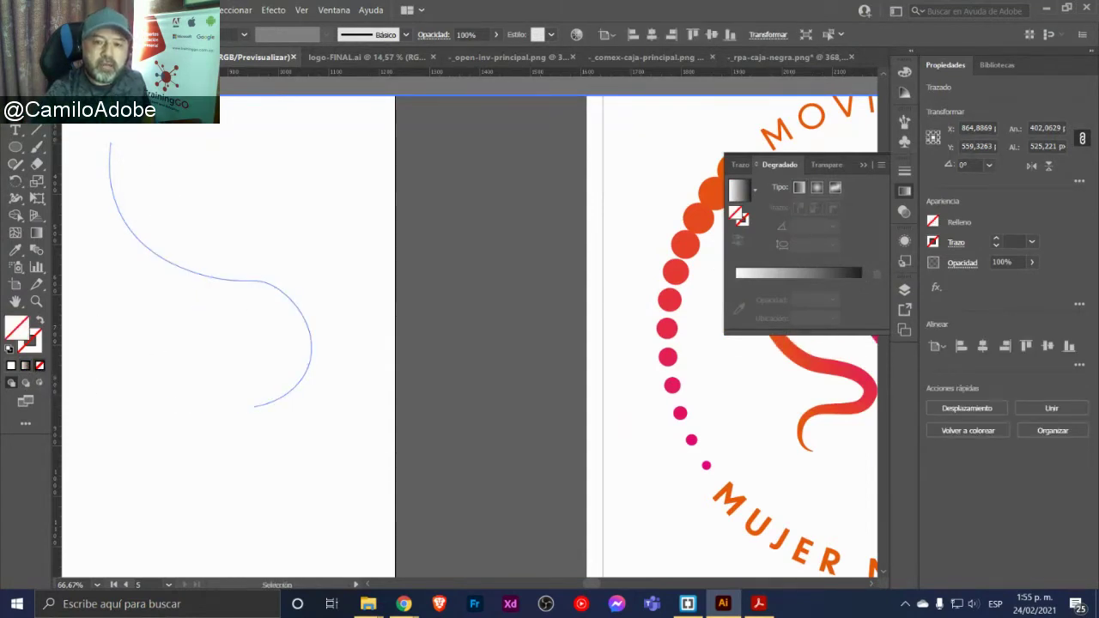
{"action": "left_click", "coordinate": [172, 258]}
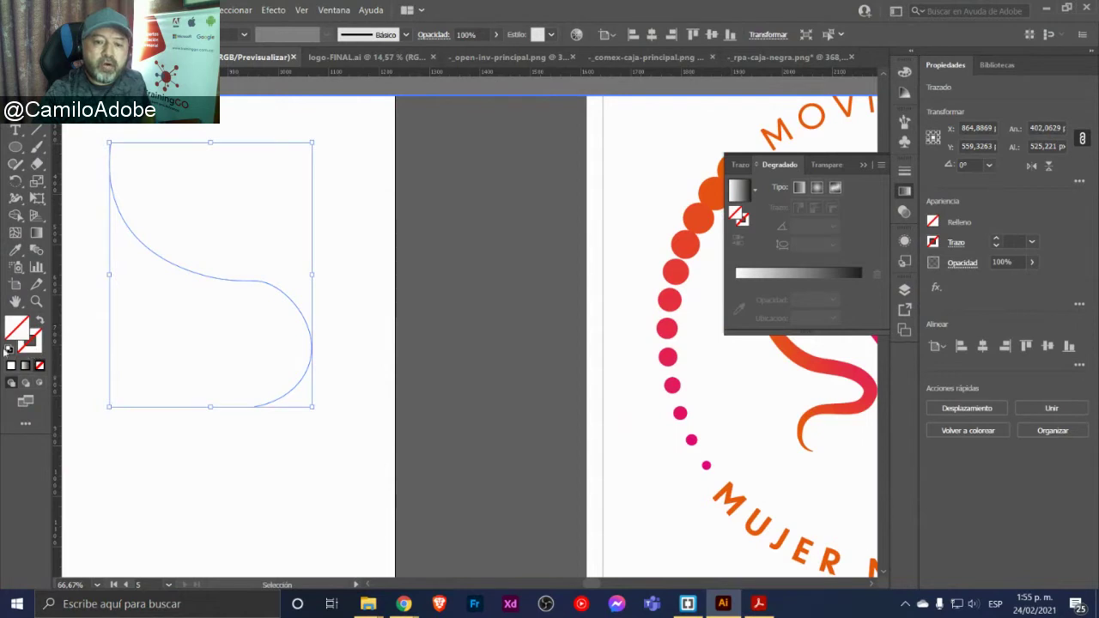
{"action": "left_click", "coordinate": [9, 349]}
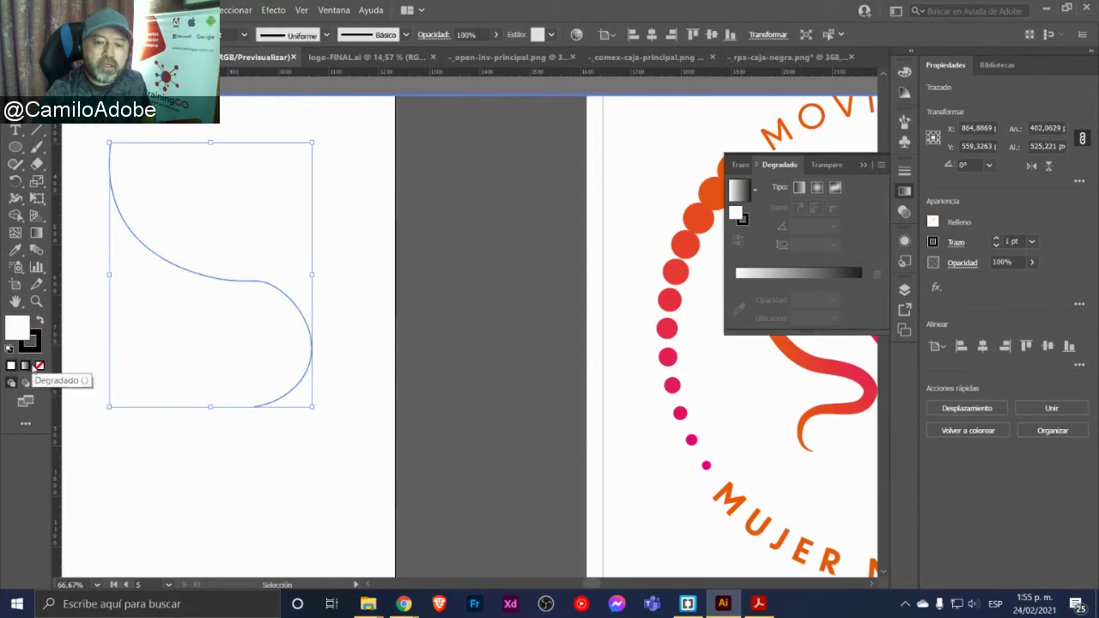
{"action": "left_click", "coordinate": [40, 367]}
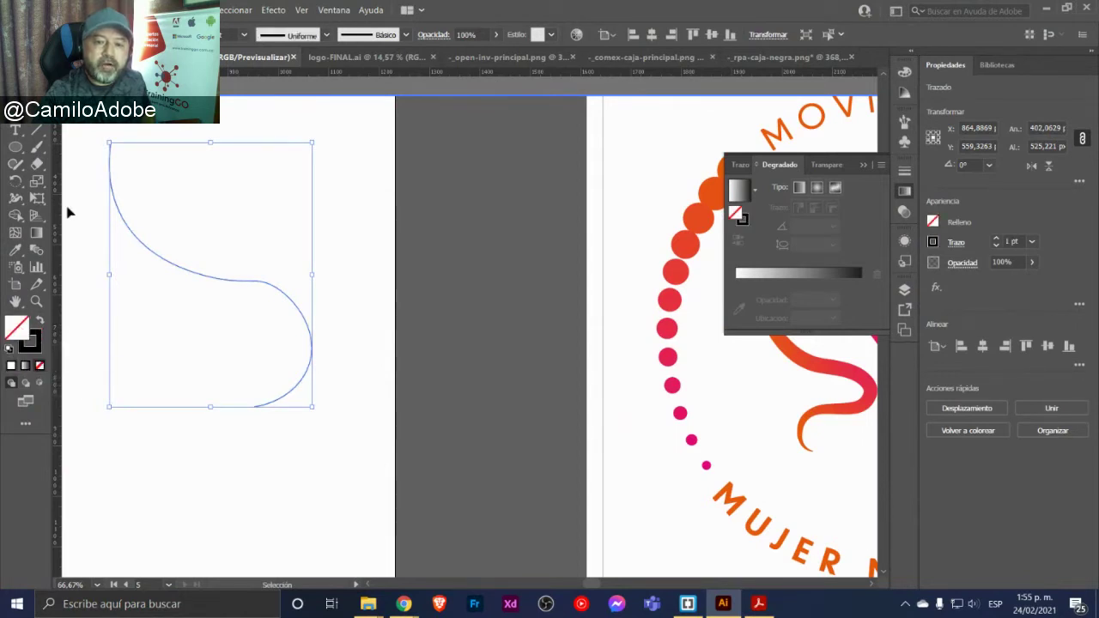
{"action": "left_click", "coordinate": [16, 198]}
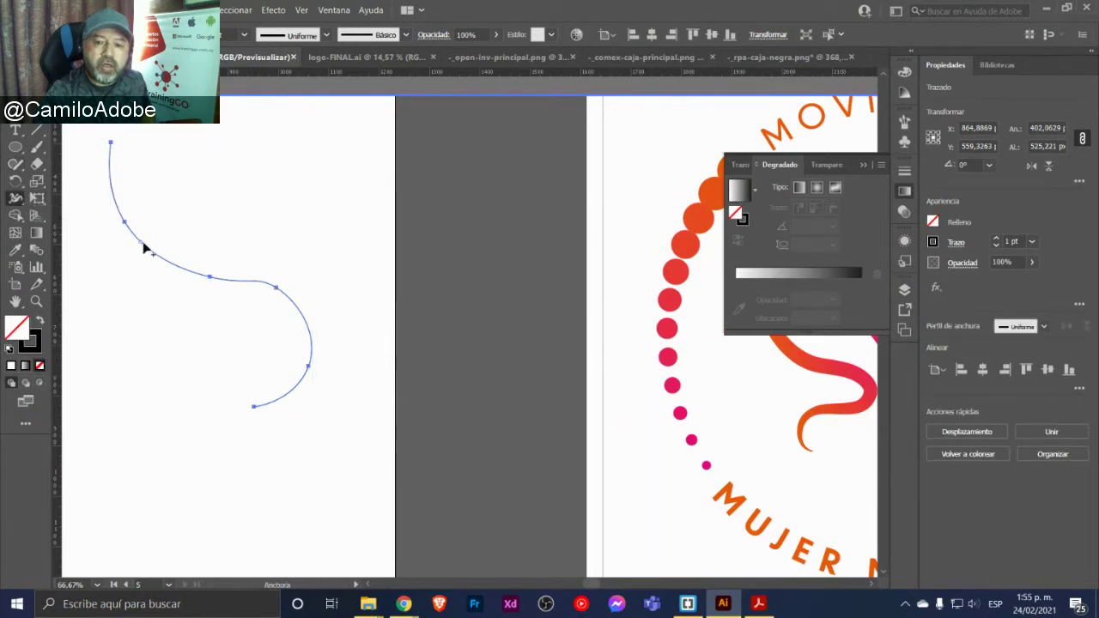
{"action": "left_click_drag", "start_coordinate": [144, 248], "coordinate": [154, 243]}
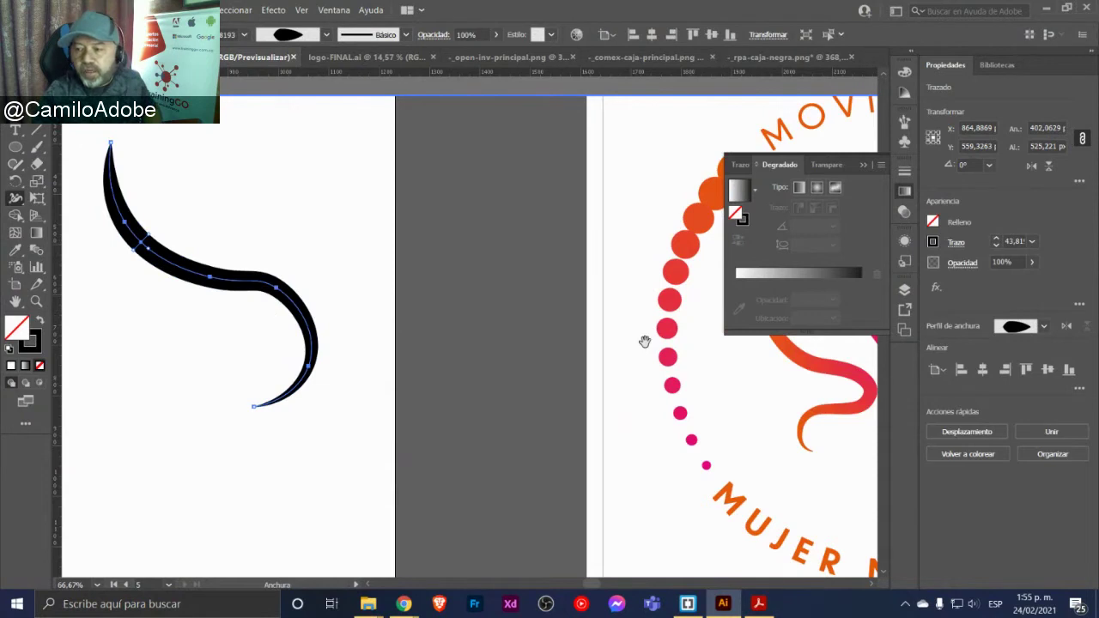
Pan to the Mujer Mariposa logo so the word MOVIMIENTO shows
{"action": "left_click_drag", "start_coordinate": [644, 341], "coordinate": [539, 254]}
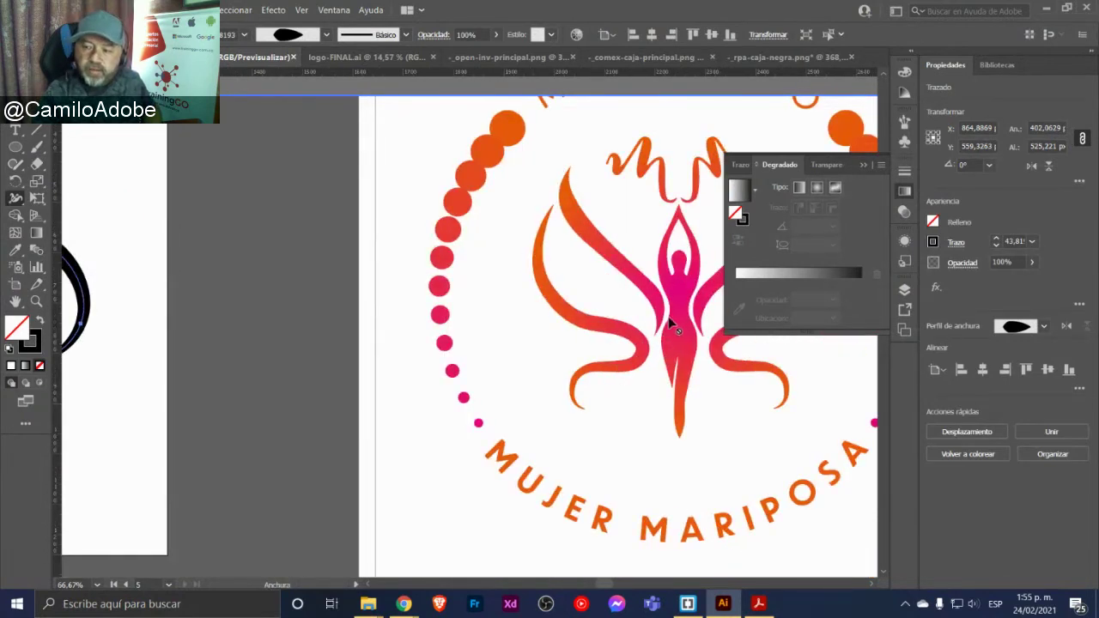
{"action": "left_click_drag", "start_coordinate": [562, 354], "coordinate": [335, 351]}
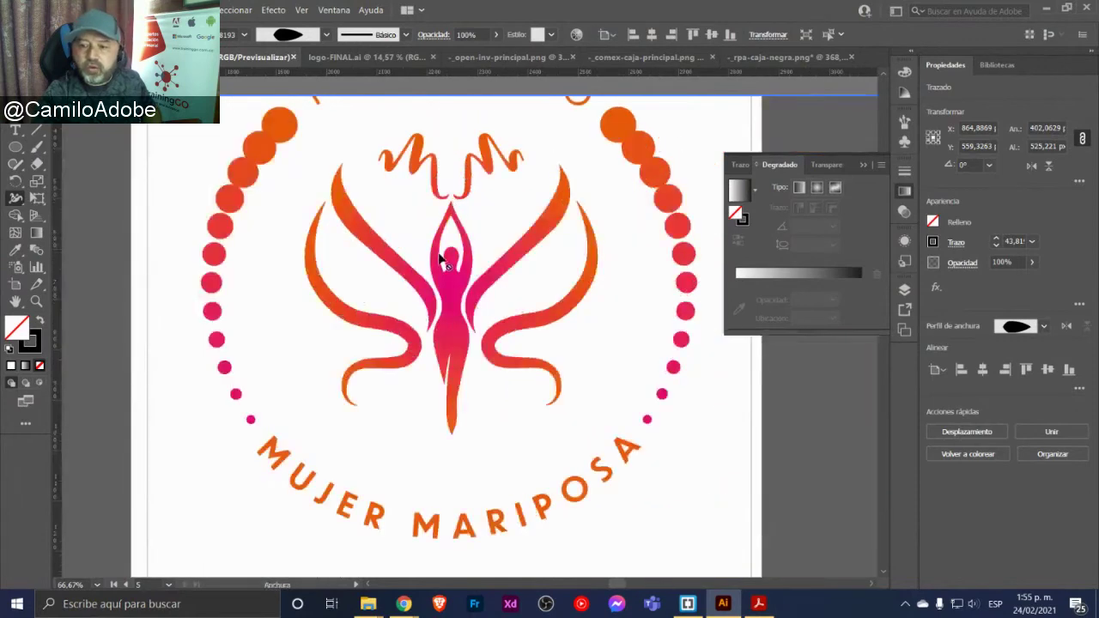
{"action": "left_click_drag", "start_coordinate": [434, 335], "coordinate": [446, 434]}
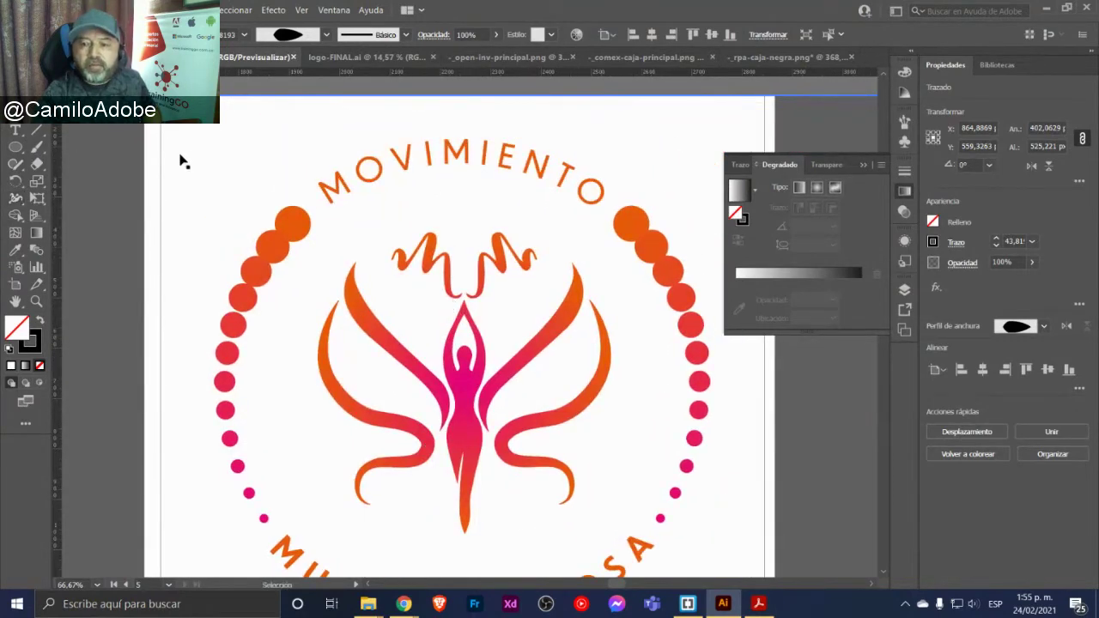
Add a black Myriad Pro letter M at the top-left, scaled to about 175 pt
{"action": "left_click", "coordinate": [414, 260]}
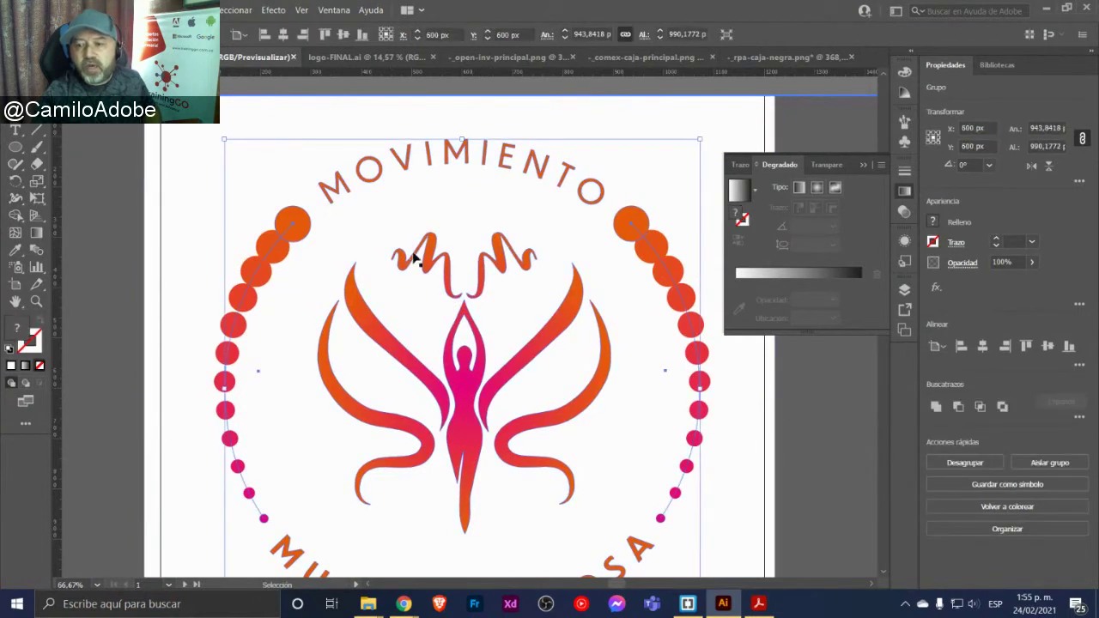
{"action": "left_click", "coordinate": [16, 130]}
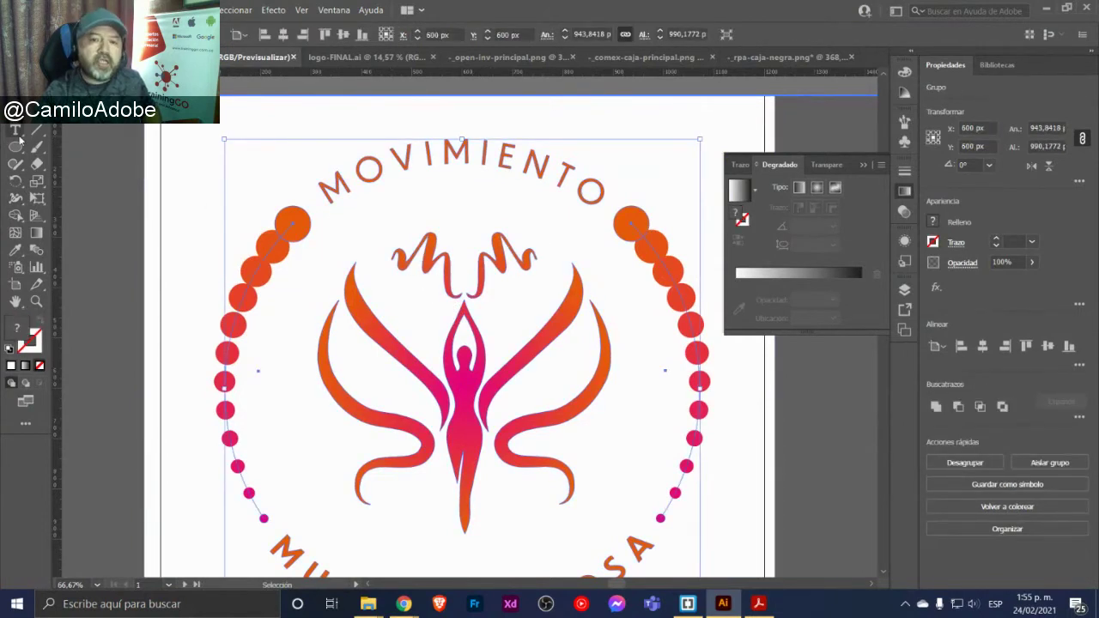
{"action": "left_click", "coordinate": [221, 159]}
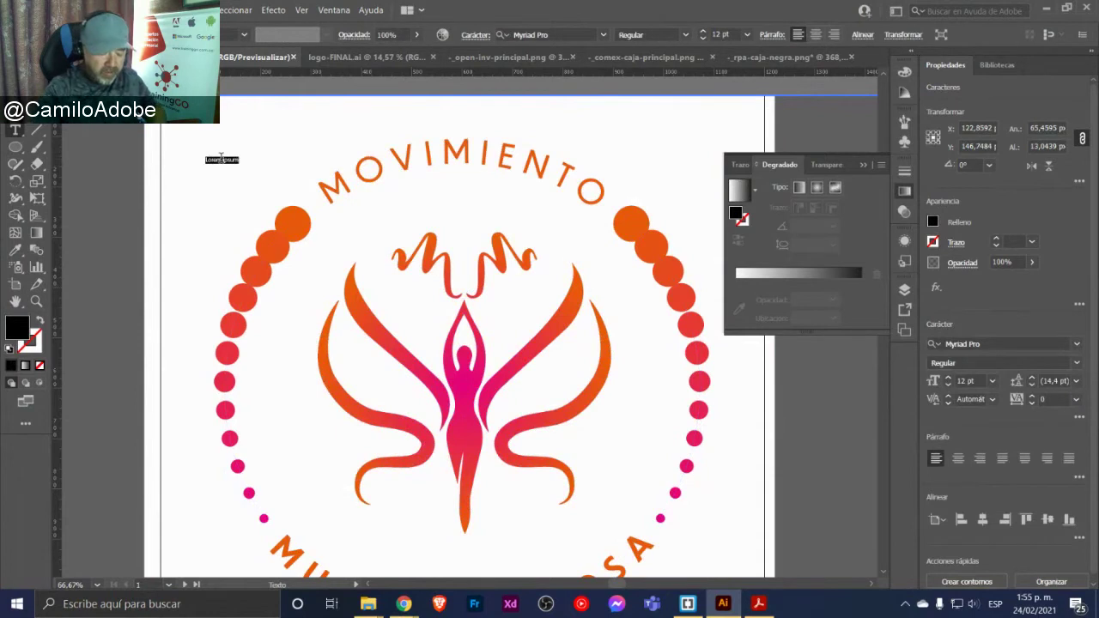
{"action": "type", "text": "M"}
{"action": "key", "text": "Escape"}
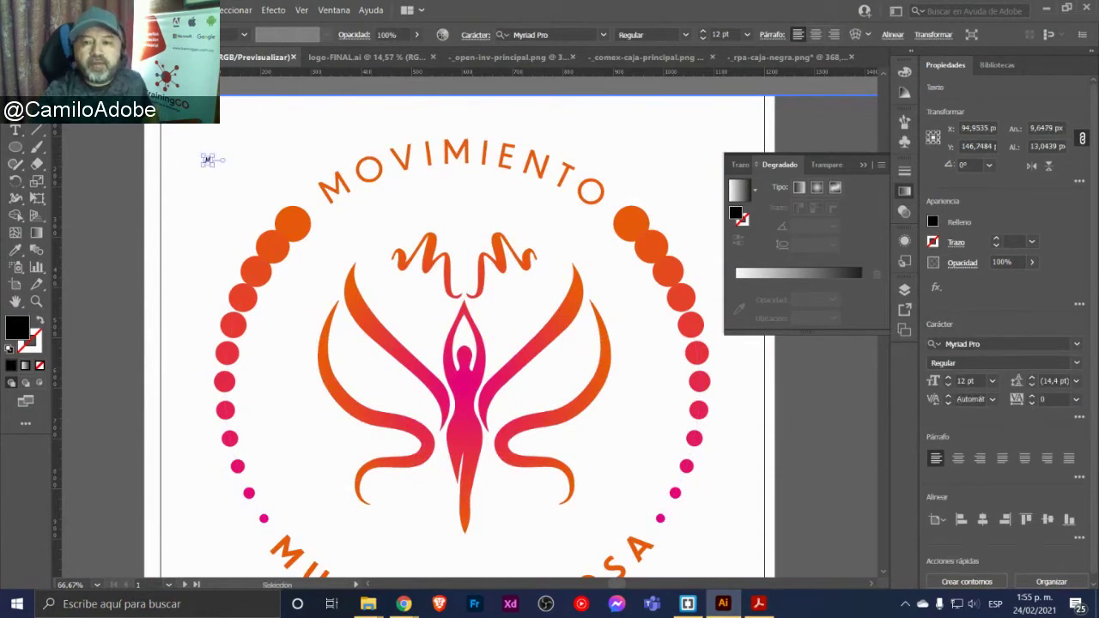
{"action": "left_click_drag", "start_coordinate": [220, 166], "coordinate": [276, 253]}
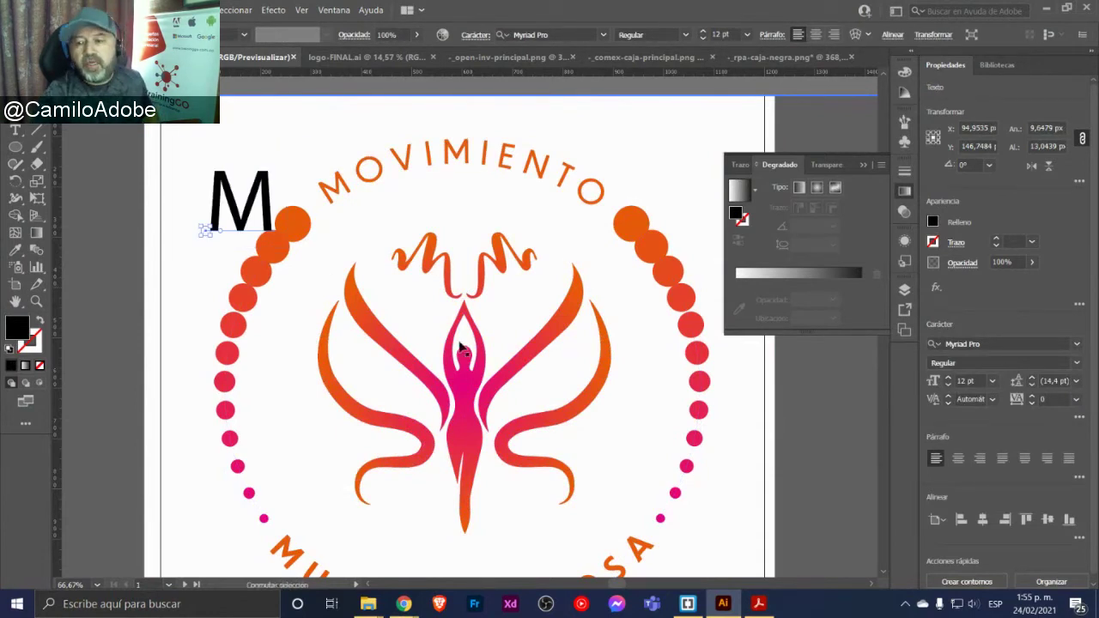
{"action": "double_click", "coordinate": [245, 201]}
Filter the M's font list to Script typefaces such as Al Fresco and Amarillo, keeping Myriad Pro applied
{"action": "left_click", "coordinate": [975, 343]}
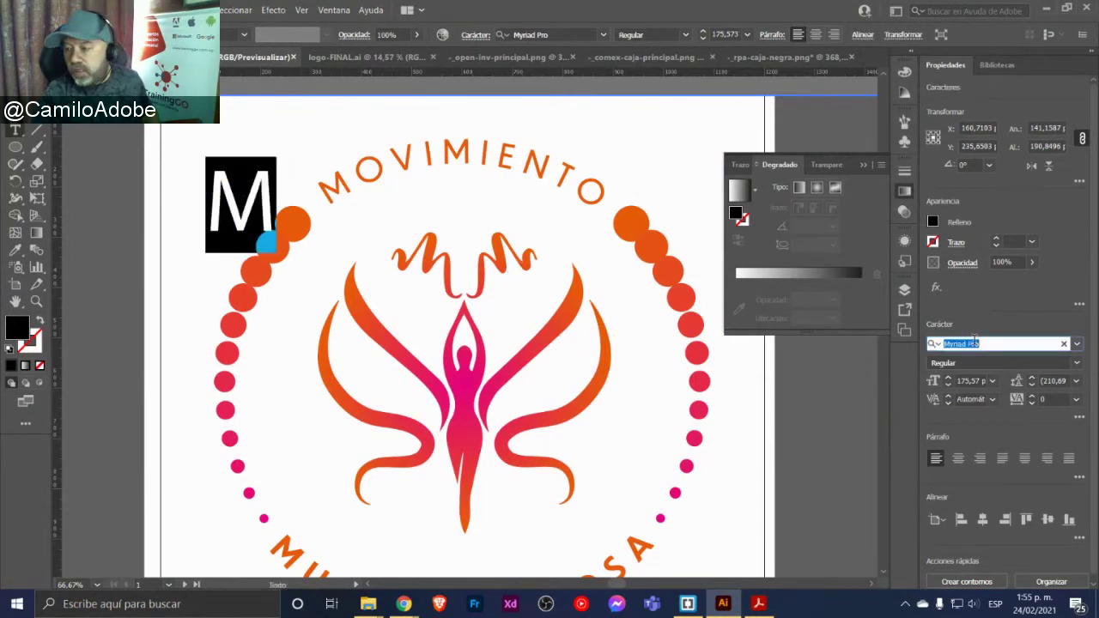
{"action": "left_click", "coordinate": [1080, 344]}
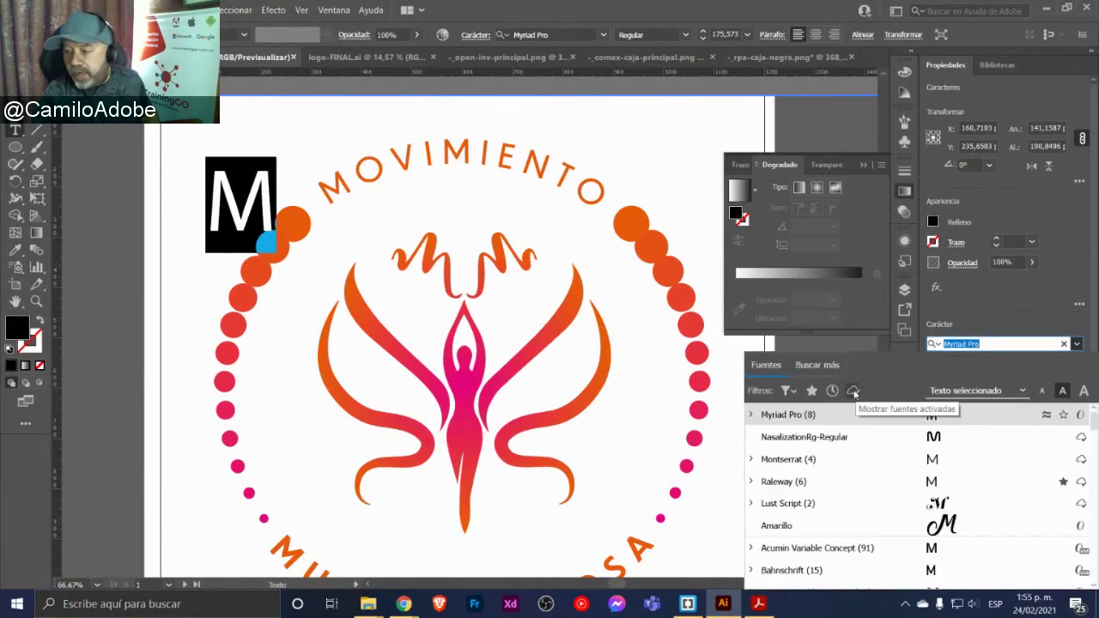
{"action": "left_click", "coordinate": [785, 391]}
{"action": "left_click", "coordinate": [776, 178]}
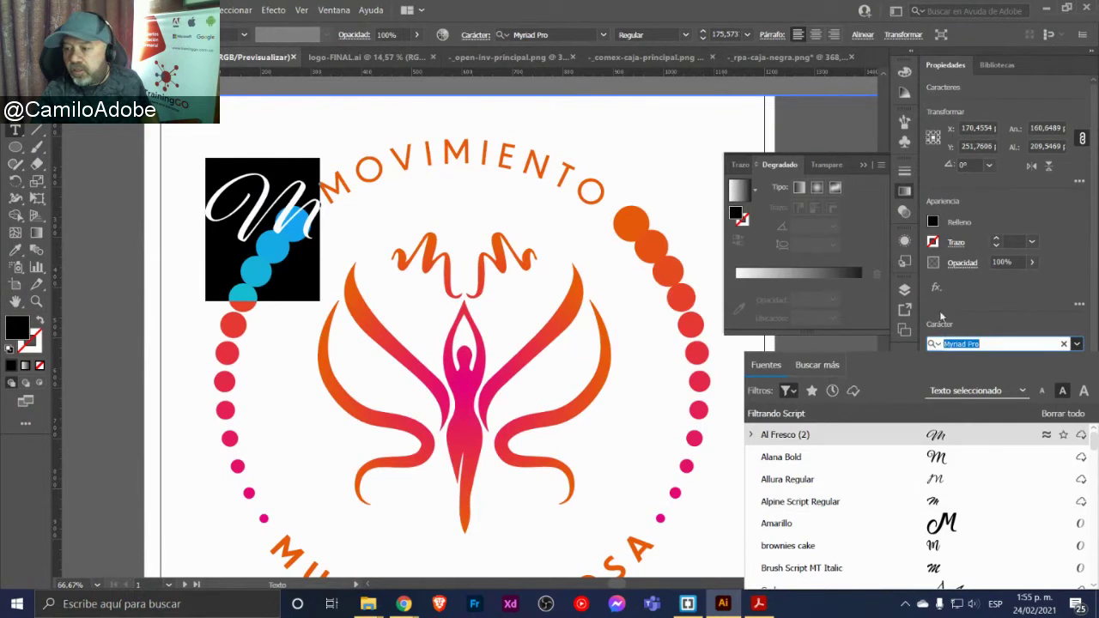
{"action": "left_click", "coordinate": [477, 34]}
{"action": "left_click", "coordinate": [477, 35]}
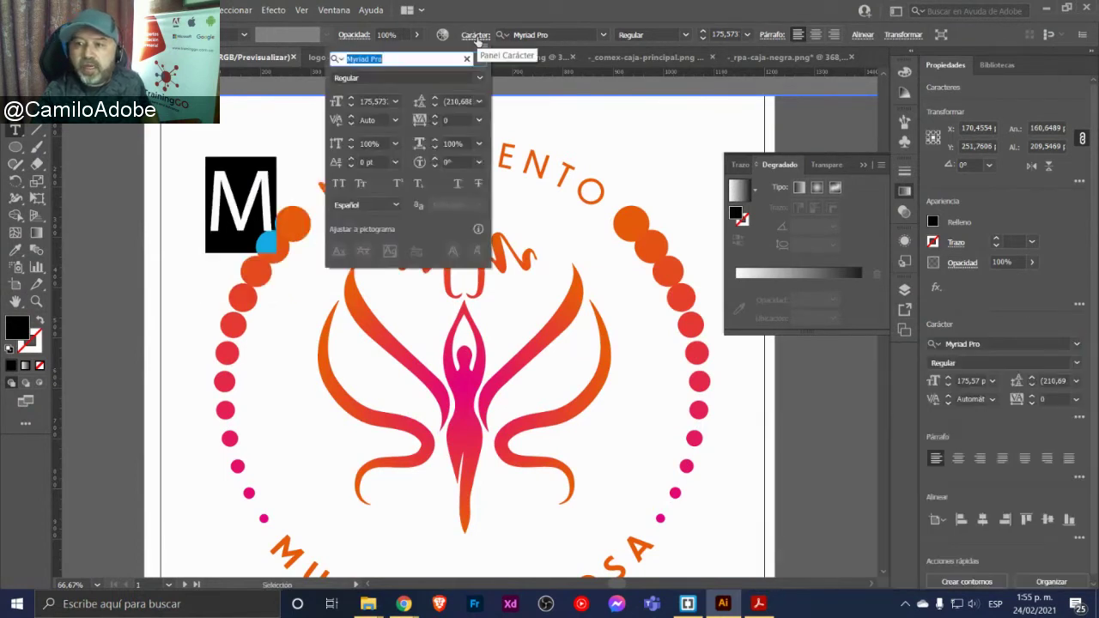
{"action": "left_click", "coordinate": [478, 60]}
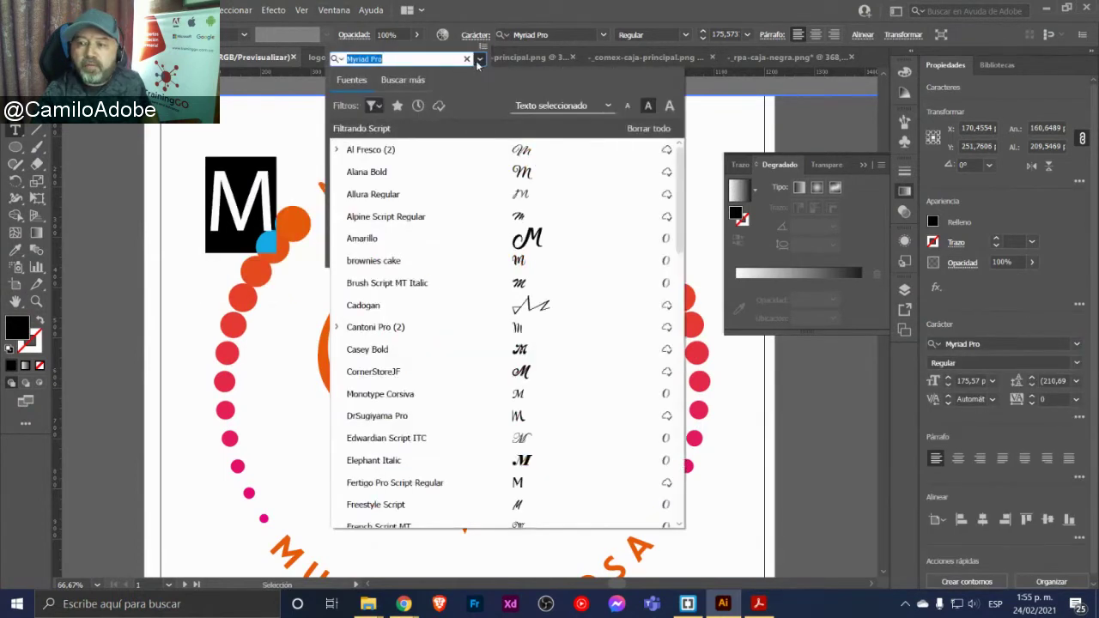
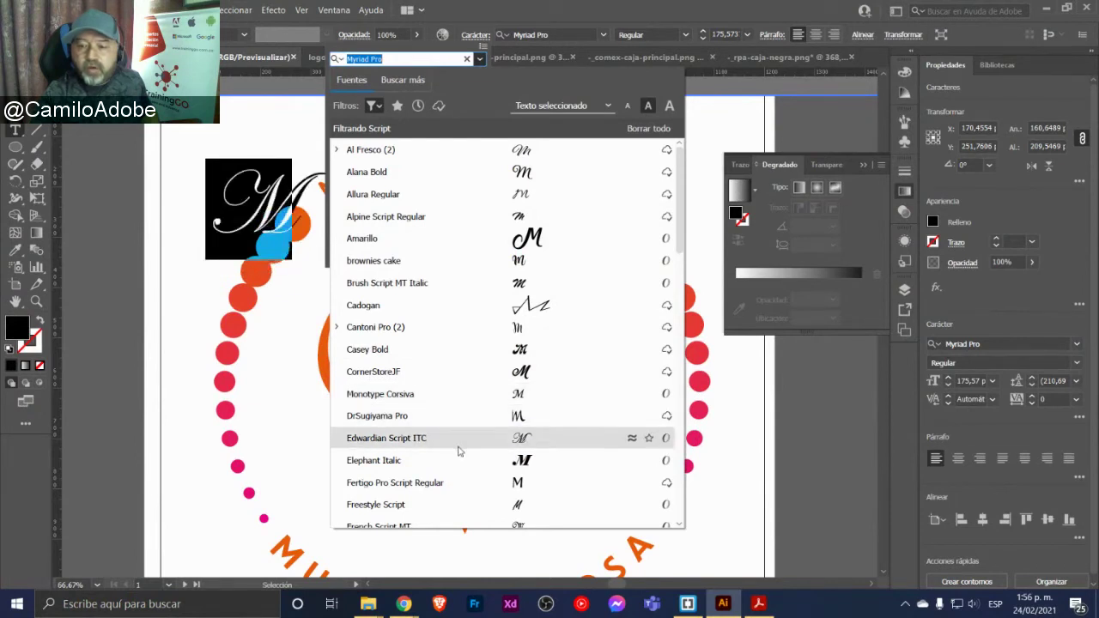
Apply Alpine Script Regular to the large M beside the circular logo and deselect it
{"action": "left_click", "coordinate": [489, 216]}
{"action": "key", "text": "Escape"}
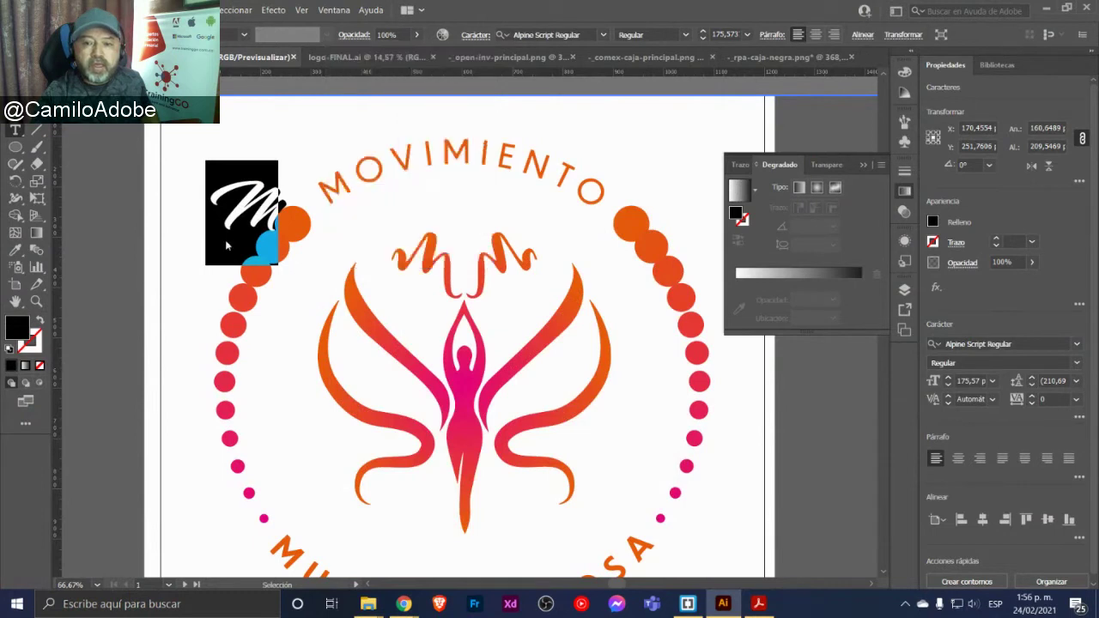
{"action": "key", "text": "Escape"}
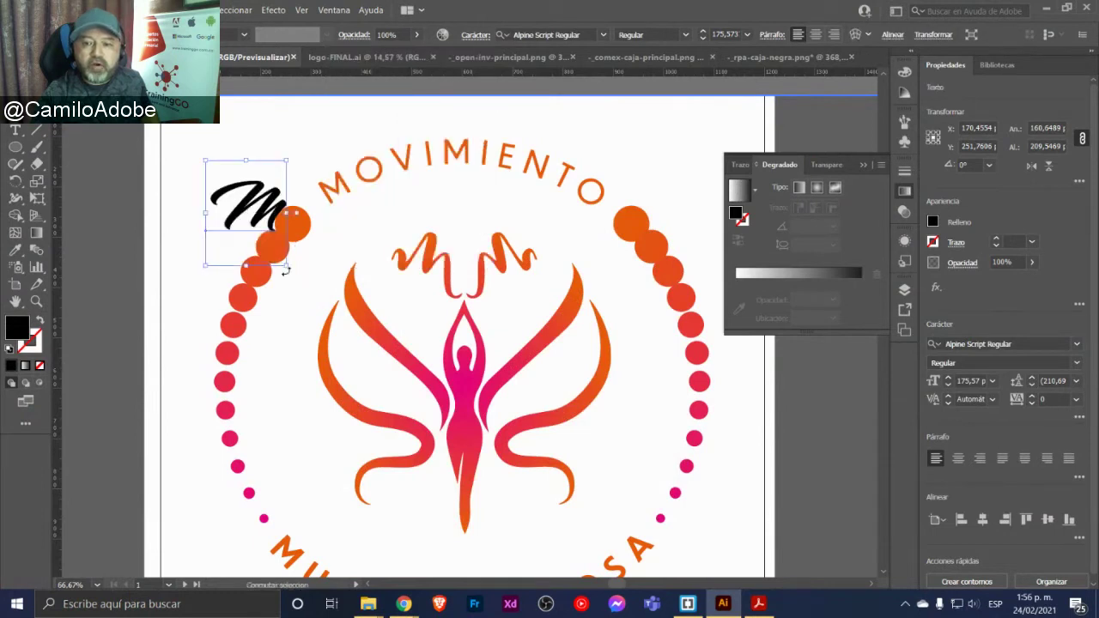
{"action": "left_click", "coordinate": [300, 454]}
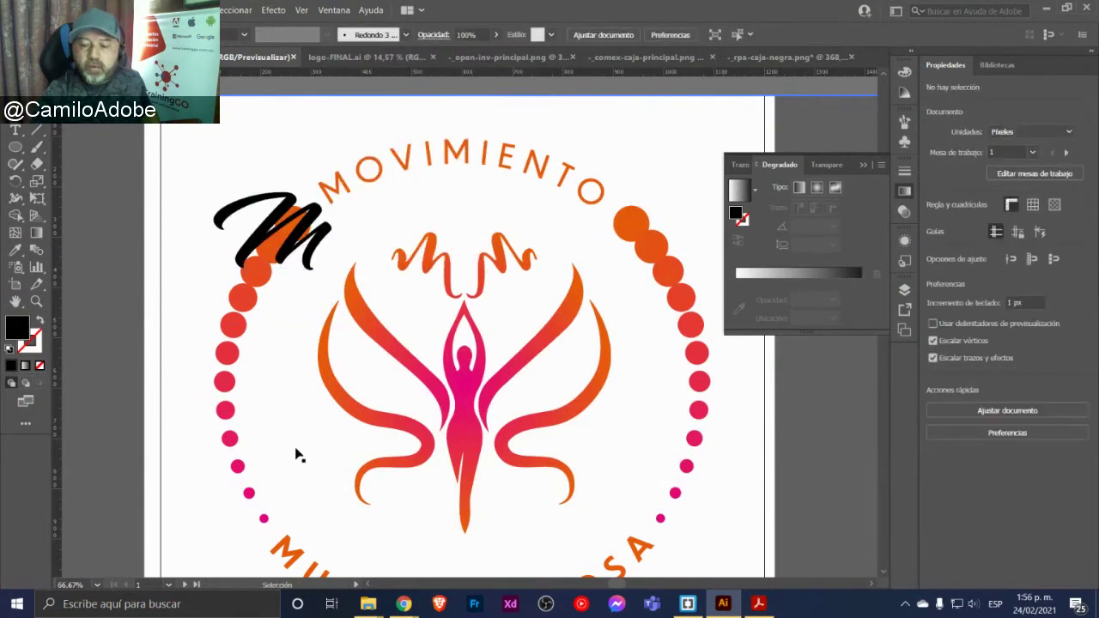
{"action": "mouse_move", "coordinate": [403, 604]}
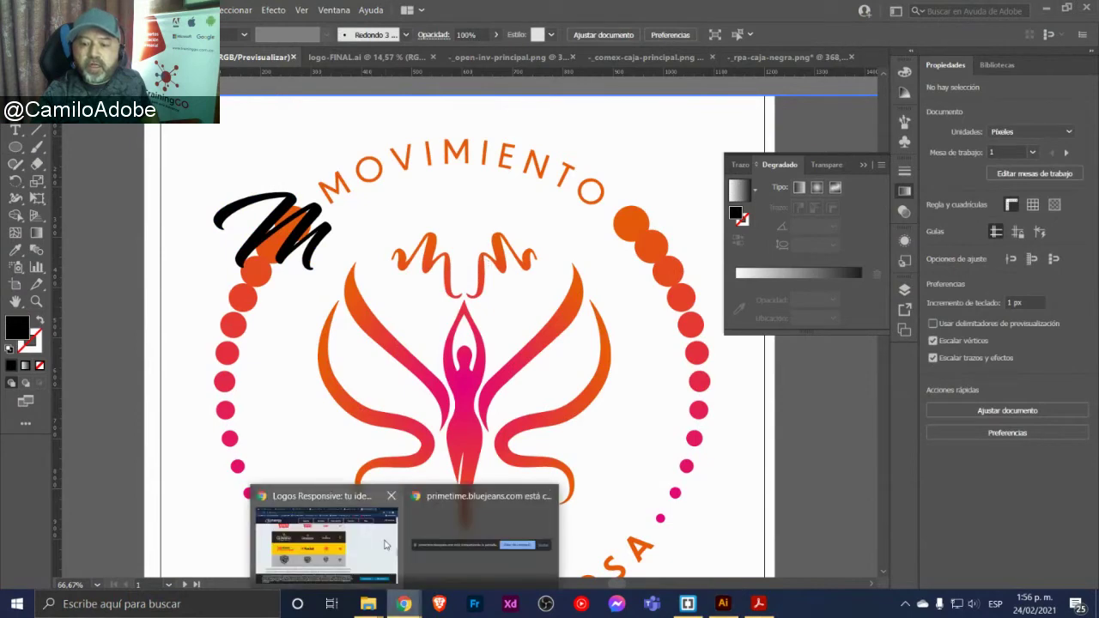
Search Google for 'adobe fonts', open fonts.adobe.com, continue the Adobe ID sign-in and browse the fonts
{"action": "left_click", "coordinate": [371, 551]}
{"action": "left_click", "coordinate": [379, 36]}
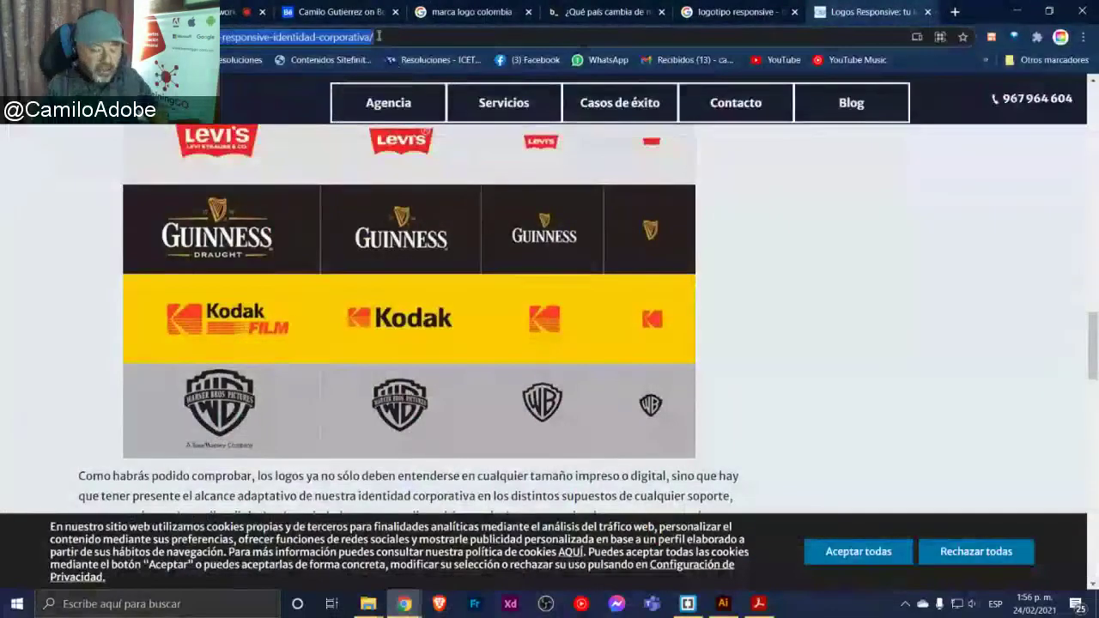
{"action": "type", "text": "adobe"}
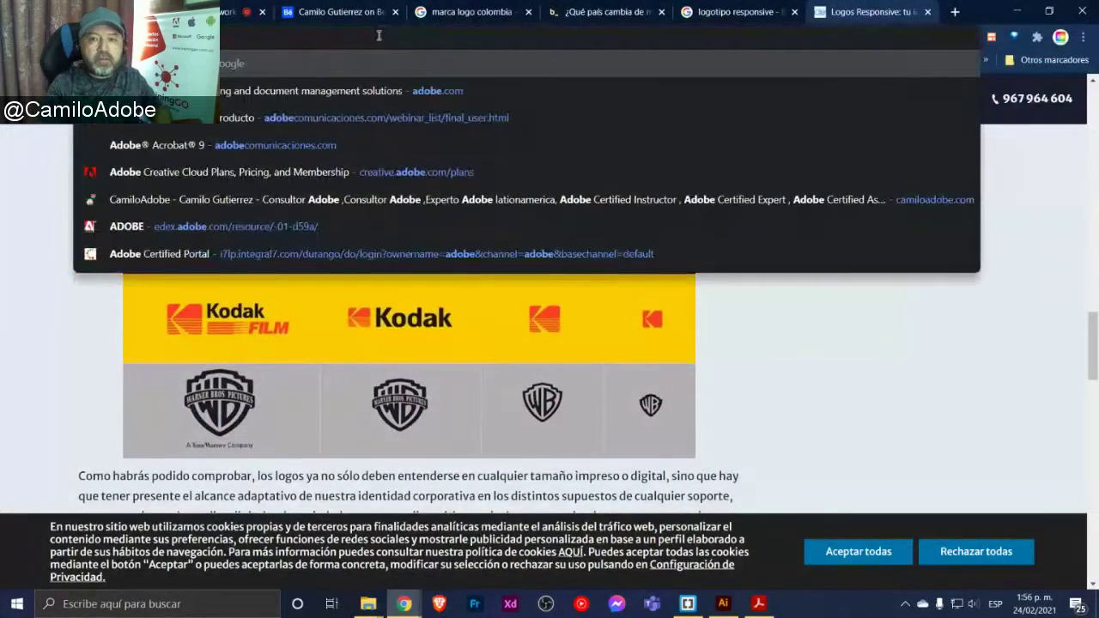
{"action": "type", "text": " FONTS"}
{"action": "key", "text": "Return"}
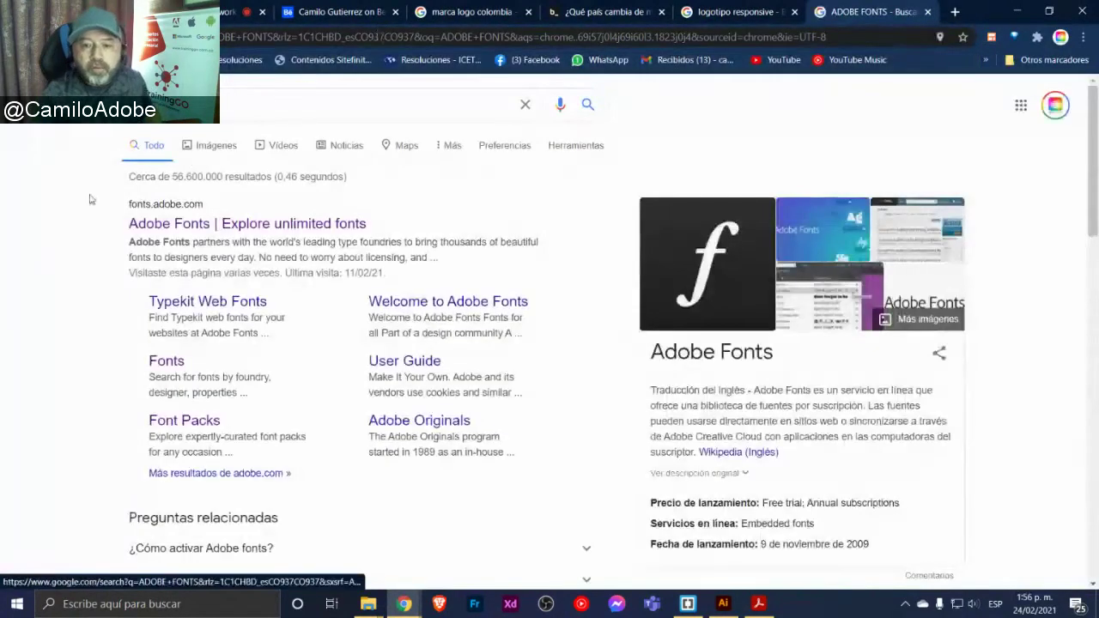
{"action": "left_click", "coordinate": [147, 225]}
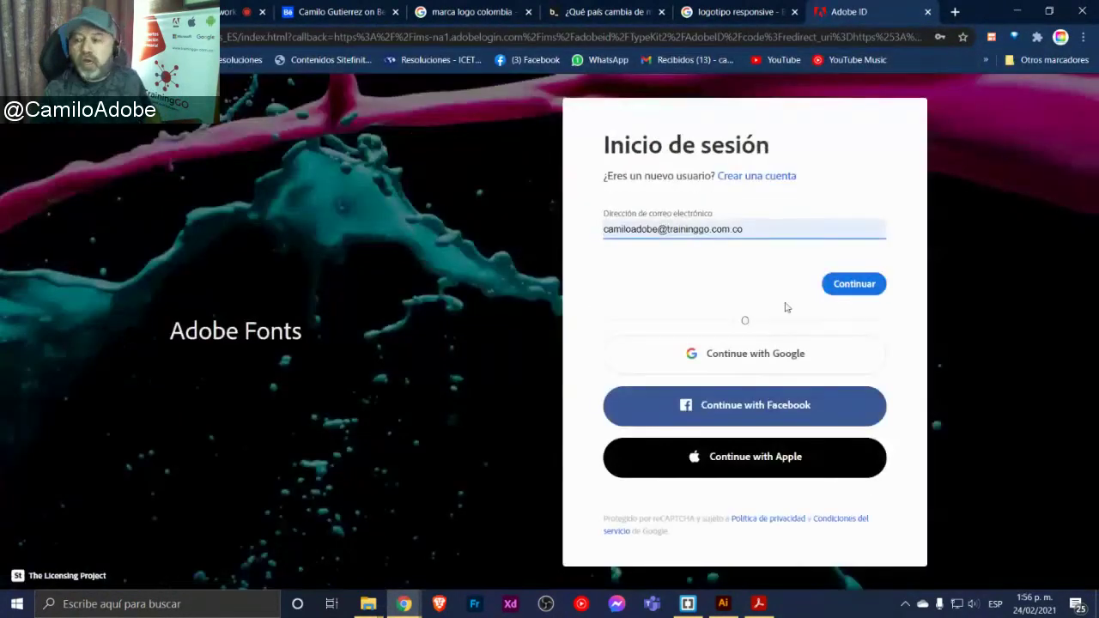
{"action": "left_click", "coordinate": [833, 285]}
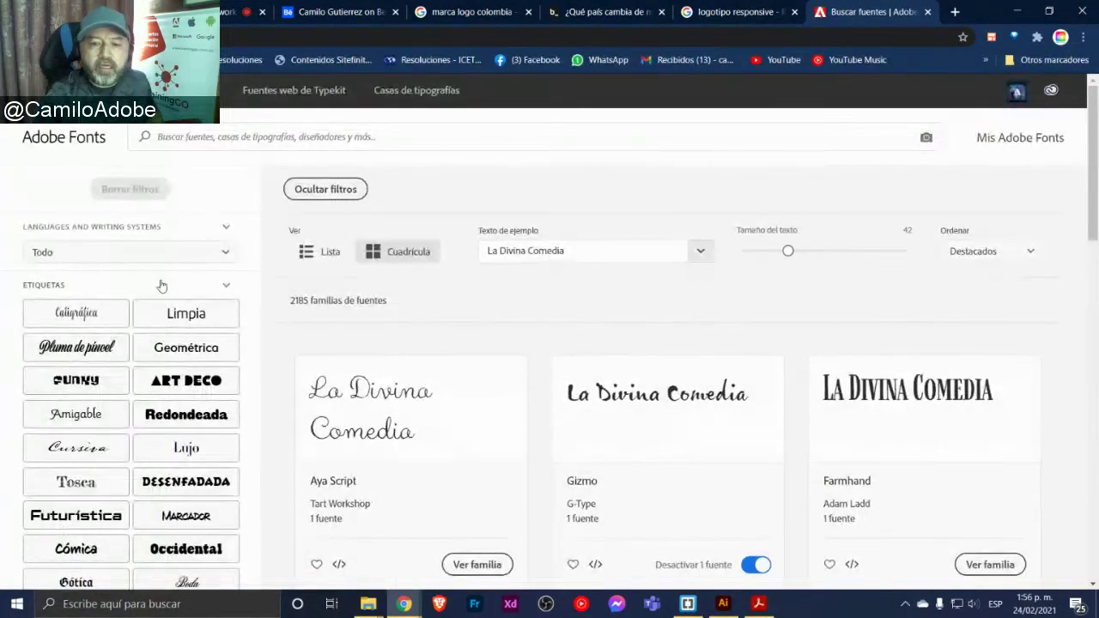
{"action": "scroll", "coordinate": [162, 285], "scroll_direction": "down", "scroll_amount": 1}
{"action": "scroll", "coordinate": [76, 432], "scroll_direction": "down", "scroll_amount": 2}
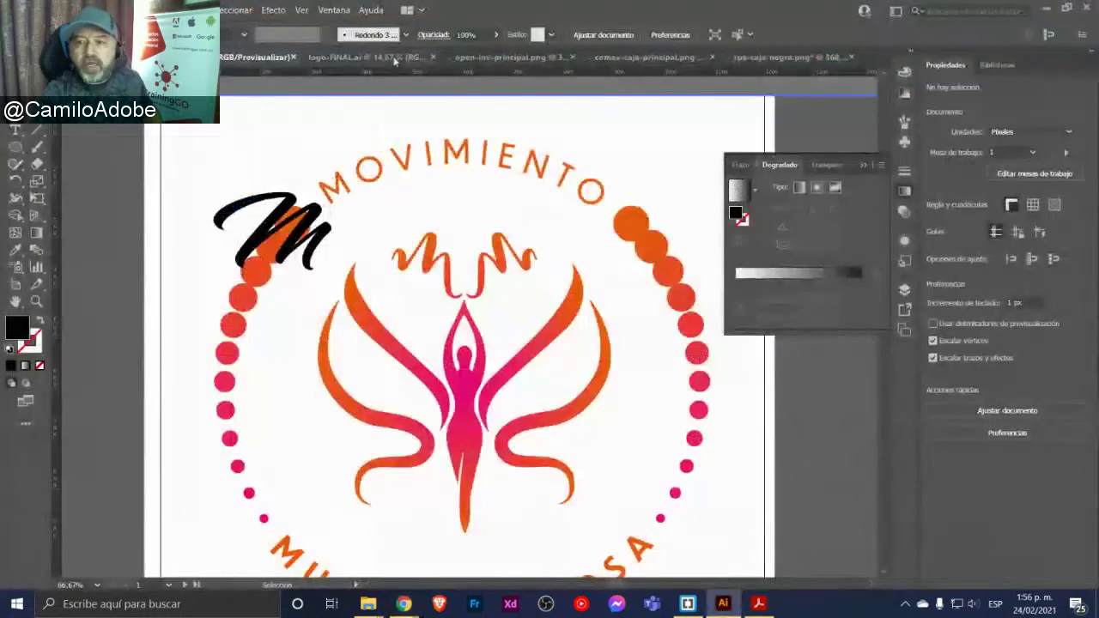
Show the font classification filters for the script M, then return to the Adobe Fonts browser
{"action": "double_click", "coordinate": [273, 217]}
{"action": "double_click", "coordinate": [272, 219]}
{"action": "key", "text": "Escape"}
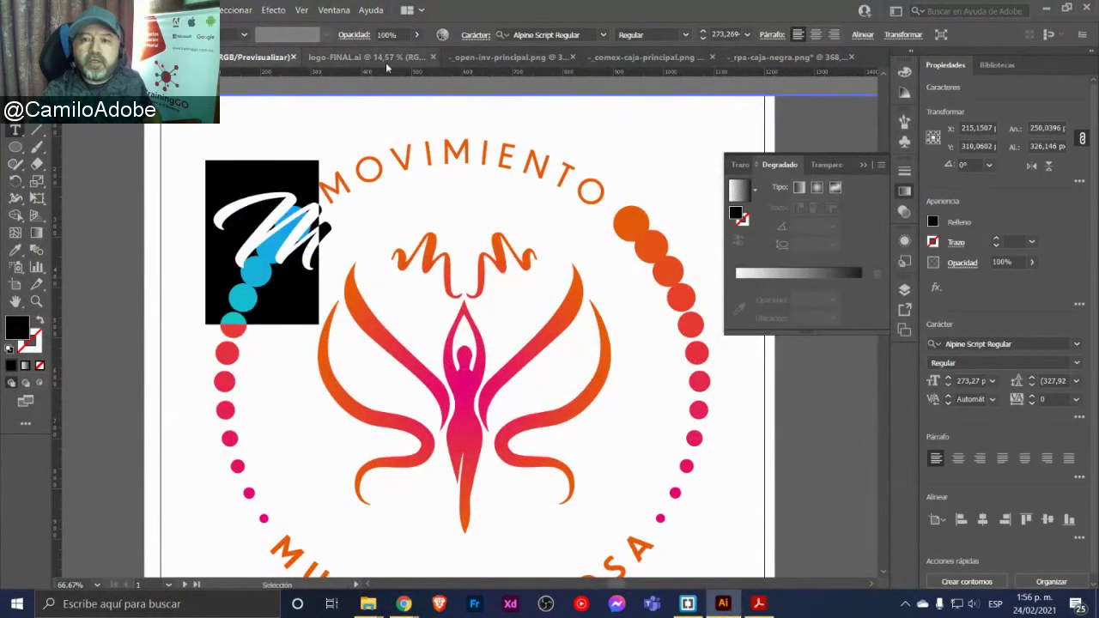
{"action": "left_click", "coordinate": [470, 35]}
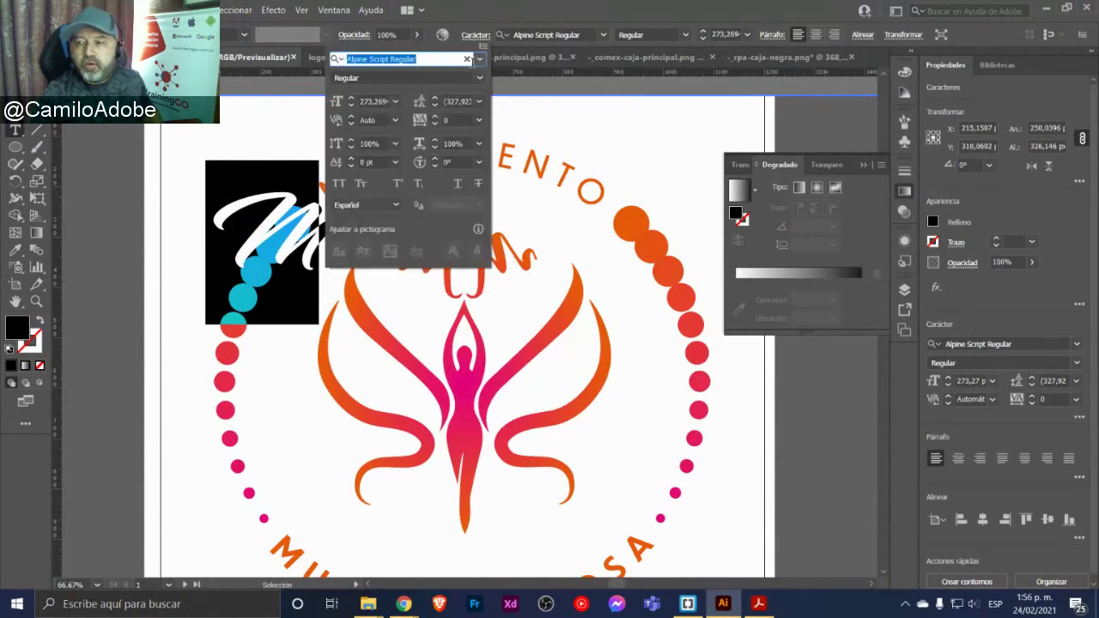
{"action": "left_click", "coordinate": [479, 59]}
{"action": "left_click", "coordinate": [372, 105]}
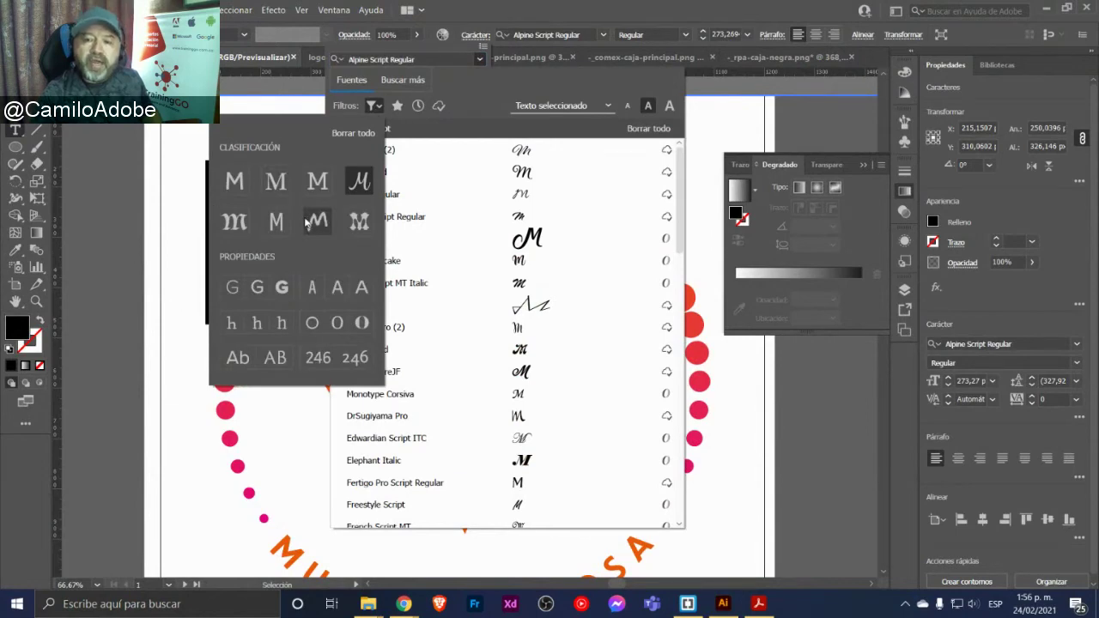
{"action": "key", "text": "alt+Tab"}
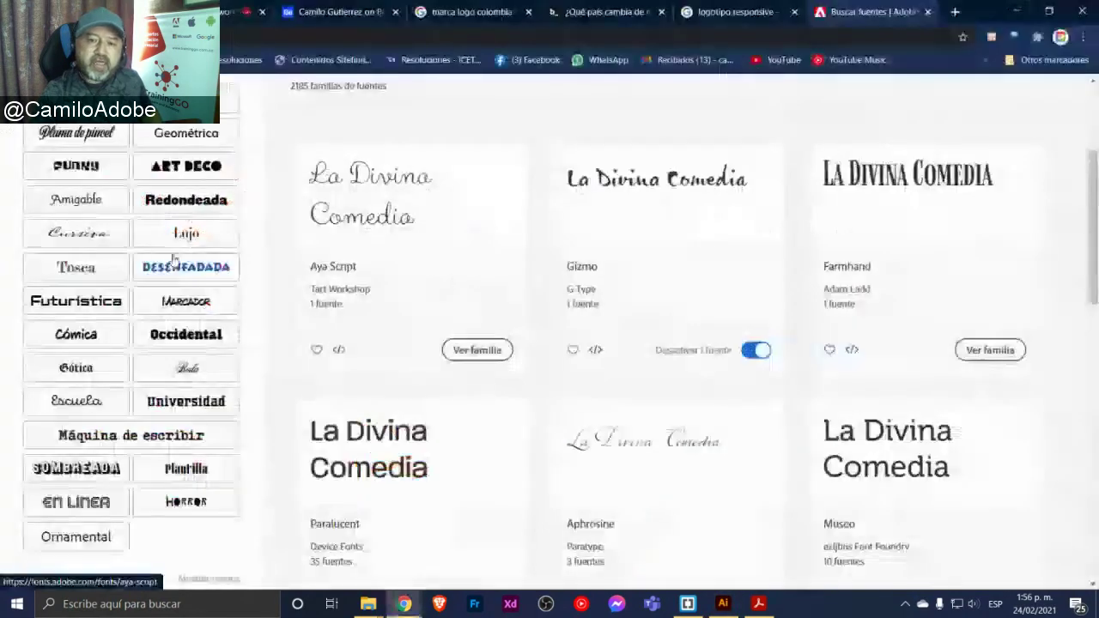
Filter Adobe Fonts to the Futurística tag with 1 font per family, leaving 5 families
{"action": "left_click", "coordinate": [183, 202]}
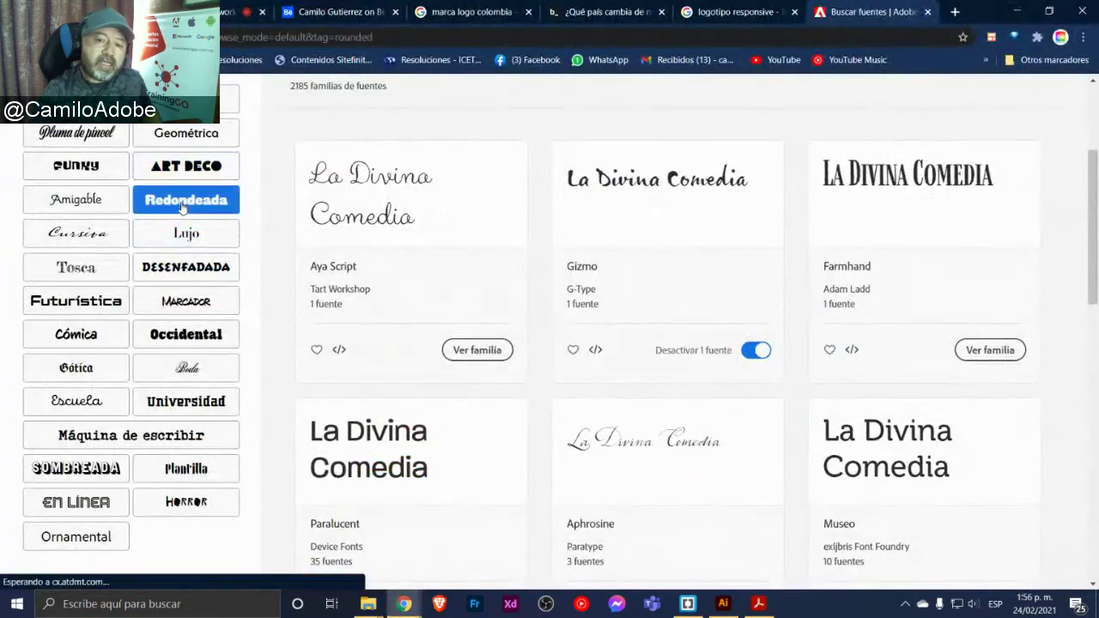
{"action": "left_click", "coordinate": [87, 308]}
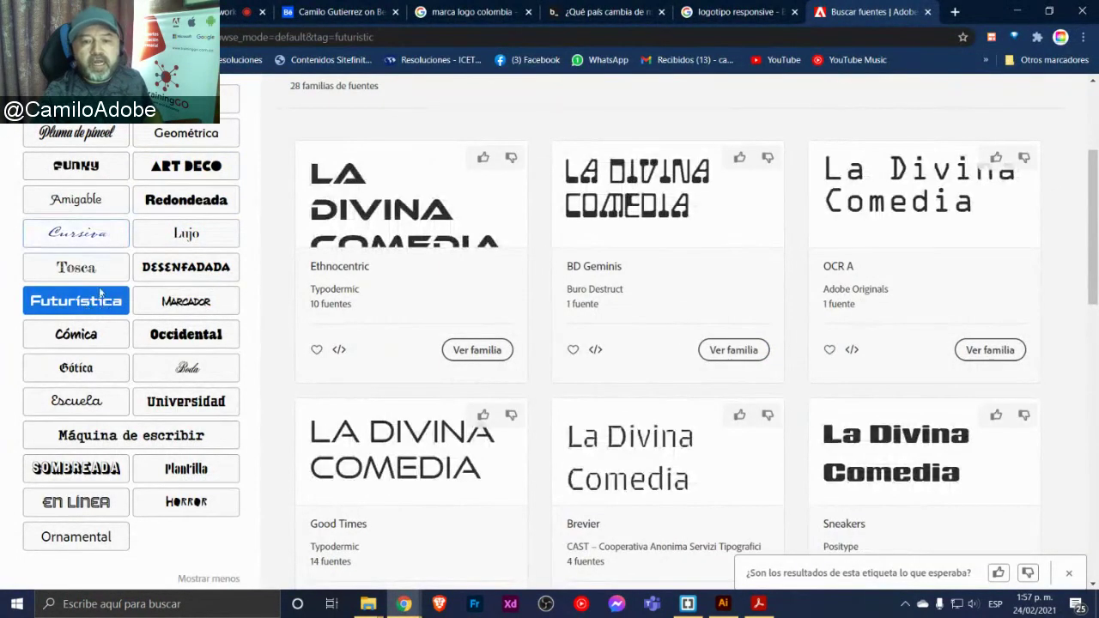
{"action": "scroll", "coordinate": [75, 233], "scroll_direction": "up", "scroll_amount": 1}
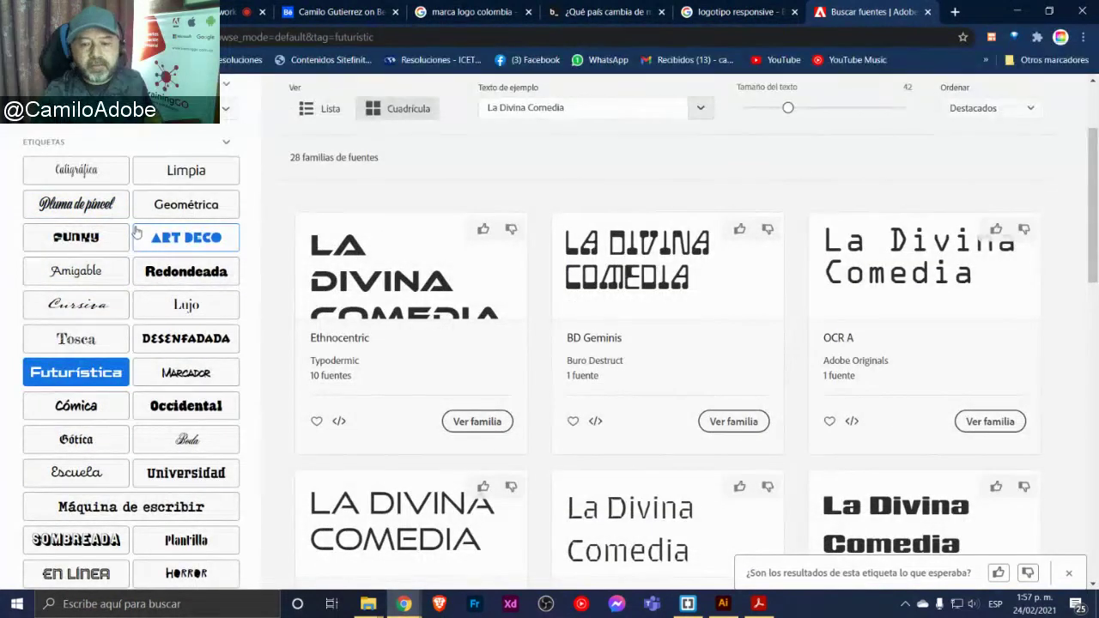
{"action": "scroll", "coordinate": [136, 233], "scroll_direction": "down", "scroll_amount": 3}
{"action": "scroll", "coordinate": [135, 233], "scroll_direction": "down", "scroll_amount": 2}
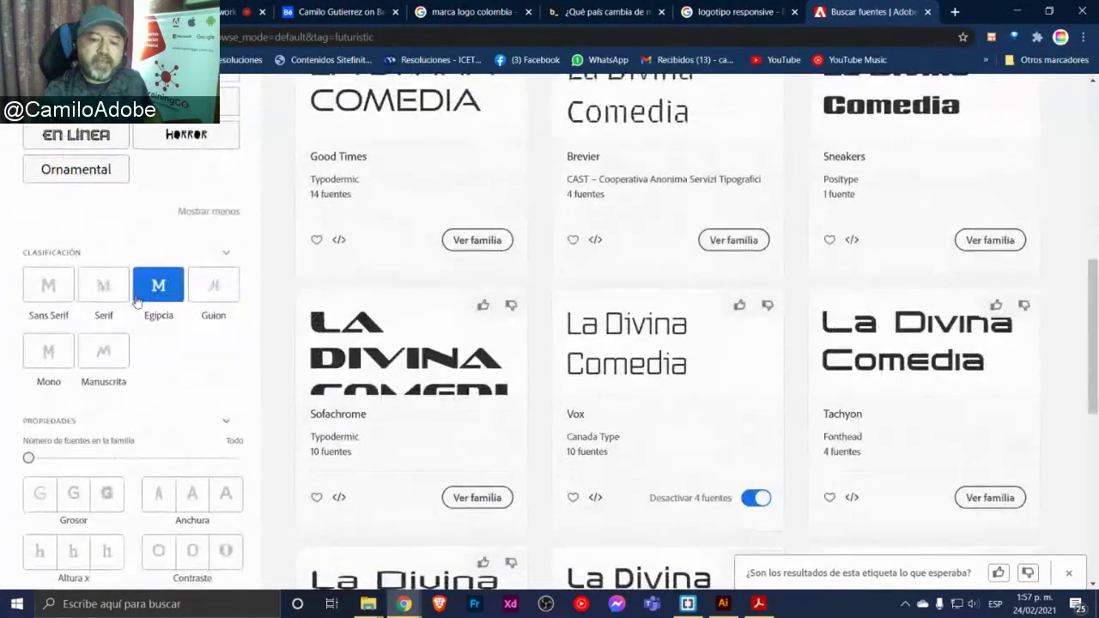
{"action": "scroll", "coordinate": [136, 300], "scroll_direction": "down", "scroll_amount": 2}
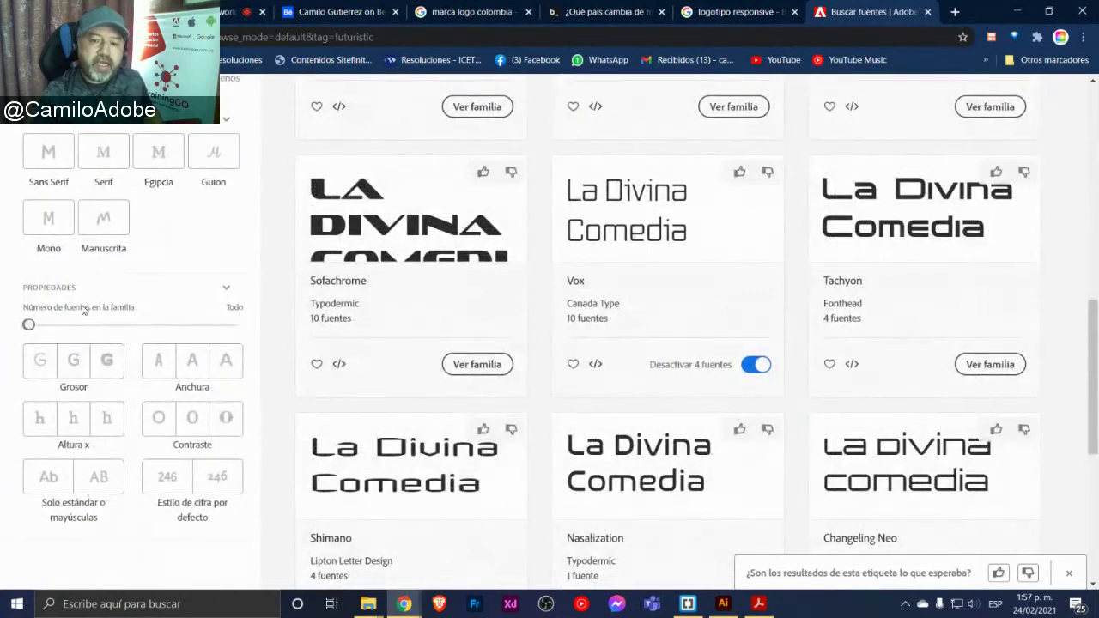
{"action": "scroll", "coordinate": [83, 310], "scroll_direction": "down", "scroll_amount": 1}
{"action": "left_click", "coordinate": [28, 251]}
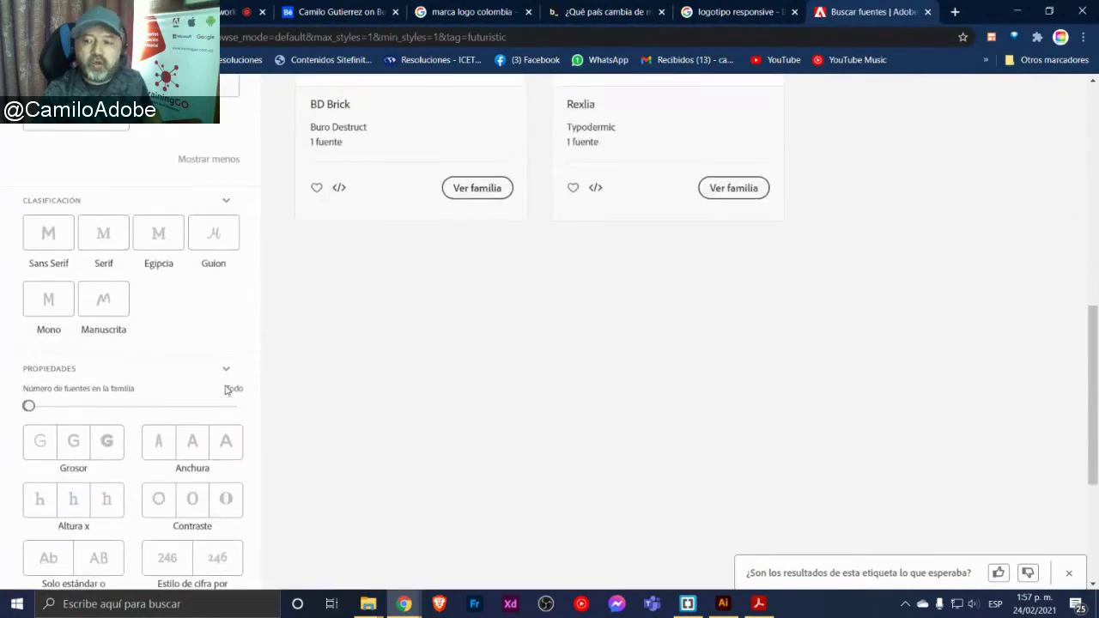
{"action": "scroll", "coordinate": [227, 390], "scroll_direction": "up", "scroll_amount": 3}
{"action": "scroll", "coordinate": [226, 390], "scroll_direction": "up", "scroll_amount": 2}
{"action": "scroll", "coordinate": [227, 390], "scroll_direction": "up", "scroll_amount": 3}
{"action": "scroll", "coordinate": [227, 390], "scroll_direction": "up", "scroll_amount": 1}
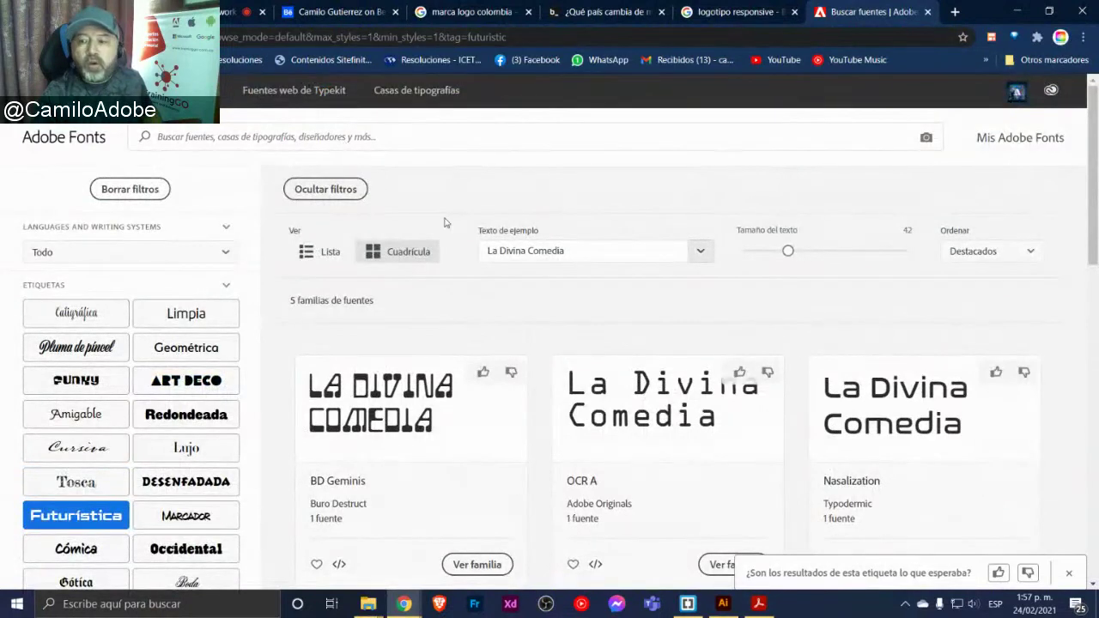
Set the Adobe Fonts sample preview text to 'MUJER MARIPOSA'
{"action": "left_click", "coordinate": [543, 249]}
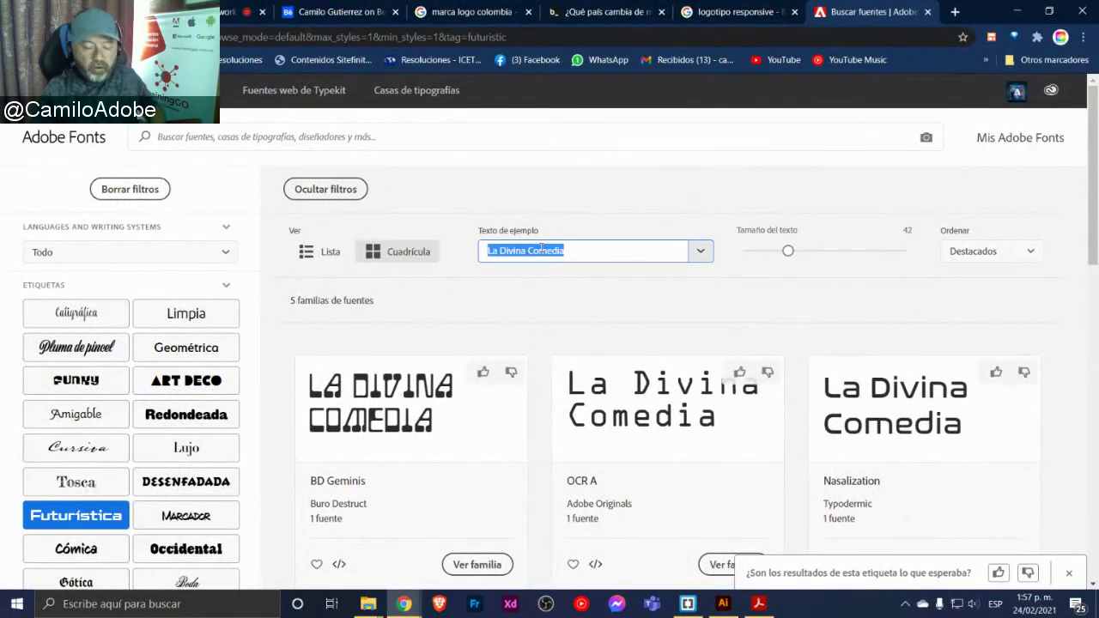
{"action": "type", "text": "mUJE"}
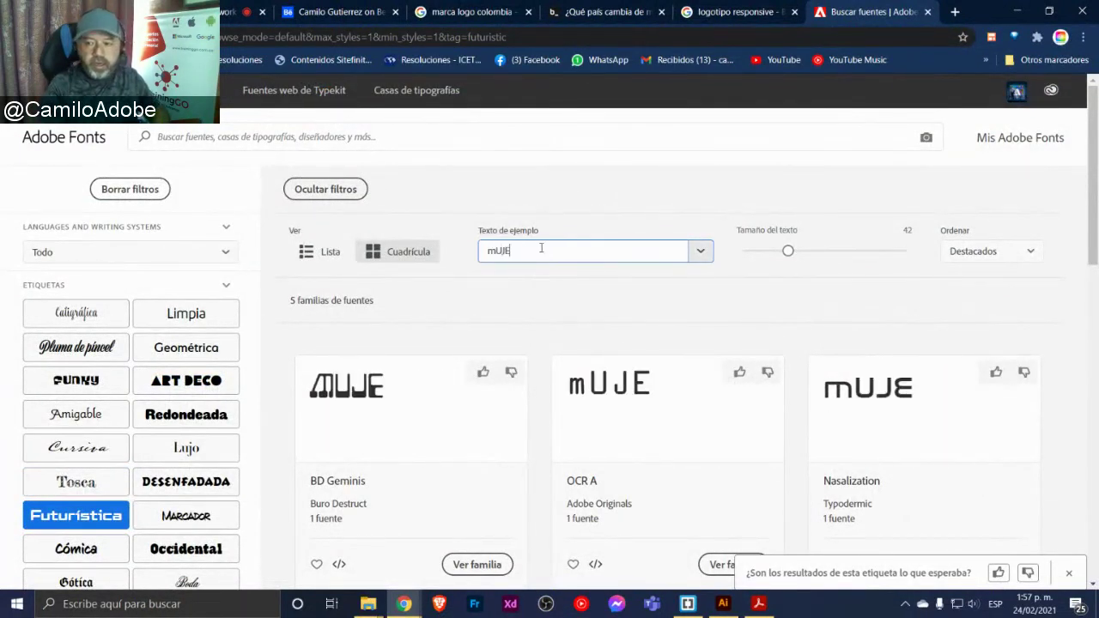
{"action": "key", "text": "BackSpace"}
{"action": "key", "text": "BackSpace"}
{"action": "key", "text": "BackSpace"}
{"action": "key", "text": "BackSpace"}
{"action": "type", "text": "M"}
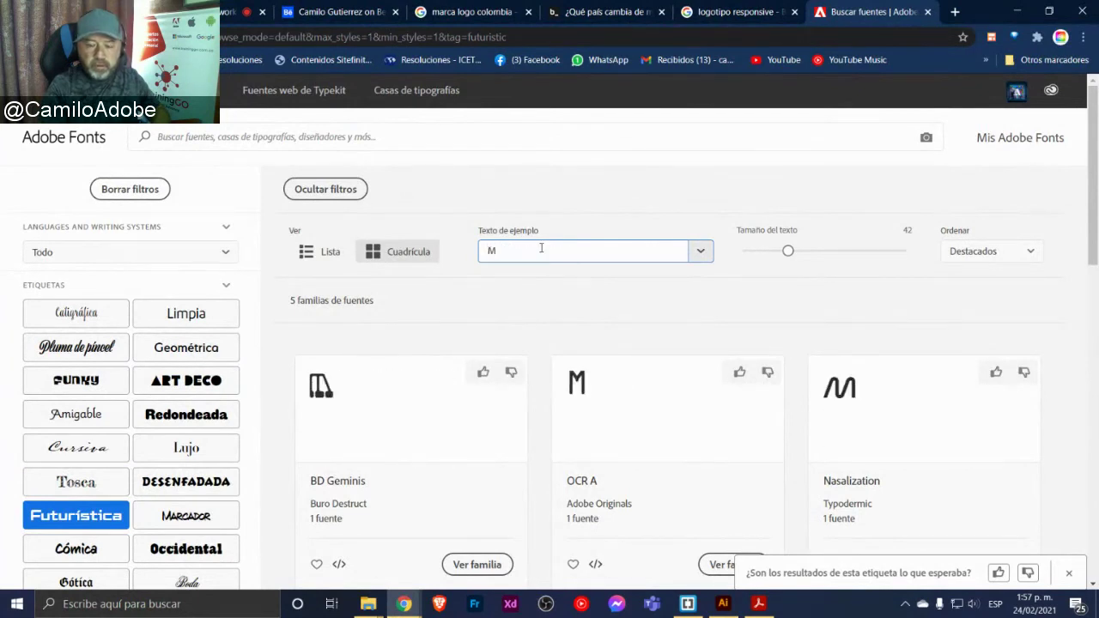
{"action": "type", "text": "UJER MARIPO"}
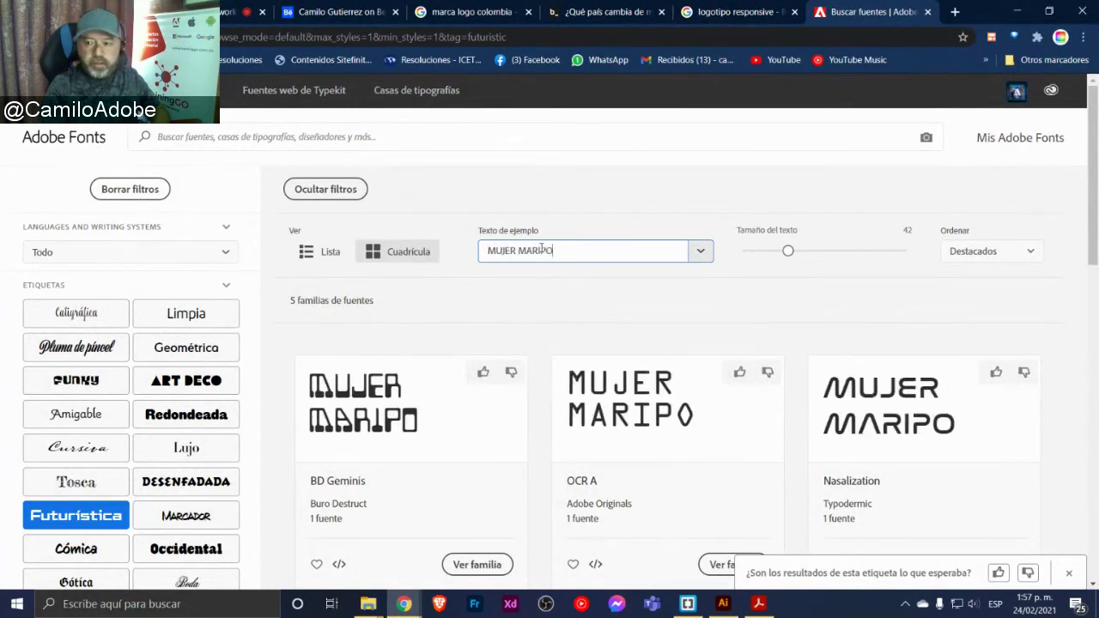
{"action": "type", "text": "SA"}
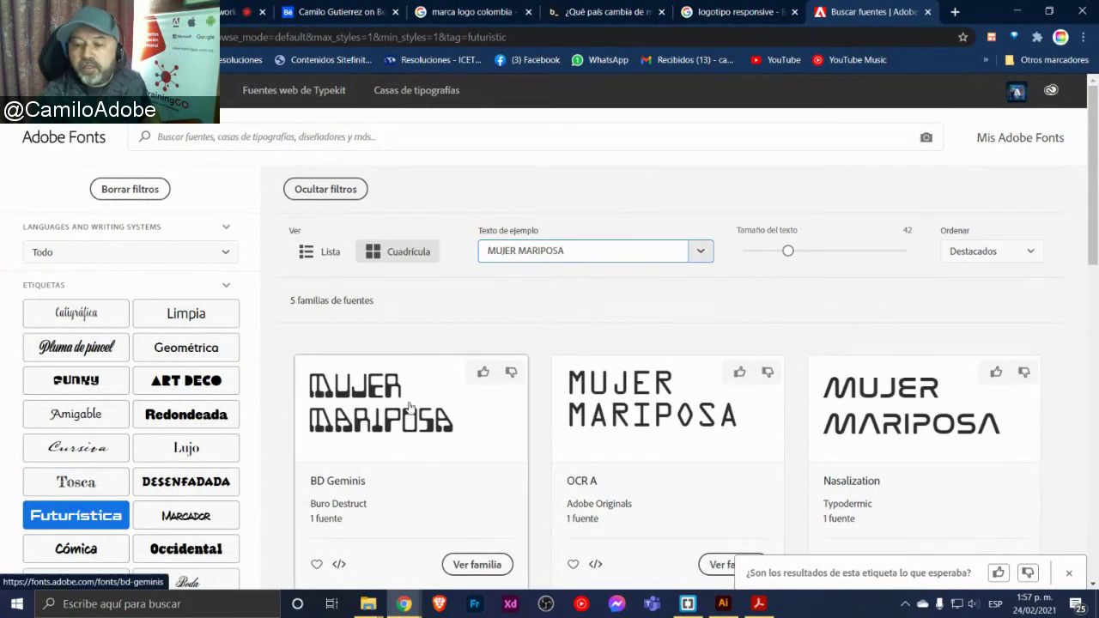
{"action": "scroll", "coordinate": [410, 406], "scroll_direction": "down", "scroll_amount": 2}
{"action": "scroll", "coordinate": [425, 382], "scroll_direction": "down", "scroll_amount": 1}
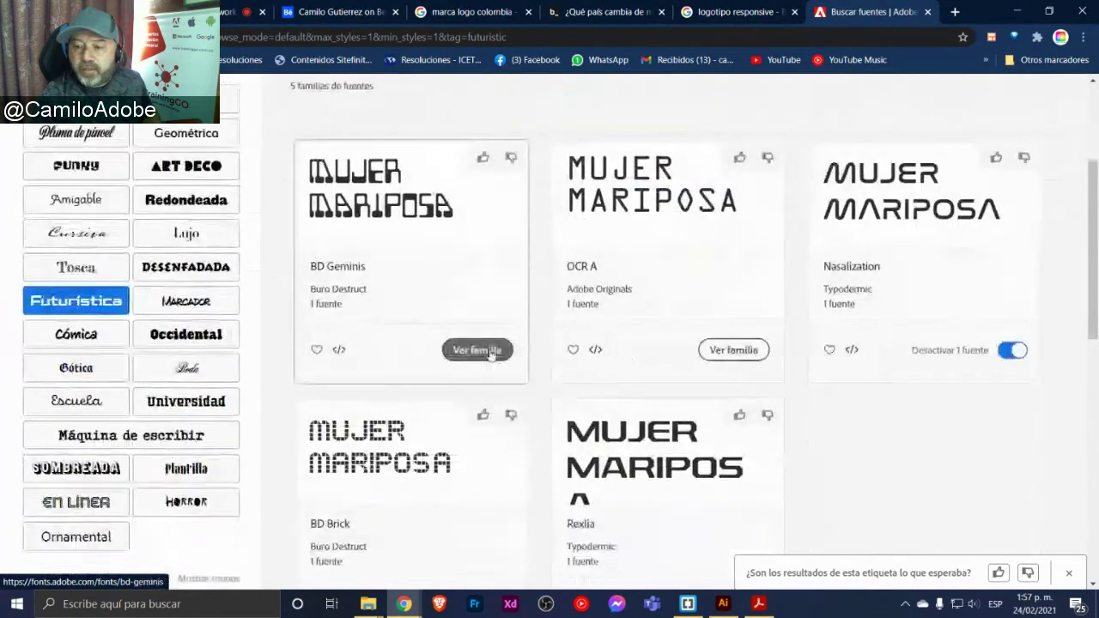
Open the BD Geminis family page, activate the font and confirm the activation
{"action": "left_click", "coordinate": [492, 353]}
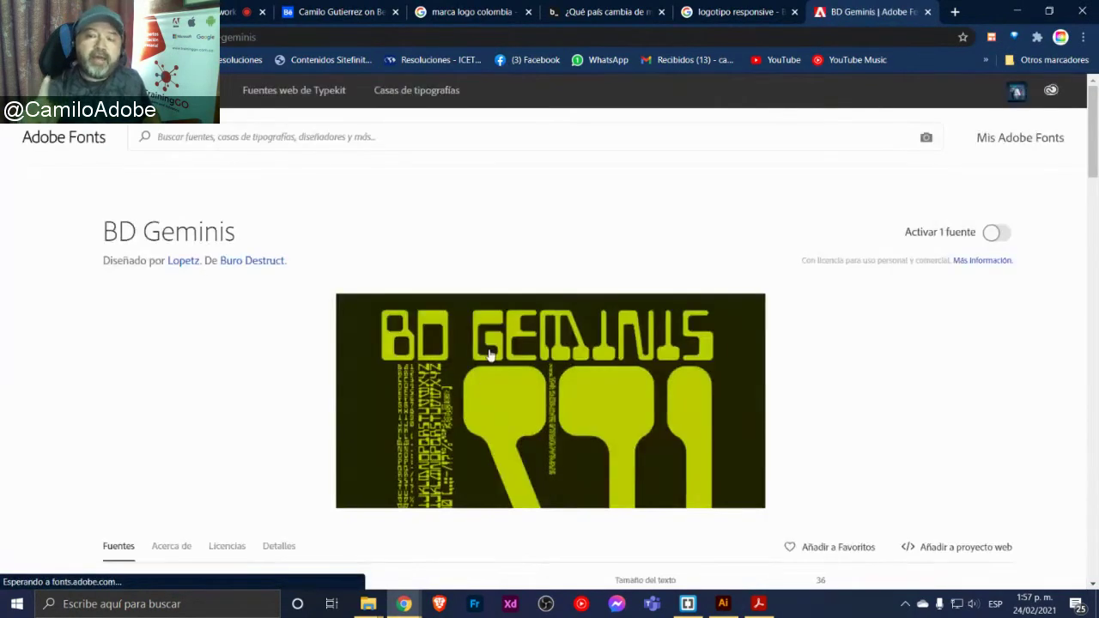
{"action": "scroll", "coordinate": [259, 371], "scroll_direction": "down", "scroll_amount": 4}
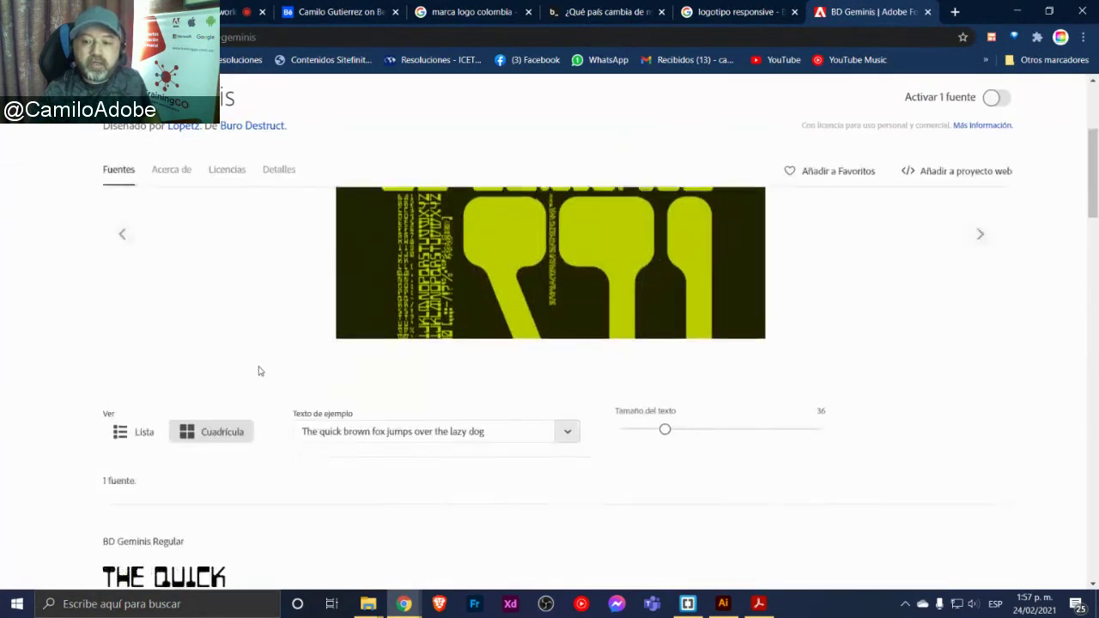
{"action": "scroll", "coordinate": [260, 372], "scroll_direction": "up", "scroll_amount": 3}
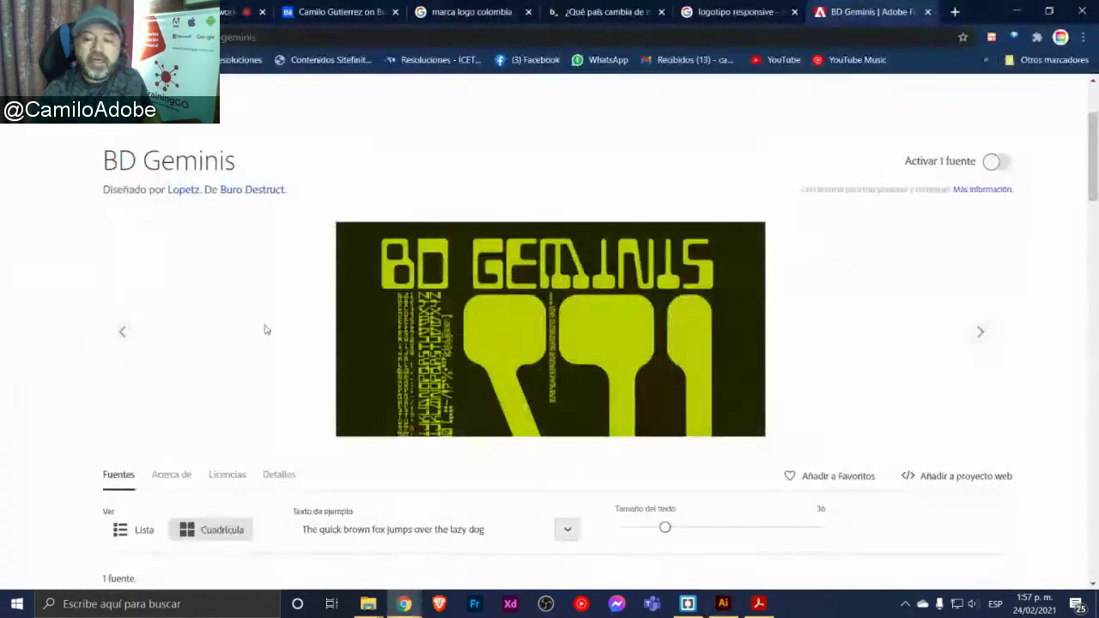
{"action": "scroll", "coordinate": [267, 329], "scroll_direction": "down", "scroll_amount": 4}
{"action": "scroll", "coordinate": [265, 330], "scroll_direction": "down", "scroll_amount": 1}
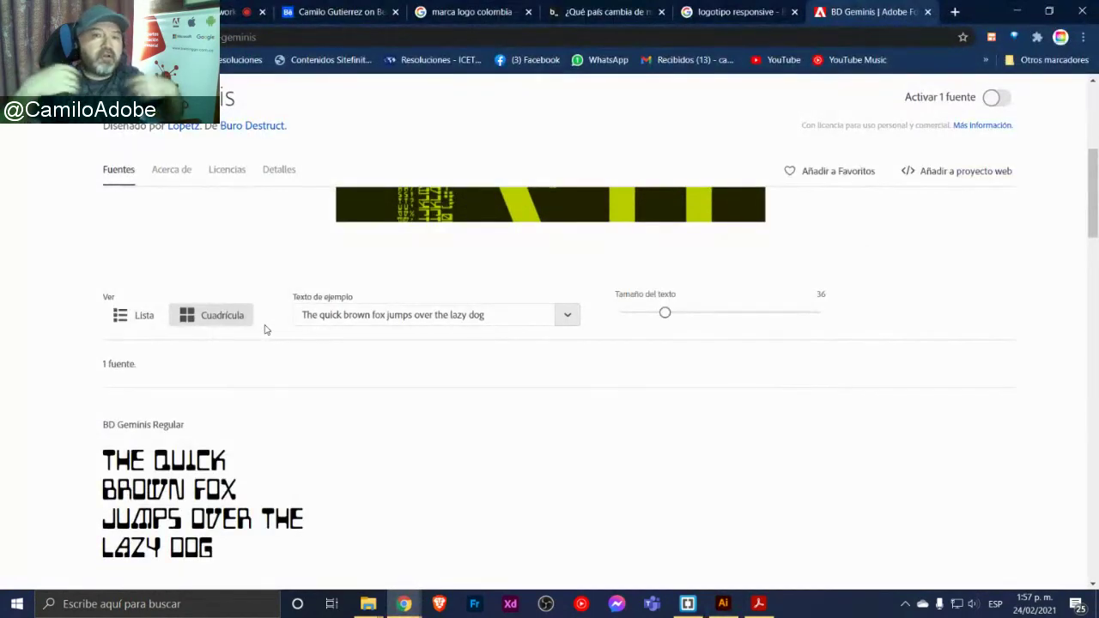
{"action": "scroll", "coordinate": [266, 339], "scroll_direction": "up", "scroll_amount": 4}
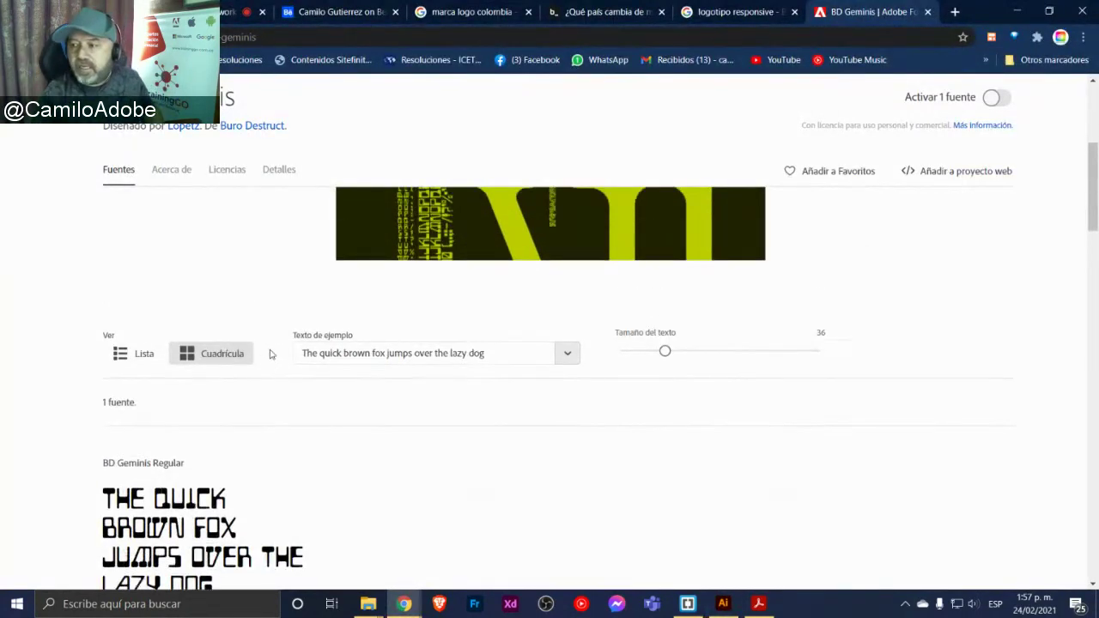
{"action": "scroll", "coordinate": [269, 355], "scroll_direction": "down", "scroll_amount": 1}
{"action": "scroll", "coordinate": [284, 344], "scroll_direction": "up", "scroll_amount": 1}
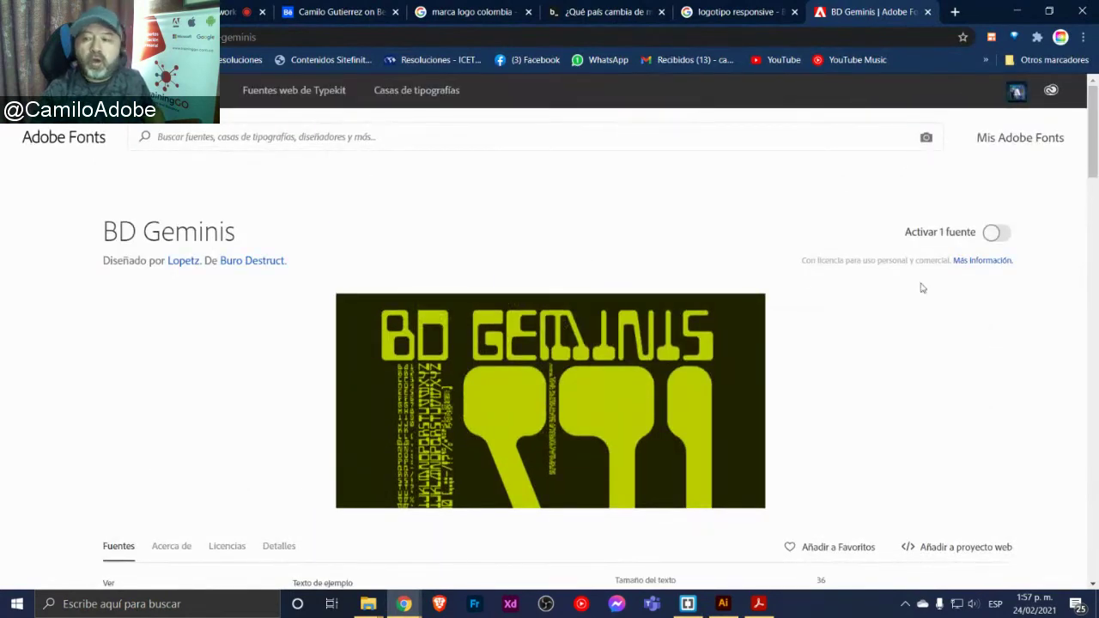
{"action": "left_click", "coordinate": [997, 233]}
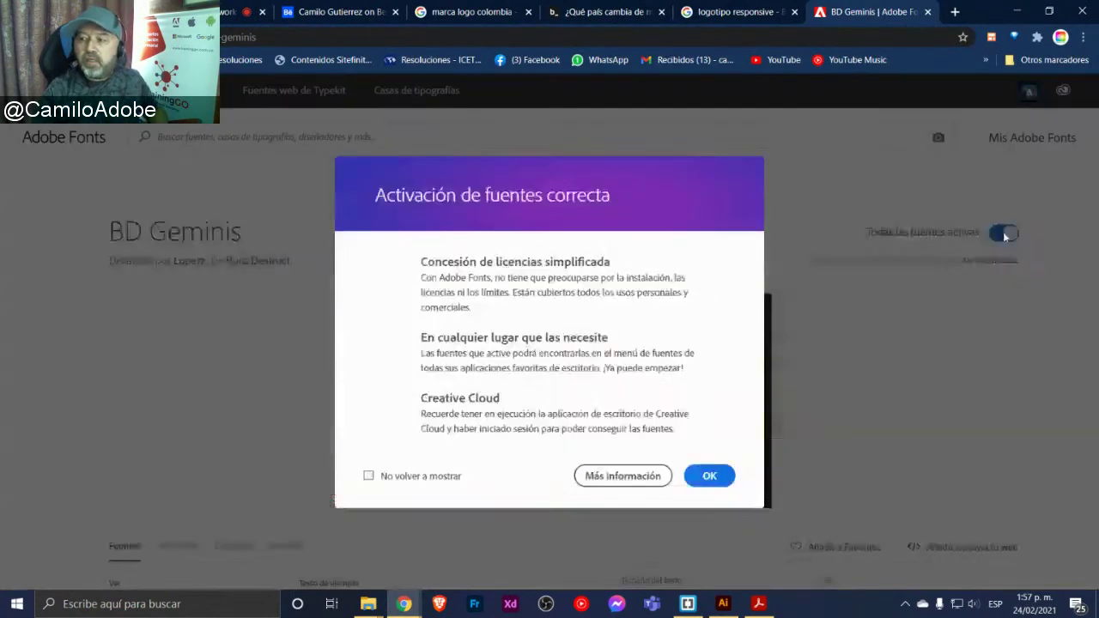
{"action": "left_click", "coordinate": [709, 476]}
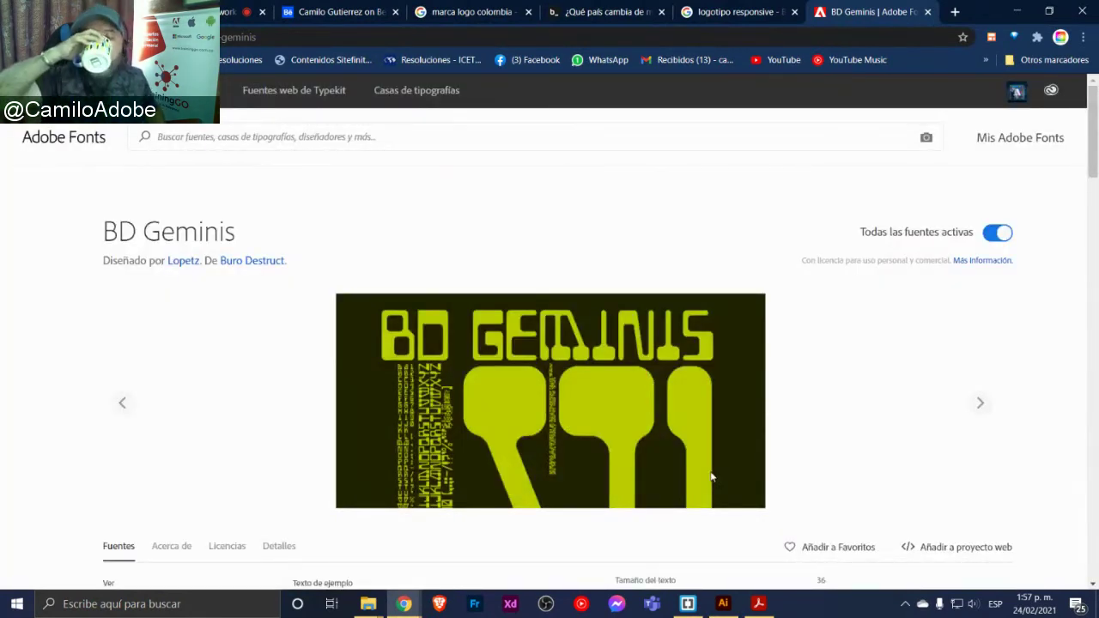
Back in Illustrator, delete the stray M lettering from the logo
{"action": "key", "text": "alt+Tab"}
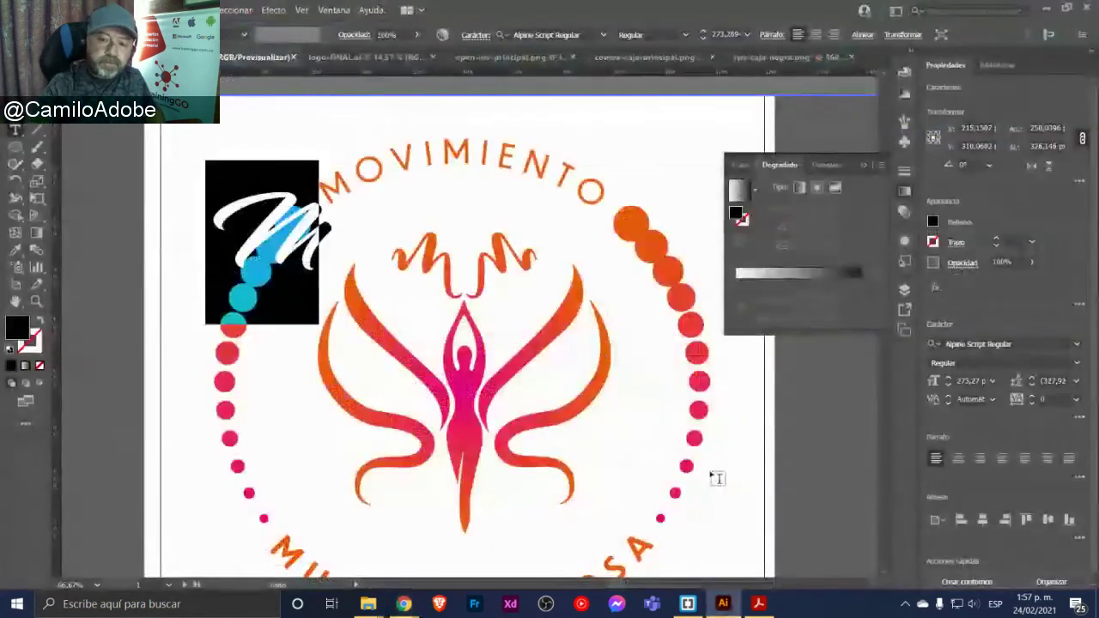
{"action": "key", "text": "v"}
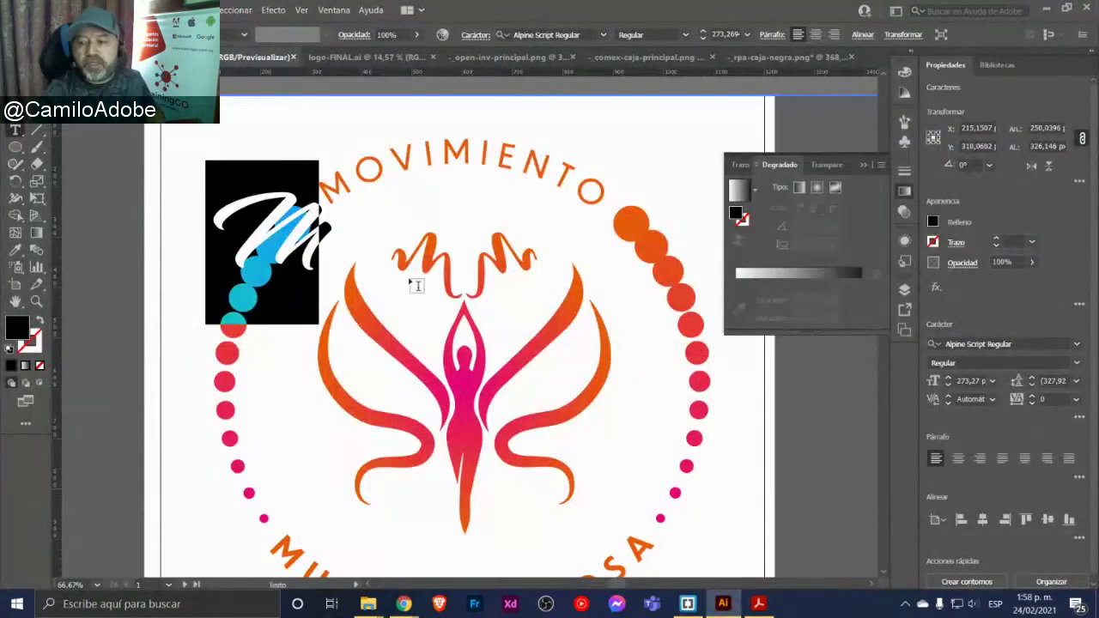
{"action": "key", "text": "Escape"}
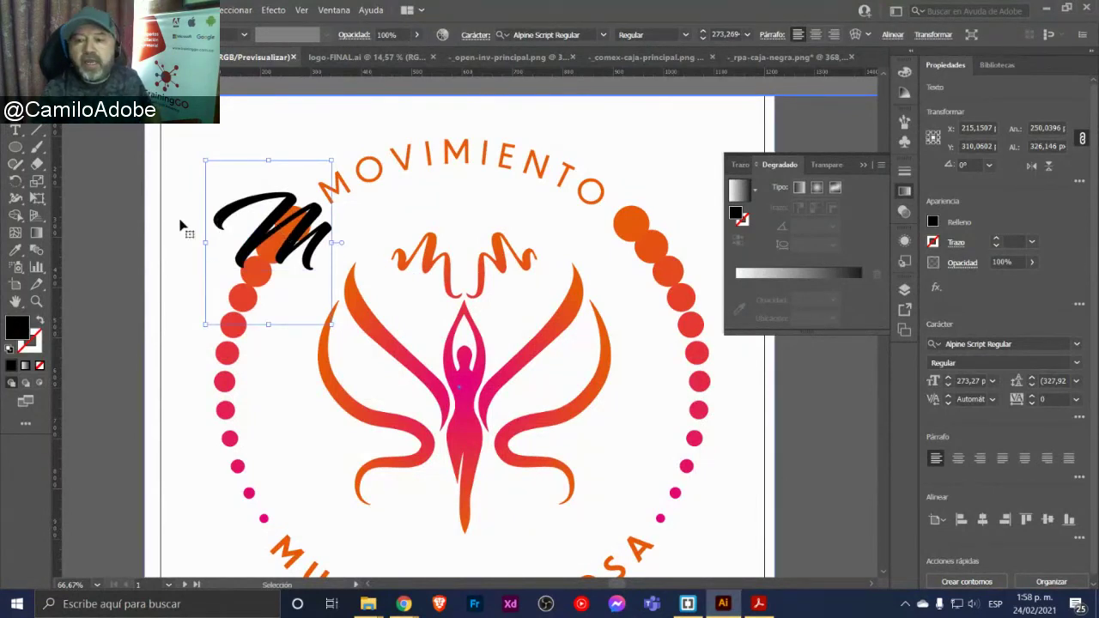
{"action": "key", "text": "Delete"}
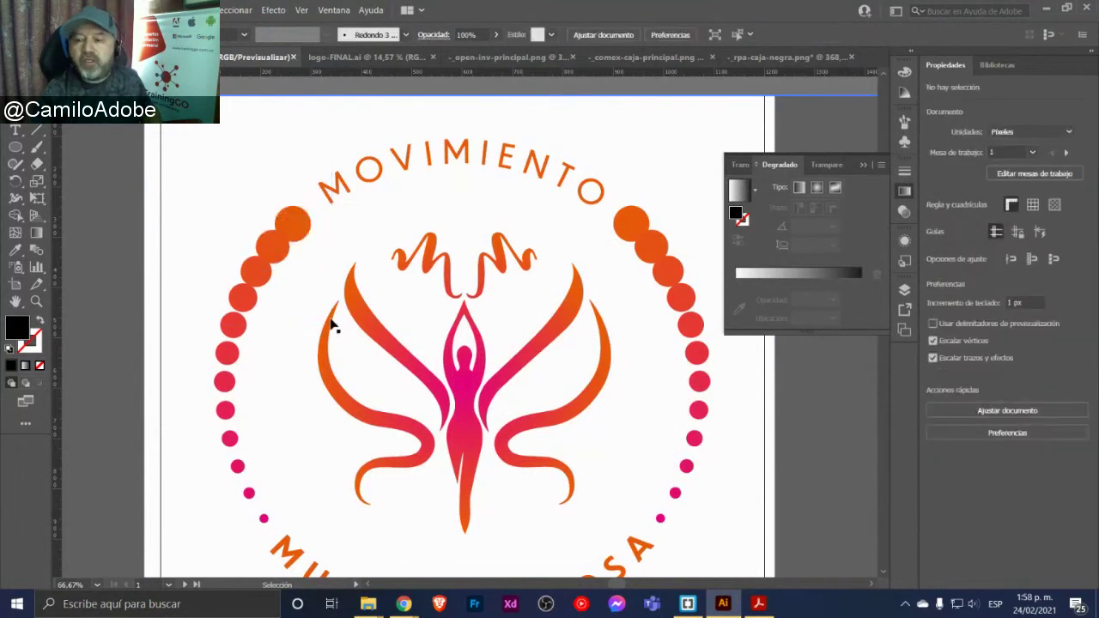
Select the central butterfly figure inside the logo group and show its Appearance panel with the gradient fill
{"action": "left_click", "coordinate": [361, 311]}
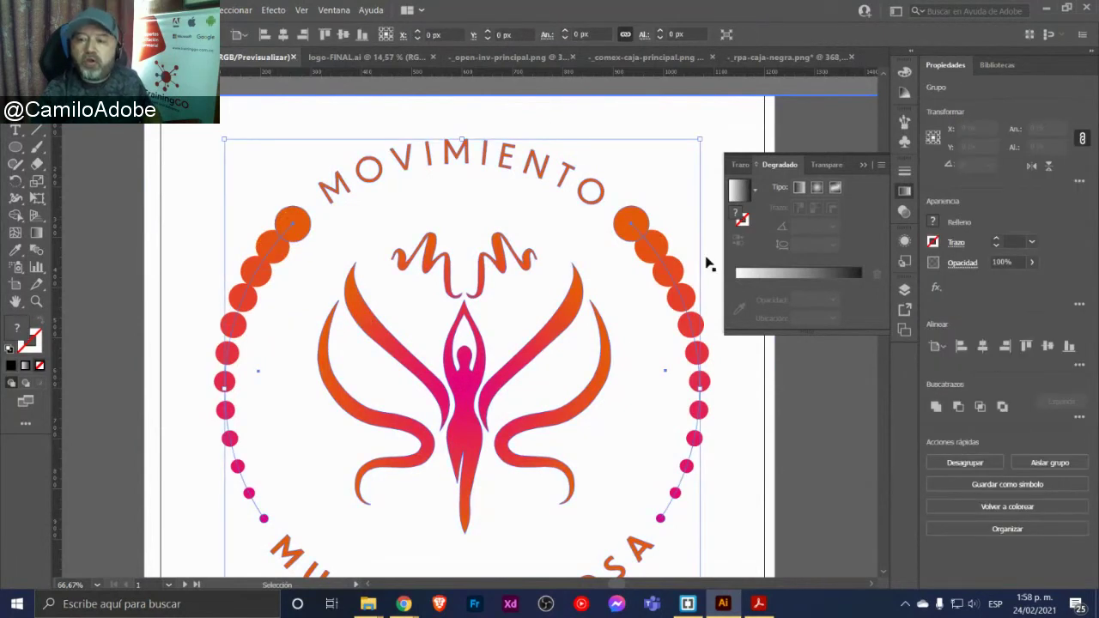
{"action": "double_click", "coordinate": [473, 389]}
{"action": "left_click", "coordinate": [470, 422]}
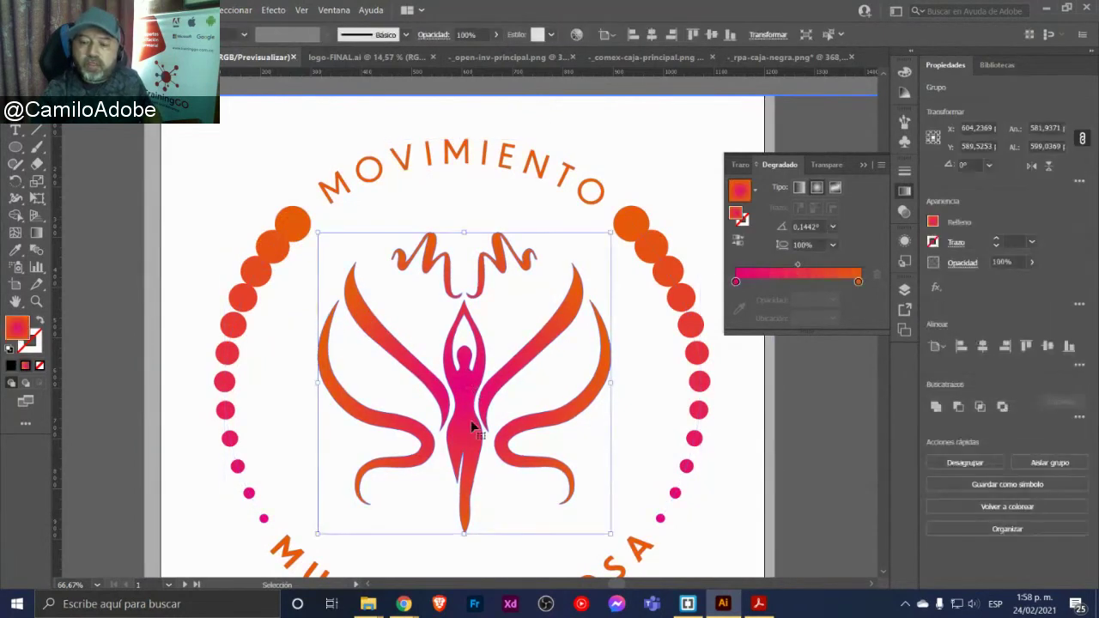
{"action": "left_click", "coordinate": [346, 12]}
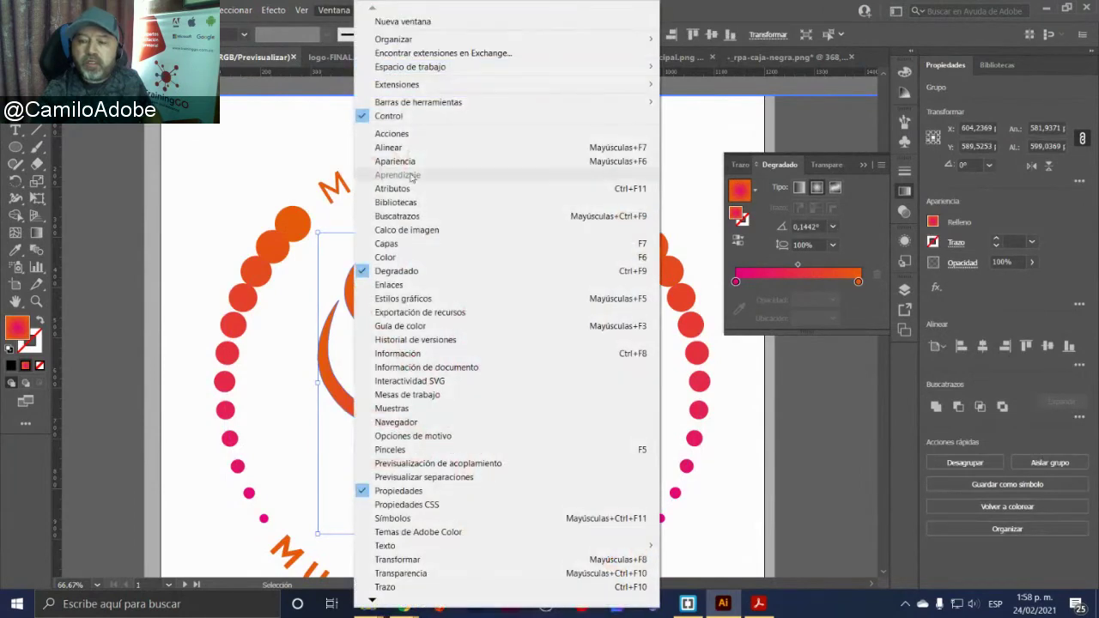
{"action": "left_click", "coordinate": [412, 161]}
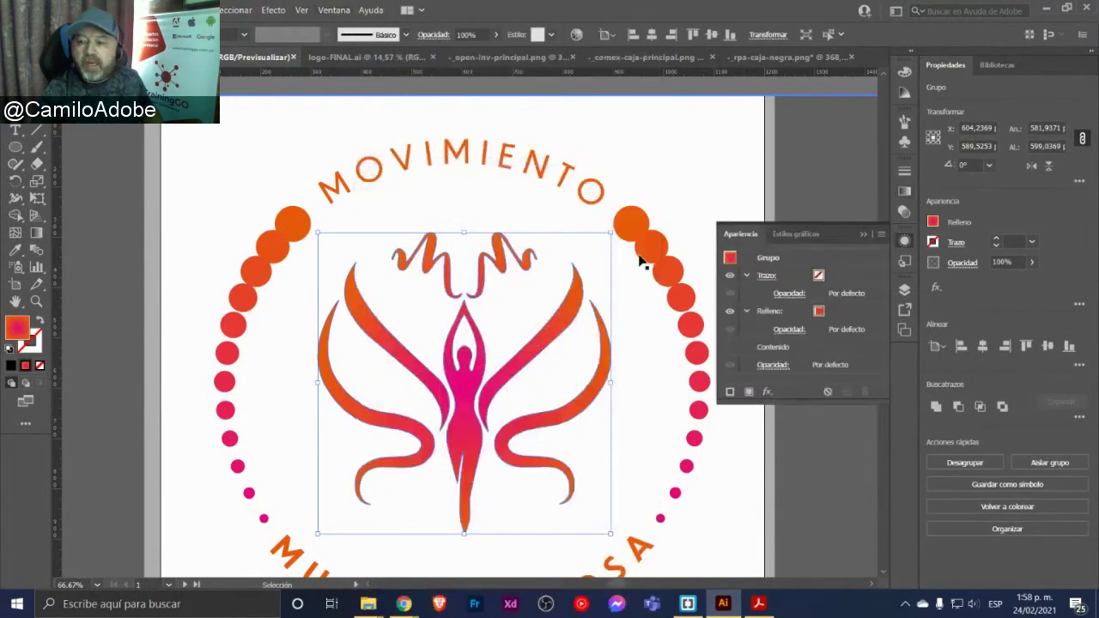
{"action": "left_click", "coordinate": [800, 314]}
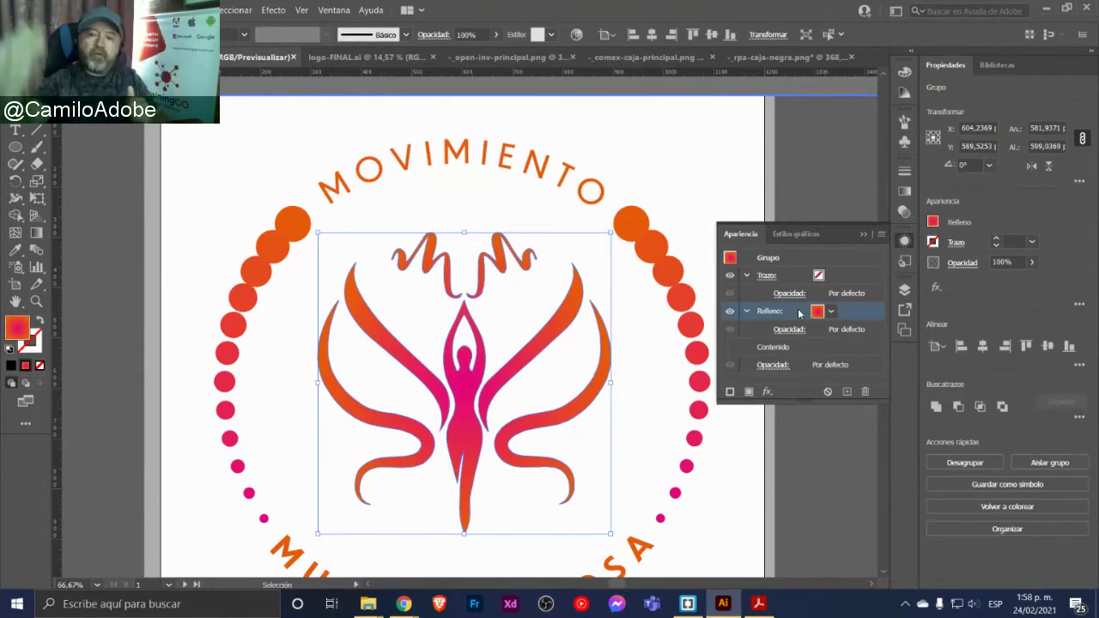
{"action": "scroll", "coordinate": [148, 255], "scroll_direction": "down", "scroll_amount": 3}
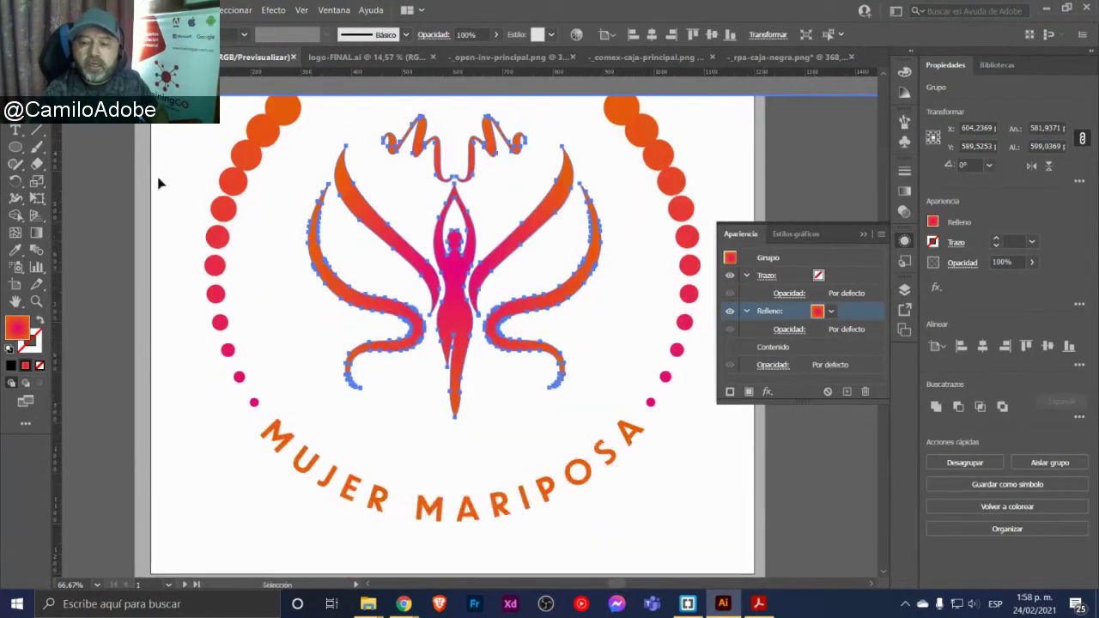
Reselect the butterfly figure, then the logo group, and zoom out to see the other artboards
{"action": "left_click", "coordinate": [317, 468]}
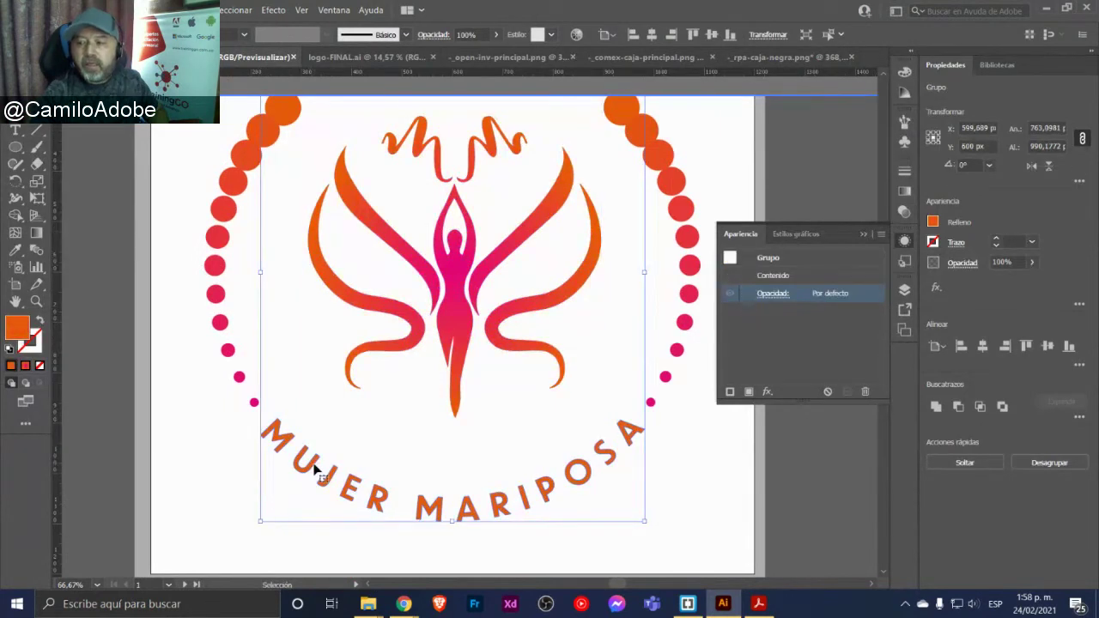
{"action": "left_click", "coordinate": [471, 296]}
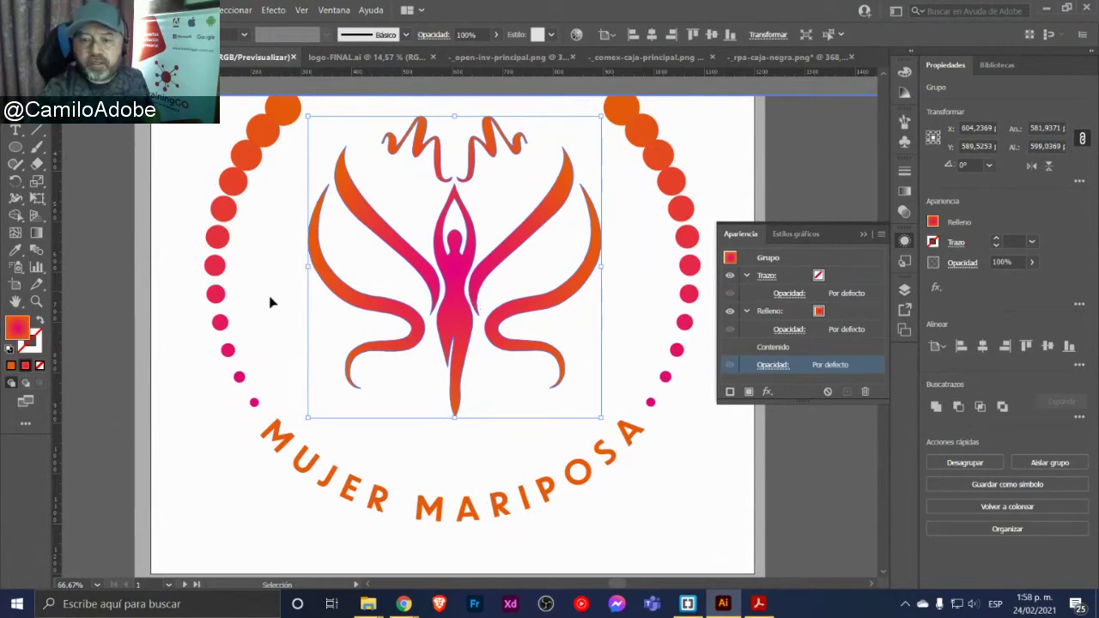
{"action": "left_click", "coordinate": [198, 308]}
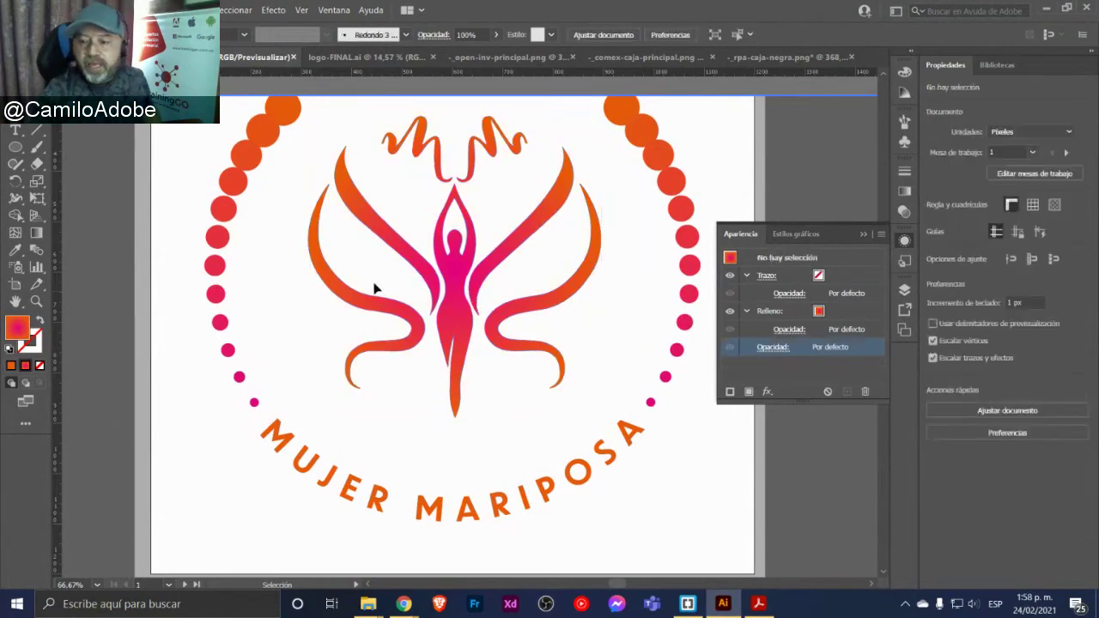
{"action": "left_click", "coordinate": [307, 478]}
{"action": "key", "text": "ctrl+minus"}
{"action": "key", "text": "ctrl+minus"}
Clear the grey curve from the spare left artboard and draw a circle there with the Ellipse tool
{"action": "left_click_drag", "start_coordinate": [278, 309], "coordinate": [501, 391]}
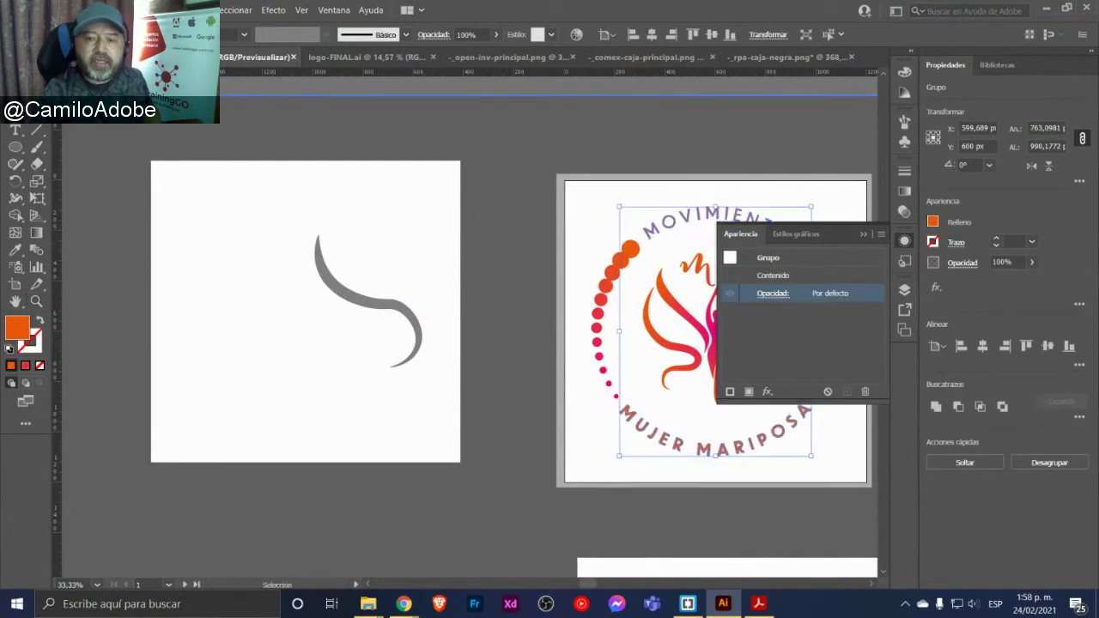
{"action": "left_click", "coordinate": [357, 285]}
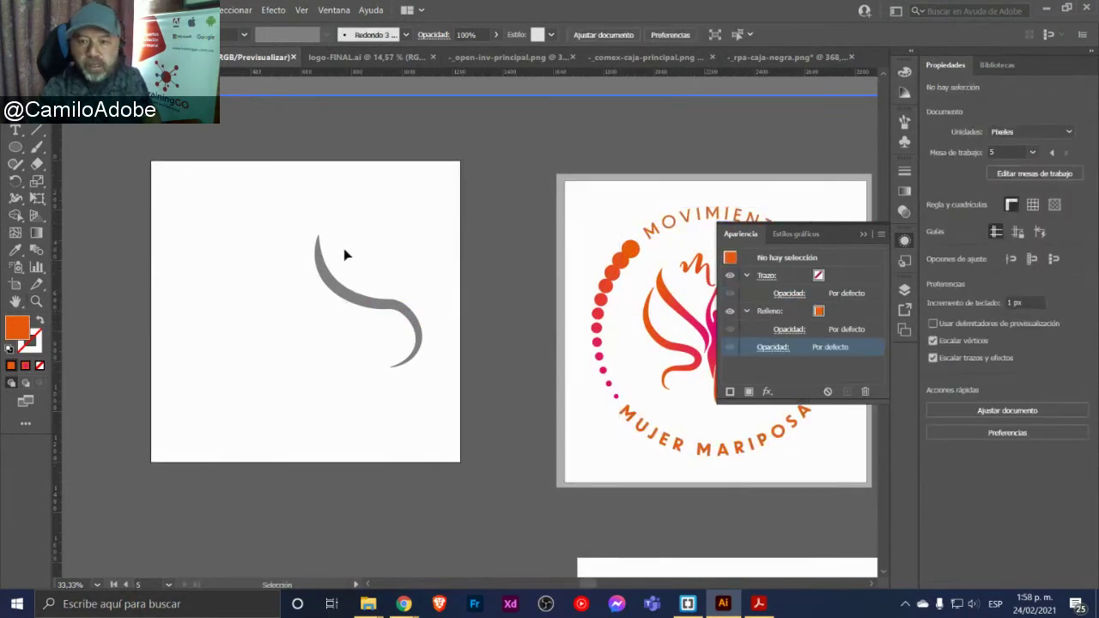
{"action": "left_click", "coordinate": [348, 299]}
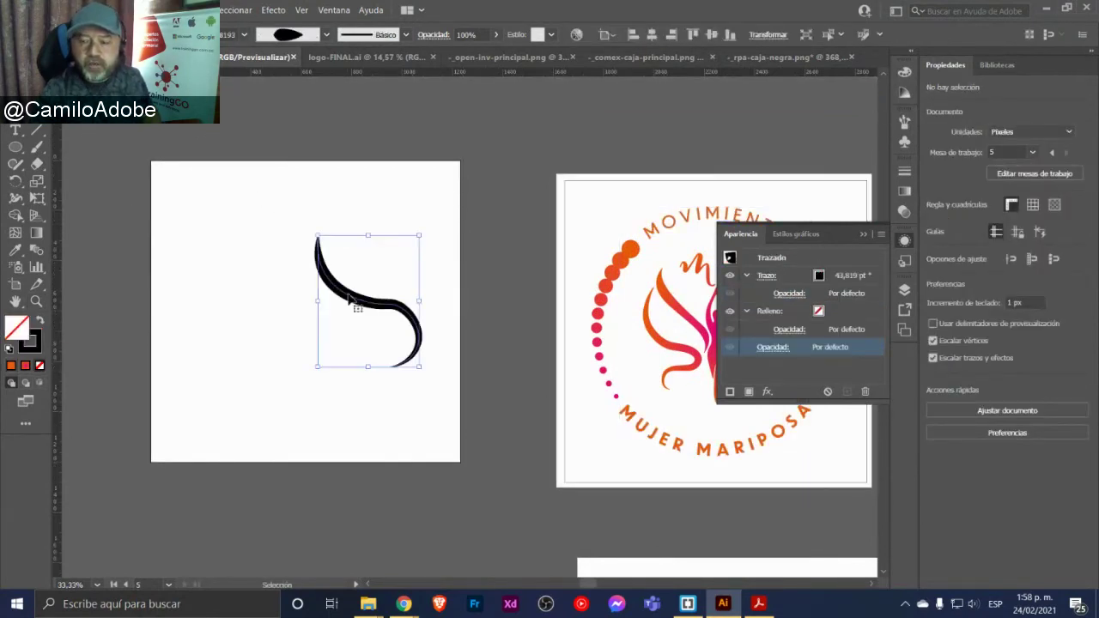
{"action": "left_click", "coordinate": [343, 290]}
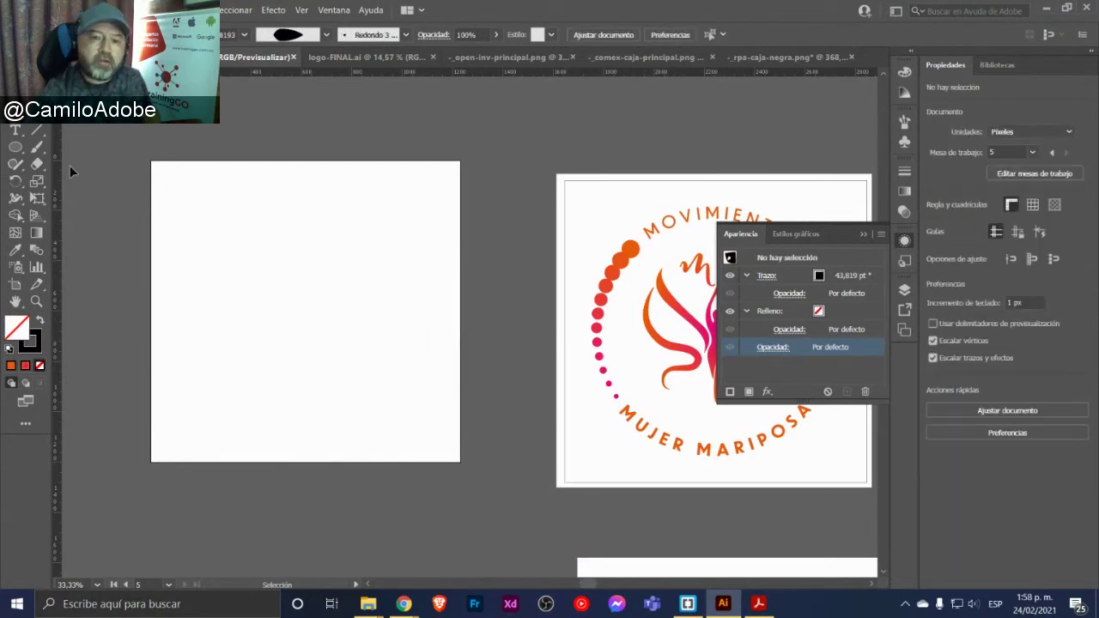
{"action": "left_click_drag", "start_coordinate": [19, 148], "coordinate": [62, 178]}
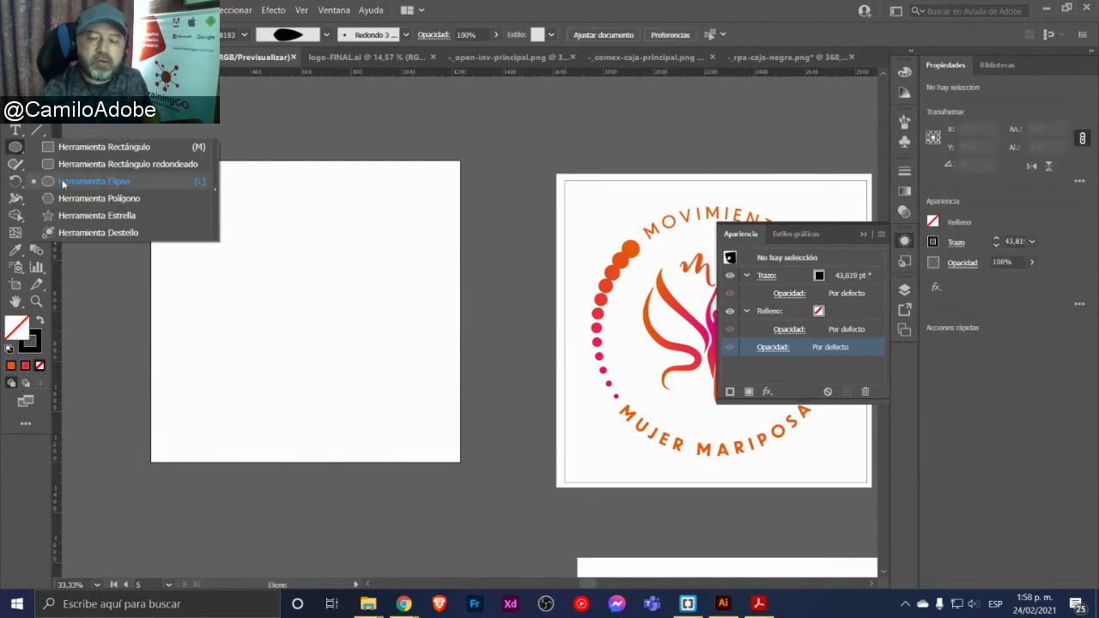
{"action": "left_click_drag", "start_coordinate": [201, 233], "coordinate": [370, 402]}
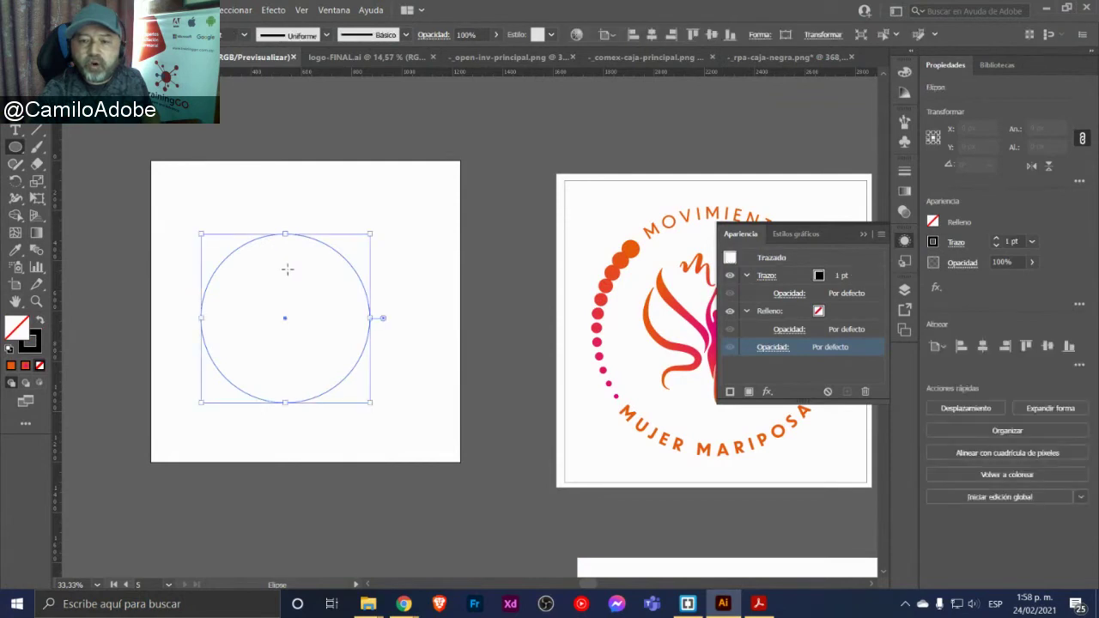
Zoom in on the new circle and choose the Type on a Path tool
{"action": "key", "text": "z"}
{"action": "left_click_drag", "start_coordinate": [186, 221], "coordinate": [235, 295]}
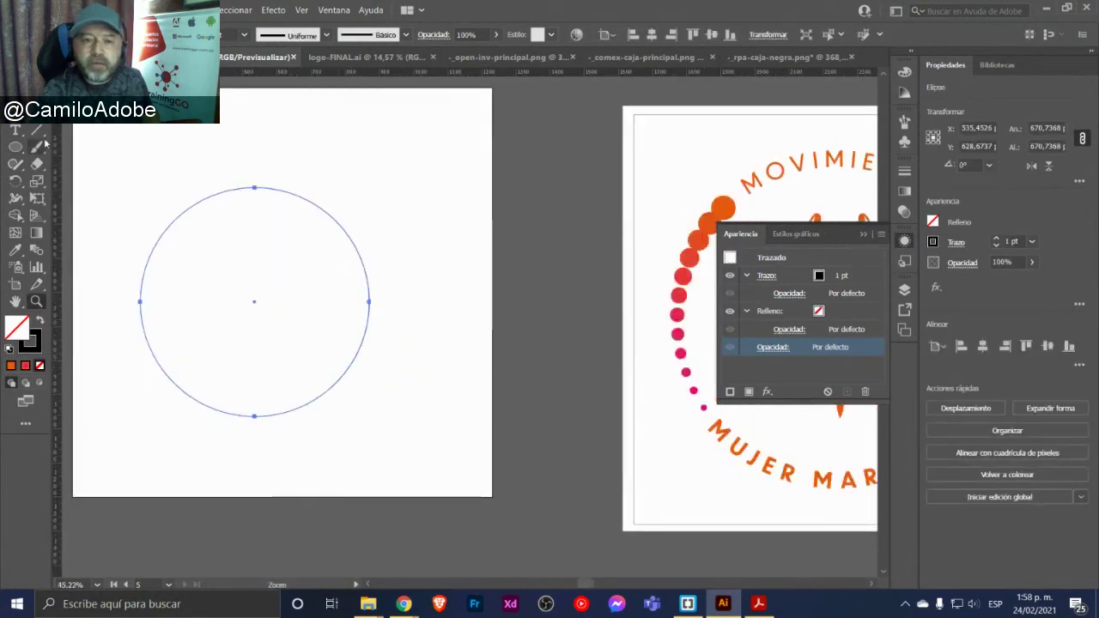
{"action": "left_click", "coordinate": [16, 129]}
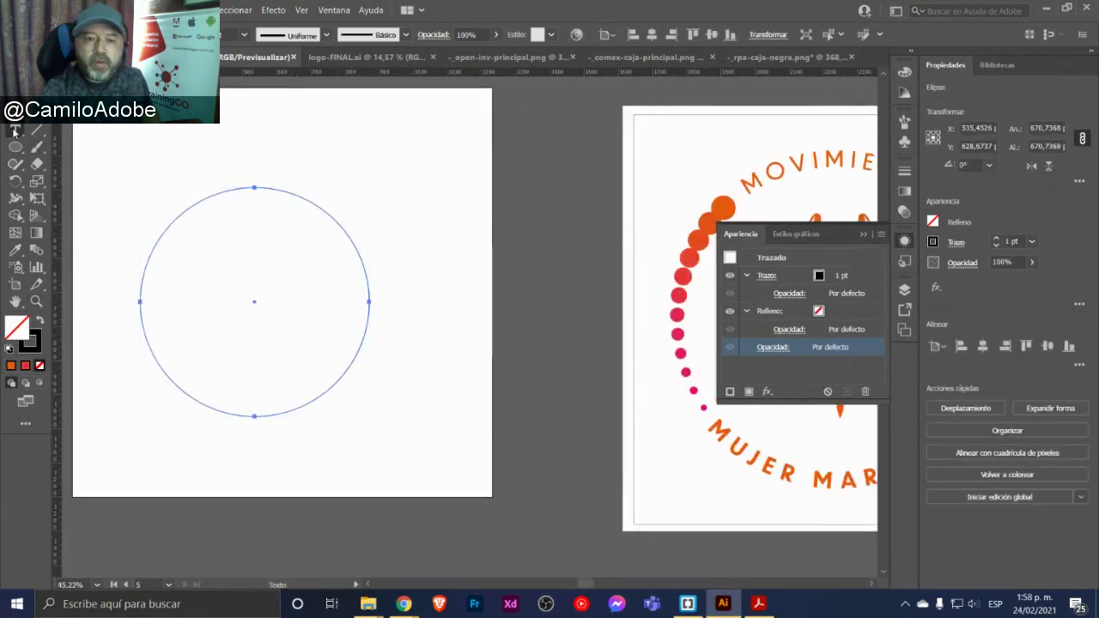
{"action": "left_click", "coordinate": [16, 129]}
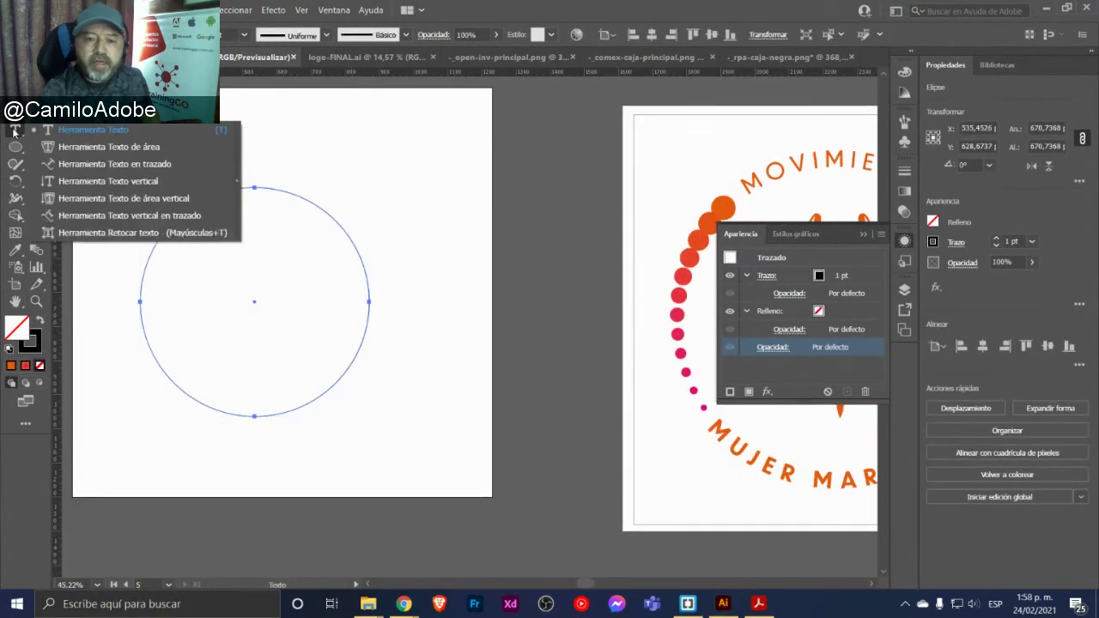
{"action": "left_click", "coordinate": [81, 166]}
Start text along the circle's outline and enlarge the path text to 123 pt
{"action": "left_click", "coordinate": [194, 203]}
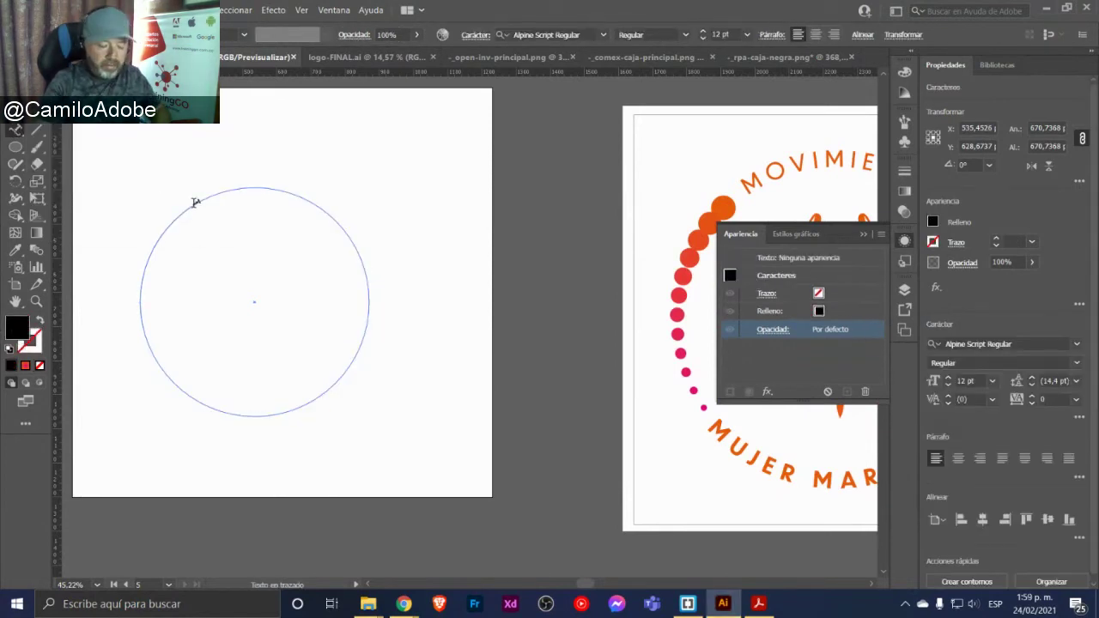
{"action": "type", "text": "M"}
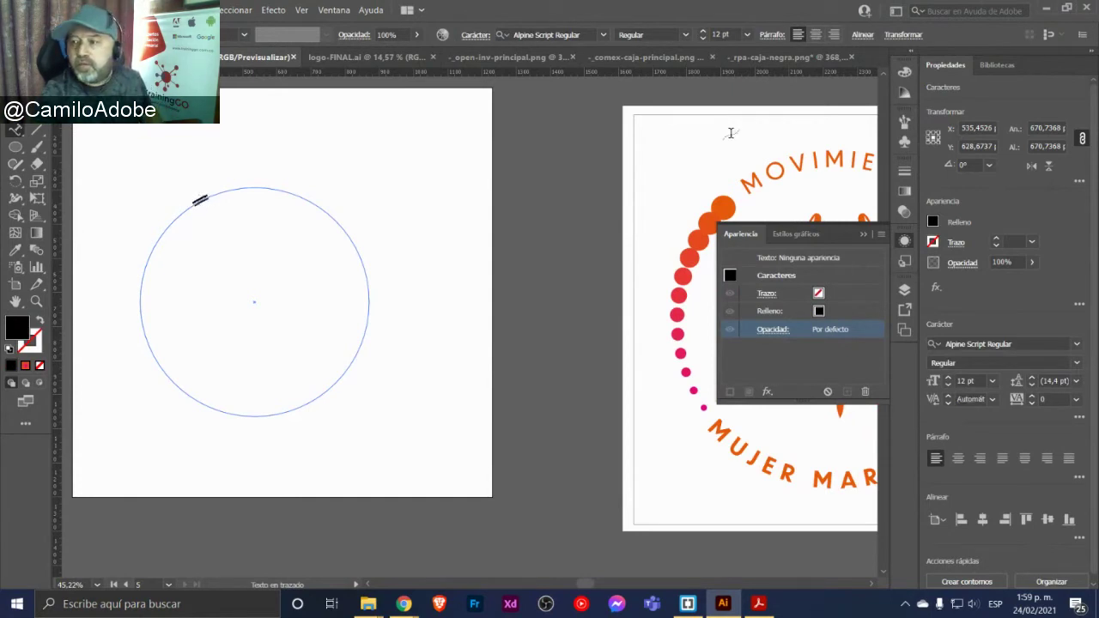
{"action": "key", "text": "Escape"}
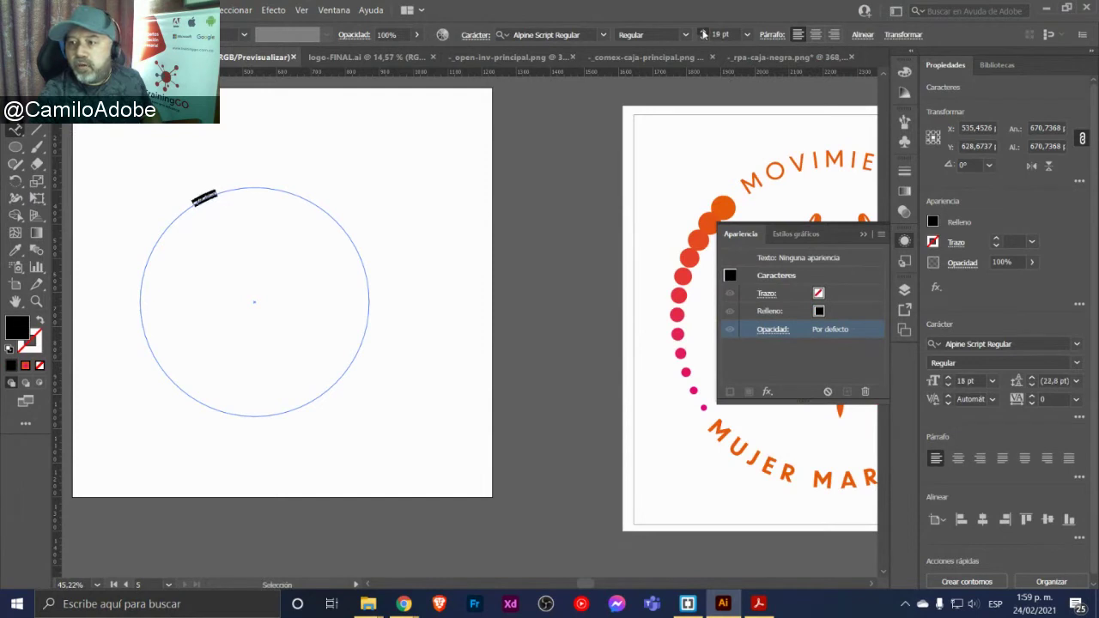
{"action": "left_click", "coordinate": [703, 35]}
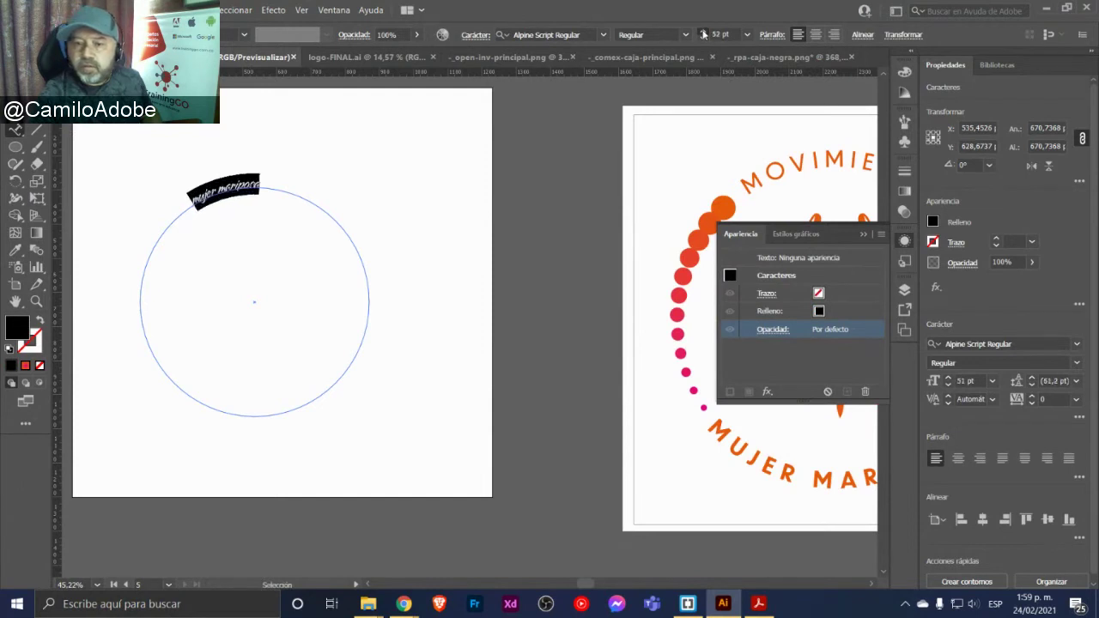
{"action": "left_click", "coordinate": [703, 35]}
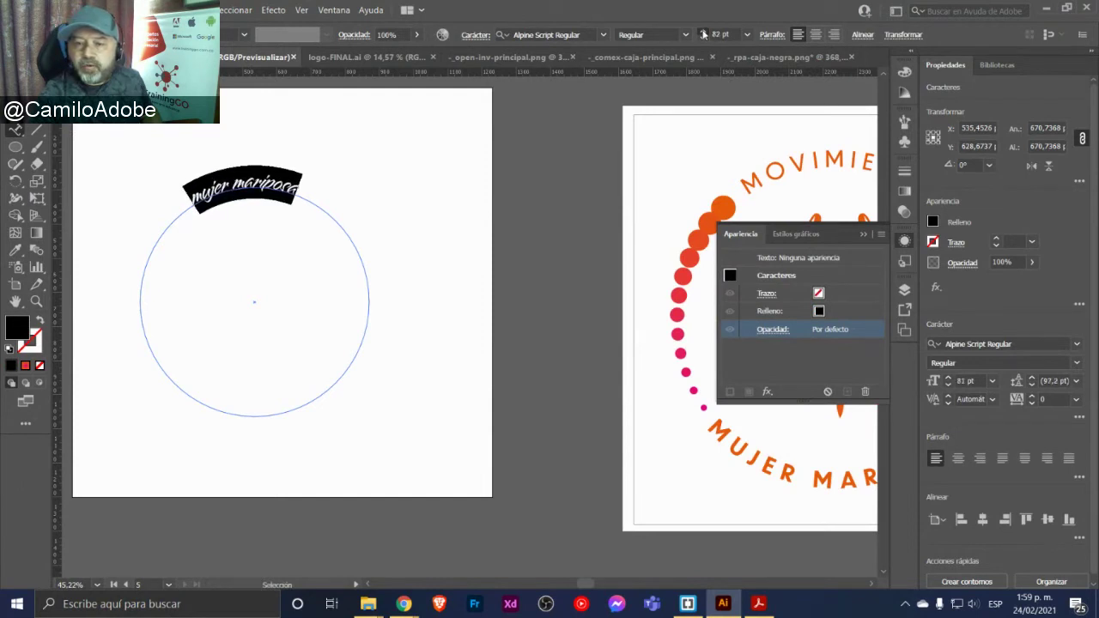
{"action": "left_click", "coordinate": [703, 35]}
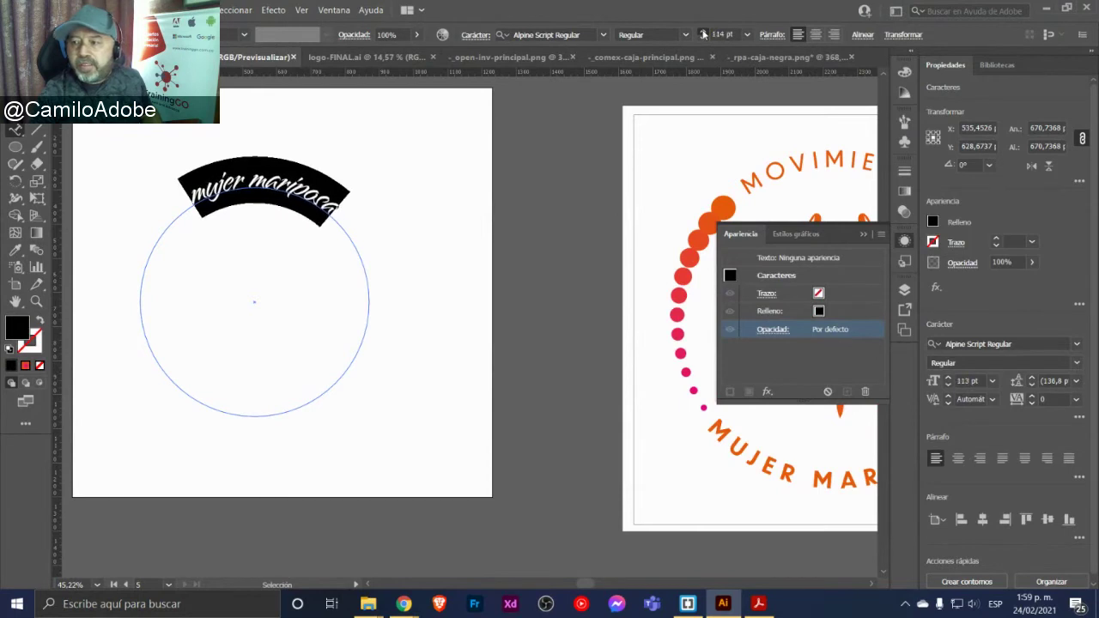
{"action": "left_click", "coordinate": [703, 35]}
Filter fonts to Sans Serif normal weight and set the curved text in Arboria Book
{"action": "left_click", "coordinate": [605, 35]}
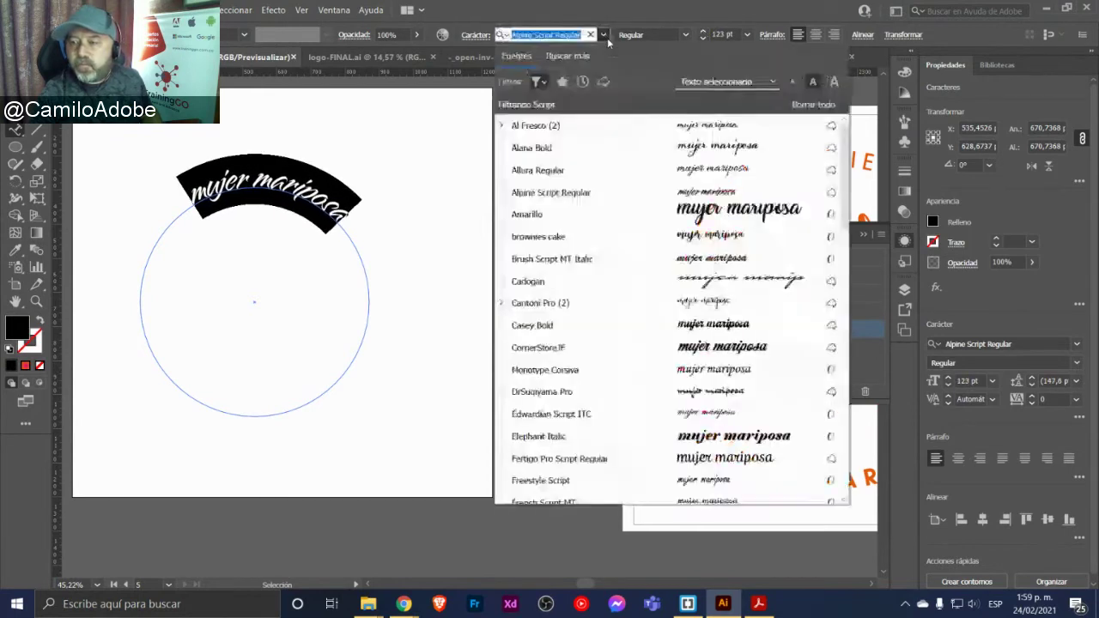
{"action": "left_click", "coordinate": [539, 81]}
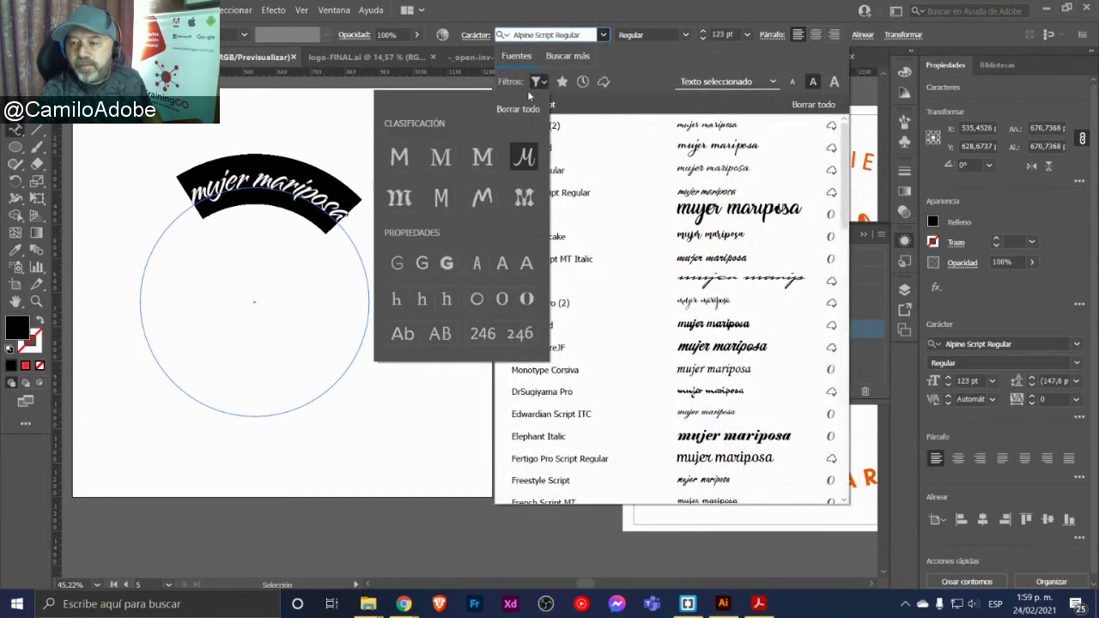
{"action": "left_click", "coordinate": [400, 158]}
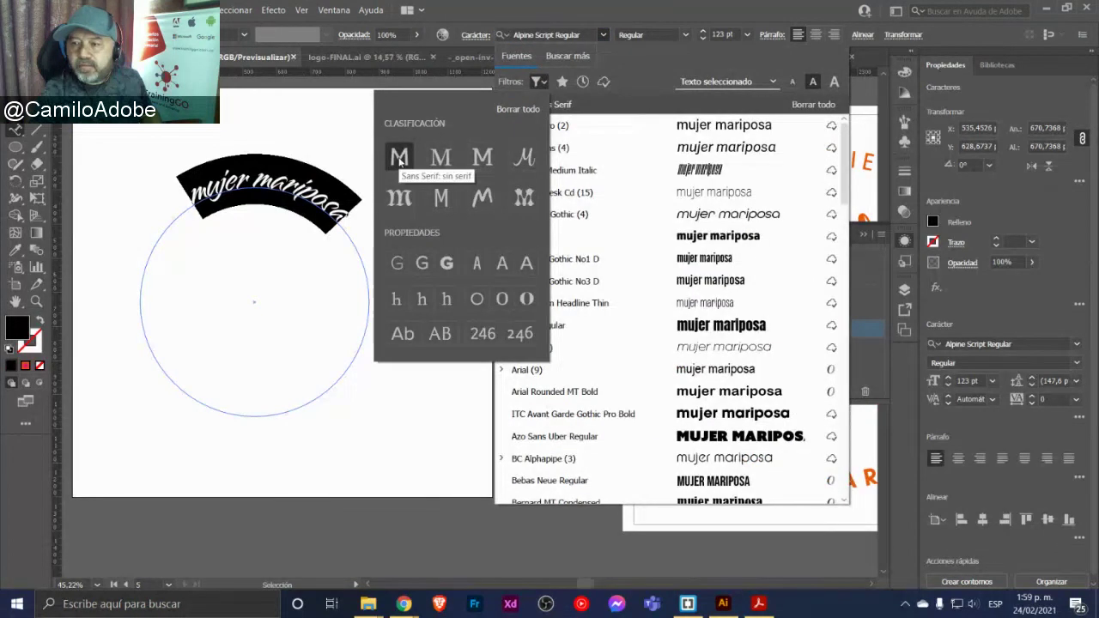
{"action": "left_click", "coordinate": [425, 266]}
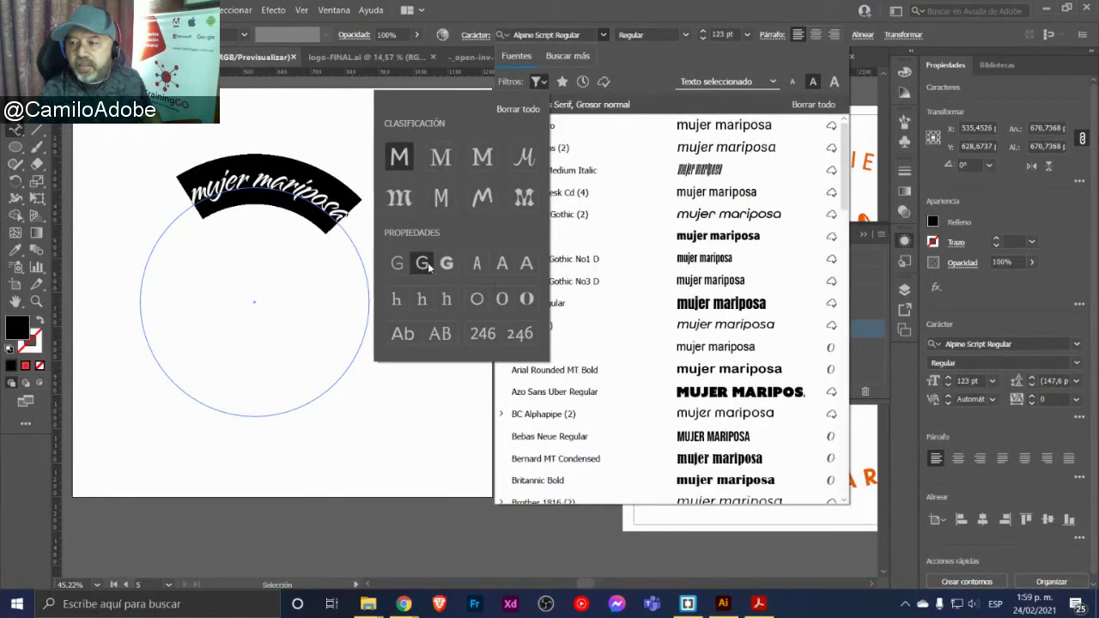
{"action": "mouse_move", "coordinate": [623, 325]}
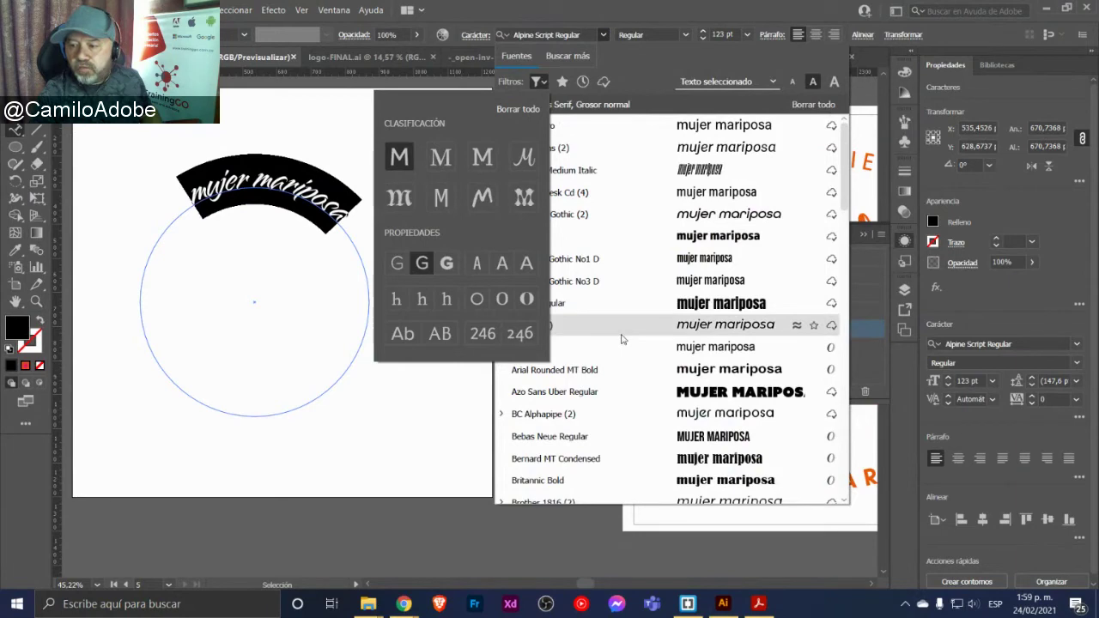
{"action": "left_click", "coordinate": [653, 72]}
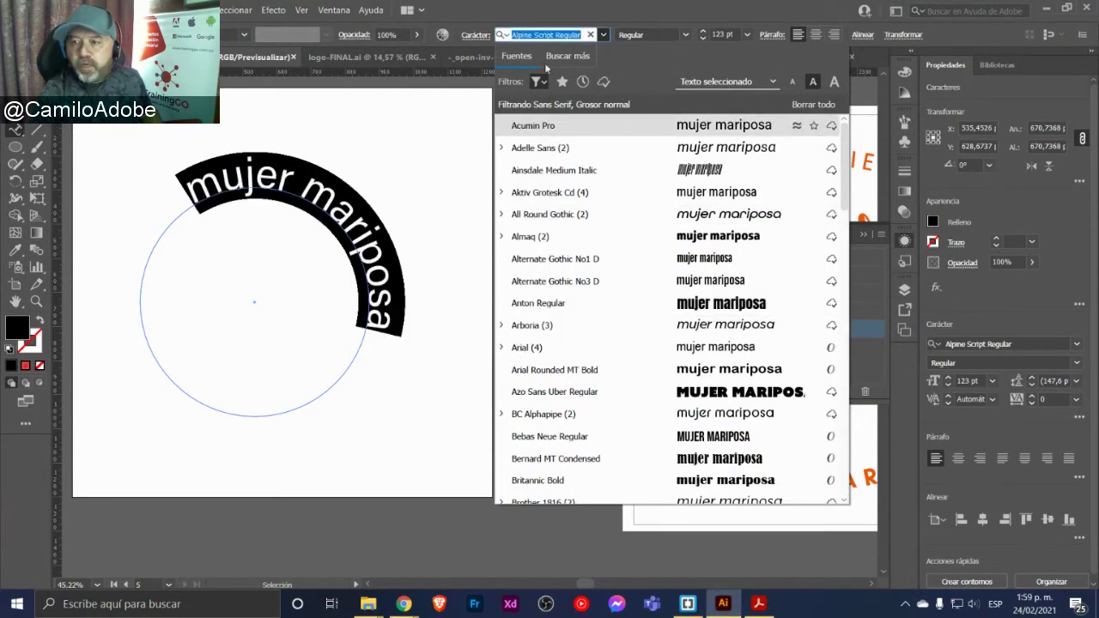
{"action": "type", "text": "arb"}
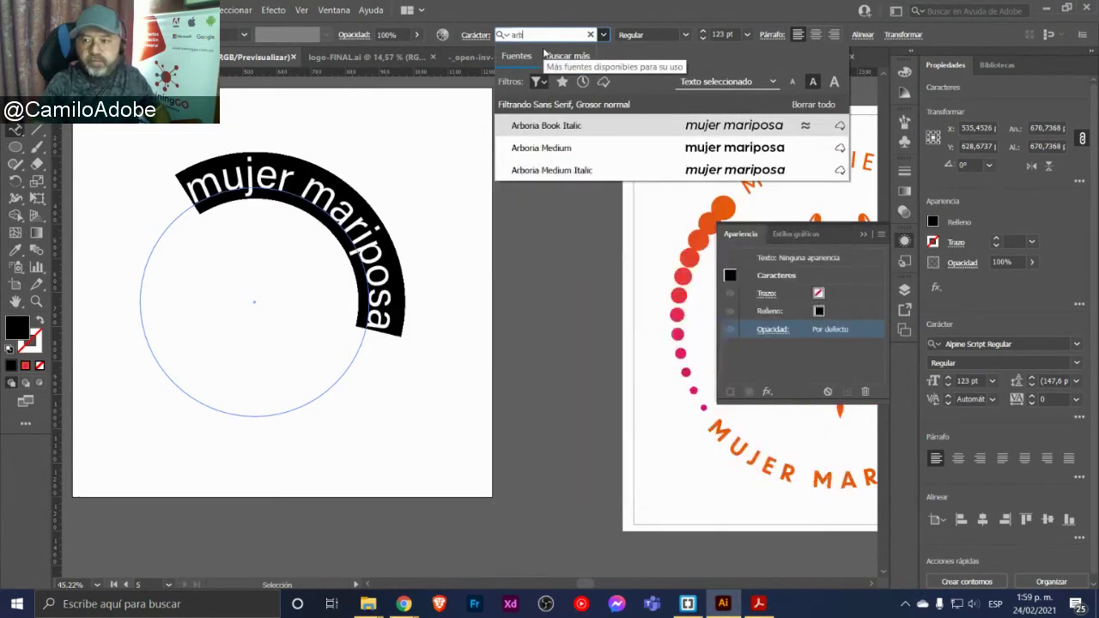
{"action": "left_click", "coordinate": [543, 126]}
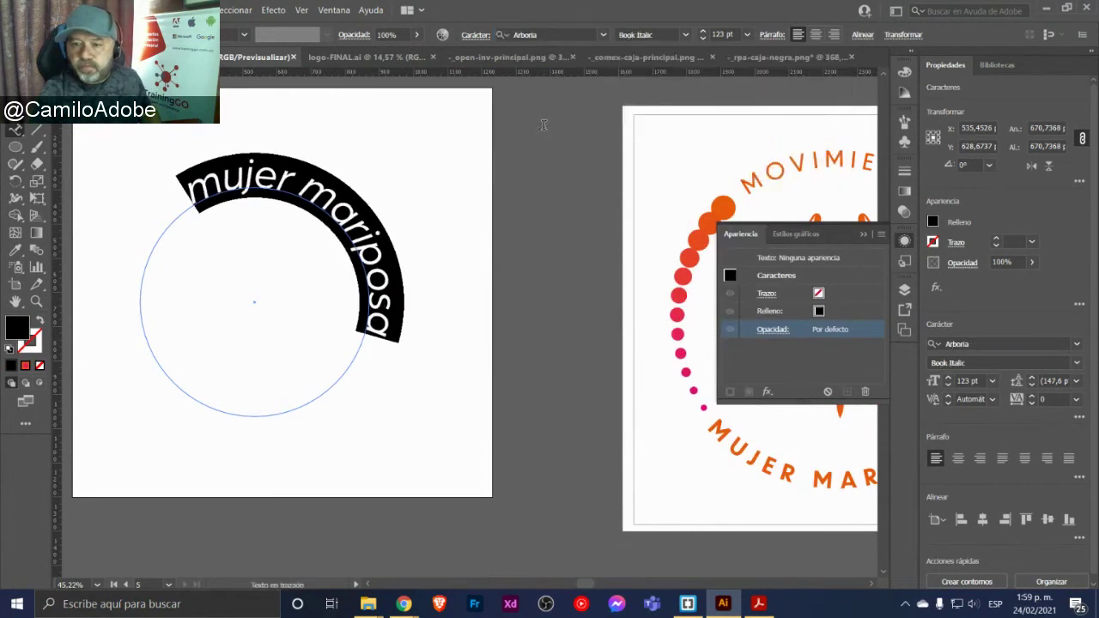
{"action": "key", "text": "Escape"}
{"action": "left_click", "coordinate": [687, 35]}
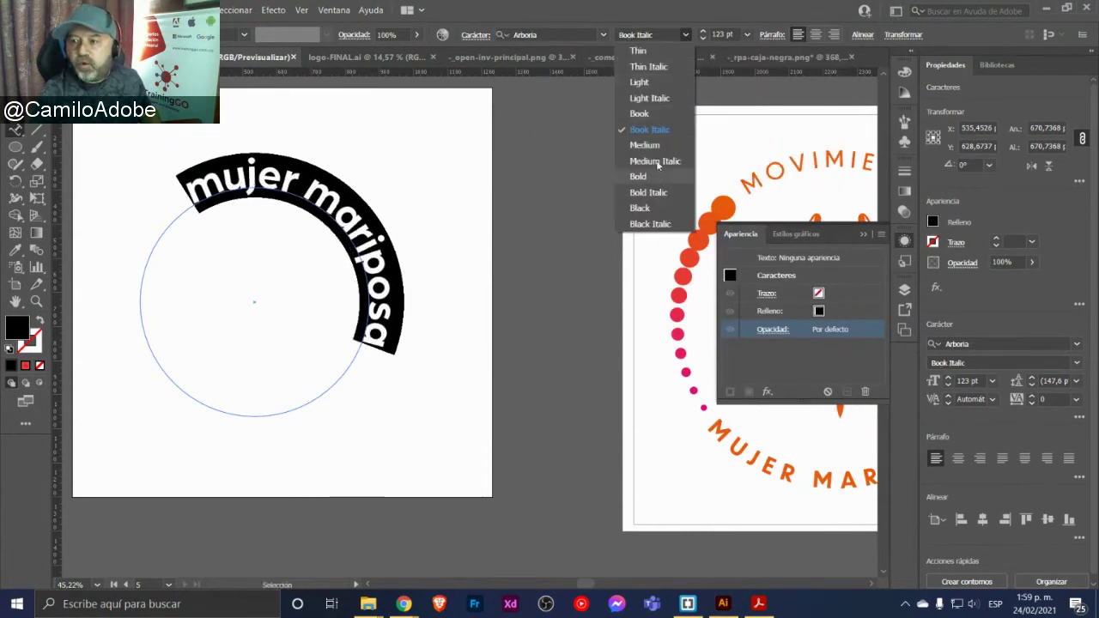
{"action": "left_click", "coordinate": [658, 122]}
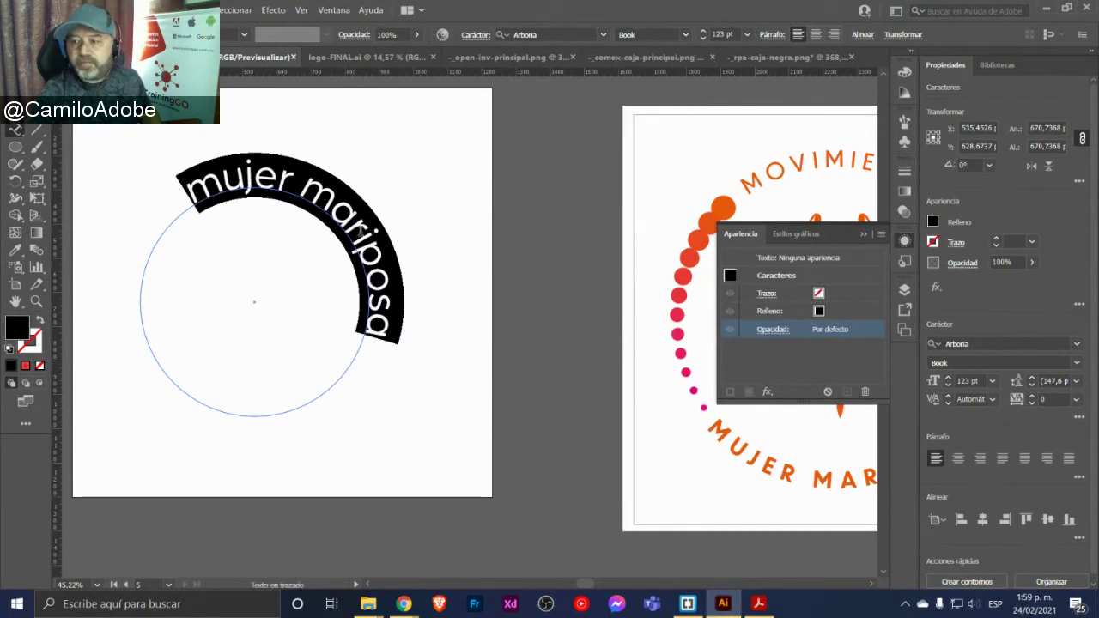
Retype the circle path text as MOVIMIENTO and reduce it to 79 pt
{"action": "key", "text": "BackSpace"}
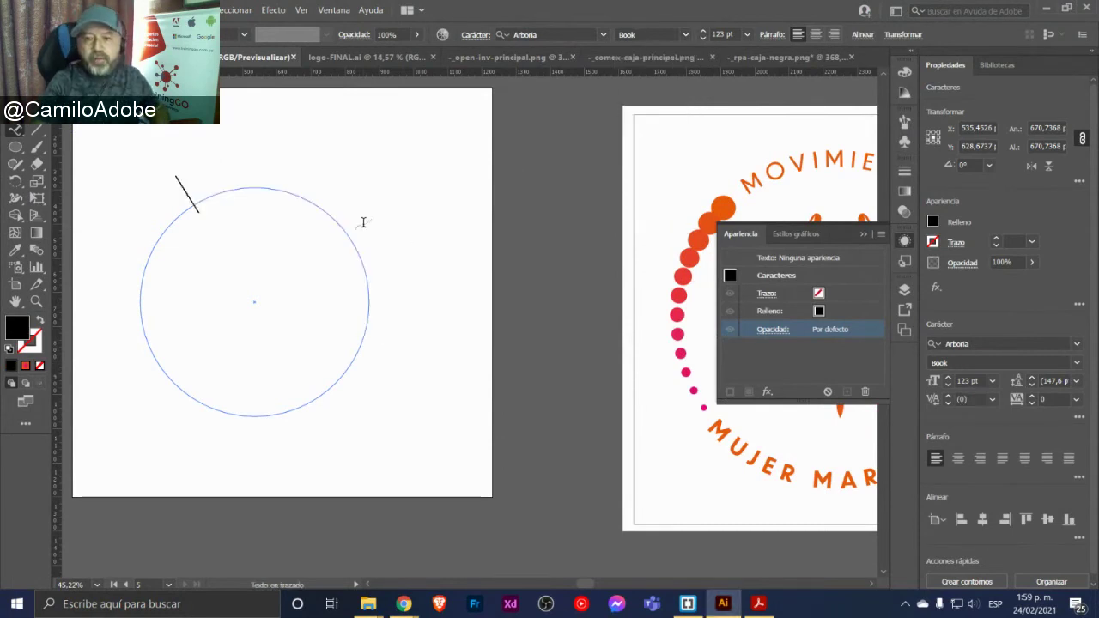
{"action": "type", "text": "m"}
{"action": "key", "text": "BackSpace"}
{"action": "type", "text": "MO"}
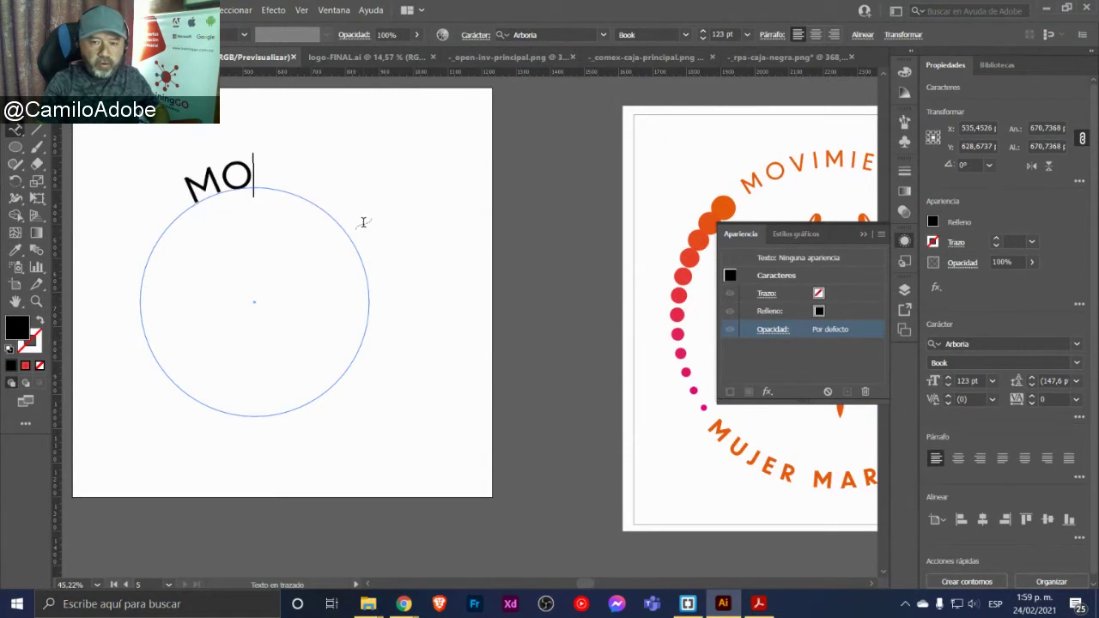
{"action": "type", "text": "VIMIENTO"}
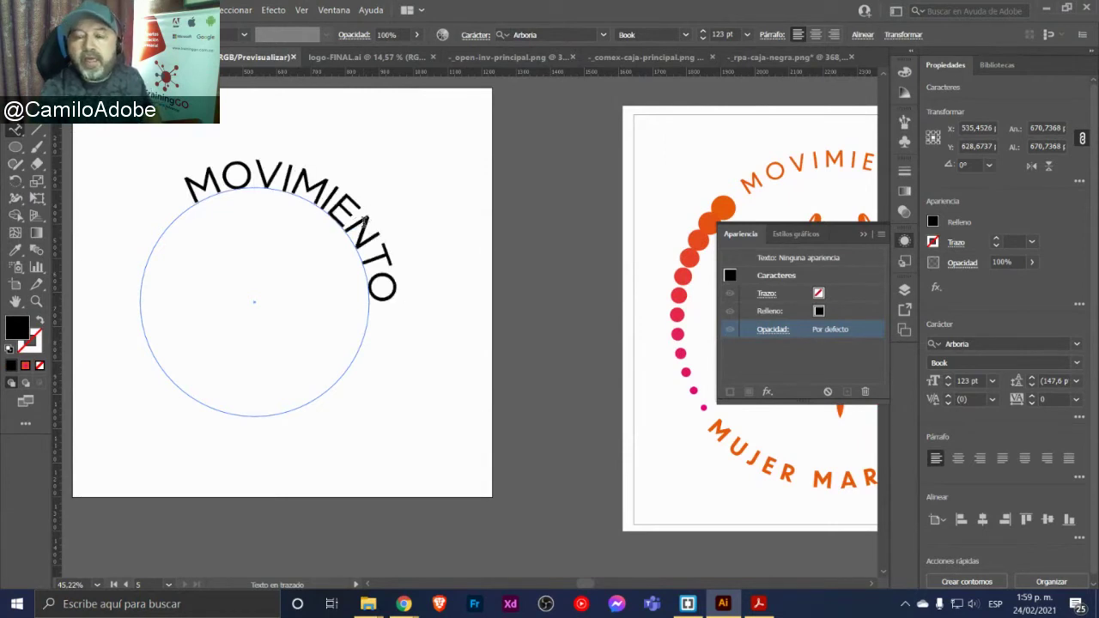
{"action": "key", "text": "ctrl+a"}
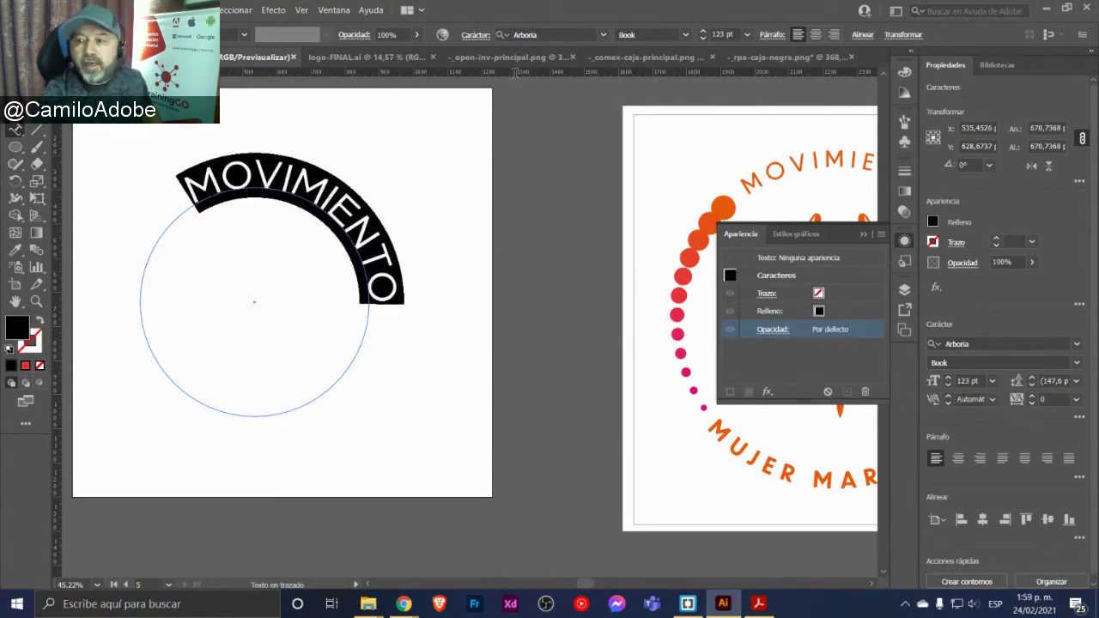
{"action": "left_click", "coordinate": [703, 38]}
{"action": "left_click", "coordinate": [703, 39]}
{"action": "left_click", "coordinate": [703, 39]}
{"action": "left_click", "coordinate": [703, 38]}
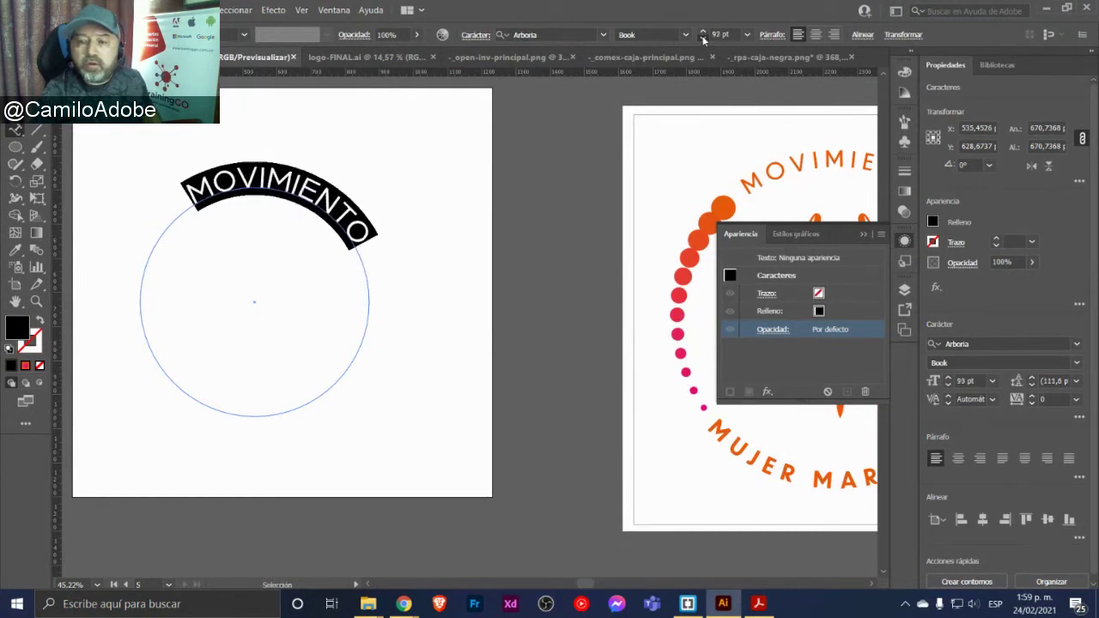
{"action": "left_click", "coordinate": [703, 38]}
{"action": "left_click", "coordinate": [702, 39]}
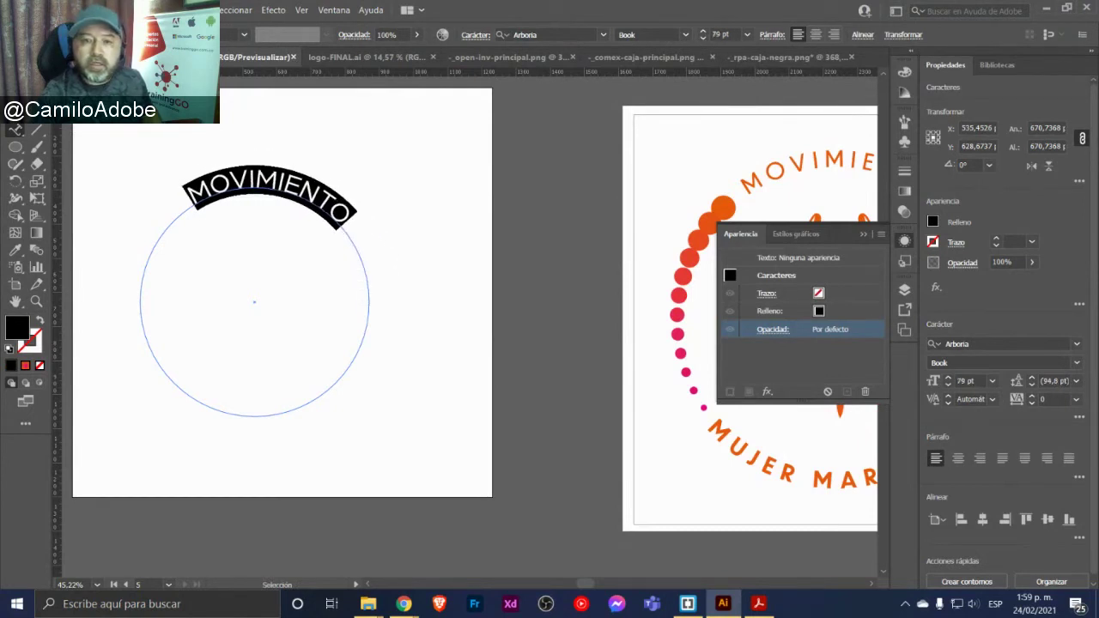
{"action": "key", "text": "Escape"}
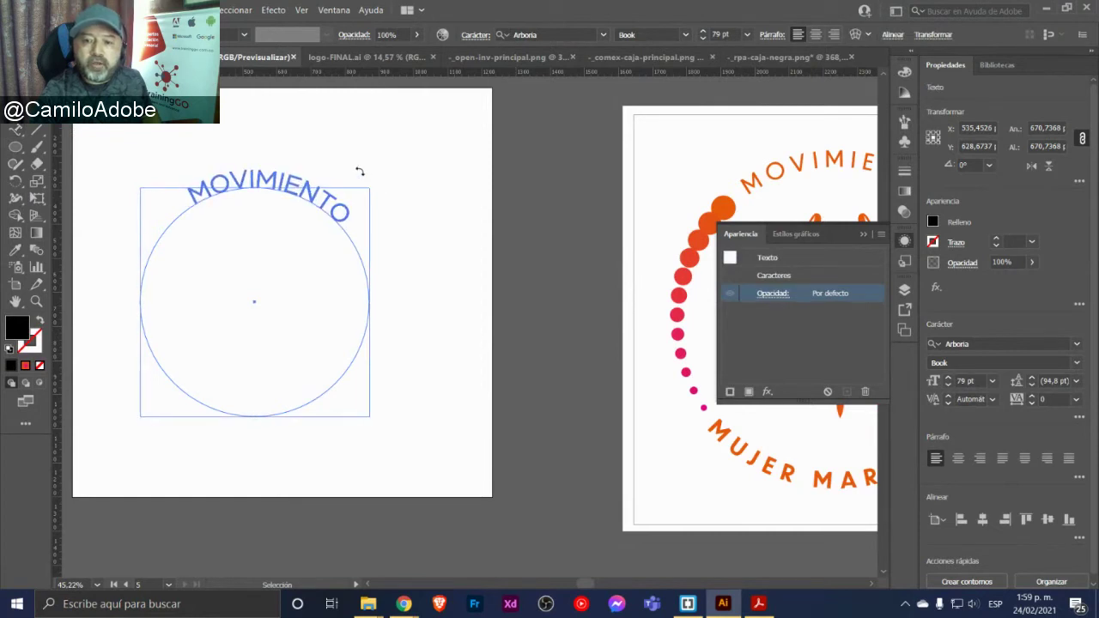
Show the grid and tilt MOVIMIENTO about 6.5° counter-clockwise to centre it on top
{"action": "left_click", "coordinate": [398, 214]}
{"action": "left_click_drag", "start_coordinate": [307, 254], "coordinate": [339, 233]}
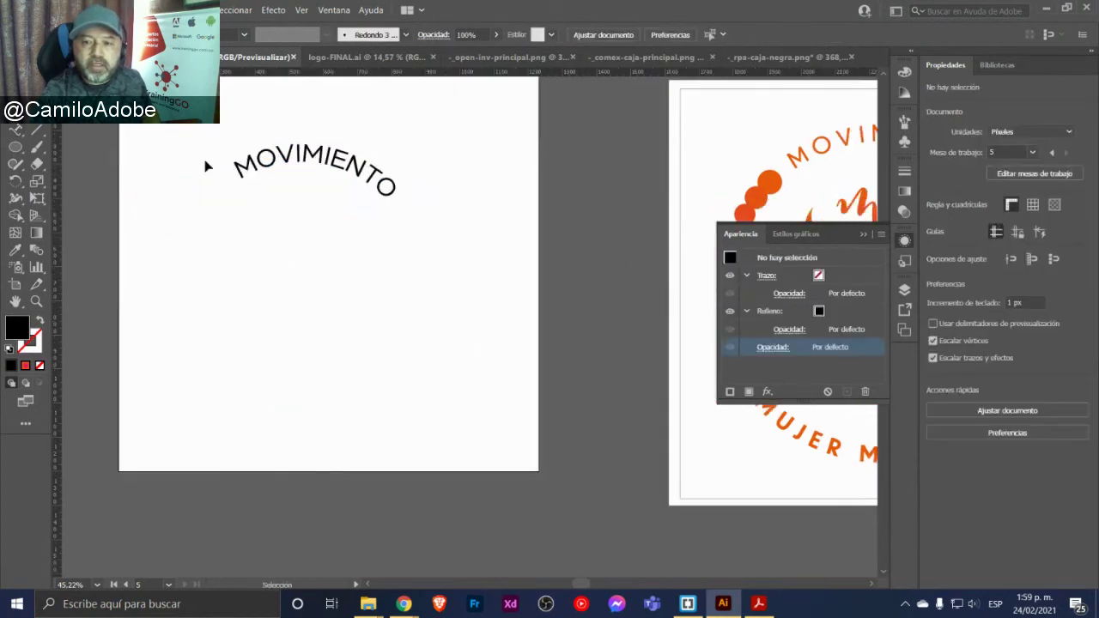
{"action": "left_click", "coordinate": [412, 250]}
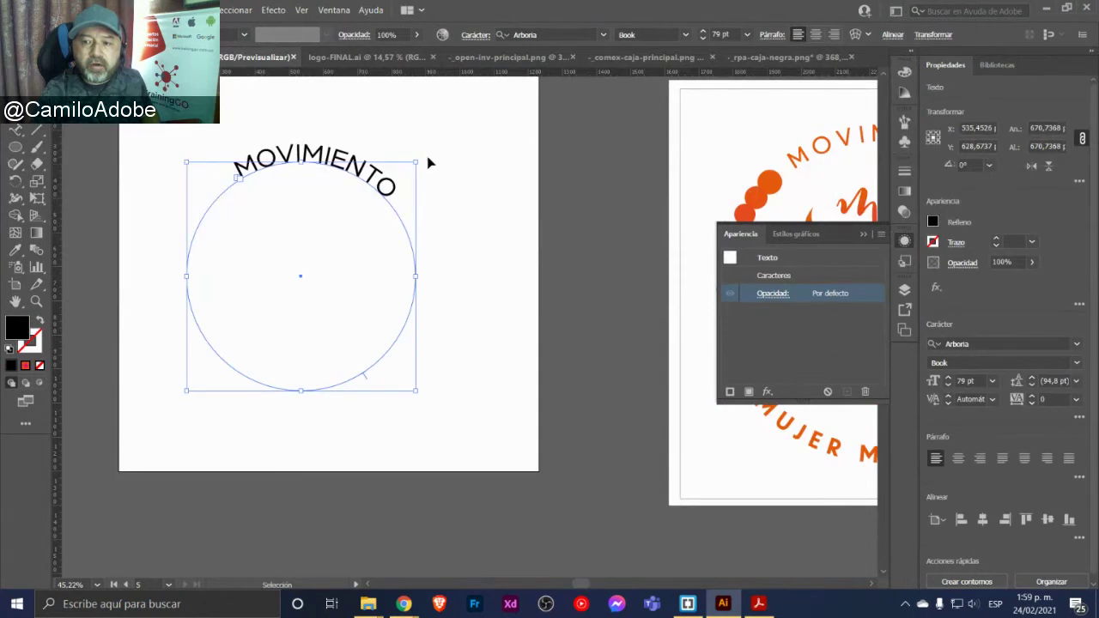
{"action": "left_click_drag", "start_coordinate": [422, 159], "coordinate": [423, 162]}
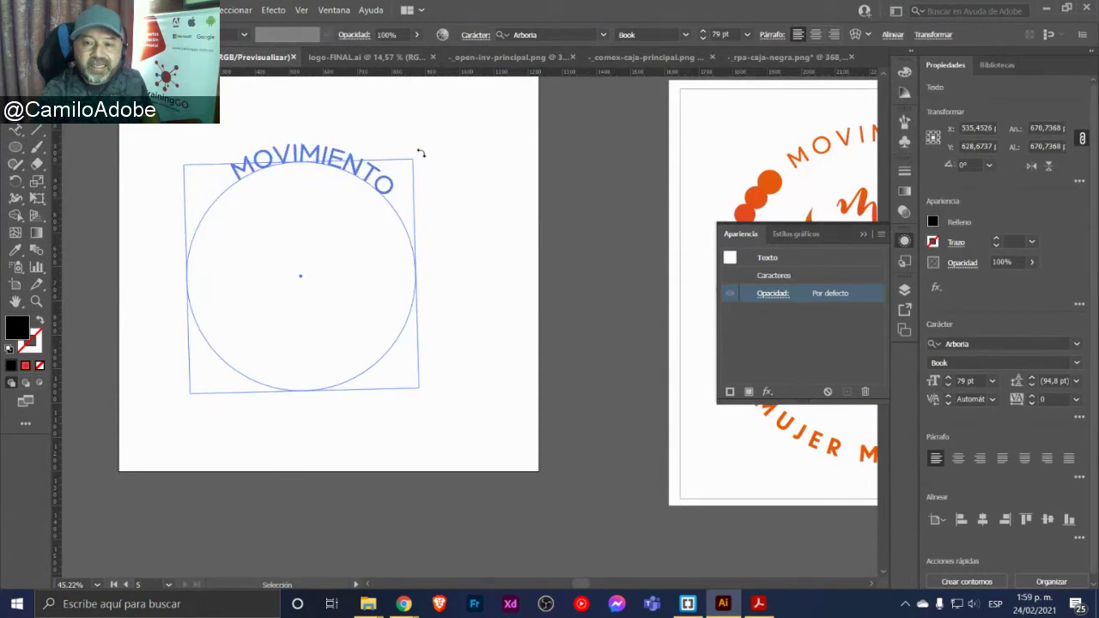
{"action": "left_click", "coordinate": [523, 216]}
{"action": "left_click", "coordinate": [1032, 205]}
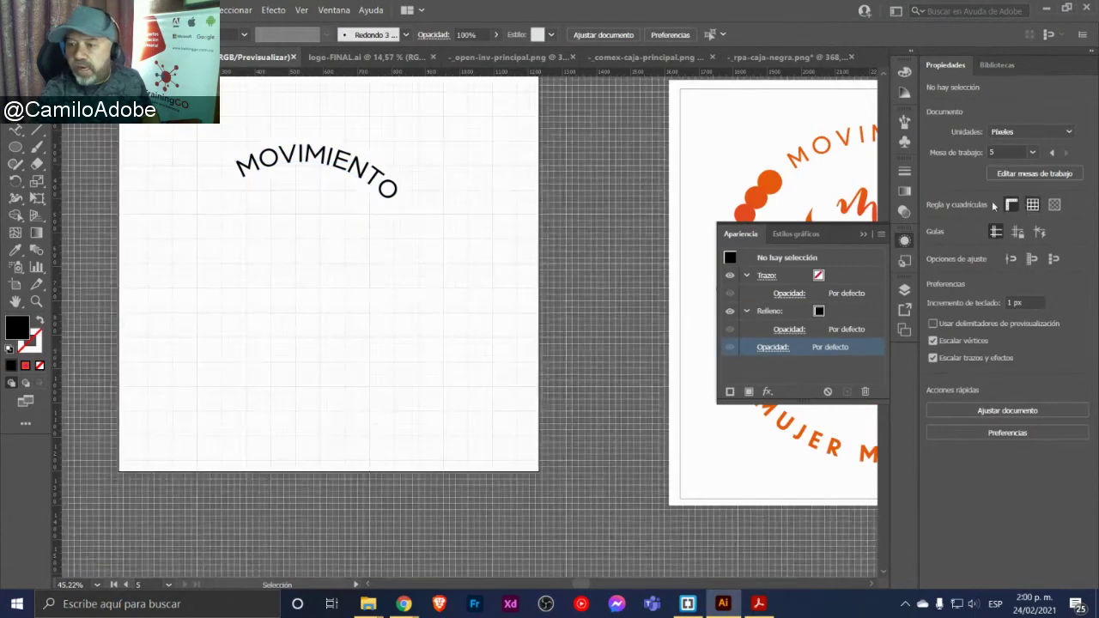
{"action": "left_click", "coordinate": [343, 168]}
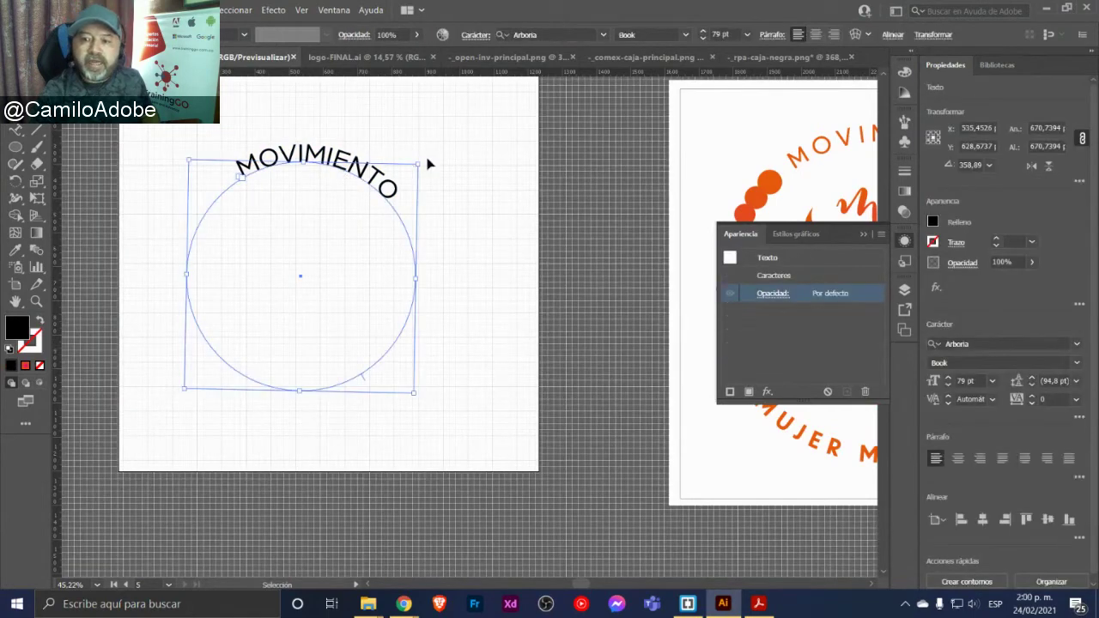
{"action": "left_click", "coordinate": [429, 165]}
{"action": "left_click", "coordinate": [380, 179]}
{"action": "left_click_drag", "start_coordinate": [421, 162], "coordinate": [403, 149]}
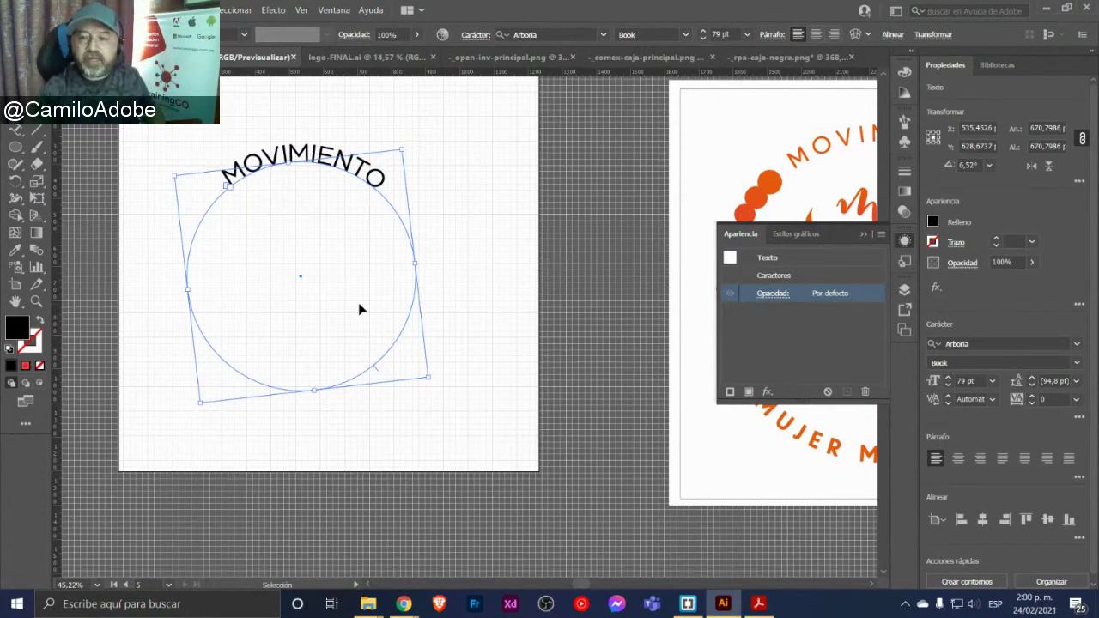
{"action": "left_click", "coordinate": [434, 252]}
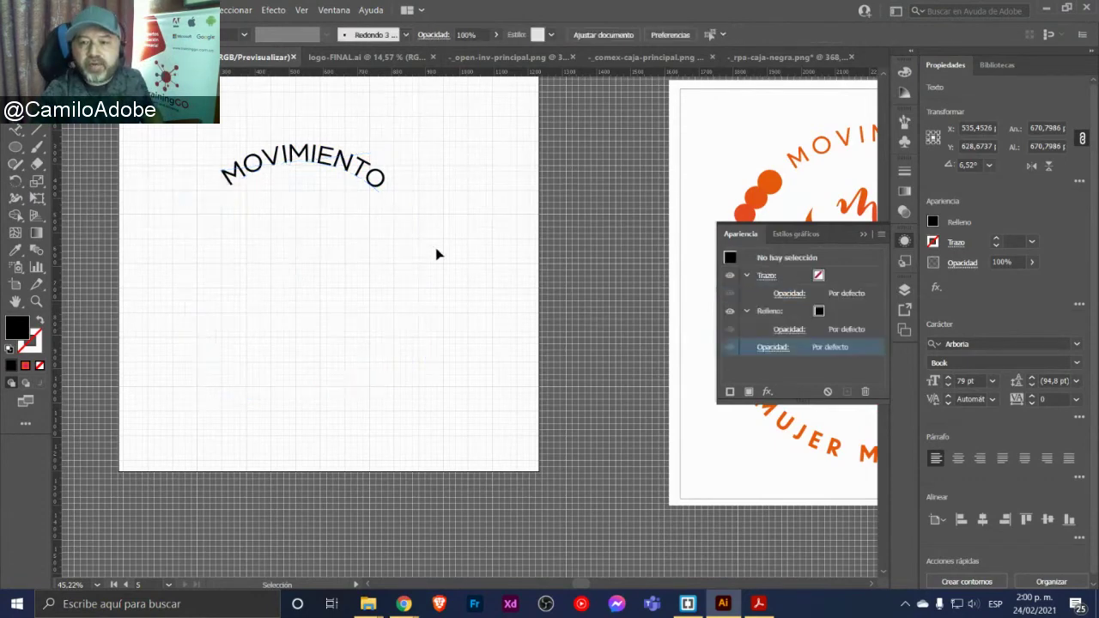
{"action": "left_click", "coordinate": [364, 172]}
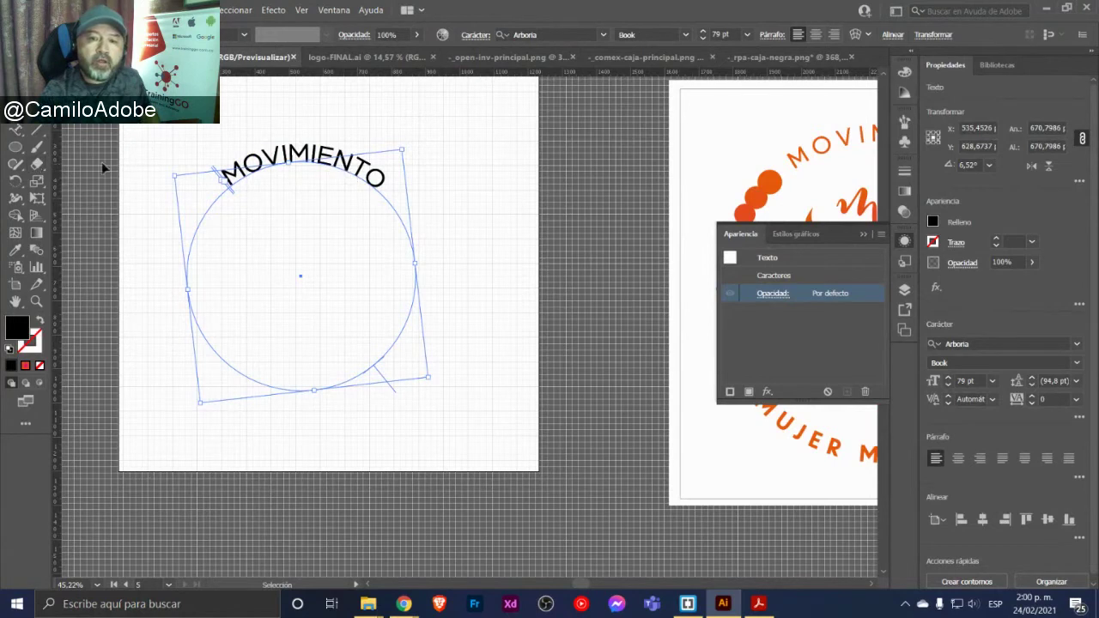
Flip the copied path text to the inside of the circle via the Type on a Path options
{"action": "double_click", "coordinate": [20, 132]}
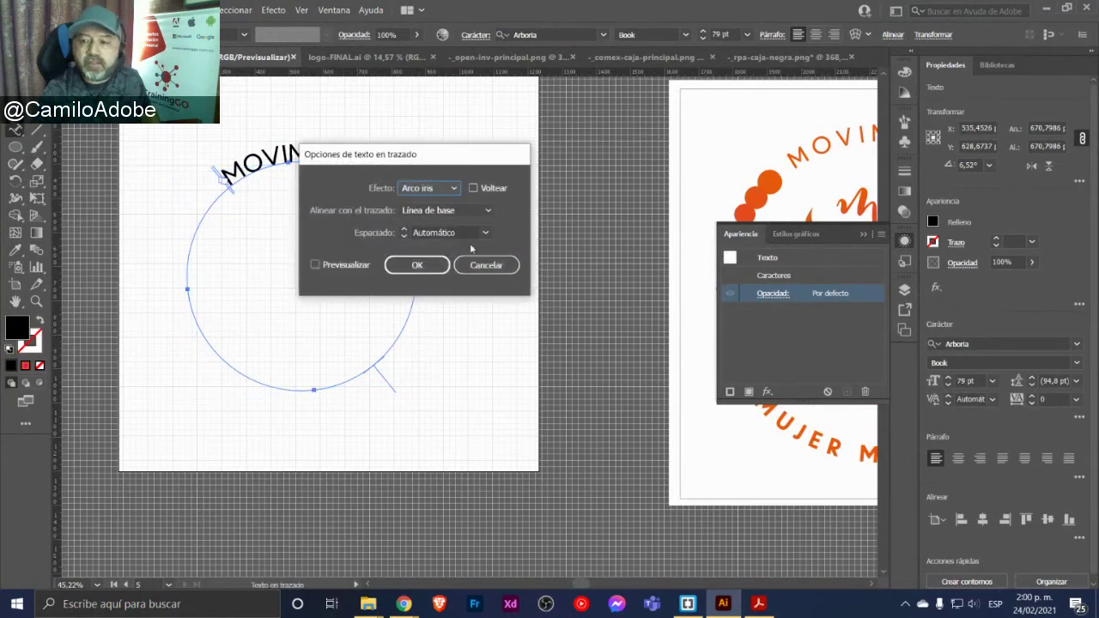
{"action": "left_click", "coordinate": [473, 188]}
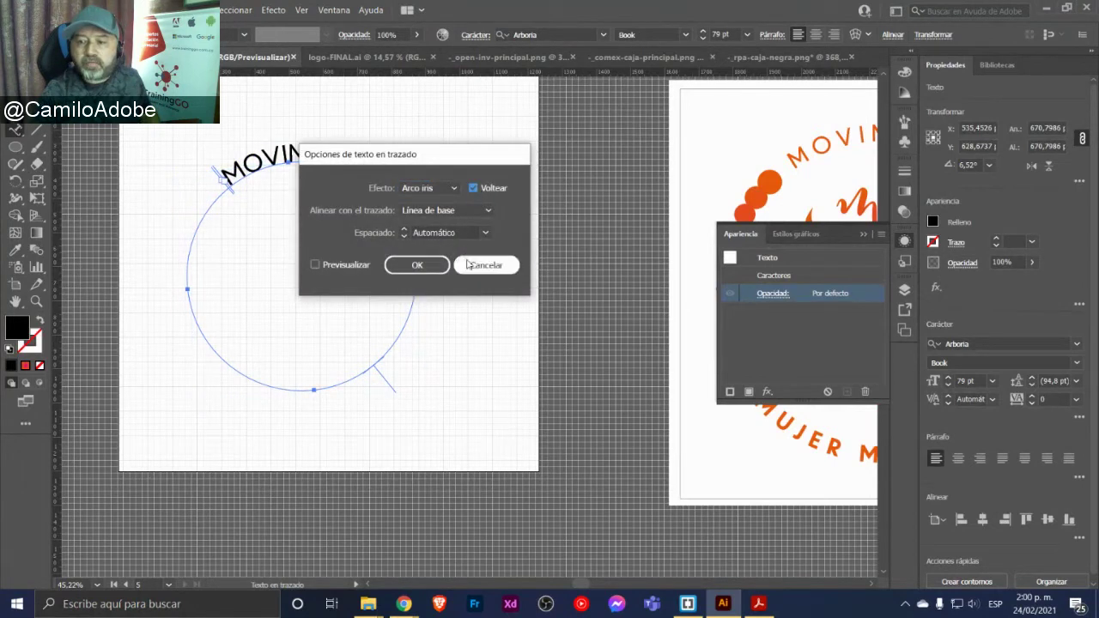
{"action": "left_click", "coordinate": [417, 265]}
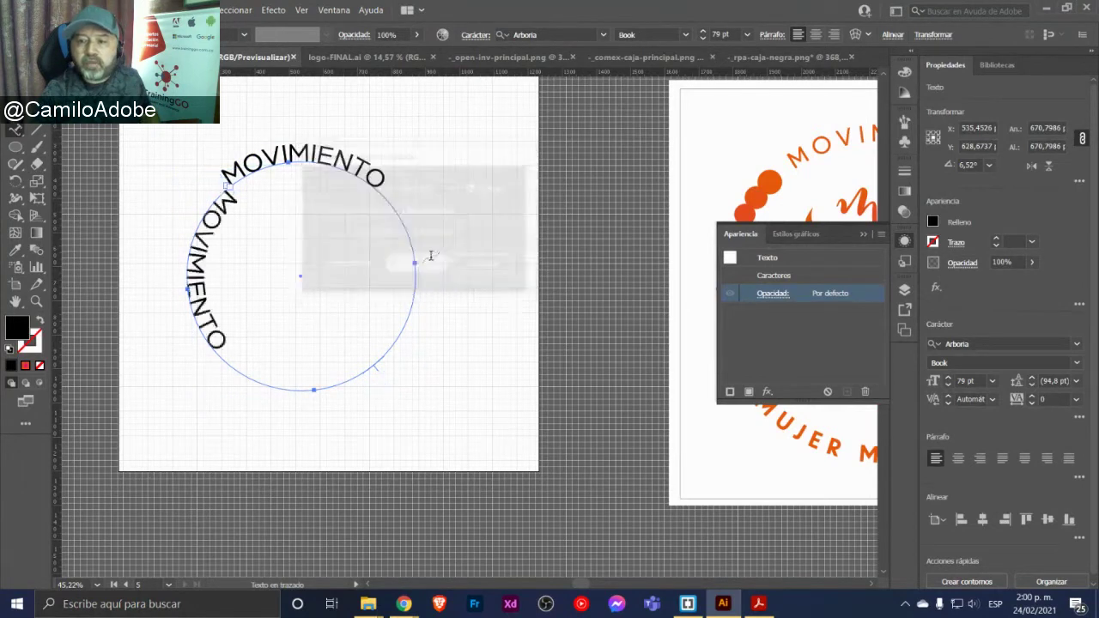
Replace the flipped text with MUJER MARIPOSA and rotate it to the bottom of the circle
{"action": "double_click", "coordinate": [210, 232]}
{"action": "type", "text": "MUJER"}
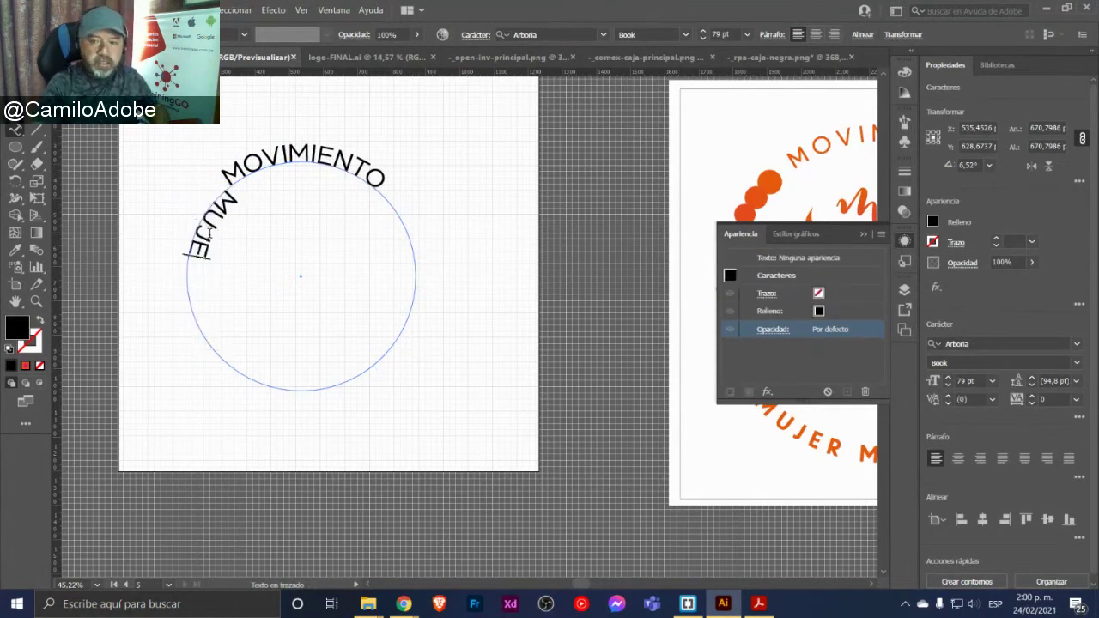
{"action": "type", "text": " MARIPOSA"}
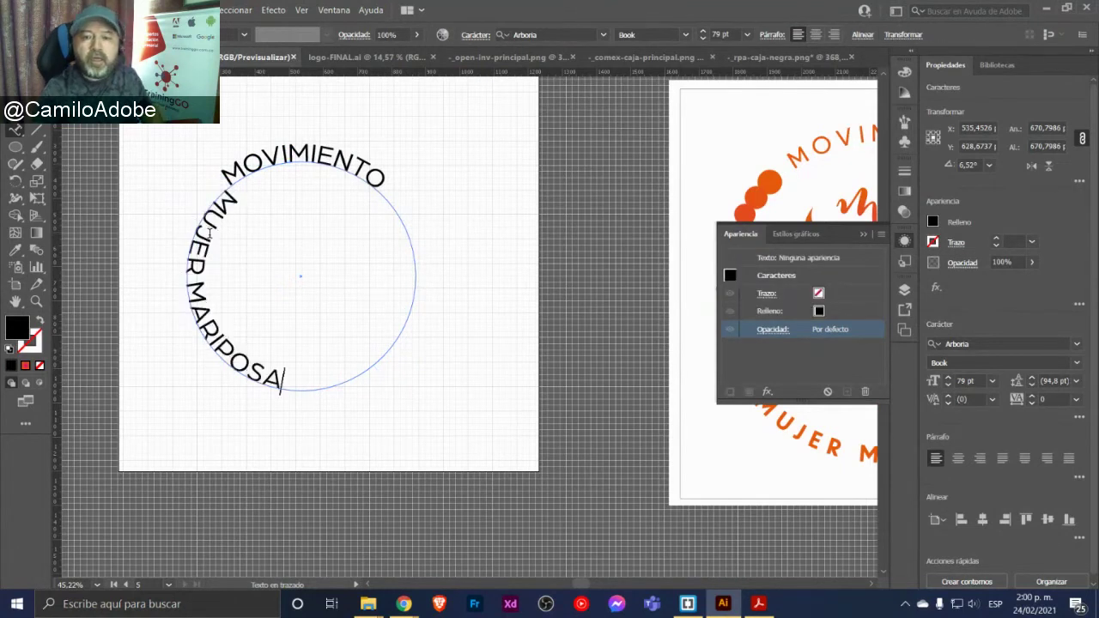
{"action": "key", "text": "Escape"}
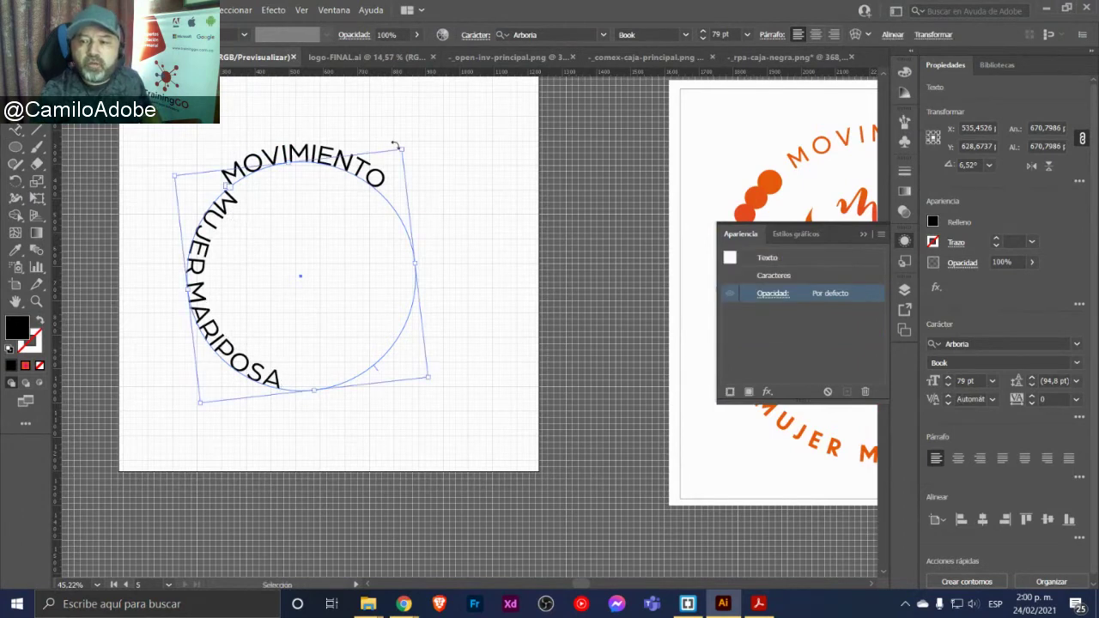
{"action": "left_click_drag", "start_coordinate": [409, 148], "coordinate": [211, 179]}
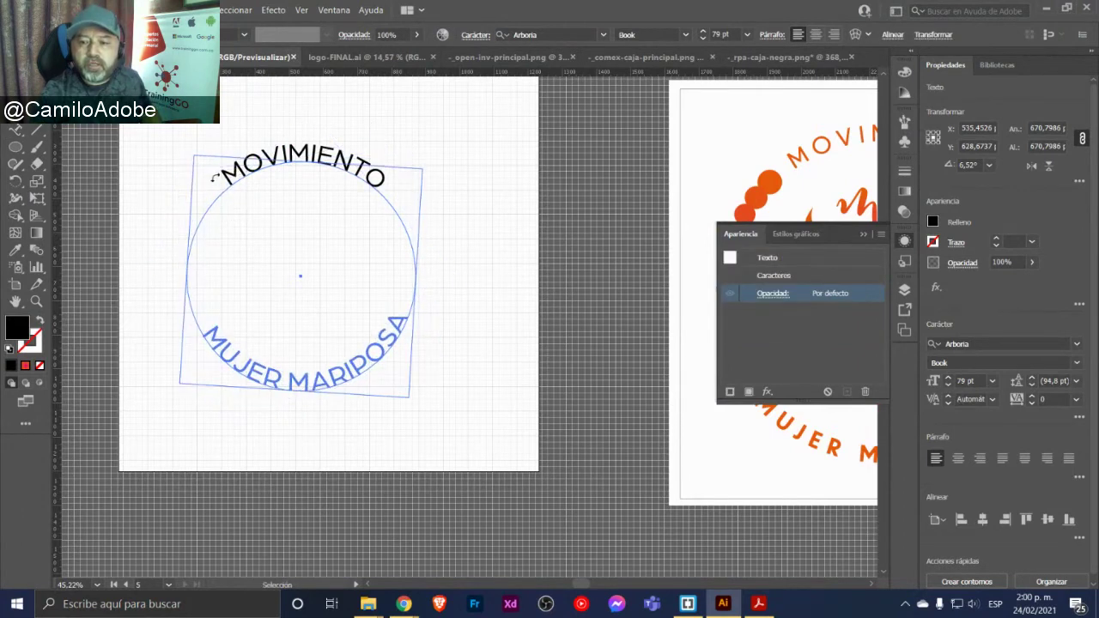
{"action": "left_click", "coordinate": [495, 340]}
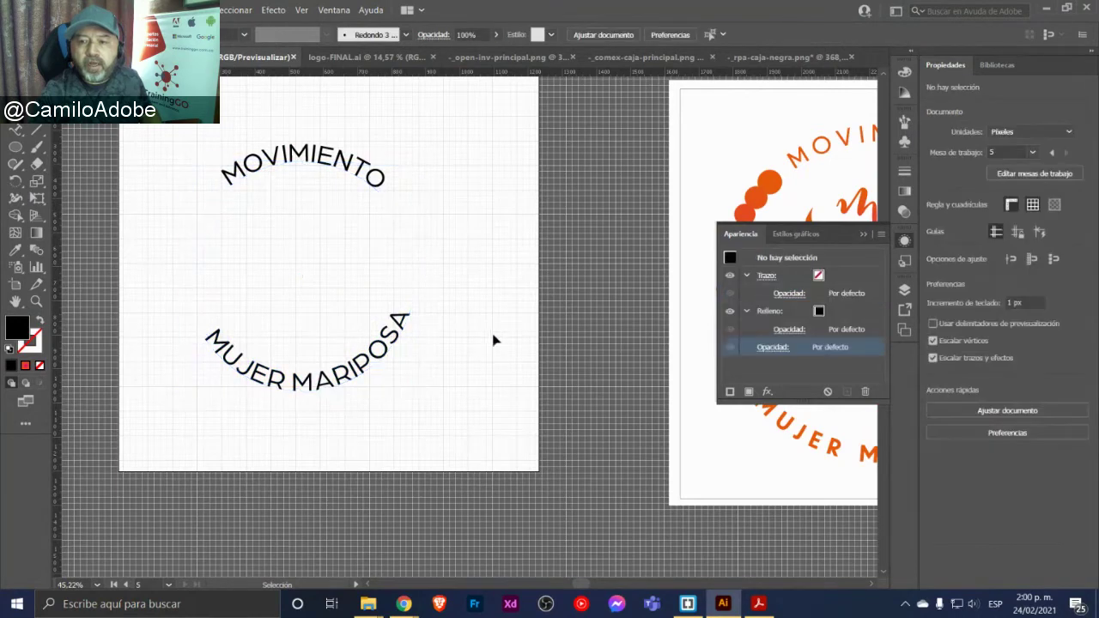
{"action": "key", "text": "alt+Tab"}
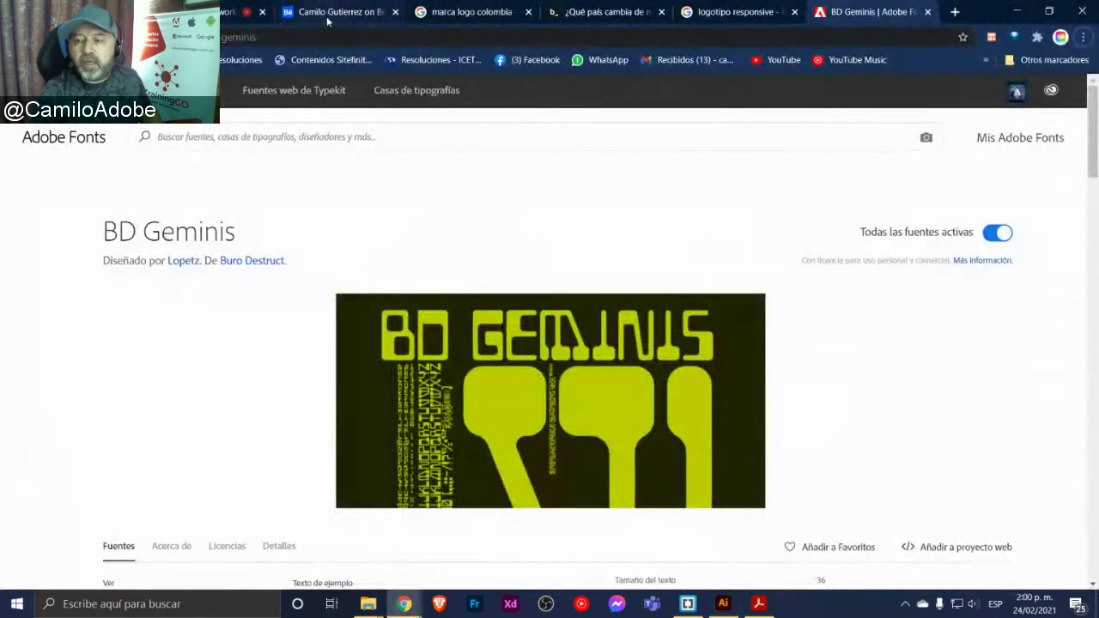
{"action": "left_click", "coordinate": [327, 12]}
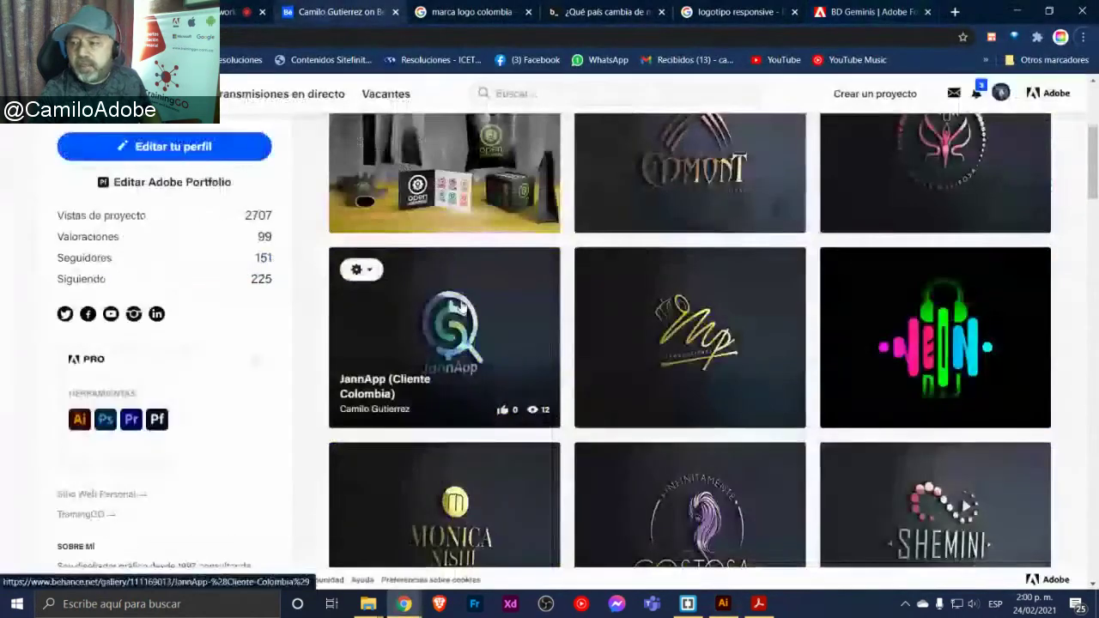
{"action": "scroll", "coordinate": [462, 309], "scroll_direction": "down", "scroll_amount": 3}
{"action": "scroll", "coordinate": [462, 309], "scroll_direction": "down", "scroll_amount": 4}
{"action": "scroll", "coordinate": [462, 309], "scroll_direction": "down", "scroll_amount": 4}
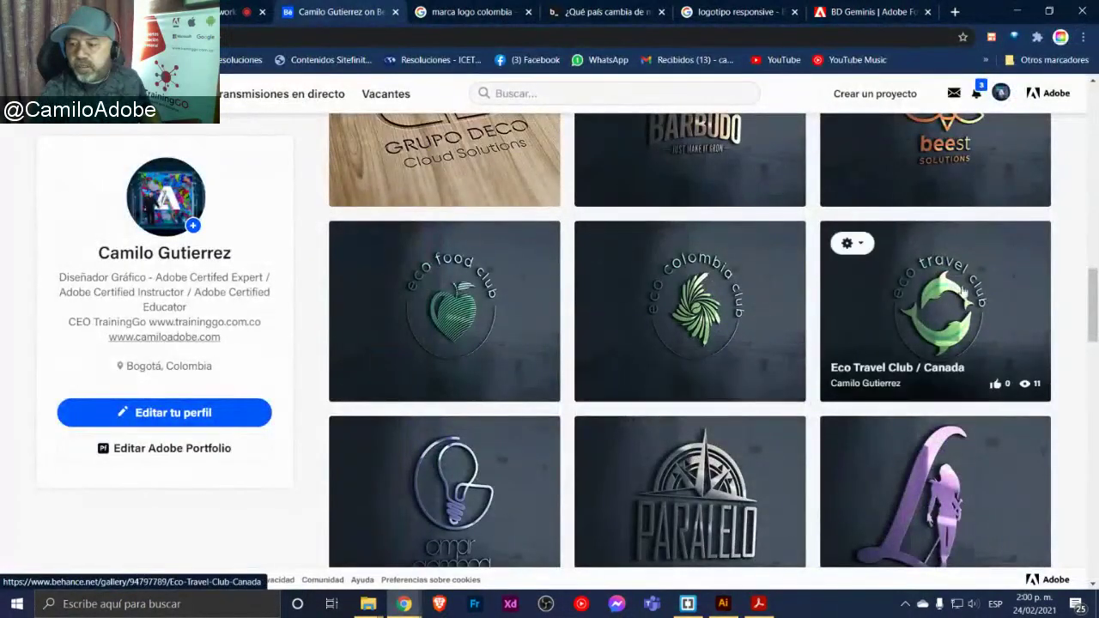
{"action": "scroll", "coordinate": [556, 391], "scroll_direction": "down", "scroll_amount": 4}
{"action": "scroll", "coordinate": [556, 391], "scroll_direction": "down", "scroll_amount": 2}
{"action": "scroll", "coordinate": [556, 391], "scroll_direction": "down", "scroll_amount": 2}
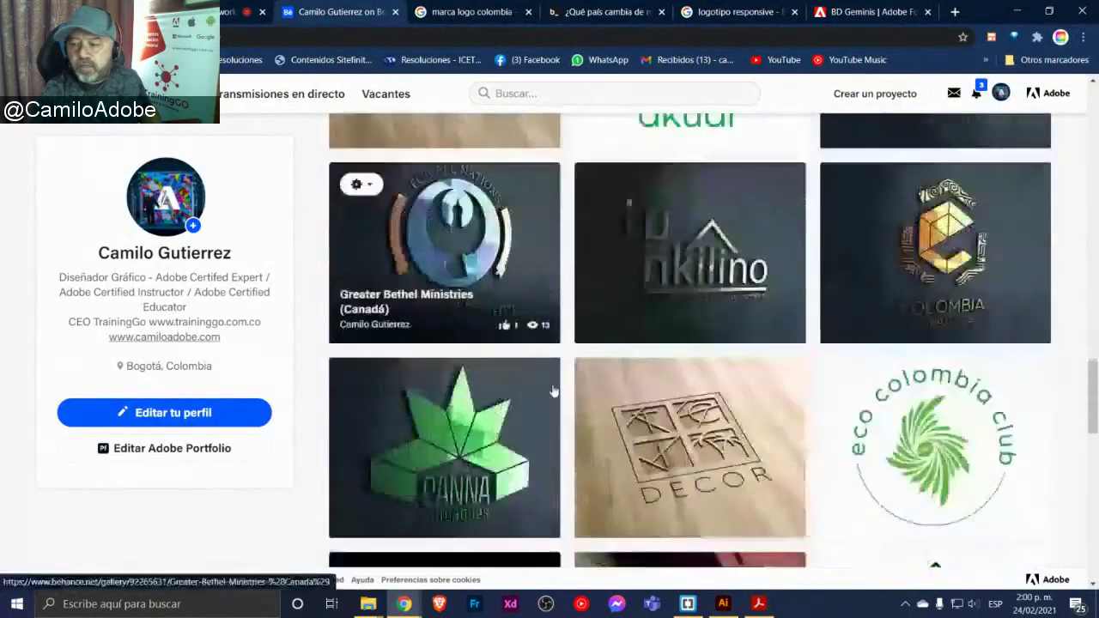
{"action": "scroll", "coordinate": [555, 390], "scroll_direction": "down", "scroll_amount": 3}
{"action": "scroll", "coordinate": [554, 391], "scroll_direction": "down", "scroll_amount": 3}
{"action": "scroll", "coordinate": [553, 390], "scroll_direction": "down", "scroll_amount": 2}
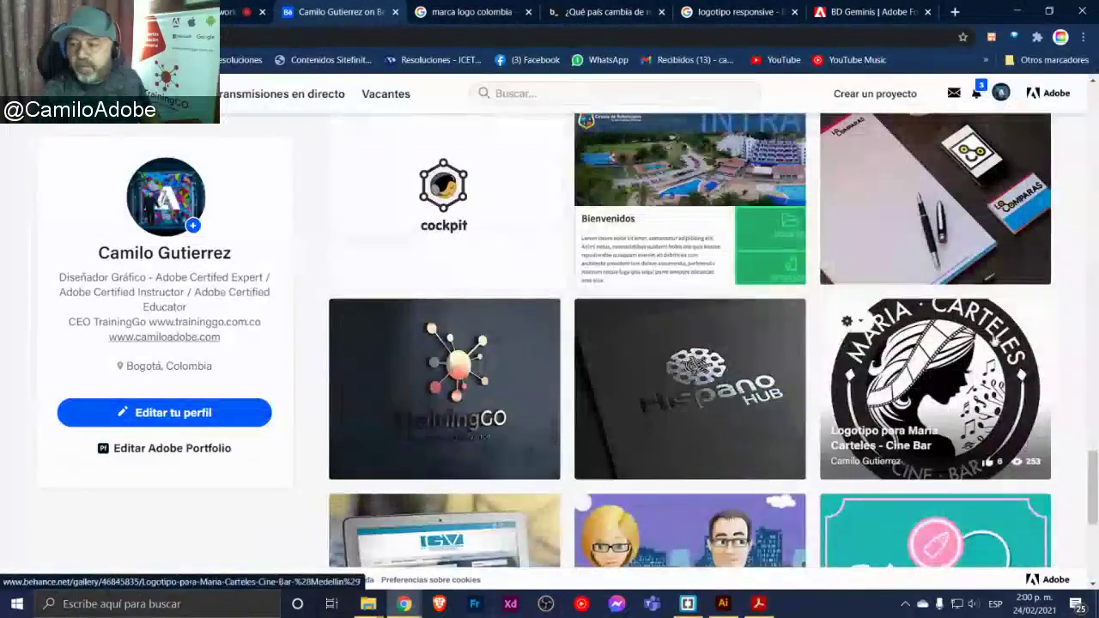
{"action": "scroll", "coordinate": [900, 390], "scroll_direction": "up", "scroll_amount": 5}
{"action": "scroll", "coordinate": [900, 389], "scroll_direction": "up", "scroll_amount": 2}
{"action": "scroll", "coordinate": [901, 390], "scroll_direction": "up", "scroll_amount": 3}
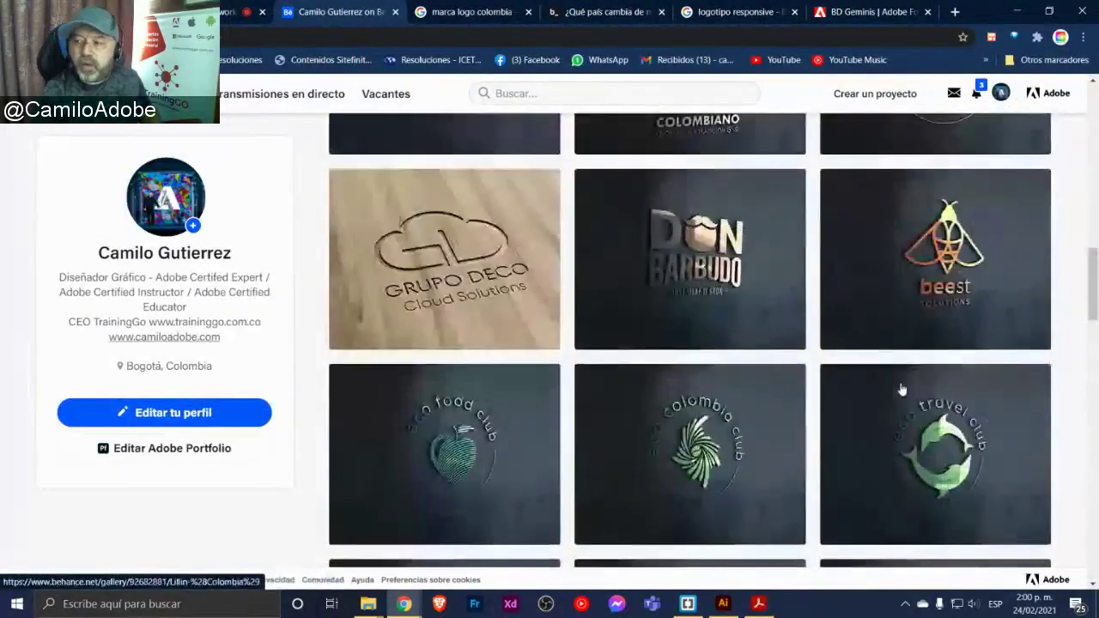
{"action": "scroll", "coordinate": [901, 391], "scroll_direction": "up", "scroll_amount": 3}
{"action": "scroll", "coordinate": [902, 390], "scroll_direction": "up", "scroll_amount": 2}
{"action": "scroll", "coordinate": [902, 391], "scroll_direction": "up", "scroll_amount": 2}
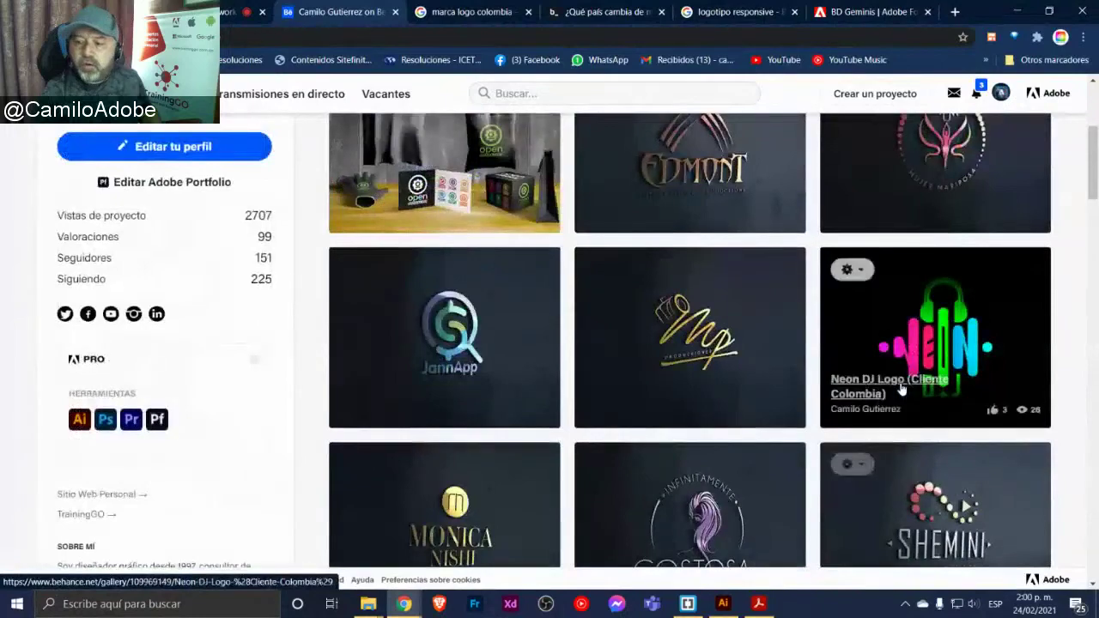
{"action": "scroll", "coordinate": [902, 391], "scroll_direction": "down", "scroll_amount": 8}
{"action": "scroll", "coordinate": [902, 391], "scroll_direction": "down", "scroll_amount": 3}
{"action": "scroll", "coordinate": [902, 391], "scroll_direction": "down", "scroll_amount": 2}
{"action": "scroll", "coordinate": [902, 391], "scroll_direction": "down", "scroll_amount": 2}
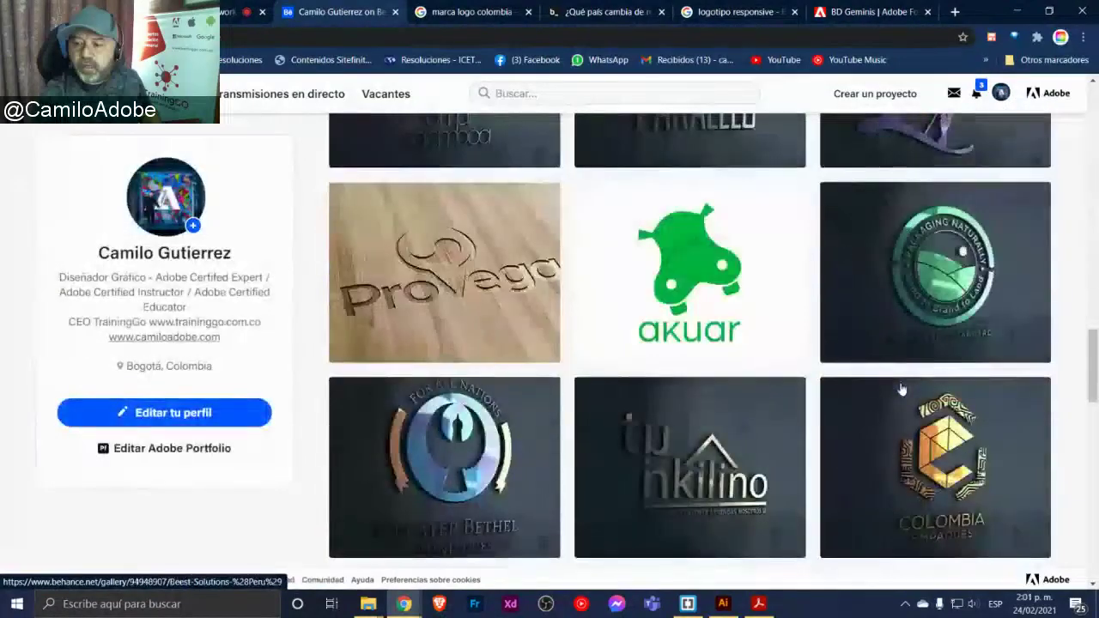
{"action": "scroll", "coordinate": [902, 391], "scroll_direction": "down", "scroll_amount": 4}
{"action": "scroll", "coordinate": [902, 391], "scroll_direction": "down", "scroll_amount": 4}
{"action": "scroll", "coordinate": [902, 391], "scroll_direction": "down", "scroll_amount": 2}
{"action": "scroll", "coordinate": [902, 390], "scroll_direction": "down", "scroll_amount": 4}
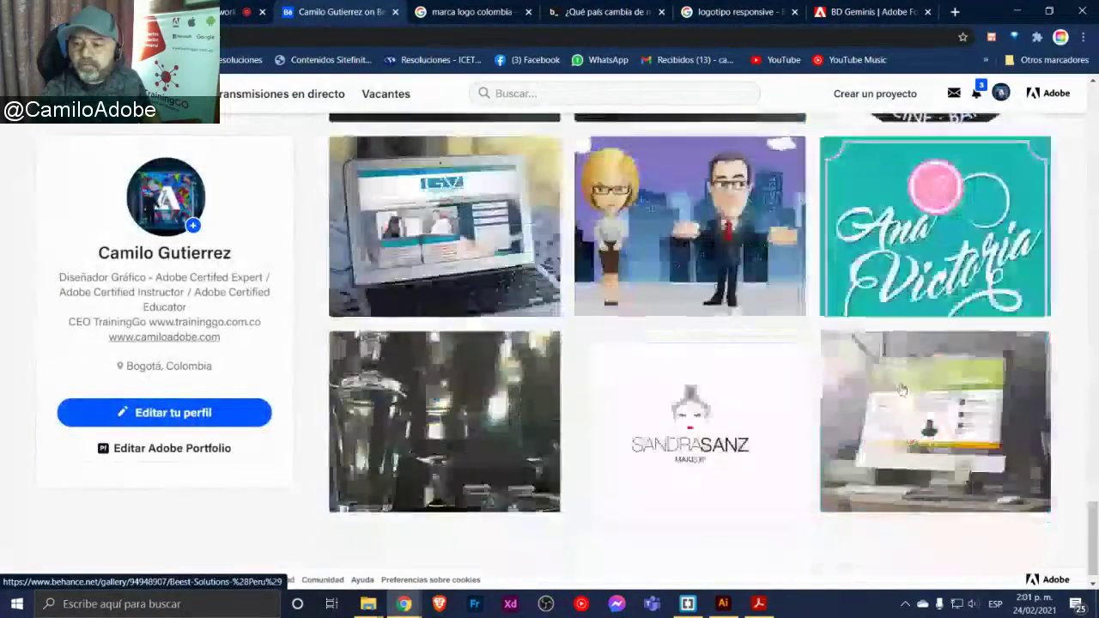
{"action": "scroll", "coordinate": [902, 391], "scroll_direction": "up", "scroll_amount": 4}
{"action": "scroll", "coordinate": [902, 391], "scroll_direction": "up", "scroll_amount": 2}
{"action": "scroll", "coordinate": [902, 390], "scroll_direction": "up", "scroll_amount": 3}
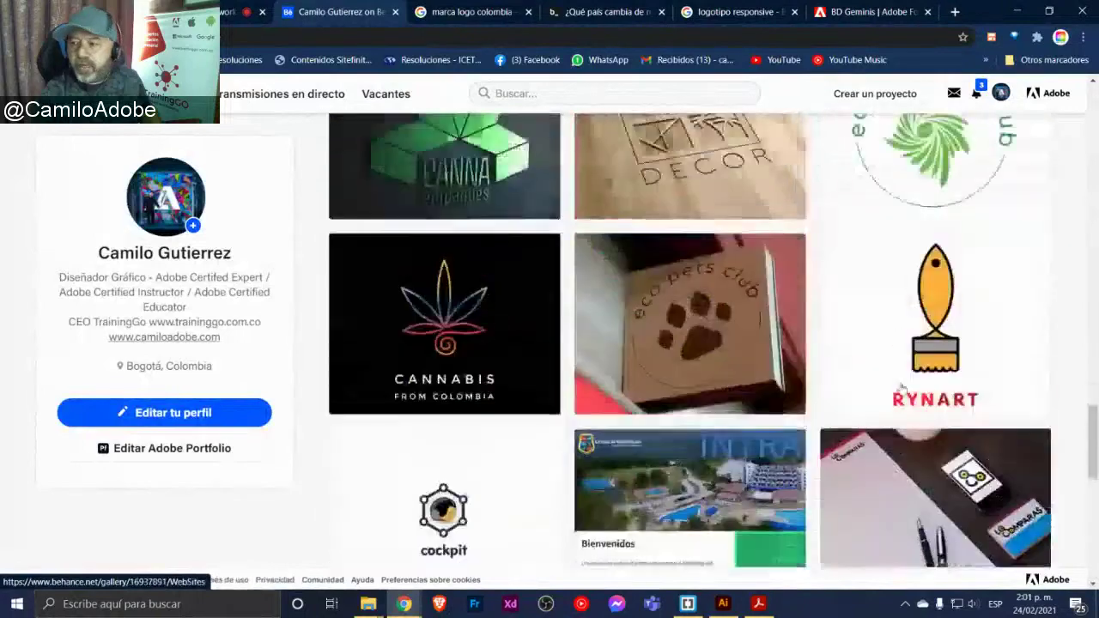
{"action": "scroll", "coordinate": [902, 391], "scroll_direction": "up", "scroll_amount": 2}
{"action": "scroll", "coordinate": [902, 391], "scroll_direction": "up", "scroll_amount": 1}
{"action": "left_click", "coordinate": [927, 184]}
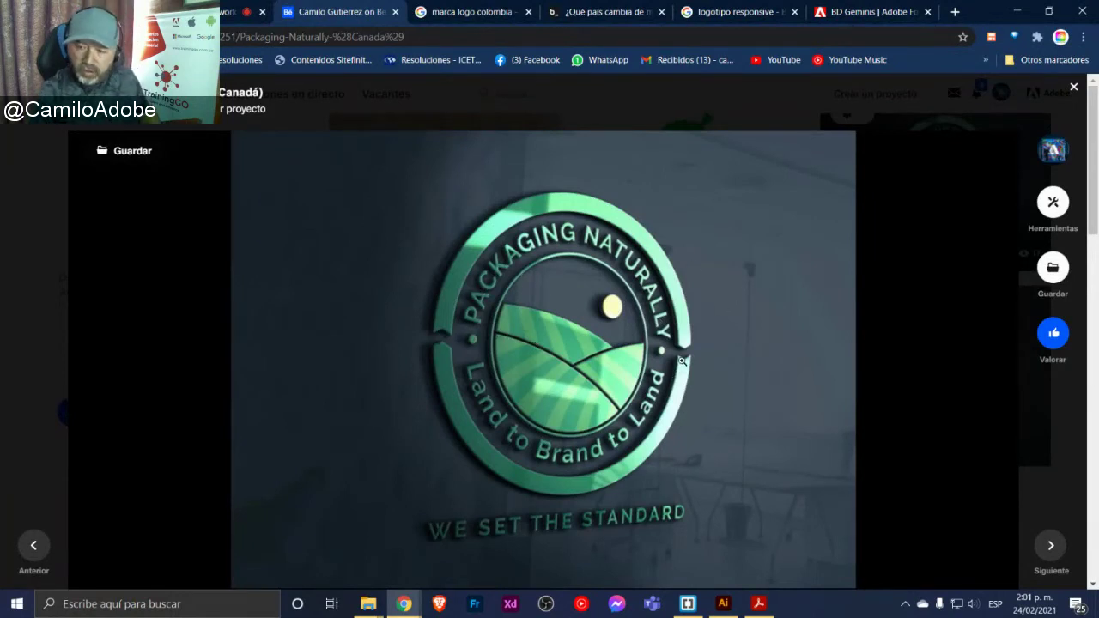
{"action": "key", "text": "alt+Tab"}
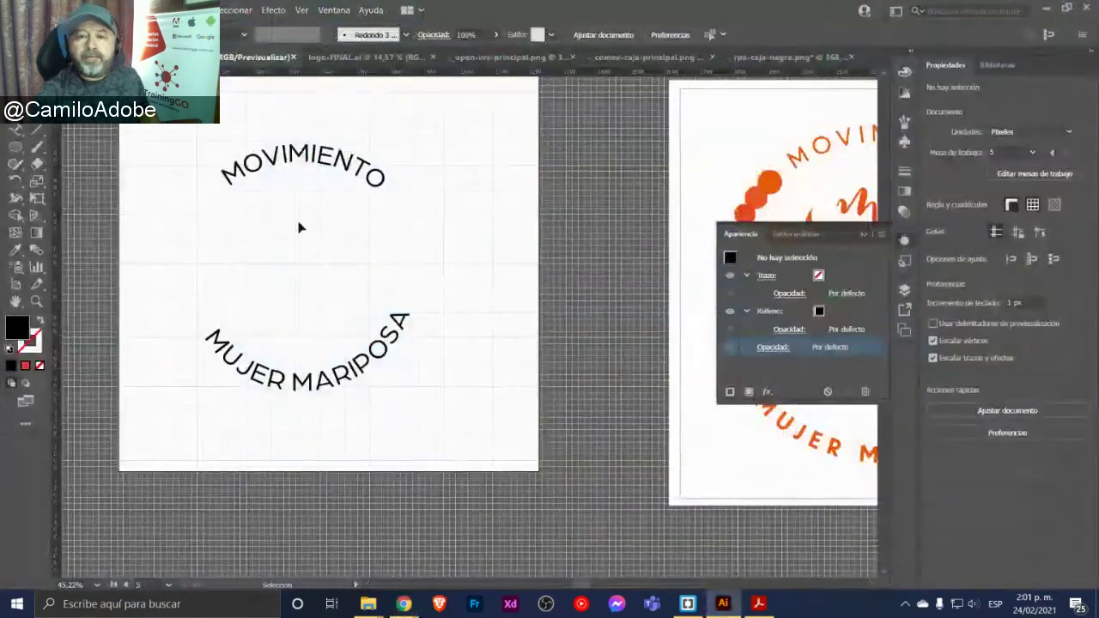
Shift the circular MOVIMIENTO / MUJER MARIPOSA text right and draw a small black circle on the left
{"action": "left_click", "coordinate": [322, 172]}
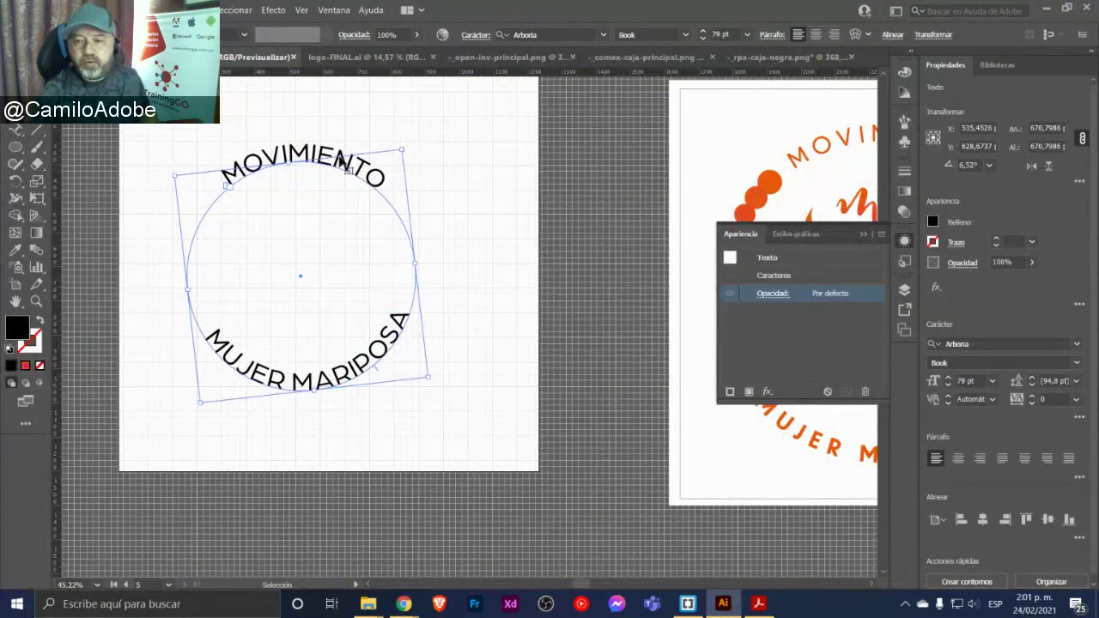
{"action": "scroll", "coordinate": [403, 258], "scroll_direction": "right", "scroll_amount": 5}
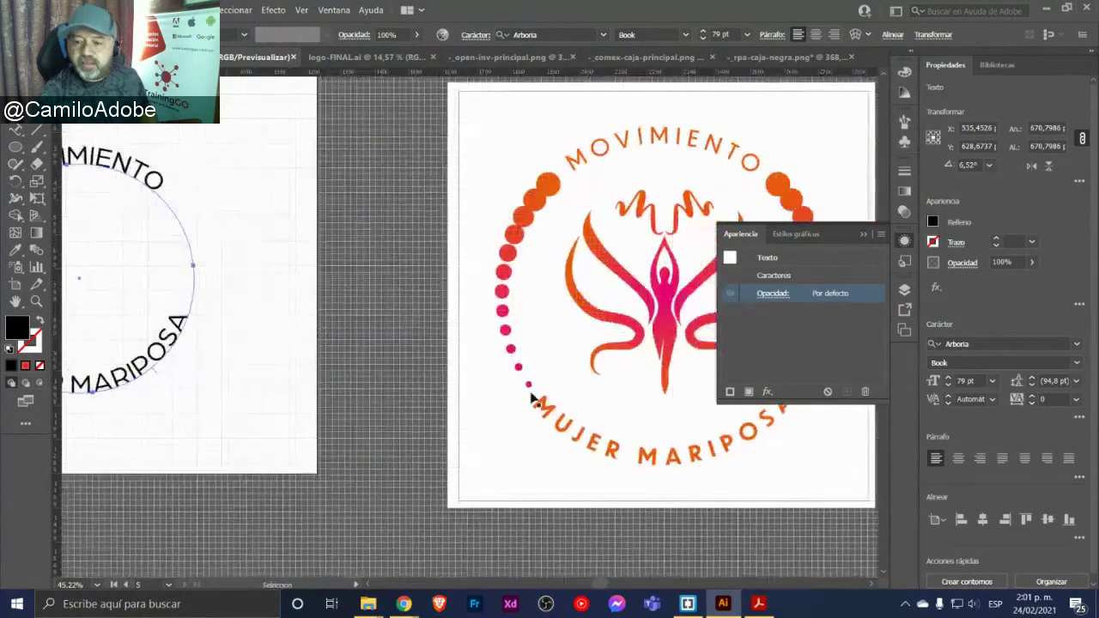
{"action": "left_click_drag", "start_coordinate": [301, 323], "coordinate": [375, 290]}
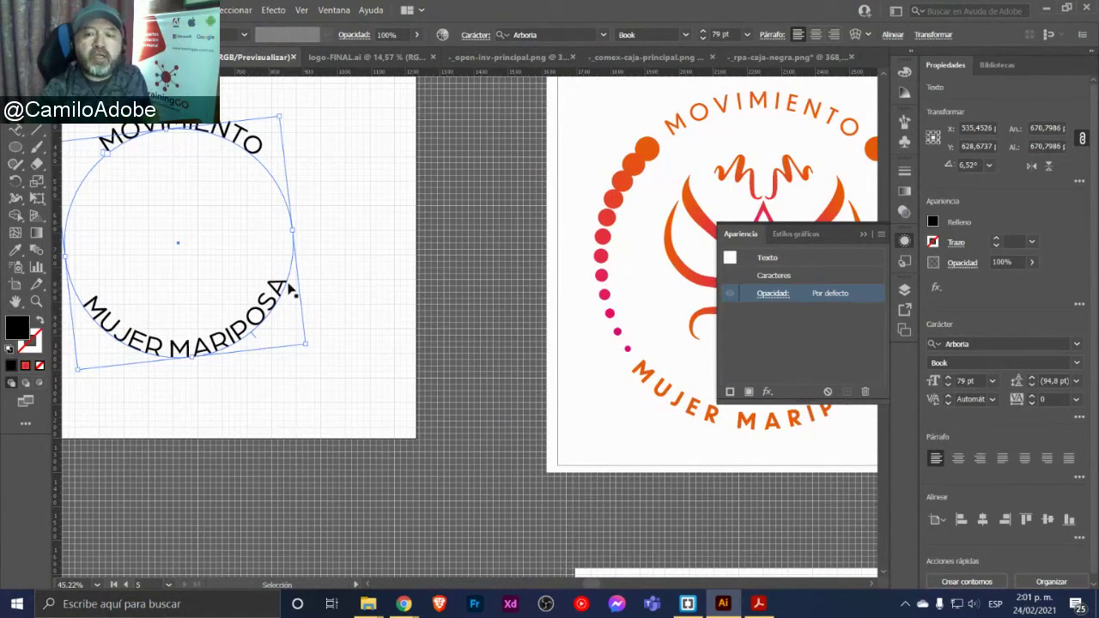
{"action": "left_click_drag", "start_coordinate": [292, 283], "coordinate": [421, 262]}
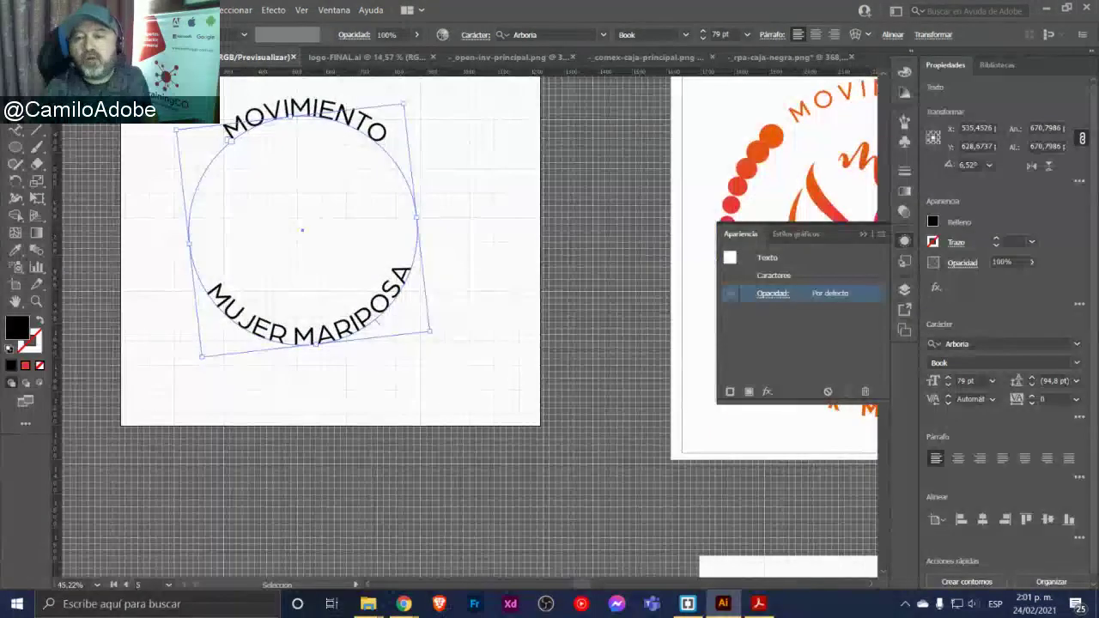
{"action": "left_click", "coordinate": [263, 204]}
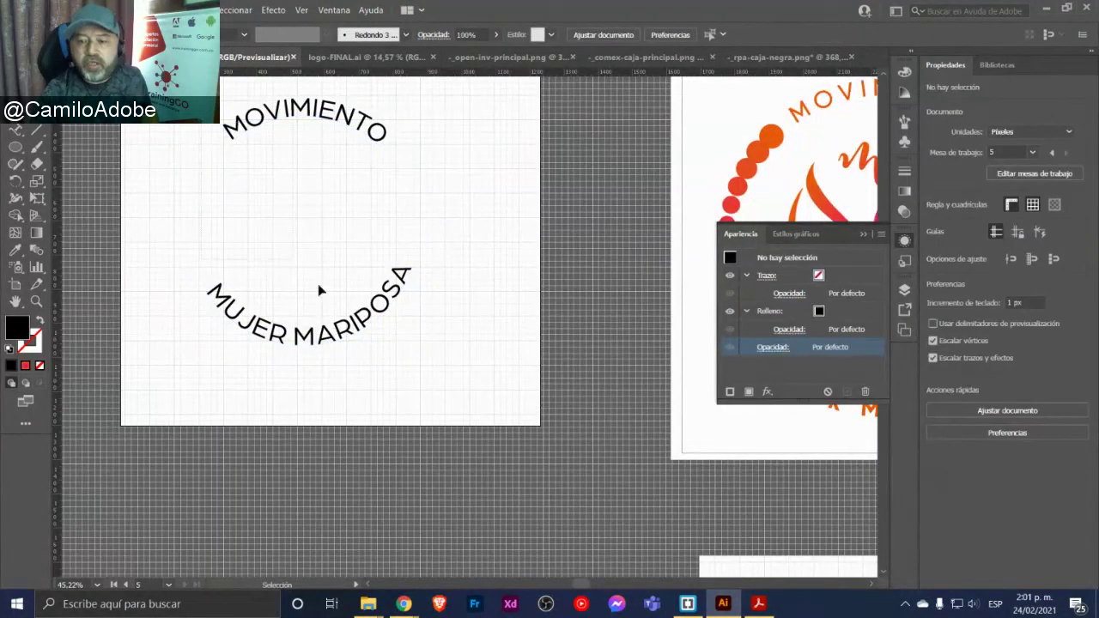
{"action": "left_click_drag", "start_coordinate": [318, 291], "coordinate": [565, 290]}
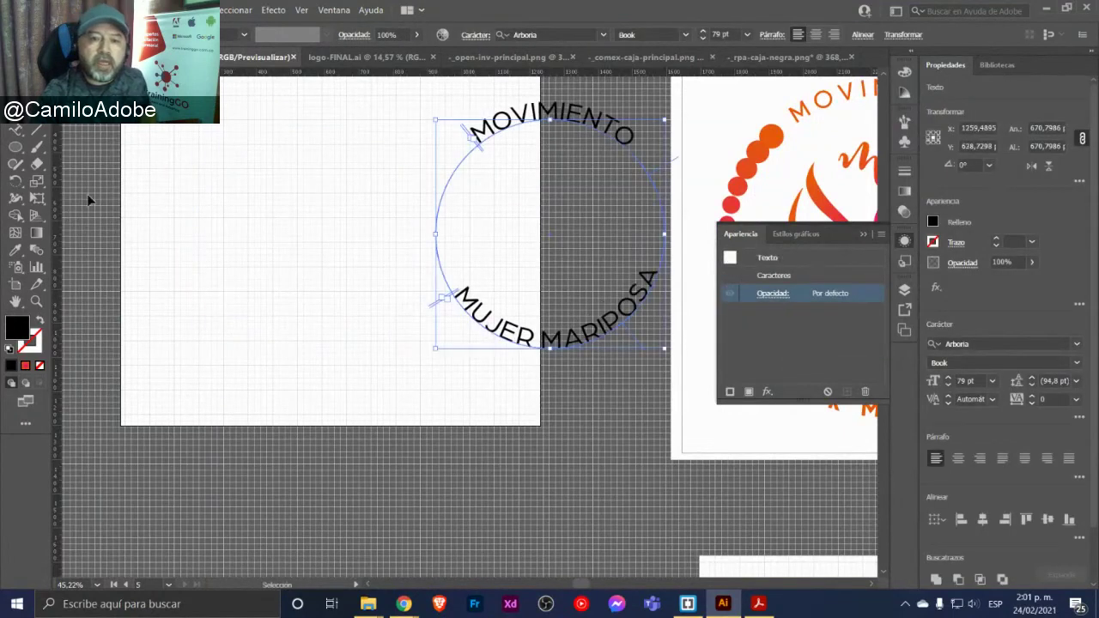
{"action": "left_click_drag", "start_coordinate": [15, 146], "coordinate": [75, 181]}
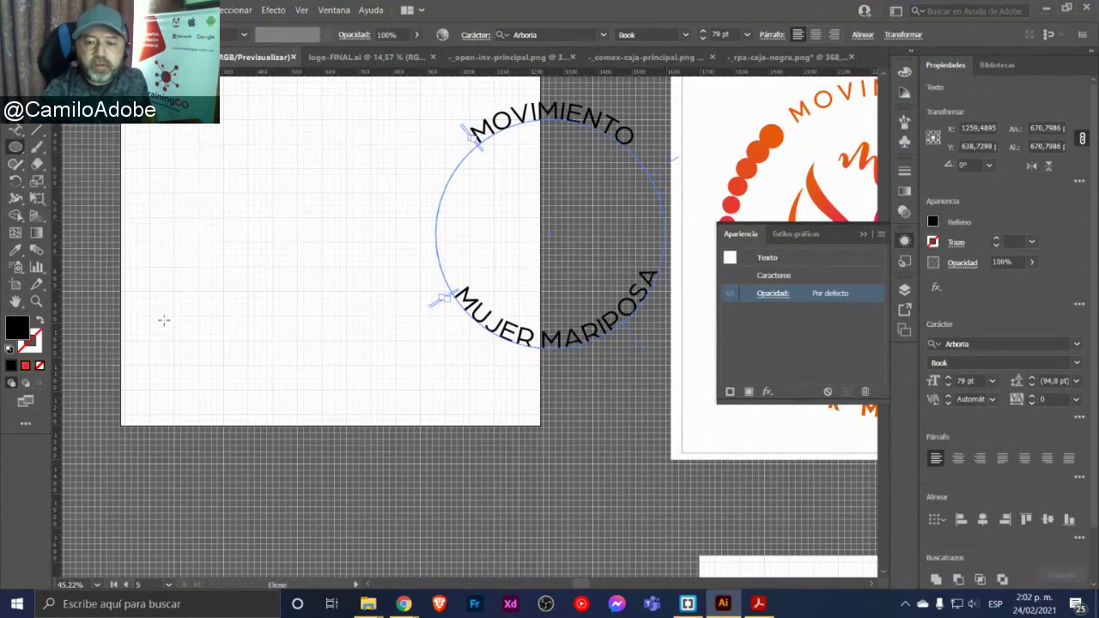
{"action": "mouse_move", "coordinate": [164, 341]}
{"action": "left_mouse_down"}
{"action": "mouse_move", "coordinate": [183, 360]}
{"action": "mouse_move", "coordinate": [186, 174]}
{"action": "mouse_move", "coordinate": [192, 182]}
{"action": "left_mouse_up"}
Colour the larger circle orange and the smaller circle red
{"action": "key", "text": "v"}
{"action": "left_click", "coordinate": [206, 285]}
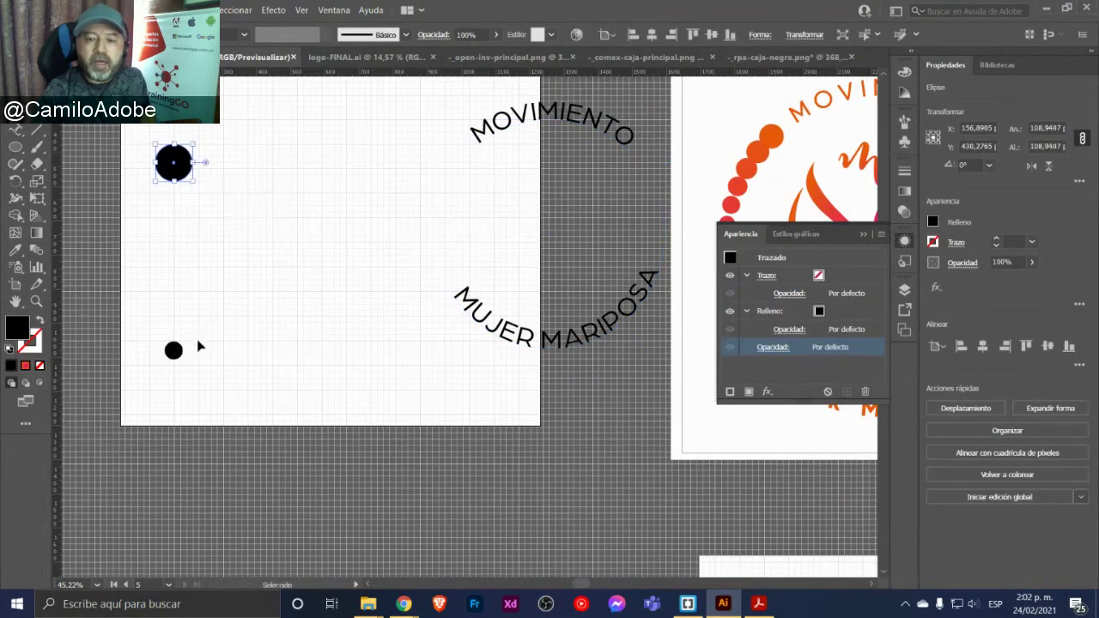
{"action": "left_click", "coordinate": [174, 350]}
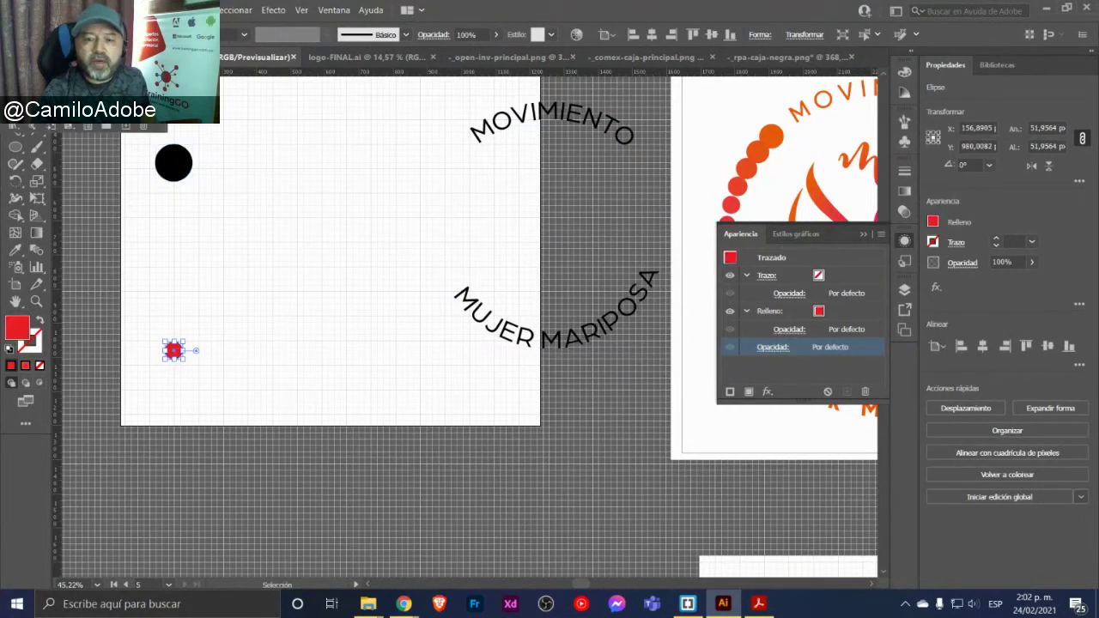
{"action": "left_click", "coordinate": [174, 163]}
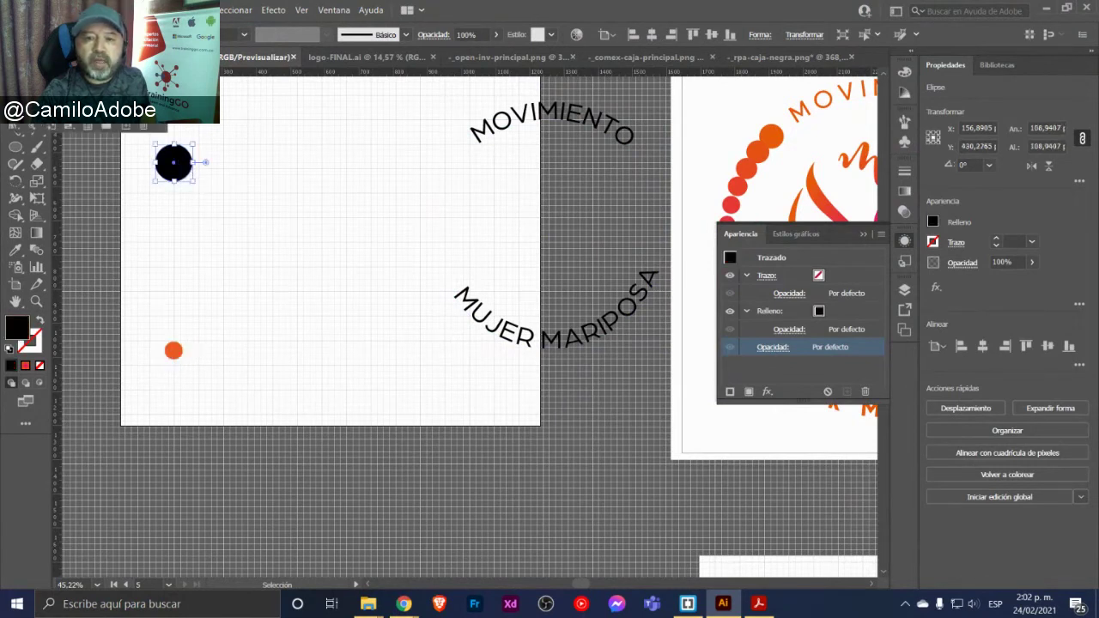
{"action": "left_click", "coordinate": [173, 350]}
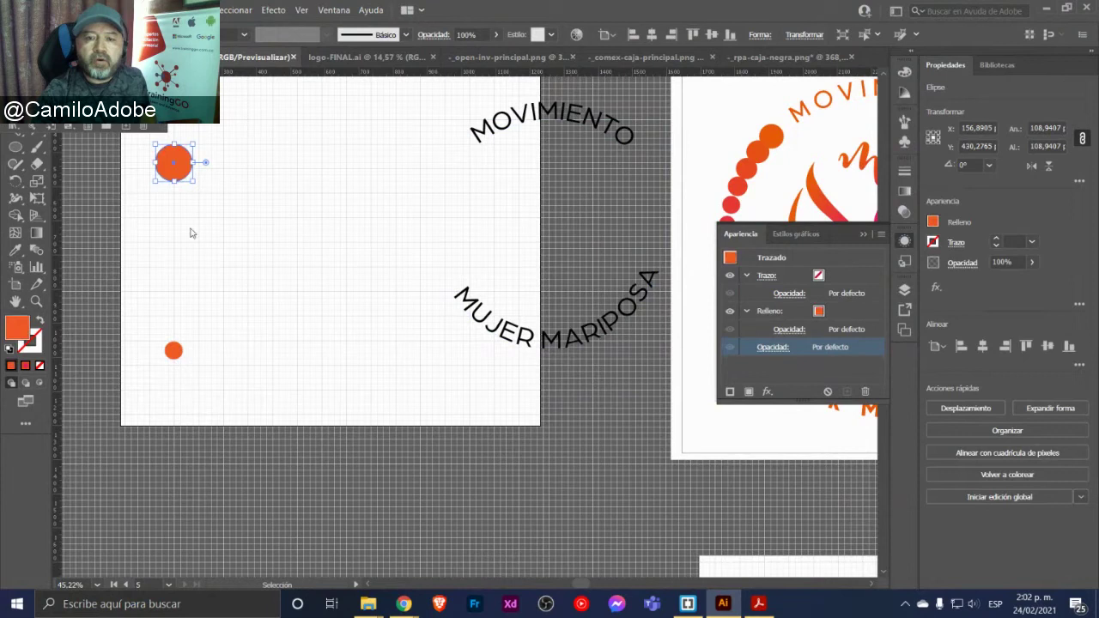
{"action": "left_click", "coordinate": [173, 351]}
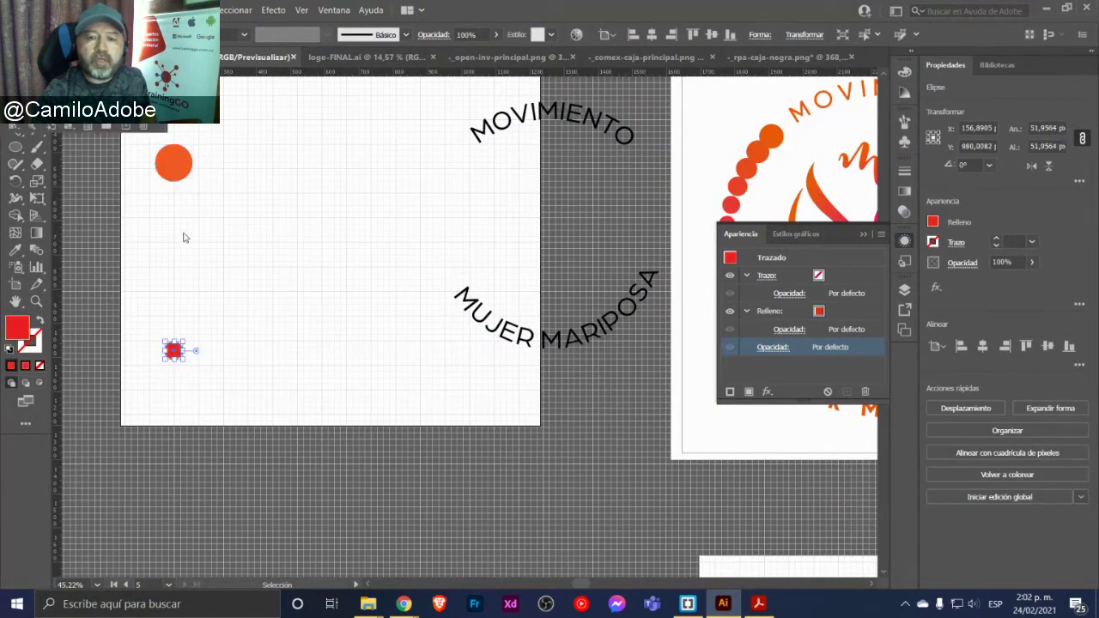
{"action": "left_click", "coordinate": [198, 356]}
Nudge the red circle slightly lower and select both circles together
{"action": "left_click_drag", "start_coordinate": [173, 355], "coordinate": [173, 370]}
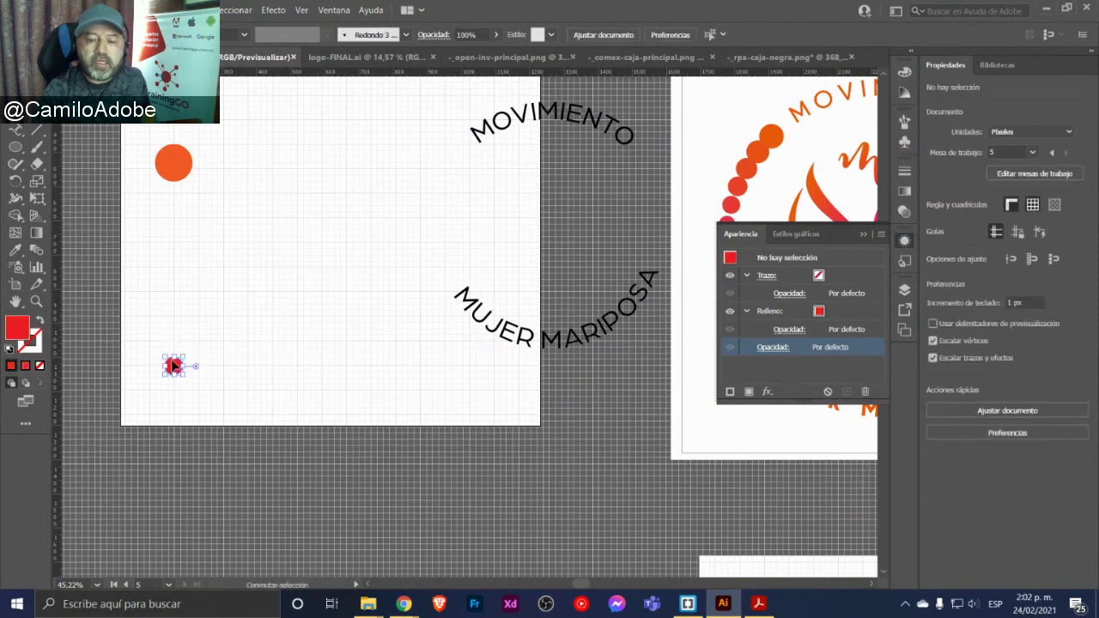
{"action": "left_click", "coordinate": [230, 290]}
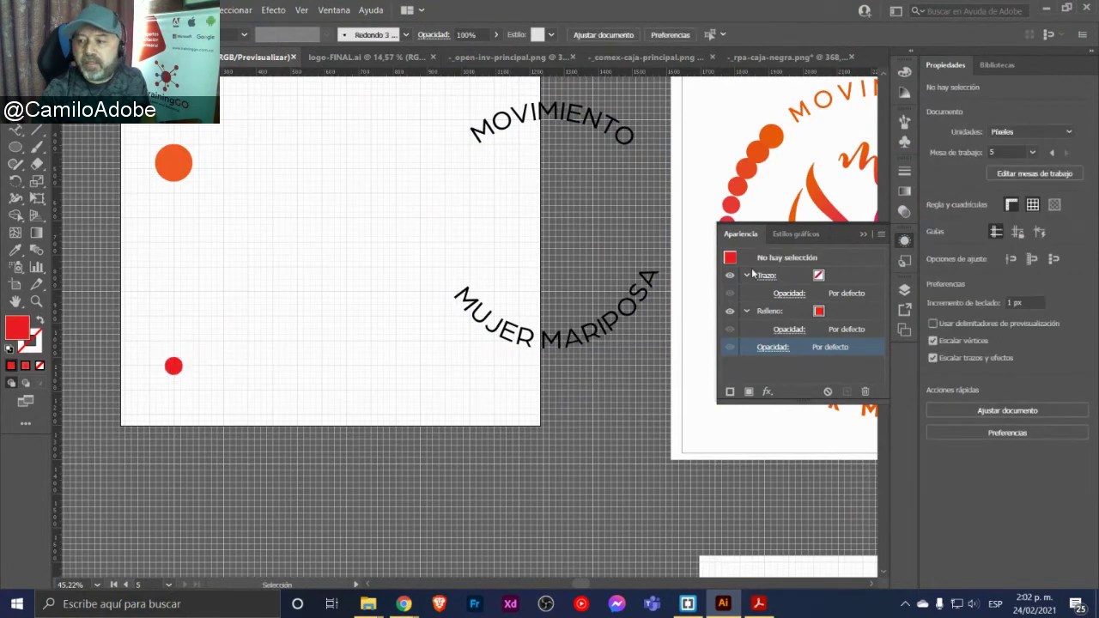
{"action": "left_click", "coordinate": [864, 235]}
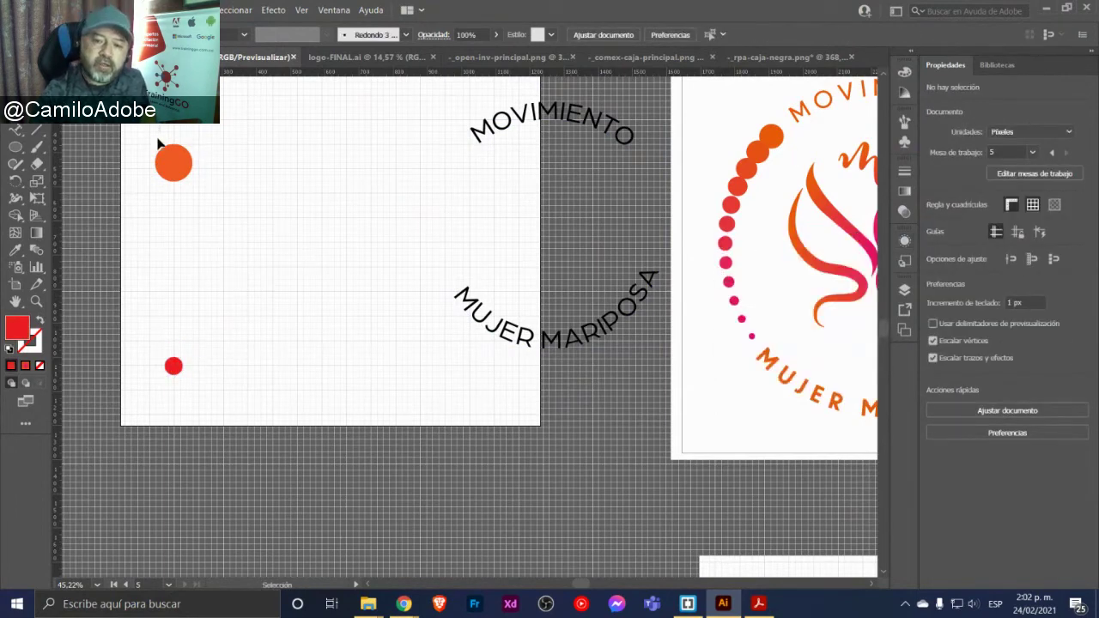
{"action": "left_click_drag", "start_coordinate": [159, 143], "coordinate": [240, 394]}
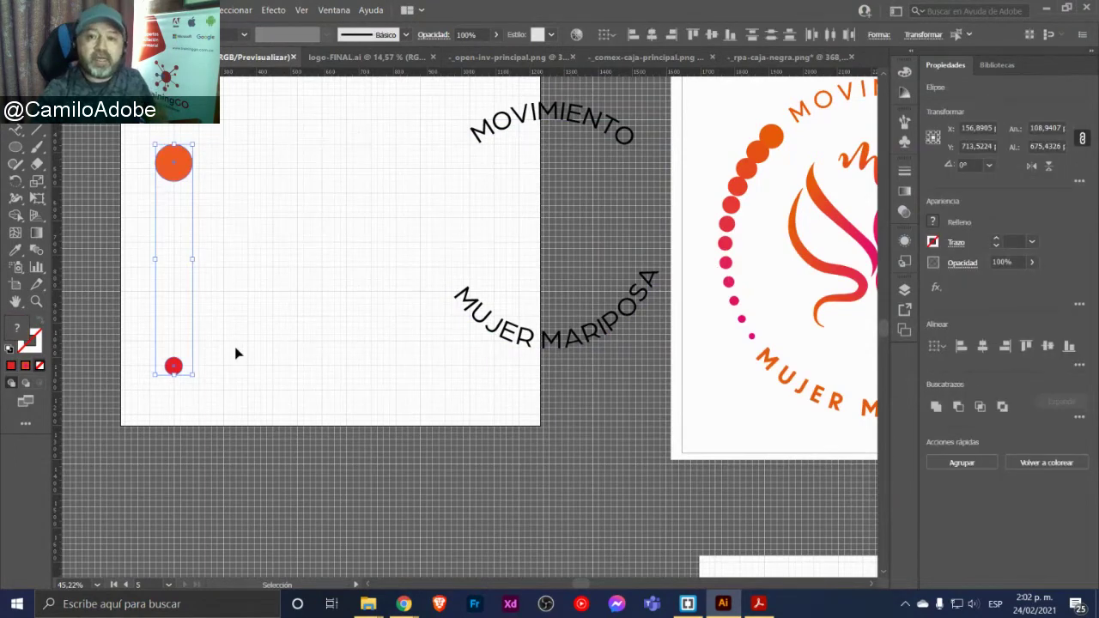
{"action": "left_click", "coordinate": [153, 10]}
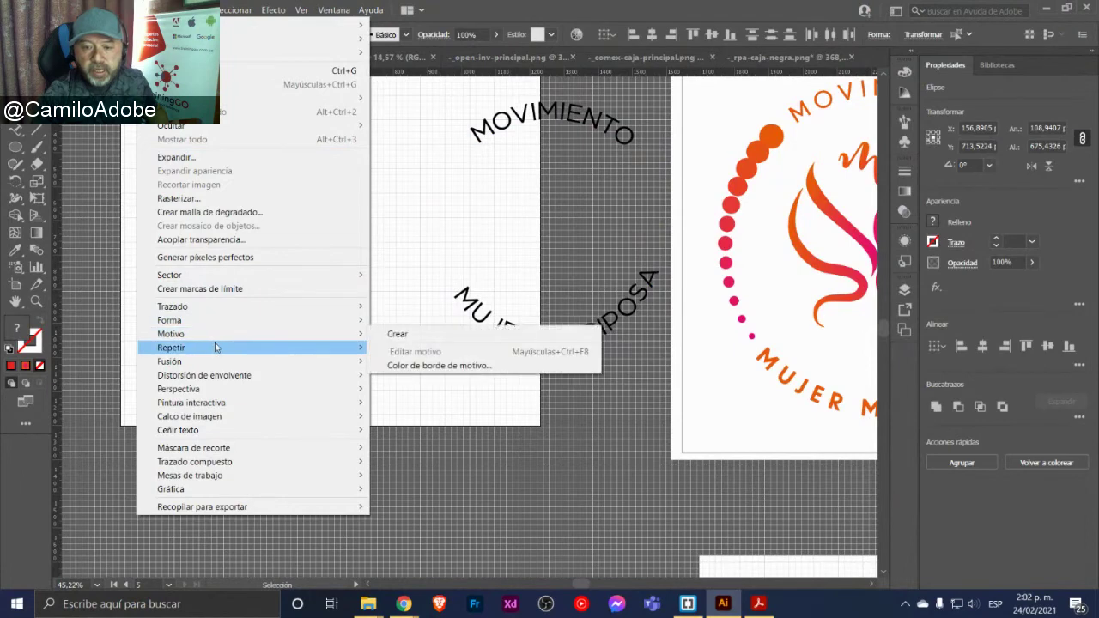
{"action": "mouse_move", "coordinate": [171, 361]}
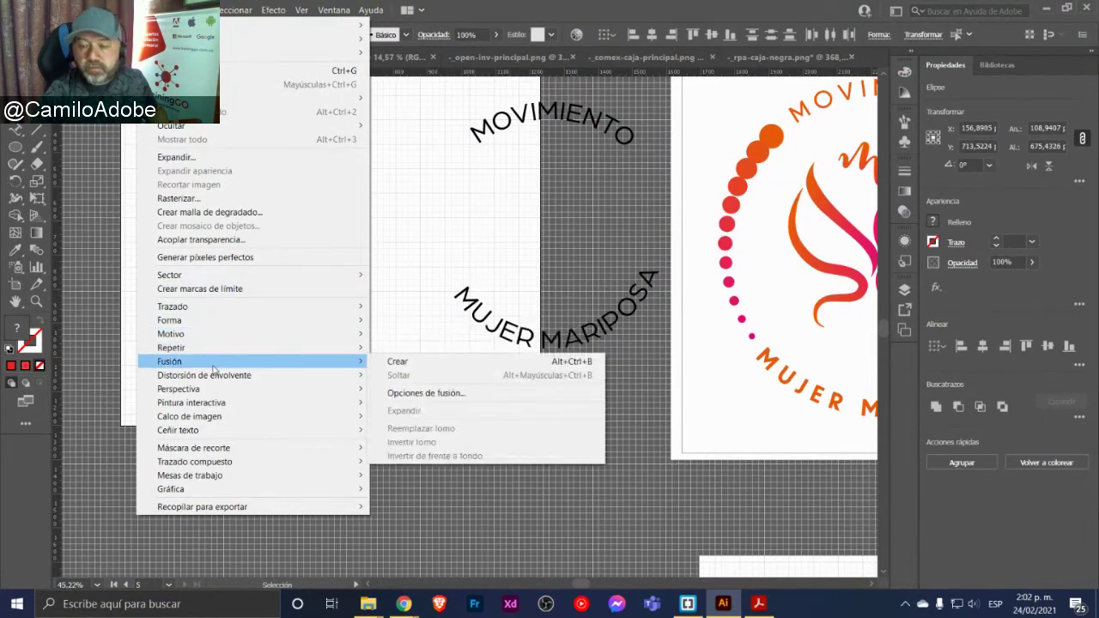
Blend the orange and red circles using Specified Steps spacing of 10
{"action": "left_click", "coordinate": [397, 361]}
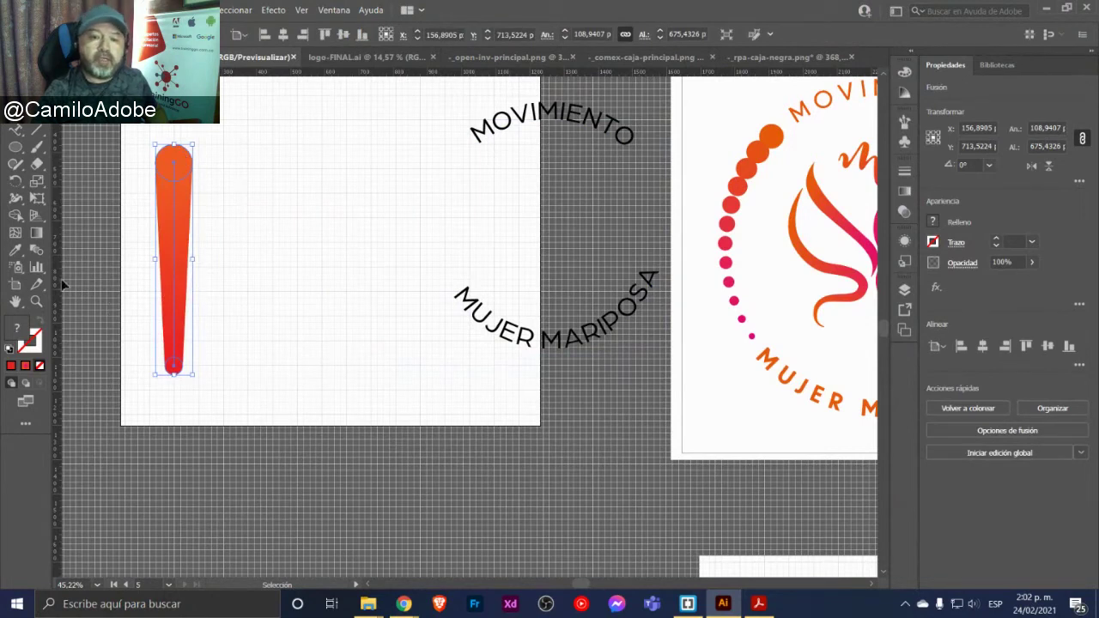
{"action": "double_click", "coordinate": [37, 250]}
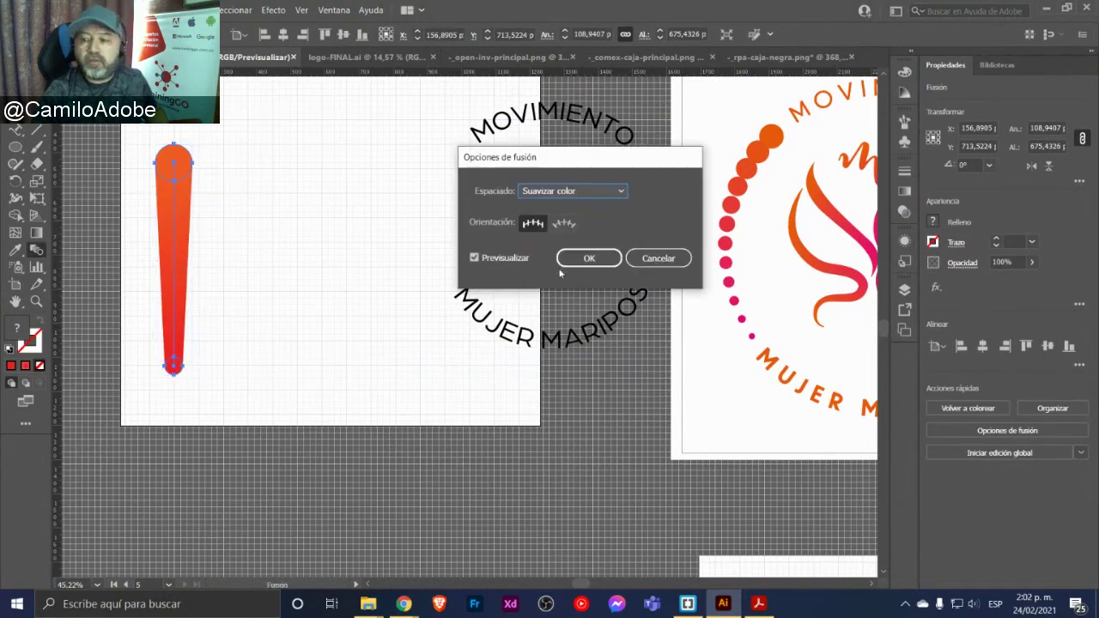
{"action": "left_click", "coordinate": [554, 191]}
{"action": "left_click", "coordinate": [572, 225]}
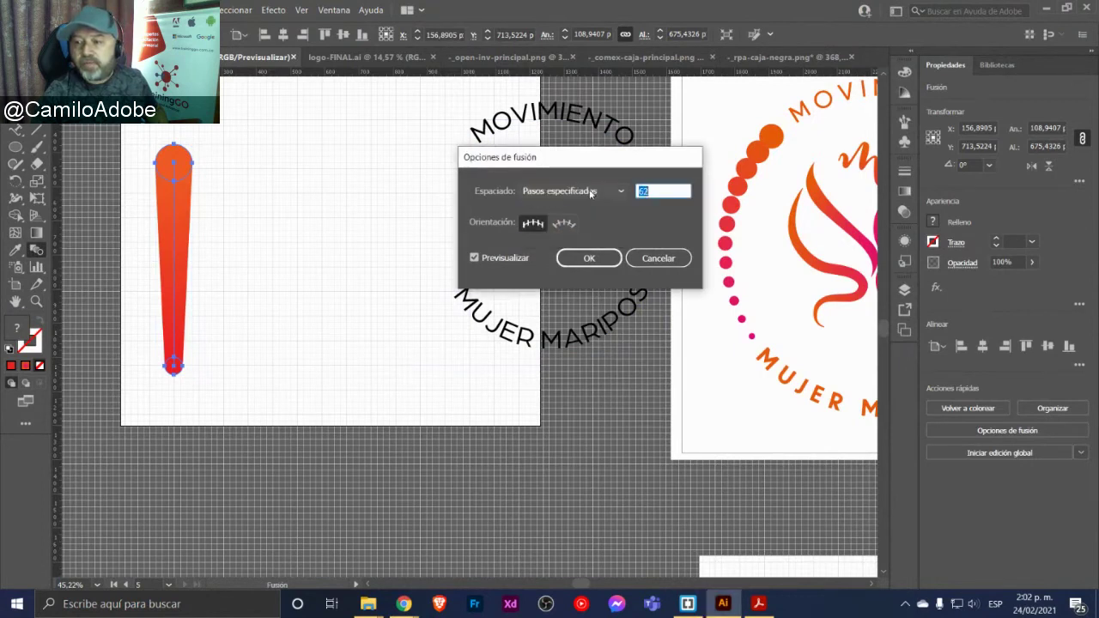
{"action": "type", "text": "20"}
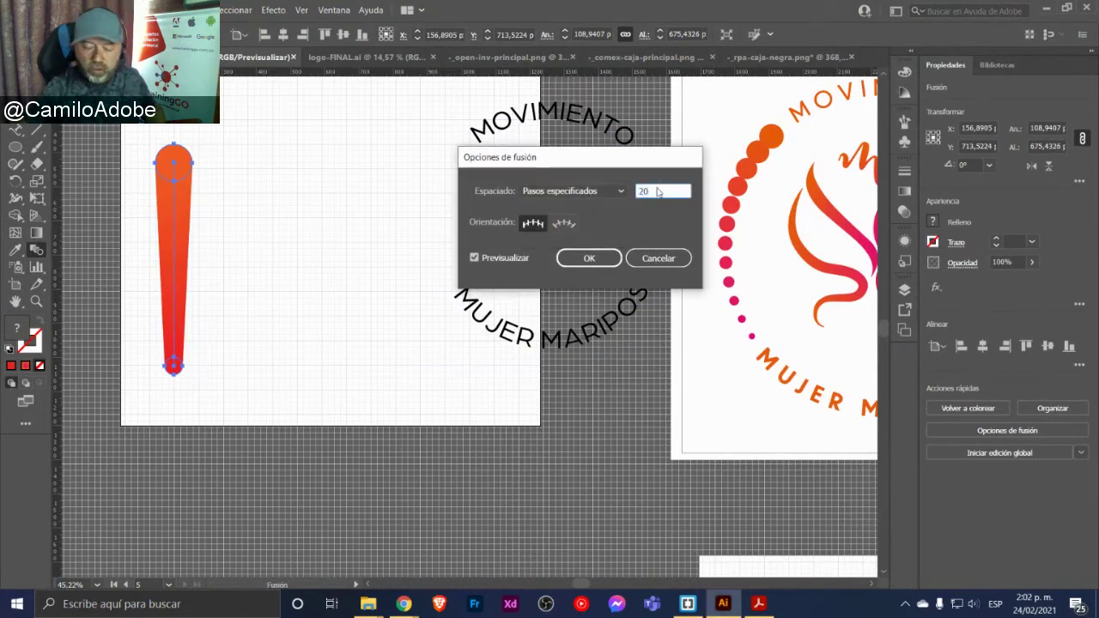
{"action": "double_click", "coordinate": [657, 191]}
{"action": "key", "text": "Tab"}
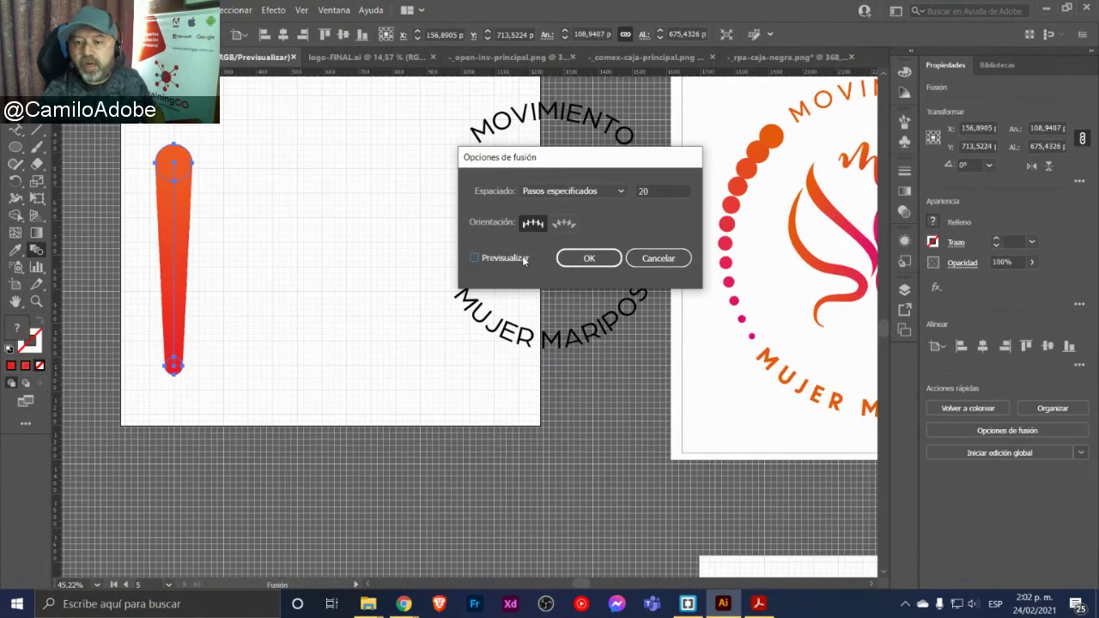
{"action": "double_click", "coordinate": [683, 192]}
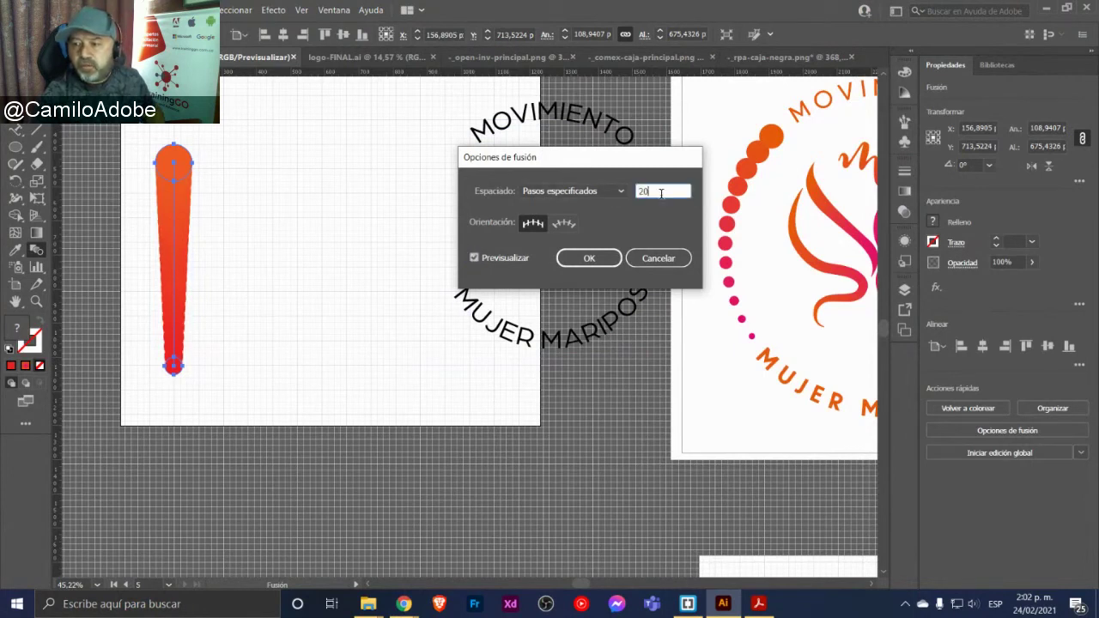
{"action": "type", "text": "10"}
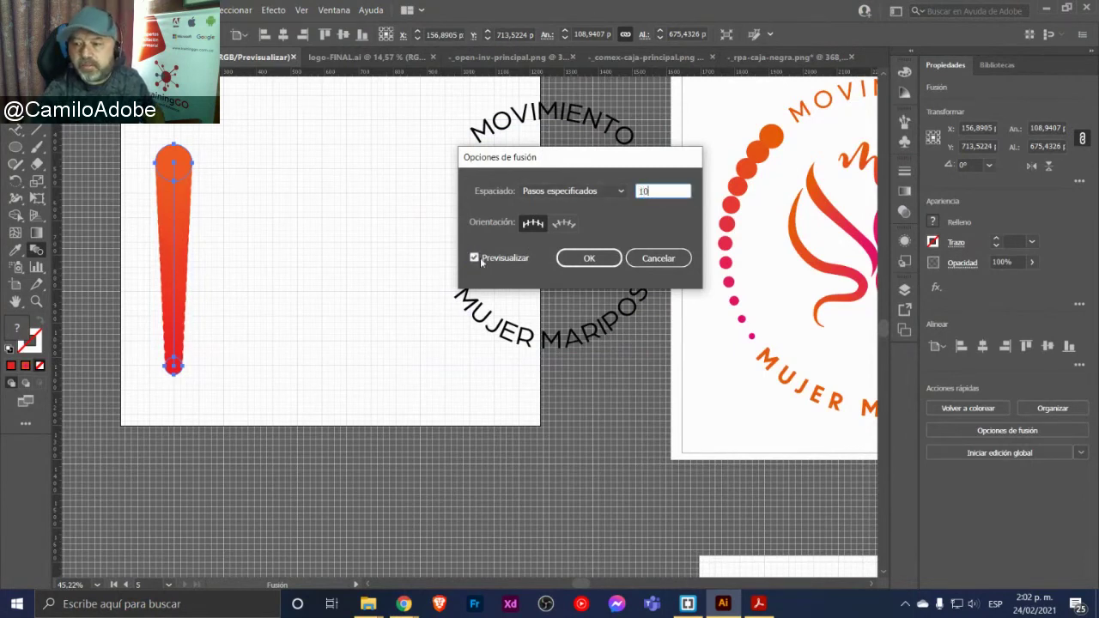
{"action": "key", "text": "Tab"}
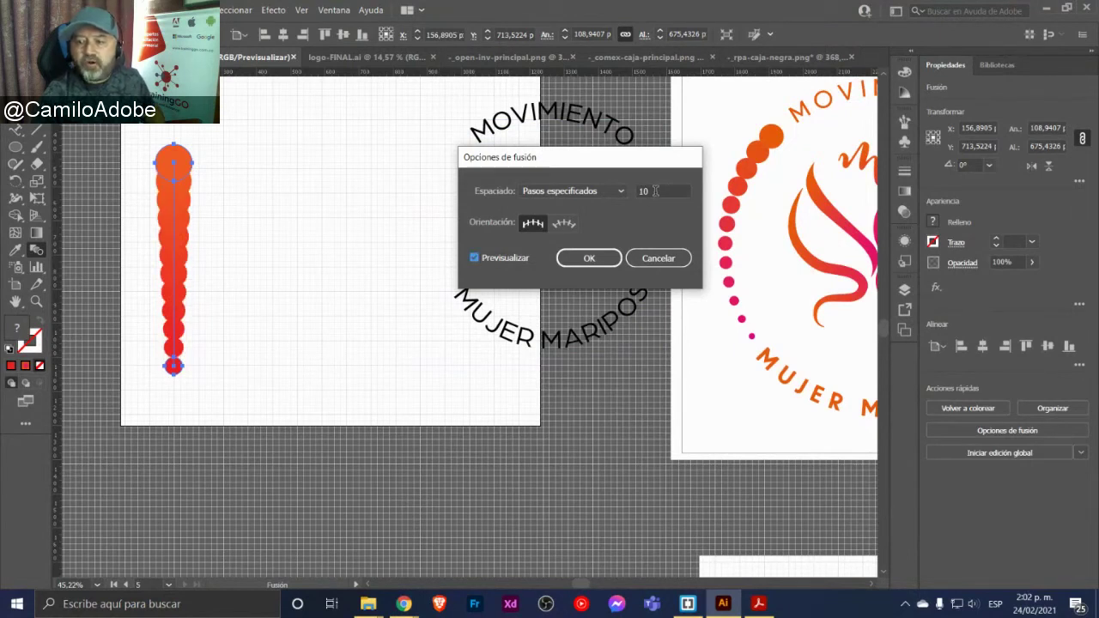
{"action": "left_click", "coordinate": [664, 187]}
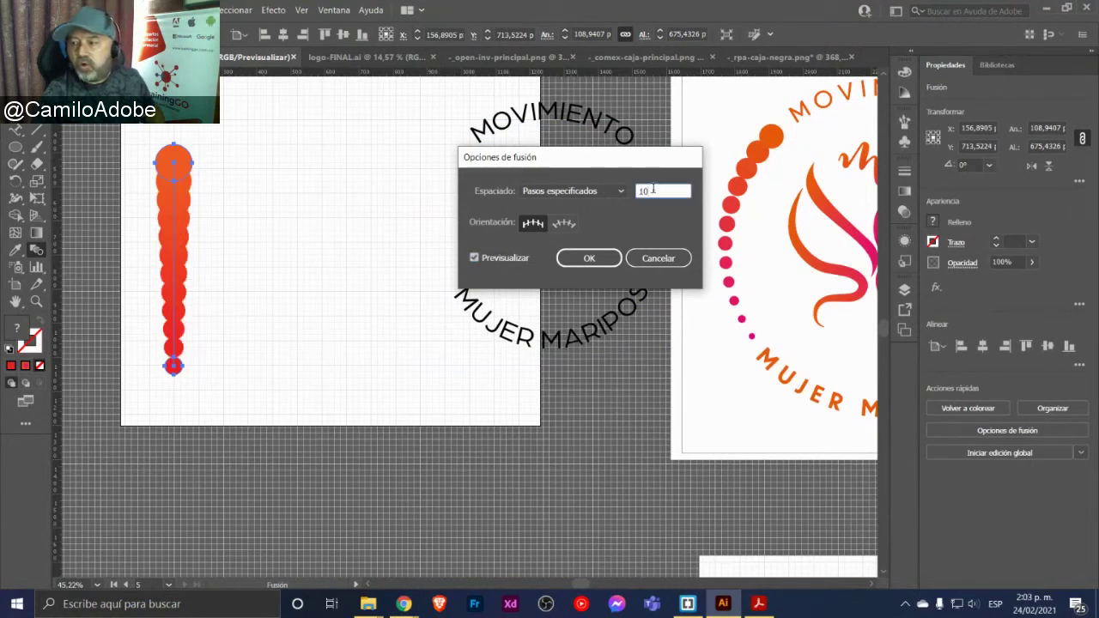
{"action": "left_click", "coordinate": [589, 258]}
Isolate the blend and rotate its bottom circle 45°, shrinking it to about 22 px
{"action": "key", "text": "v"}
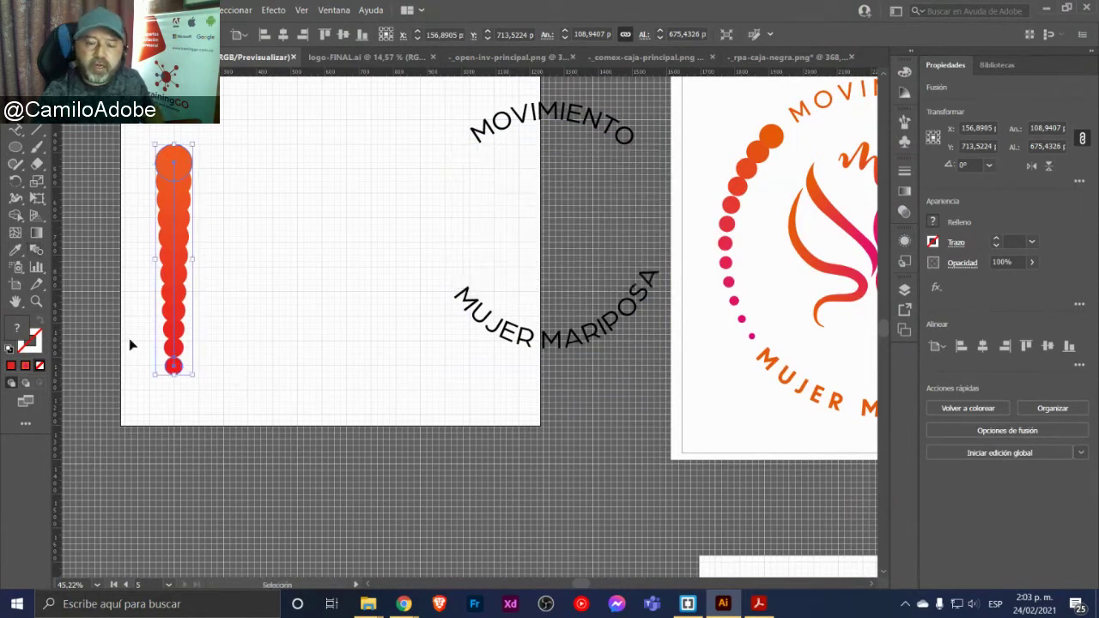
{"action": "double_click", "coordinate": [180, 370]}
{"action": "left_click", "coordinate": [175, 367]}
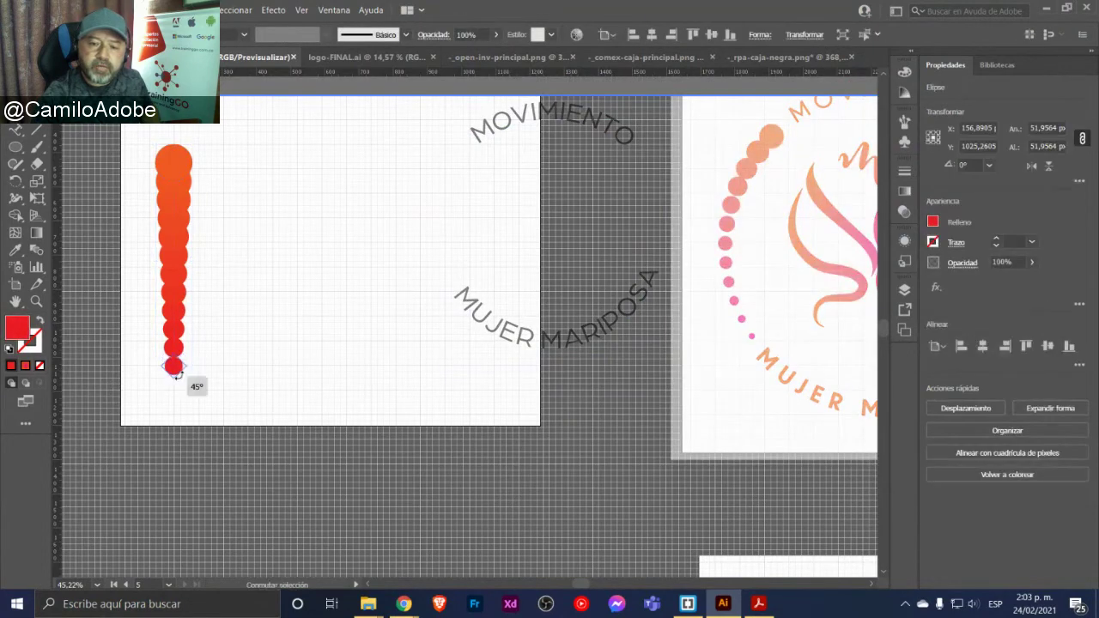
{"action": "left_click_drag", "start_coordinate": [176, 375], "coordinate": [358, 473]}
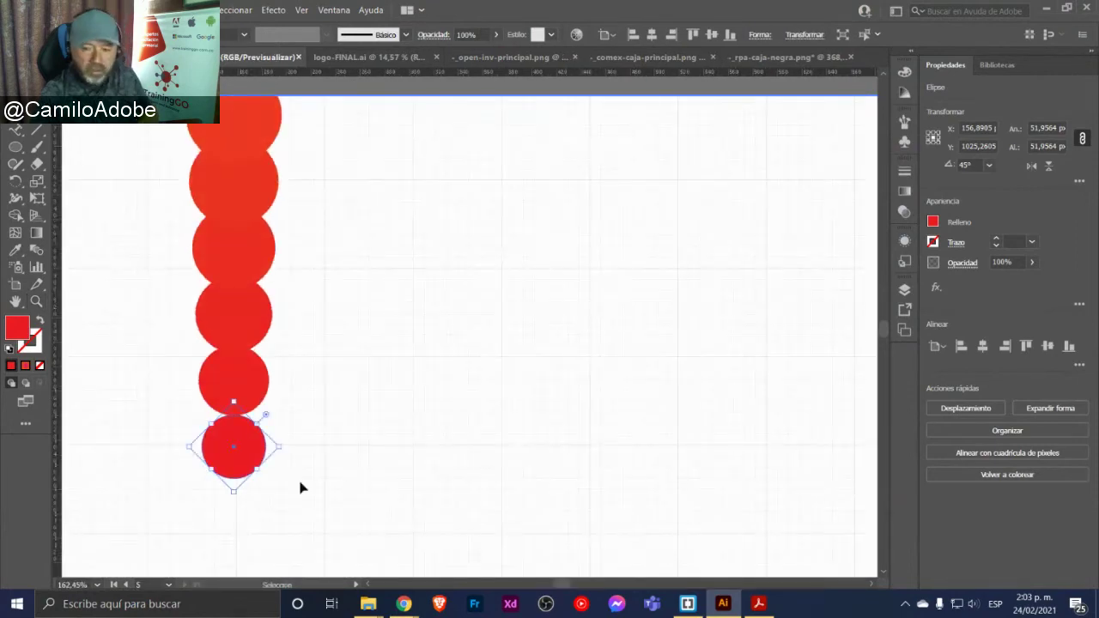
{"action": "left_click_drag", "start_coordinate": [281, 450], "coordinate": [234, 454]}
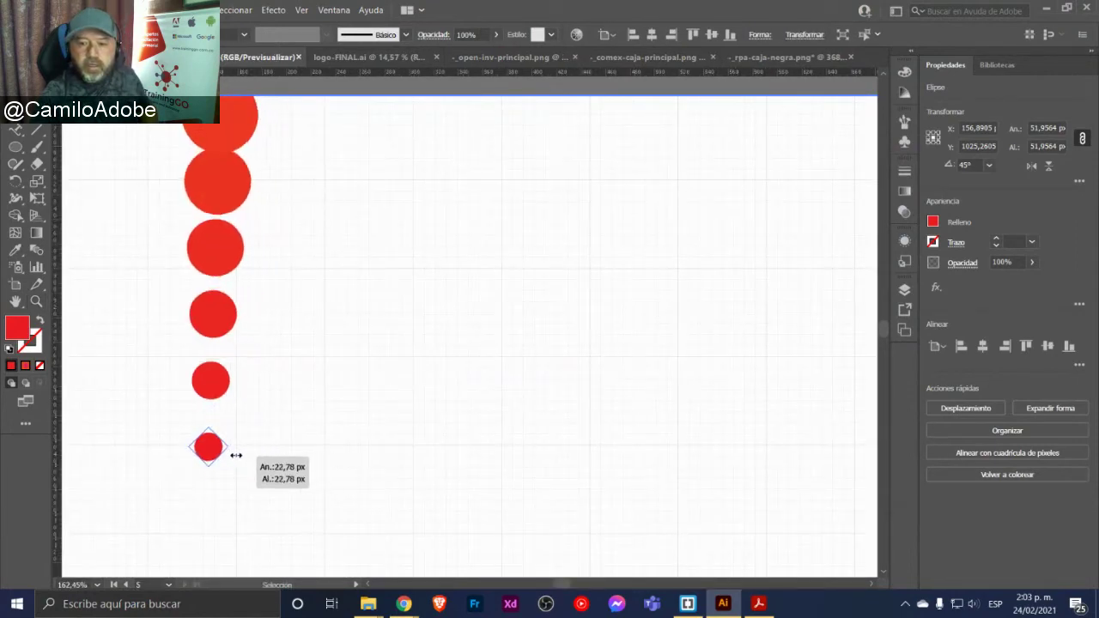
Zoom out to 50% and pan to show the whole dot column and artboard
{"action": "key", "text": "z"}
{"action": "left_click", "coordinate": [388, 287], "text": "alt"}
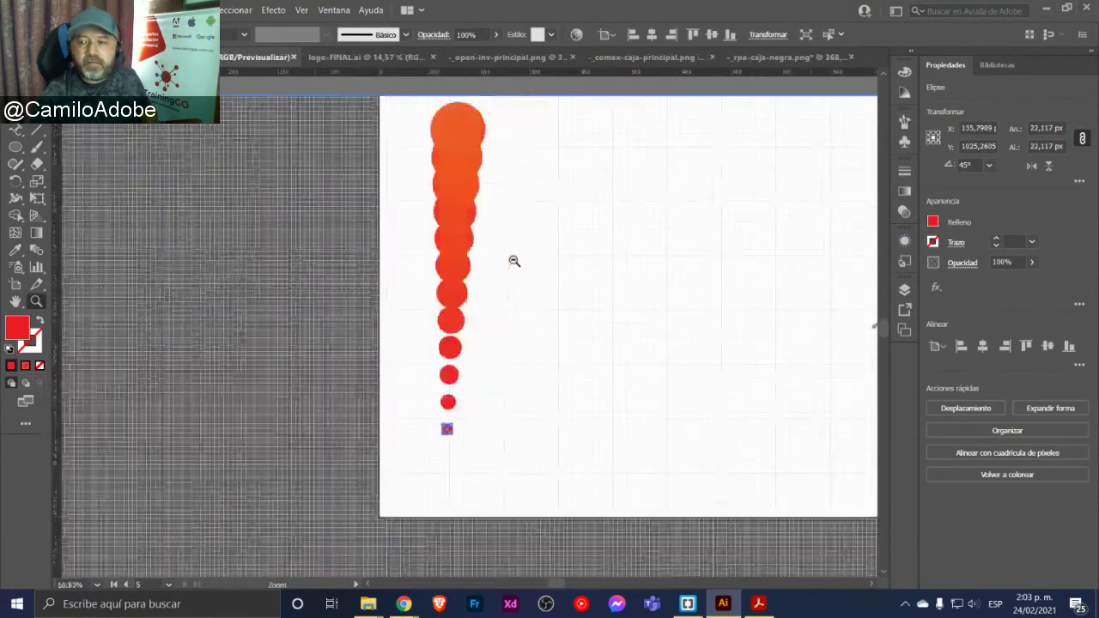
{"action": "left_click_drag", "start_coordinate": [507, 275], "coordinate": [289, 311]}
{"action": "key", "text": "v"}
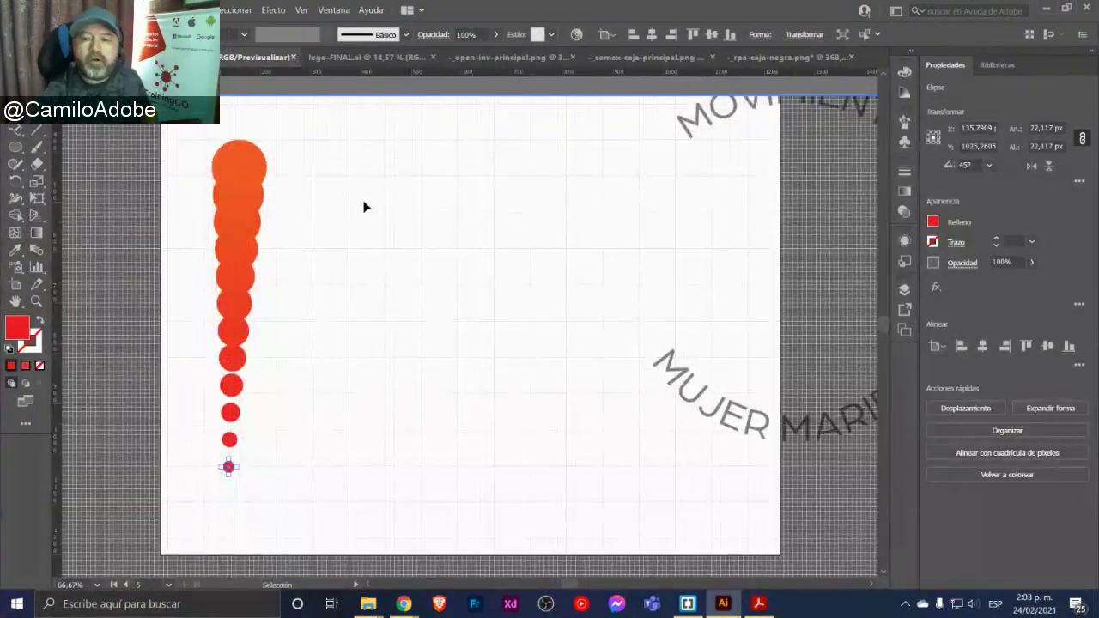
{"action": "left_click", "coordinate": [363, 206]}
{"action": "key", "text": "z"}
{"action": "left_click", "coordinate": [498, 293], "text": "alt"}
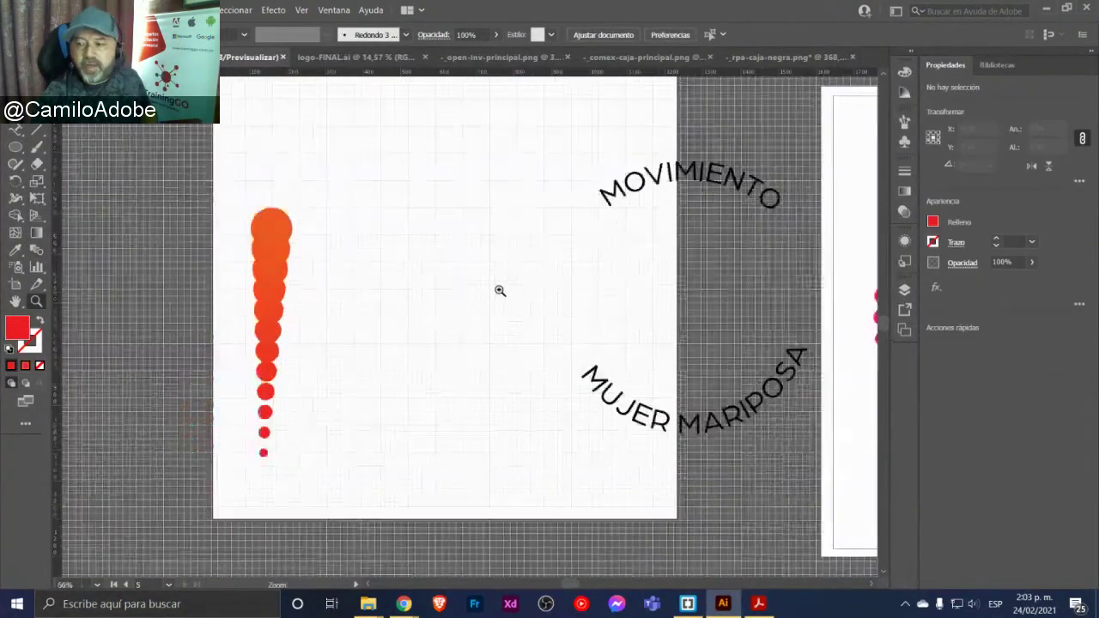
{"action": "left_click_drag", "start_coordinate": [500, 292], "coordinate": [356, 280]}
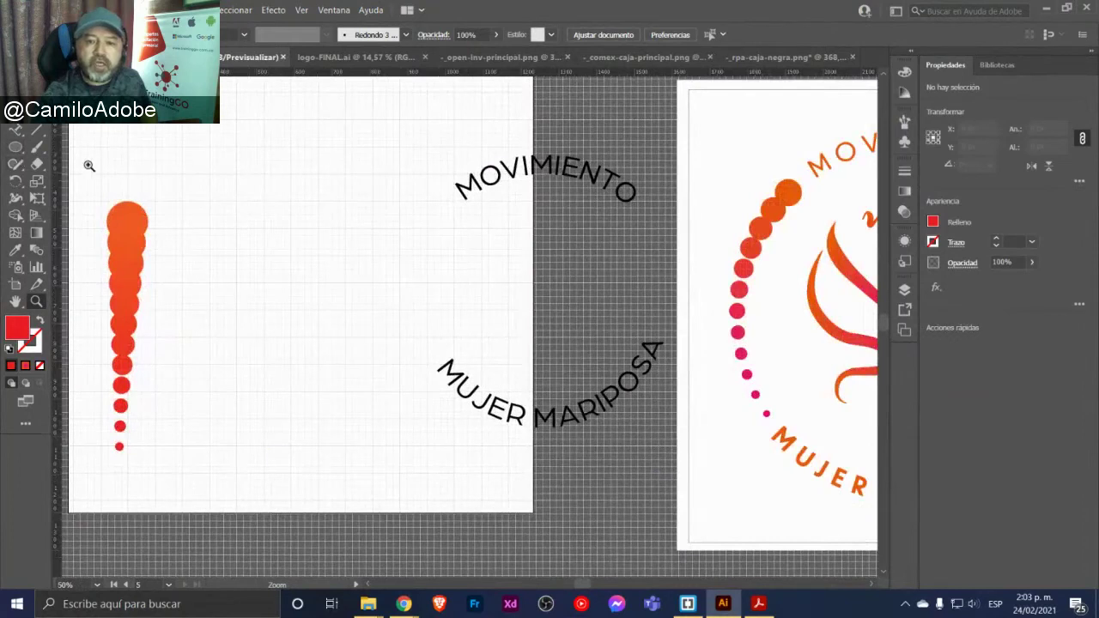
Draw a large circle in the artboard's middle and turn it into a red outline
{"action": "left_click", "coordinate": [16, 146]}
{"action": "left_click_drag", "start_coordinate": [248, 163], "coordinate": [482, 429]}
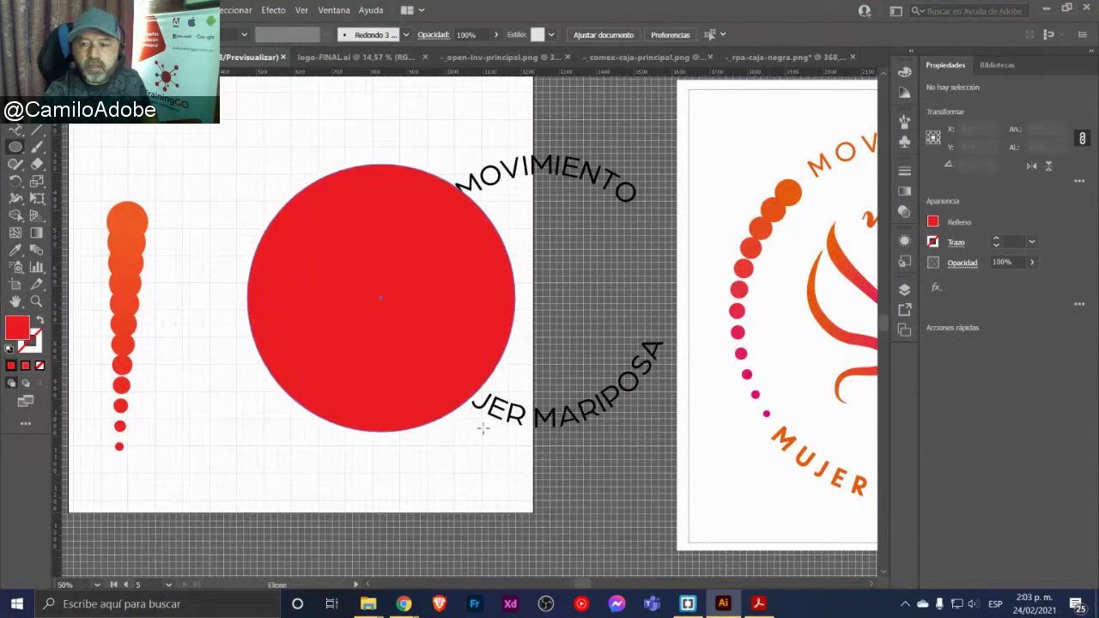
{"action": "left_click", "coordinate": [38, 320]}
{"action": "key", "text": "v"}
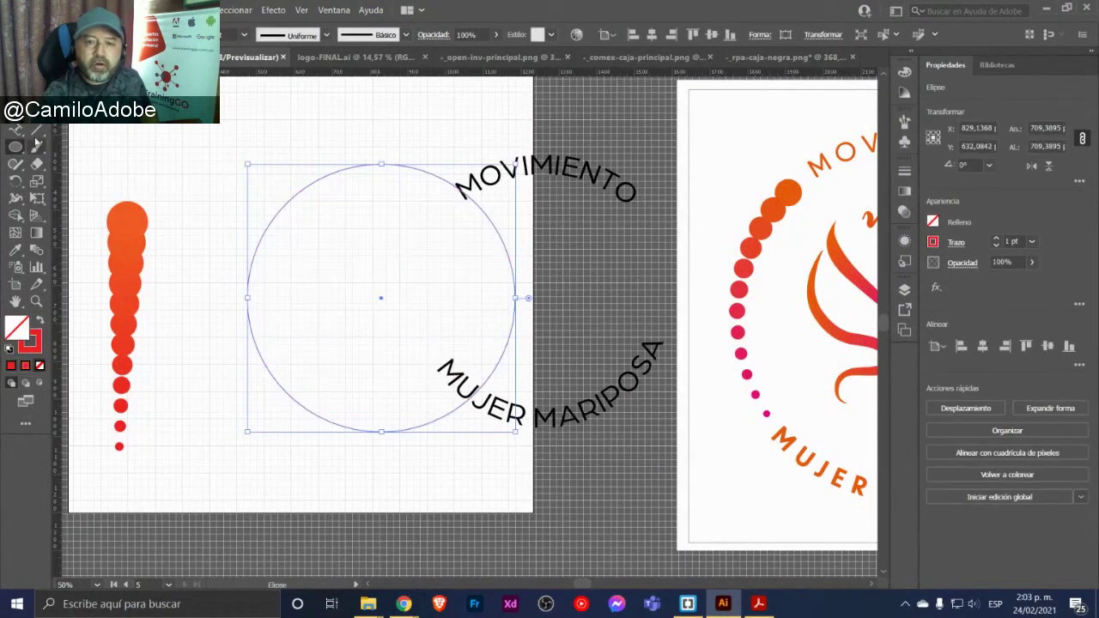
Move the dot column slightly up-right and shrink its top circle
{"action": "left_click", "coordinate": [171, 148]}
{"action": "left_click_drag", "start_coordinate": [124, 271], "coordinate": [159, 180]}
{"action": "double_click", "coordinate": [142, 163]}
{"action": "left_click", "coordinate": [142, 165]}
{"action": "left_click", "coordinate": [221, 181]}
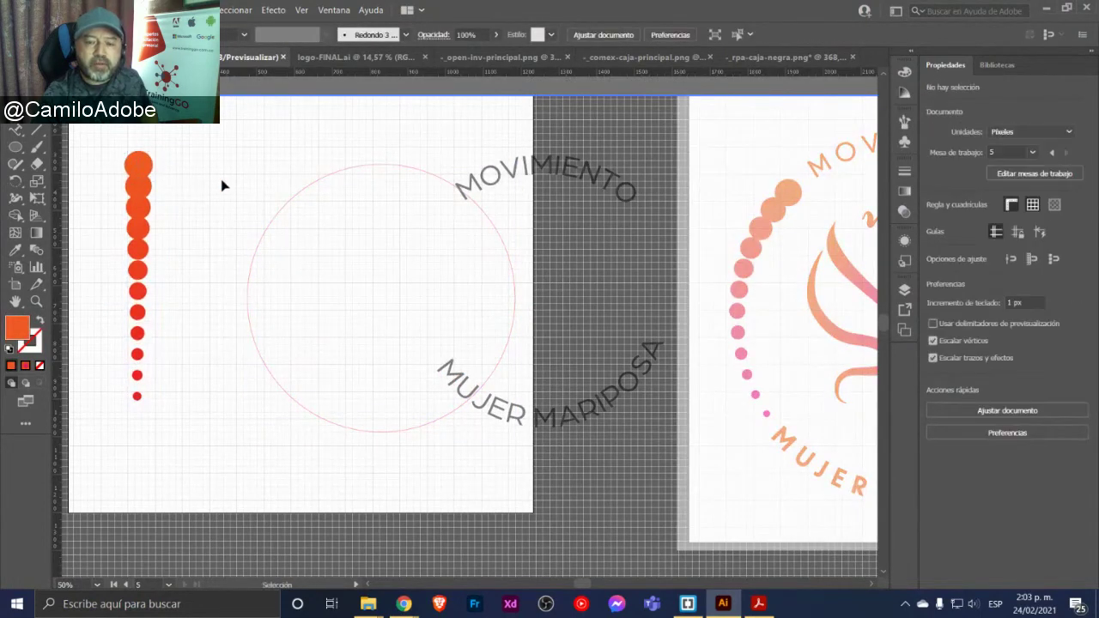
{"action": "double_click", "coordinate": [220, 181]}
Select the outline circle and show its anchor points
{"action": "left_click", "coordinate": [342, 179]}
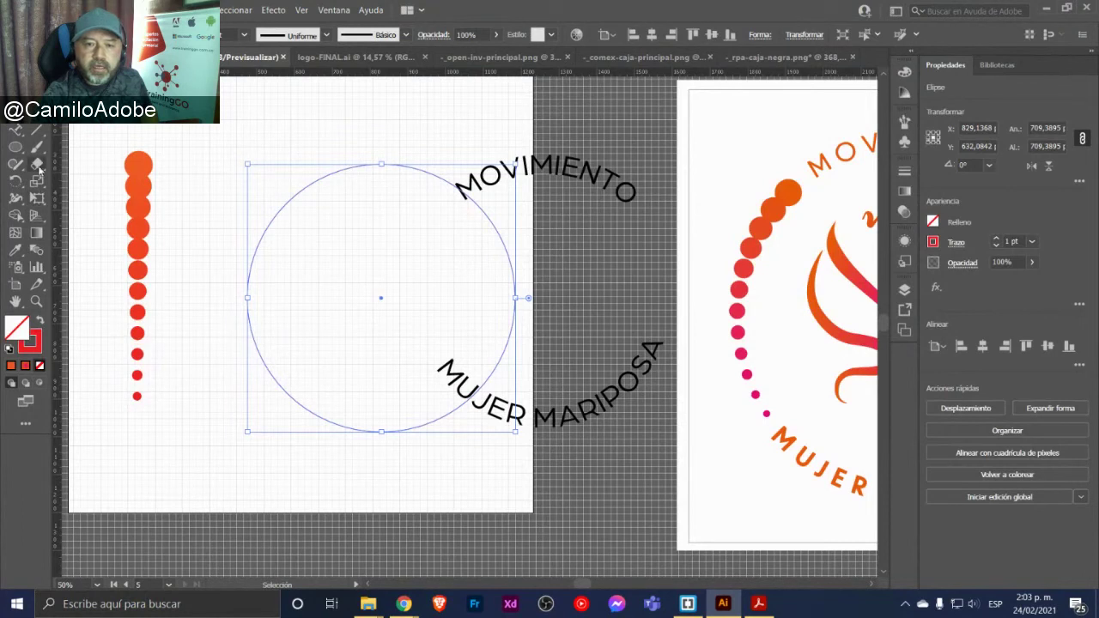
{"action": "left_click", "coordinate": [360, 138]}
{"action": "key", "text": "a"}
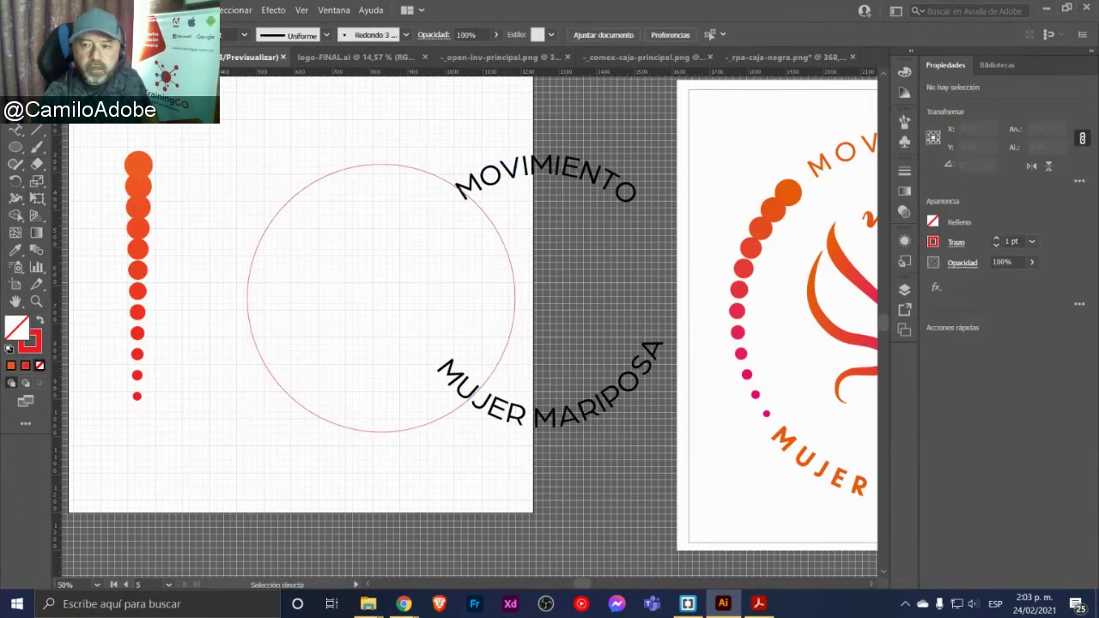
{"action": "key", "text": "v"}
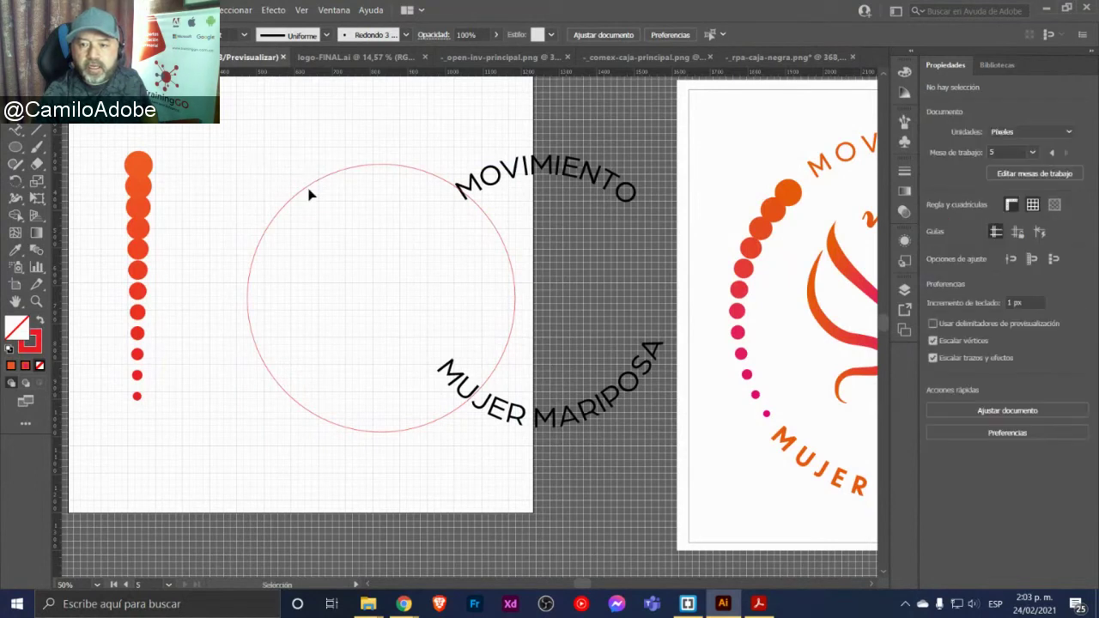
{"action": "left_click", "coordinate": [301, 199]}
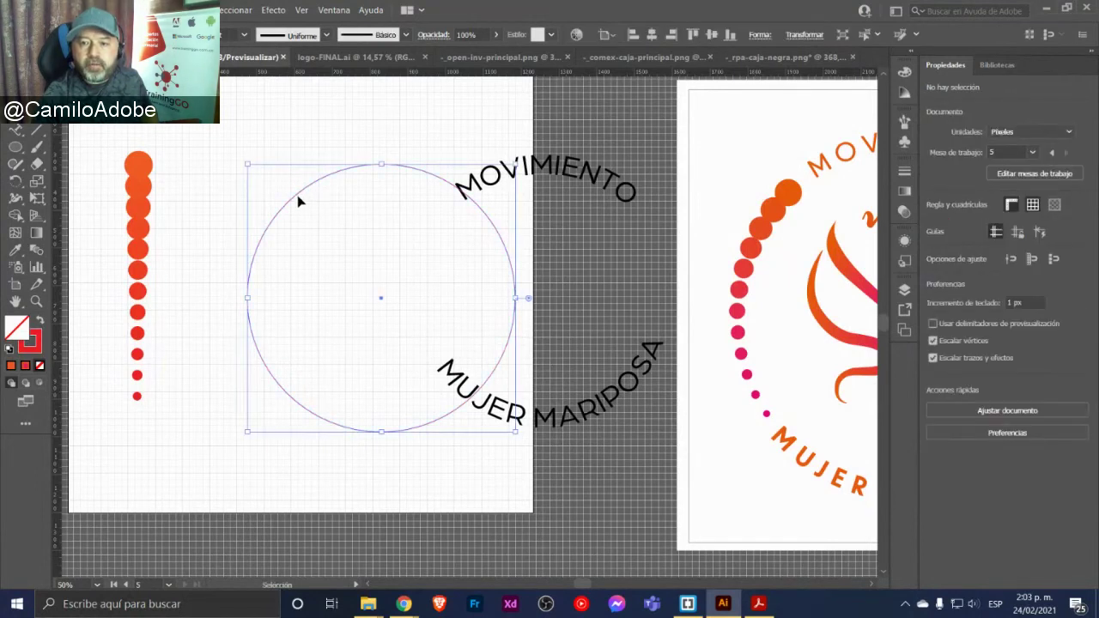
{"action": "key", "text": "a"}
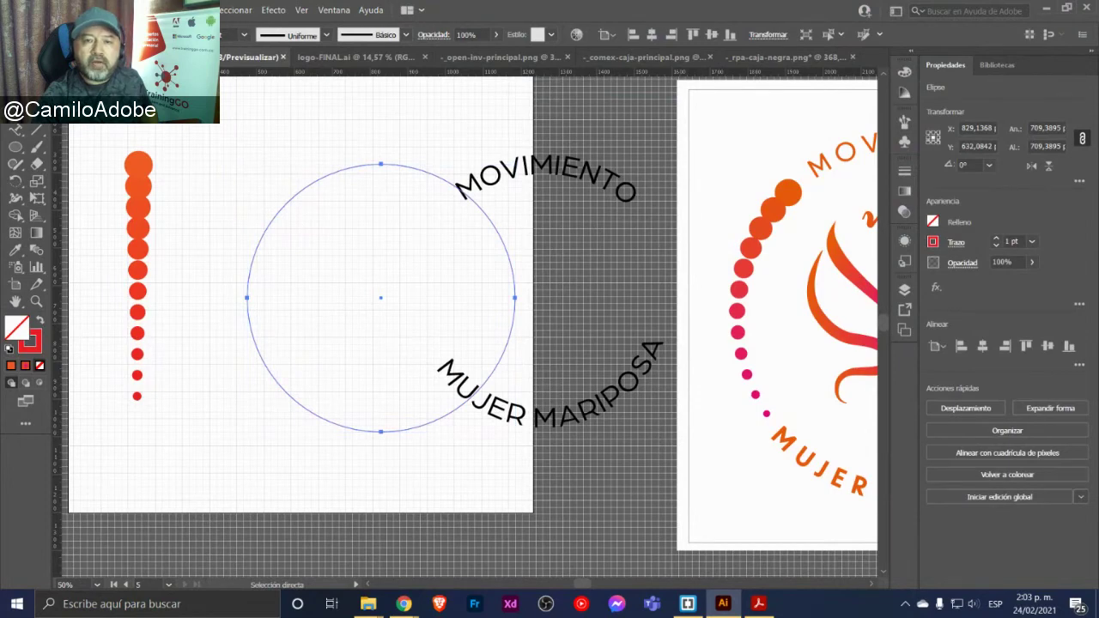
{"action": "left_click", "coordinate": [116, 9]}
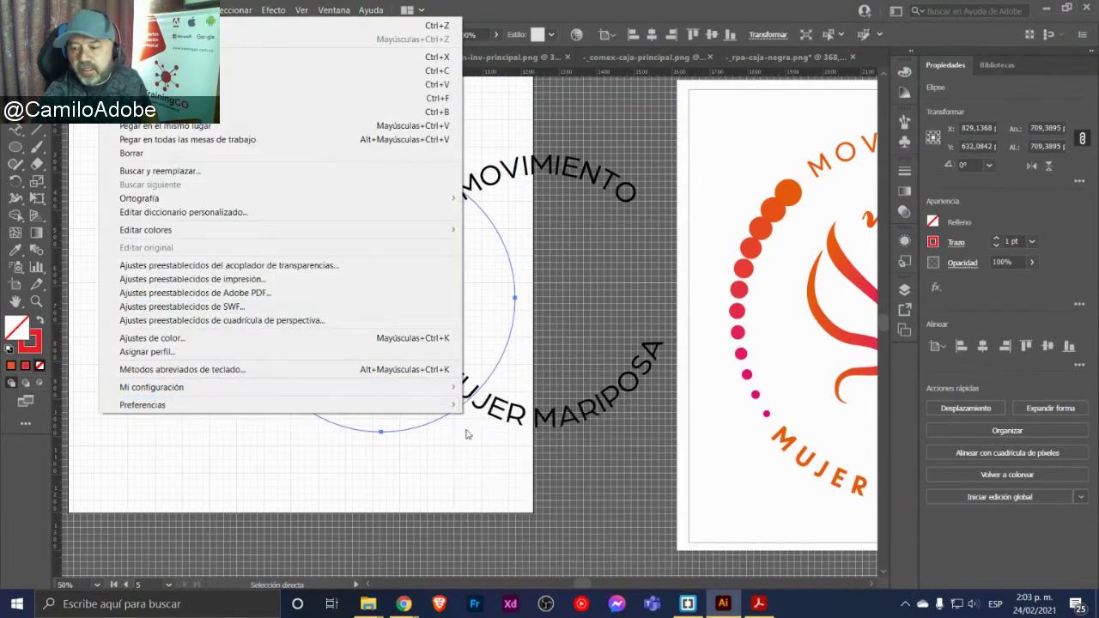
{"action": "mouse_move", "coordinate": [143, 405]}
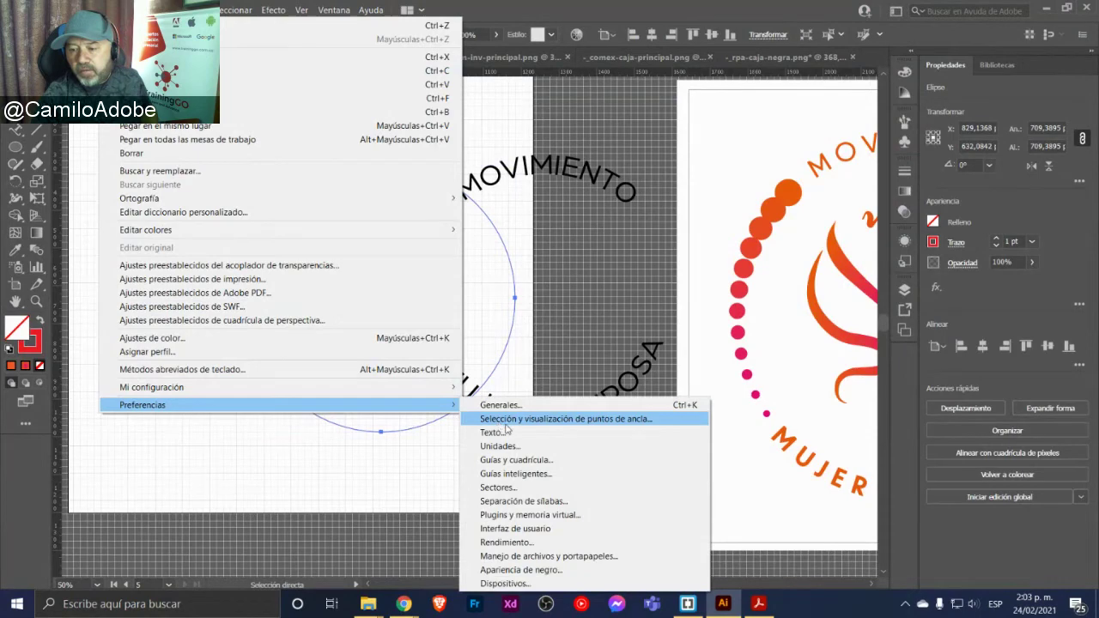
Enlarge anchor display size in Selection & Anchor Display preferences, then select the circle's top anchor
{"action": "left_click", "coordinate": [508, 420]}
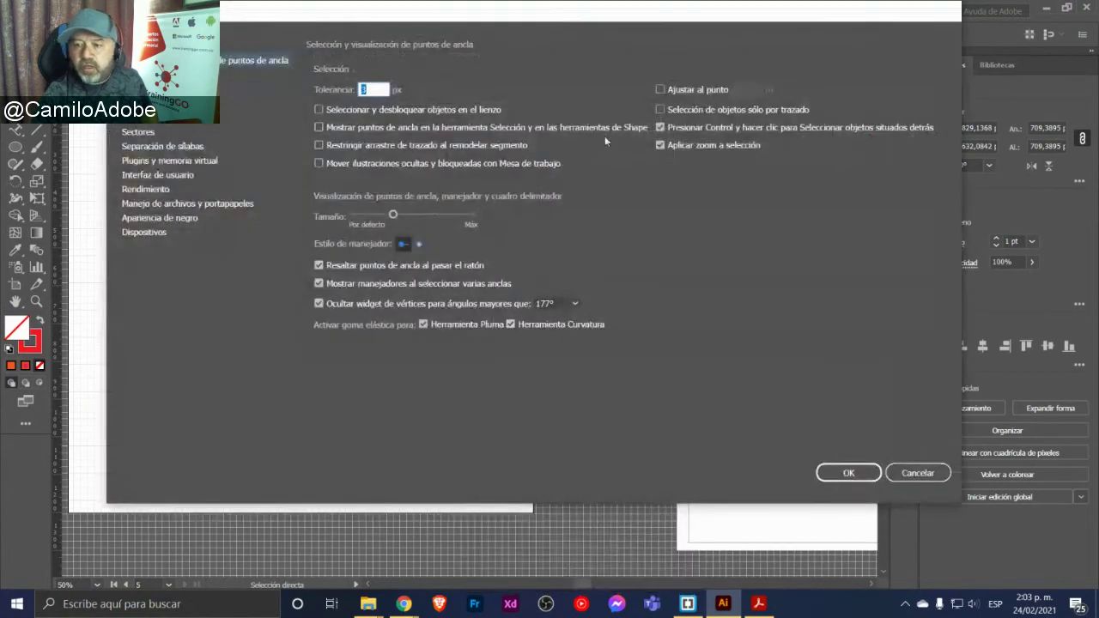
{"action": "left_click_drag", "start_coordinate": [392, 216], "coordinate": [433, 215]}
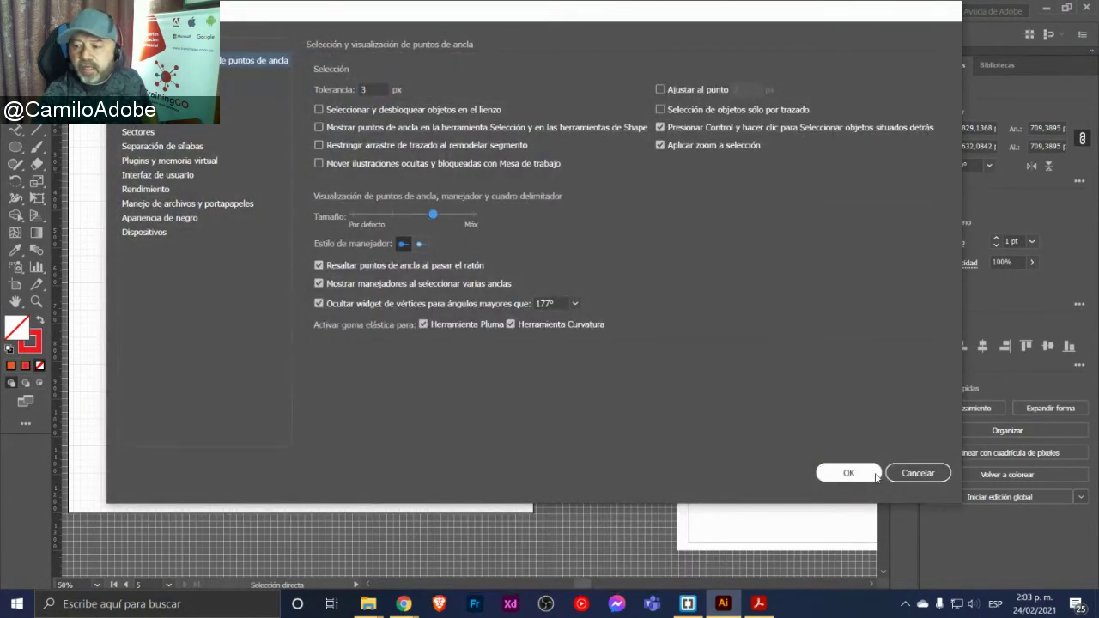
{"action": "left_click", "coordinate": [848, 473]}
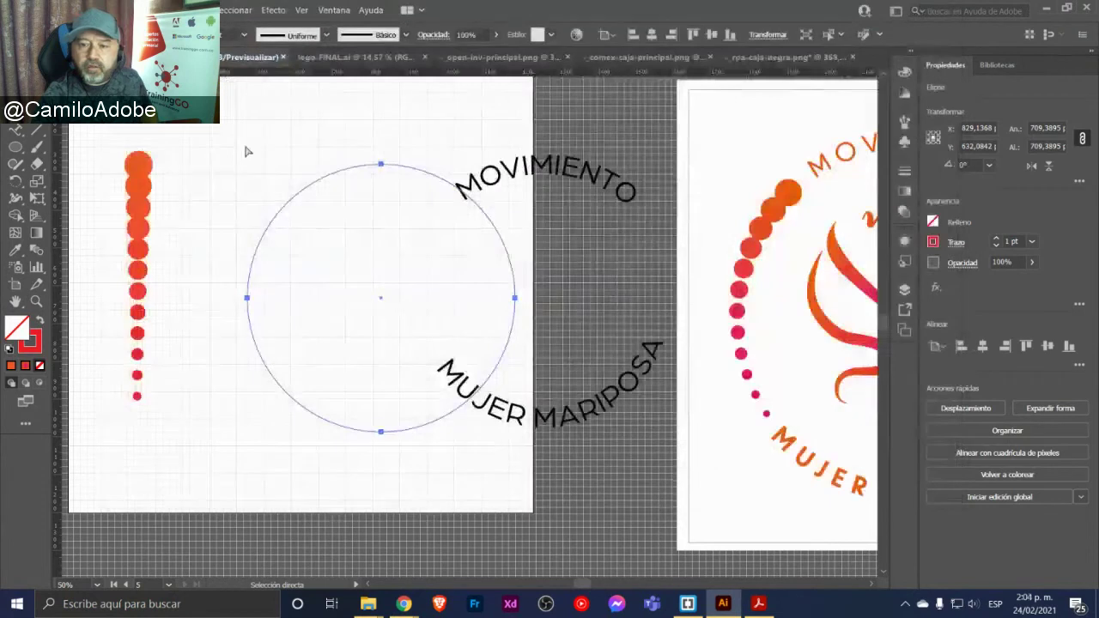
{"action": "left_click", "coordinate": [381, 164]}
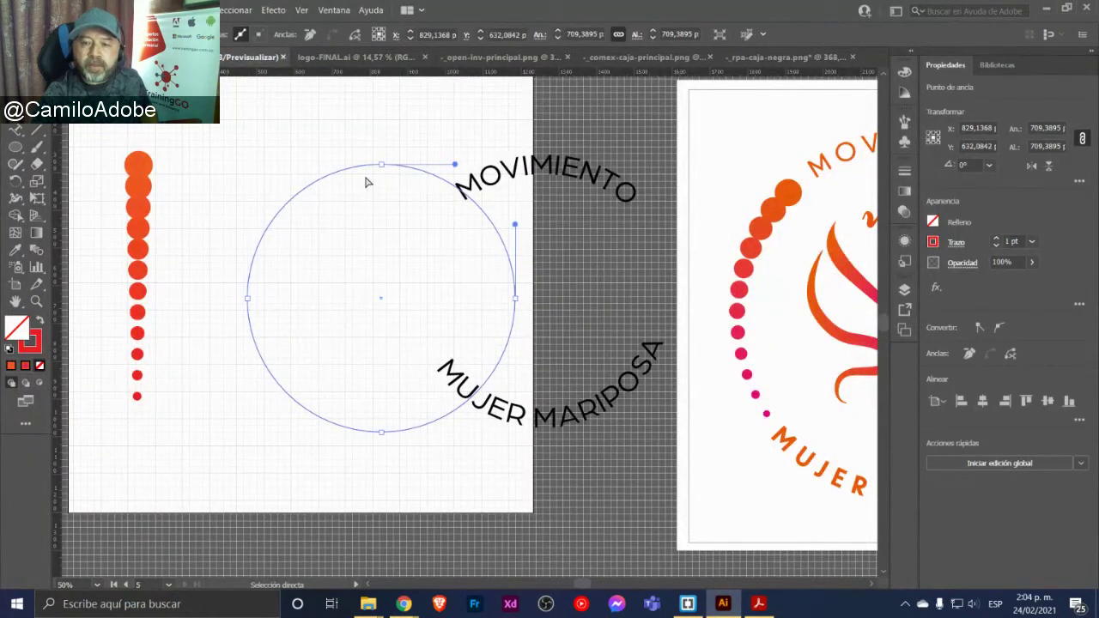
Rotate the outline circle about 45° and cut its path at the upper-left anchor
{"action": "key", "text": "v"}
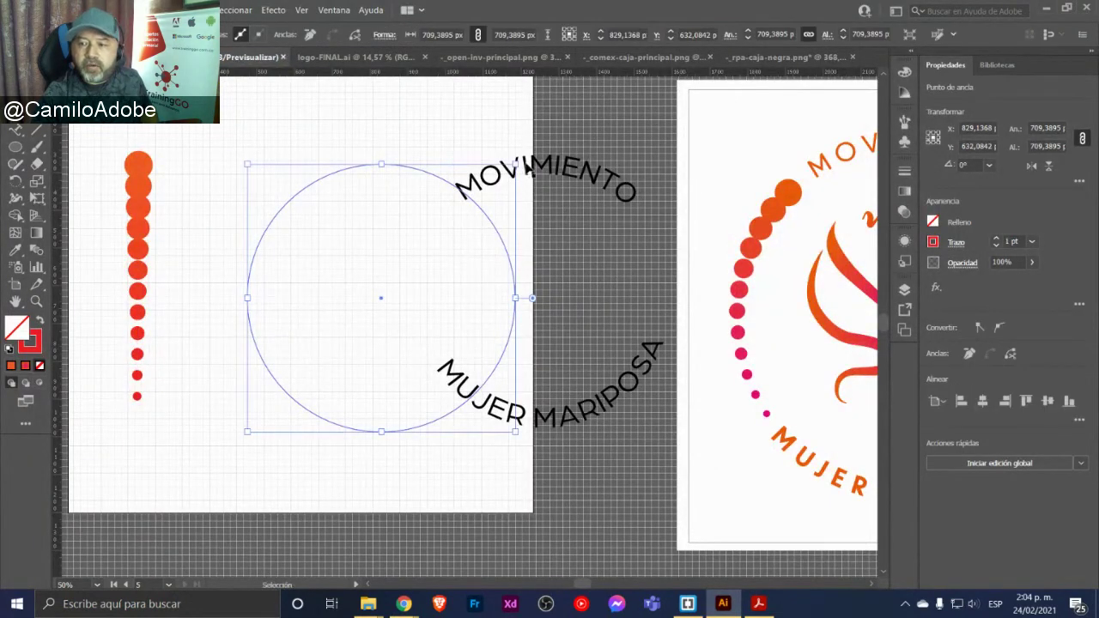
{"action": "left_click_drag", "start_coordinate": [521, 161], "coordinate": [370, 101]}
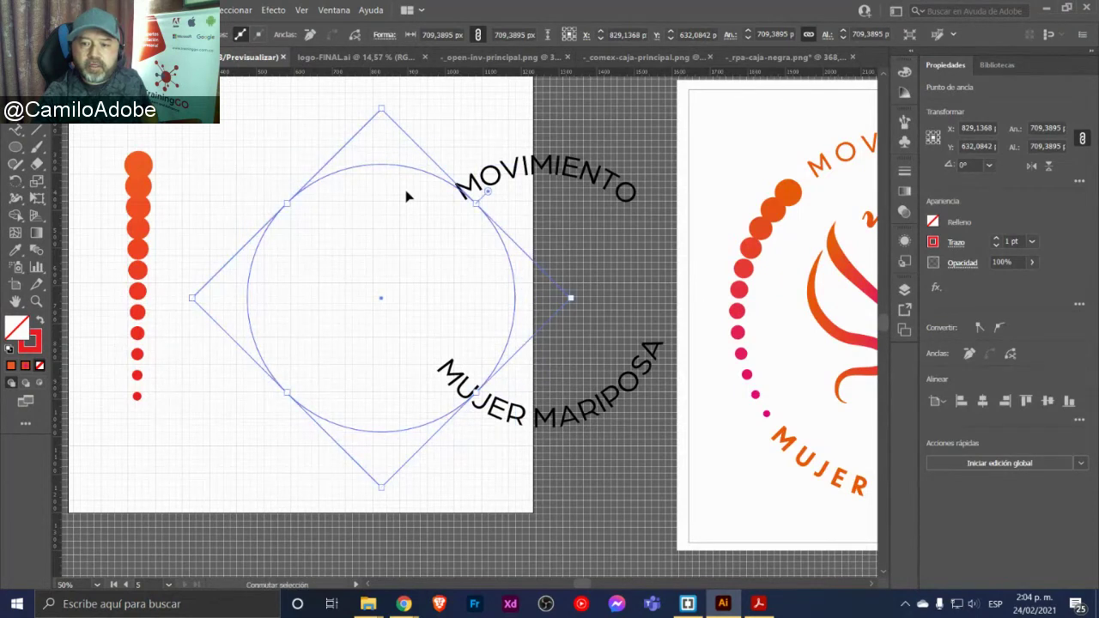
{"action": "key", "text": "a"}
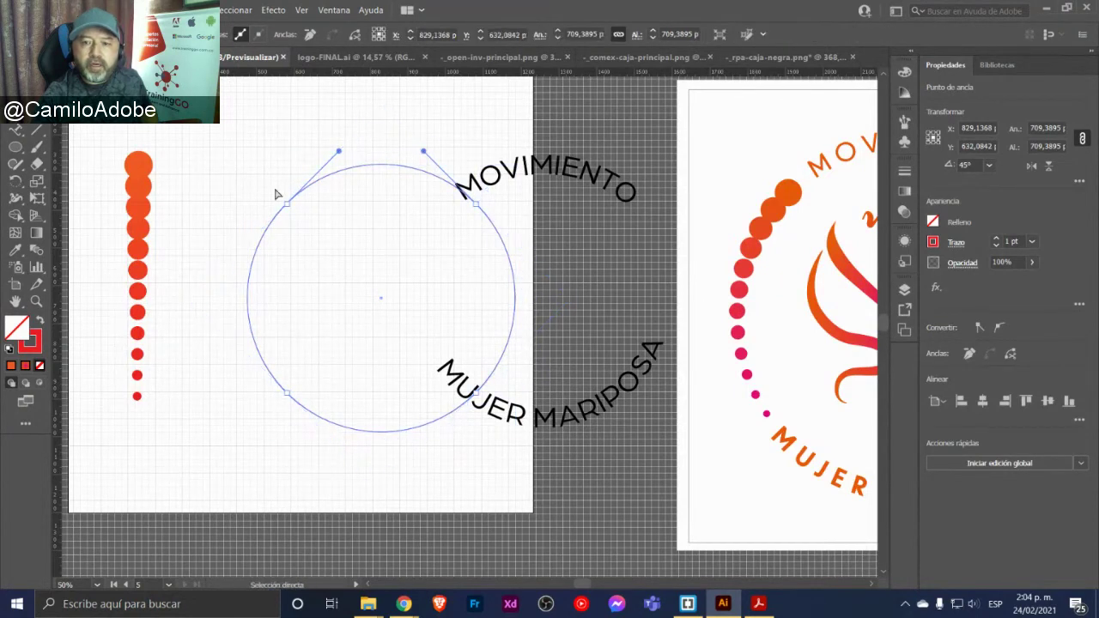
{"action": "left_click", "coordinate": [286, 204]}
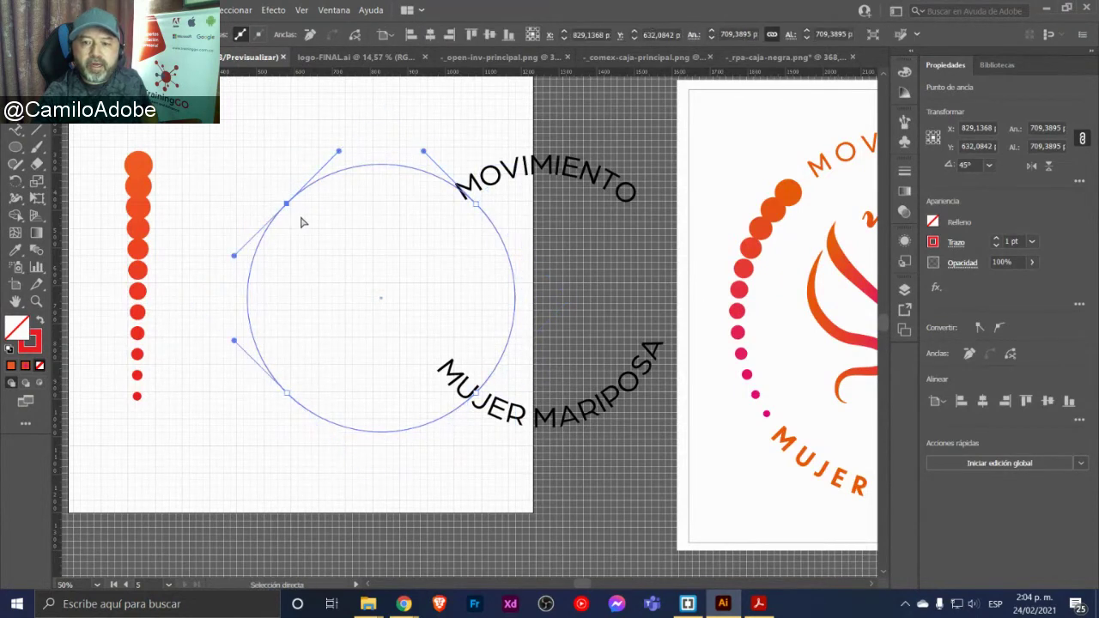
{"action": "left_click", "coordinate": [354, 34]}
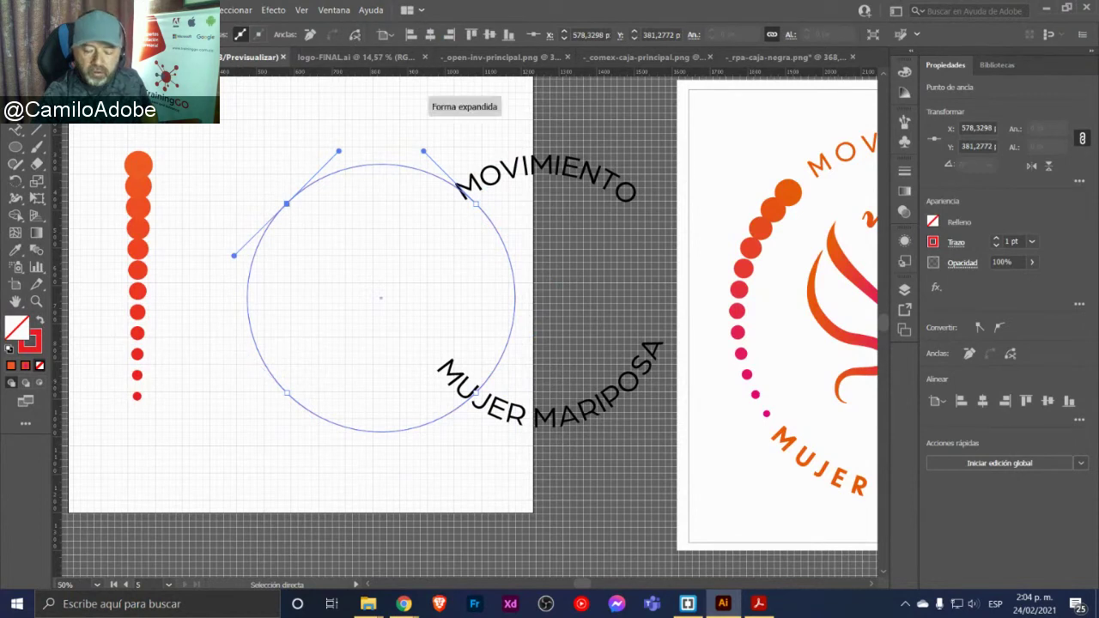
{"action": "left_click", "coordinate": [275, 382]}
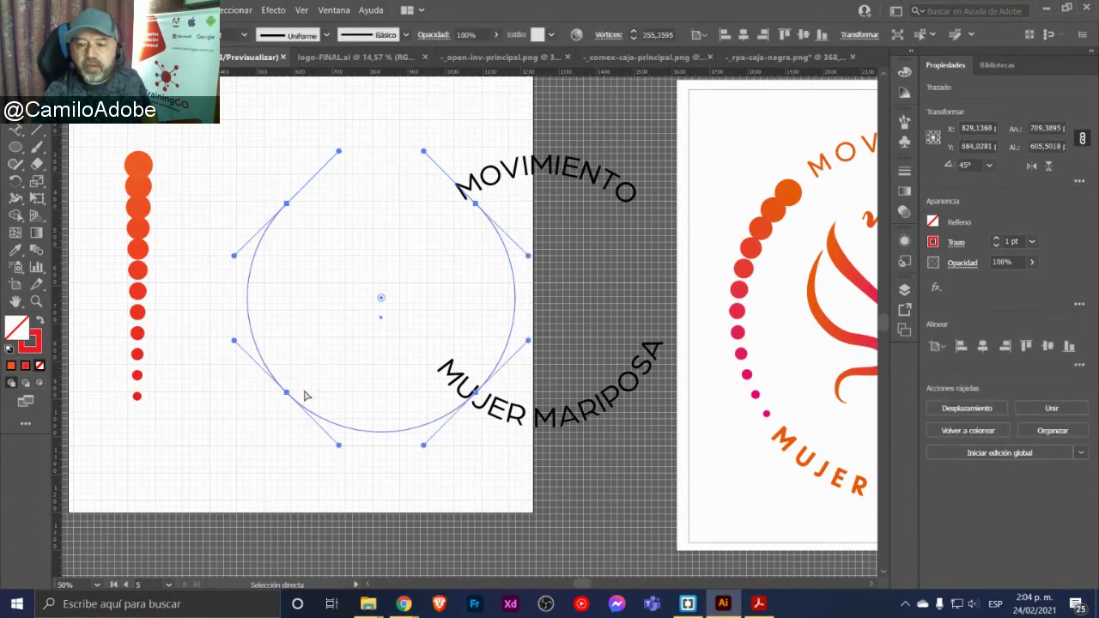
{"action": "left_click_drag", "start_coordinate": [447, 377], "coordinate": [585, 413]}
Cut the circle at its lower-right anchor and delete the right-hand segment
{"action": "key", "text": "a"}
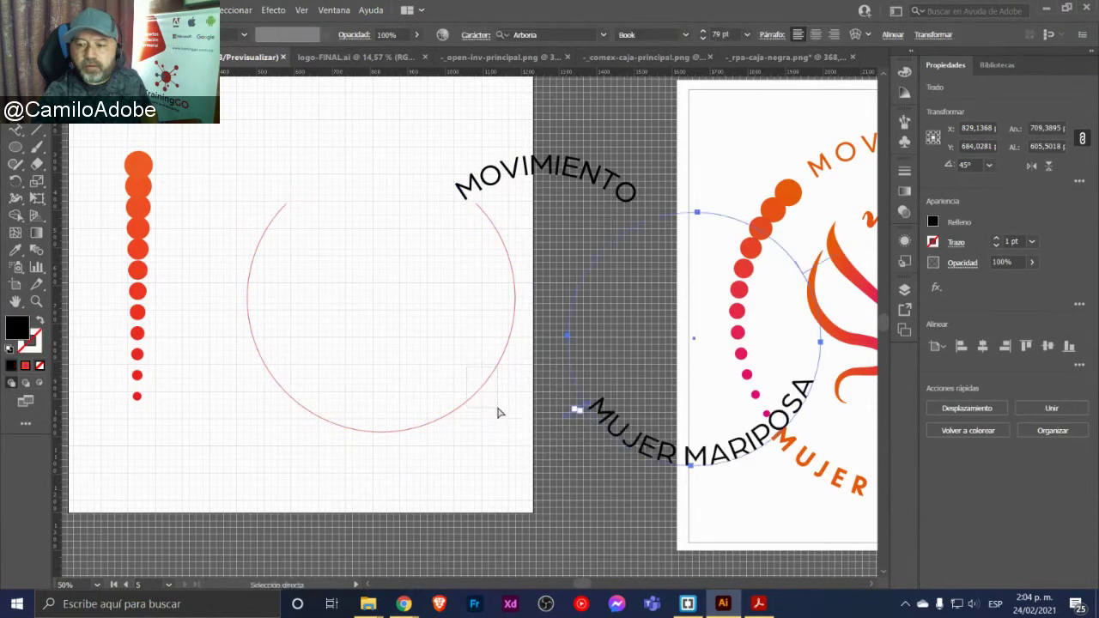
{"action": "left_click", "coordinate": [496, 410], "text": "shift"}
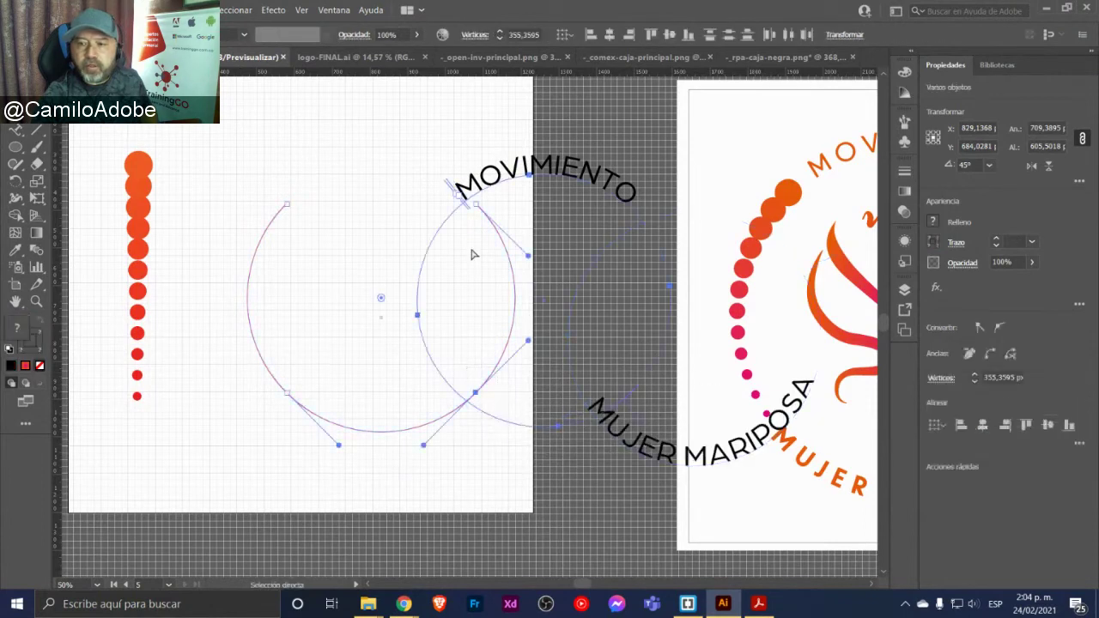
{"action": "left_click", "coordinate": [477, 393]}
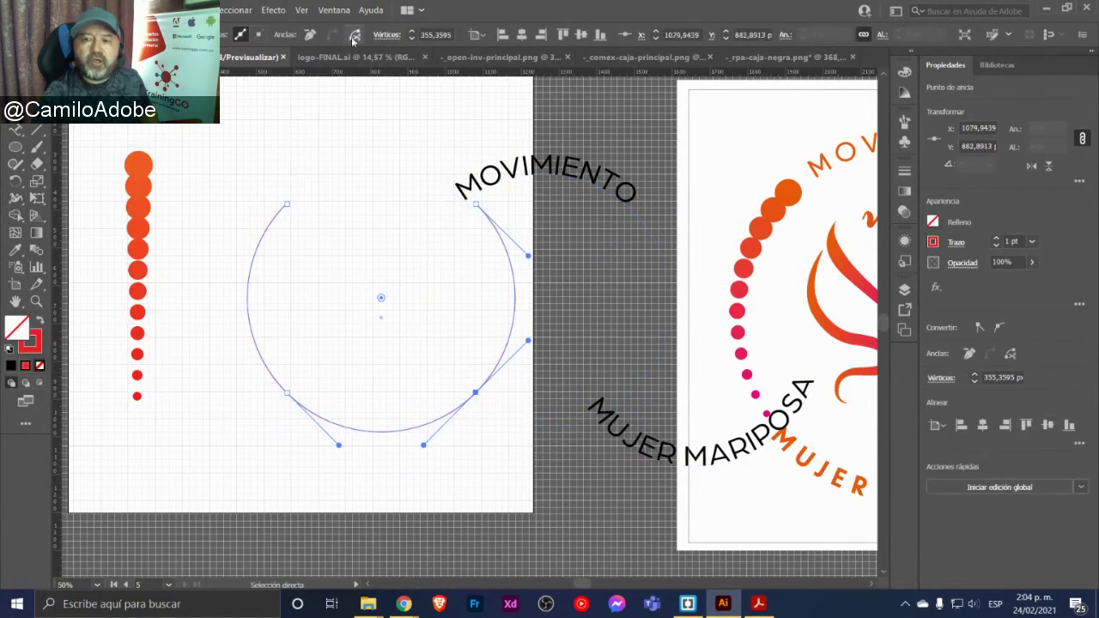
{"action": "left_click", "coordinate": [498, 360]}
{"action": "left_click_drag", "start_coordinate": [435, 371], "coordinate": [558, 427]}
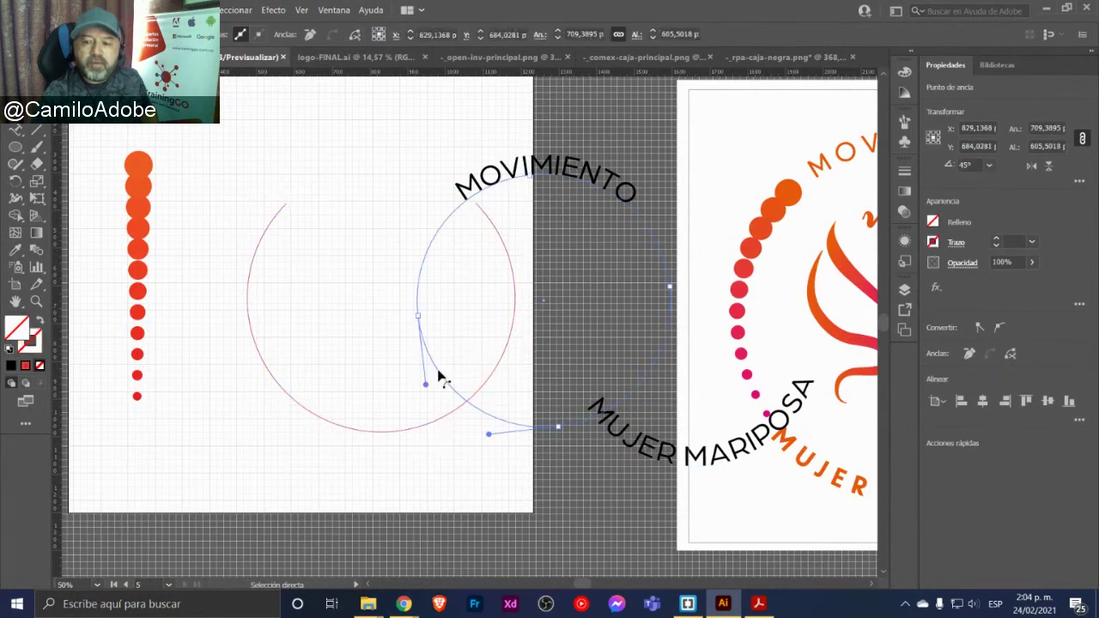
{"action": "key", "text": "v"}
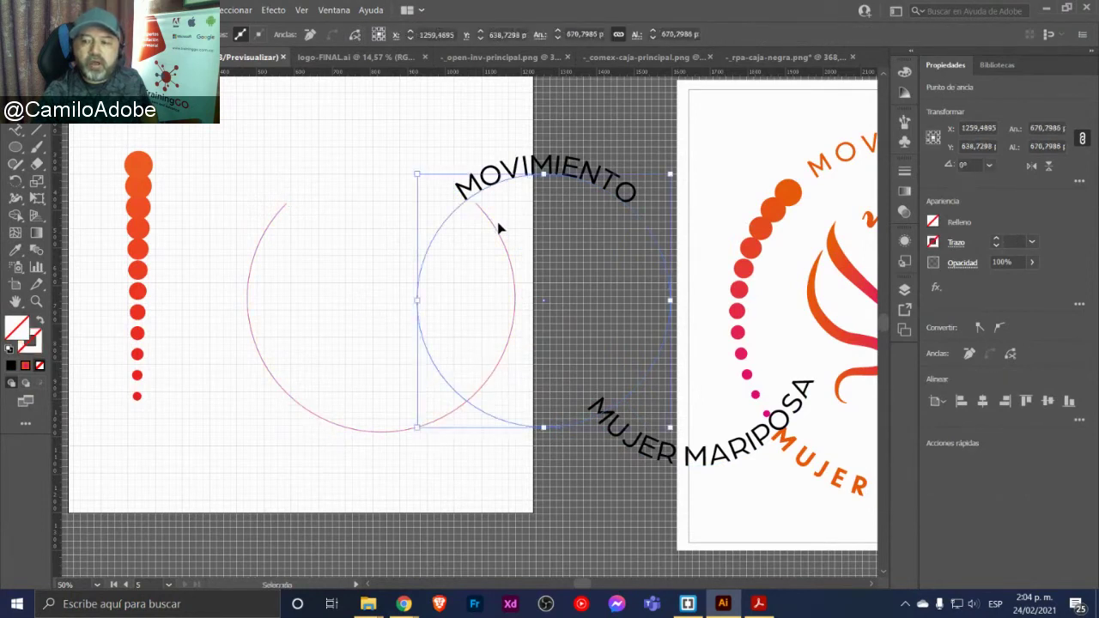
{"action": "key", "text": "ctrl+z"}
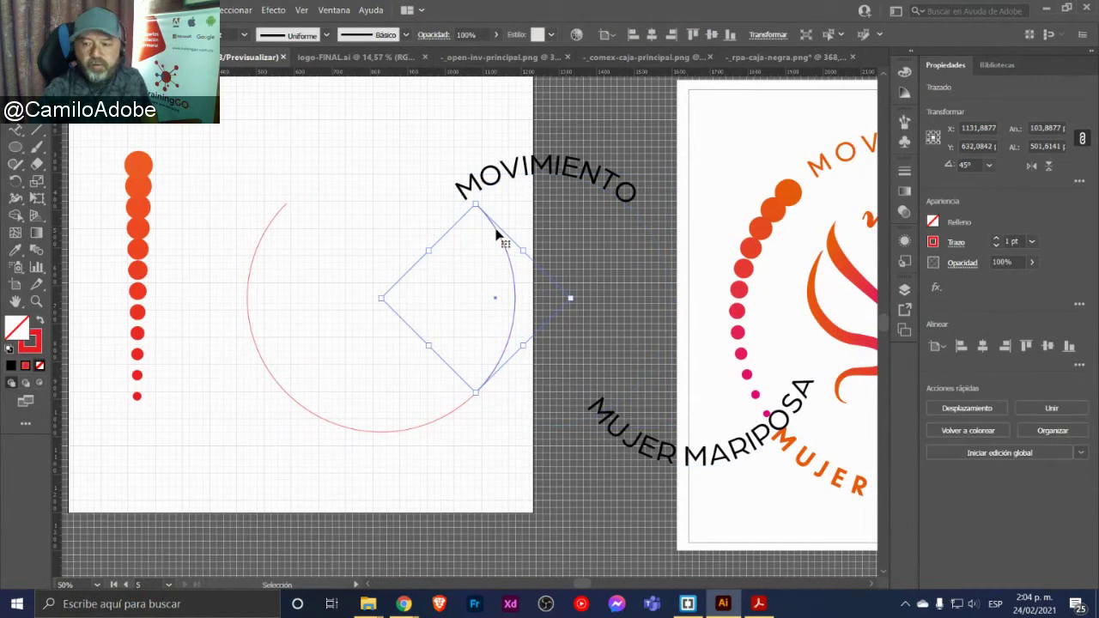
{"action": "key", "text": "Delete"}
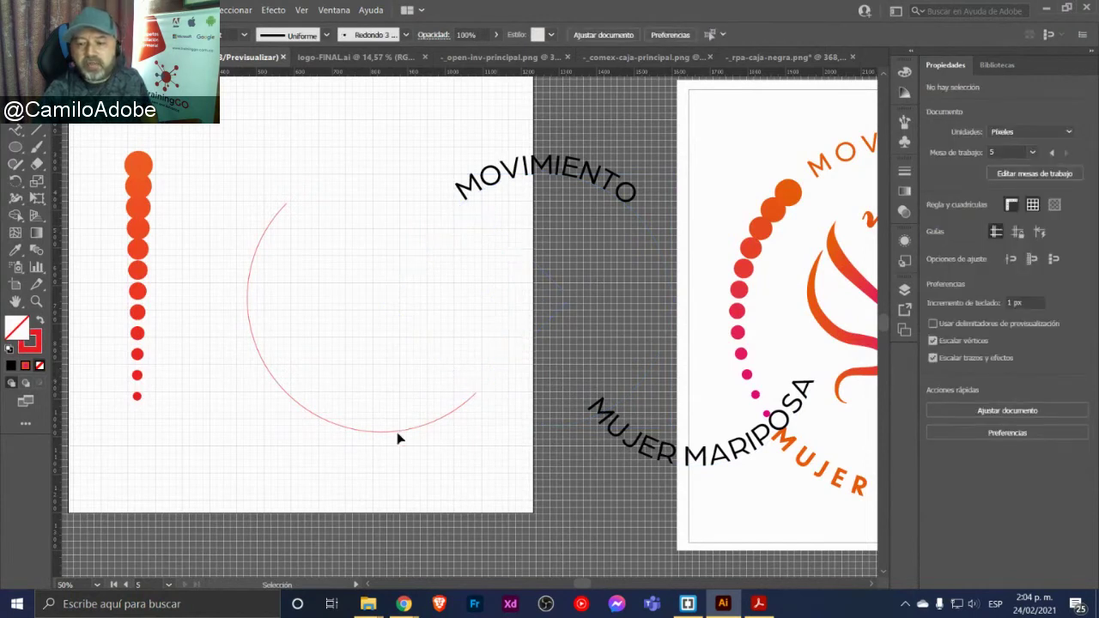
Delete the lower-left arc and move the remaining arc left toward the dot column
{"action": "left_click", "coordinate": [382, 434]}
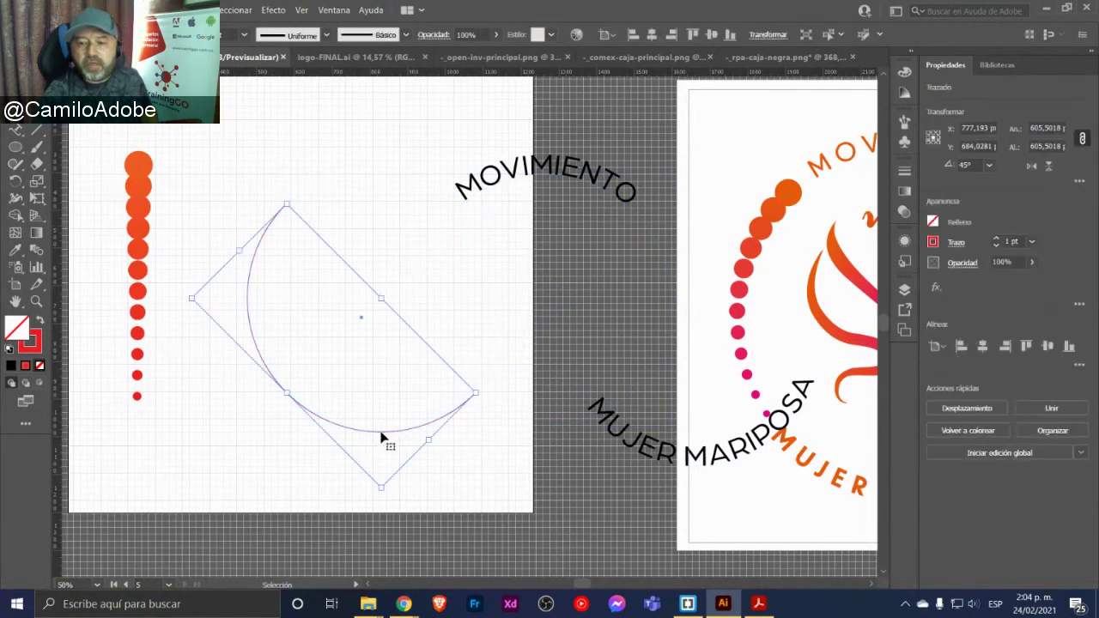
{"action": "key", "text": "a"}
{"action": "key", "text": "v"}
{"action": "left_click", "coordinate": [287, 355]}
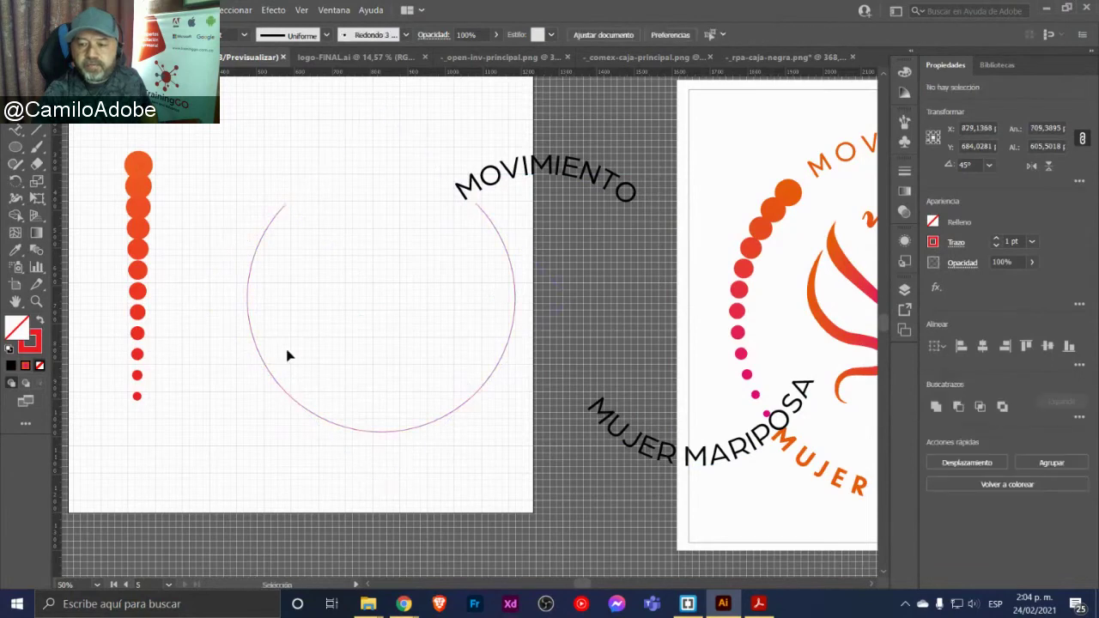
{"action": "left_click", "coordinate": [279, 400]}
{"action": "key", "text": "Delete"}
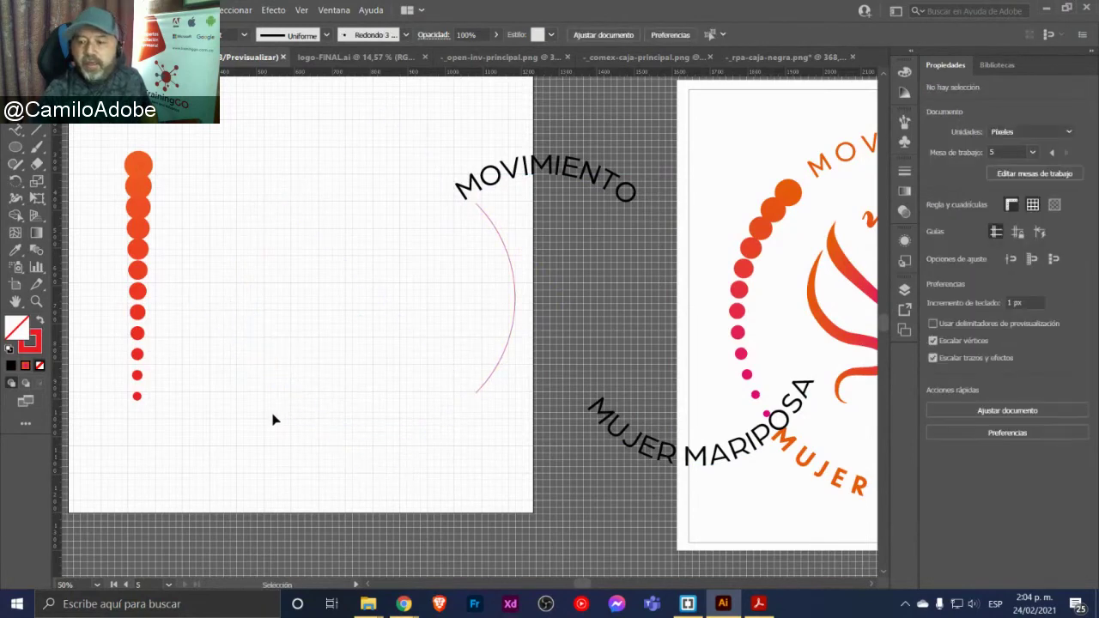
{"action": "left_click", "coordinate": [483, 381]}
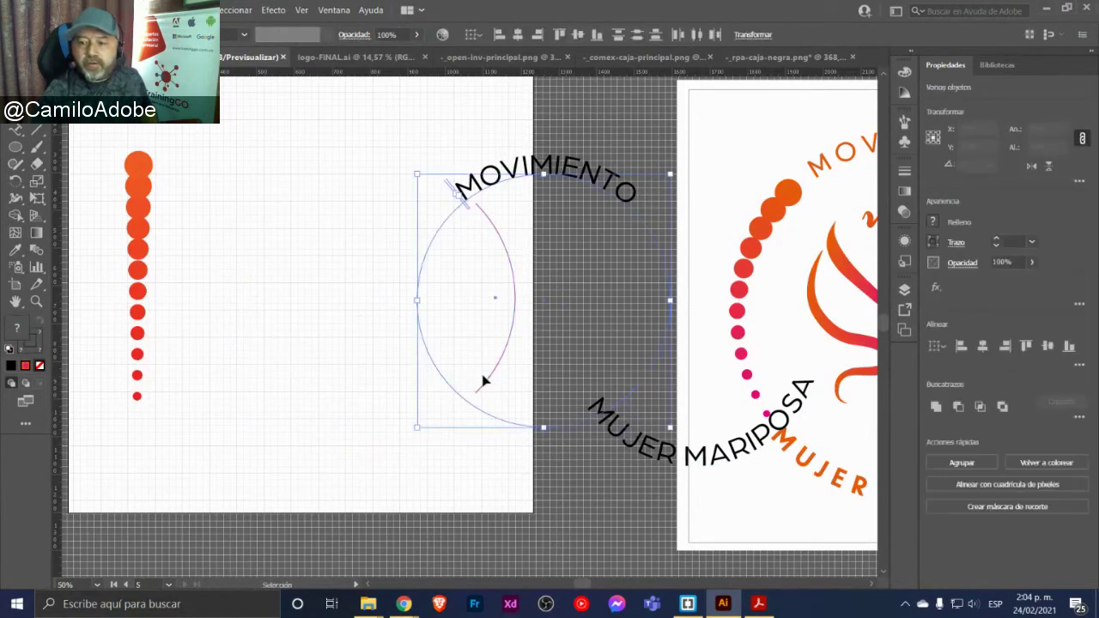
{"action": "left_click", "coordinate": [494, 382]}
{"action": "left_click_drag", "start_coordinate": [492, 386], "coordinate": [316, 385]}
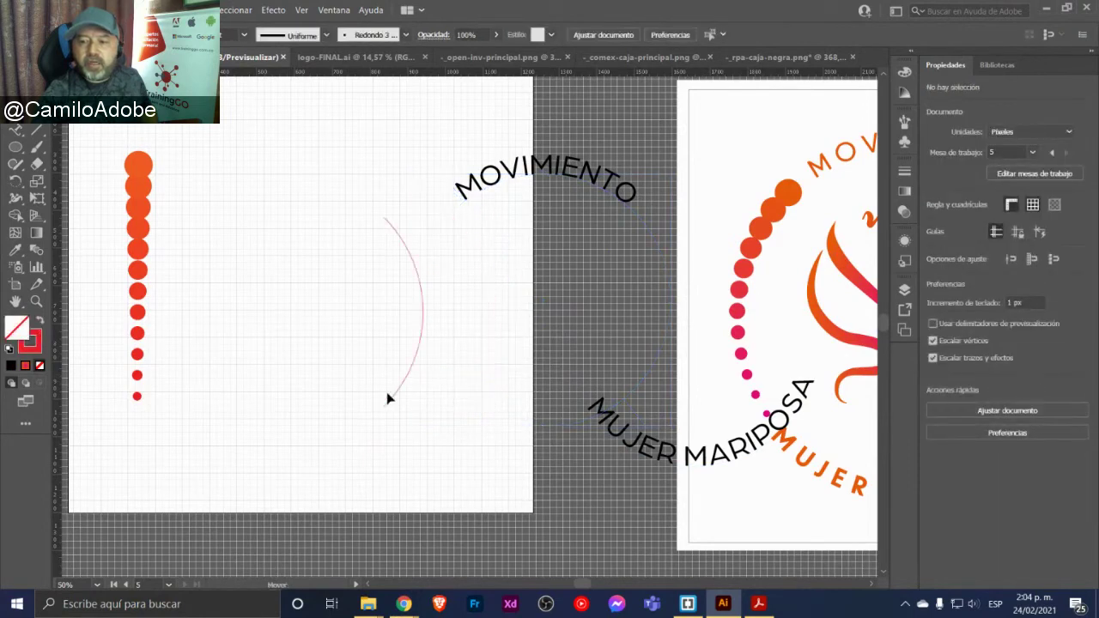
{"action": "left_click", "coordinate": [584, 408]}
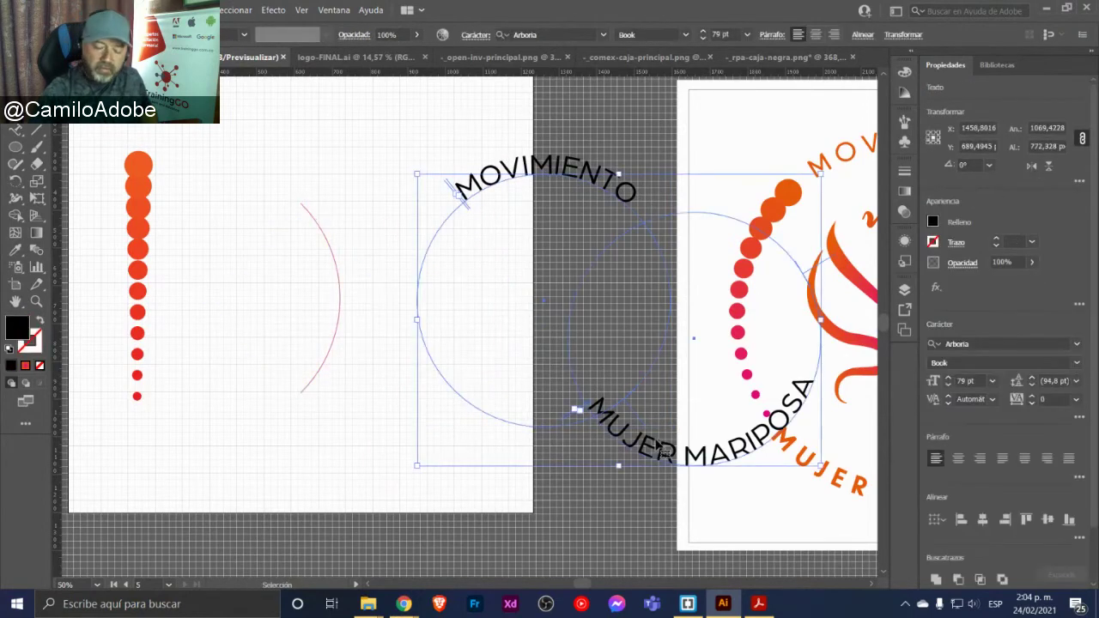
Delete the curved MOVIMIENTO / MUJER MARIPOSA text and enlarge the arc
{"action": "key", "text": "Delete"}
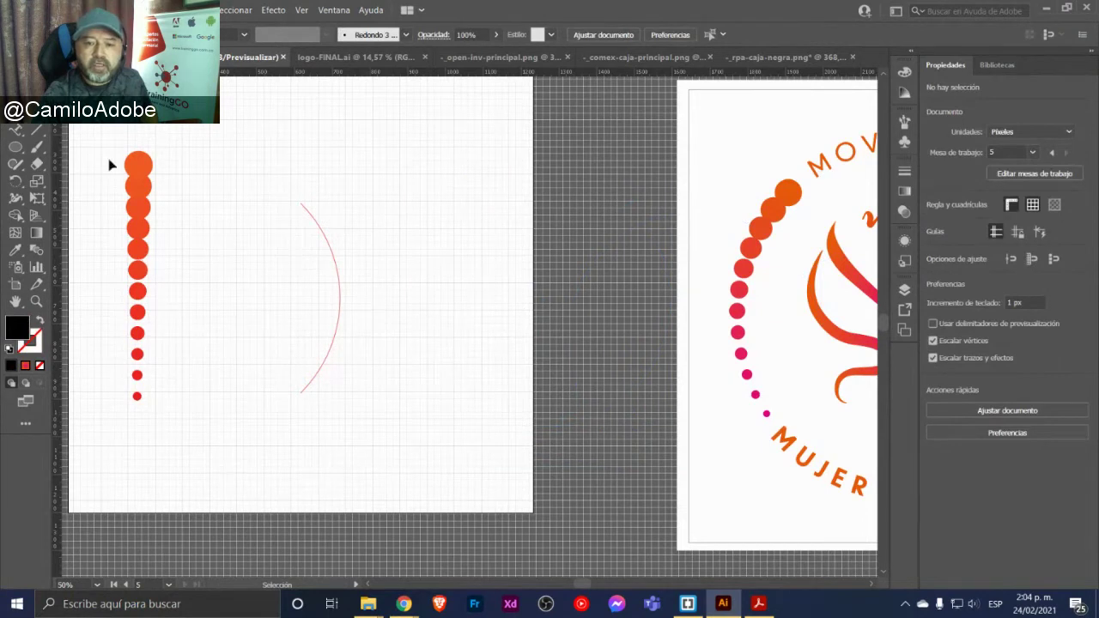
{"action": "left_click_drag", "start_coordinate": [110, 164], "coordinate": [491, 481]}
{"action": "left_click", "coordinate": [468, 433]}
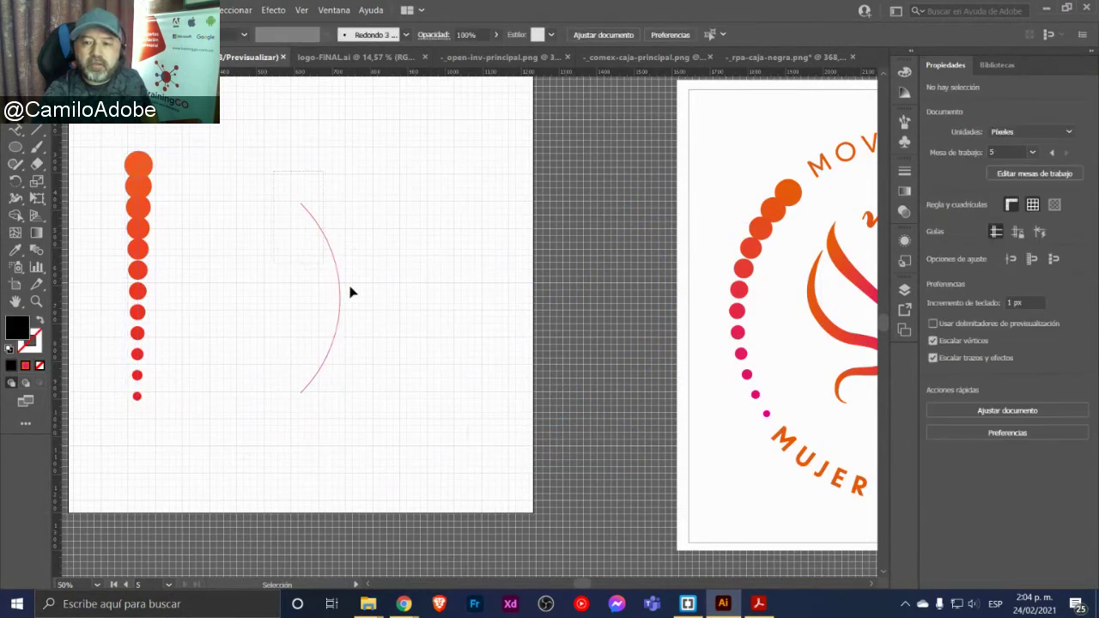
{"action": "left_click", "coordinate": [347, 207]}
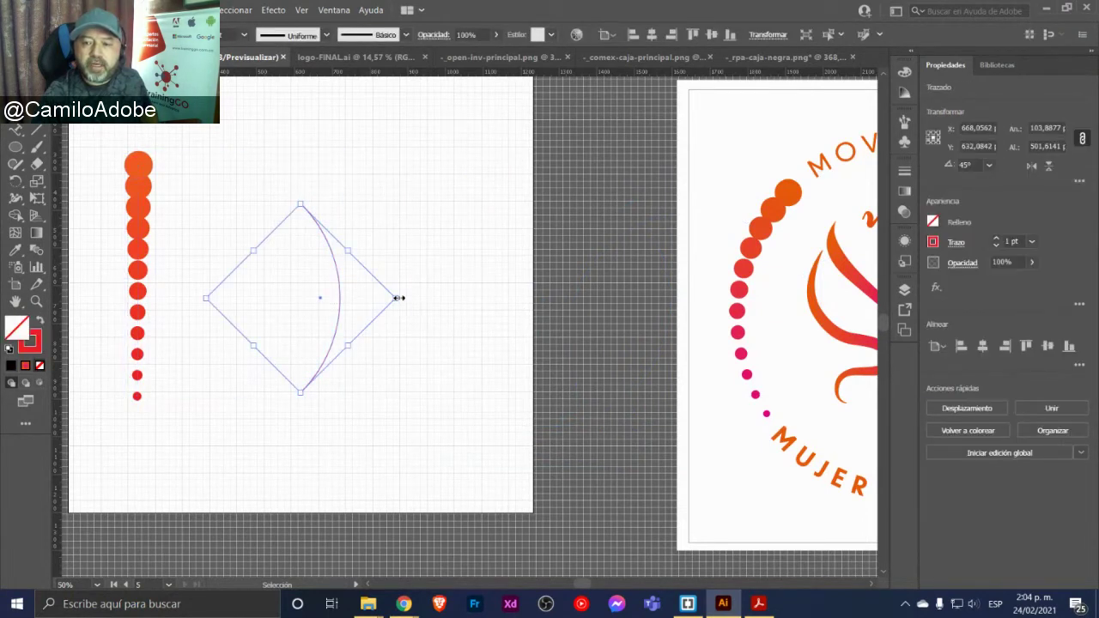
{"action": "left_click_drag", "start_coordinate": [396, 298], "coordinate": [517, 298]}
Apply Object > Blend > Replace Spine so the dot blend follows the arc
{"action": "left_click_drag", "start_coordinate": [112, 137], "coordinate": [480, 472]}
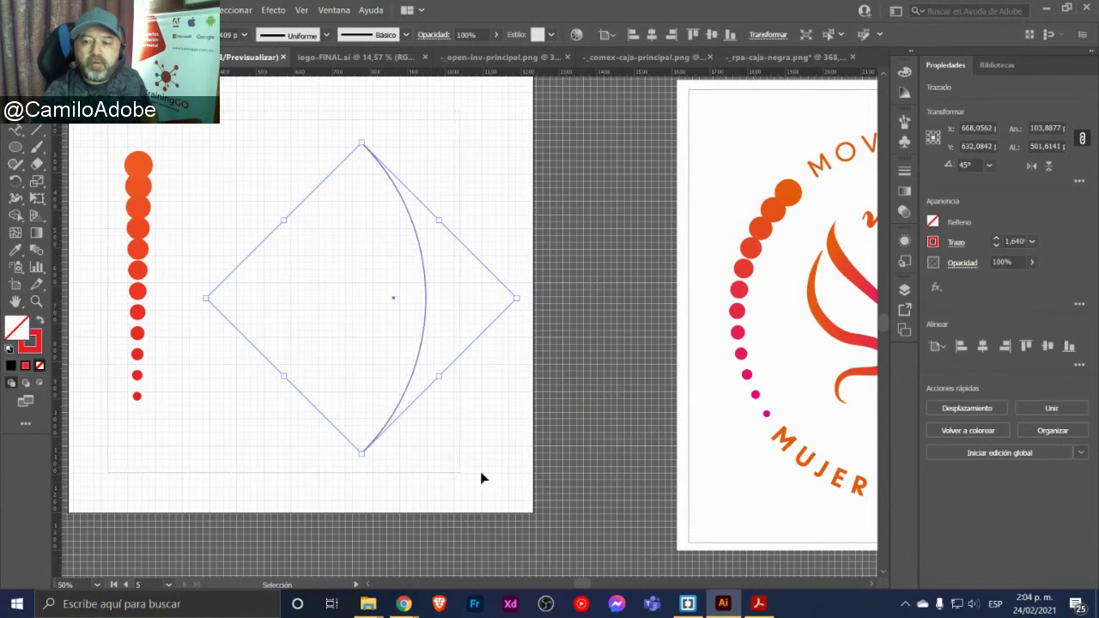
{"action": "left_click", "coordinate": [158, 9]}
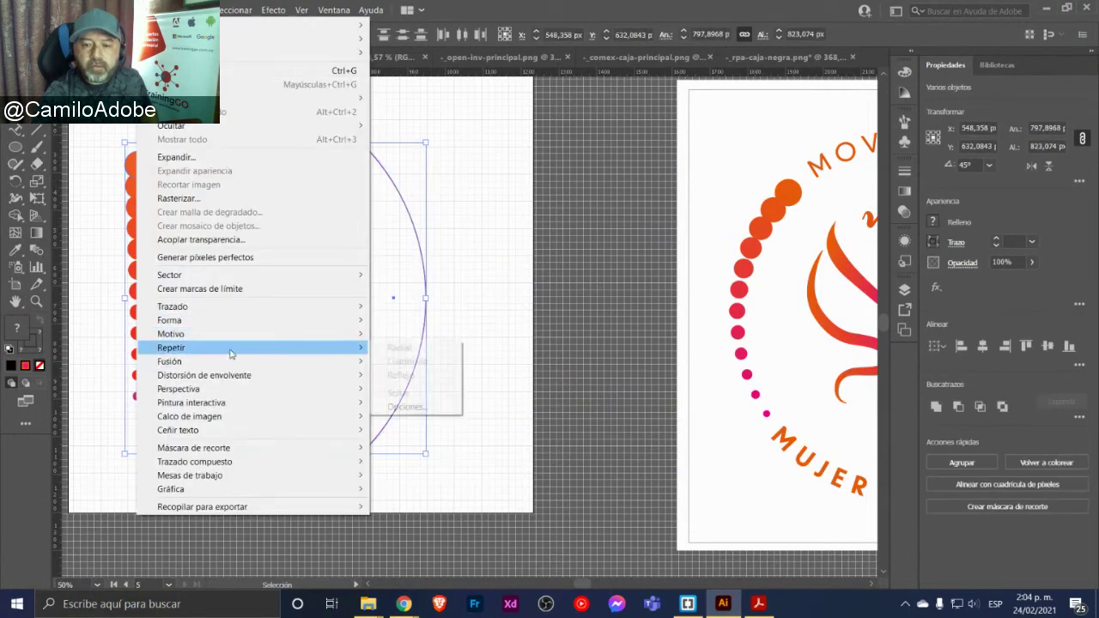
{"action": "mouse_move", "coordinate": [249, 362]}
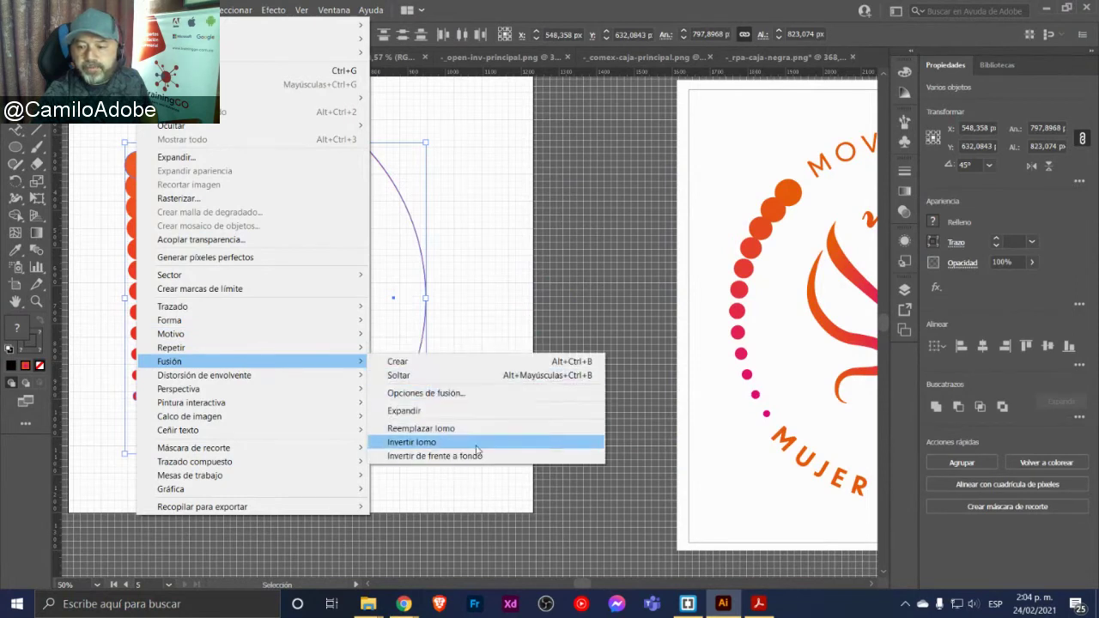
{"action": "left_click", "coordinate": [484, 433]}
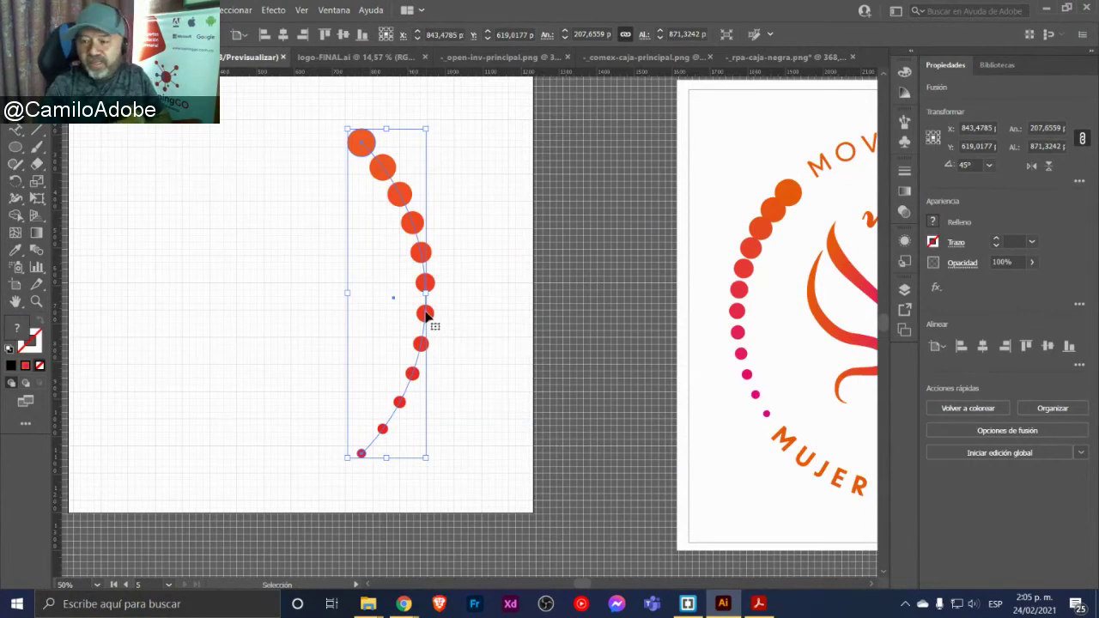
Pan to the finished white-artboard logo beside the black version, then switch to the brief
{"action": "left_click", "coordinate": [478, 283]}
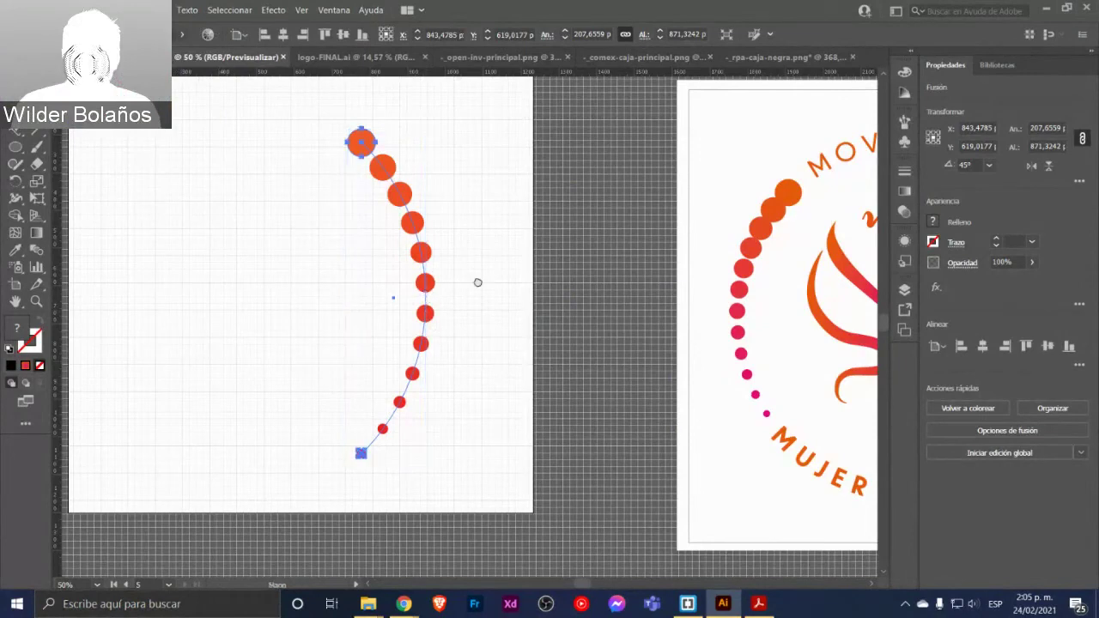
{"action": "left_click_drag", "start_coordinate": [478, 284], "coordinate": [122, 257]}
{"action": "left_click_drag", "start_coordinate": [410, 334], "coordinate": [318, 332]}
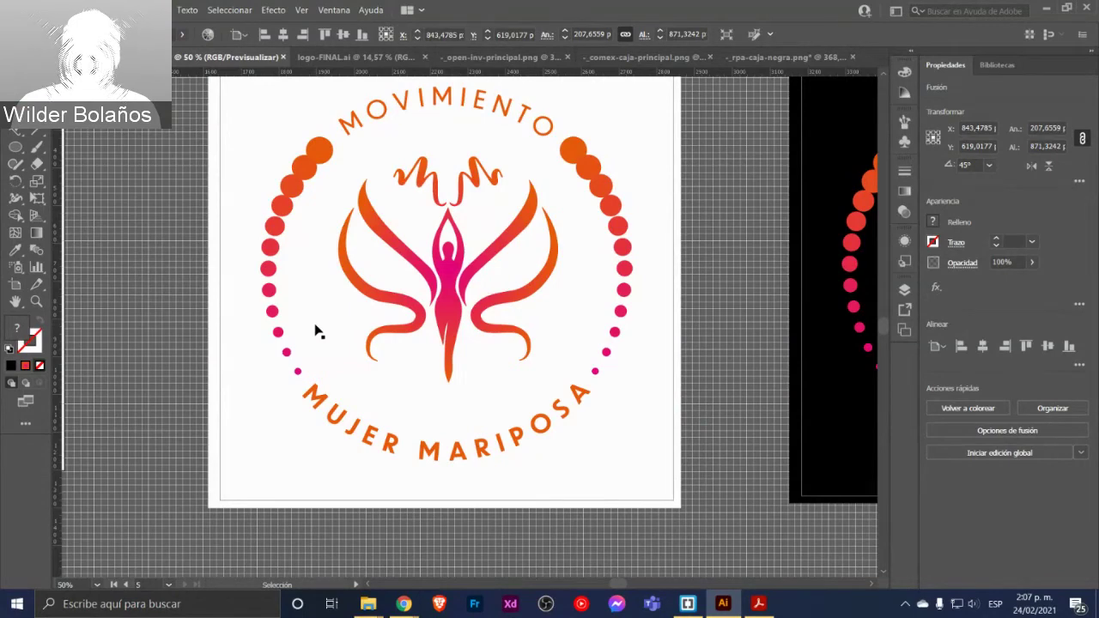
{"action": "left_click", "coordinate": [698, 611]}
Highlight index.html's target-audience questions: origin, age, gender, purchasing power, other traits
{"action": "left_click", "coordinate": [386, 342]}
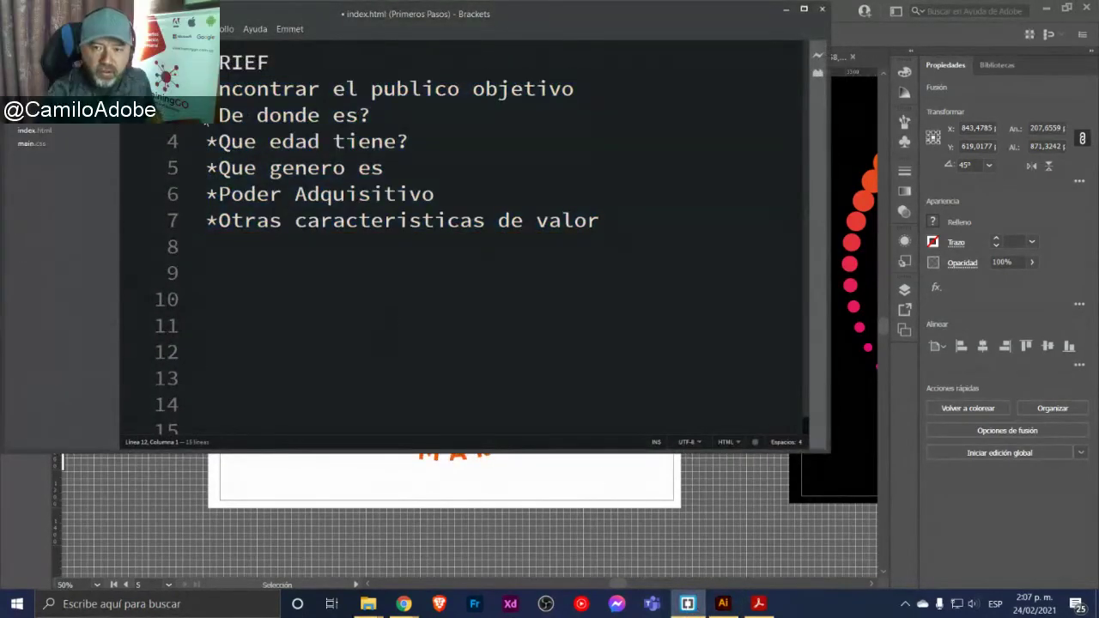
{"action": "mouse_move", "coordinate": [206, 115]}
{"action": "left_mouse_down"}
{"action": "mouse_move", "coordinate": [636, 208]}
{"action": "mouse_move", "coordinate": [643, 226]}
{"action": "left_mouse_up"}
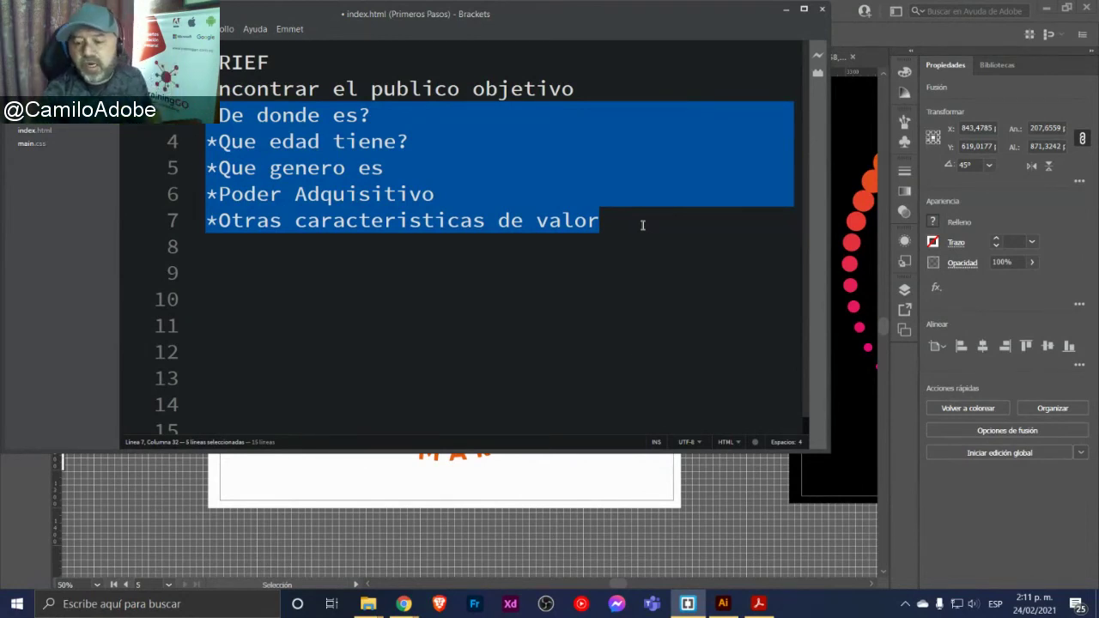
{"action": "left_click", "coordinate": [404, 606]}
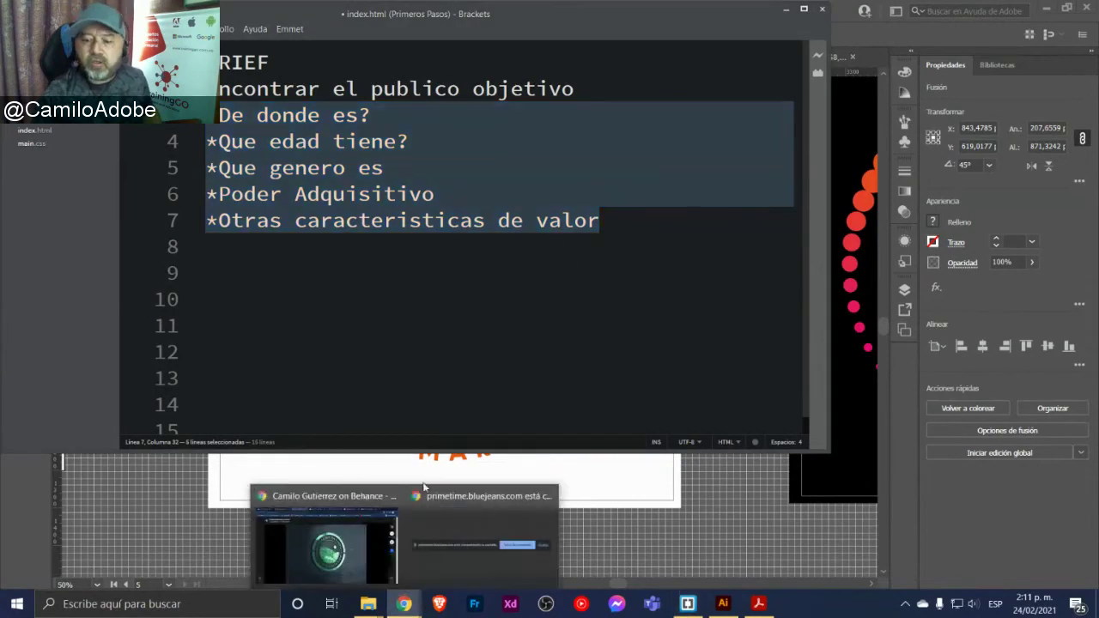
Close the Packaging Naturally preview and scroll through Behance's 'Para ti' home feed
{"action": "left_click", "coordinate": [343, 572]}
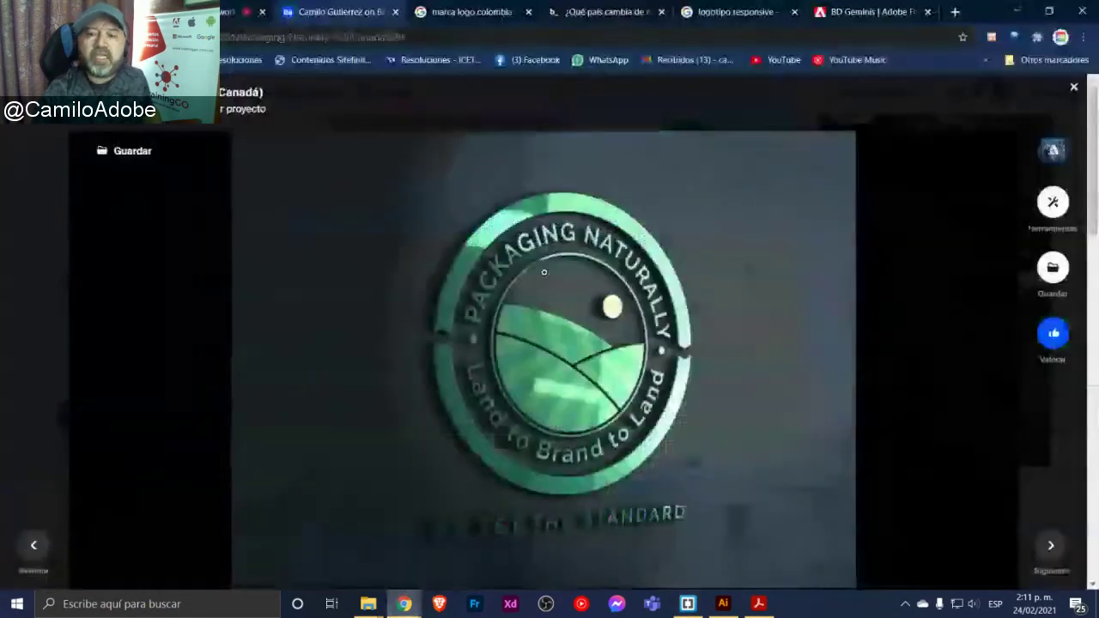
{"action": "left_click", "coordinate": [1075, 85]}
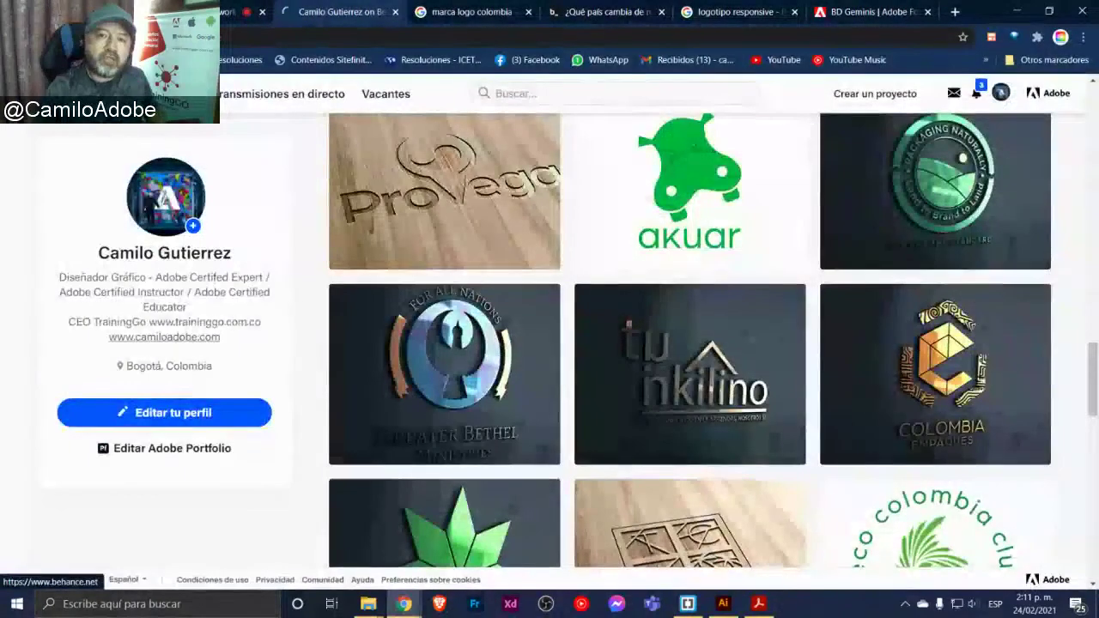
{"action": "left_click", "coordinate": [34, 93]}
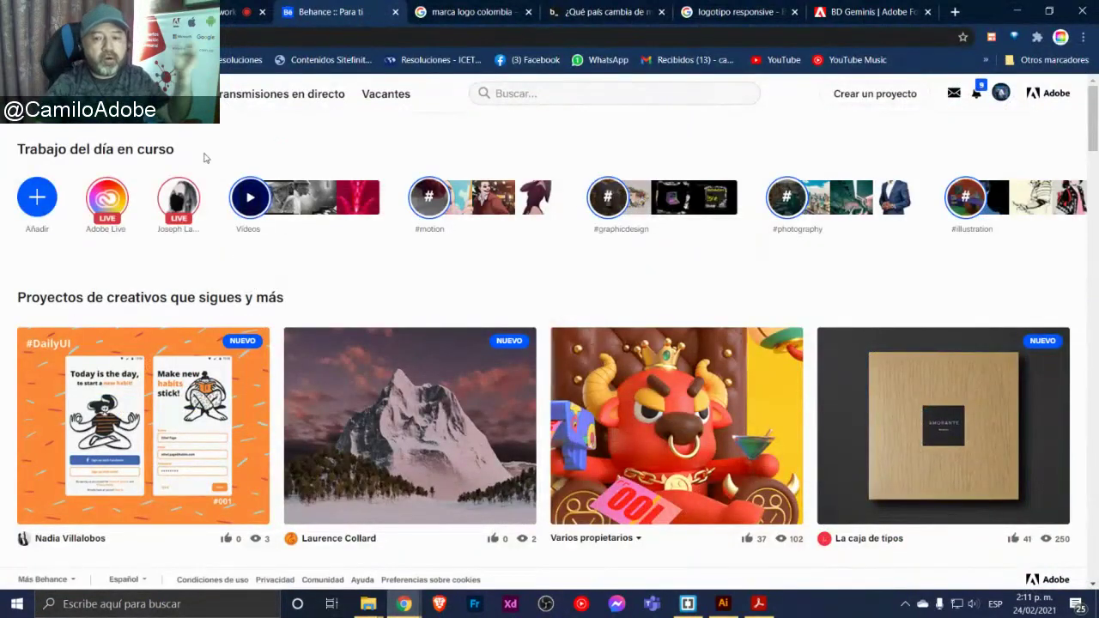
{"action": "scroll", "coordinate": [344, 356], "scroll_direction": "down", "scroll_amount": 2}
{"action": "scroll", "coordinate": [344, 357], "scroll_direction": "down", "scroll_amount": 3}
{"action": "scroll", "coordinate": [344, 356], "scroll_direction": "down", "scroll_amount": 4}
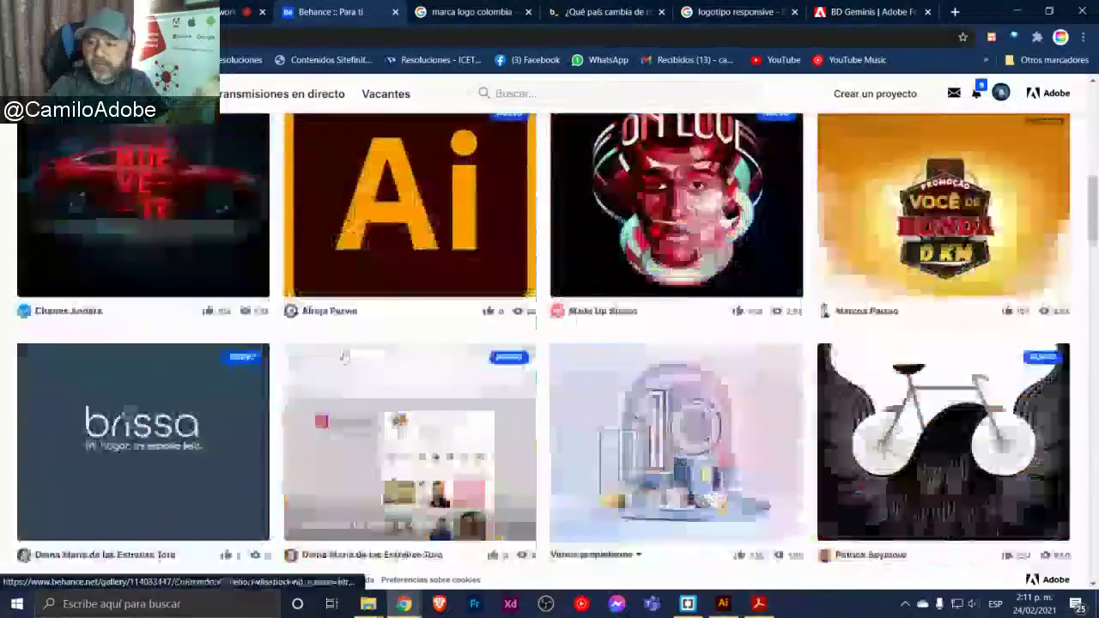
{"action": "scroll", "coordinate": [344, 356], "scroll_direction": "down", "scroll_amount": 5}
{"action": "scroll", "coordinate": [344, 356], "scroll_direction": "down", "scroll_amount": 3}
{"action": "scroll", "coordinate": [344, 357], "scroll_direction": "down", "scroll_amount": 2}
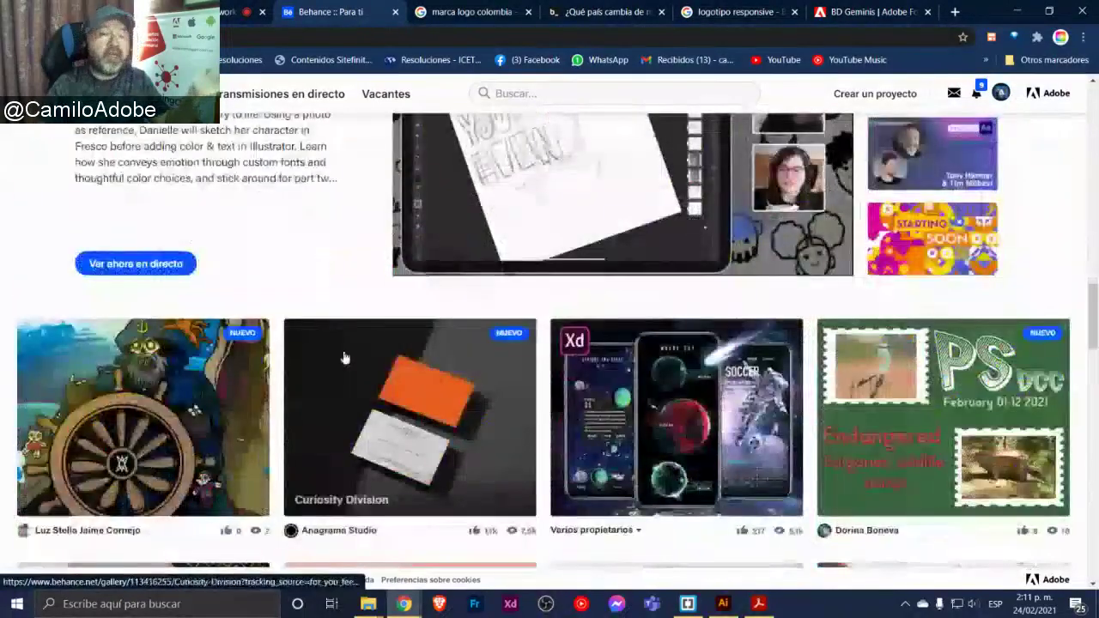
{"action": "scroll", "coordinate": [343, 356], "scroll_direction": "down", "scroll_amount": 2}
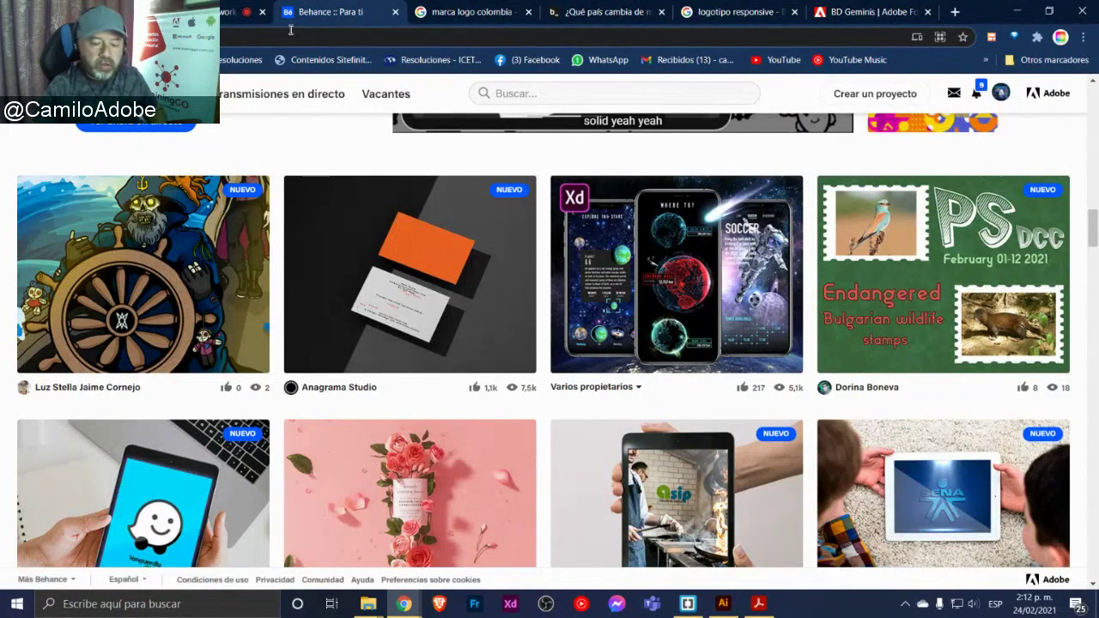
Search Google for 'stoCK' and open the Adobe Stock free-trial page
{"action": "left_click", "coordinate": [291, 30]}
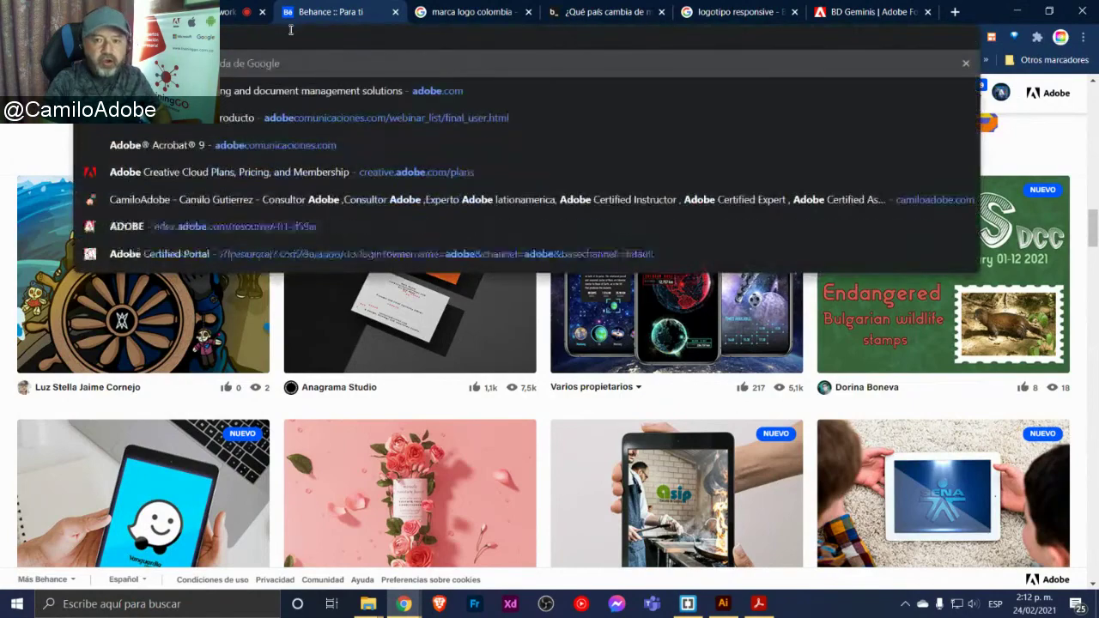
{"action": "type", "text": "sto"}
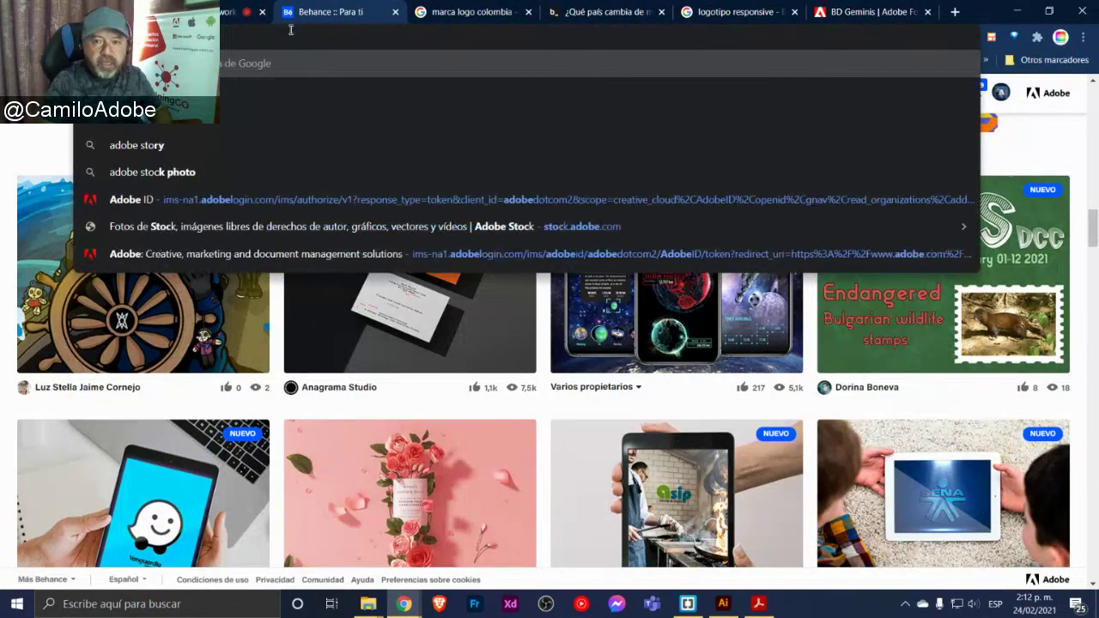
{"action": "type", "text": "CK"}
{"action": "key", "text": "Return"}
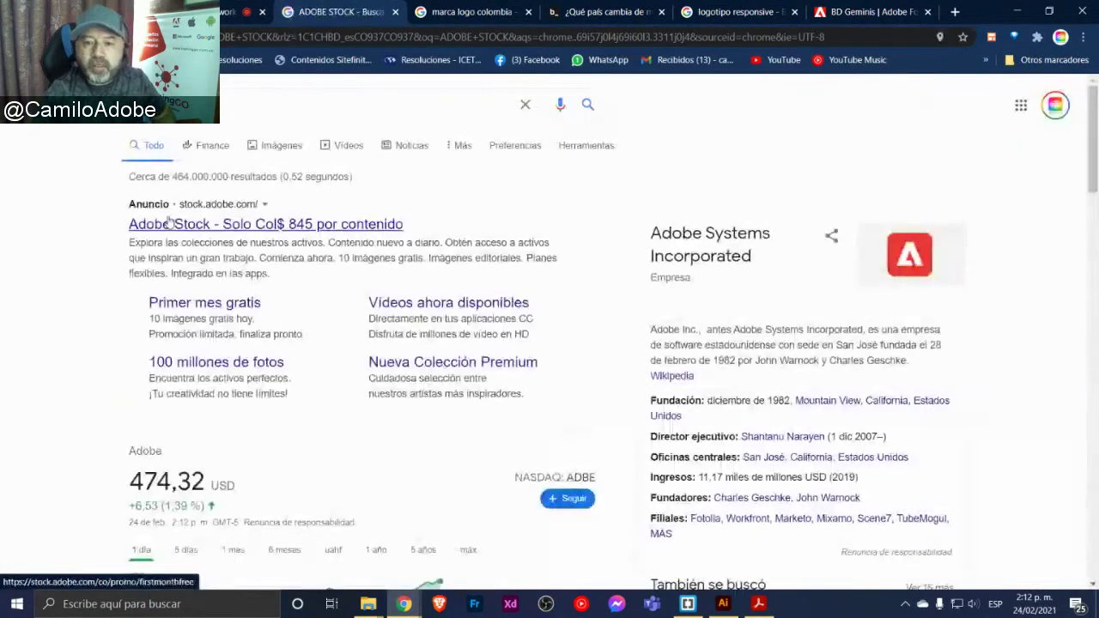
{"action": "left_click", "coordinate": [161, 228]}
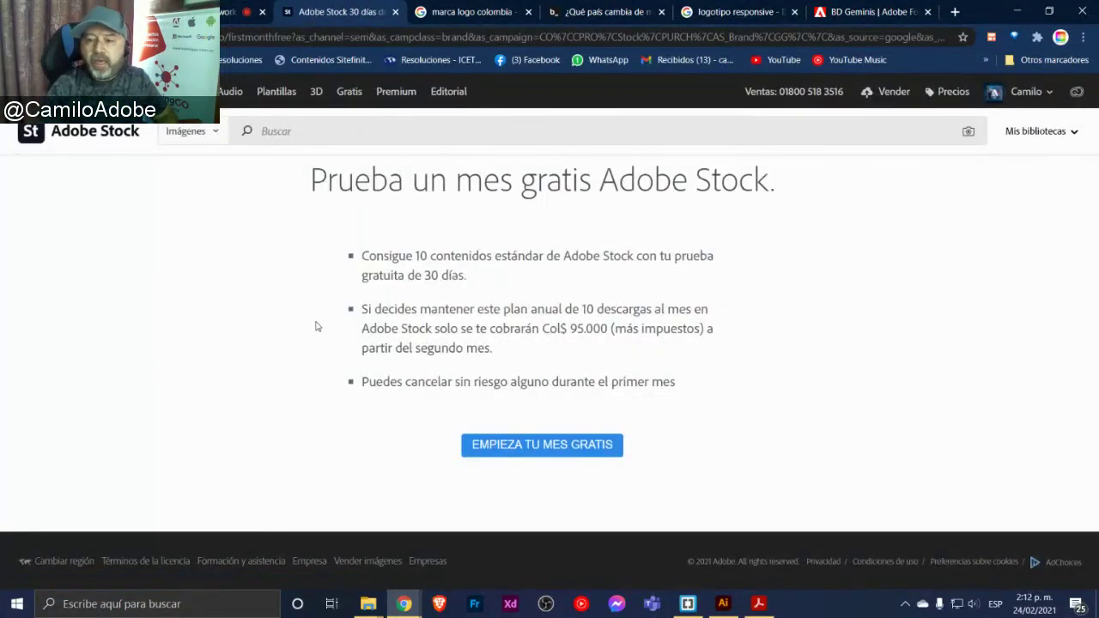
Browse the Adobe Stock Plantillas templates, then return to the logo in Illustrator
{"action": "left_click", "coordinate": [267, 96]}
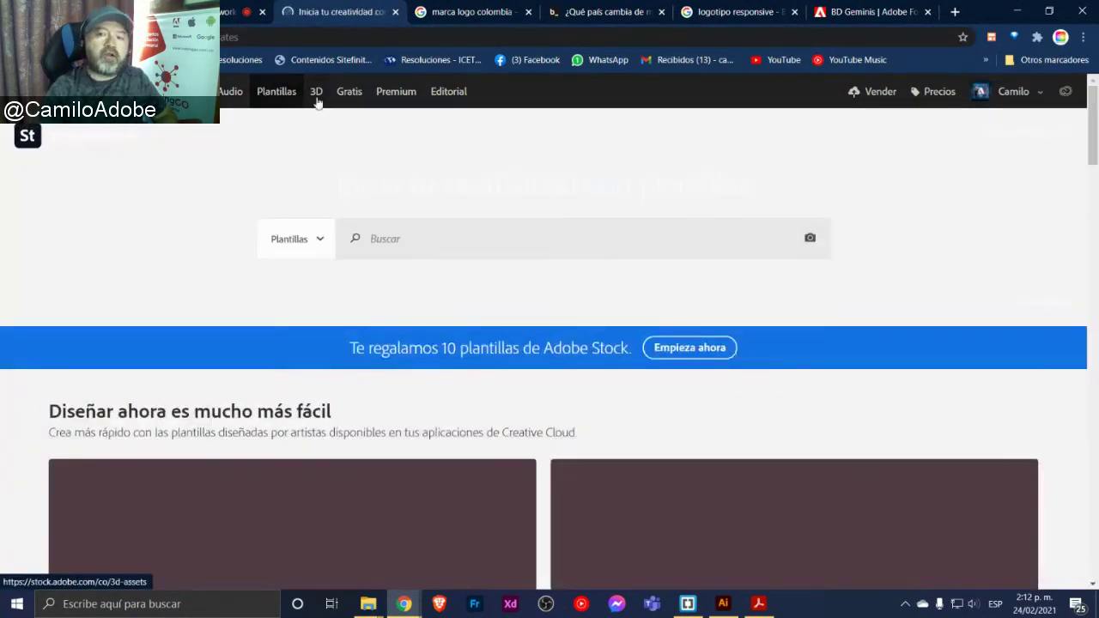
{"action": "scroll", "coordinate": [297, 317], "scroll_direction": "down", "scroll_amount": 4}
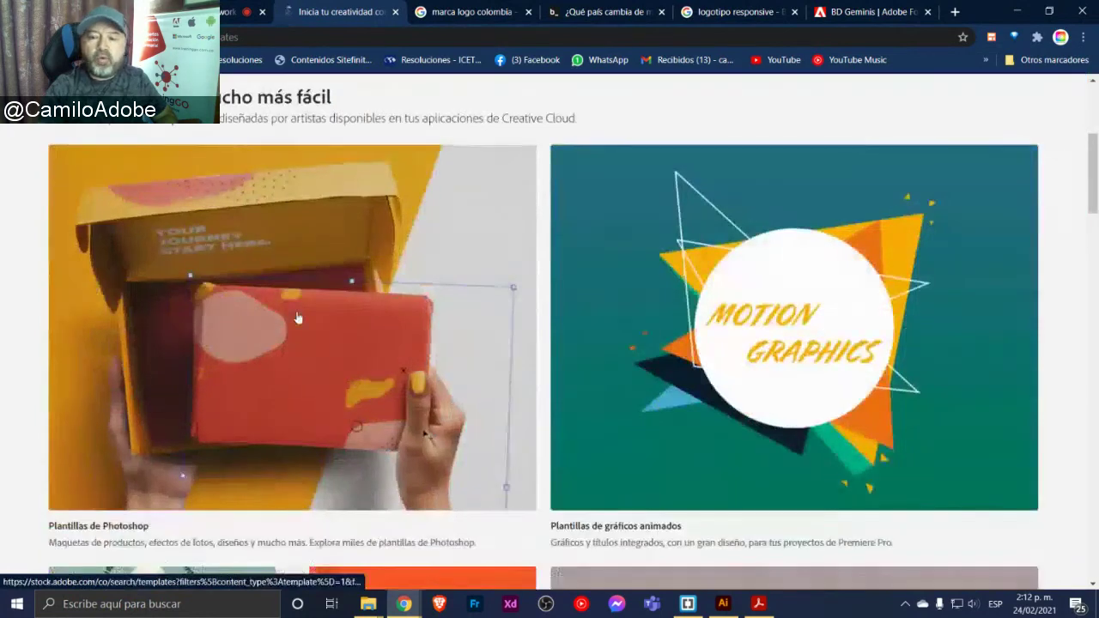
{"action": "scroll", "coordinate": [297, 317], "scroll_direction": "down", "scroll_amount": 4}
{"action": "scroll", "coordinate": [297, 318], "scroll_direction": "down", "scroll_amount": 2}
{"action": "scroll", "coordinate": [297, 318], "scroll_direction": "down", "scroll_amount": 2}
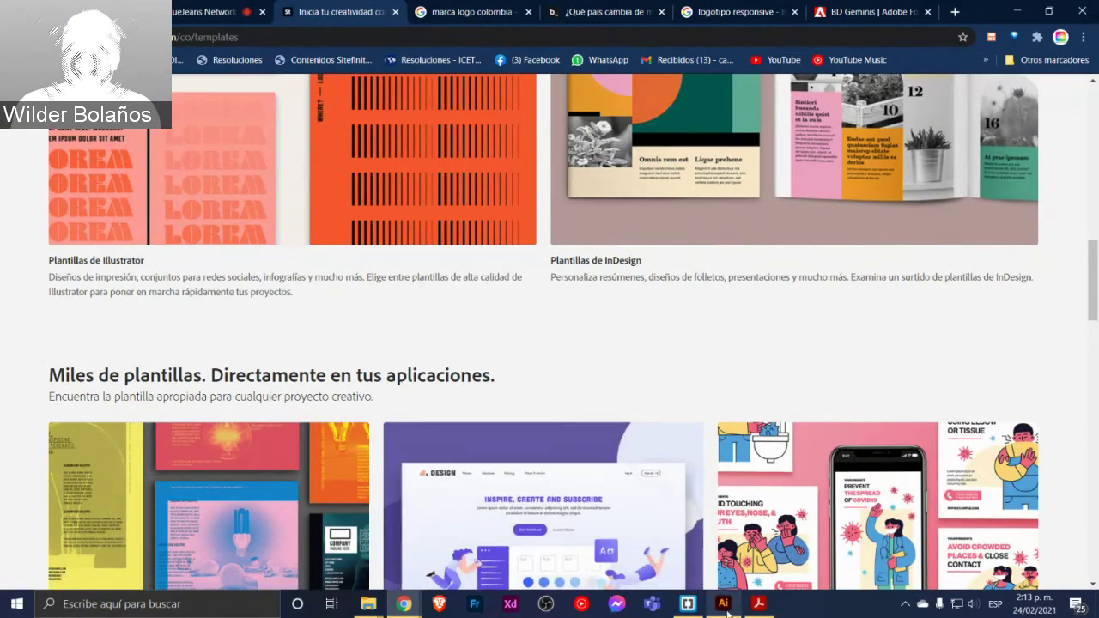
{"action": "key", "text": "alt+Tab"}
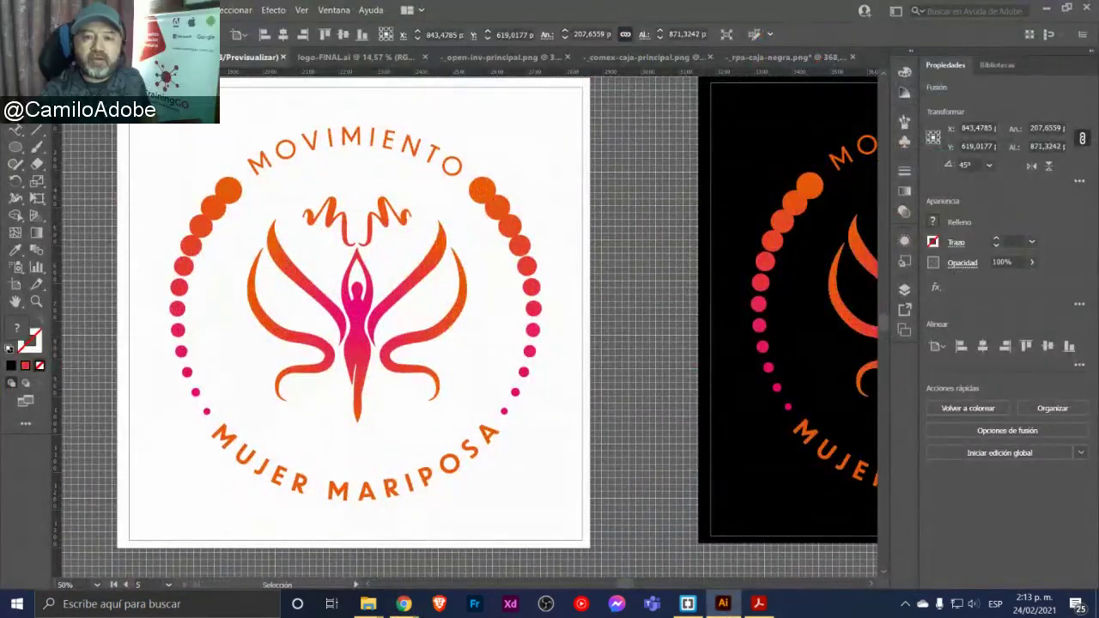
Delete the logo's white background rectangle, select the logo with edges hidden, then show the desktop
{"action": "left_click", "coordinate": [134, 146]}
{"action": "key", "text": "Delete"}
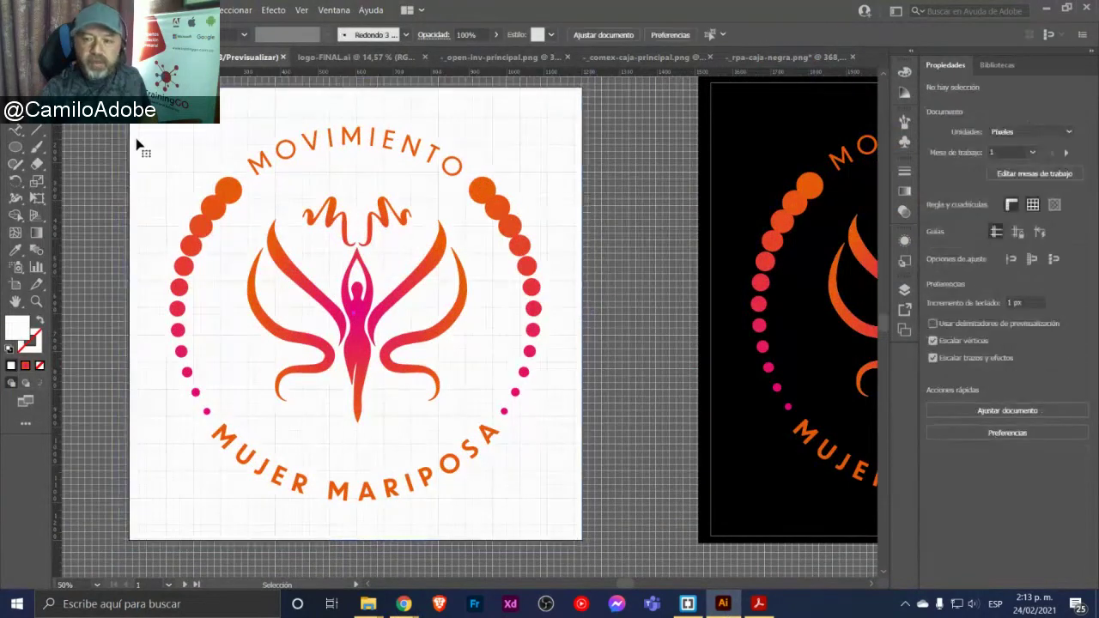
{"action": "key", "text": "ctrl+a"}
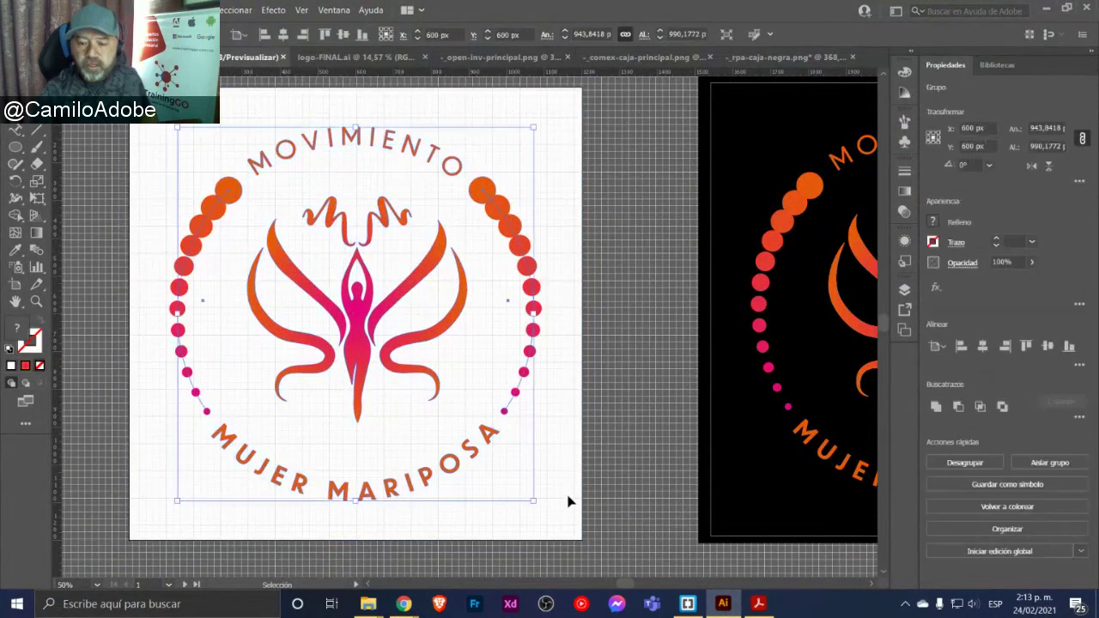
{"action": "key", "text": "ctrl+h"}
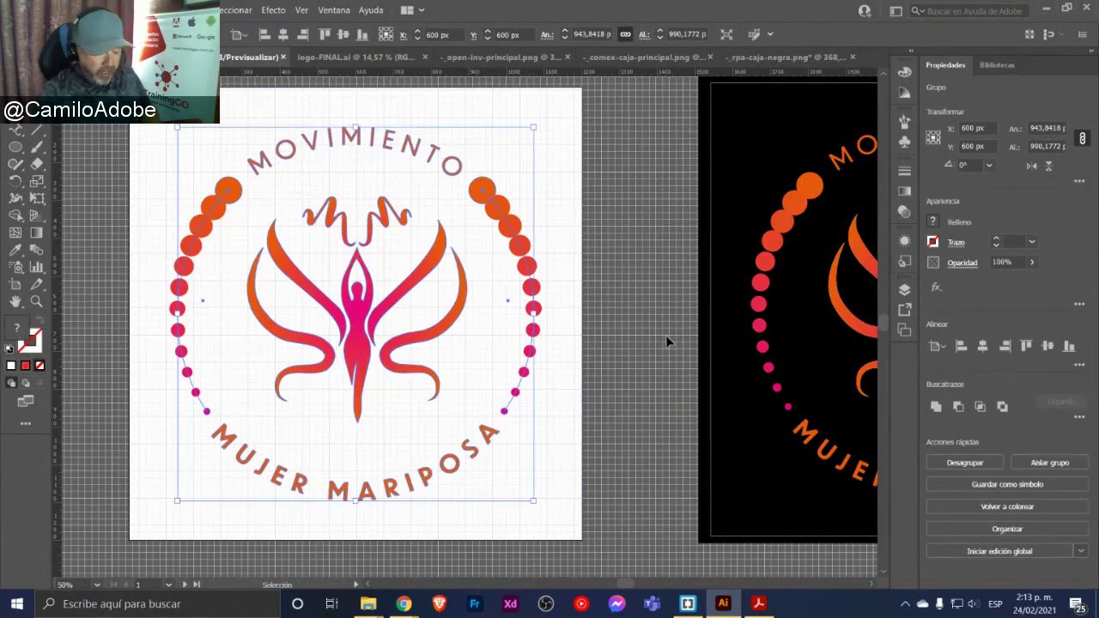
{"action": "key", "text": "super+d"}
Open a new File Explorer window and browse to the Z: drive's folder list
{"action": "left_click", "coordinate": [209, 375]}
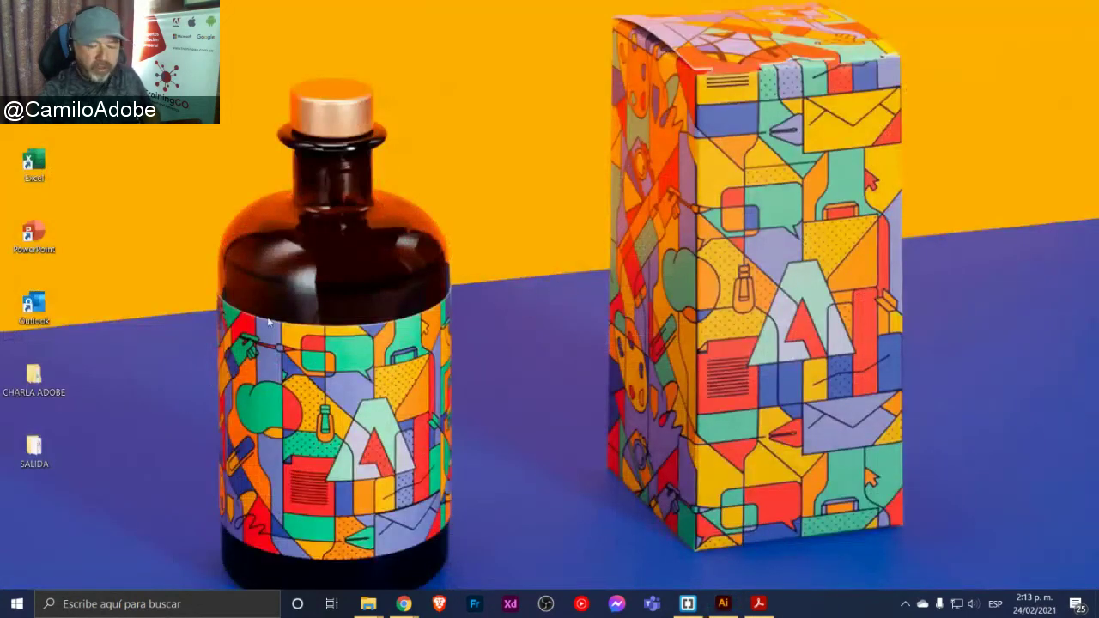
{"action": "key", "text": "super+e"}
{"action": "scroll", "coordinate": [238, 380], "scroll_direction": "down", "scroll_amount": 1}
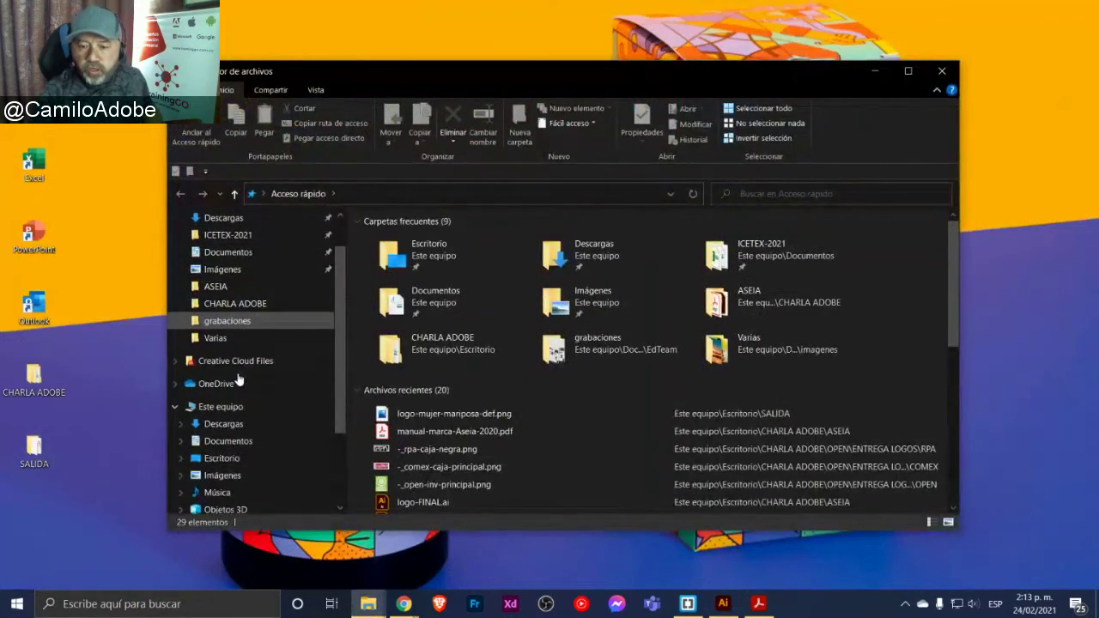
{"action": "scroll", "coordinate": [241, 382], "scroll_direction": "down", "scroll_amount": 1}
{"action": "scroll", "coordinate": [245, 386], "scroll_direction": "down", "scroll_amount": 1}
{"action": "scroll", "coordinate": [251, 391], "scroll_direction": "down", "scroll_amount": 1}
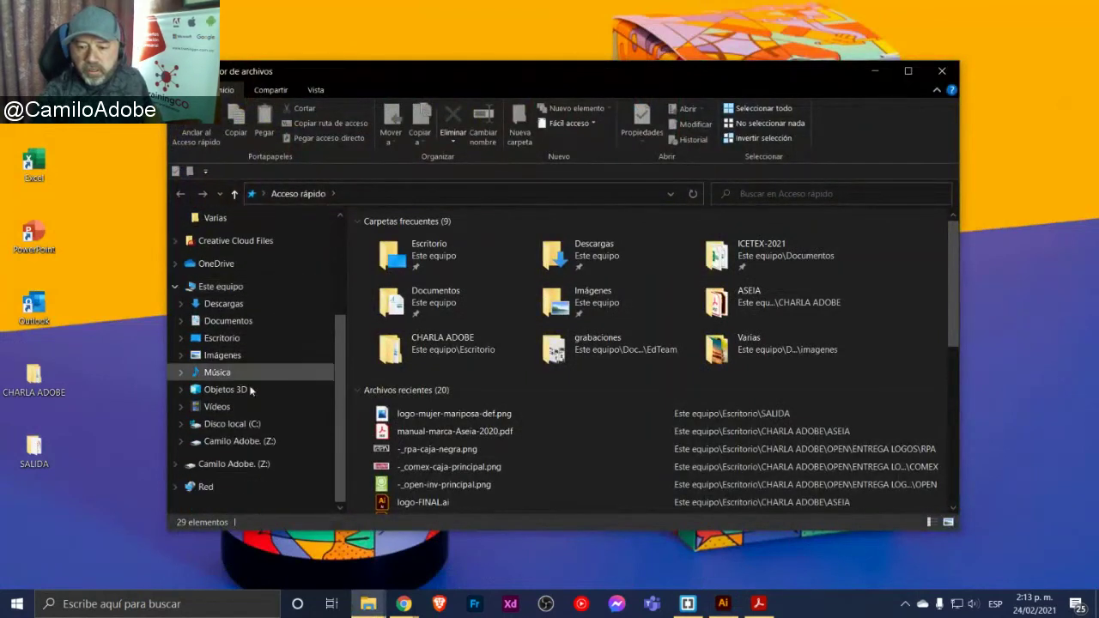
{"action": "left_click", "coordinate": [240, 441]}
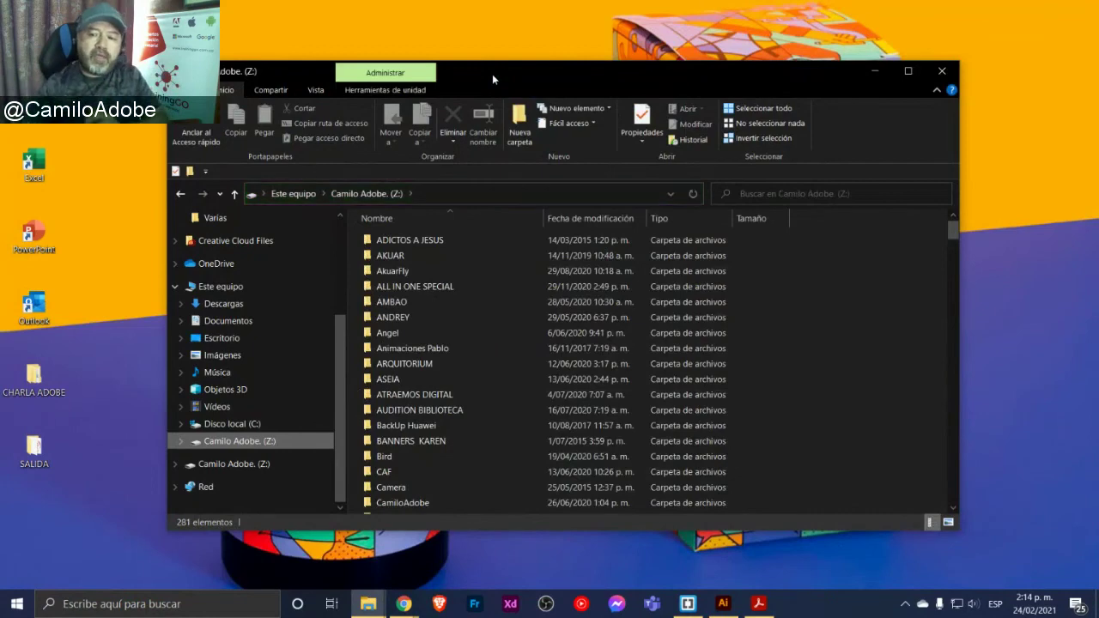
{"action": "left_click_drag", "start_coordinate": [492, 74], "coordinate": [391, 30]}
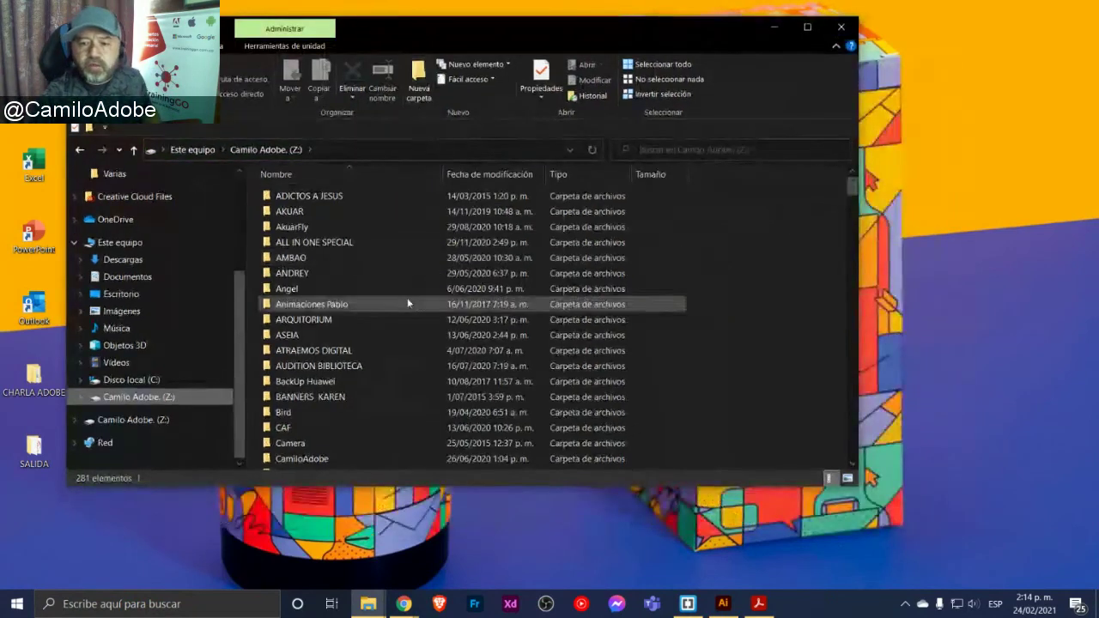
{"action": "scroll", "coordinate": [408, 302], "scroll_direction": "down", "scroll_amount": 1}
{"action": "scroll", "coordinate": [408, 302], "scroll_direction": "down", "scroll_amount": 2}
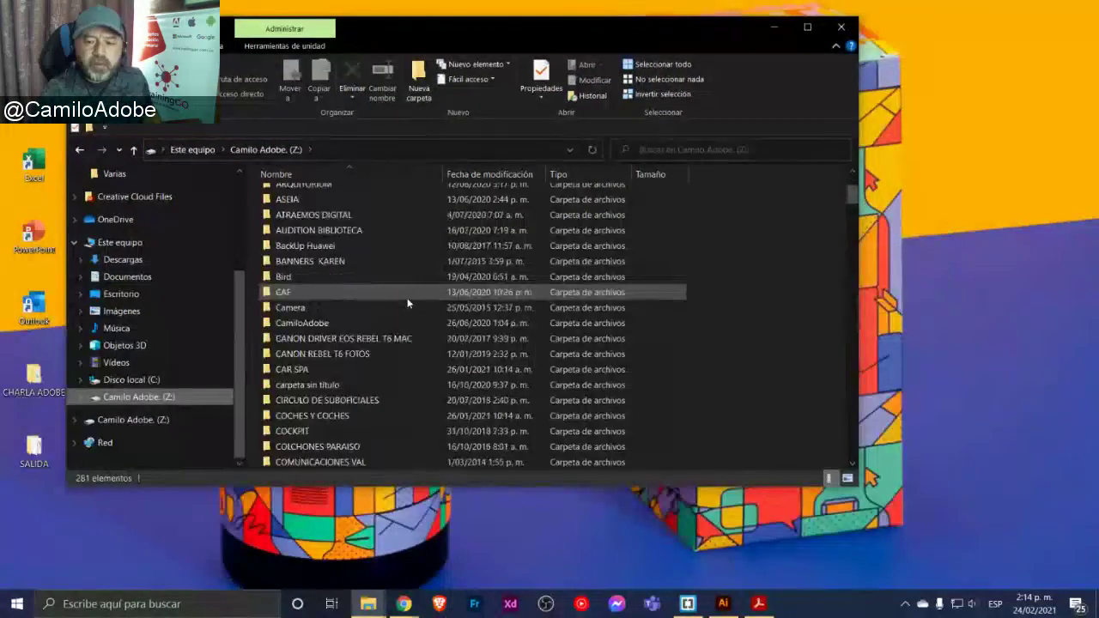
{"action": "scroll", "coordinate": [408, 302], "scroll_direction": "down", "scroll_amount": 2}
{"action": "scroll", "coordinate": [408, 302], "scroll_direction": "down", "scroll_amount": 2}
{"action": "scroll", "coordinate": [407, 297], "scroll_direction": "down", "scroll_amount": 1}
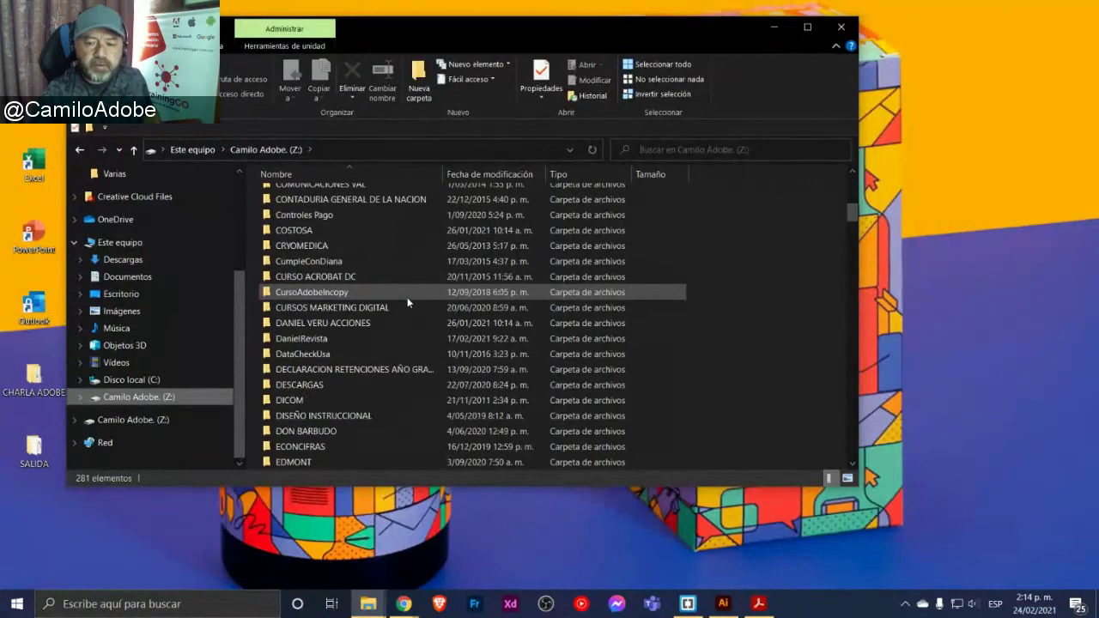
{"action": "scroll", "coordinate": [407, 297], "scroll_direction": "down", "scroll_amount": 2}
Go to the MOCKUPS PHOTOSHOP folder and open Logo Mockup 3D Glass Window PSD.psd
{"action": "left_click", "coordinate": [407, 297]}
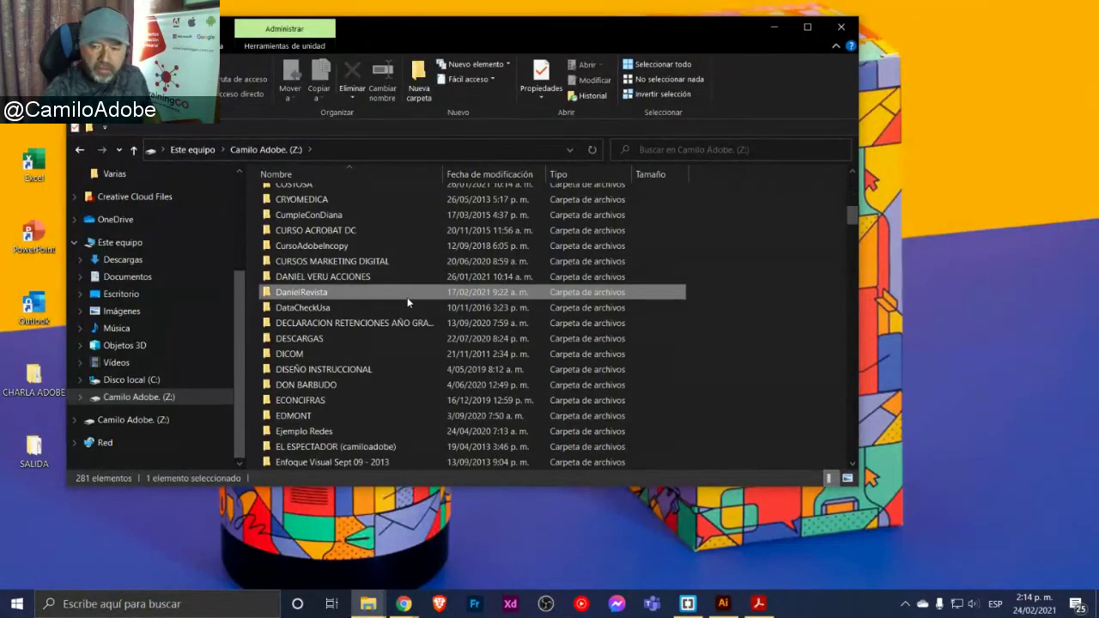
{"action": "key", "text": "m"}
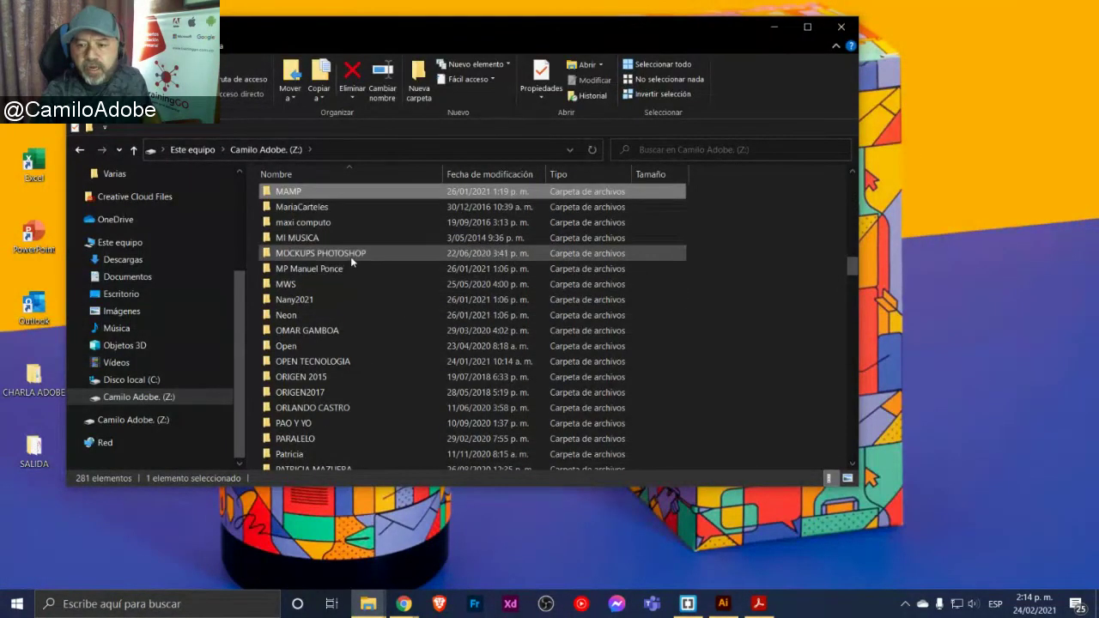
{"action": "left_click", "coordinate": [354, 255]}
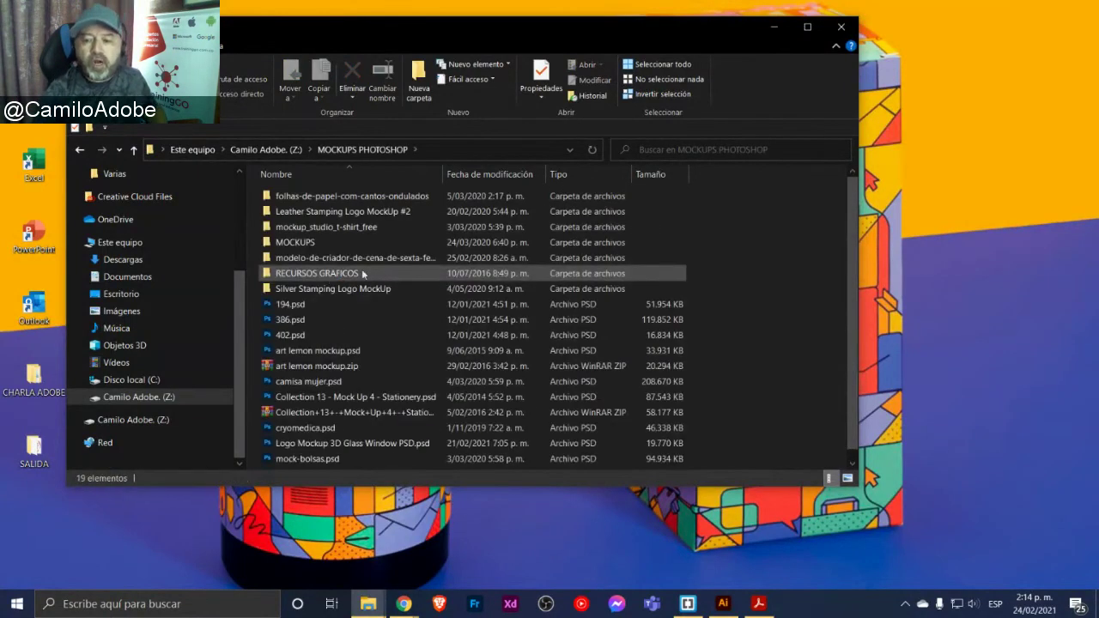
{"action": "scroll", "coordinate": [369, 301], "scroll_direction": "down", "scroll_amount": 1}
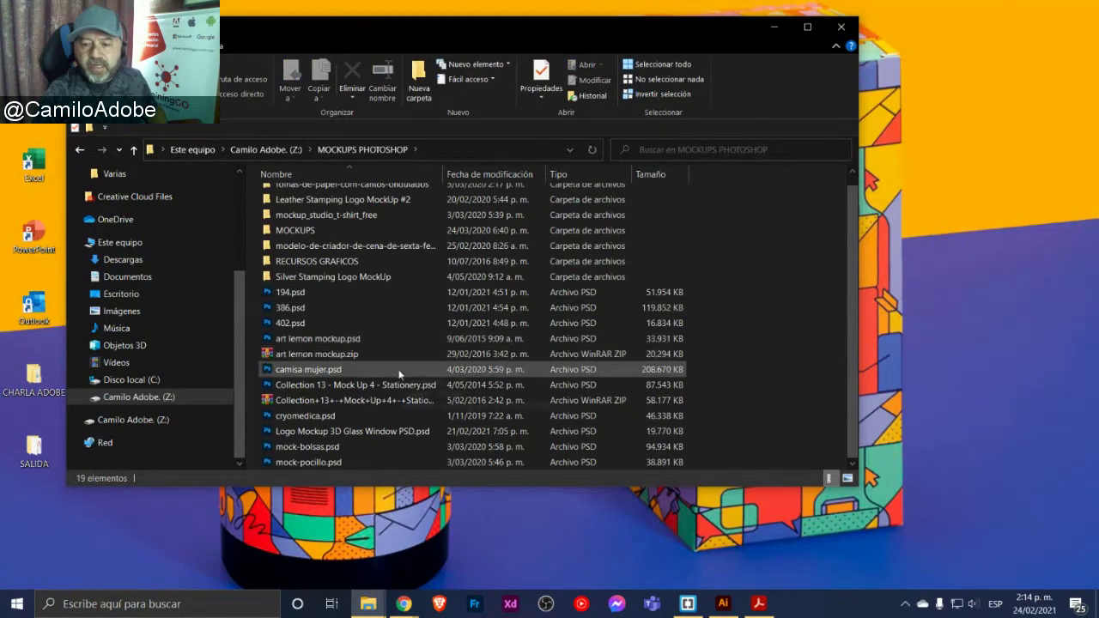
{"action": "left_click", "coordinate": [395, 434]}
{"action": "left_click", "coordinate": [395, 435]}
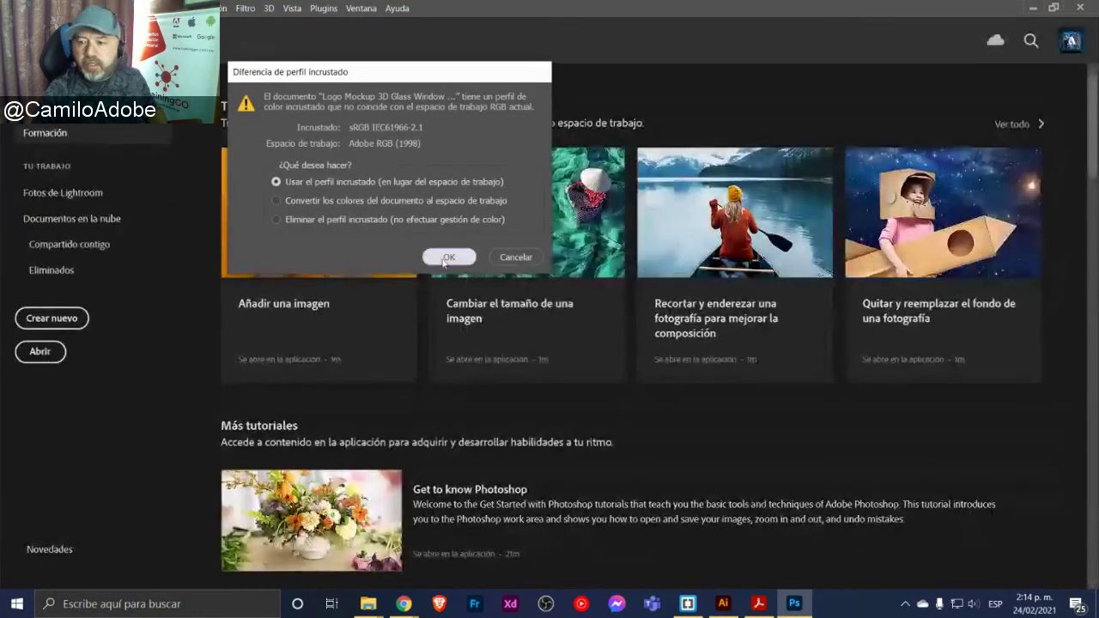
Accept the embedded colour profile warning and show the Layers panel via Ventana > Capas
{"action": "left_click", "coordinate": [448, 257]}
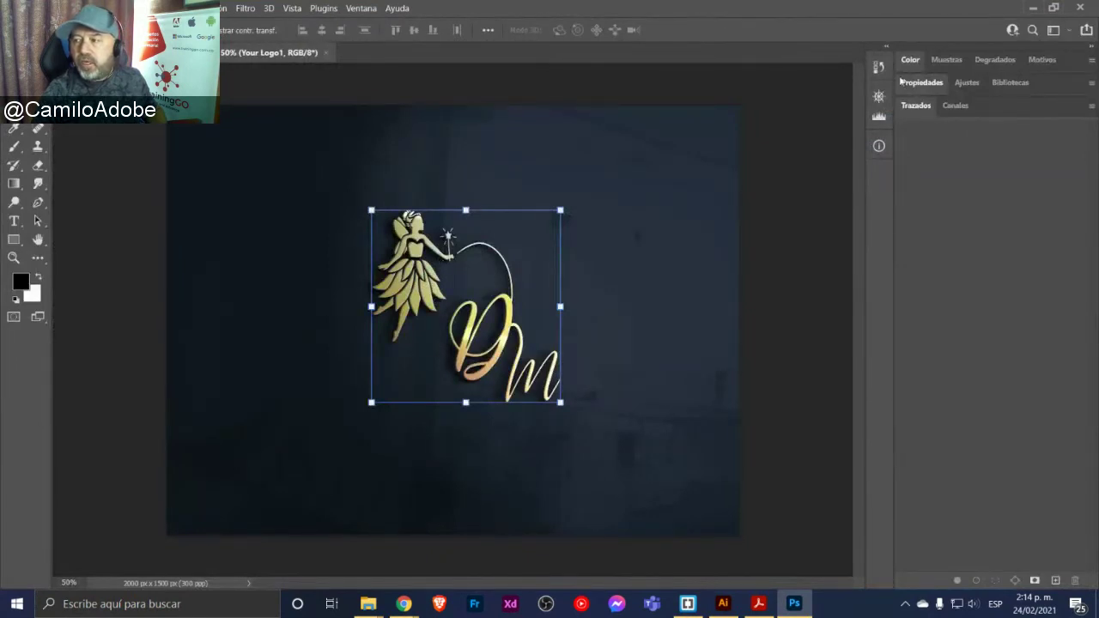
{"action": "left_click", "coordinate": [361, 8]}
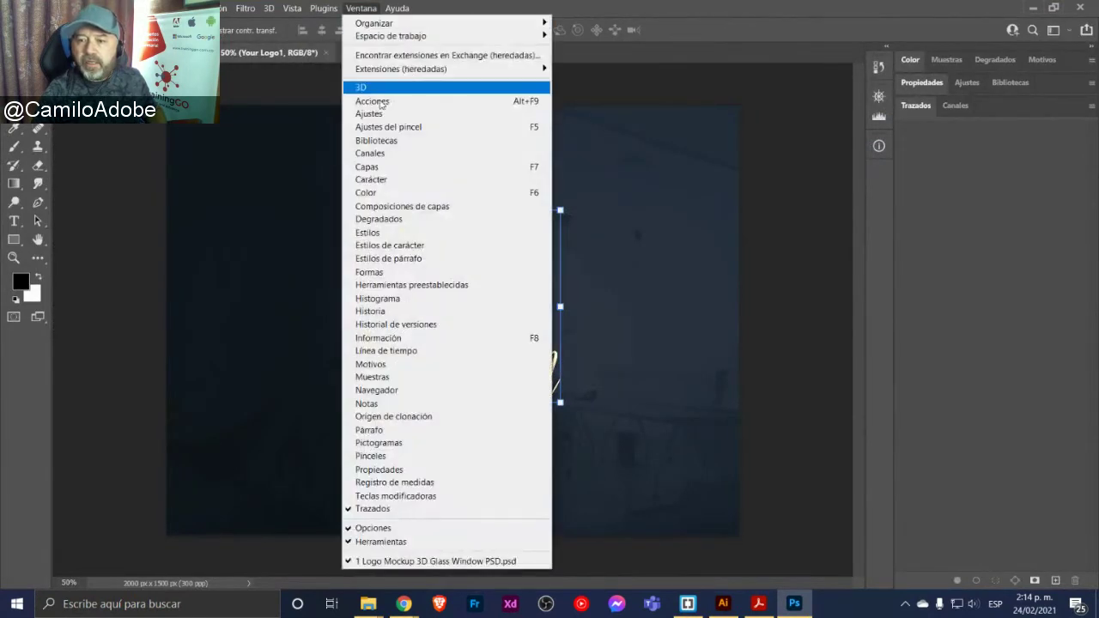
{"action": "left_click", "coordinate": [369, 168]}
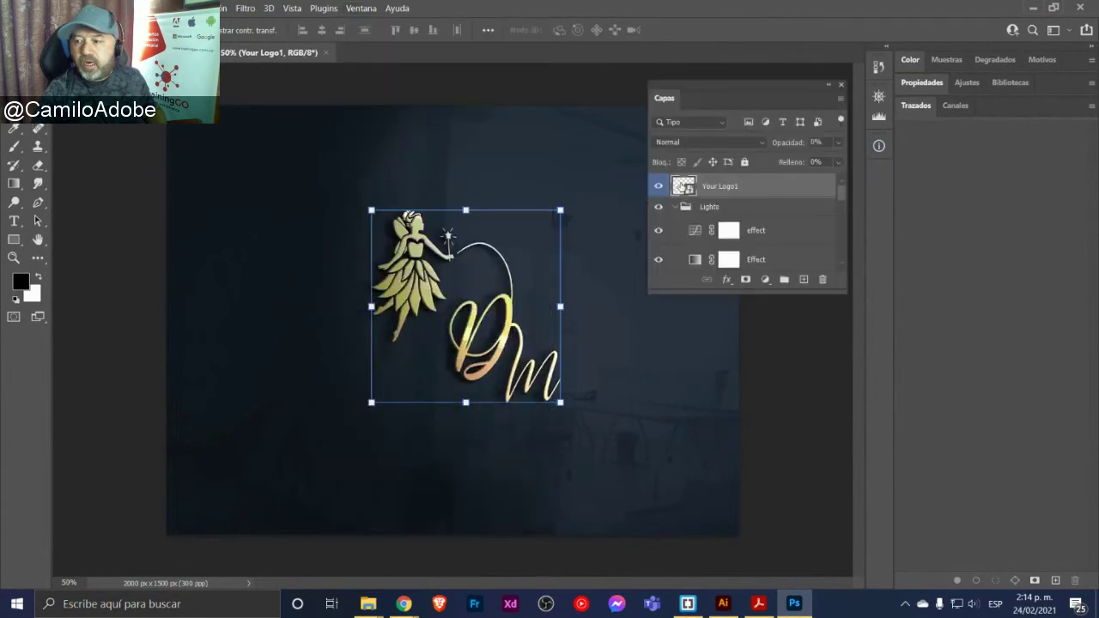
Open the Your Logo1 smart object, delete the DM fairy logo, and paste the Illustrator butterfly logo
{"action": "double_click", "coordinate": [683, 187]}
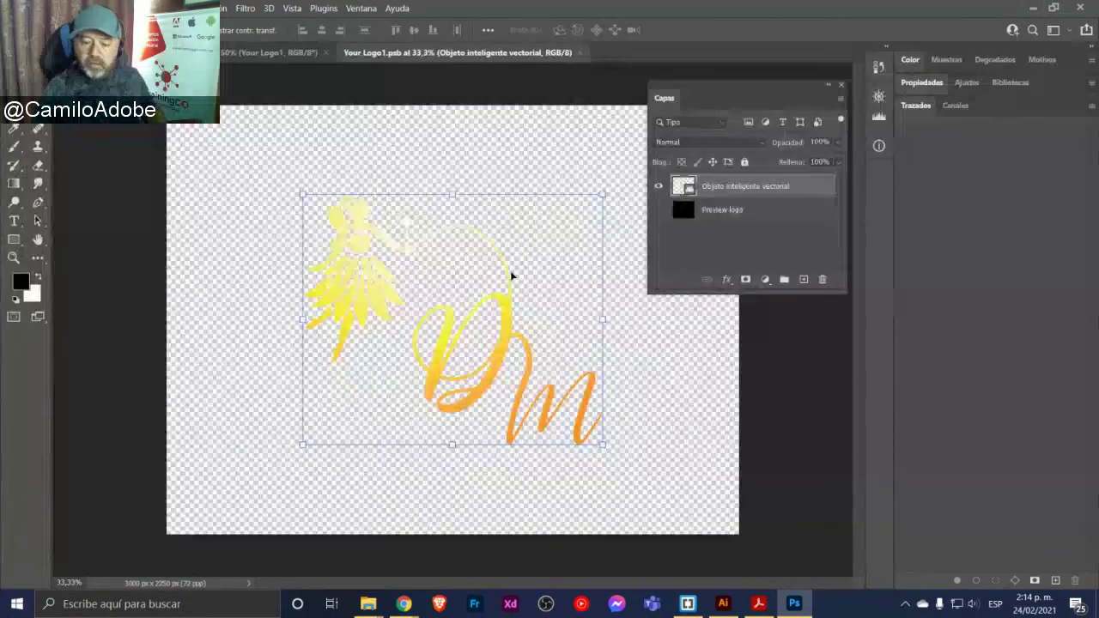
{"action": "key", "text": "Delete"}
{"action": "key", "text": "alt+Tab"}
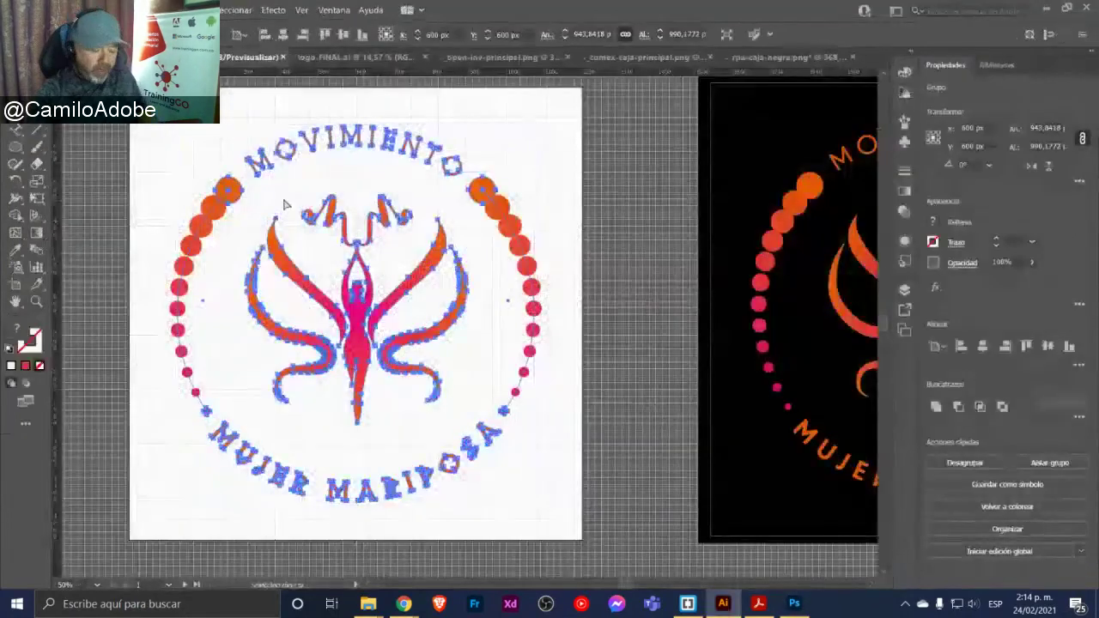
{"action": "key", "text": "ctrl+c"}
{"action": "key", "text": "alt+Tab"}
{"action": "key", "text": "ctrl+v"}
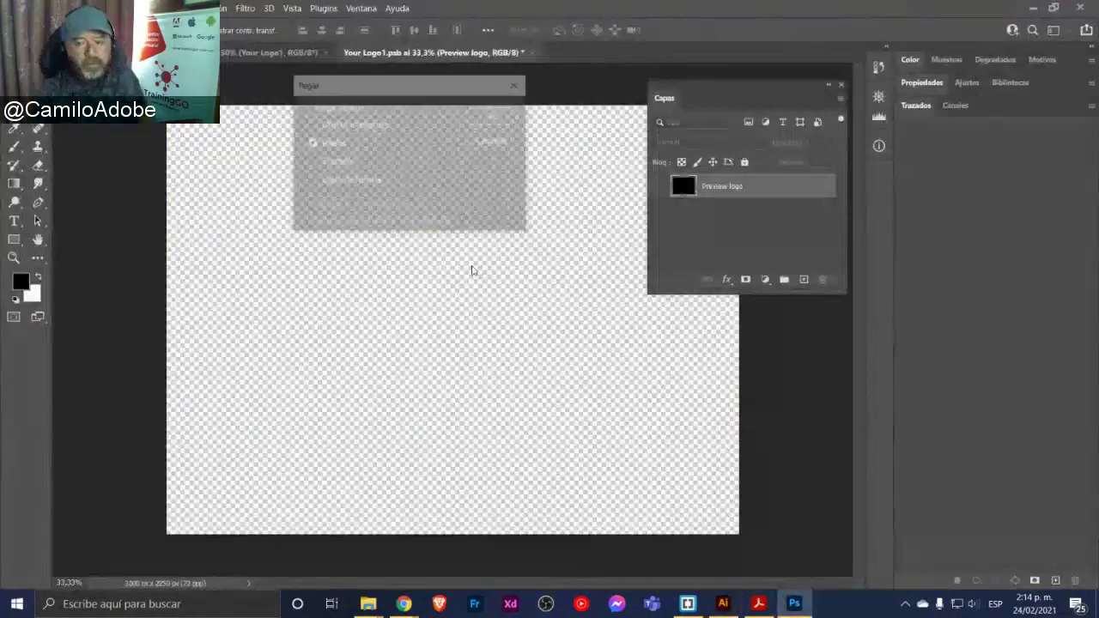
Place the logo as a Smart Object scaled to 176% and view it in the mockup
{"action": "left_click", "coordinate": [365, 123]}
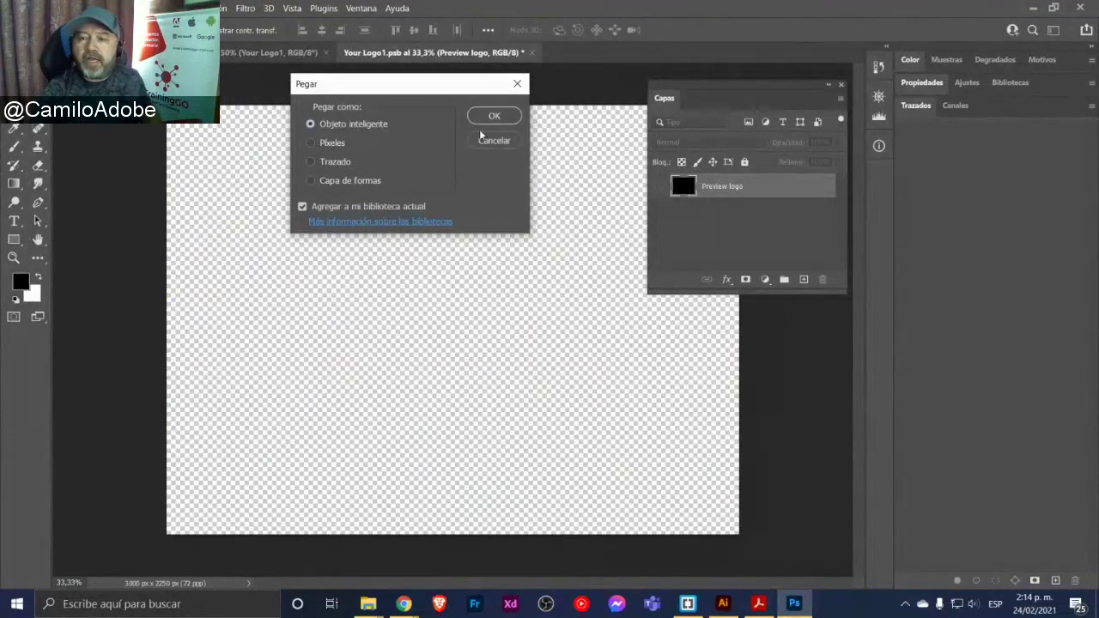
{"action": "left_click", "coordinate": [487, 120]}
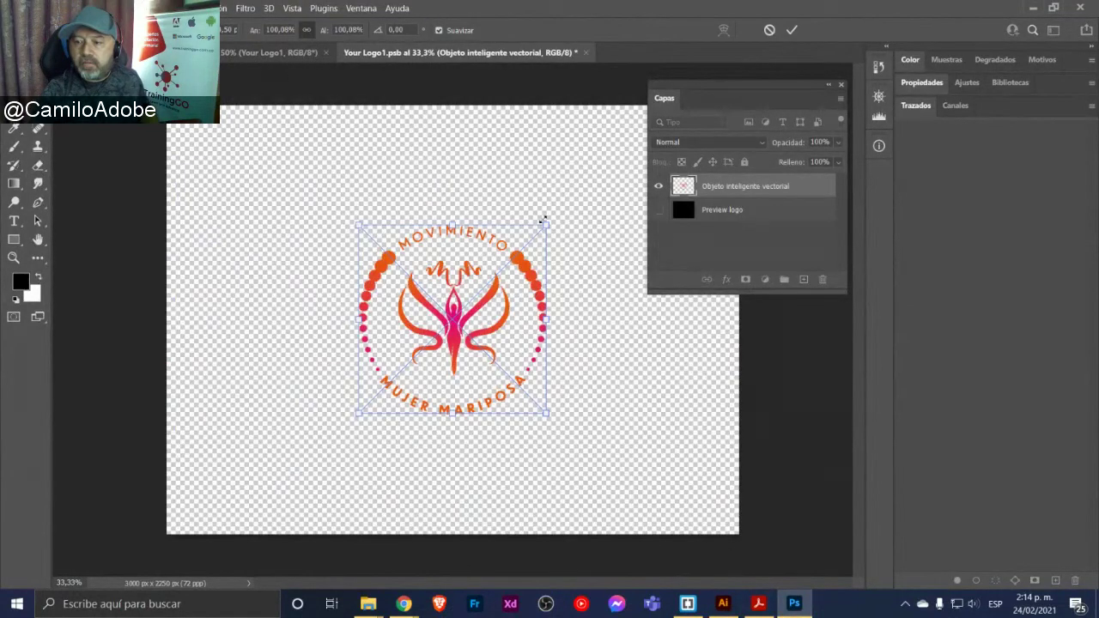
{"action": "left_click_drag", "start_coordinate": [544, 220], "coordinate": [618, 153]}
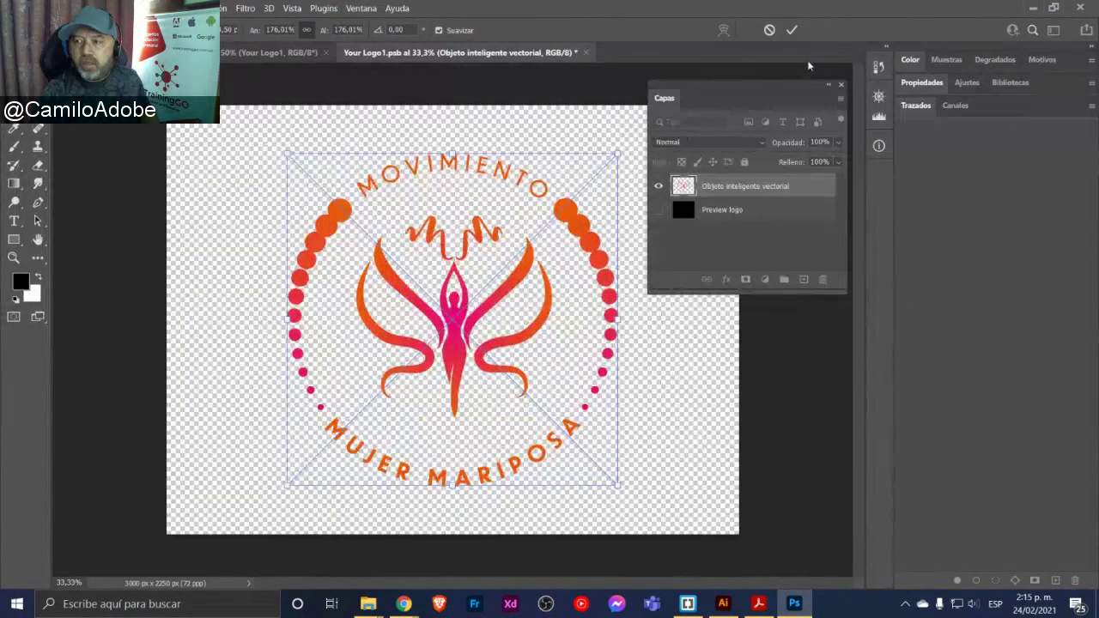
{"action": "left_click", "coordinate": [793, 31]}
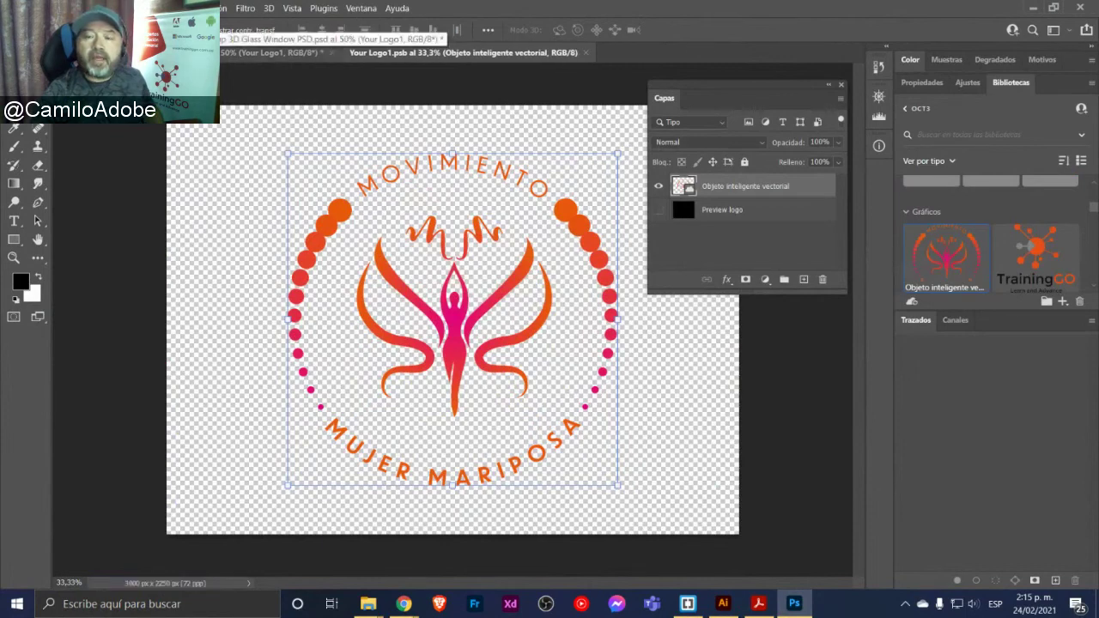
{"action": "left_click", "coordinate": [173, 55]}
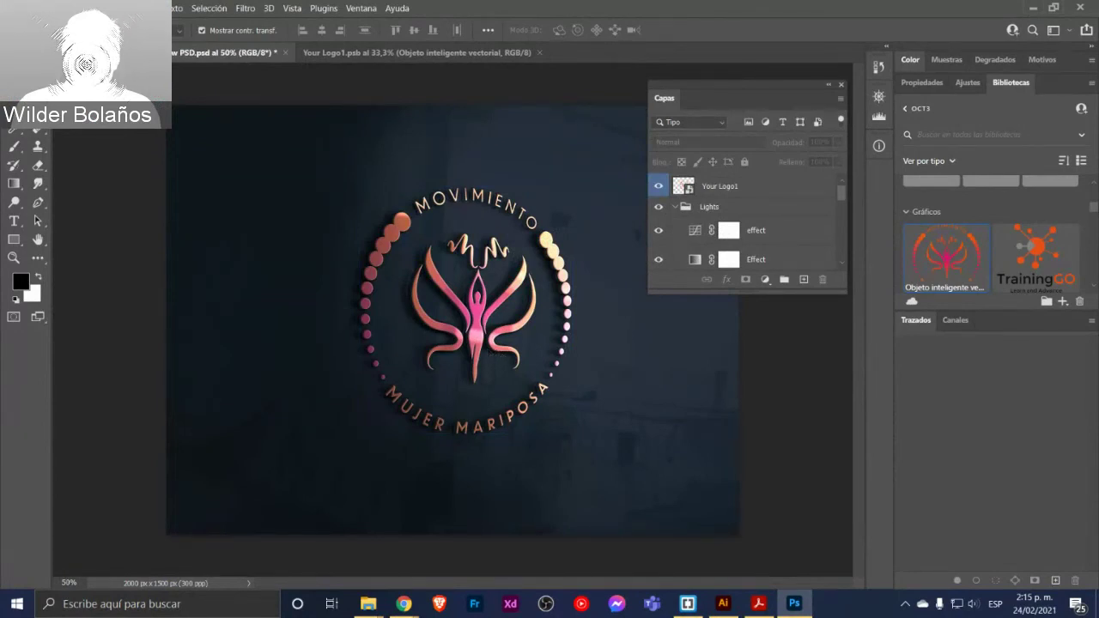
{"action": "left_click", "coordinate": [30, 8]}
{"action": "left_click", "coordinate": [30, 7]}
Browse the Imprimir print templates in a new document dialog, then bring up the Explorer windows
{"action": "key", "text": "ctrl+n"}
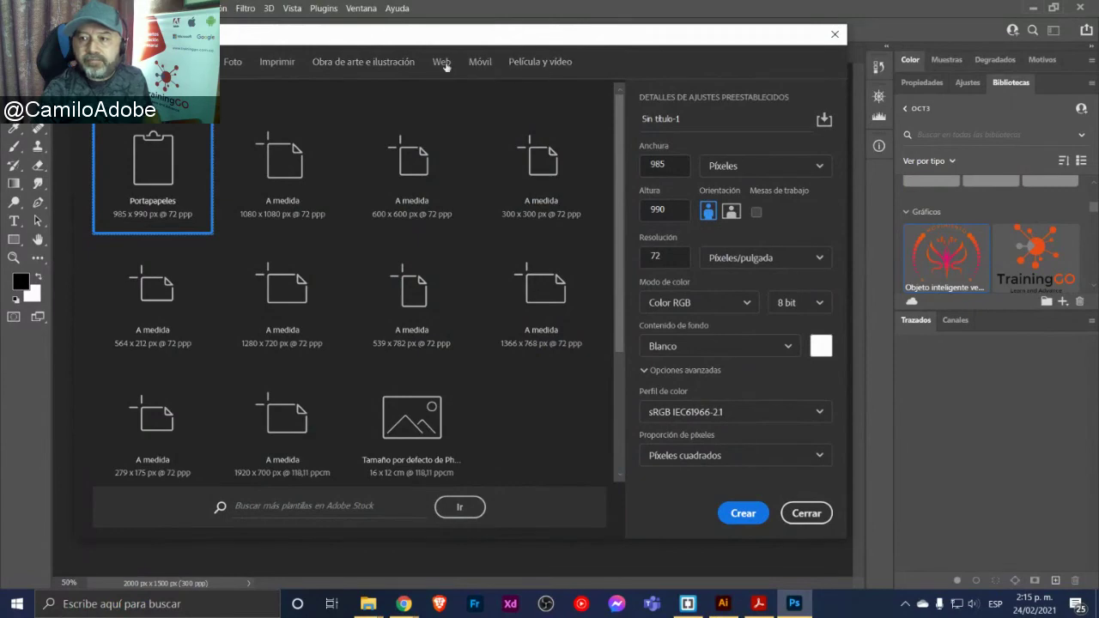
{"action": "left_click", "coordinate": [277, 62]}
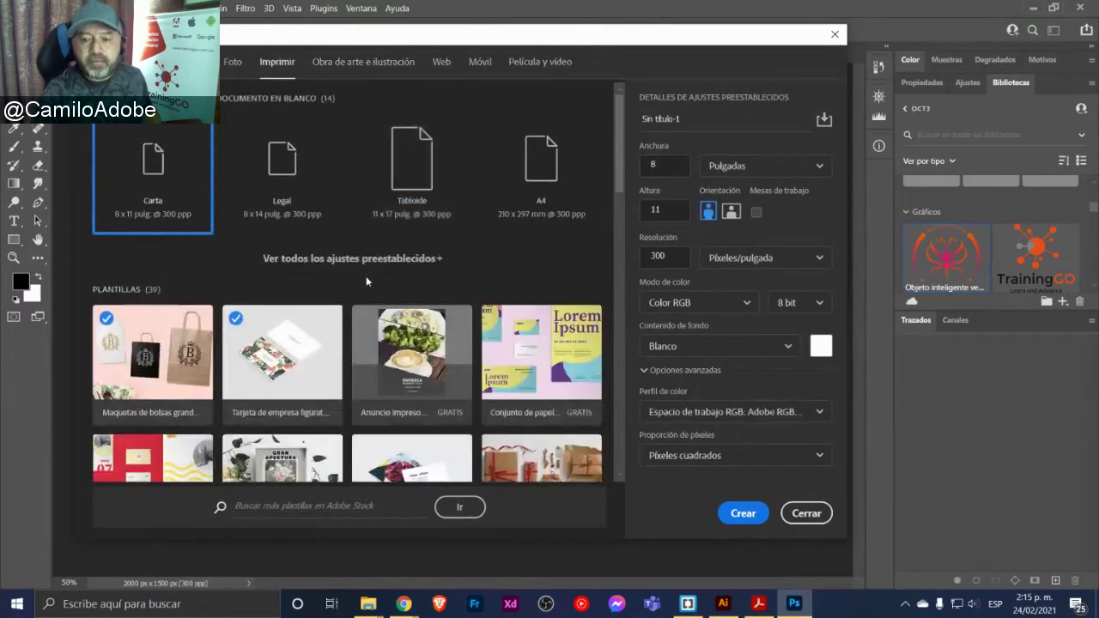
{"action": "scroll", "coordinate": [366, 276], "scroll_direction": "down", "scroll_amount": 5}
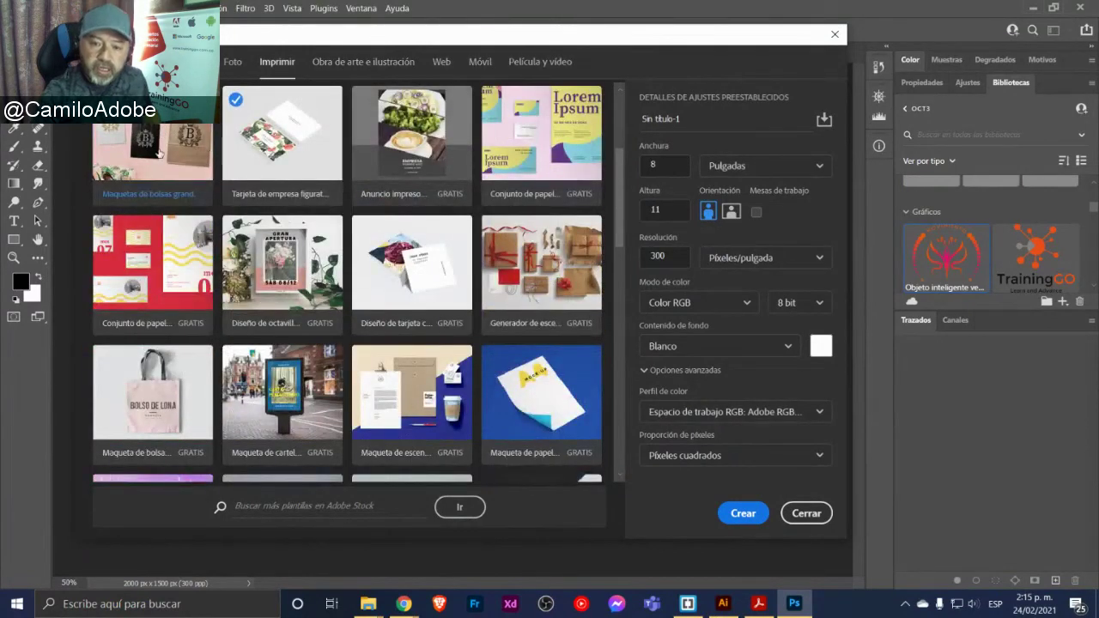
{"action": "scroll", "coordinate": [129, 171], "scroll_direction": "down", "scroll_amount": 1}
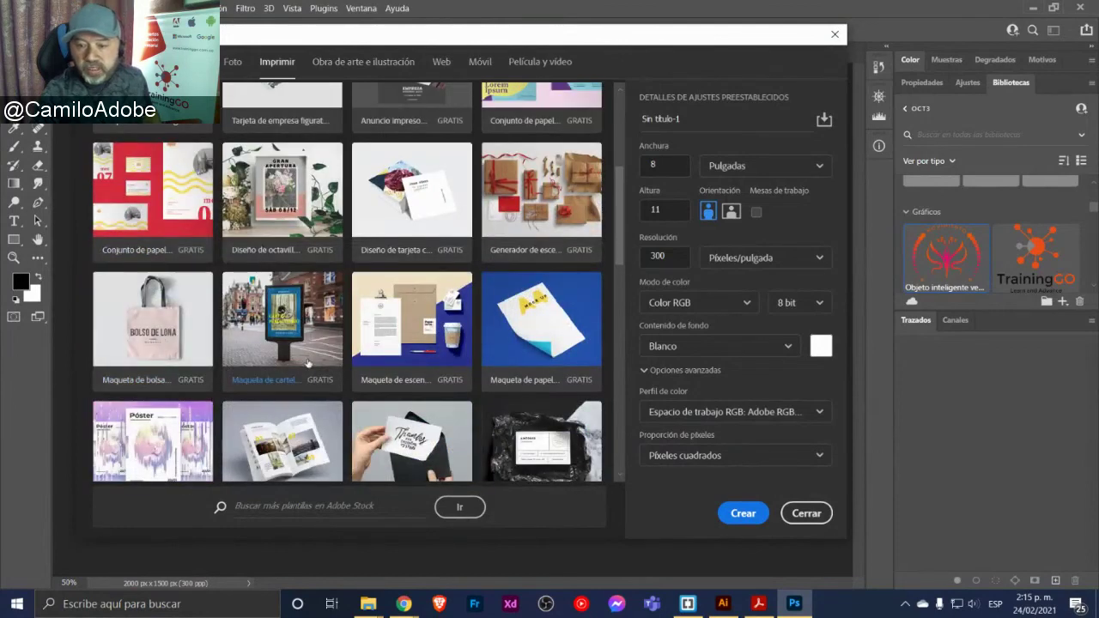
{"action": "left_click", "coordinate": [368, 604]}
Bring the SALIDA folder forward, then switch to Chrome and its Instagram tab
{"action": "left_click", "coordinate": [463, 570]}
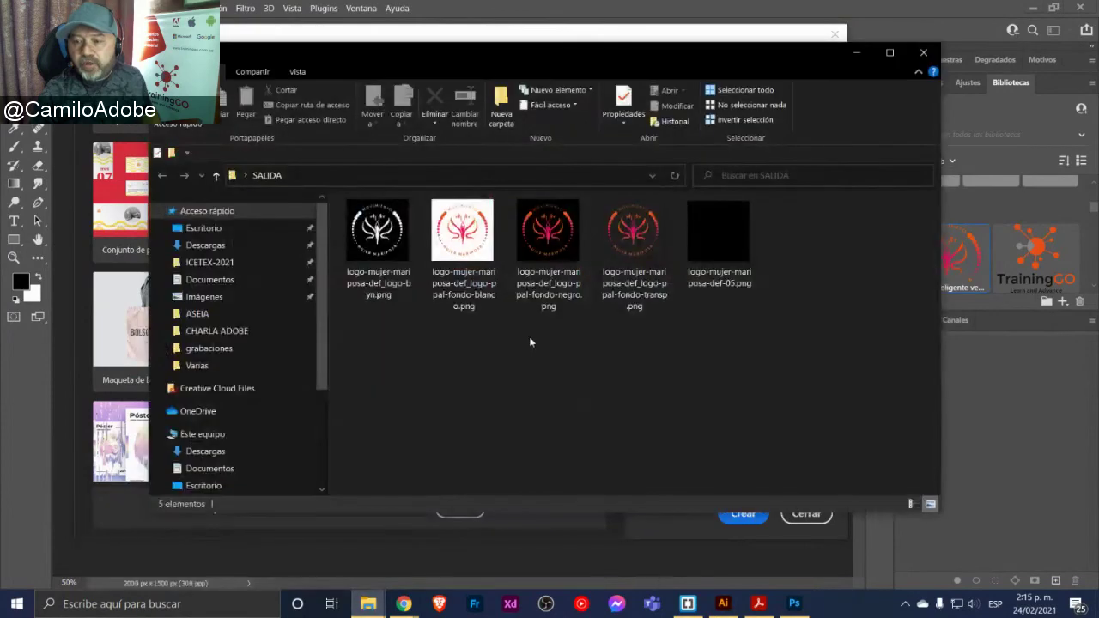
{"action": "key", "text": "alt+Tab"}
{"action": "left_click", "coordinate": [820, 283]}
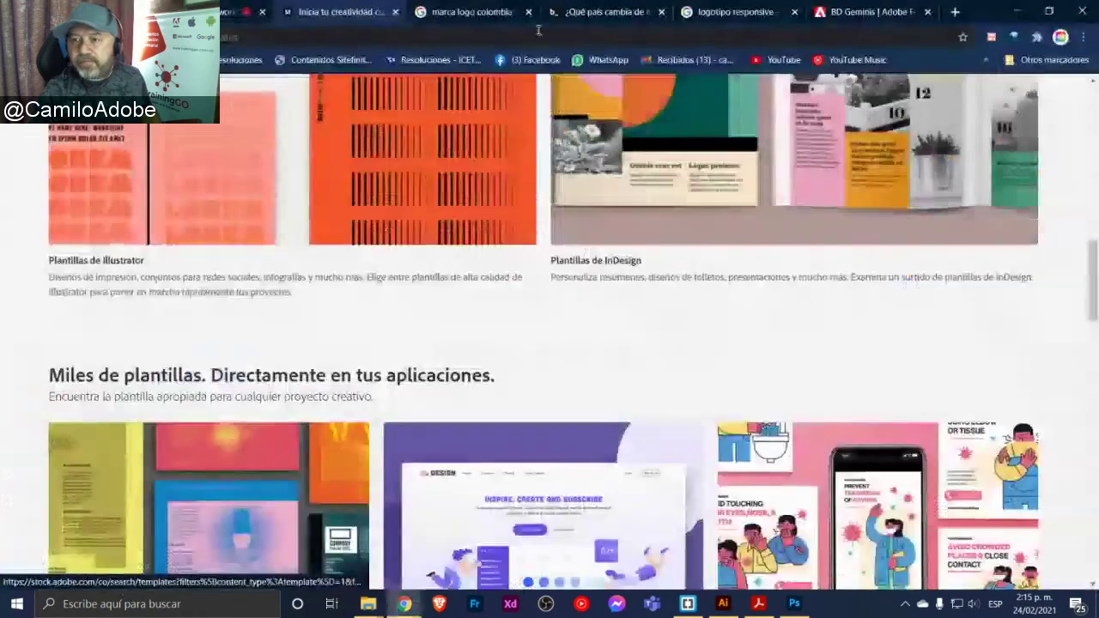
{"action": "left_click", "coordinate": [240, 11]}
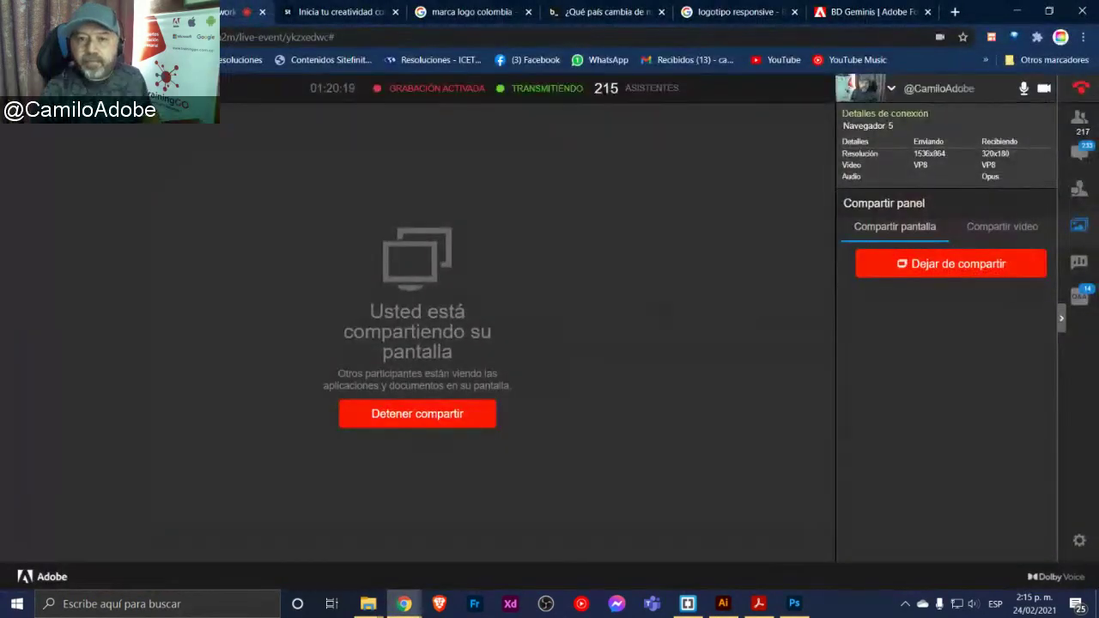
{"action": "left_click", "coordinate": [171, 12]}
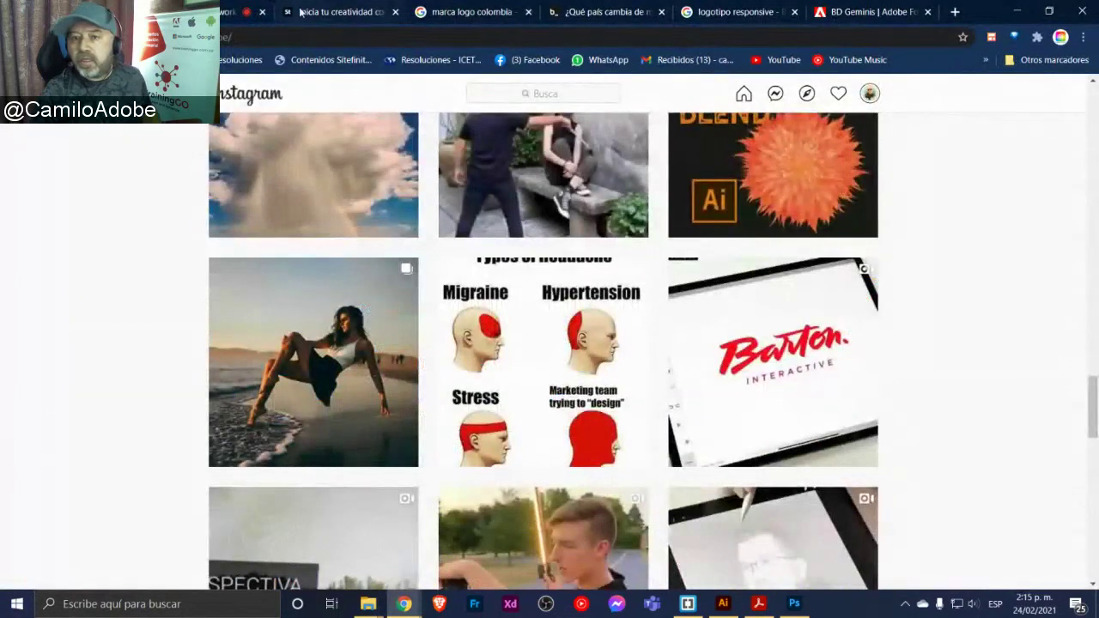
Go to the Behance portfolio via 'be', view the OPEN project, then return to Photoshop
{"action": "left_click", "coordinate": [616, 37]}
{"action": "type", "text": "be"}
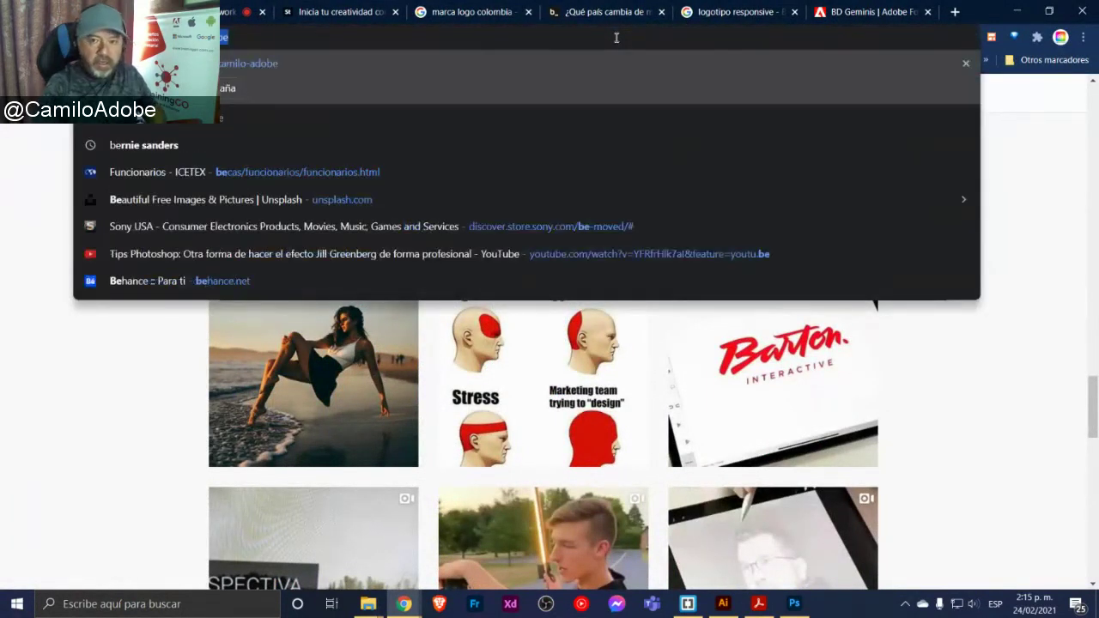
{"action": "key", "text": "Return"}
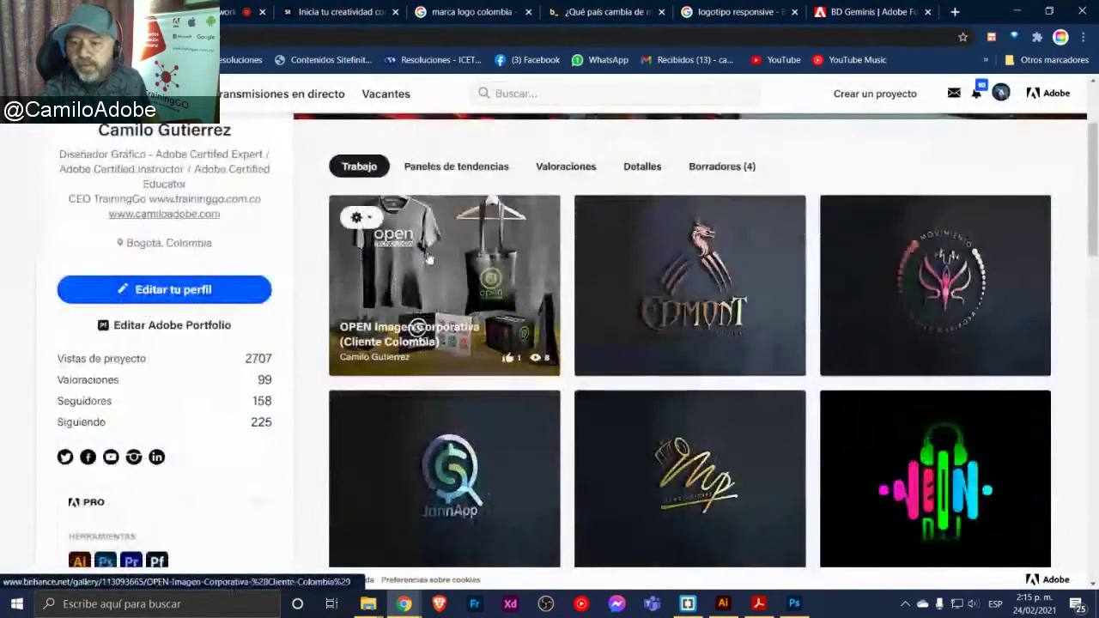
{"action": "left_click", "coordinate": [427, 249]}
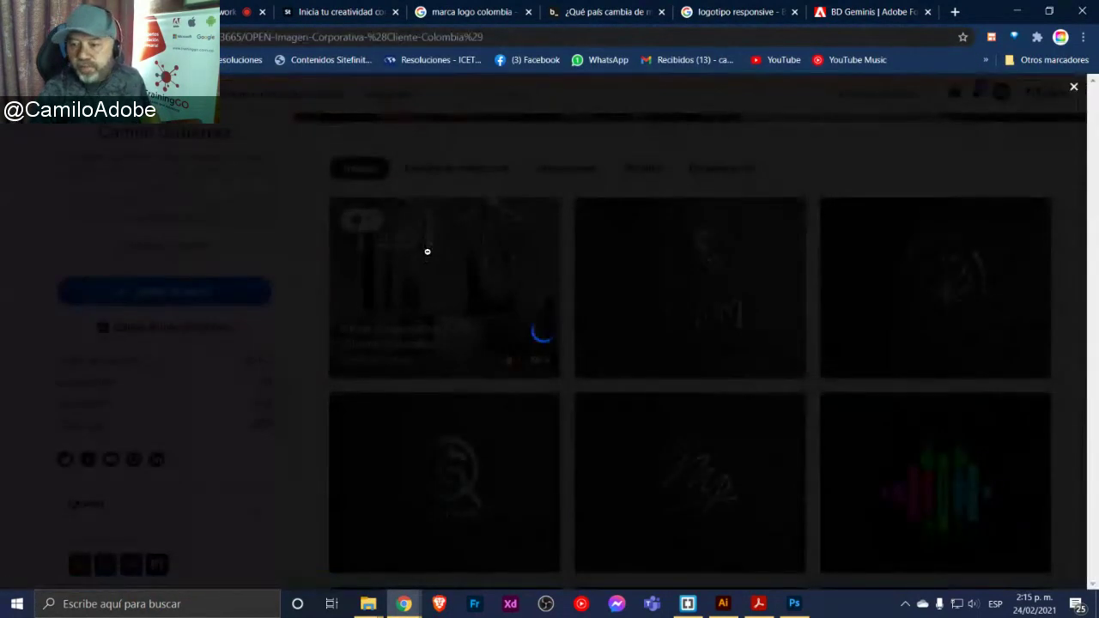
{"action": "scroll", "coordinate": [427, 251], "scroll_direction": "down", "scroll_amount": 2}
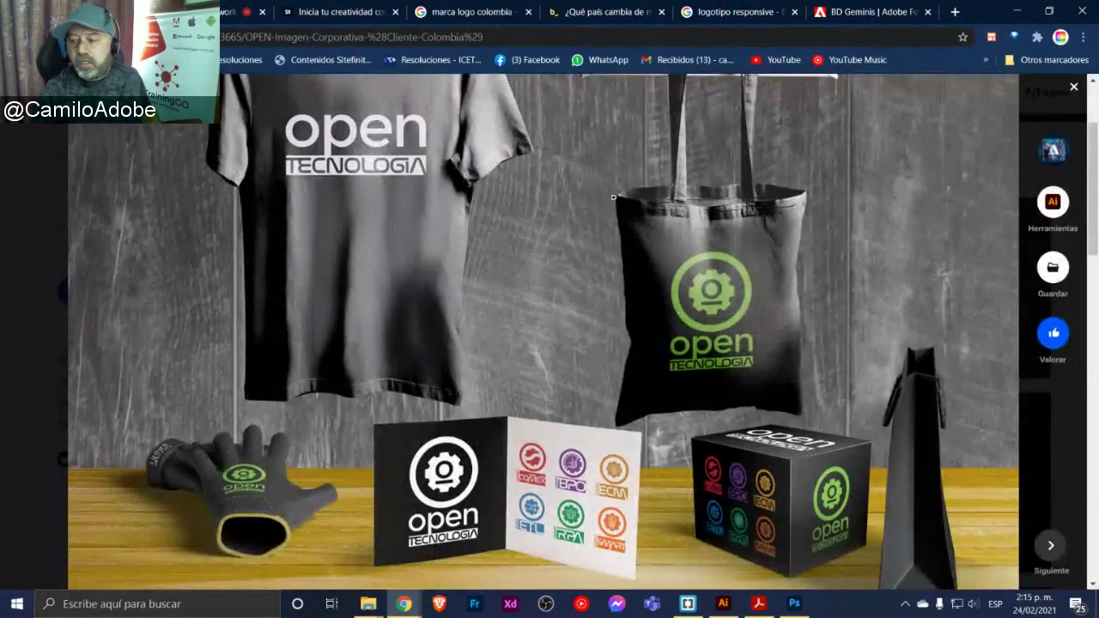
{"action": "key", "text": "alt+Tab"}
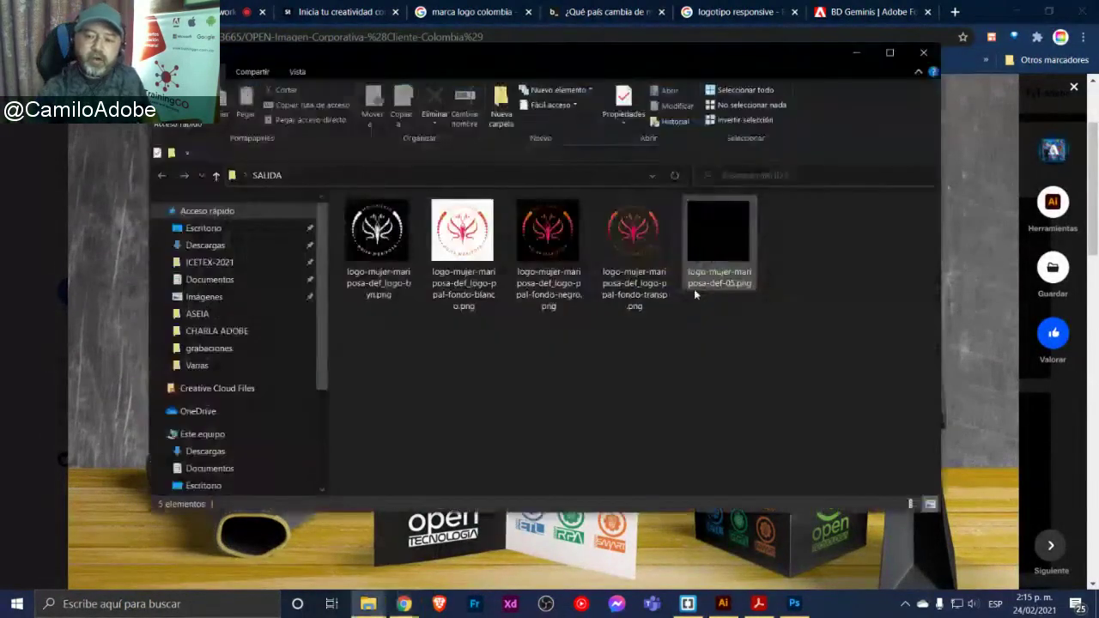
{"action": "key", "text": "alt+Tab"}
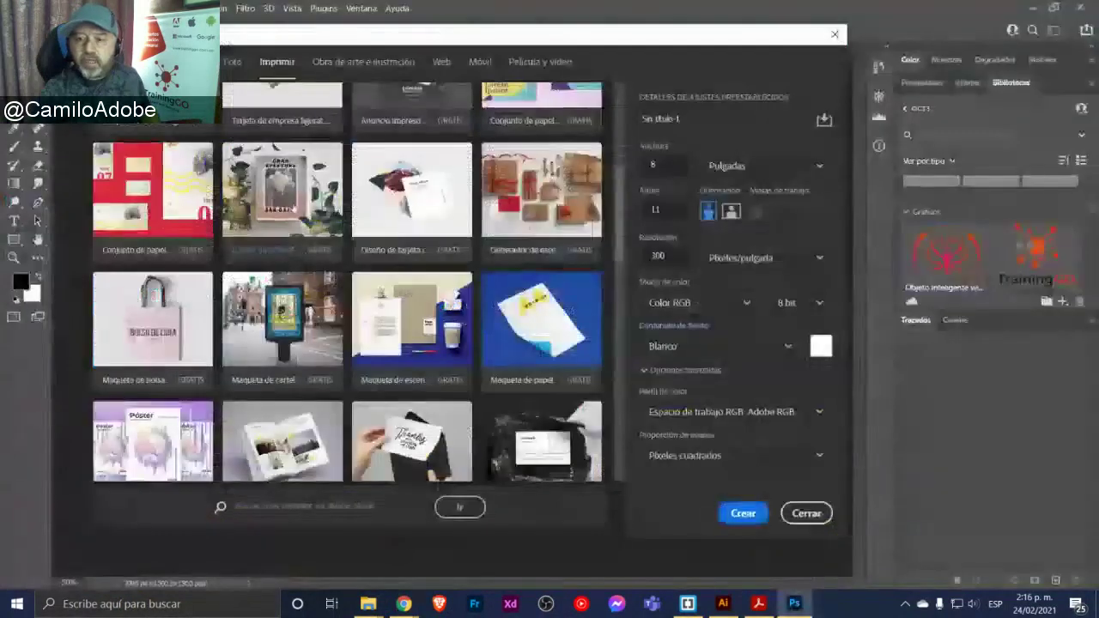
Scroll through the print mockup templates, then minimize everything to show the desktop
{"action": "scroll", "coordinate": [318, 203], "scroll_direction": "down", "scroll_amount": 2}
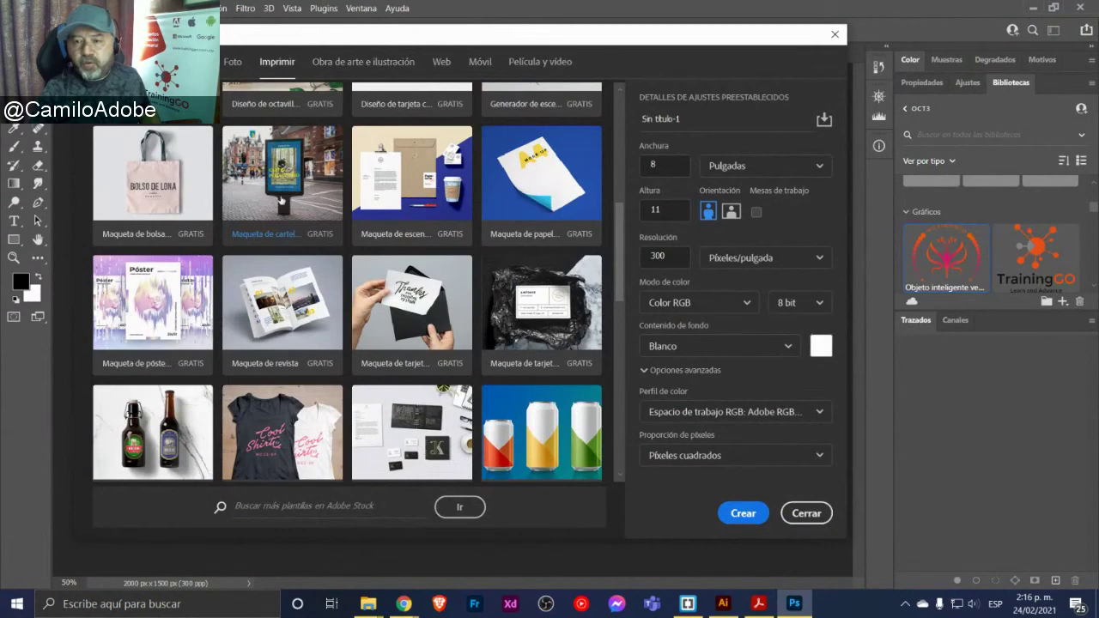
{"action": "scroll", "coordinate": [281, 200], "scroll_direction": "down", "scroll_amount": 2}
{"action": "scroll", "coordinate": [281, 200], "scroll_direction": "down", "scroll_amount": 2}
{"action": "scroll", "coordinate": [281, 200], "scroll_direction": "down", "scroll_amount": 2}
{"action": "scroll", "coordinate": [279, 200], "scroll_direction": "down", "scroll_amount": 1}
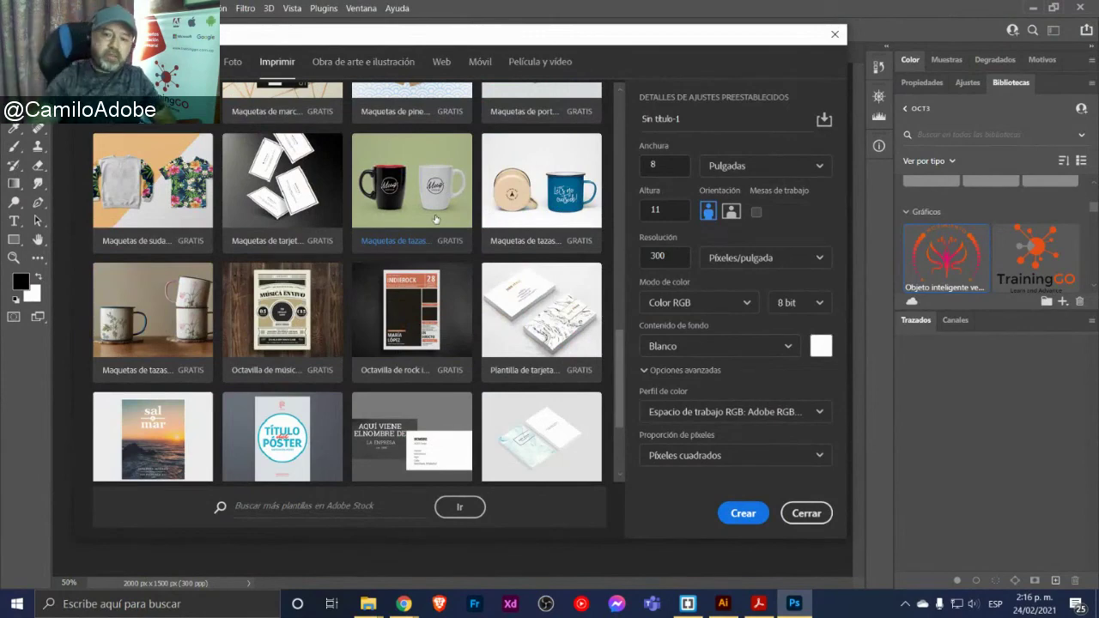
{"action": "scroll", "coordinate": [436, 220], "scroll_direction": "down", "scroll_amount": 2}
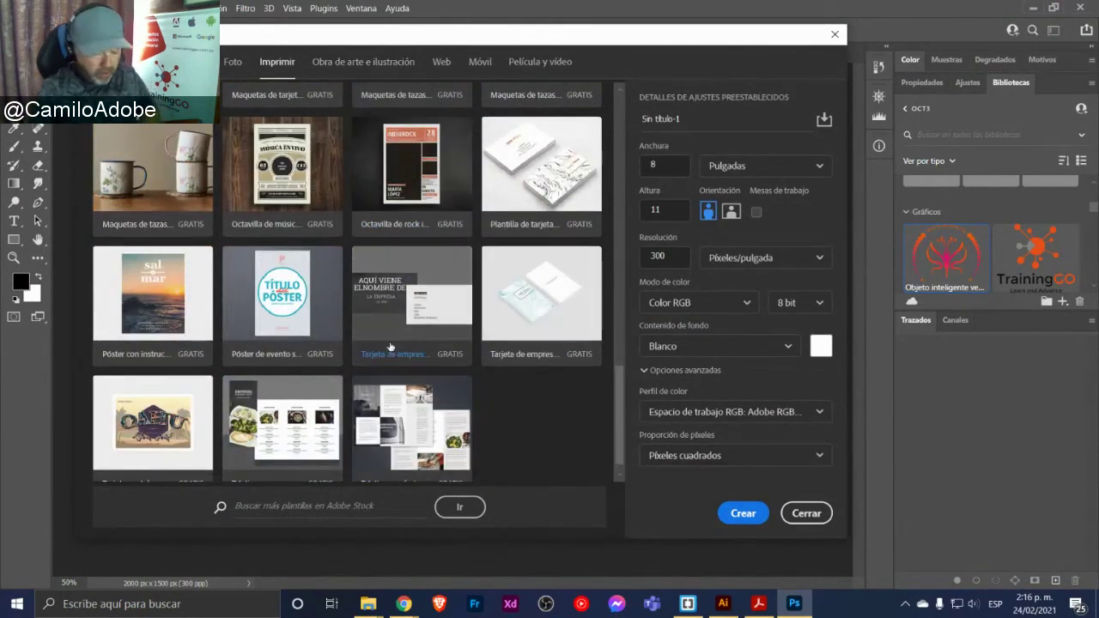
{"action": "key", "text": "super+d"}
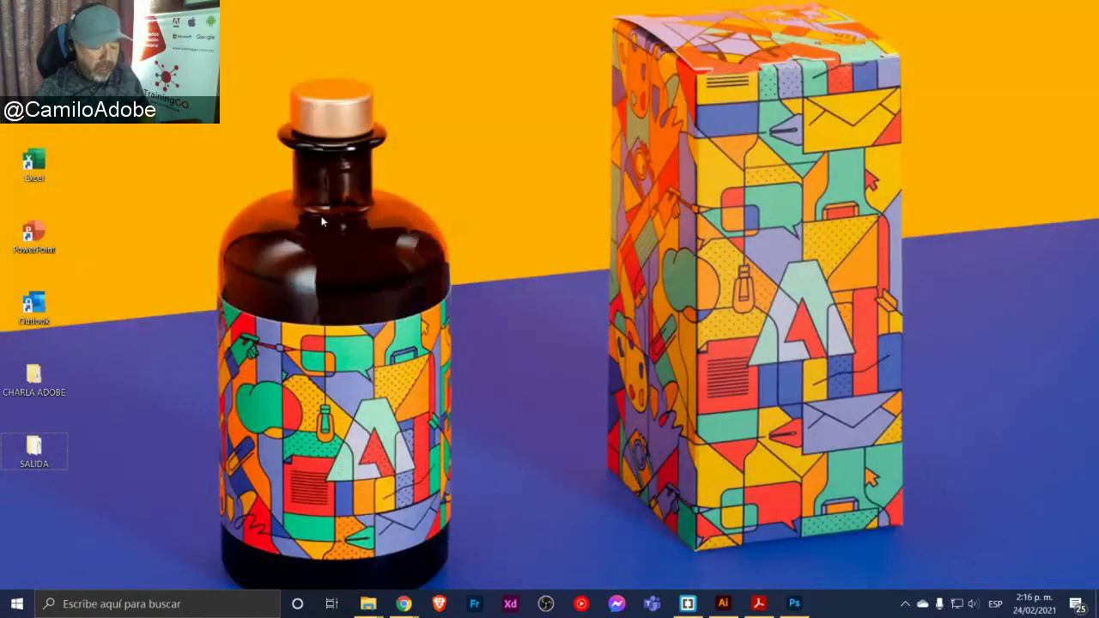
Browse Escritorio > CHARLA ADOBE > OPEN > piezas-graficas in File Explorer
{"action": "key", "text": "super+e"}
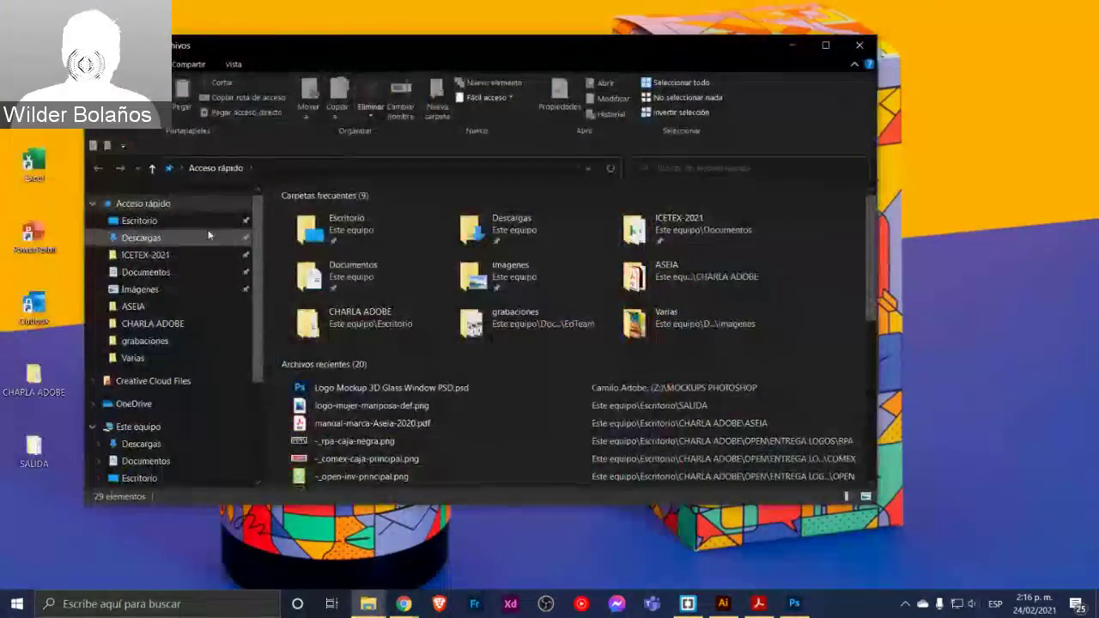
{"action": "left_click", "coordinate": [178, 221]}
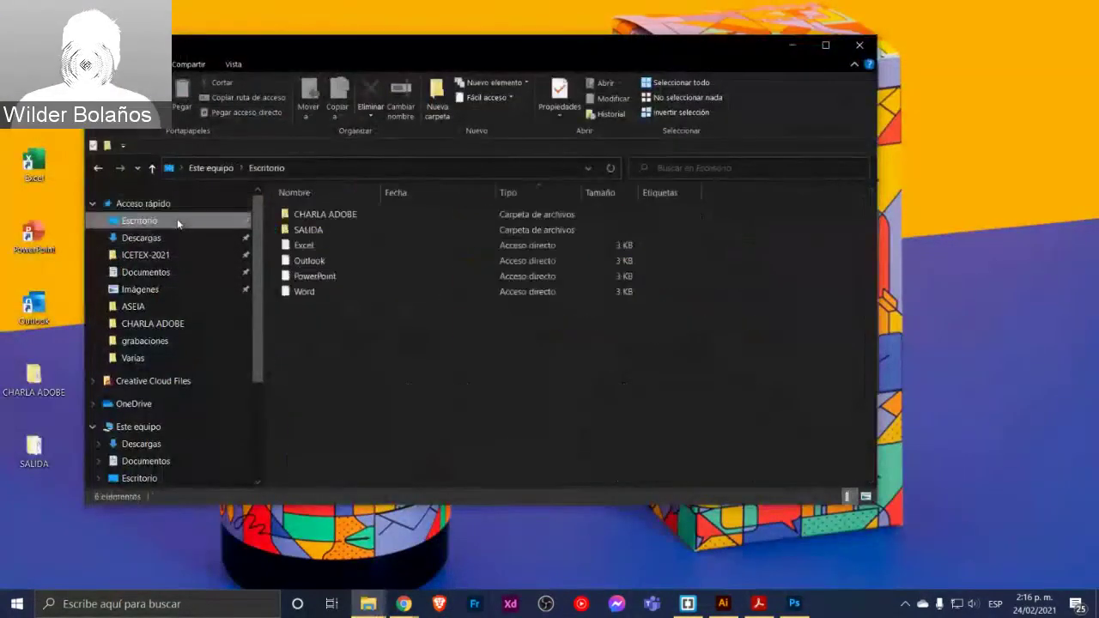
{"action": "double_click", "coordinate": [296, 214]}
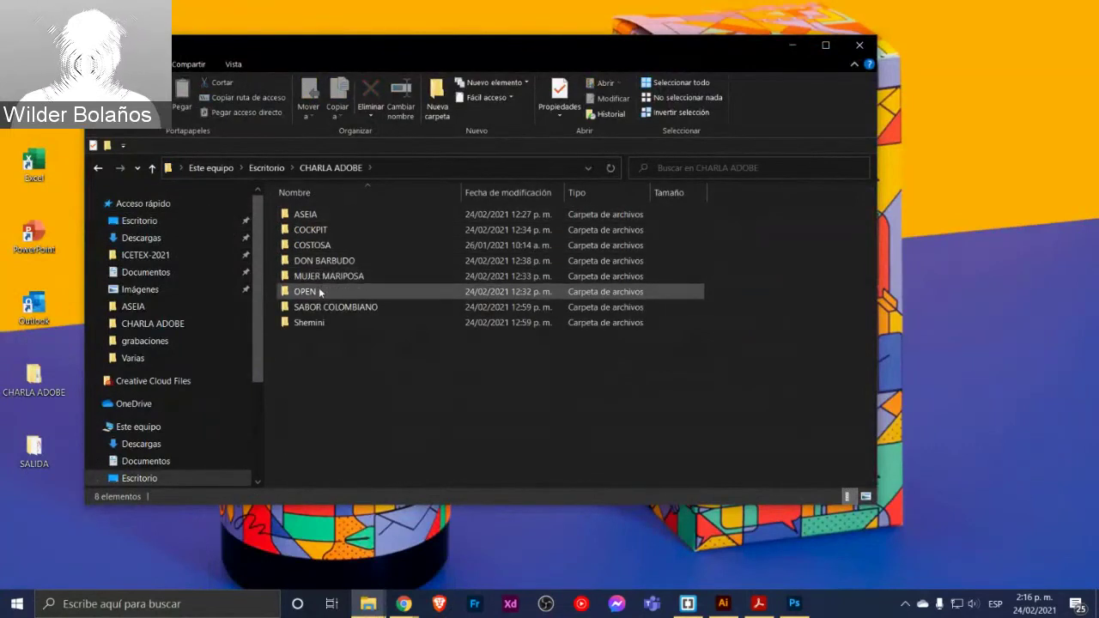
{"action": "double_click", "coordinate": [319, 291]}
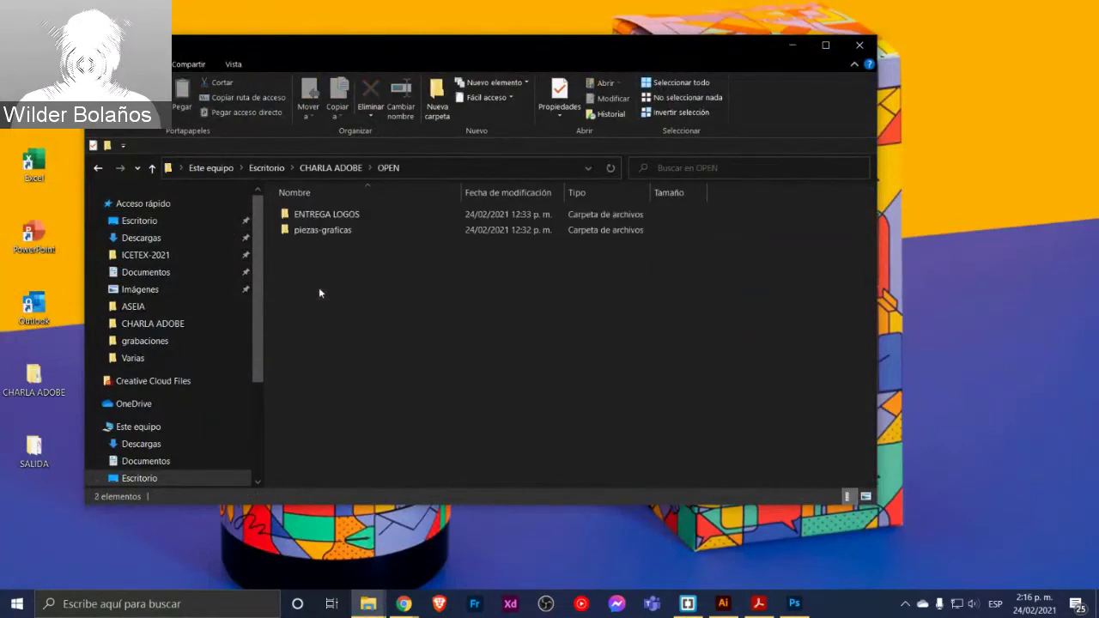
{"action": "left_click", "coordinate": [342, 231]}
{"action": "double_click", "coordinate": [342, 232]}
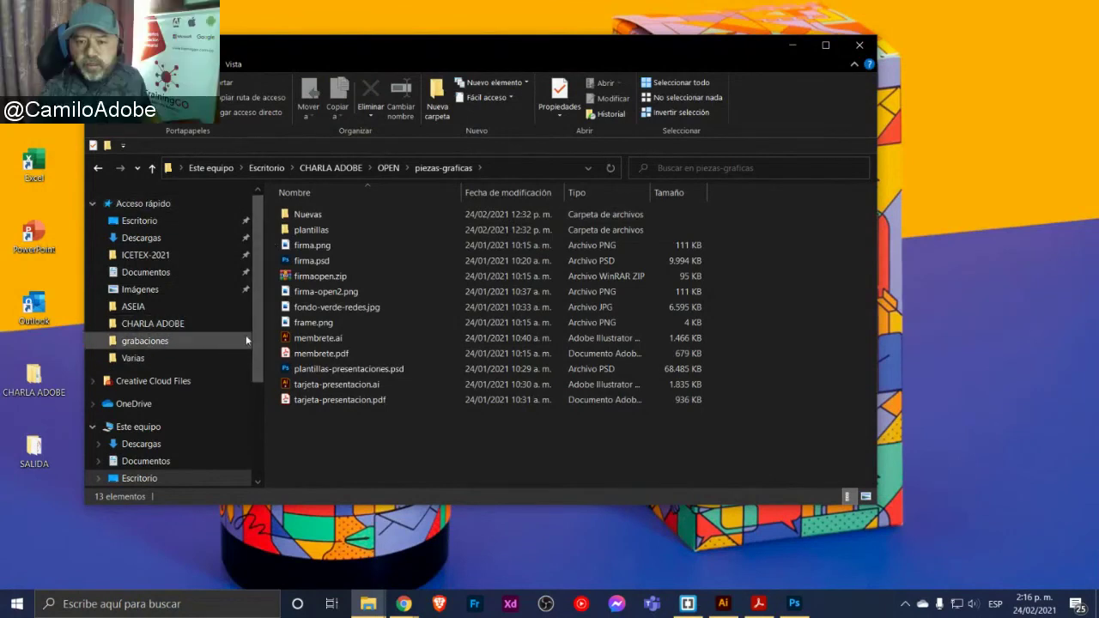
{"action": "left_click_drag", "start_coordinate": [255, 340], "coordinate": [254, 429]}
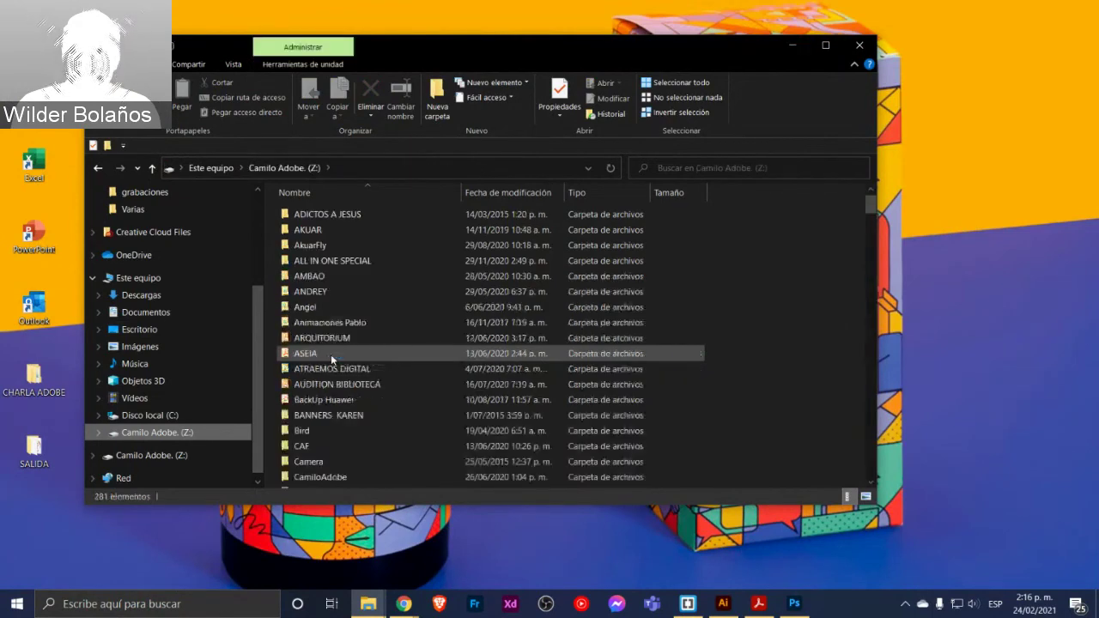
On the Z: drive, jump to 'op' and open the OPEN TECNOLOGIA folder
{"action": "left_click", "coordinate": [317, 278]}
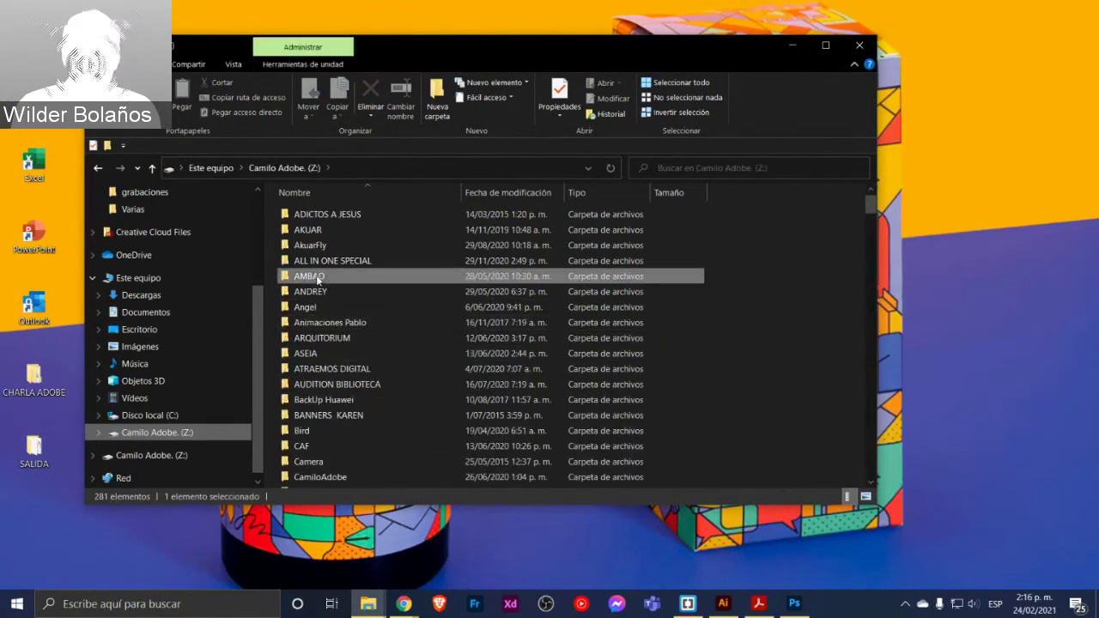
{"action": "type", "text": "op"}
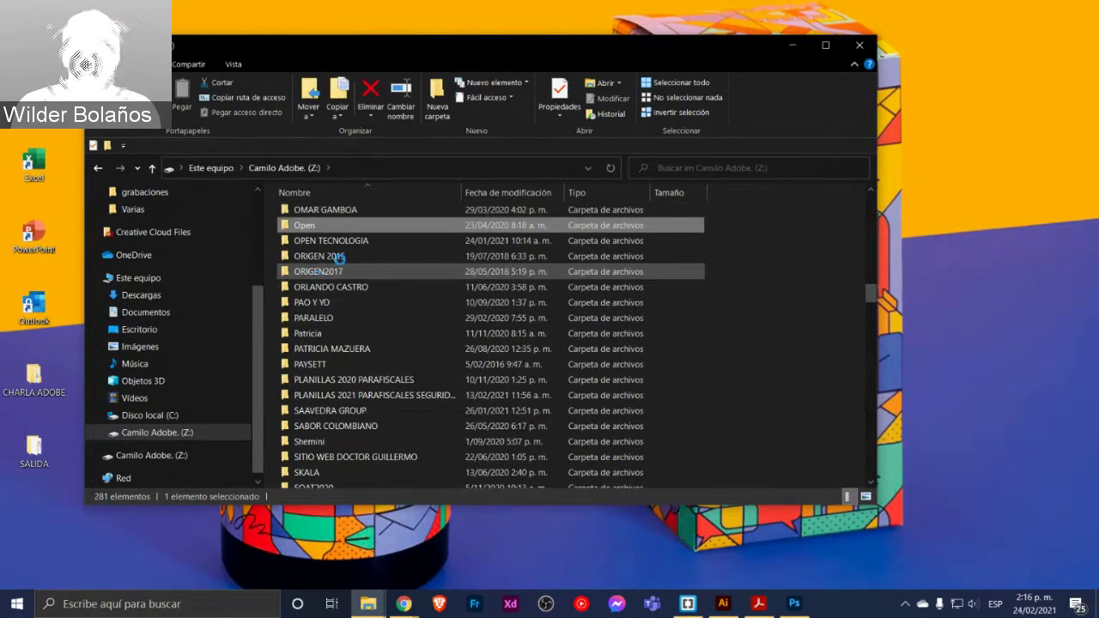
{"action": "left_click", "coordinate": [317, 241]}
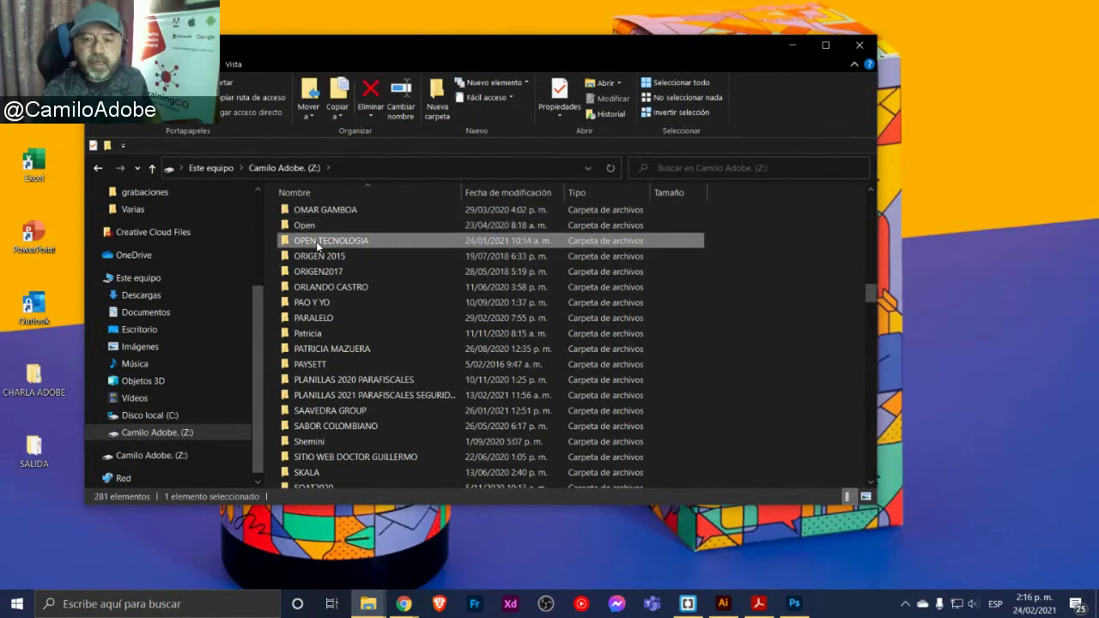
{"action": "double_click", "coordinate": [316, 241]}
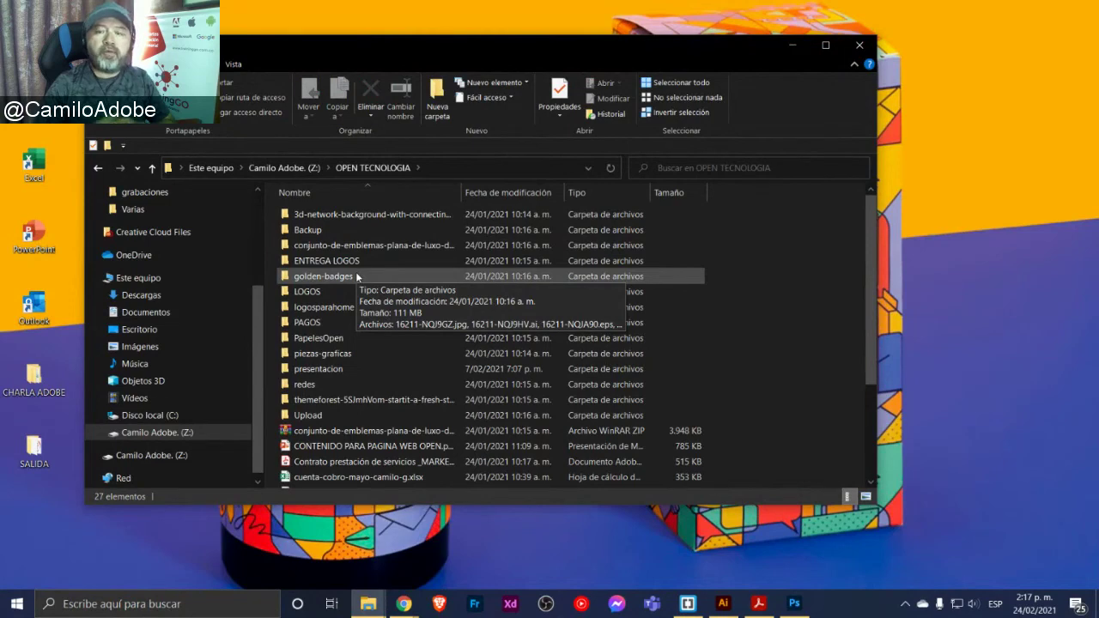
Maximize the OPEN TECNOLOGIA window, peek inside piezas-graficas, then return to OPEN TECNOLOGIA
{"action": "left_click", "coordinate": [826, 46]}
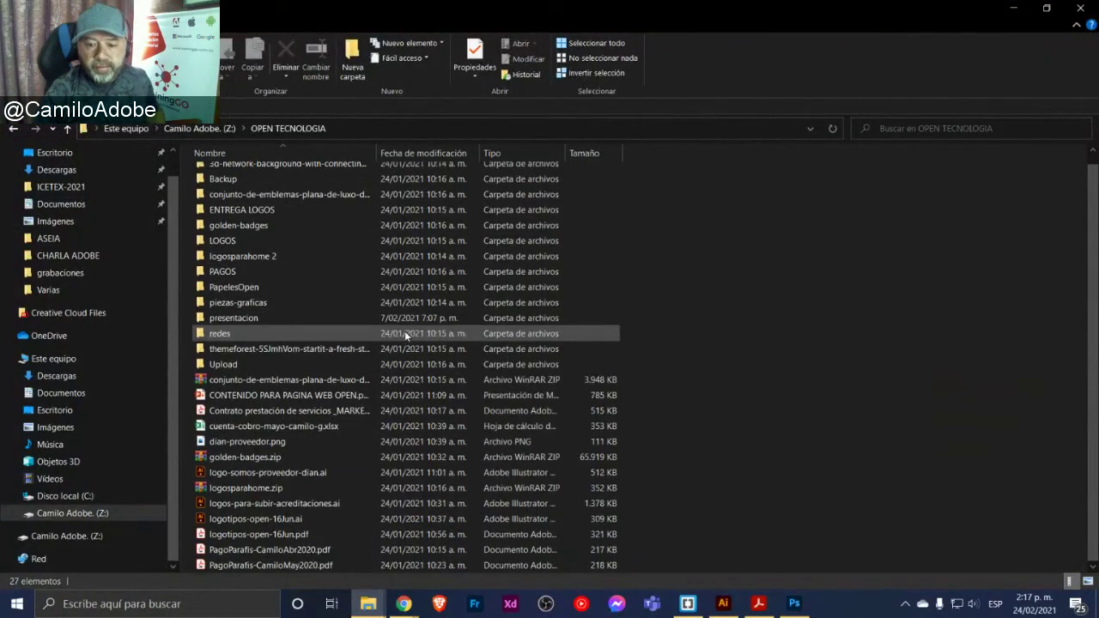
{"action": "scroll", "coordinate": [405, 334], "scroll_direction": "up", "scroll_amount": 1}
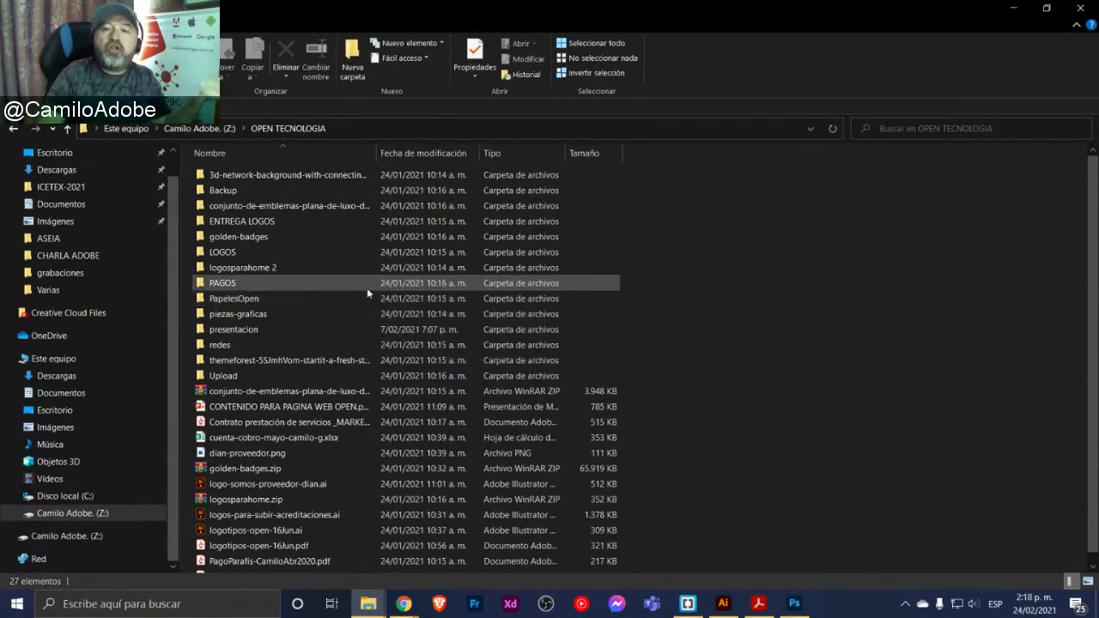
{"action": "scroll", "coordinate": [368, 293], "scroll_direction": "down", "scroll_amount": 1}
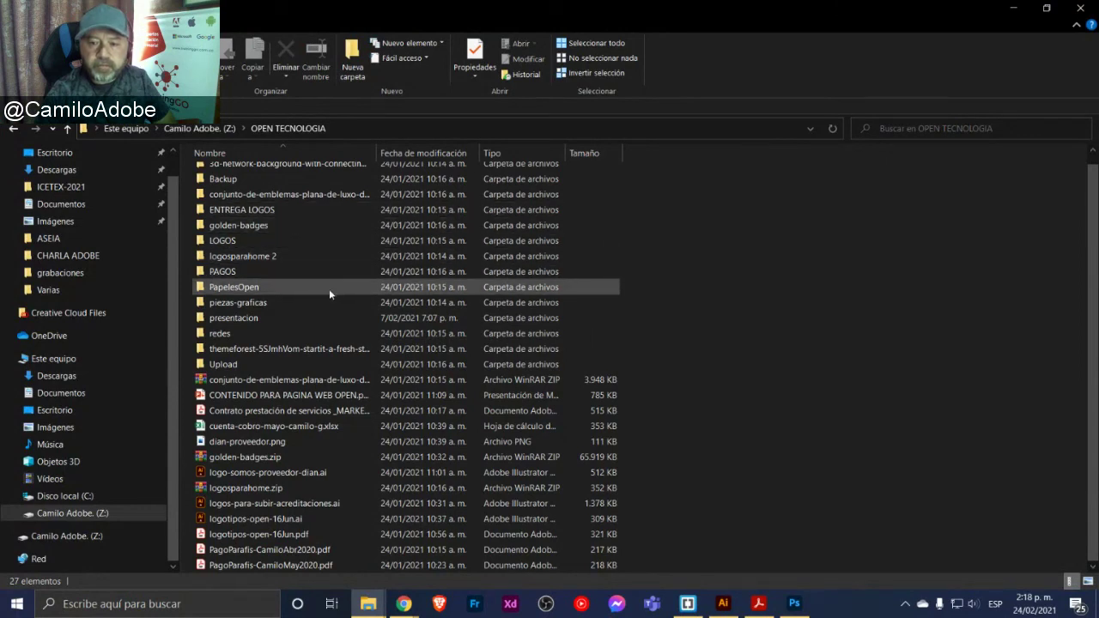
{"action": "left_click", "coordinate": [327, 310]}
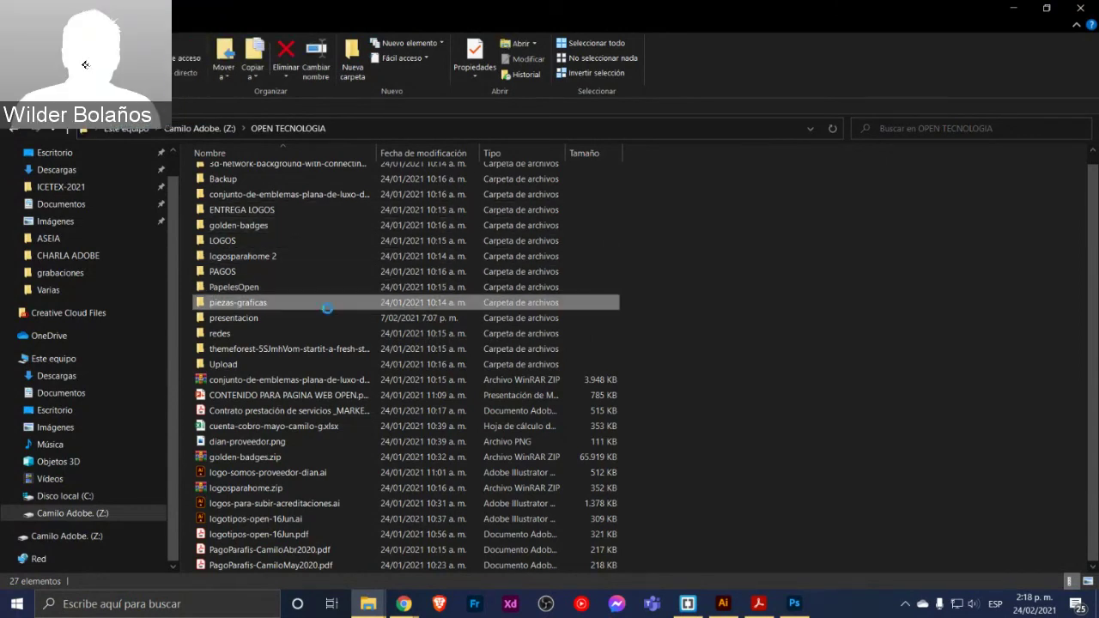
{"action": "double_click", "coordinate": [328, 308]}
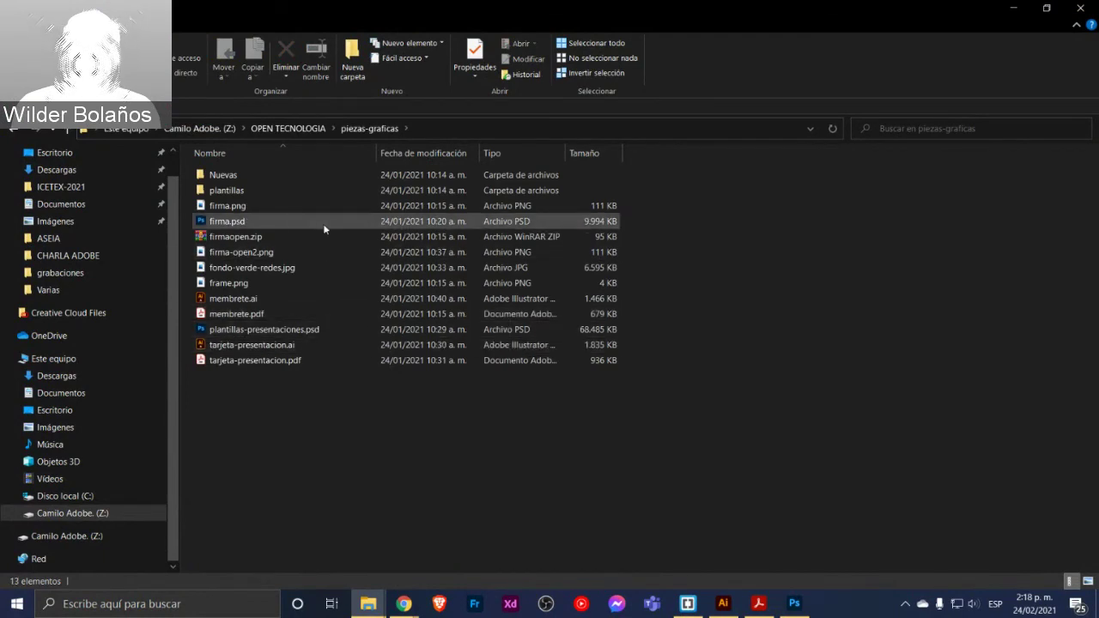
{"action": "left_click", "coordinate": [13, 129]}
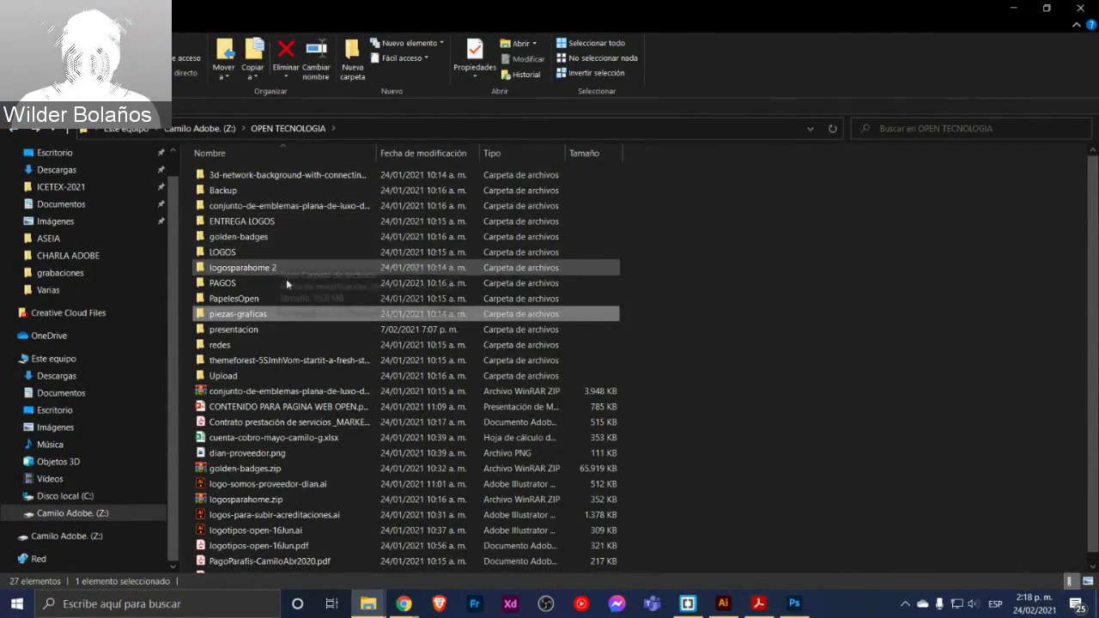
{"action": "scroll", "coordinate": [339, 390], "scroll_direction": "down", "scroll_amount": 1}
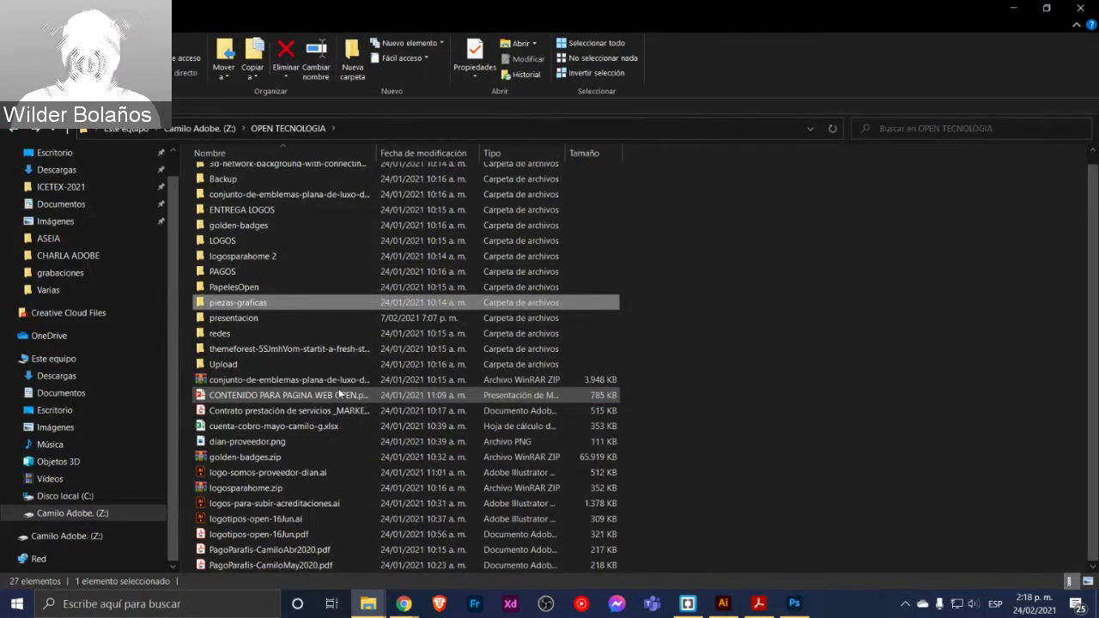
In Illustrator, open the Magic Wand options panel and move it near the top-left
{"action": "left_click", "coordinate": [724, 604]}
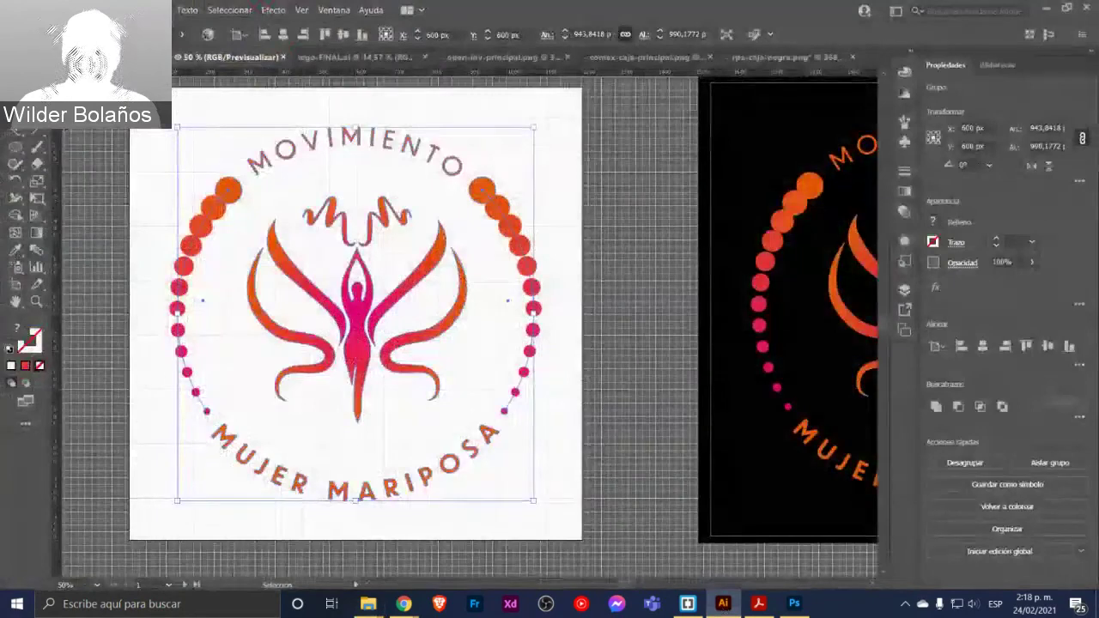
{"action": "key", "text": "y"}
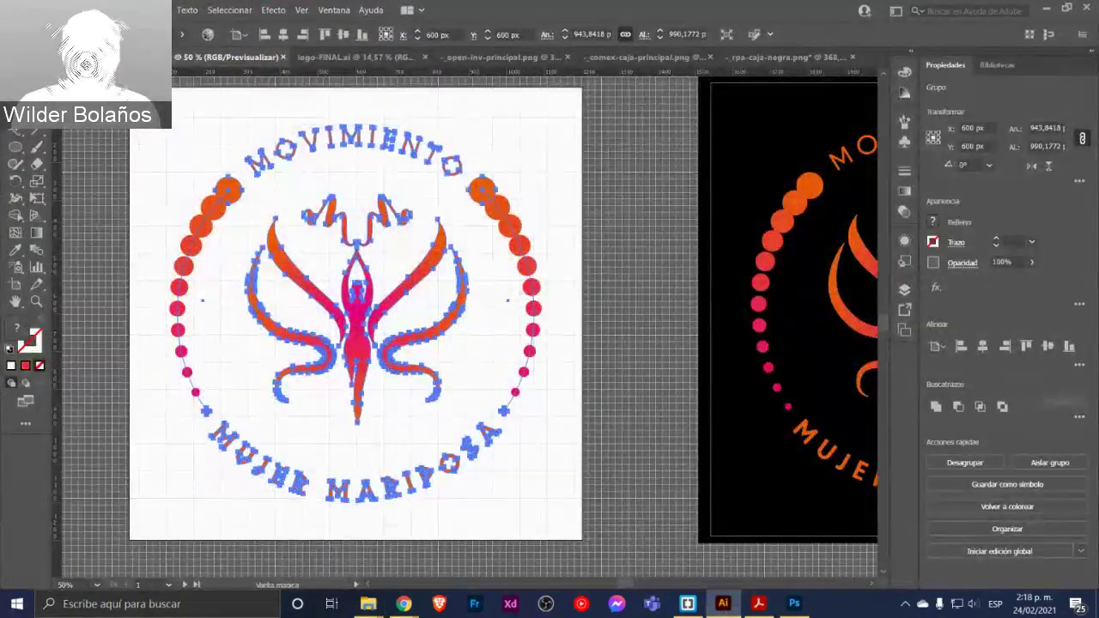
{"action": "key", "text": "Return"}
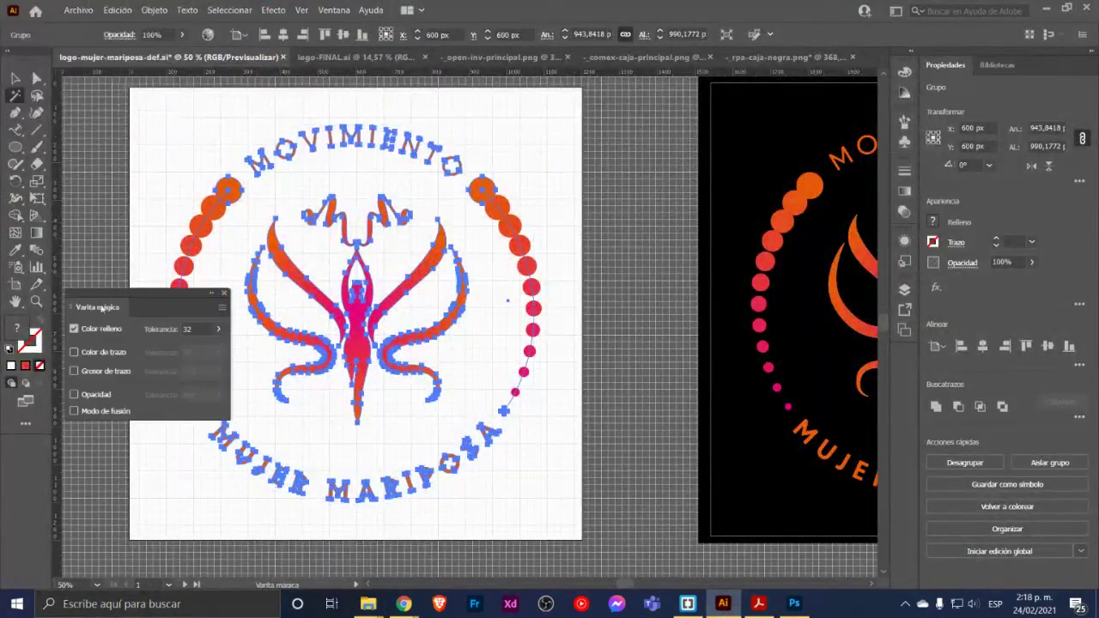
{"action": "mouse_move", "coordinate": [138, 293]}
{"action": "left_mouse_down"}
{"action": "mouse_move", "coordinate": [190, 234]}
{"action": "mouse_move", "coordinate": [173, 92]}
{"action": "left_mouse_up"}
Select the logo parts sharing the same fill colour, then return to the Selection tool
{"action": "left_click", "coordinate": [332, 335]}
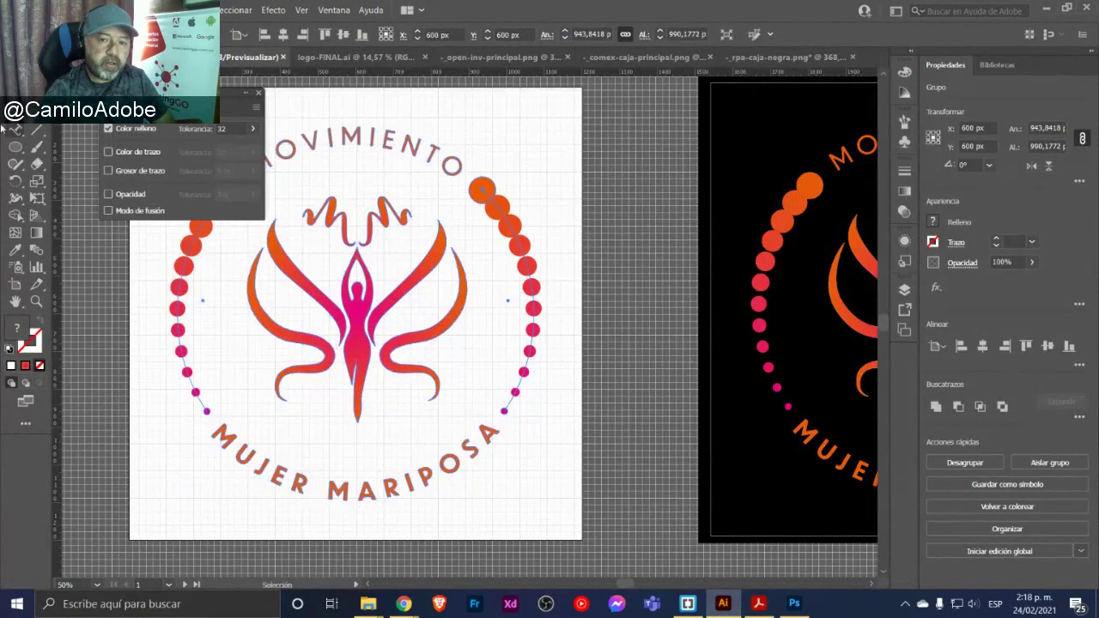
{"action": "left_click", "coordinate": [332, 335]}
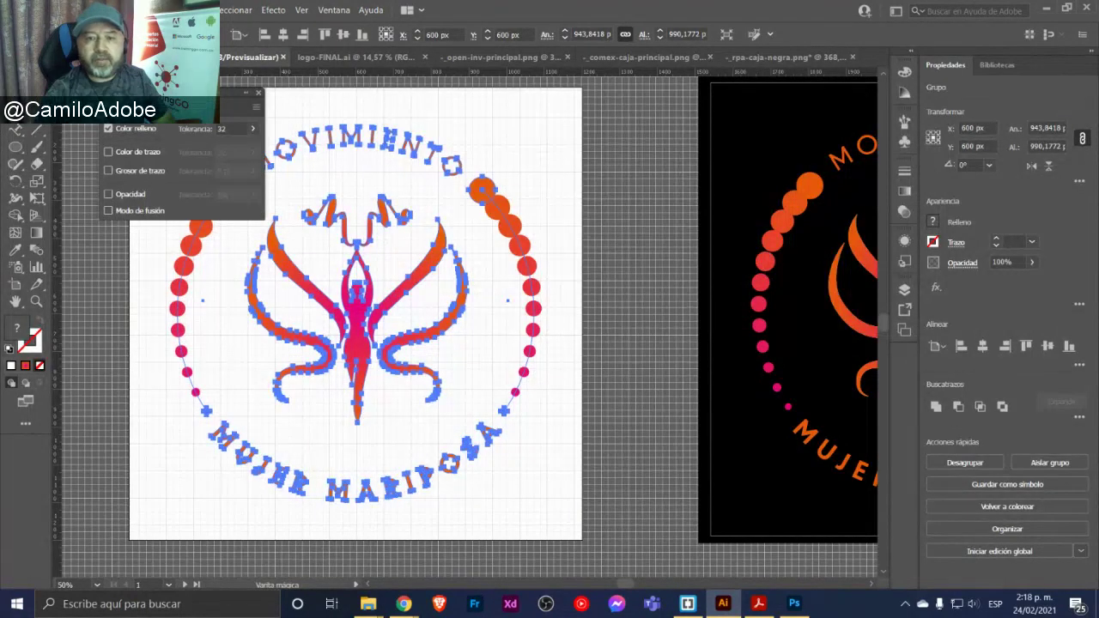
{"action": "key", "text": "v"}
{"action": "left_click", "coordinate": [245, 9]}
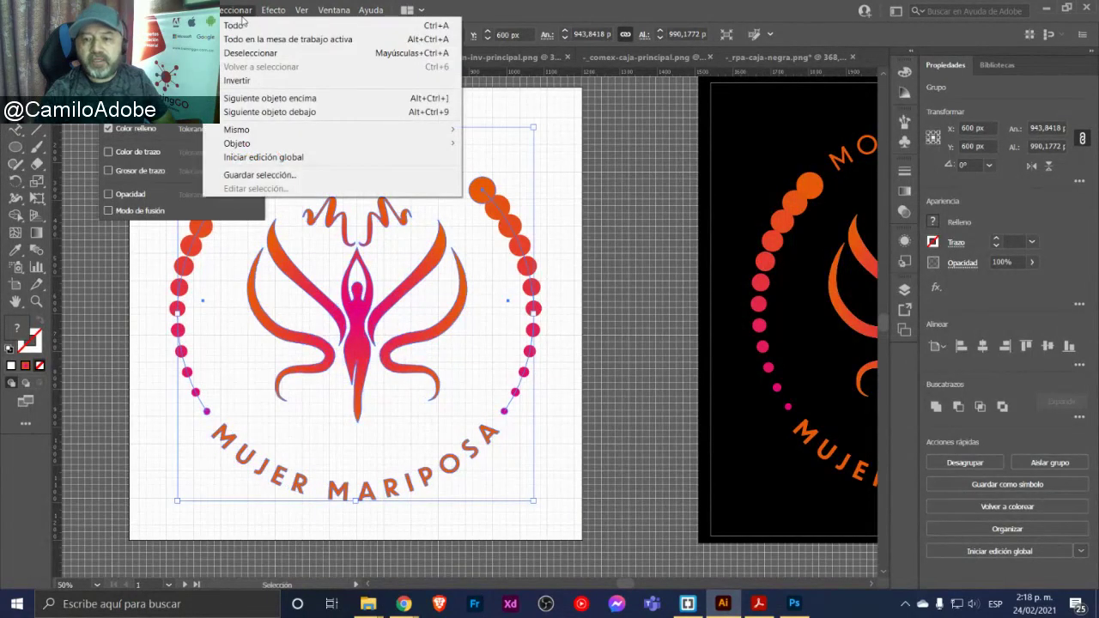
{"action": "mouse_move", "coordinate": [258, 130]}
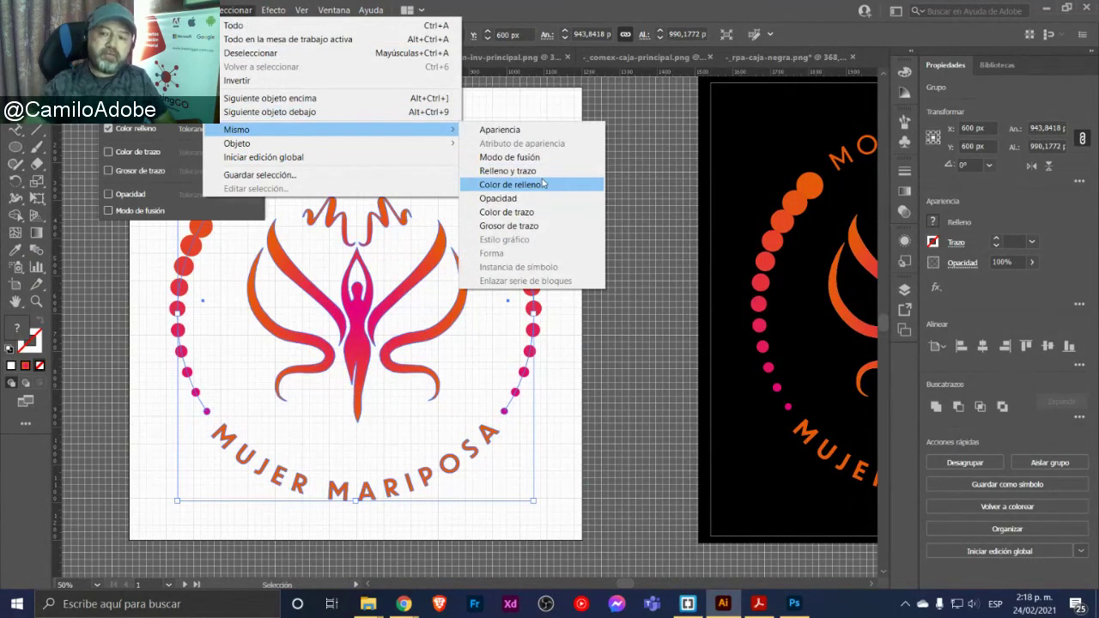
{"action": "left_click", "coordinate": [633, 199]}
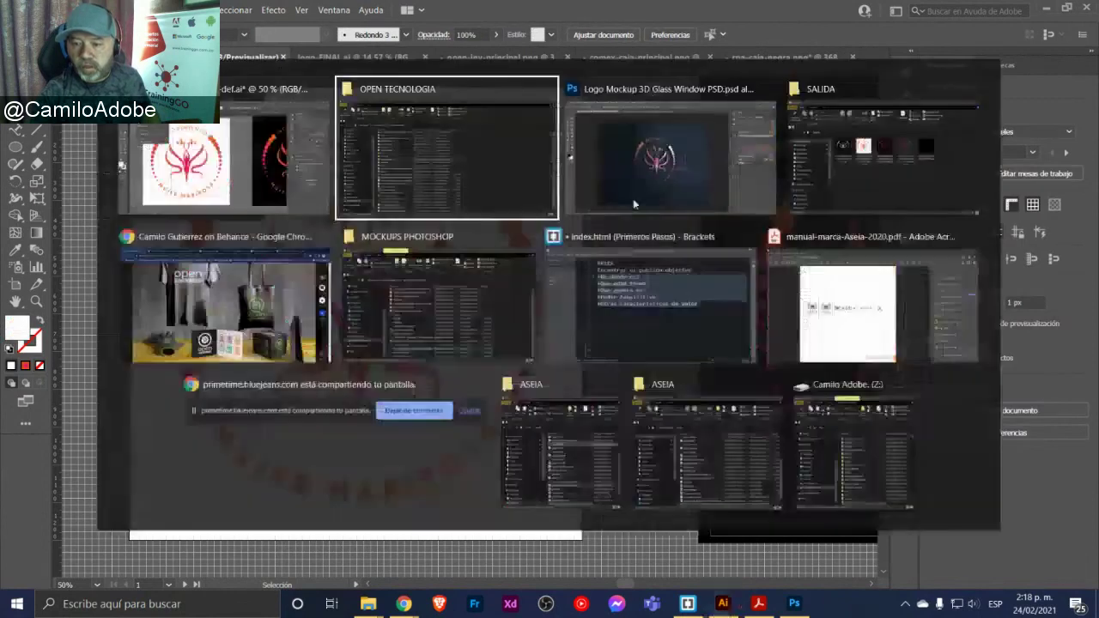
{"action": "key", "text": "alt+Tab"}
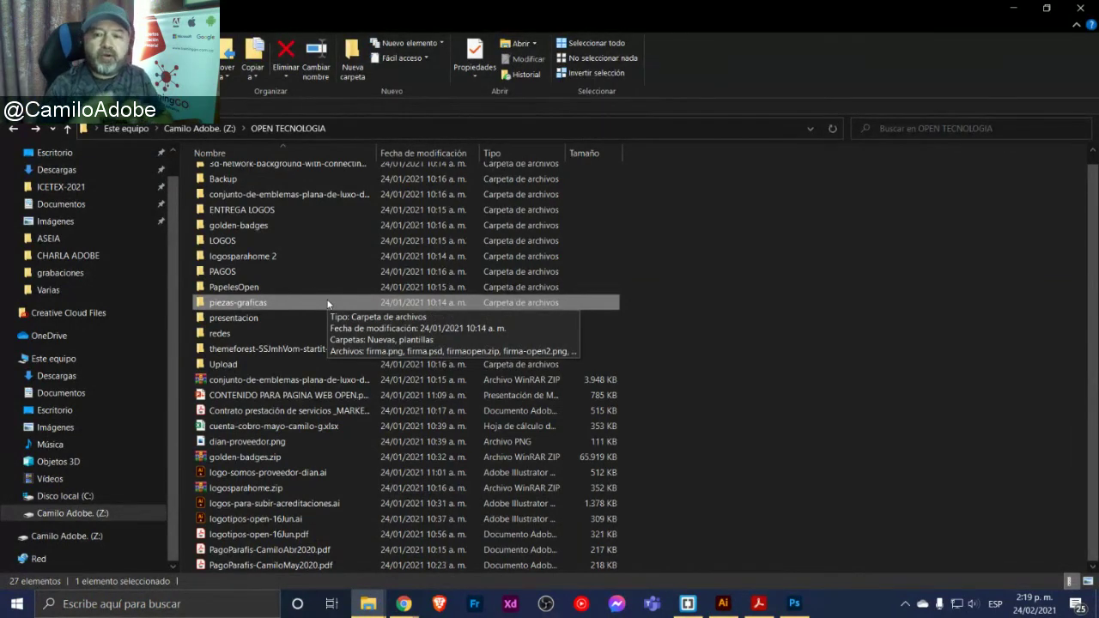
From the desktop, go to CHARLA ADOBE > ASEIA and open Logo-Aseia-Propuestas.pdf
{"action": "scroll", "coordinate": [327, 303], "scroll_direction": "up", "scroll_amount": 1}
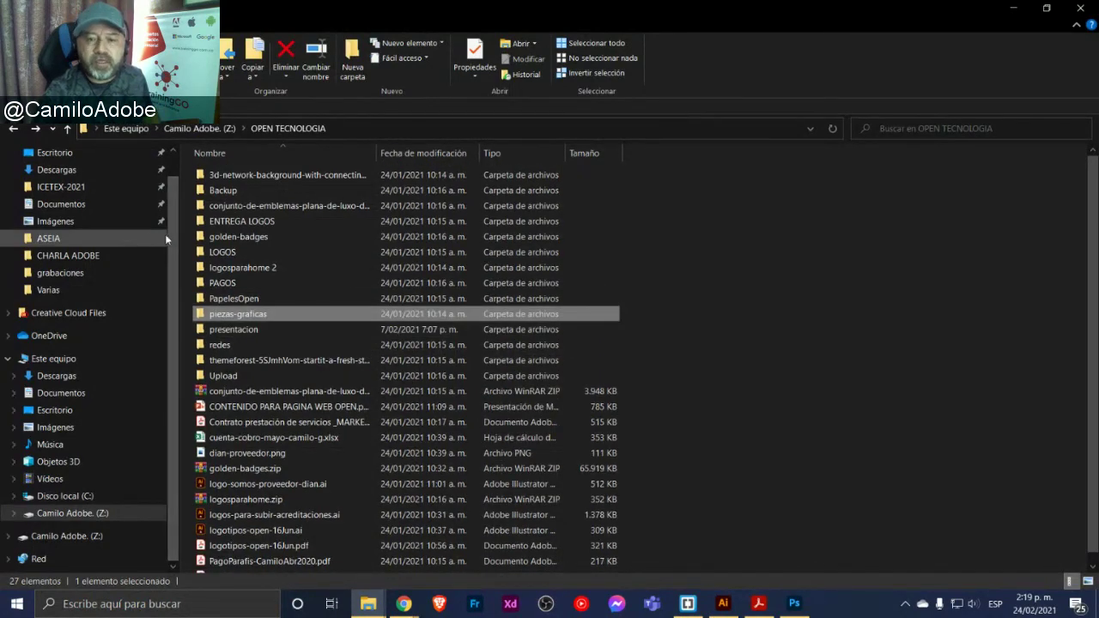
{"action": "key", "text": "super+d"}
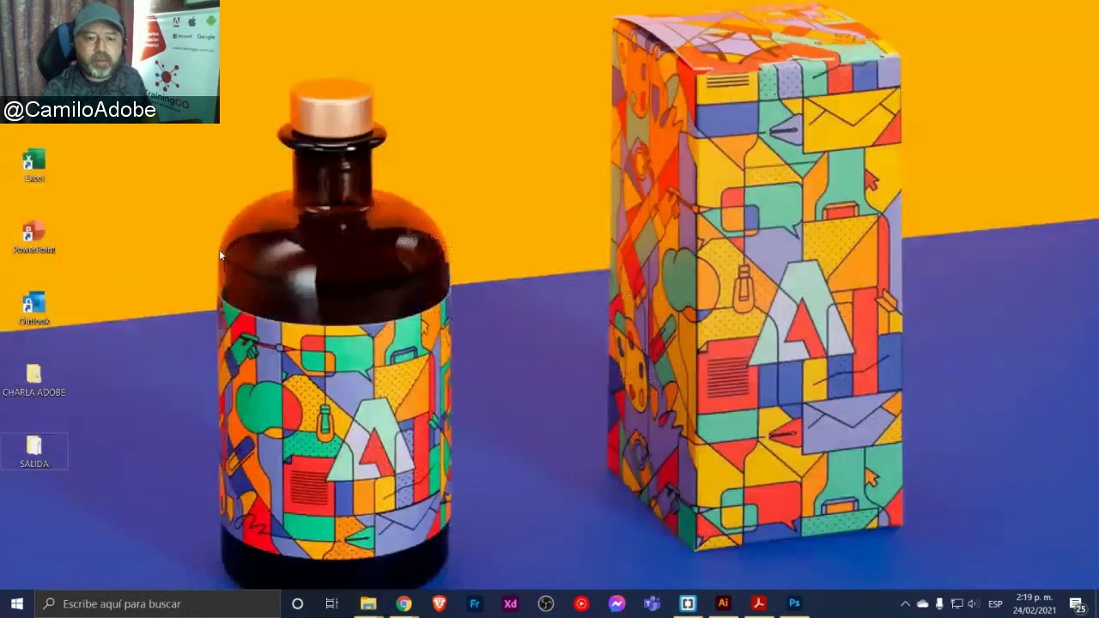
{"action": "double_click", "coordinate": [35, 375]}
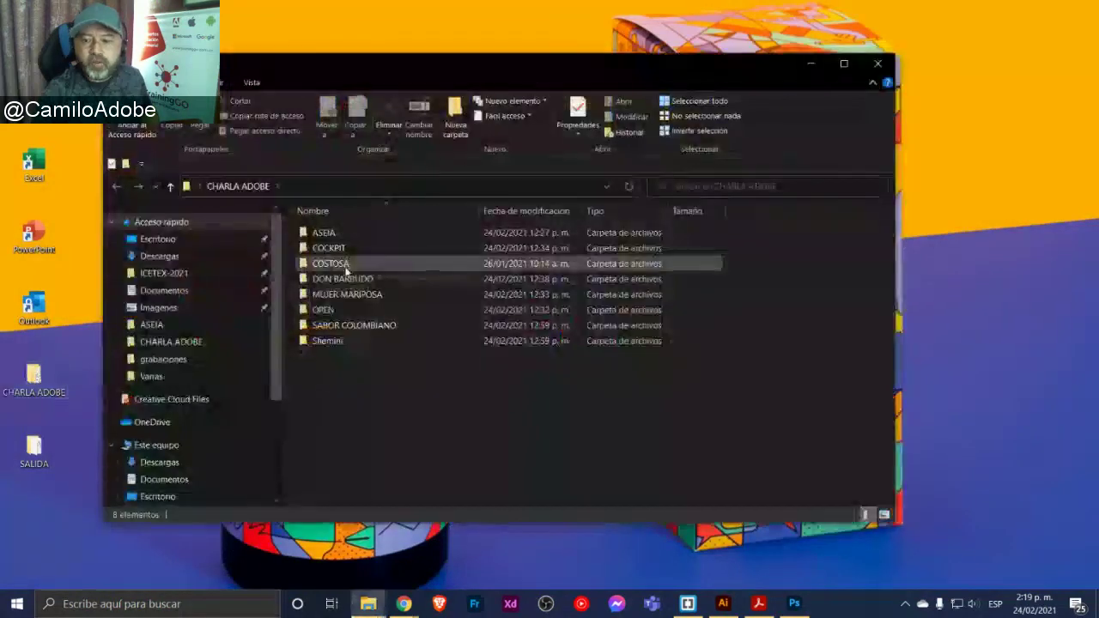
{"action": "double_click", "coordinate": [335, 233]}
{"action": "scroll", "coordinate": [431, 281], "scroll_direction": "down", "scroll_amount": 1}
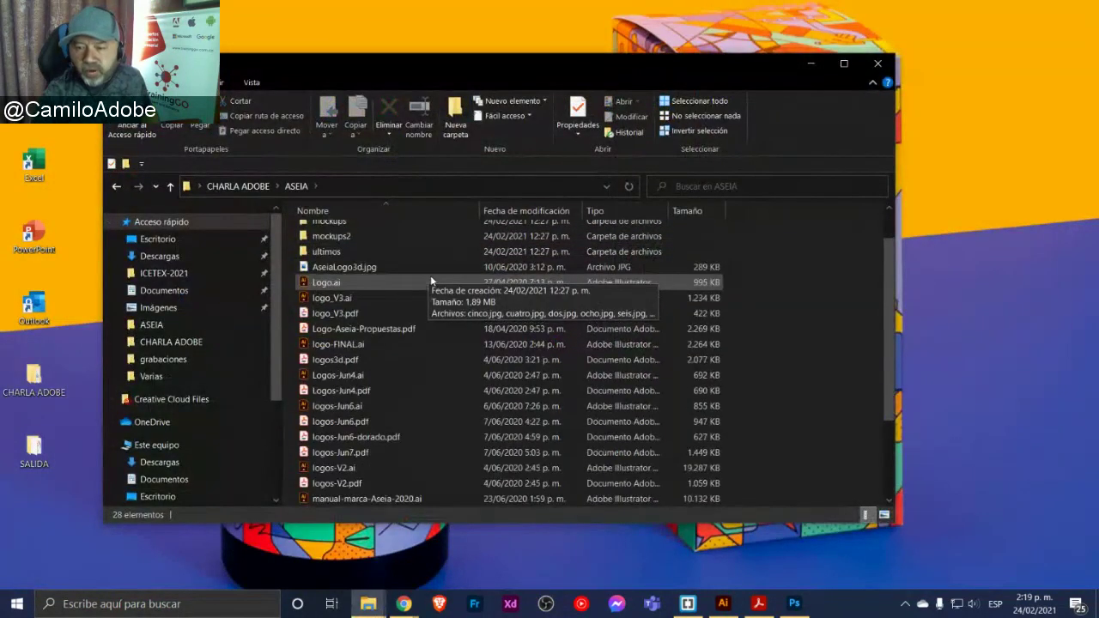
{"action": "left_click", "coordinate": [389, 329]}
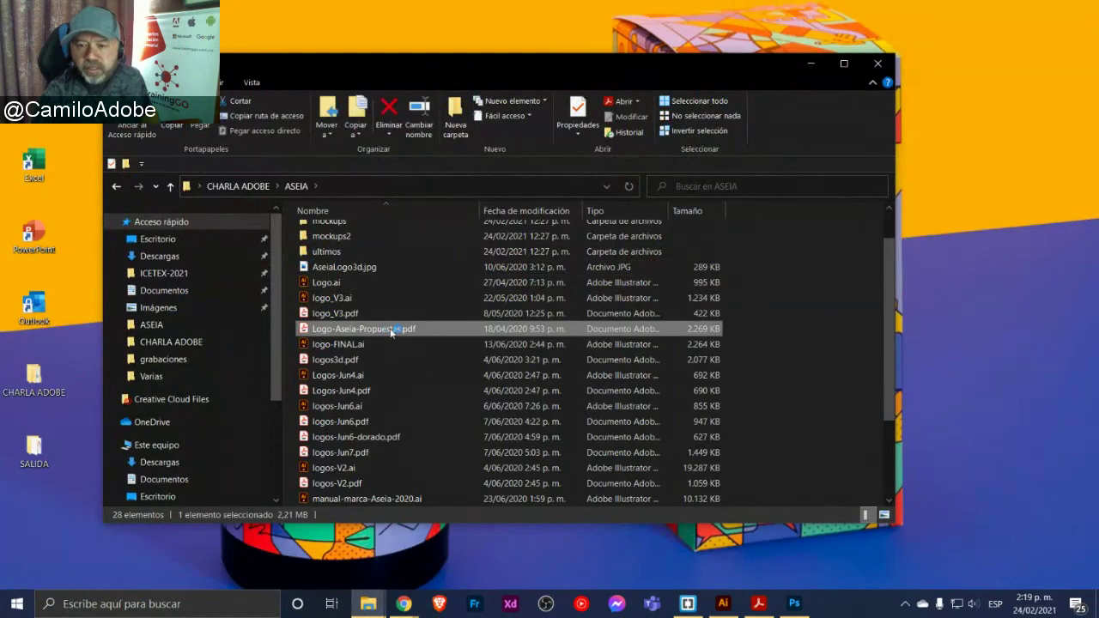
{"action": "double_click", "coordinate": [391, 331]}
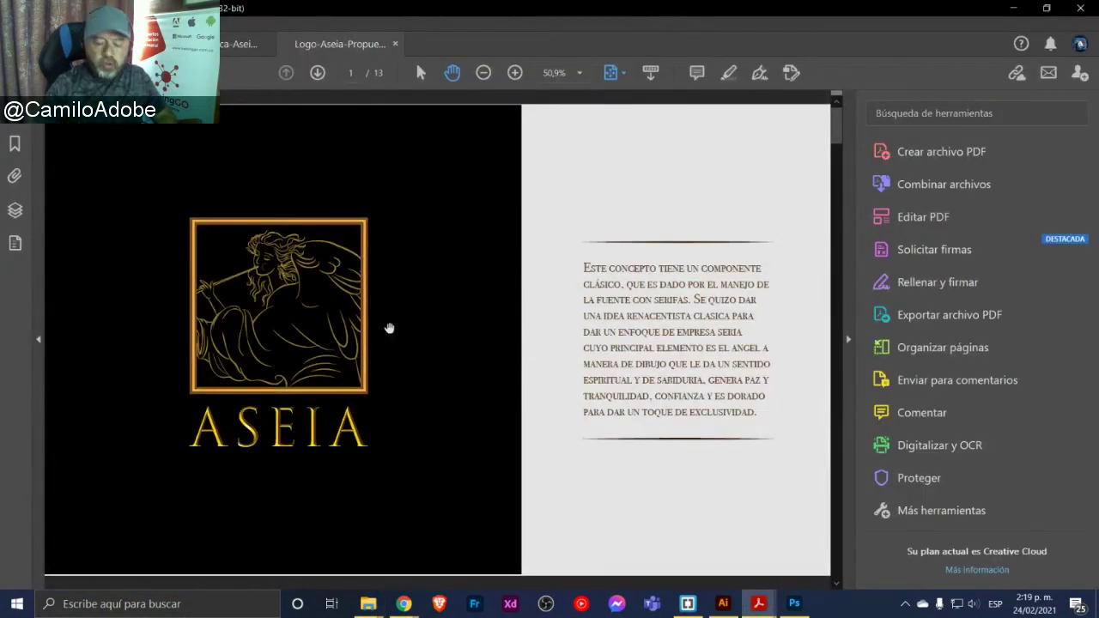
Show Logo-Aseia-Propuestas.pdf full screen and page through the proposals to the wall mock-up
{"action": "key", "text": "ctrl+l"}
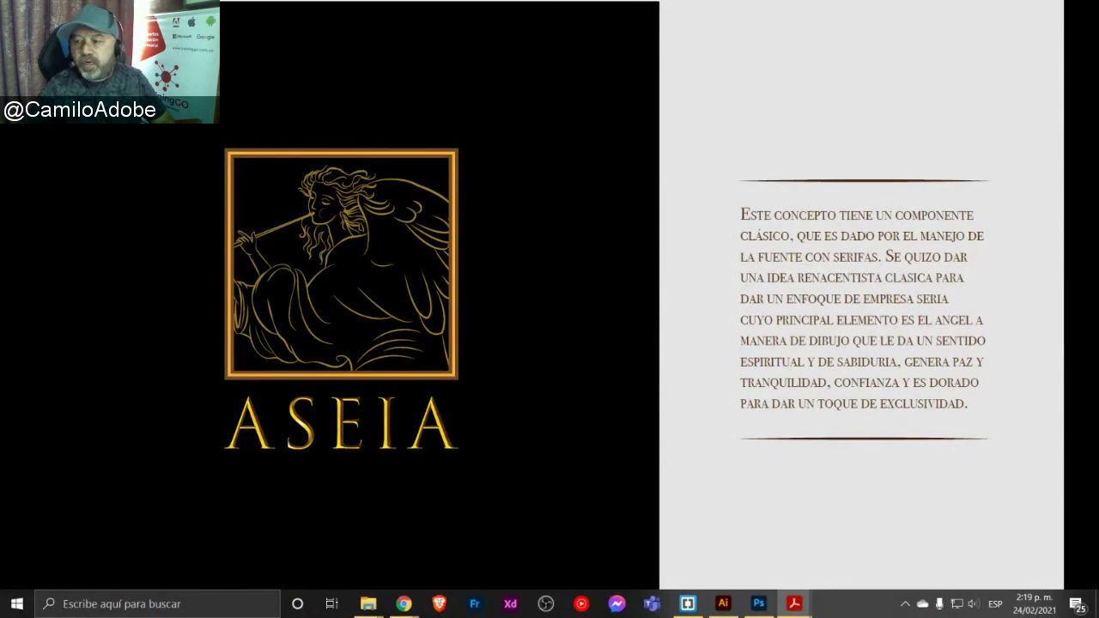
{"action": "key", "text": "Right"}
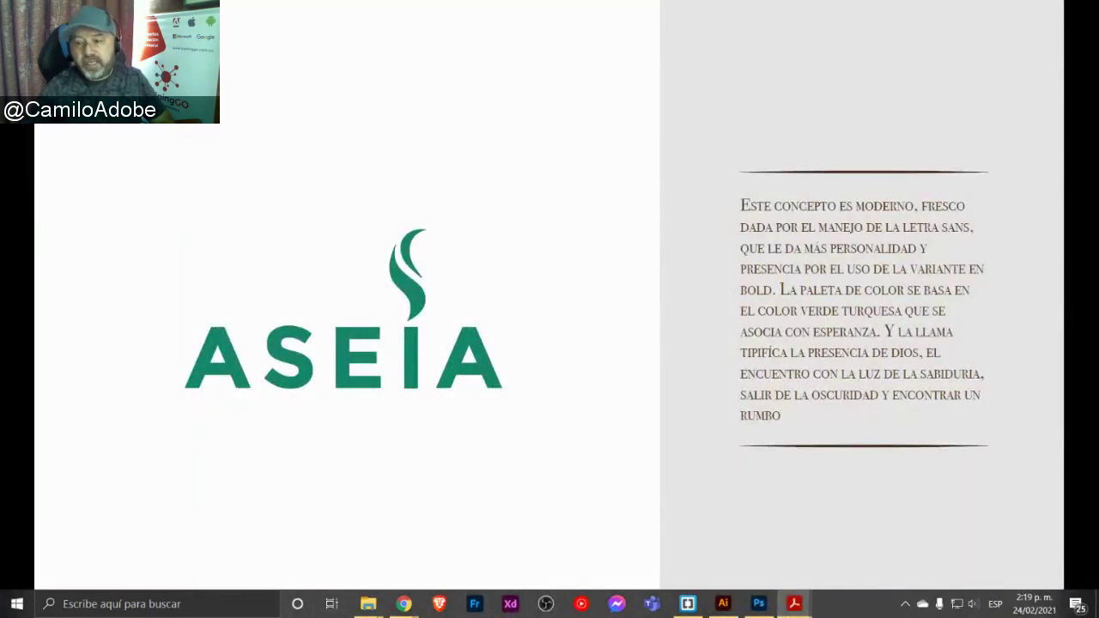
{"action": "key", "text": "Right"}
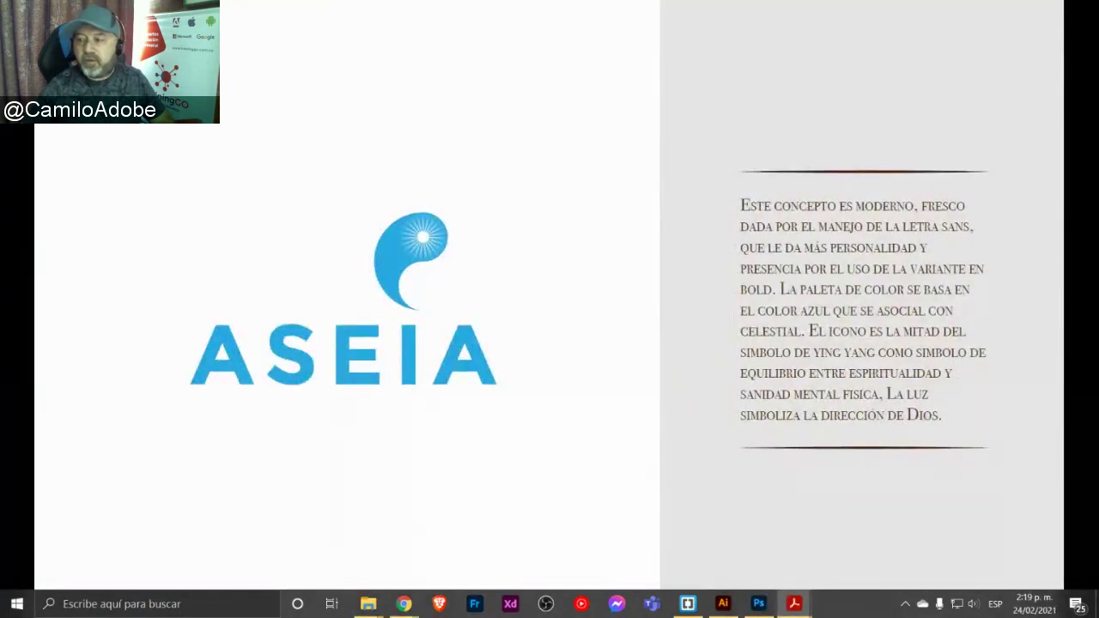
{"action": "key", "text": "Left"}
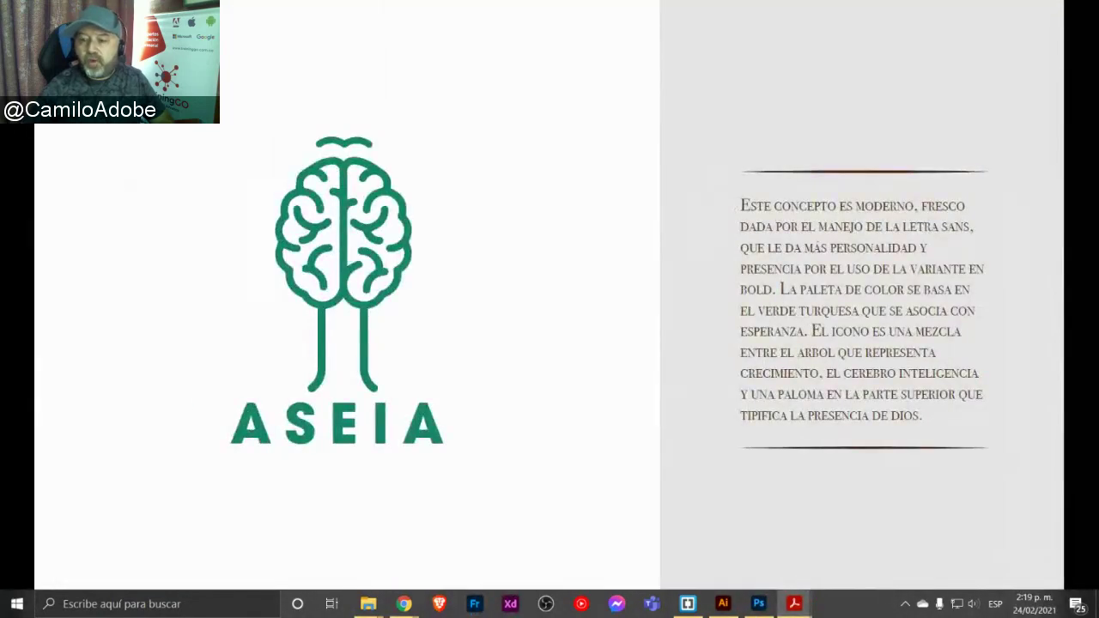
{"action": "key", "text": "Right"}
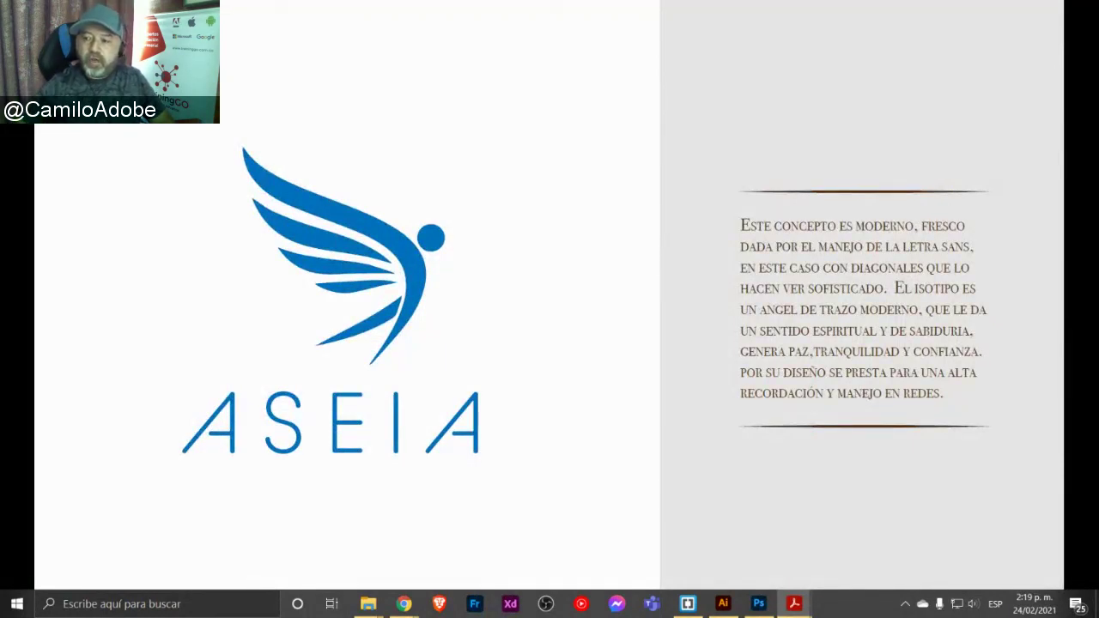
{"action": "key", "text": "Right"}
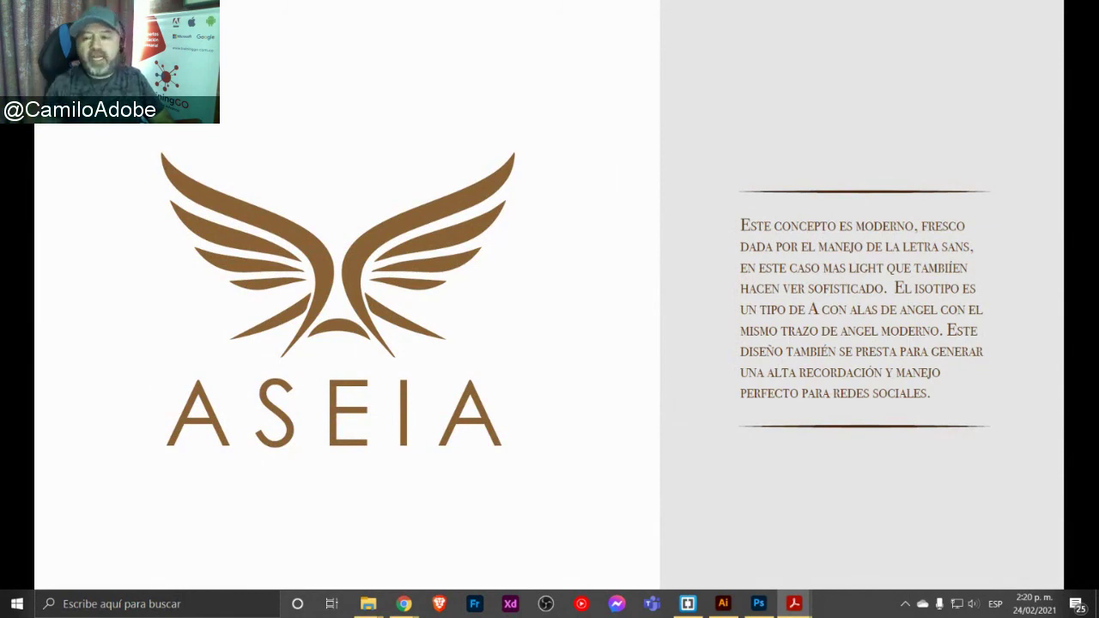
{"action": "key", "text": "Right"}
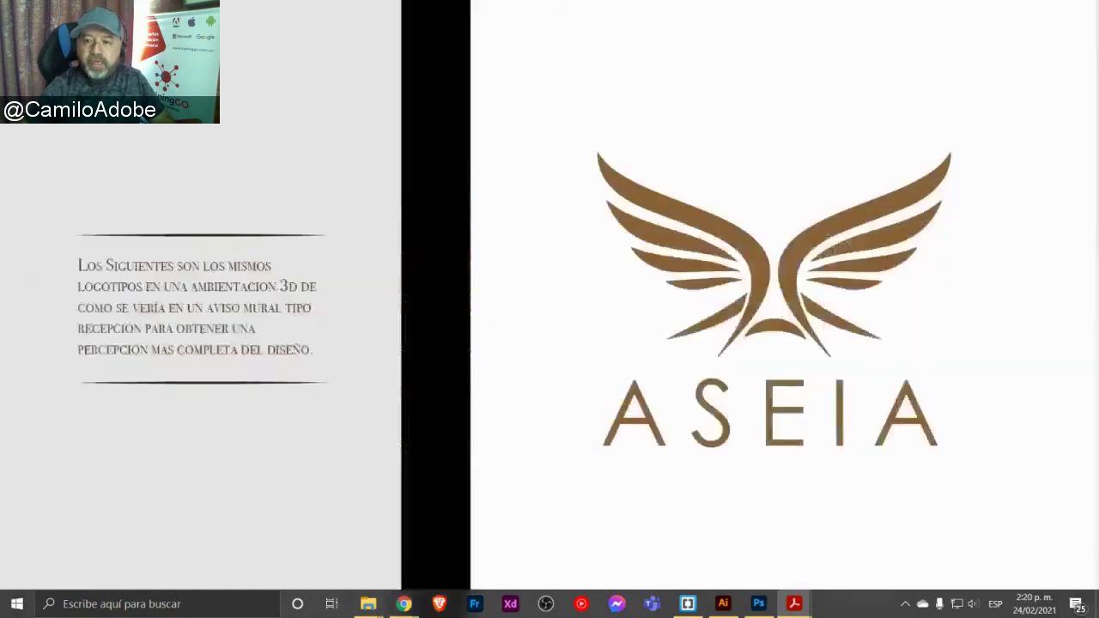
{"action": "key", "text": "Right"}
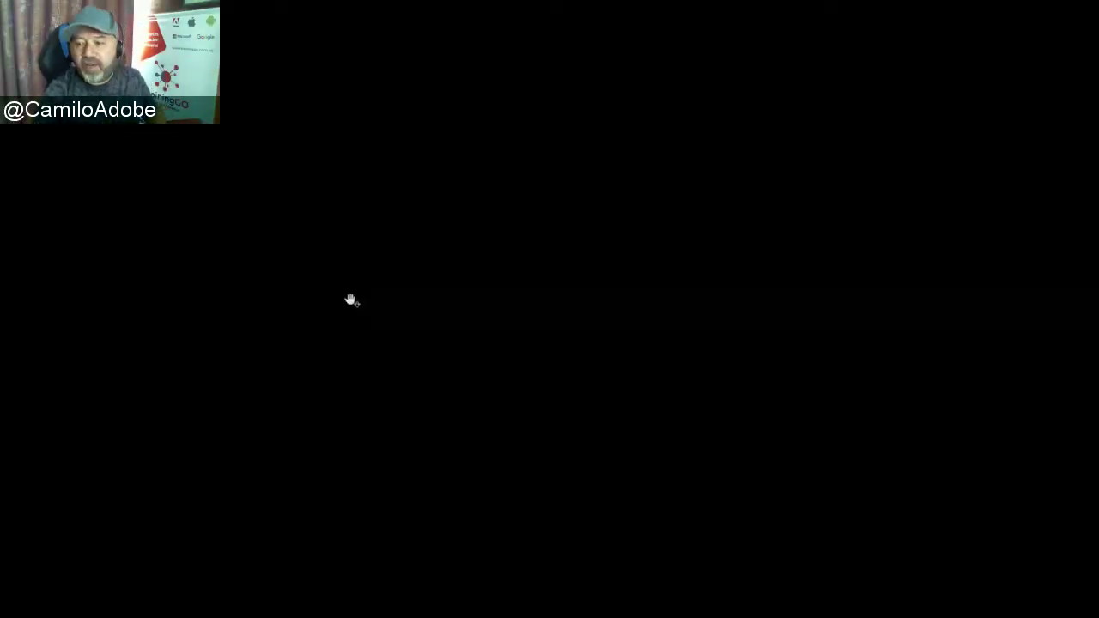
Bring the Mujer Mariposa artwork forward, then switch to the SALIDA folder of exported PNGs
{"action": "key", "text": "alt+Tab"}
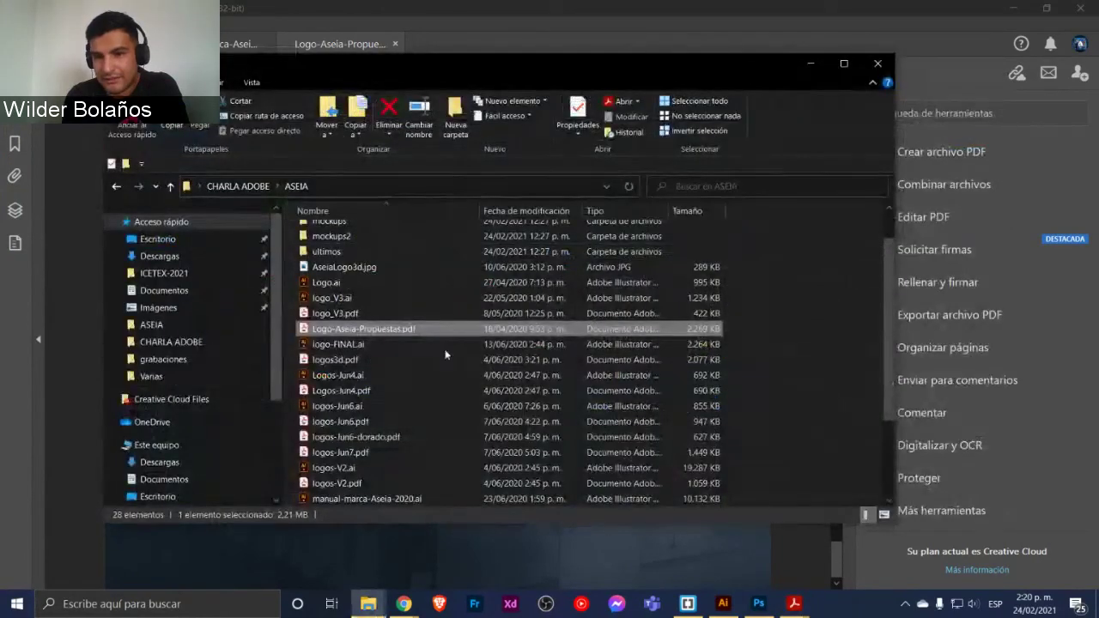
{"action": "left_click", "coordinate": [723, 603]}
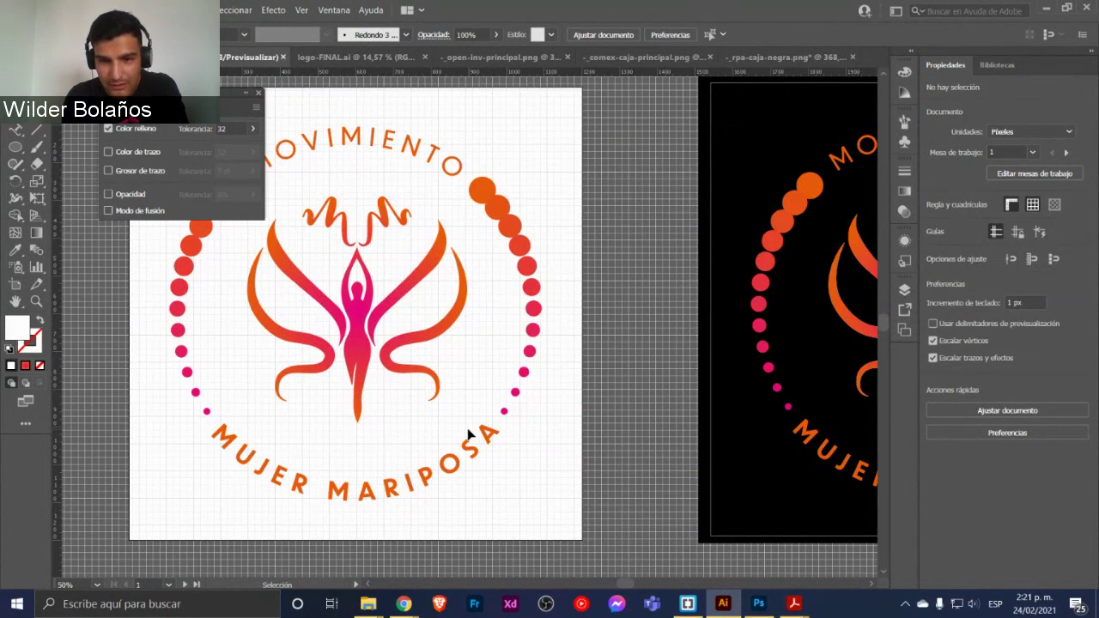
{"action": "key", "text": "alt+Tab"}
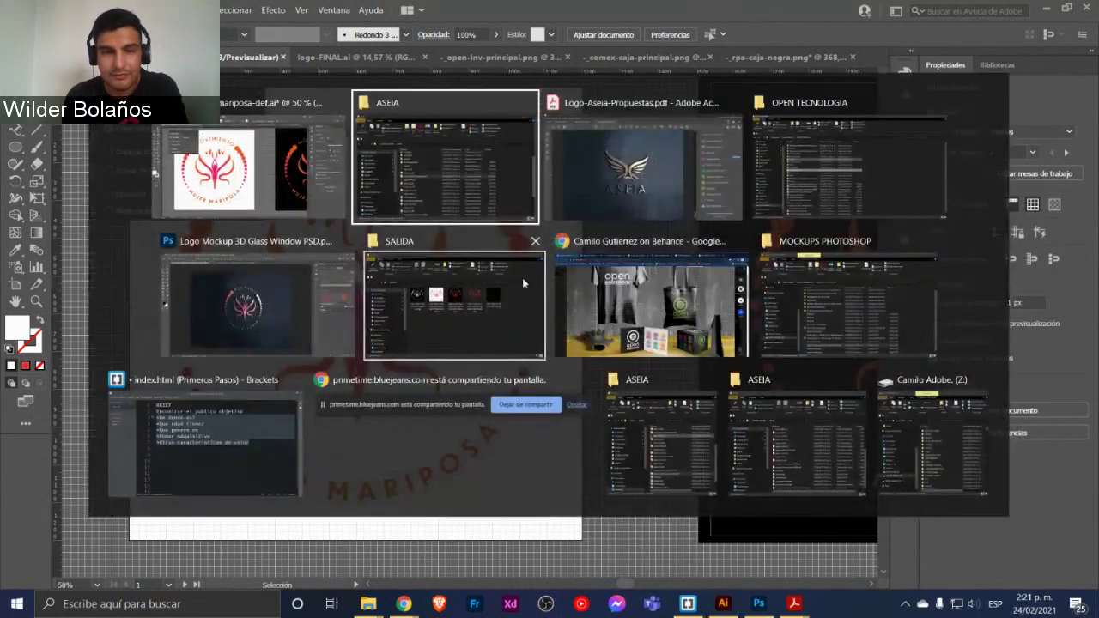
{"action": "left_click", "coordinate": [482, 334]}
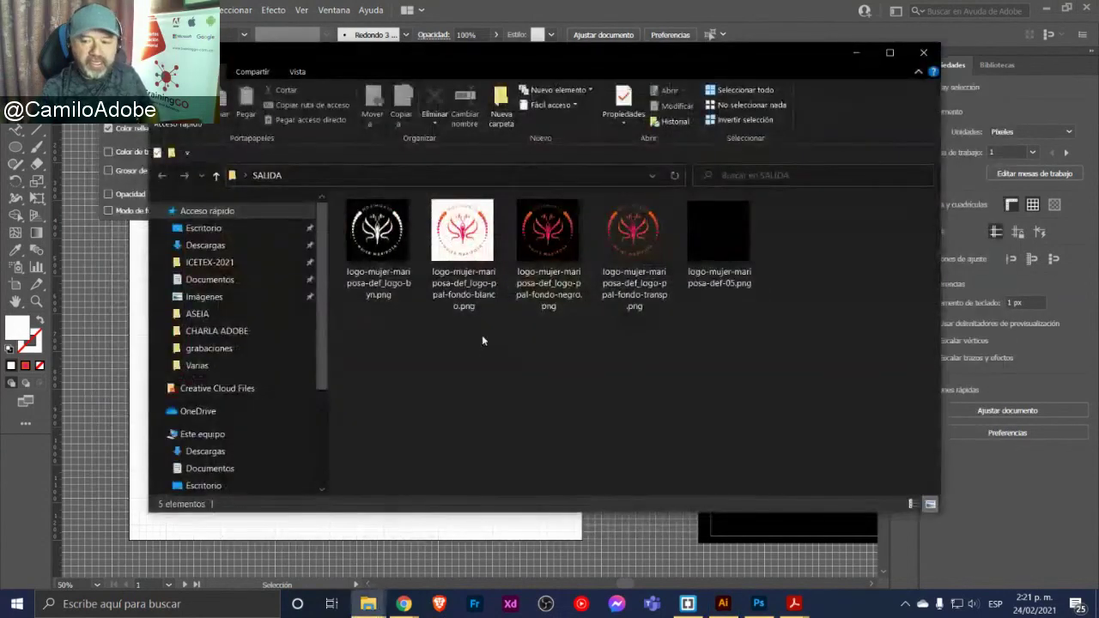
Minimize all windows with Windows+D to reveal the desktop
{"action": "key", "text": "super+d"}
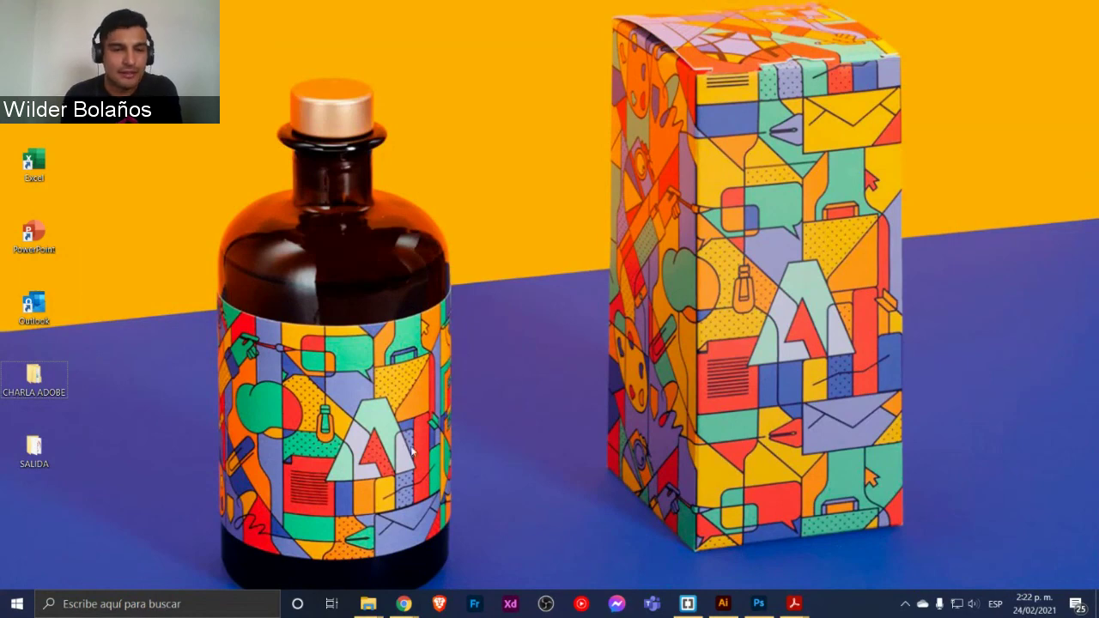
Load traininggo.co in the Open Tecnologia mock-up Chrome window
{"action": "left_click", "coordinate": [402, 605]}
{"action": "mouse_move", "coordinate": [403, 603]}
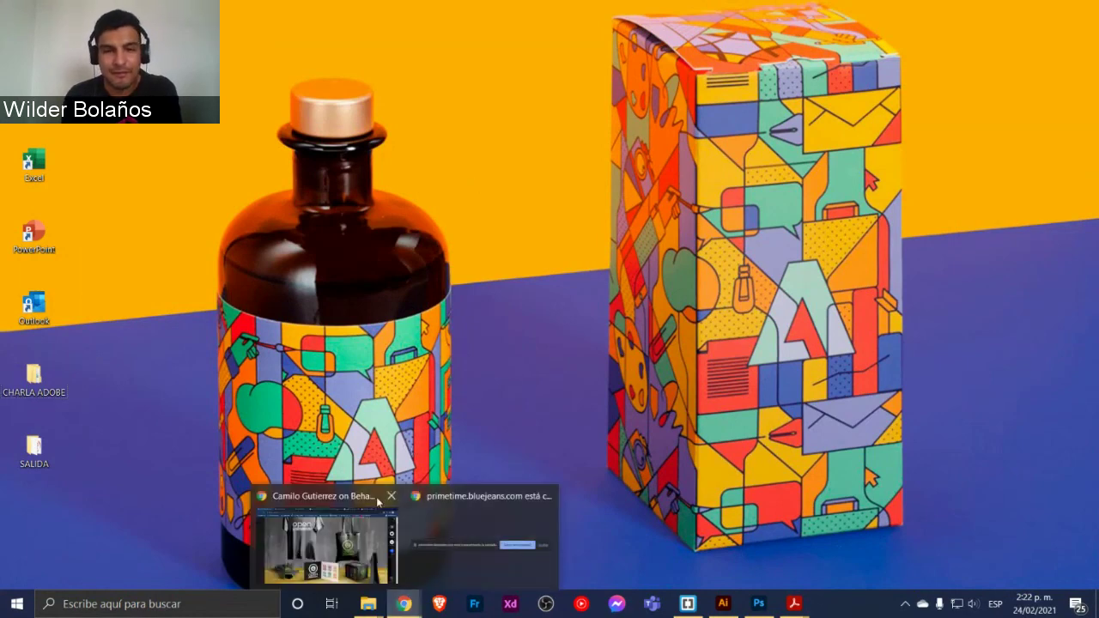
{"action": "left_click", "coordinate": [380, 498]}
{"action": "left_click", "coordinate": [552, 43]}
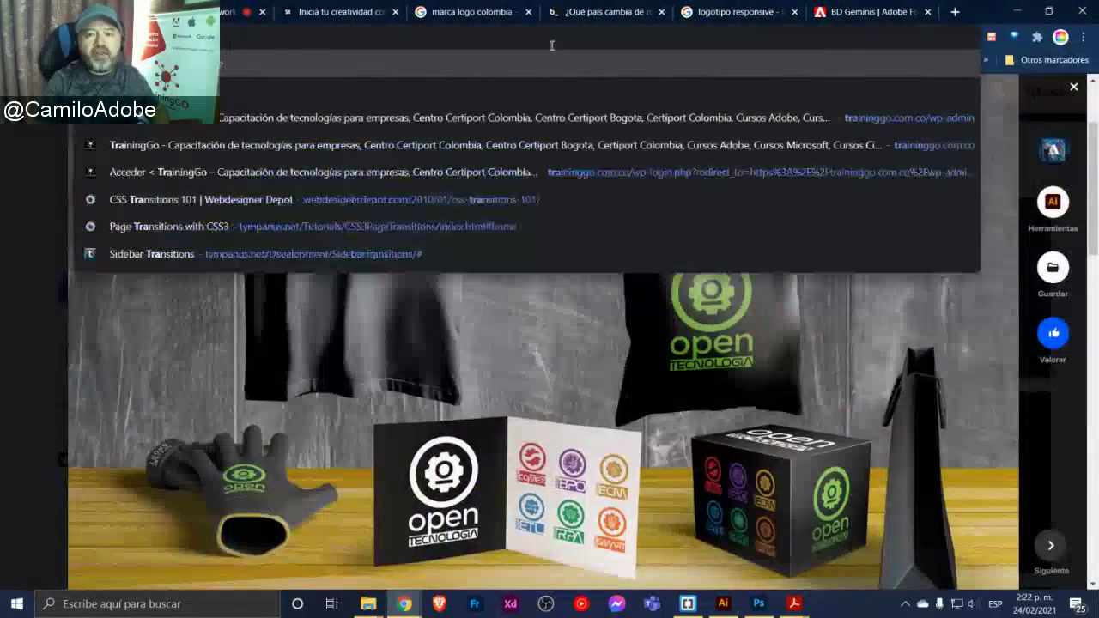
{"action": "type", "text": "tr"}
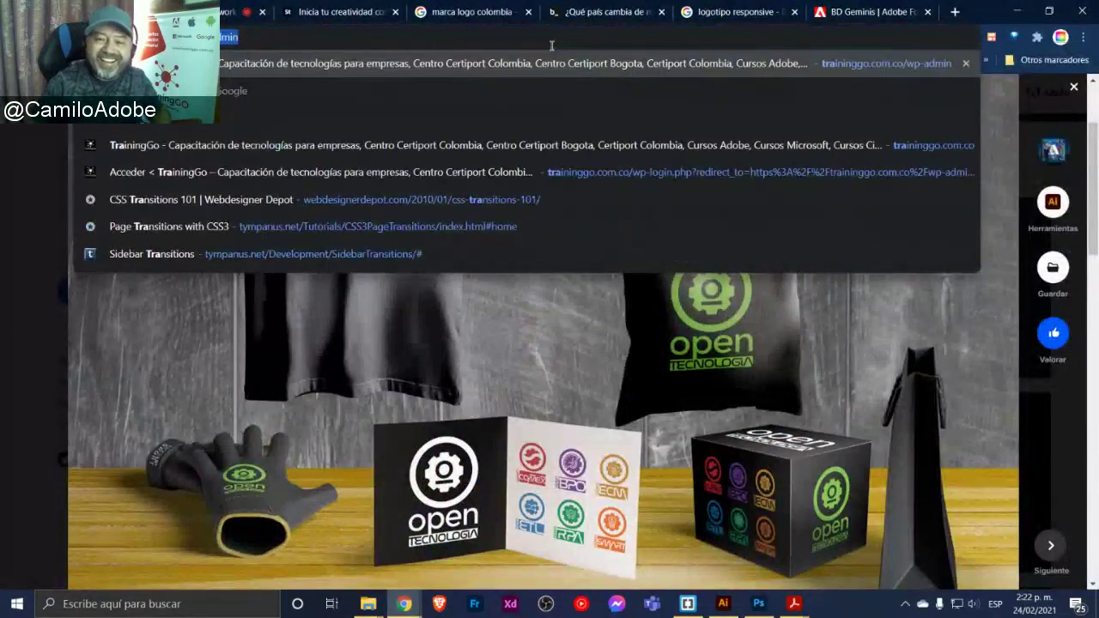
{"action": "type", "text": "aininggo.co"}
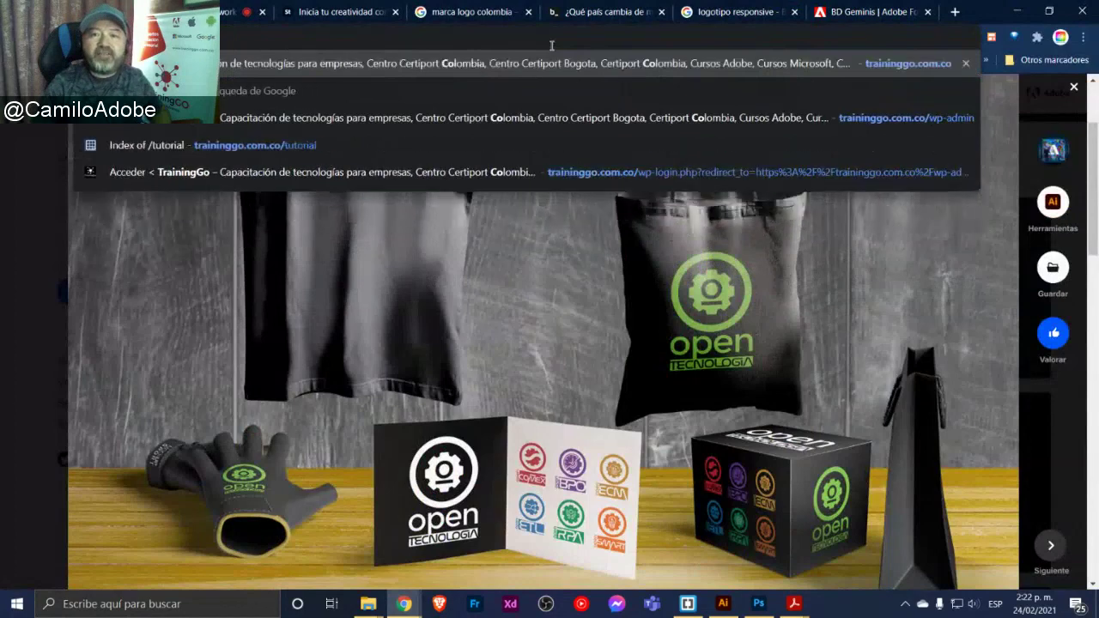
{"action": "key", "text": "Return"}
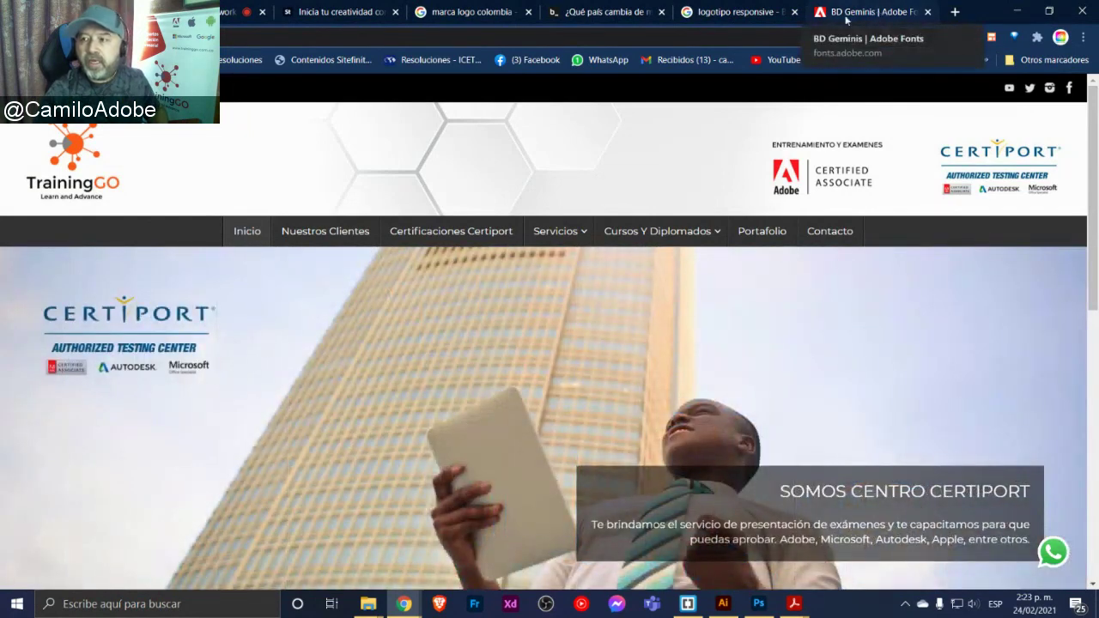
Replace the BD Geminis tab with camiloadobe.com and scroll through the instructor's site
{"action": "left_click", "coordinate": [878, 12]}
{"action": "type", "text": "camiloadobe.com"}
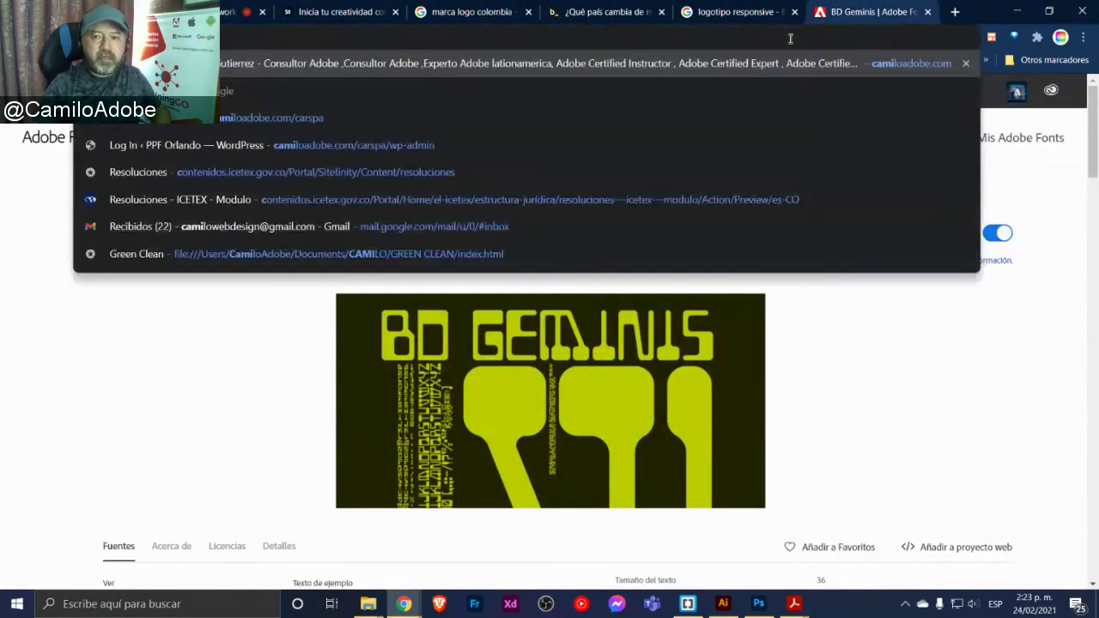
{"action": "key", "text": "Return"}
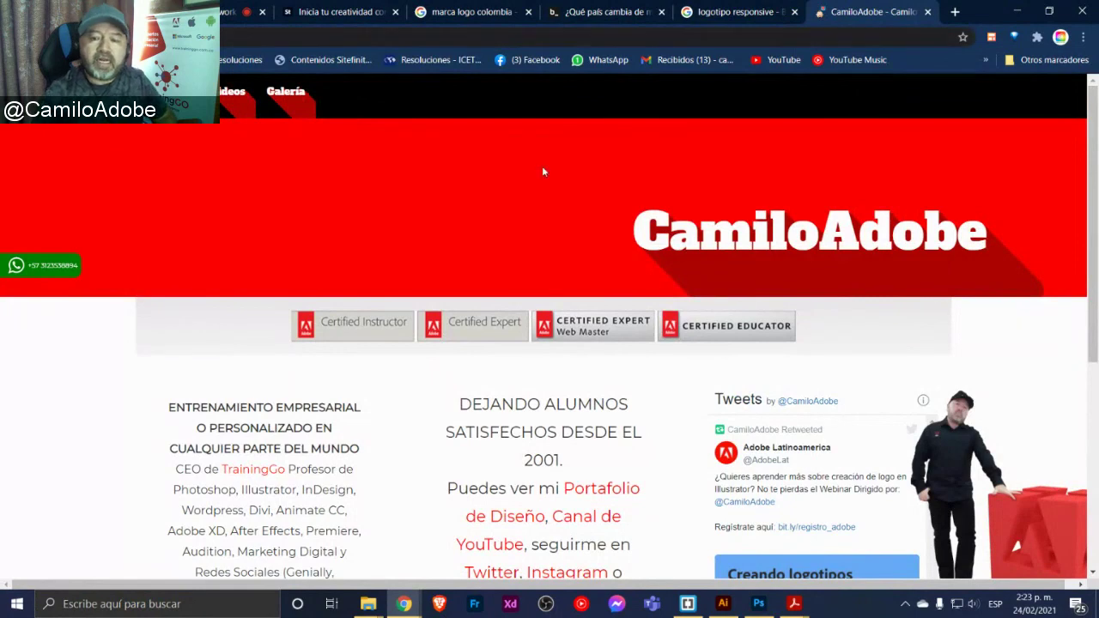
{"action": "scroll", "coordinate": [445, 328], "scroll_direction": "down", "scroll_amount": 2}
{"action": "scroll", "coordinate": [444, 328], "scroll_direction": "down", "scroll_amount": 2}
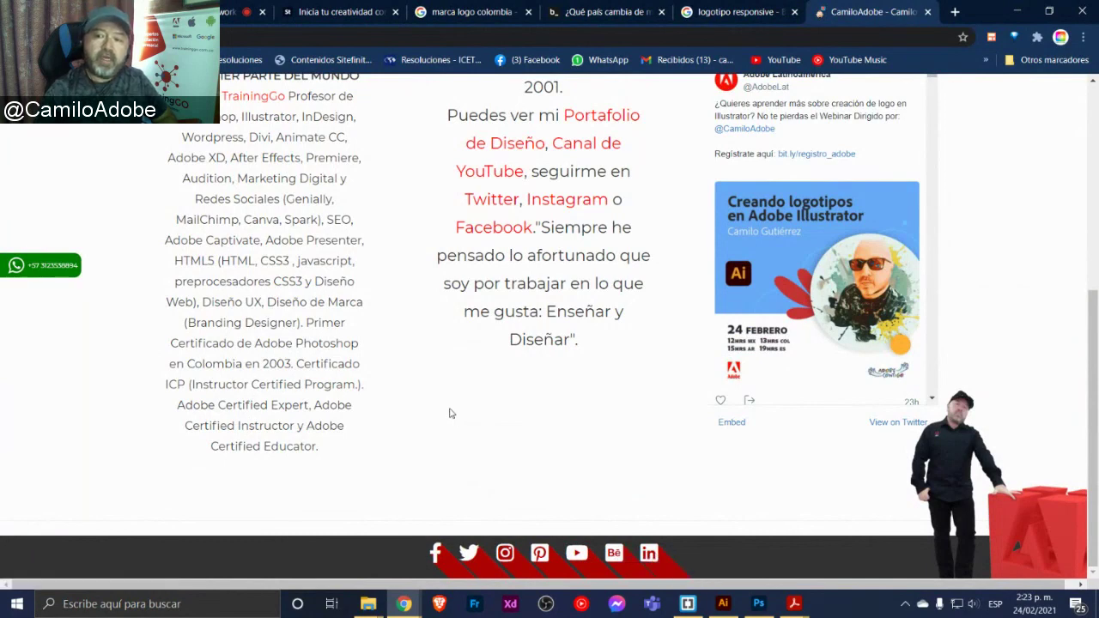
{"action": "scroll", "coordinate": [450, 409], "scroll_direction": "up", "scroll_amount": 4}
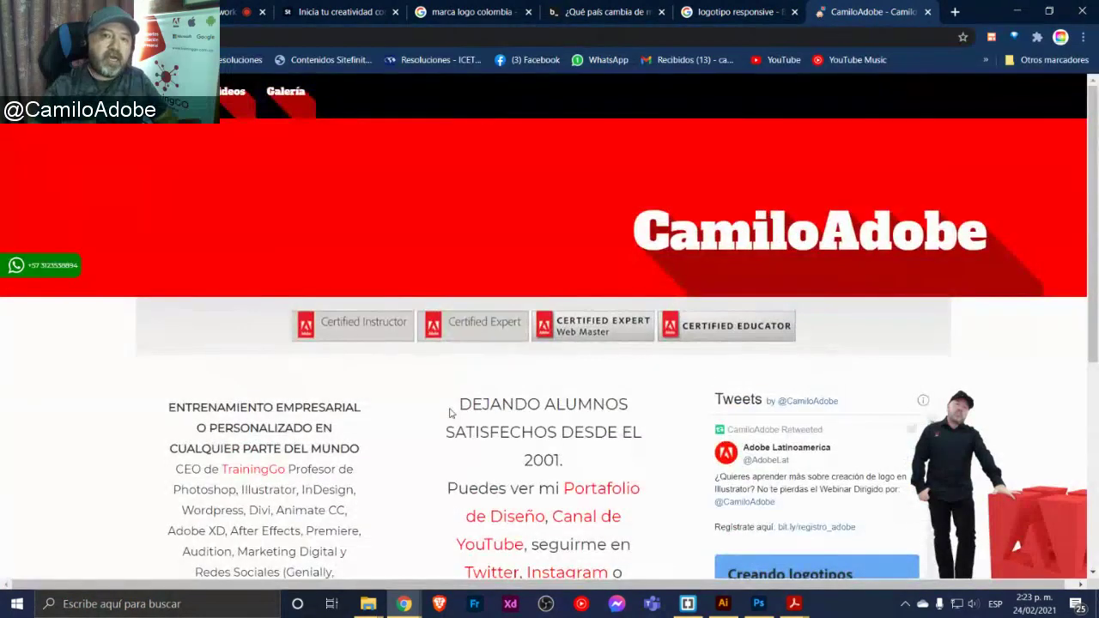